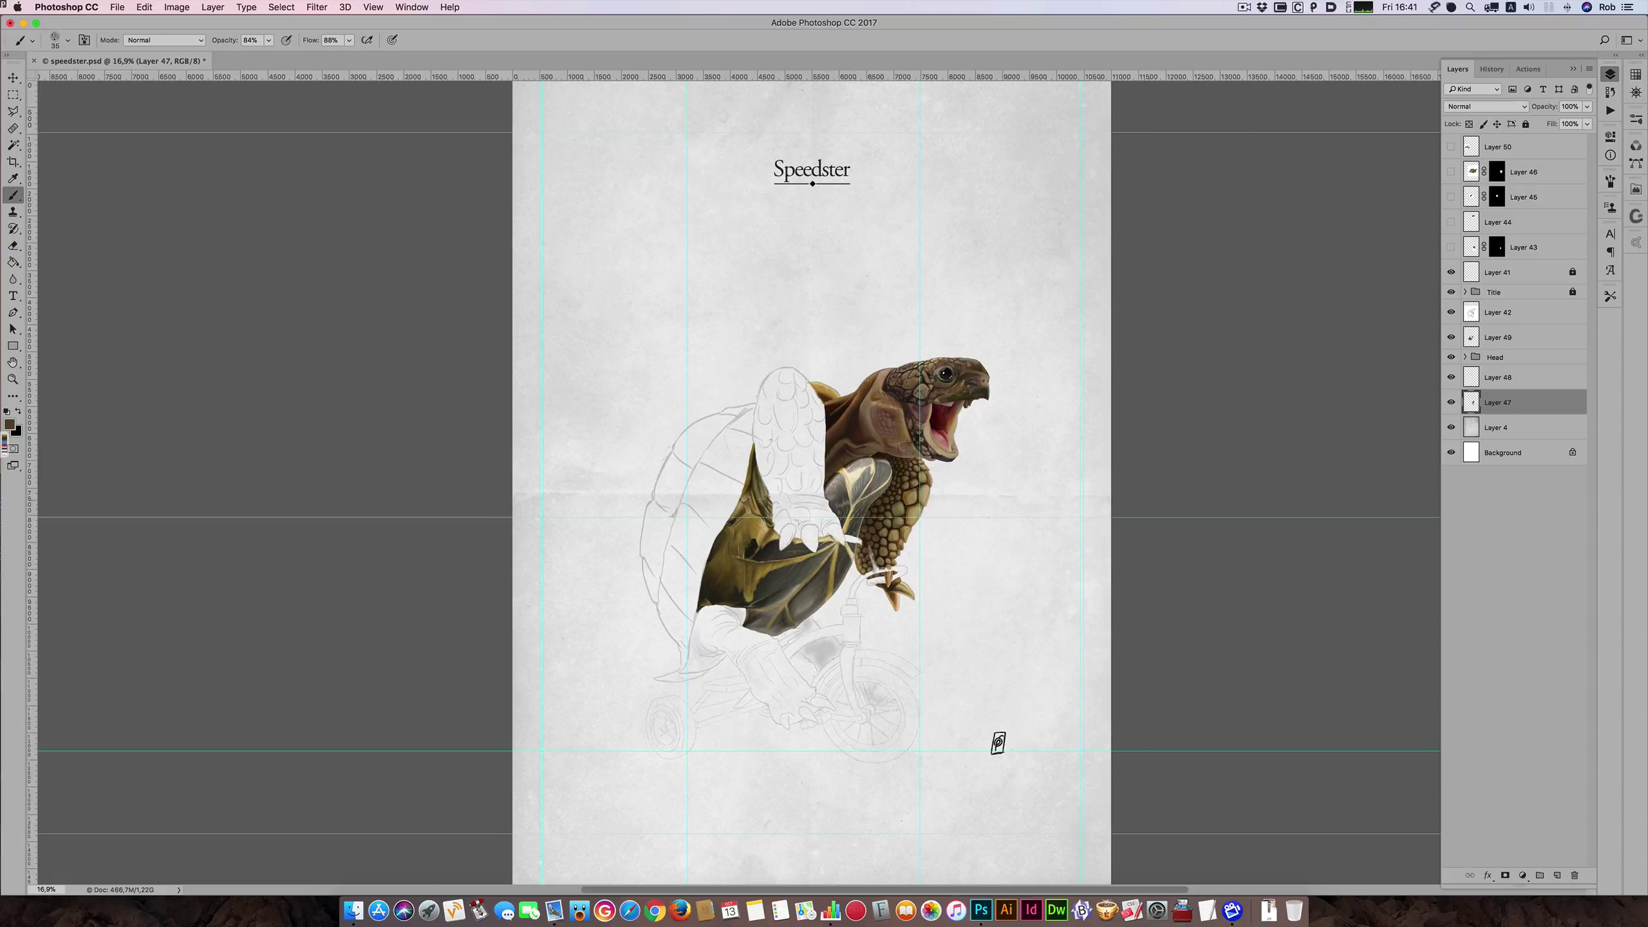
- Show the hidden layer containing the red tricycle reference photo
drag(804, 538, 896, 545)
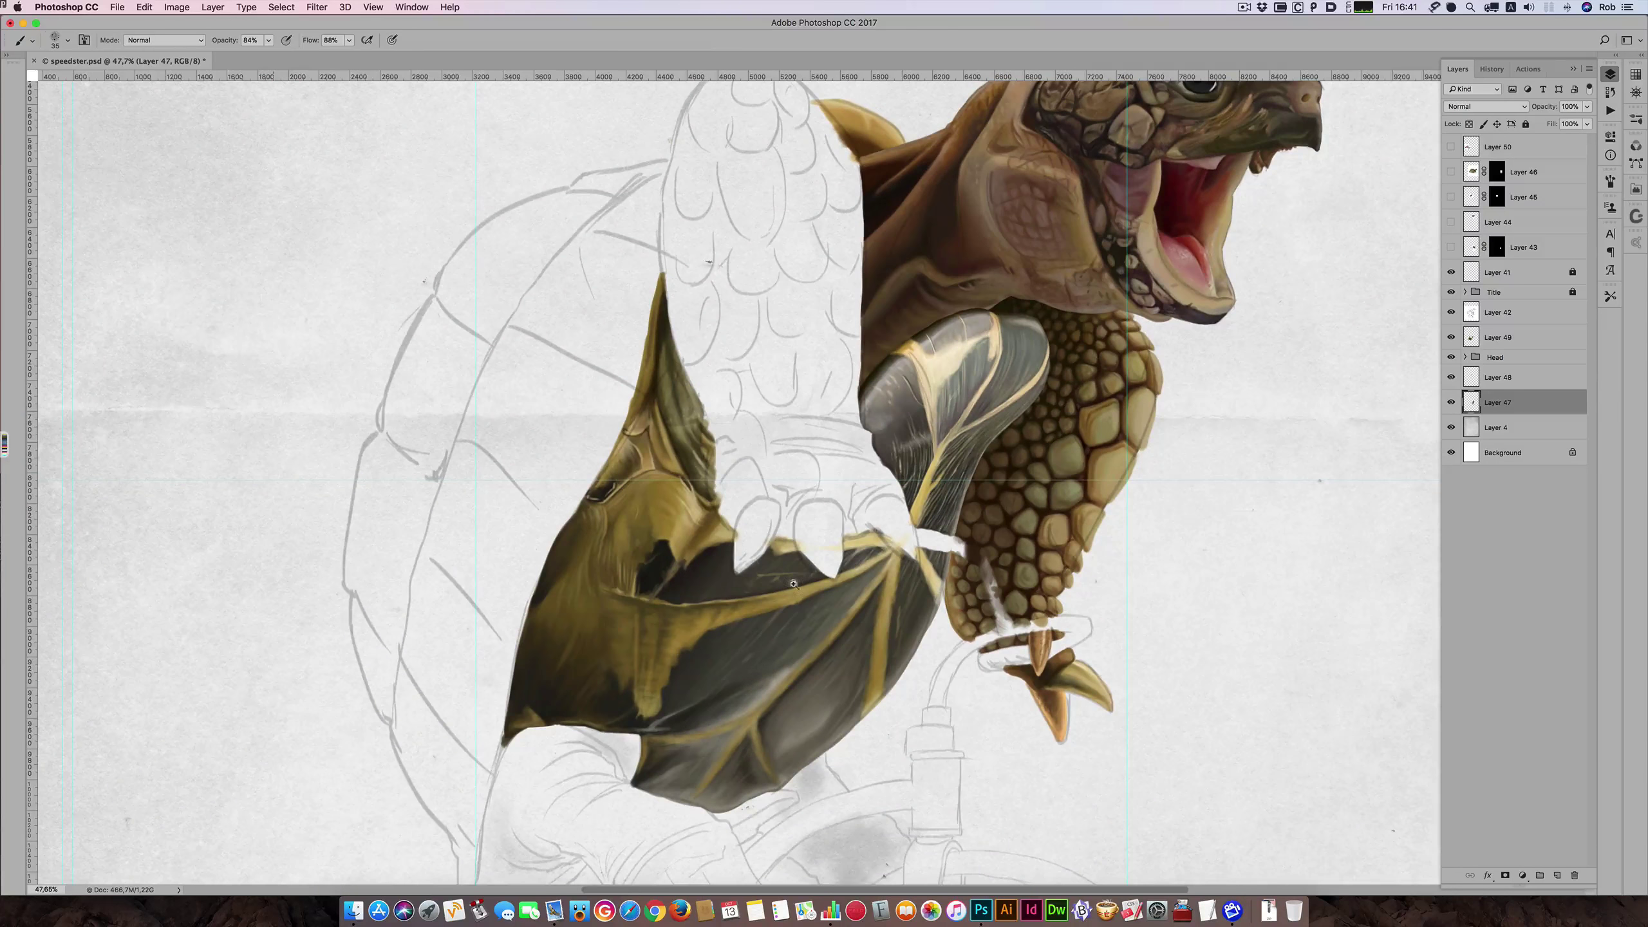
drag(651, 677, 641, 763)
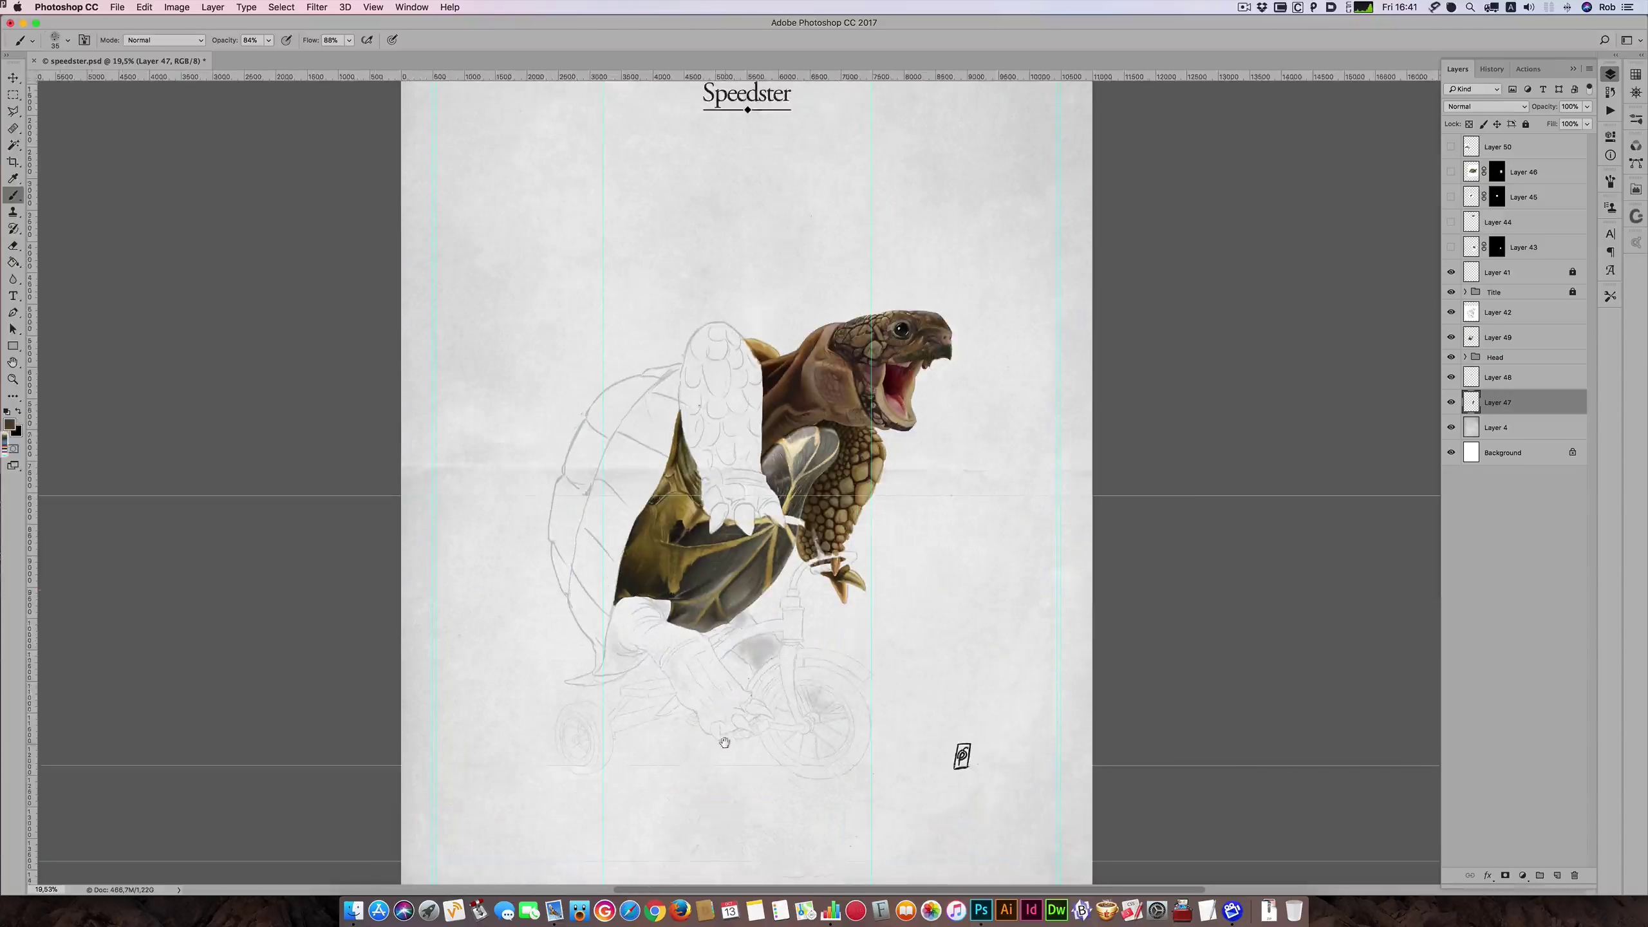
drag(726, 742, 727, 703)
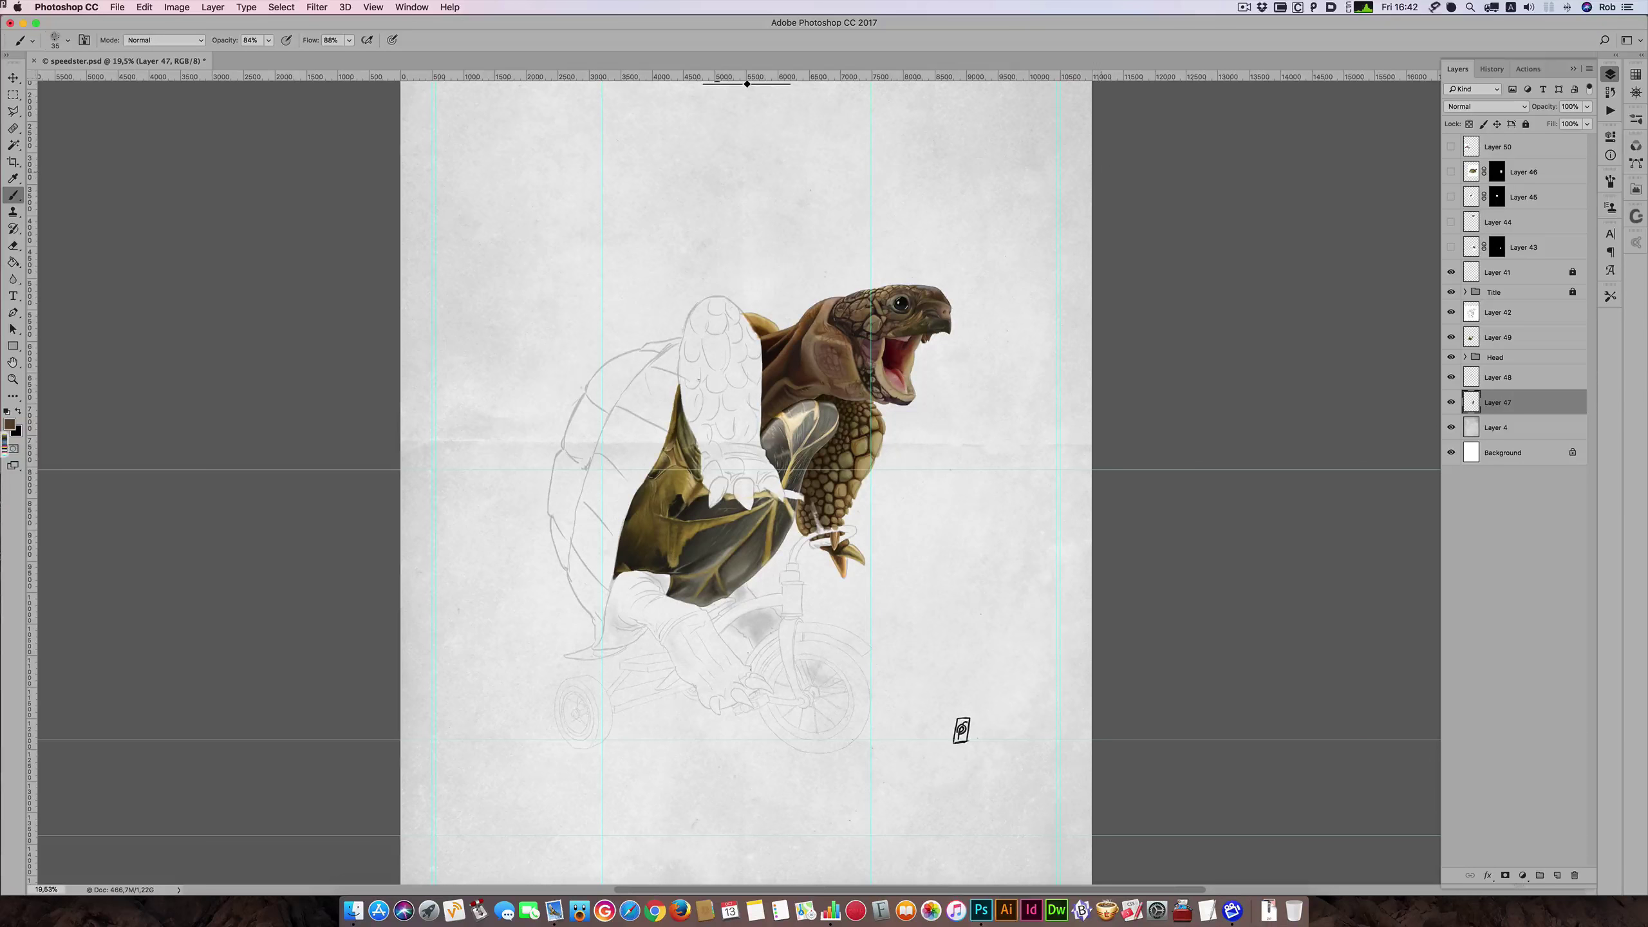
click(1451, 146)
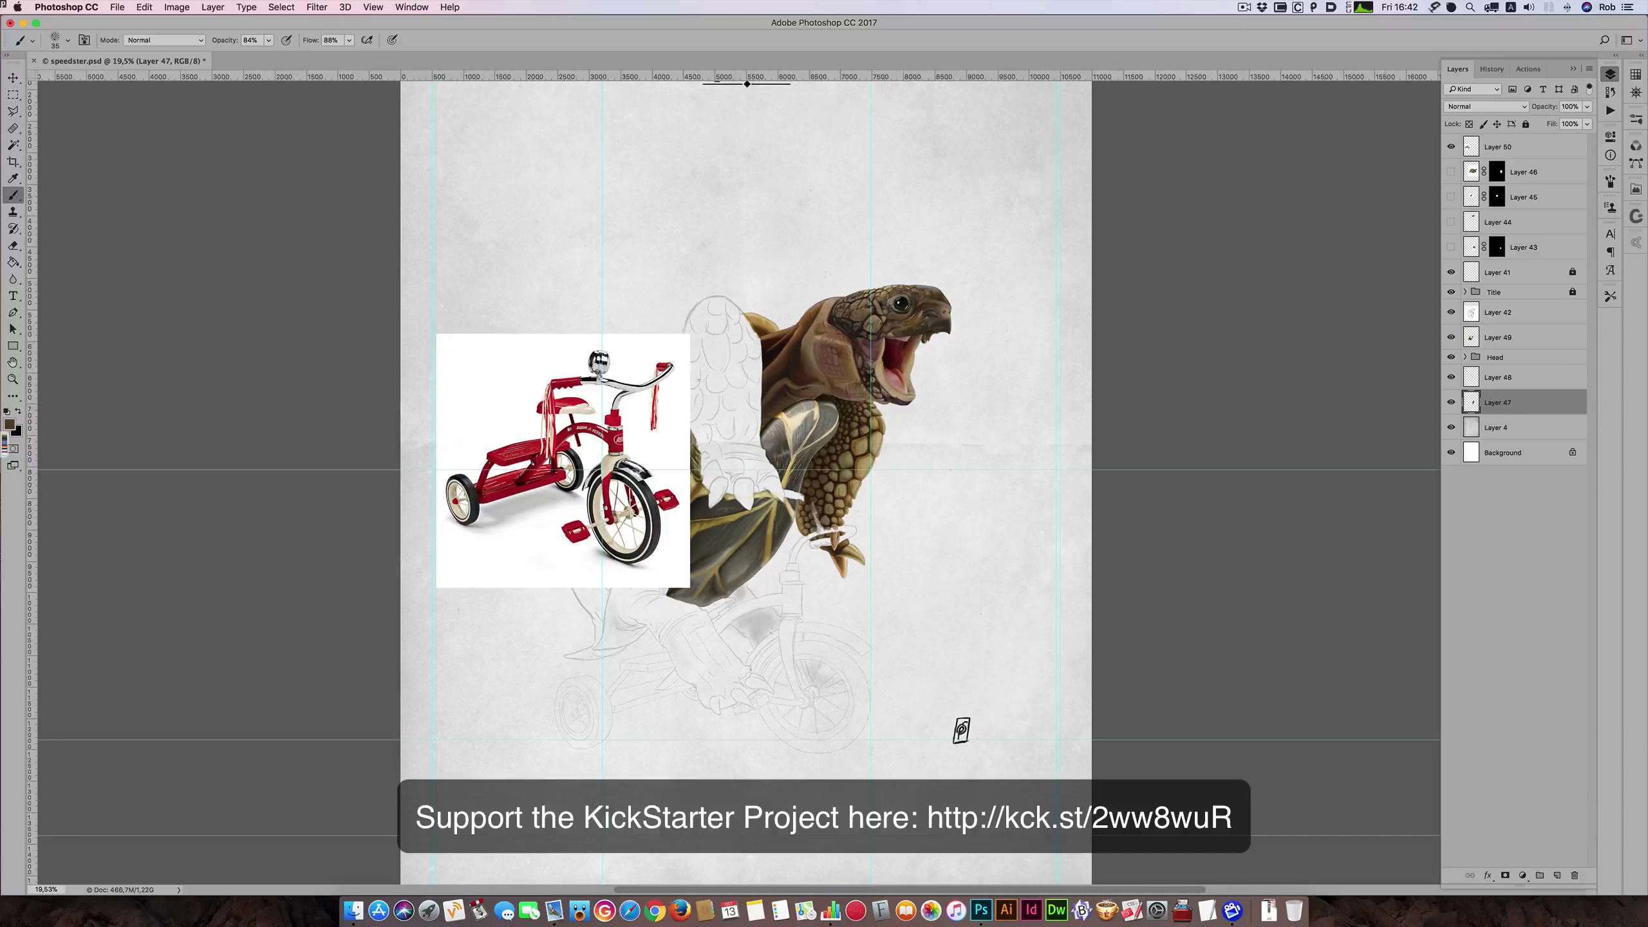
drag(701, 587, 723, 535)
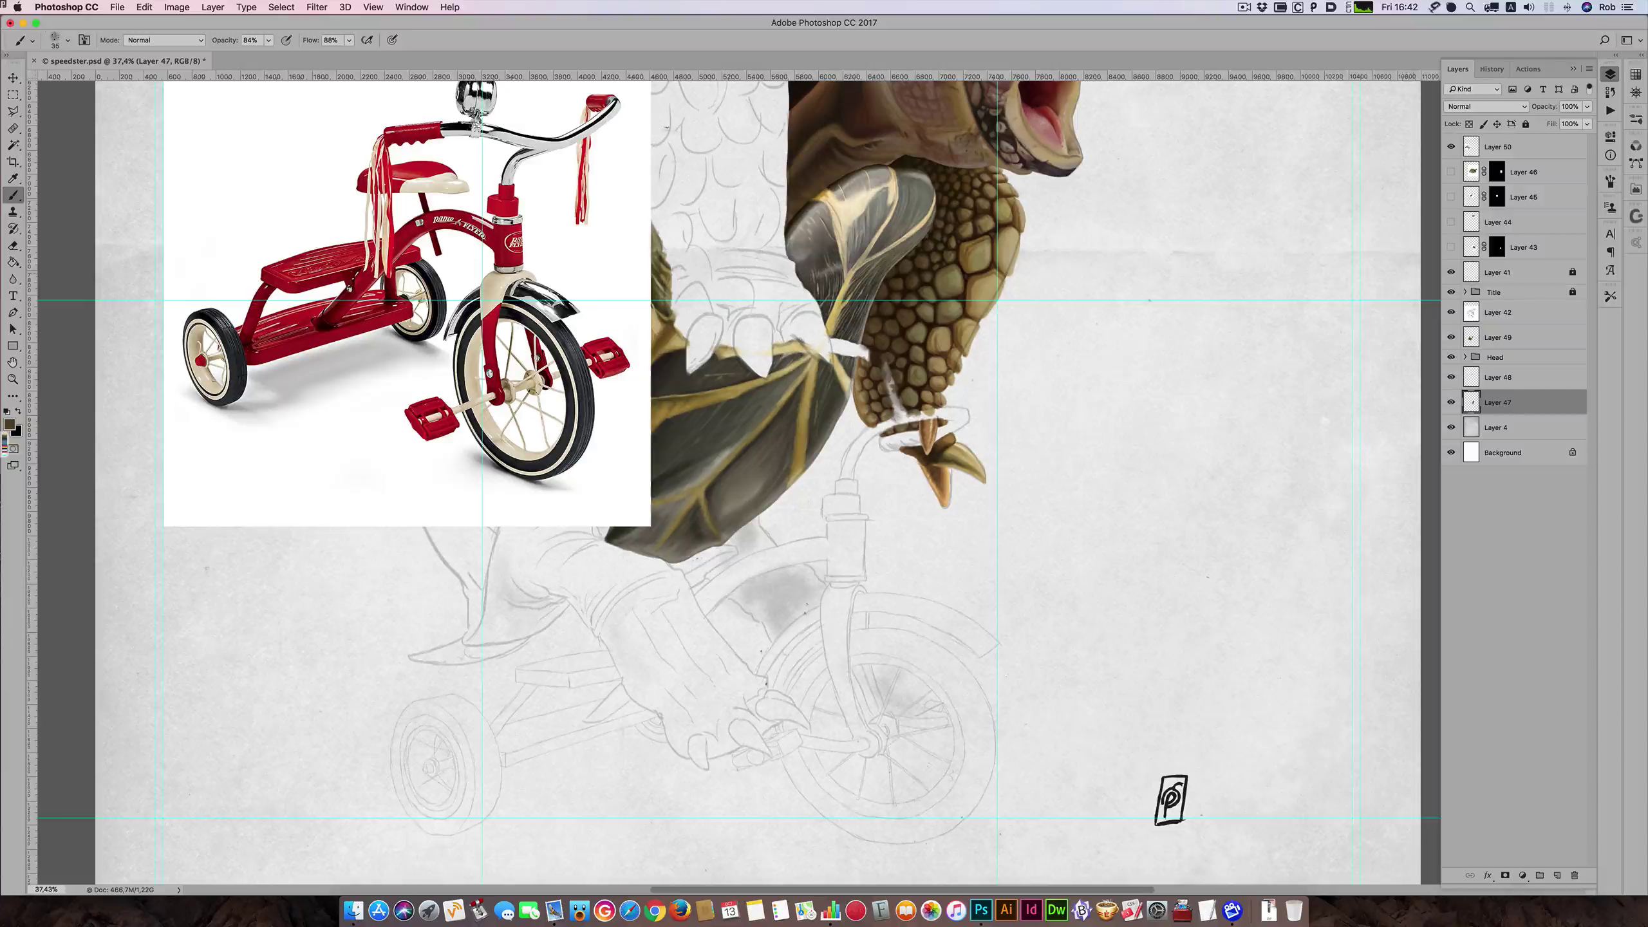
- Group the two layers directly below the Head group and name the new group Shell
click(1451, 380)
drag(994, 358, 949, 485)
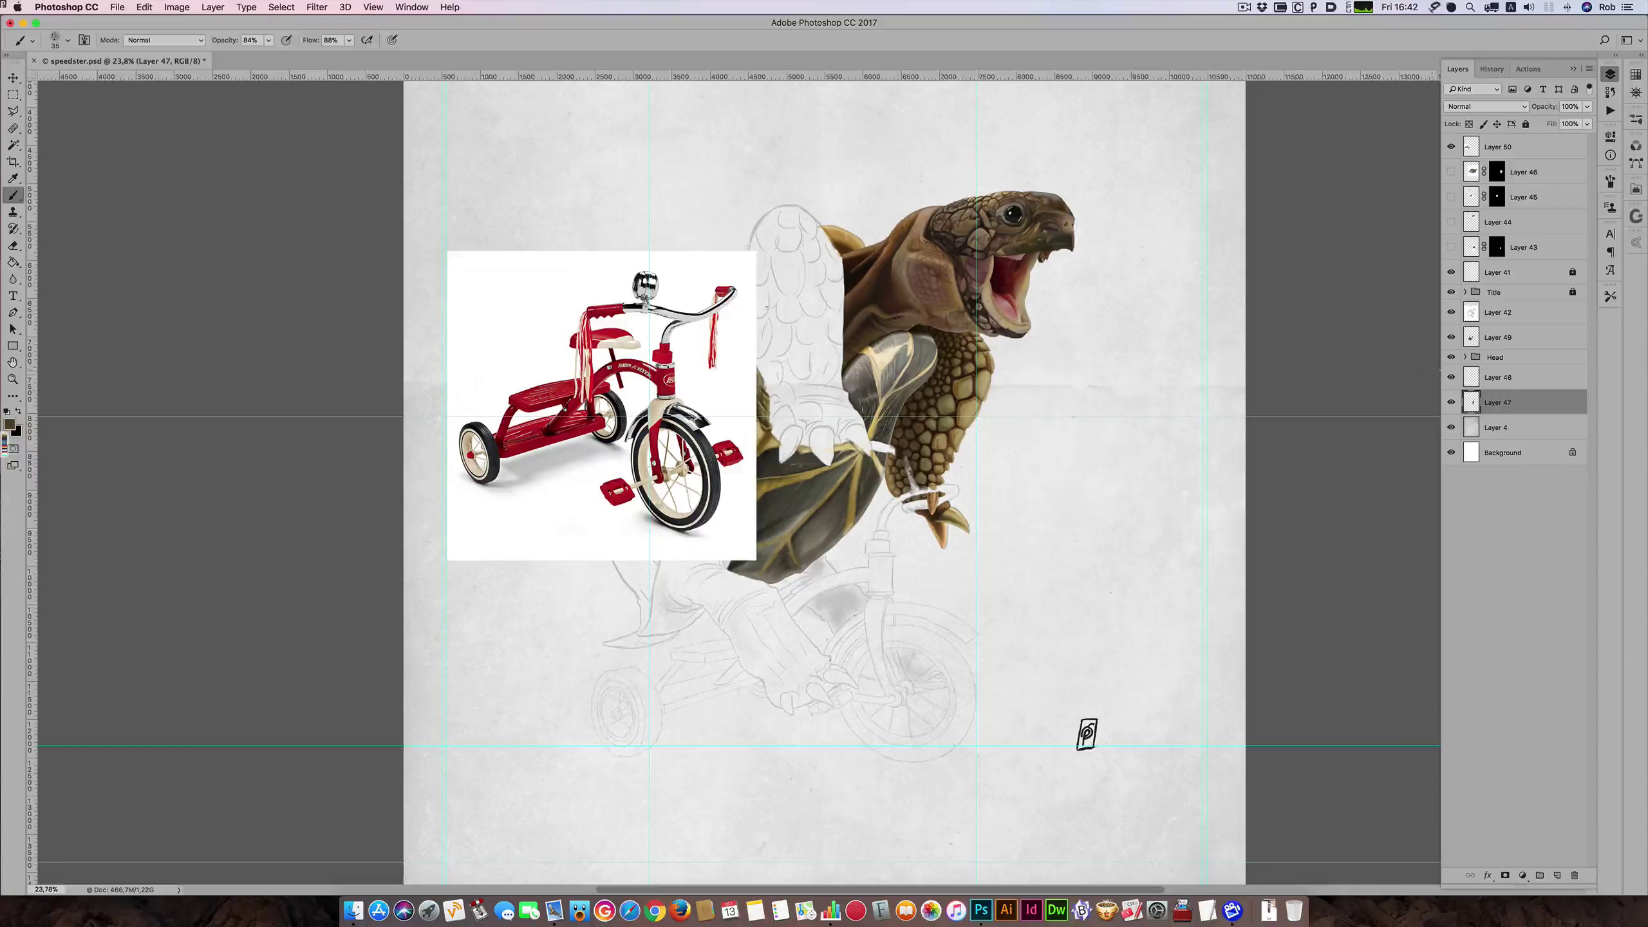
click(1452, 378)
click(1451, 379)
click(1502, 385)
shift+click(1502, 402)
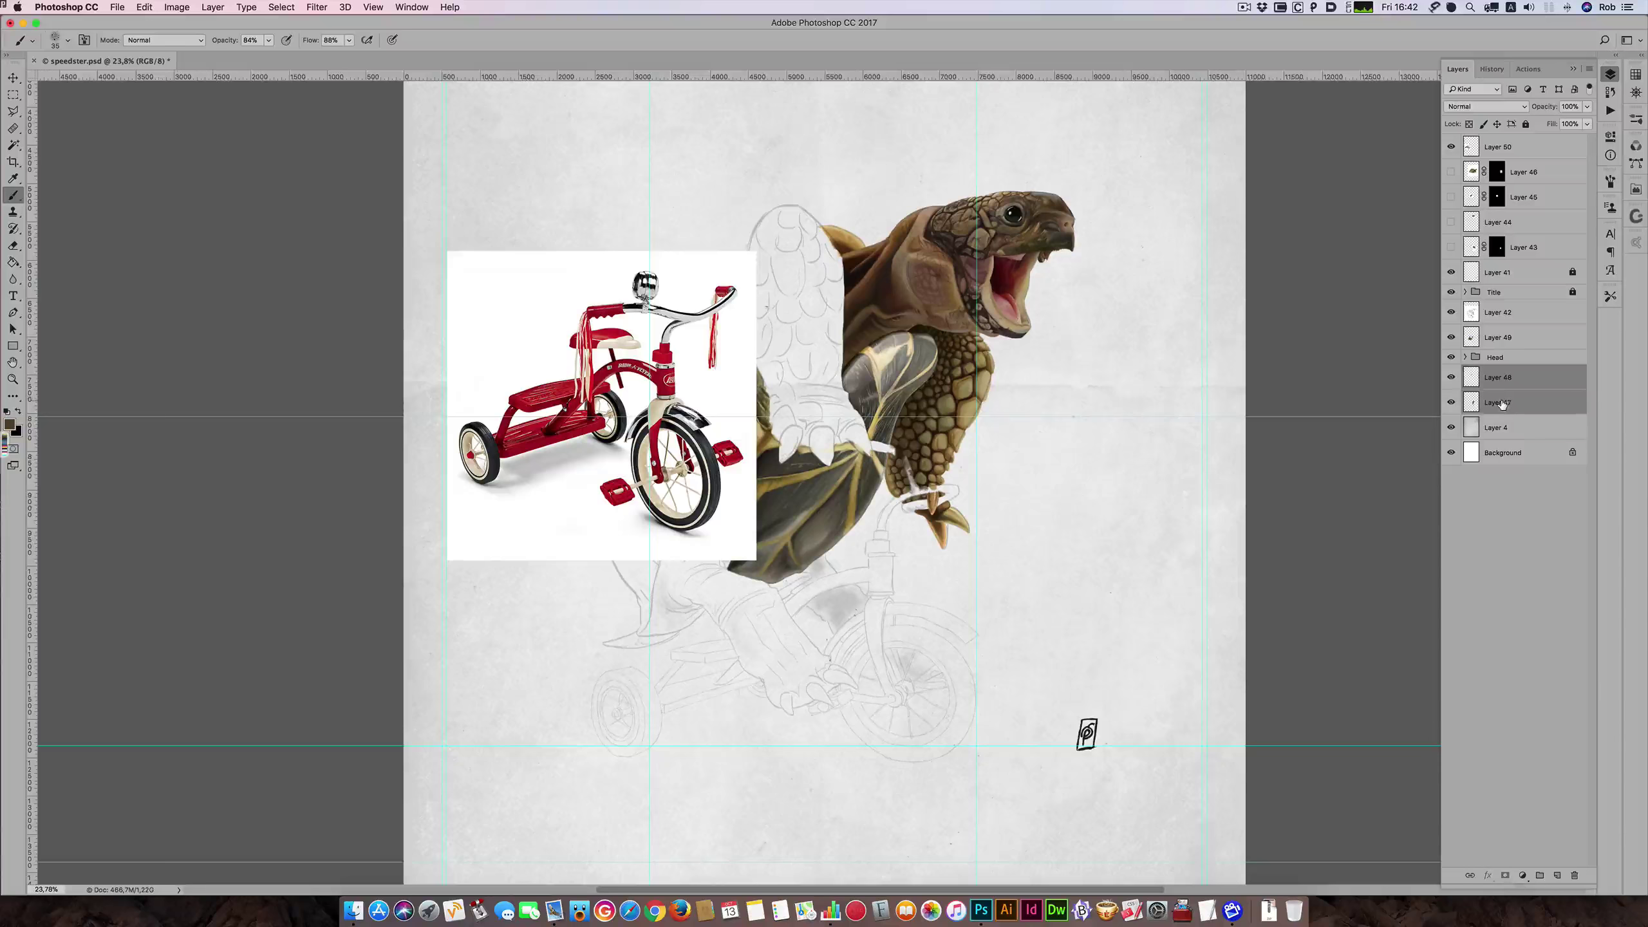
key(super+g)
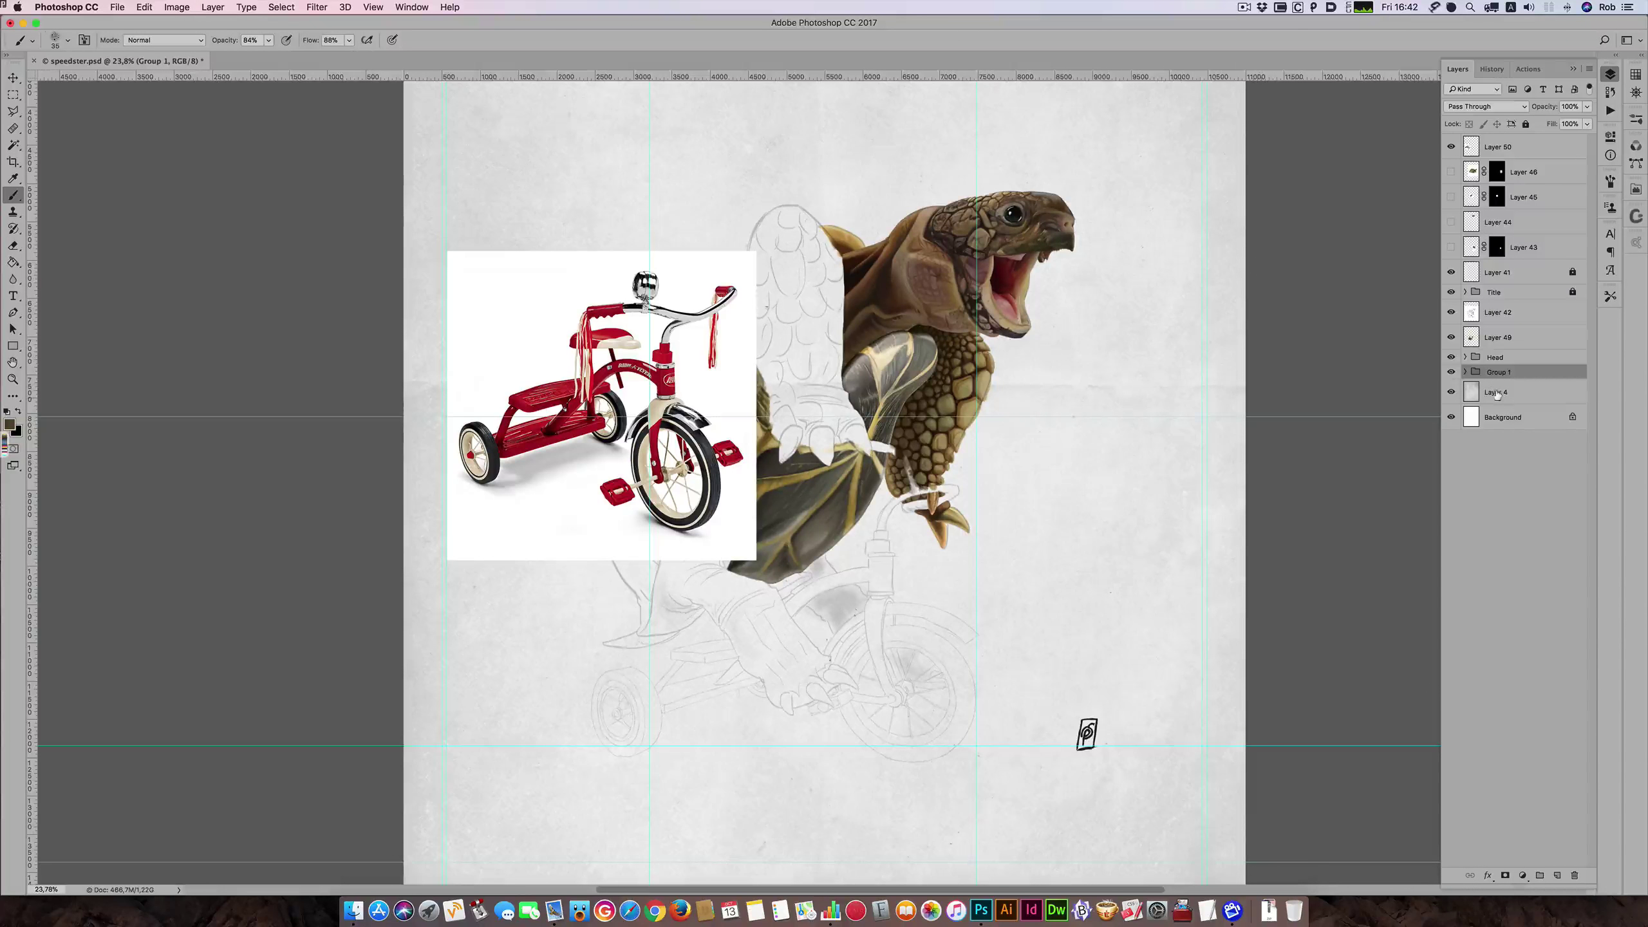
double_click(1495, 372)
text(Shell)
key(Return)
click(1451, 372)
click(1450, 372)
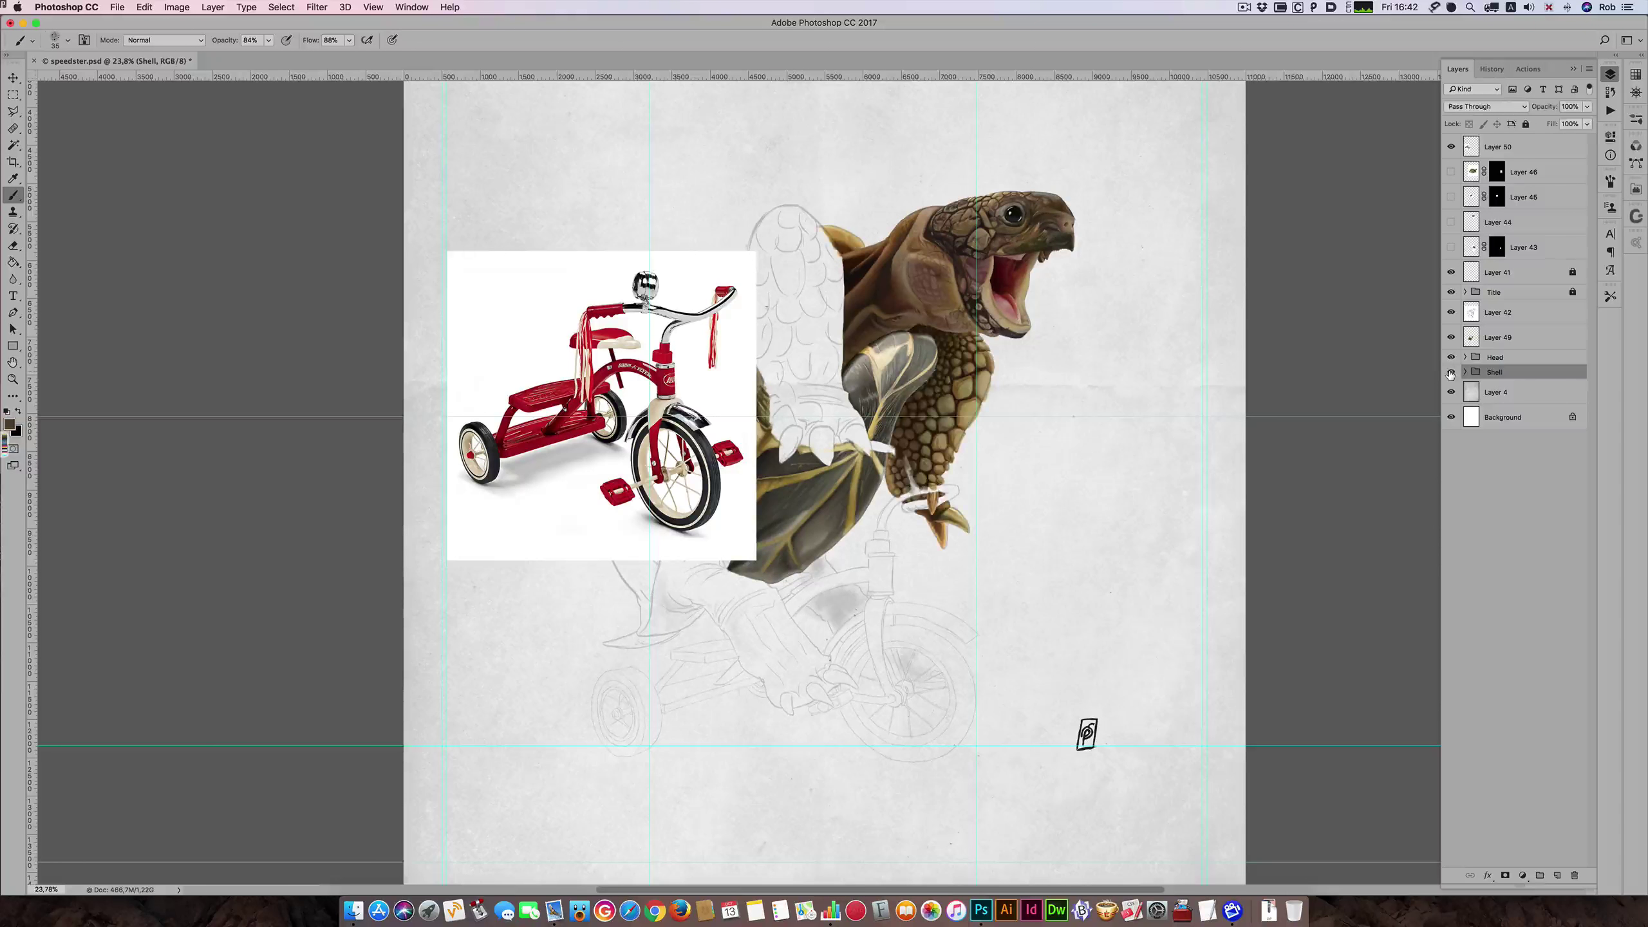
- Rename the layer directly above the Head group as Under_Shell
click(1451, 336)
click(1452, 336)
double_click(1493, 337)
text(She)
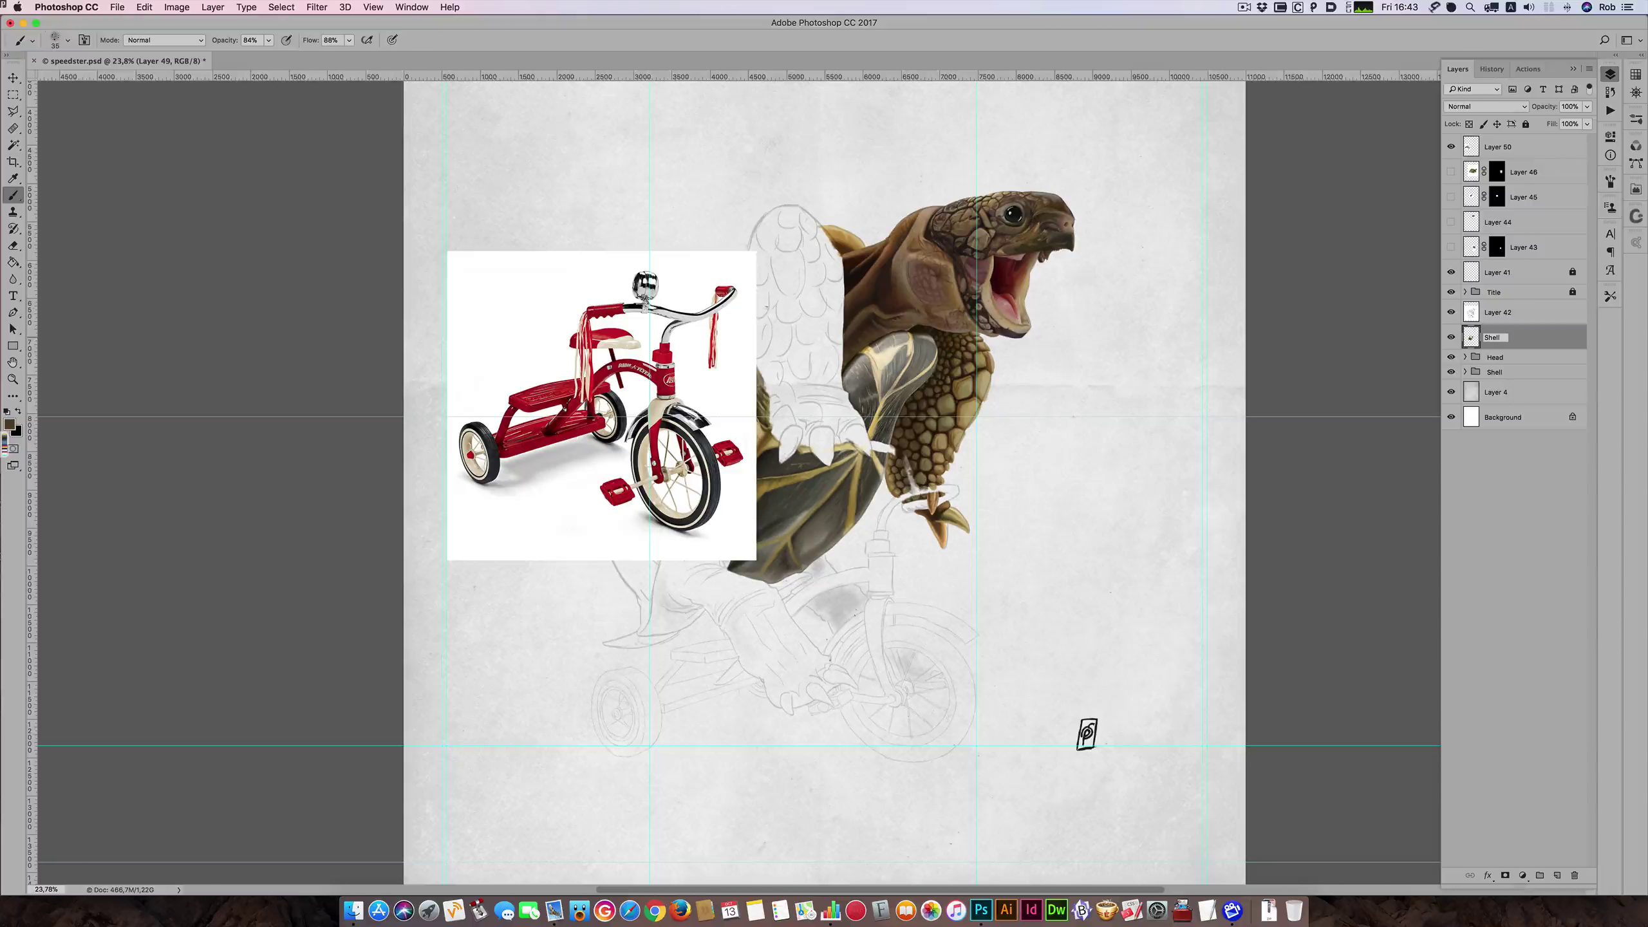
text(ll)
click(1485, 337)
text(Under_)
key(Return)
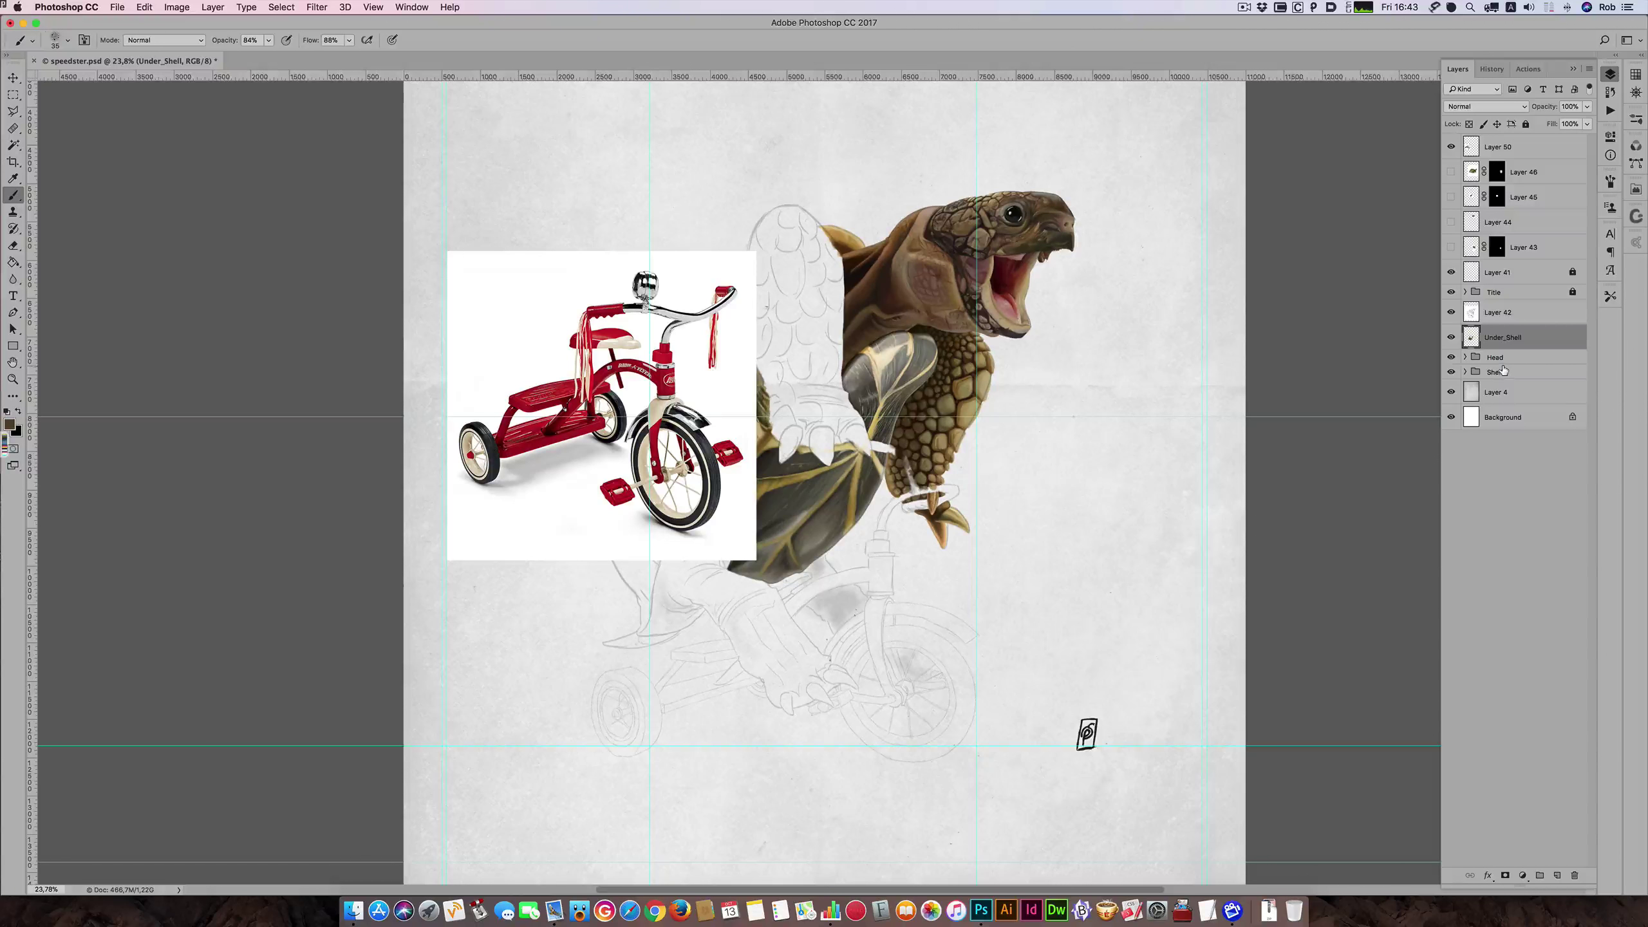
- Add a new layer above Under_Shell and sample the red of the curved frame tube in the tricycle photo as the foreground colour
click(1559, 873)
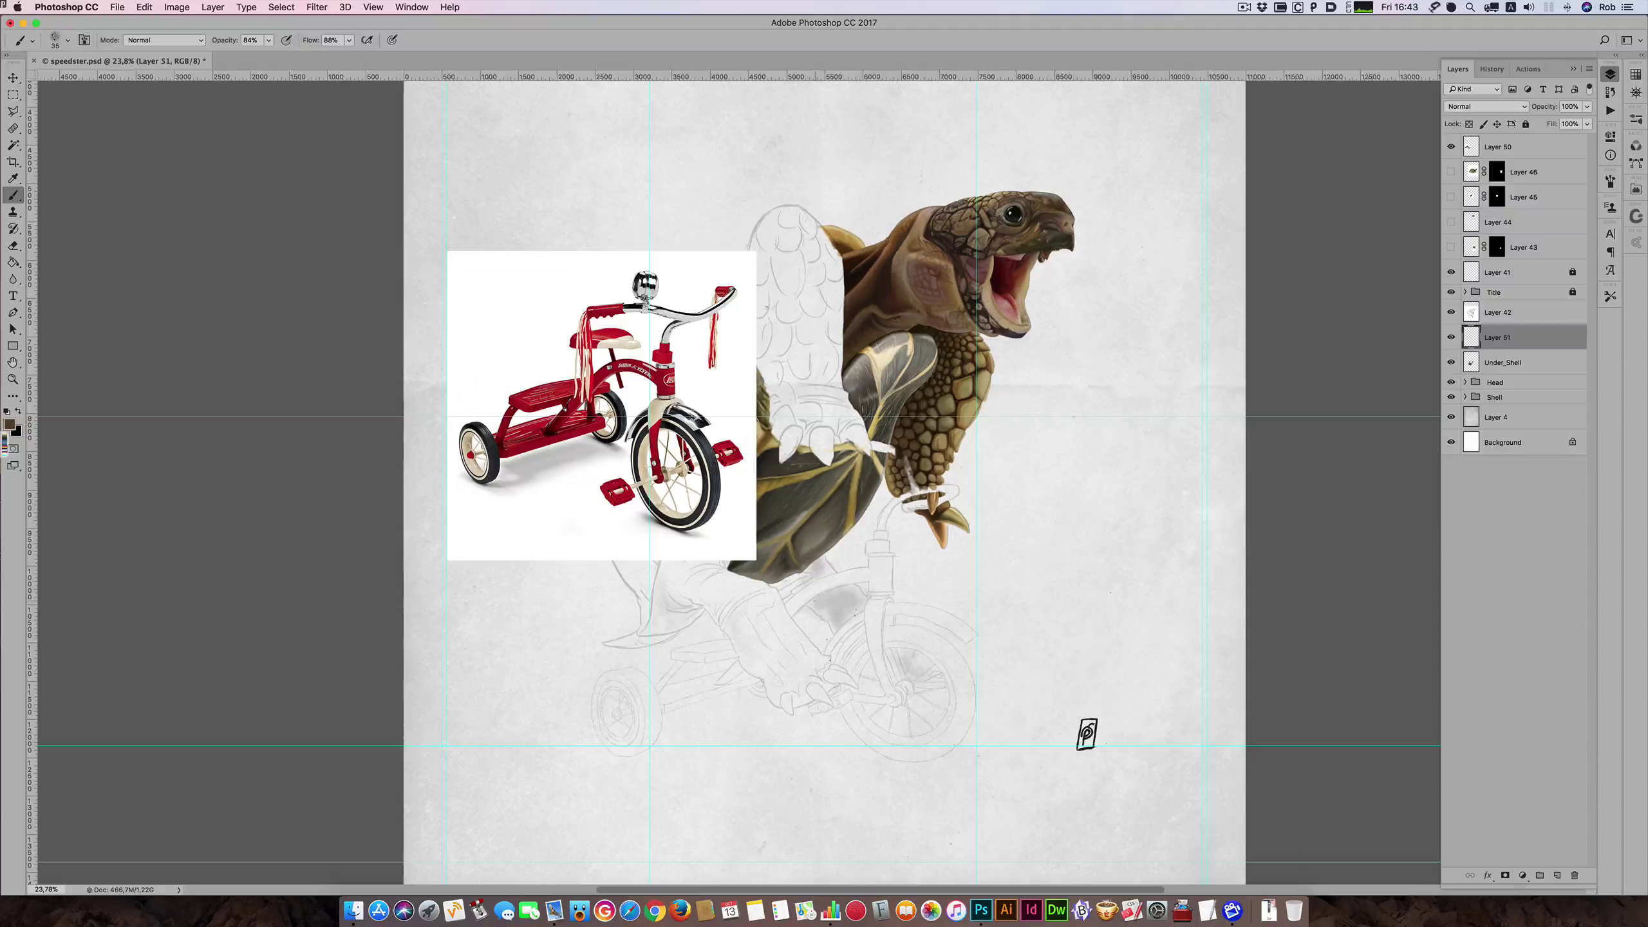
mouse_move(793, 621)
mouse_down()
mouse_move(823, 627)
mouse_move(811, 620)
mouse_up()
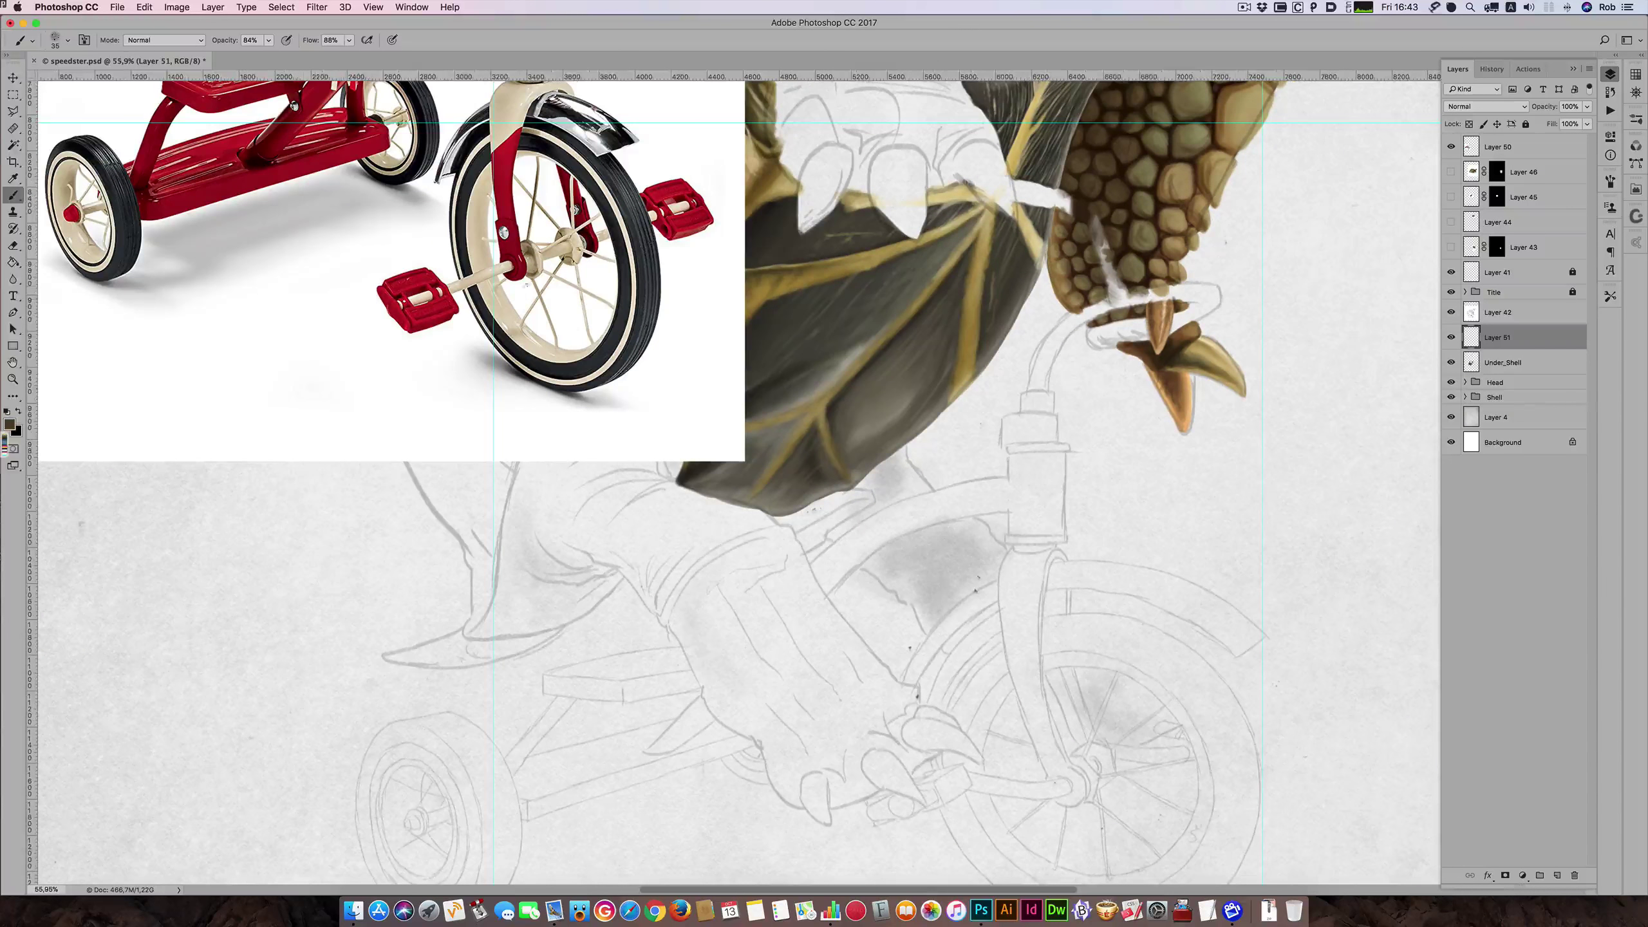
drag(762, 328, 799, 443)
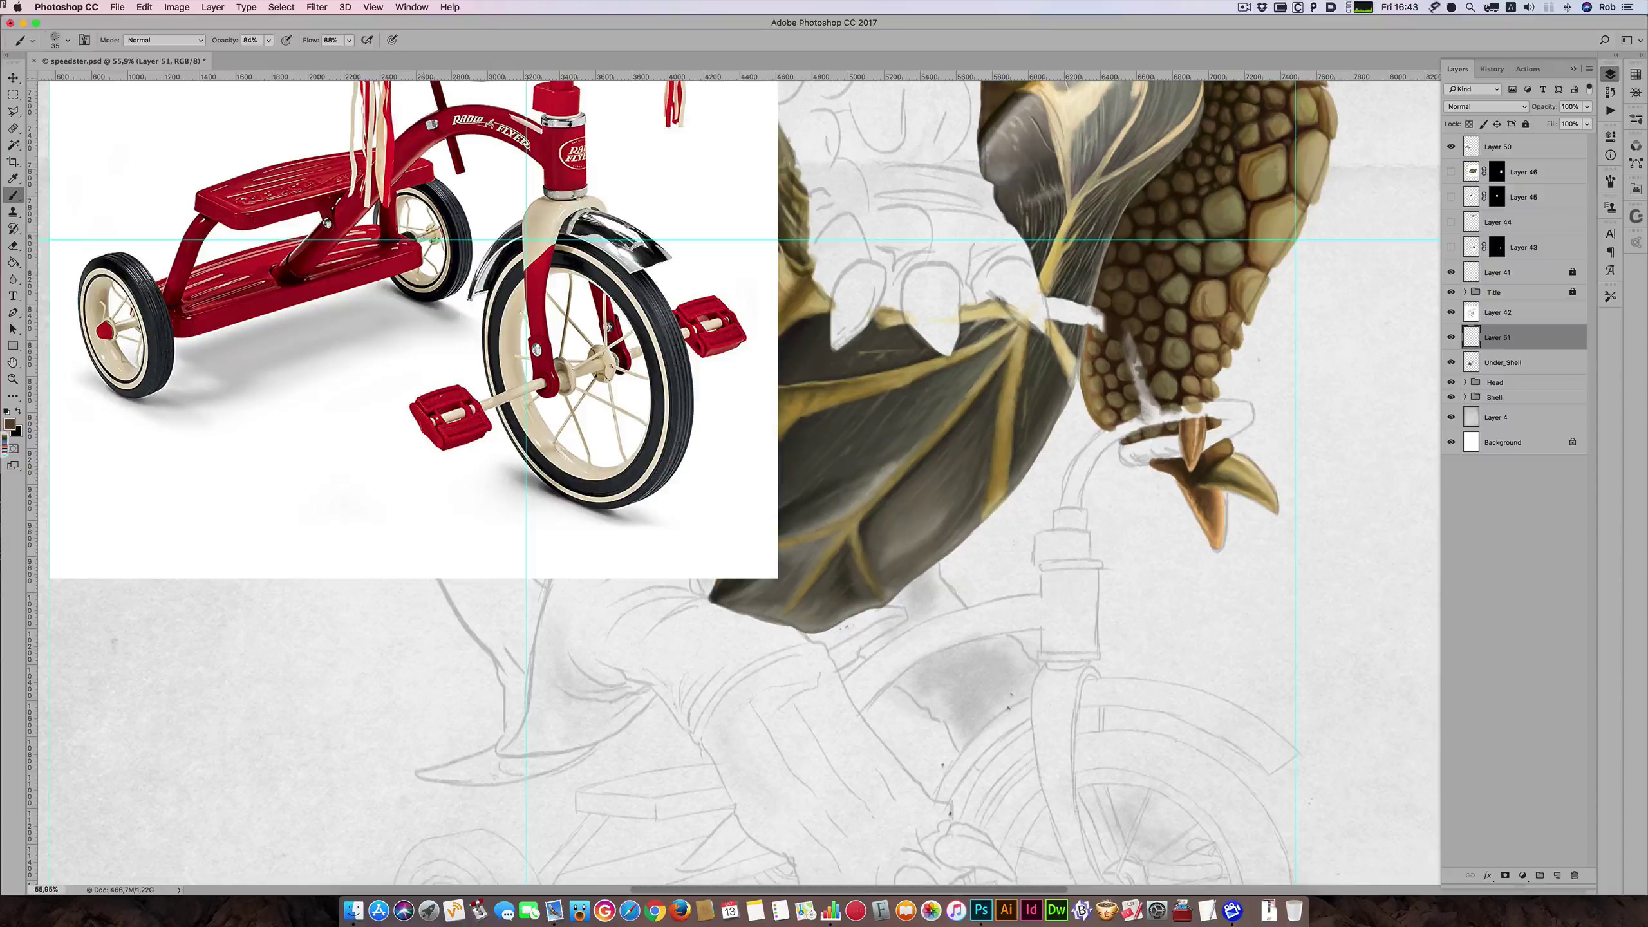
drag(426, 114, 520, 146)
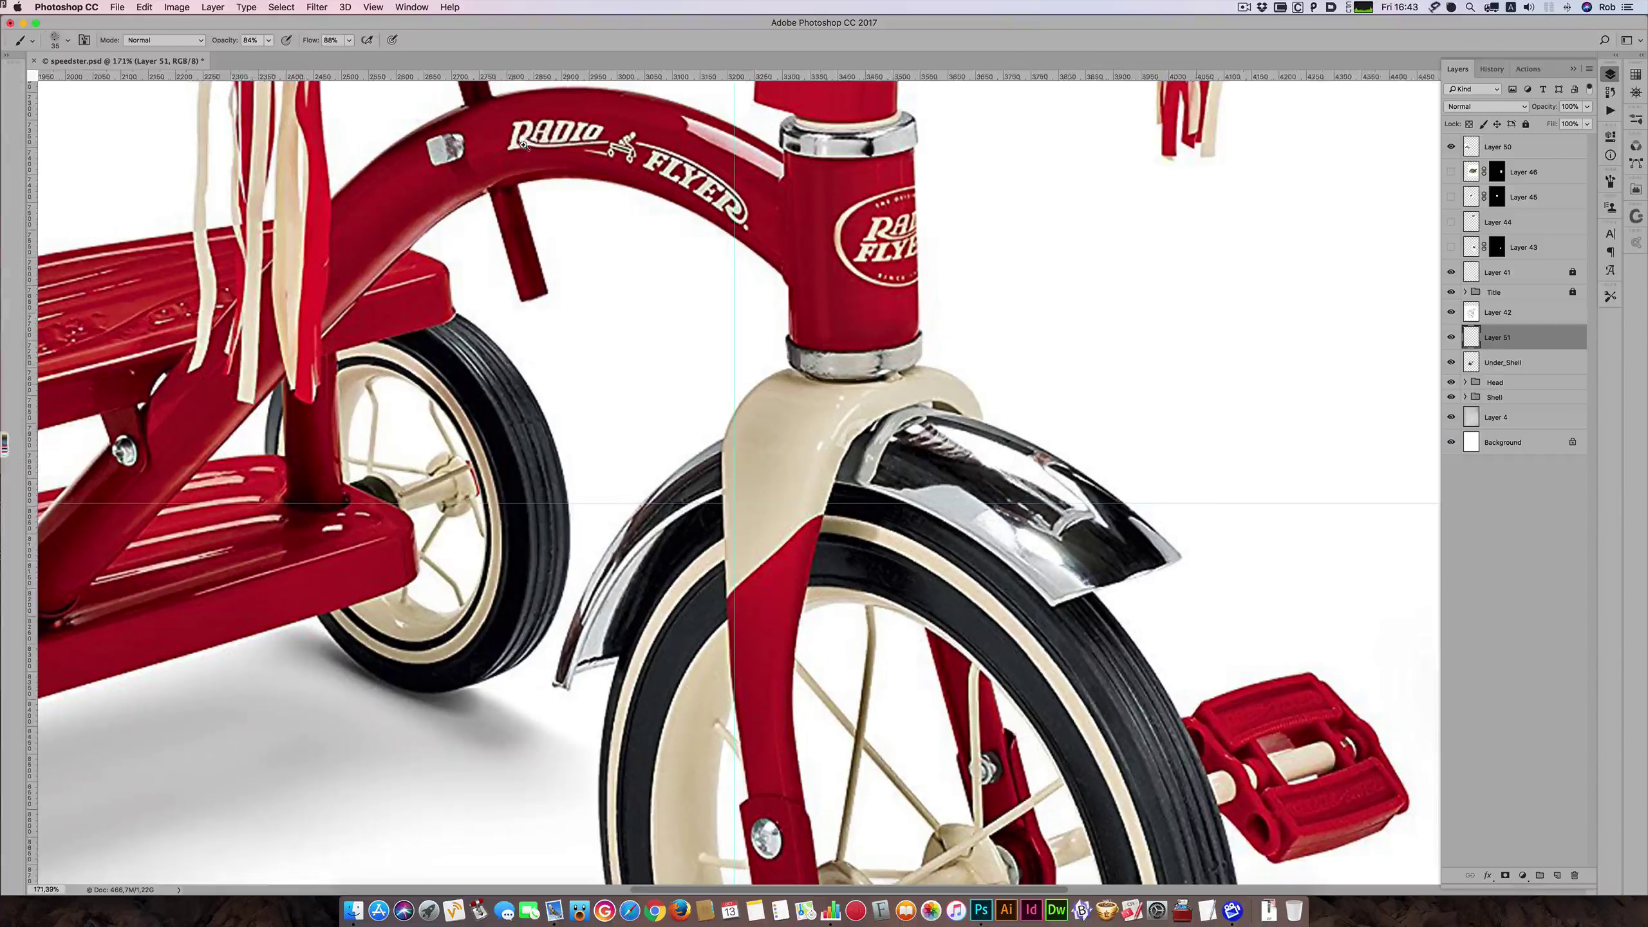
drag(438, 221, 421, 222)
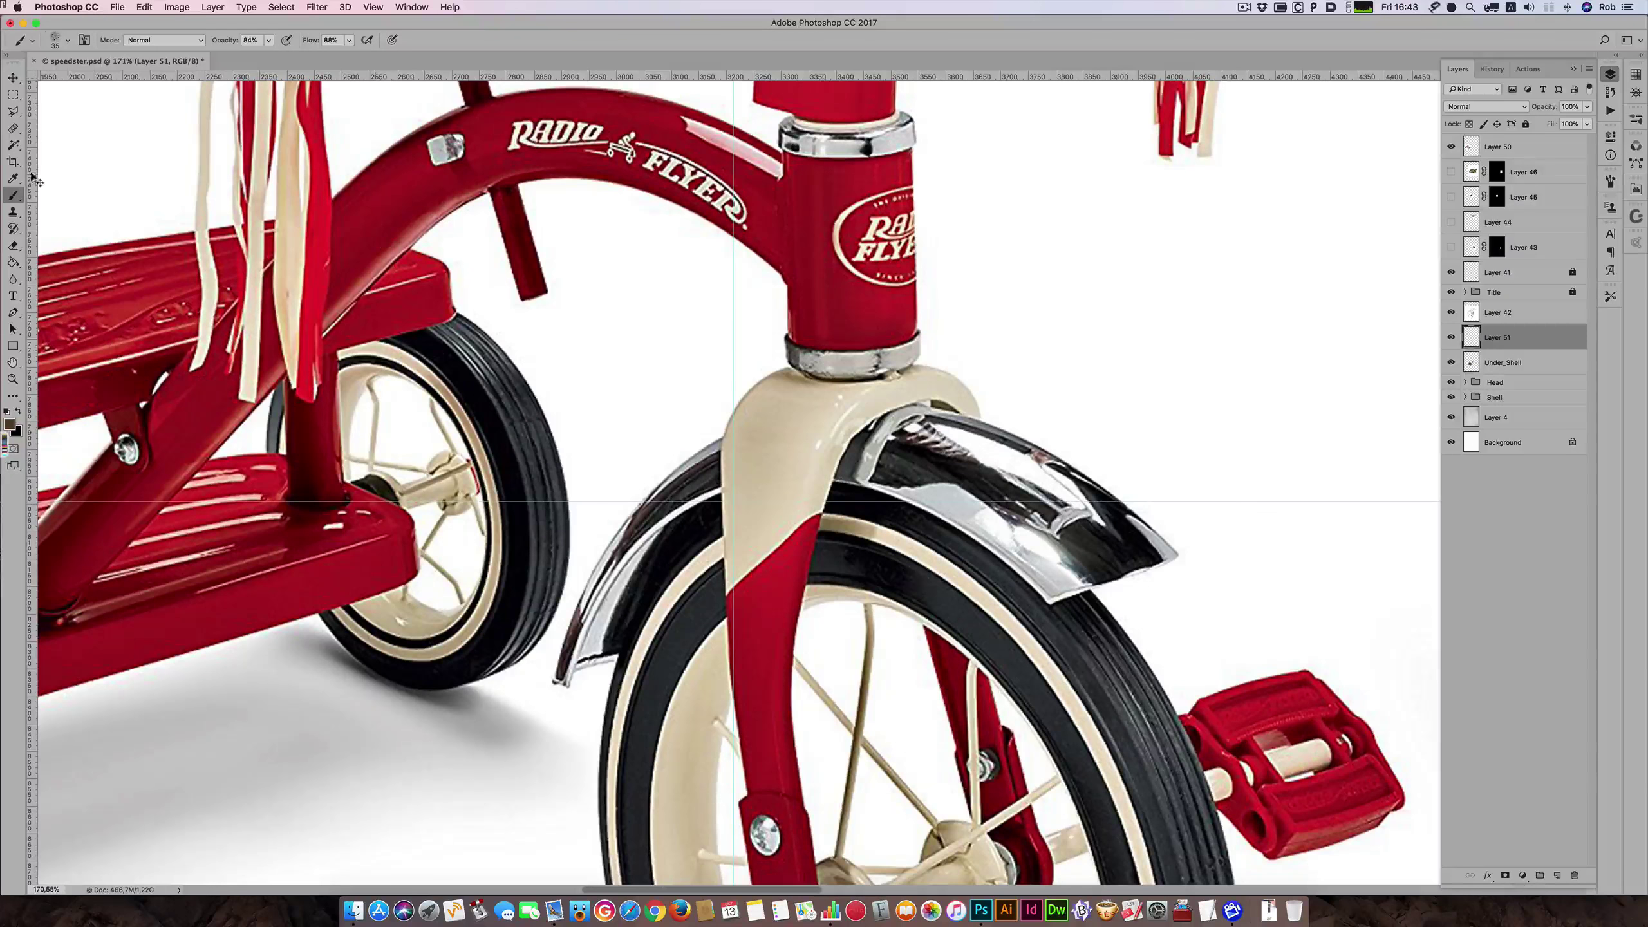
mouse_move(14, 185)
alt+click(396, 190)
alt+click(394, 186)
- Paint a short red stroke along the top of the sketched tricycle's head tube and set the brush opacity and flow to 100%
drag(770, 616, 658, 273)
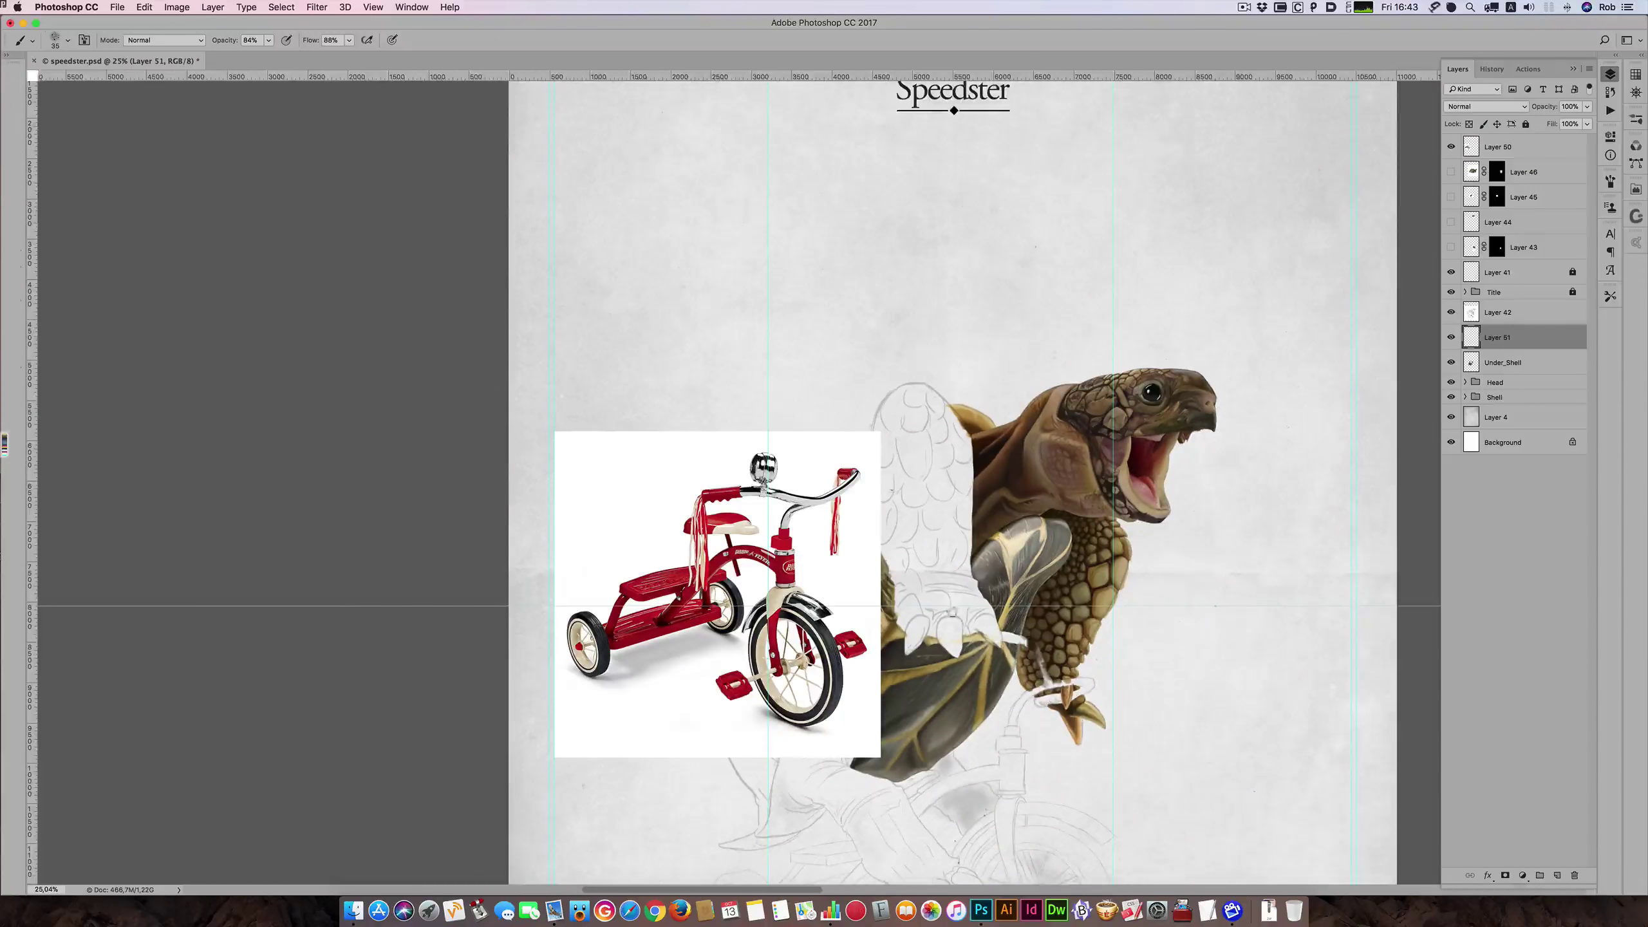
drag(918, 566, 864, 508)
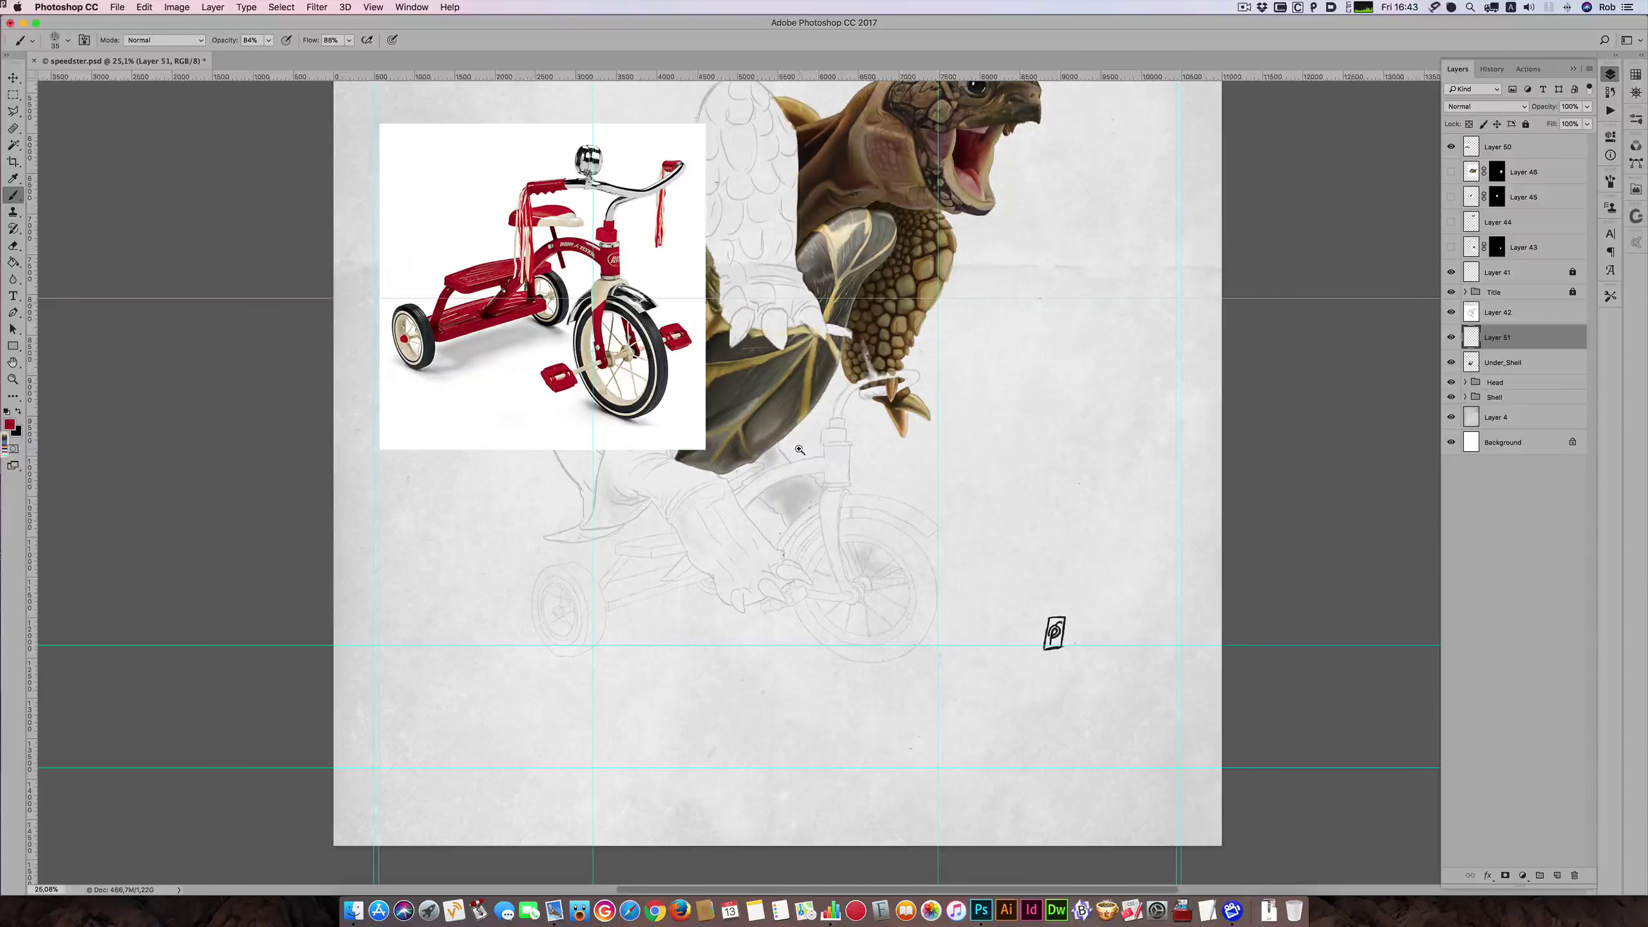
drag(801, 453, 822, 454)
scroll(821, 454, up, 2)
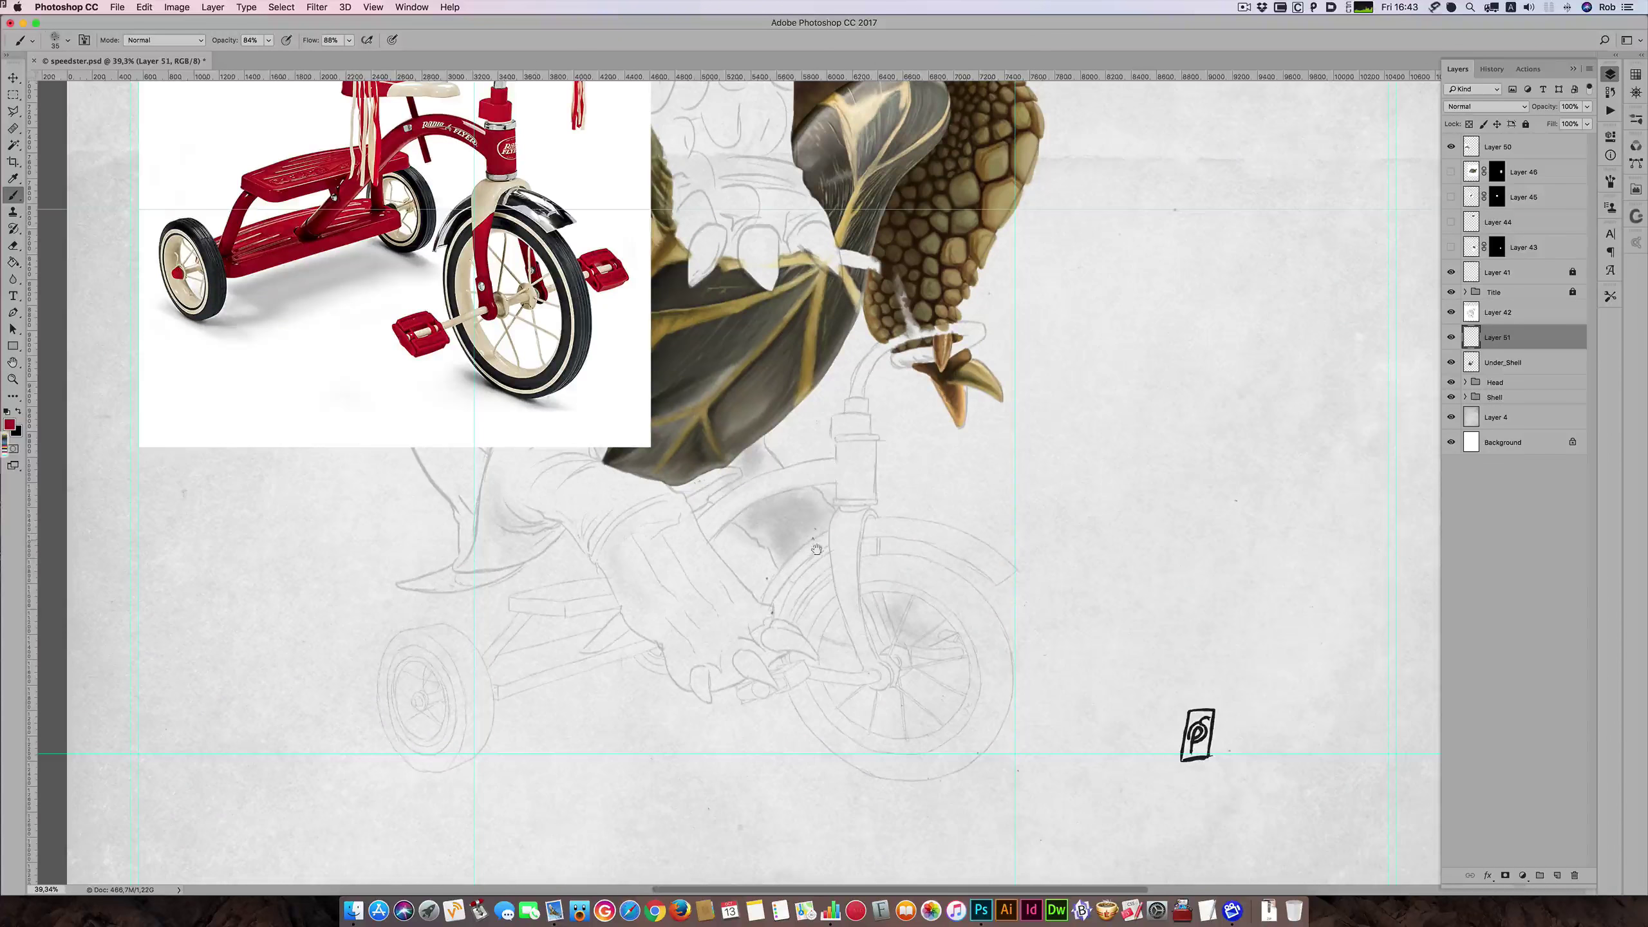
drag(809, 526, 828, 581)
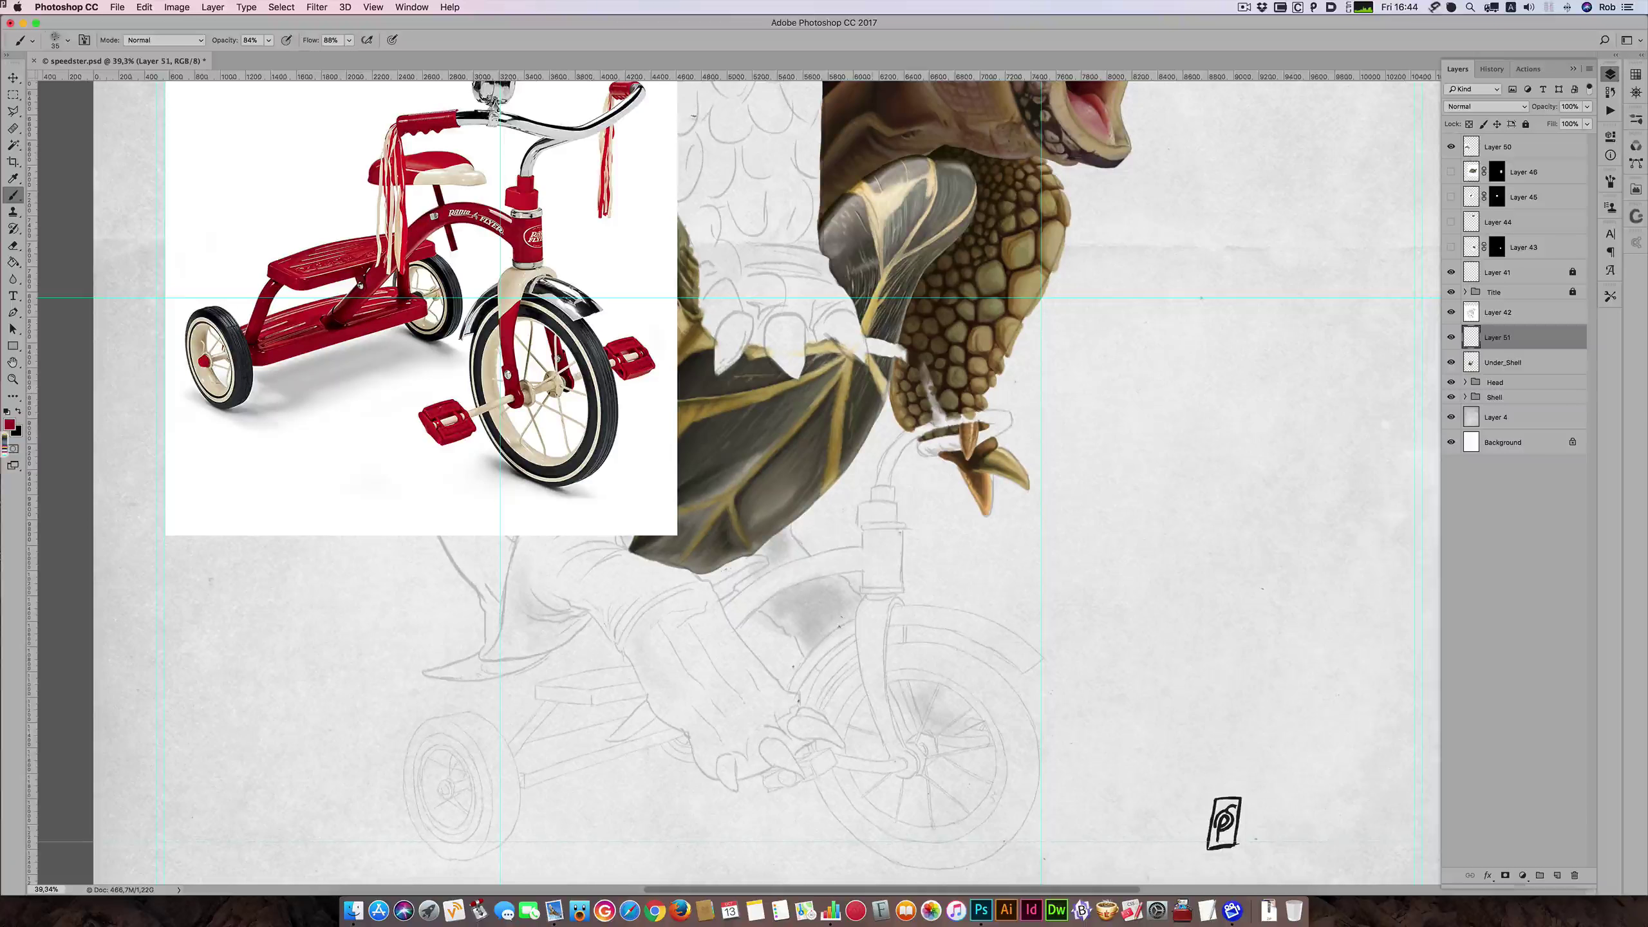
drag(864, 558, 1000, 544)
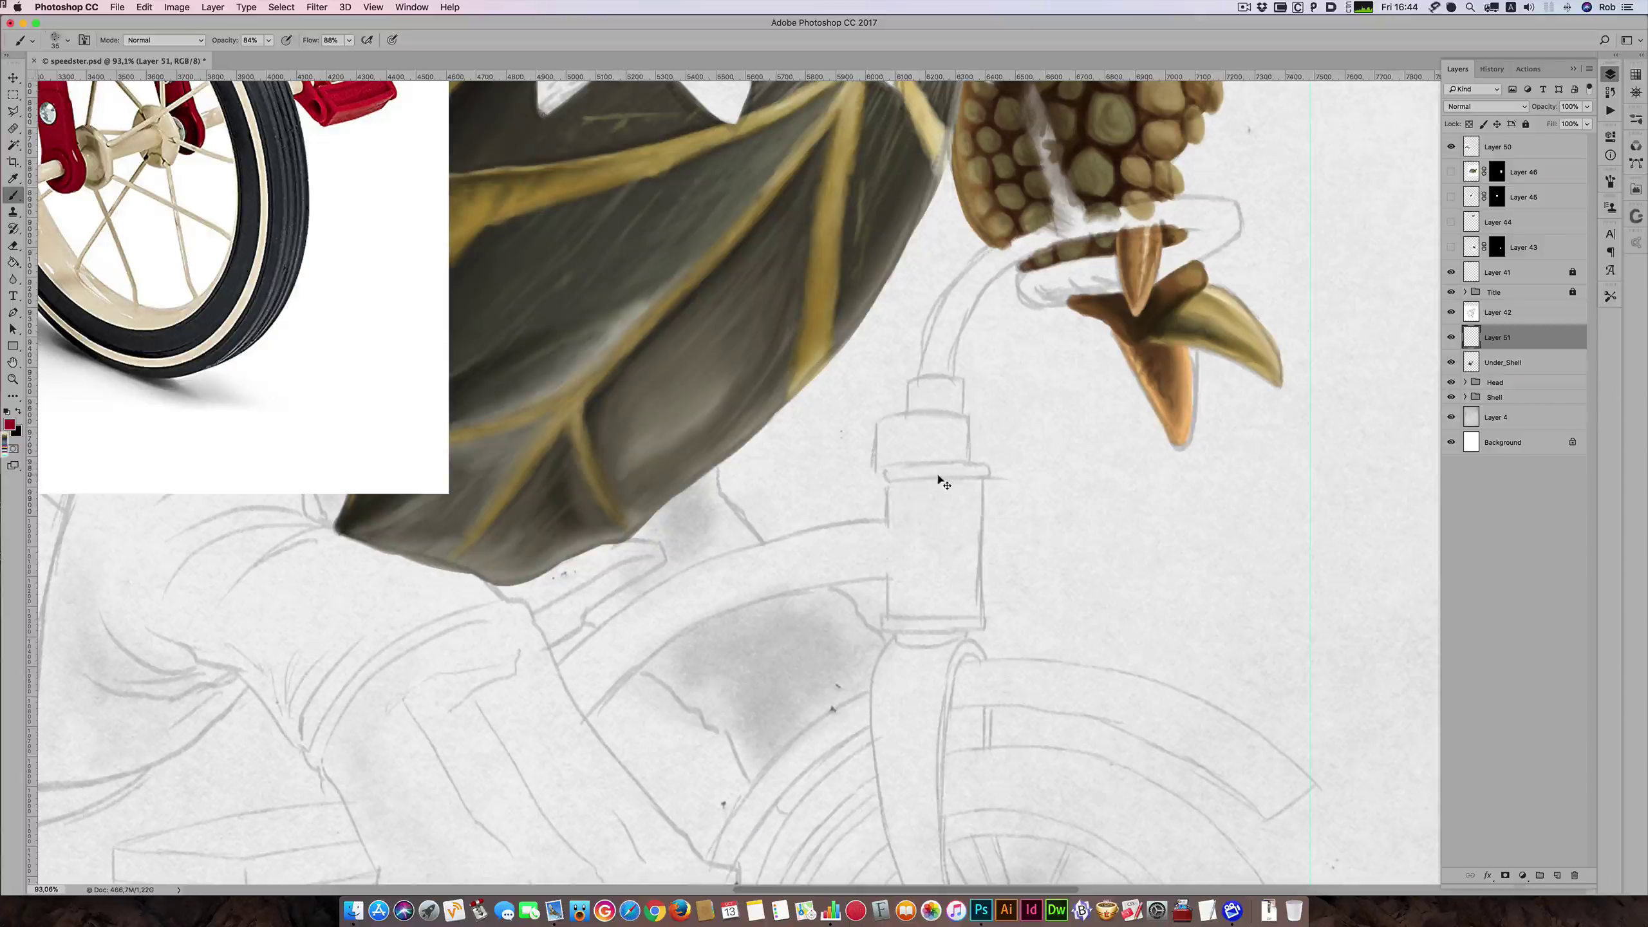
key(bracketright)
key(bracketleft)
drag(918, 486, 977, 484)
drag(350, 42, 360, 56)
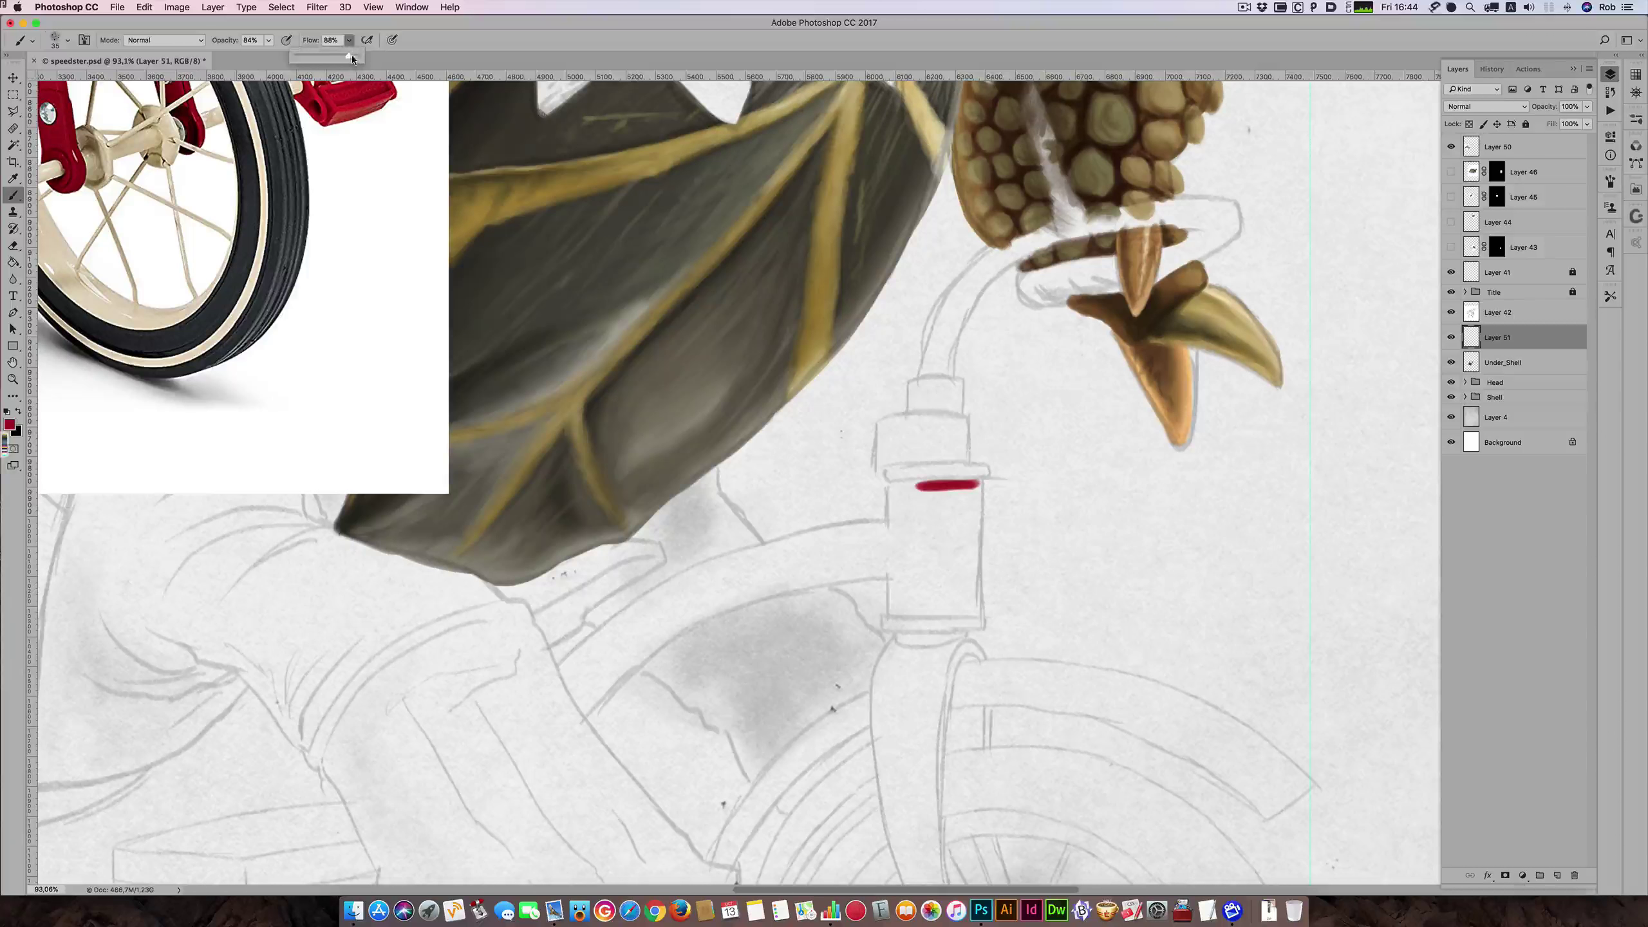
click(268, 41)
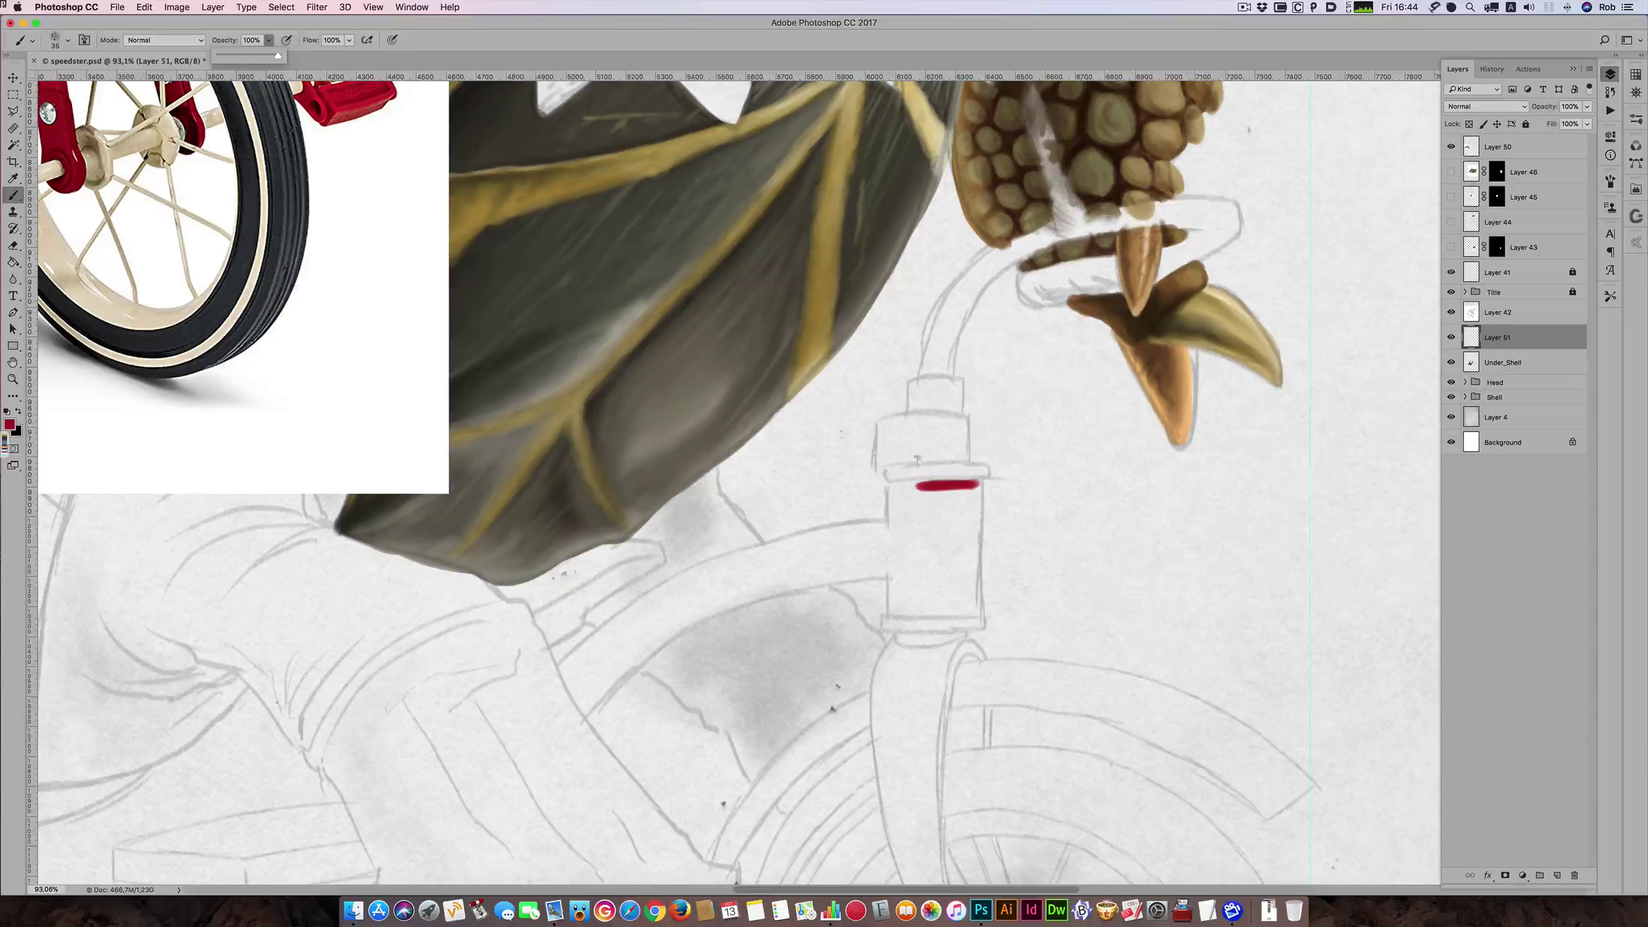
click(917, 459)
- Paint the top and right edges of the sketched head tube in red with a thin brush
key(bracketleft)
mouse_move(890, 485)
mouse_down()
mouse_move(983, 484)
mouse_move(978, 583)
mouse_up()
key(bracketright)
drag(981, 494, 978, 600)
drag(981, 541, 981, 616)
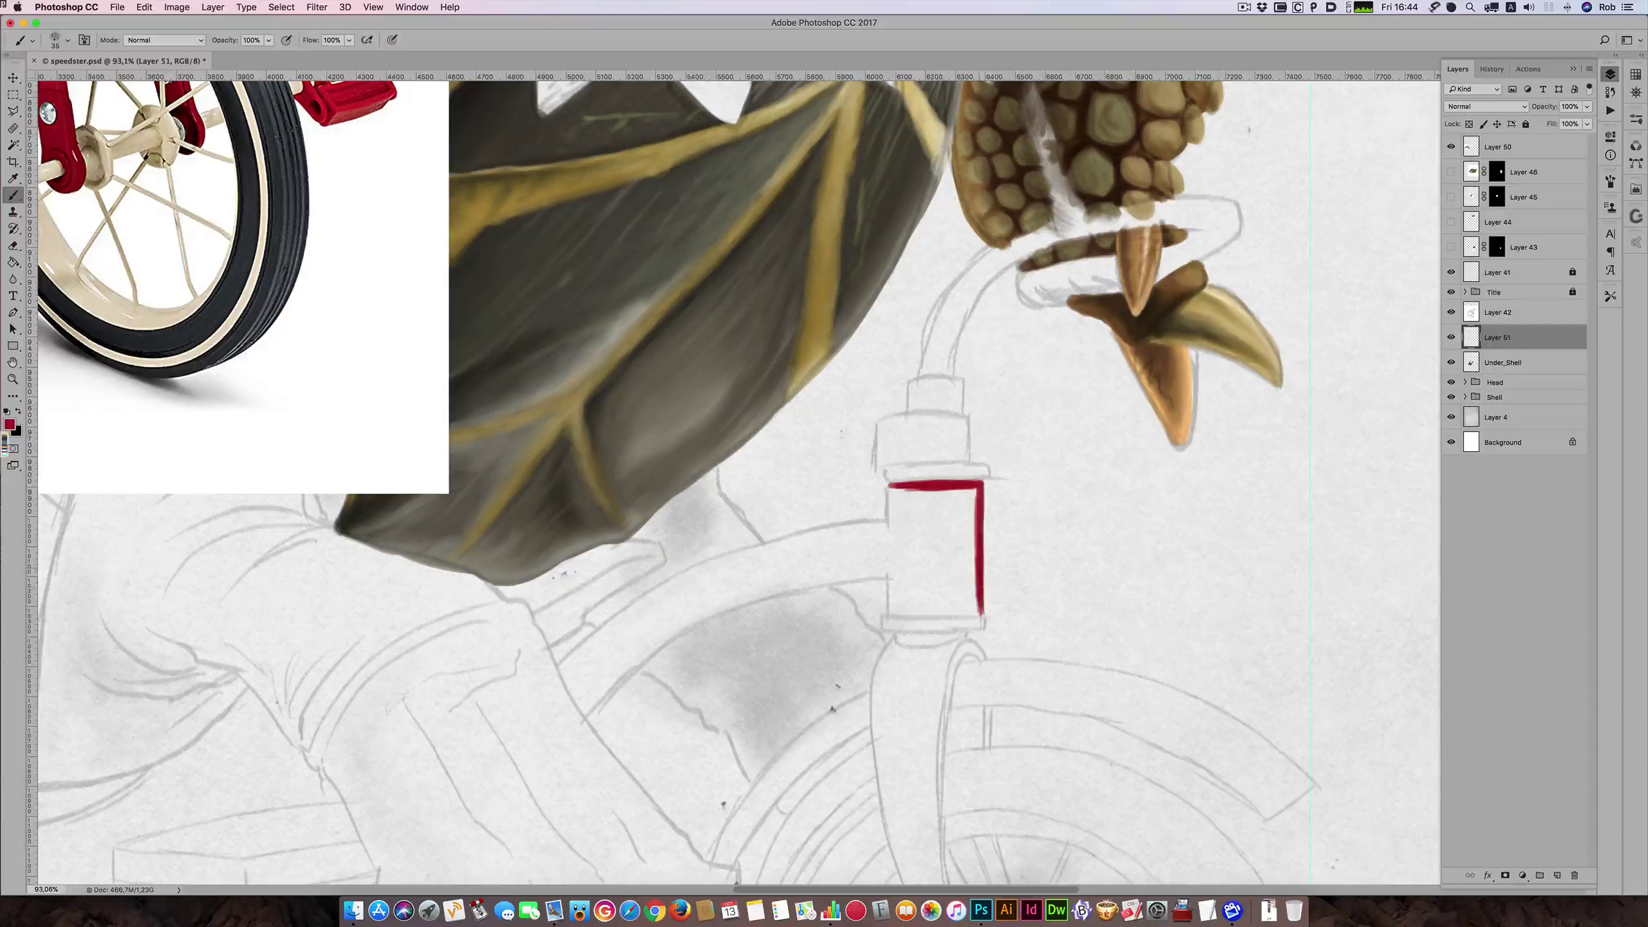
- Paint the left and bottom edges of the head tube in red to close its outline
drag(891, 484, 893, 583)
drag(892, 515, 891, 603)
drag(890, 544, 891, 612)
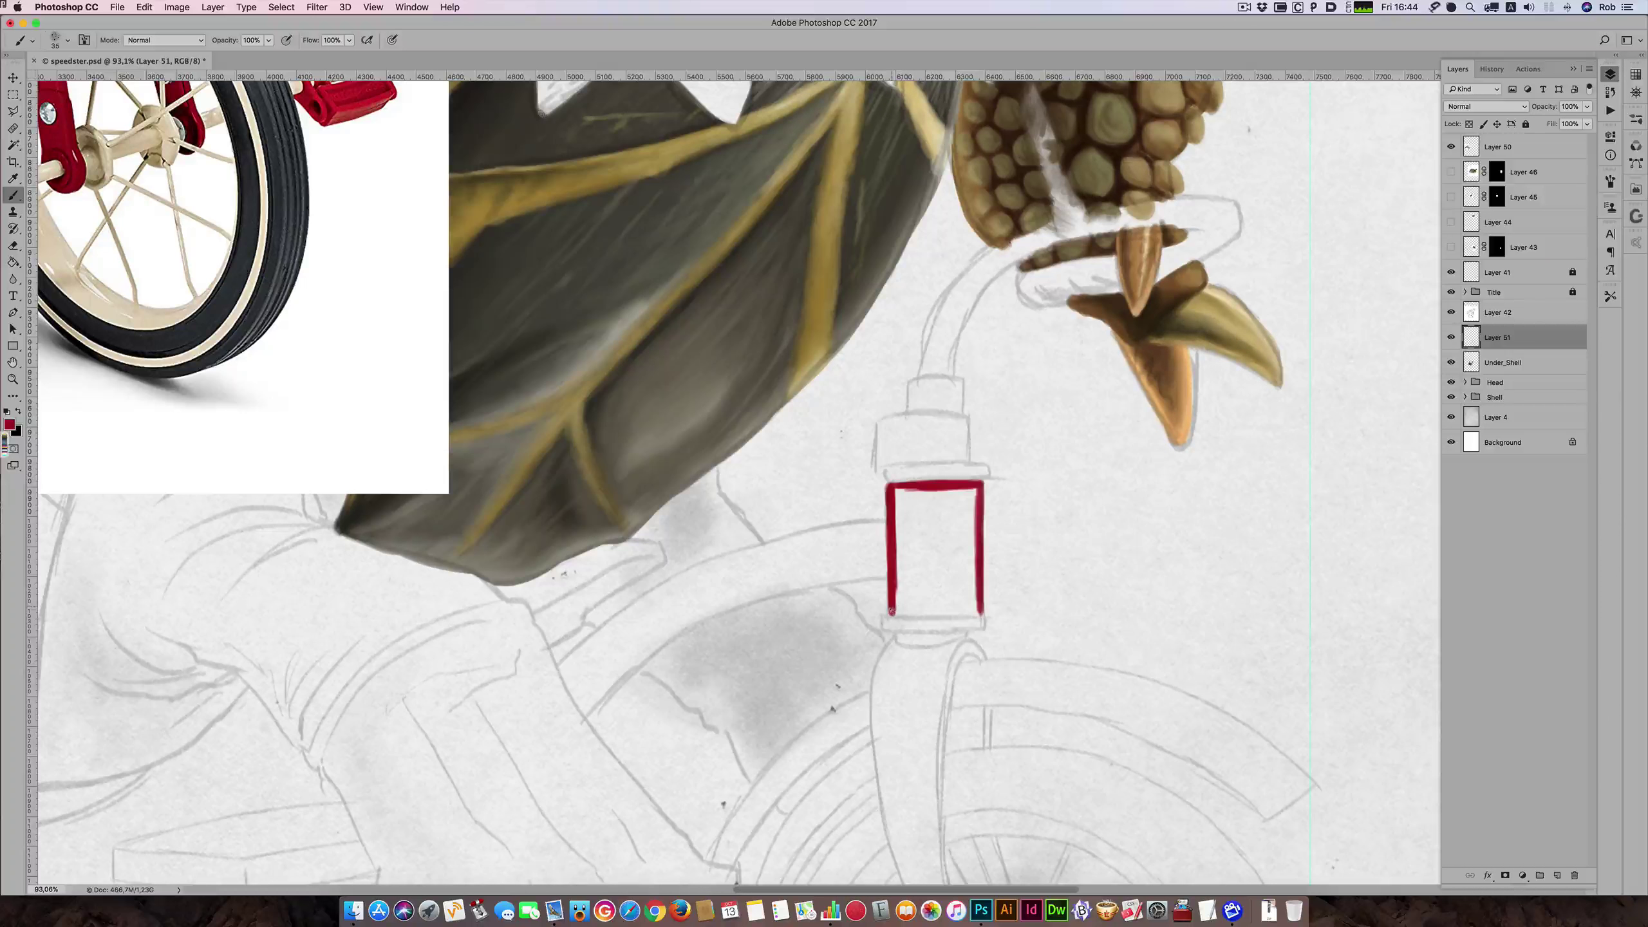
drag(890, 526, 890, 600)
key(bracketright)
drag(891, 612, 915, 610)
key(])
drag(903, 613, 980, 613)
- Fill the inside of the outlined head tube with solid red using a larger brush
key([)
key(bracketright)
mouse_move(901, 494)
mouse_down()
mouse_move(929, 491)
mouse_move(895, 501)
mouse_move(899, 527)
mouse_move(921, 494)
mouse_move(905, 497)
mouse_move(973, 497)
mouse_move(969, 594)
mouse_move(952, 525)
mouse_move(928, 517)
mouse_move(909, 539)
mouse_move(905, 513)
mouse_move(916, 522)
mouse_up()
key(bracketright)
key(bracketright)
key(bracketright)
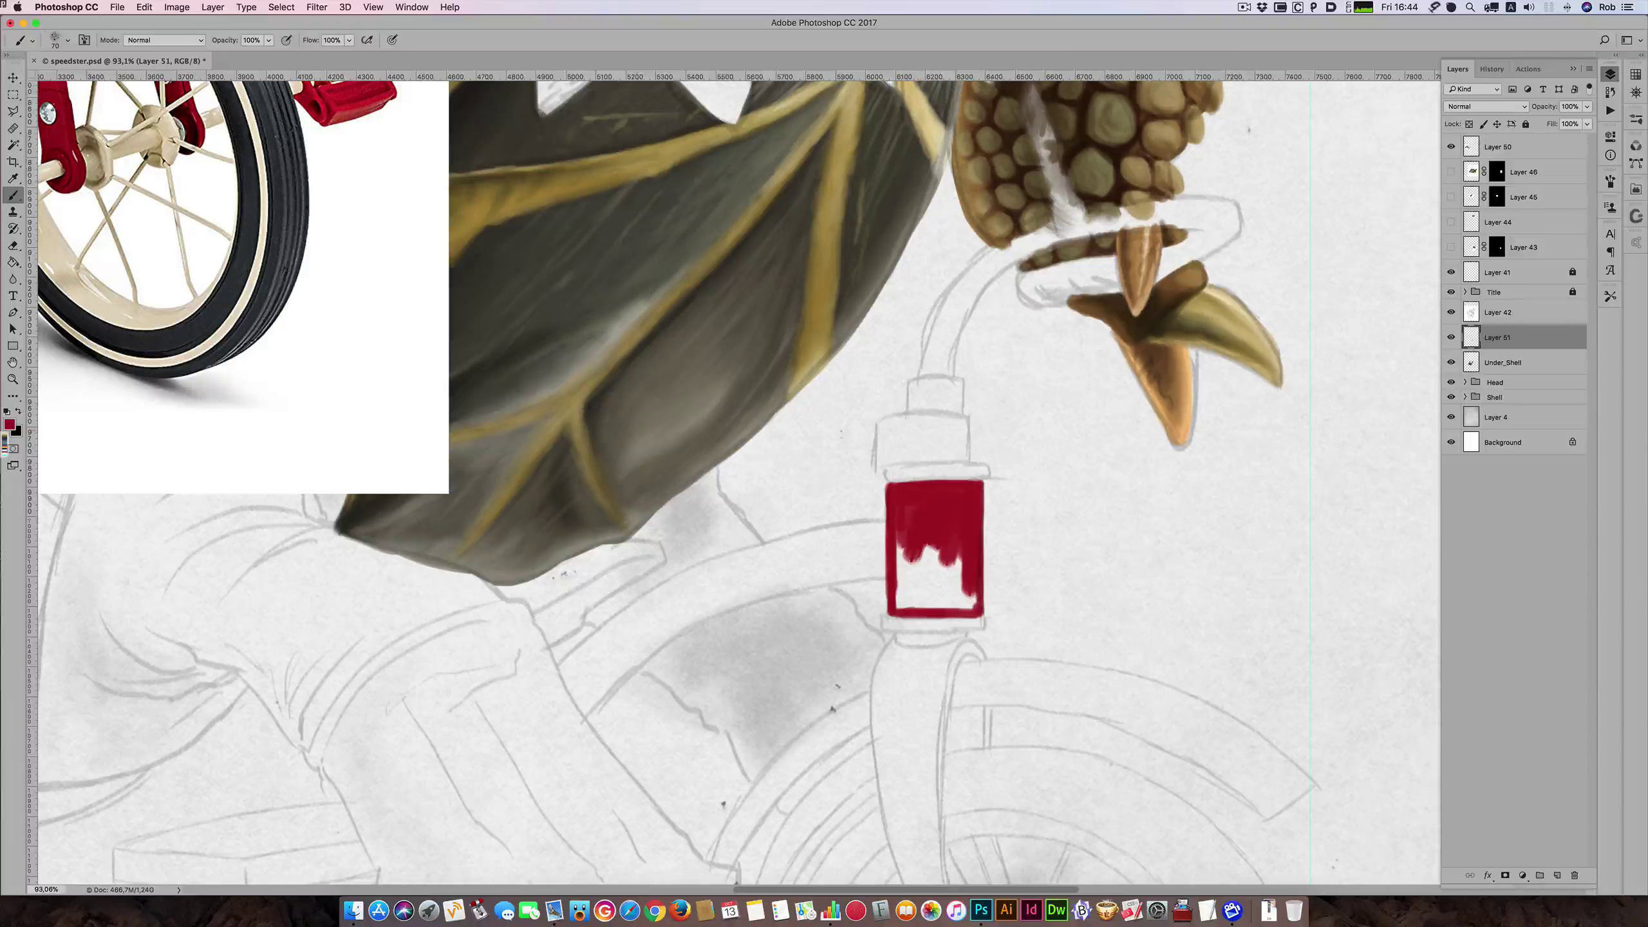
drag(496, 302, 733, 622)
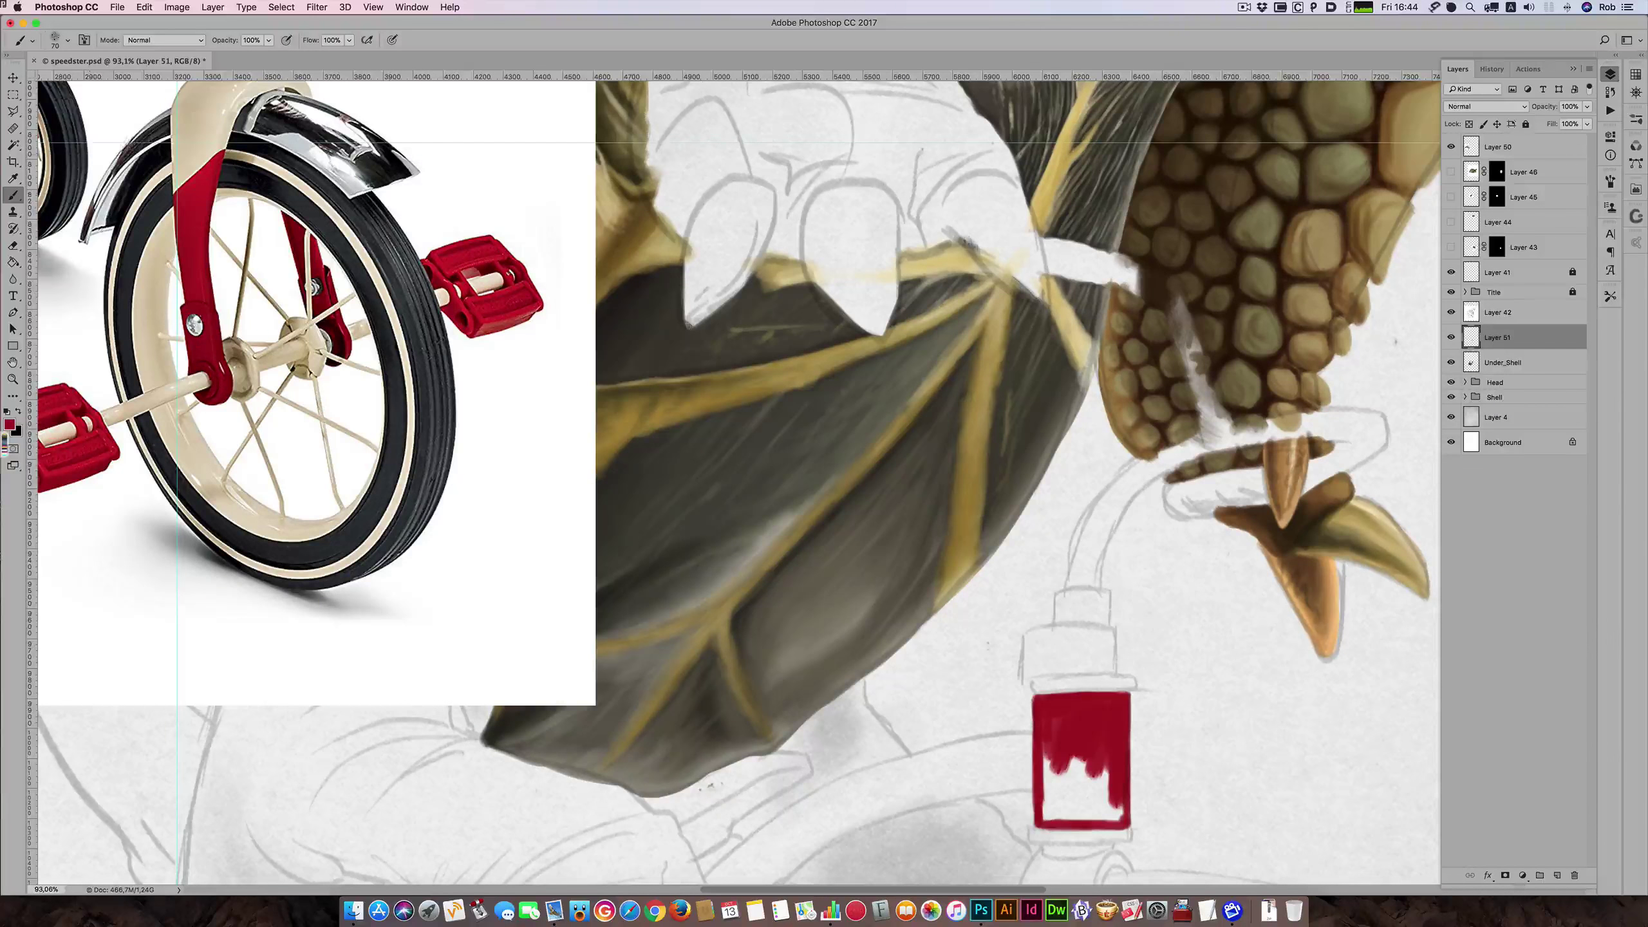
mouse_move(828, 596)
mouse_down()
mouse_move(782, 513)
mouse_move(670, 407)
mouse_up()
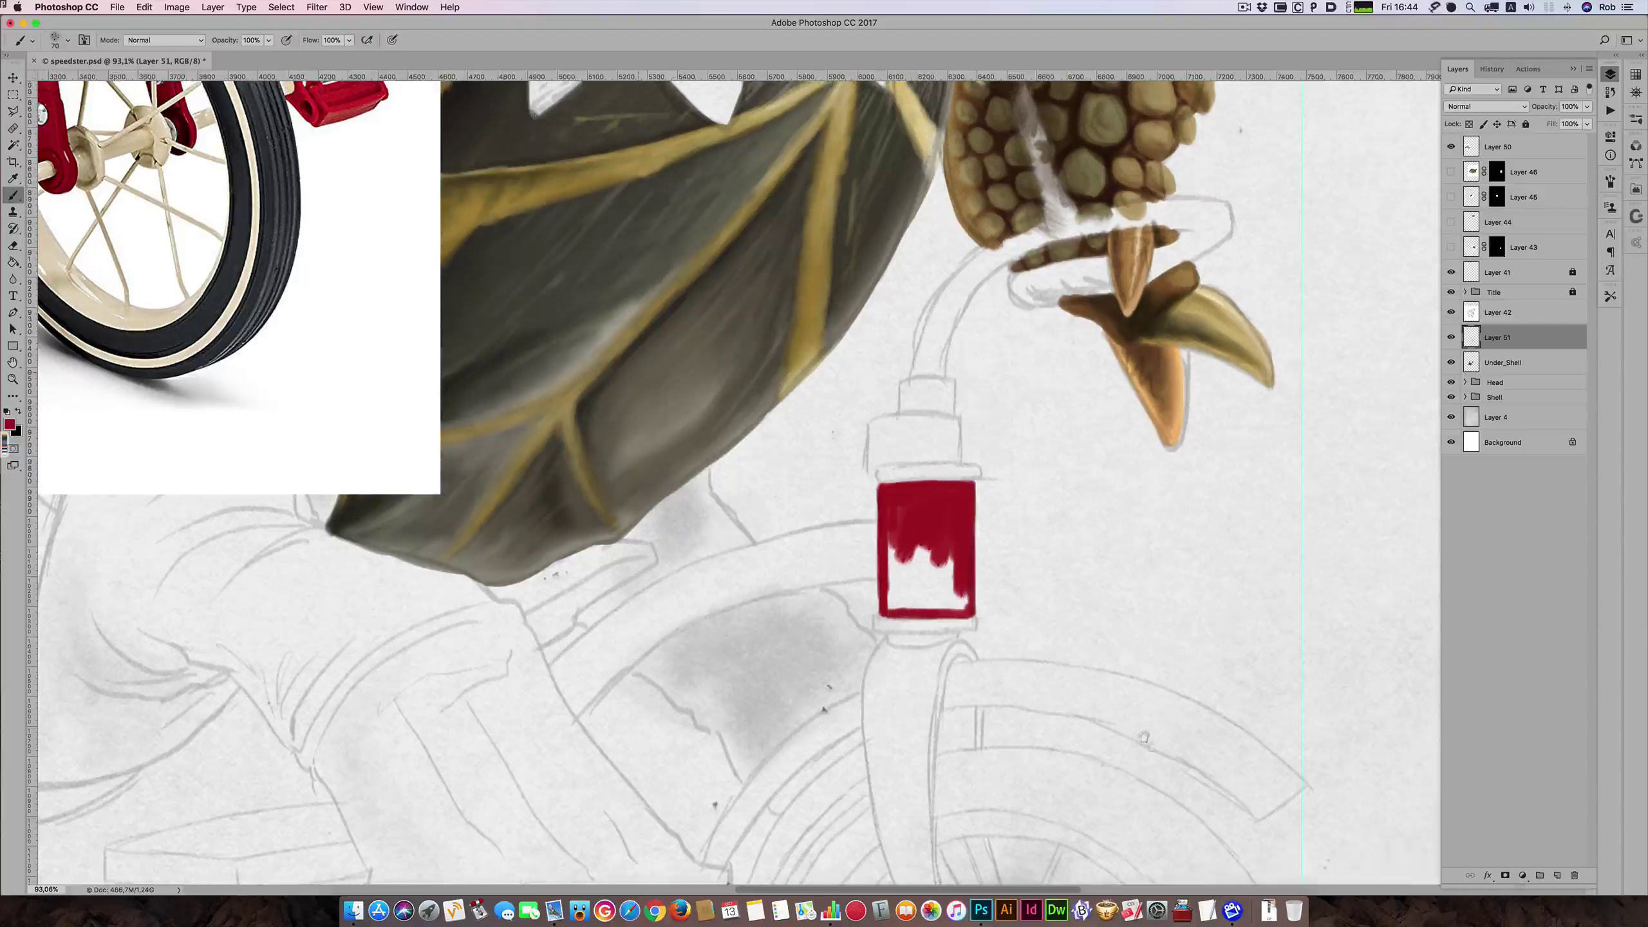
mouse_move(893, 564)
mouse_down()
mouse_move(891, 502)
mouse_move(891, 604)
mouse_move(918, 558)
mouse_move(894, 602)
mouse_move(914, 599)
mouse_move(931, 549)
mouse_move(933, 591)
mouse_move(952, 554)
mouse_move(942, 497)
mouse_move(951, 602)
mouse_up()
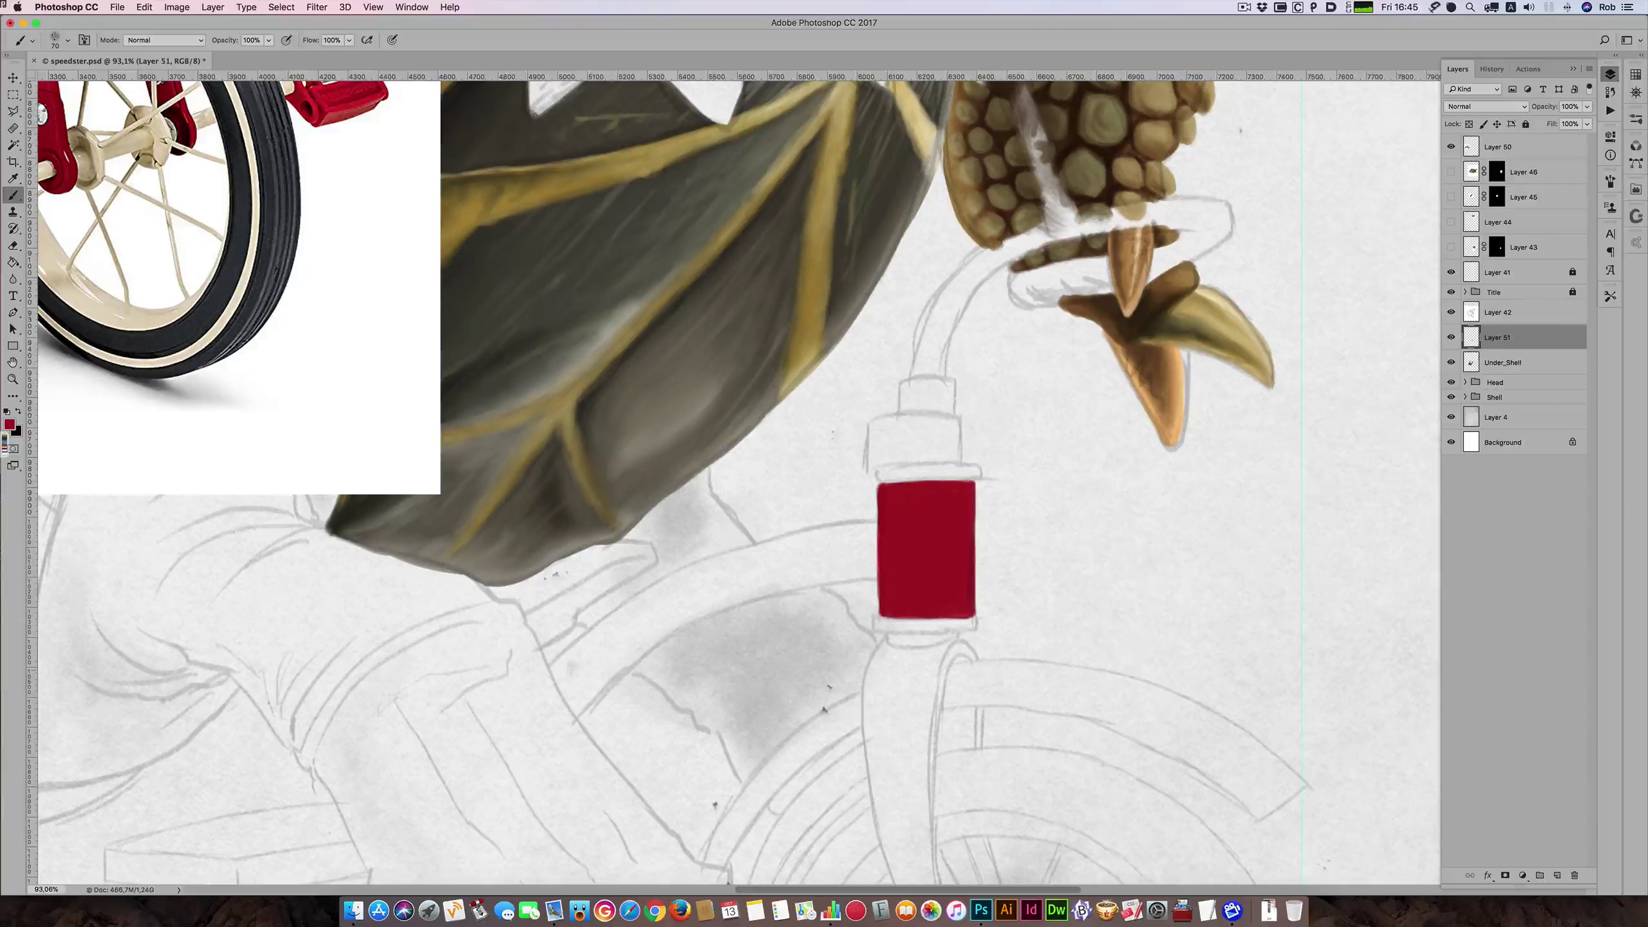
- Paint the upper edge of the curved frame tube in red, from the turtle's leg up to the head tube
drag(554, 676, 657, 597)
drag(582, 637, 716, 566)
drag(627, 610, 791, 537)
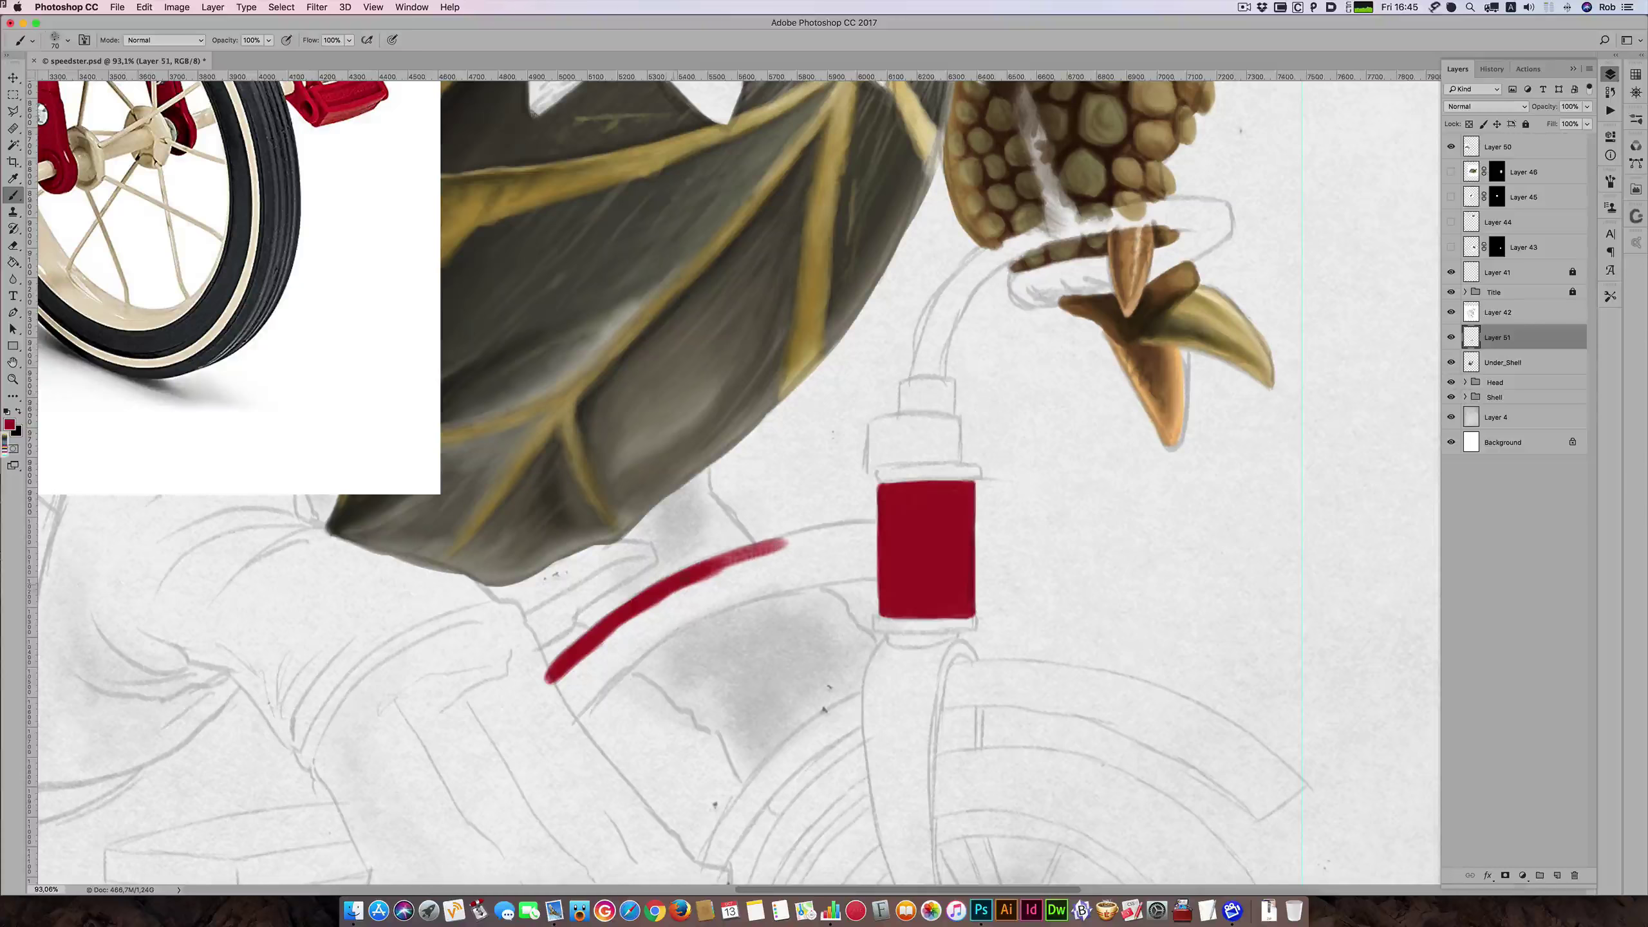
drag(690, 574, 873, 523)
drag(756, 558, 847, 536)
drag(690, 588, 751, 563)
drag(633, 620, 695, 586)
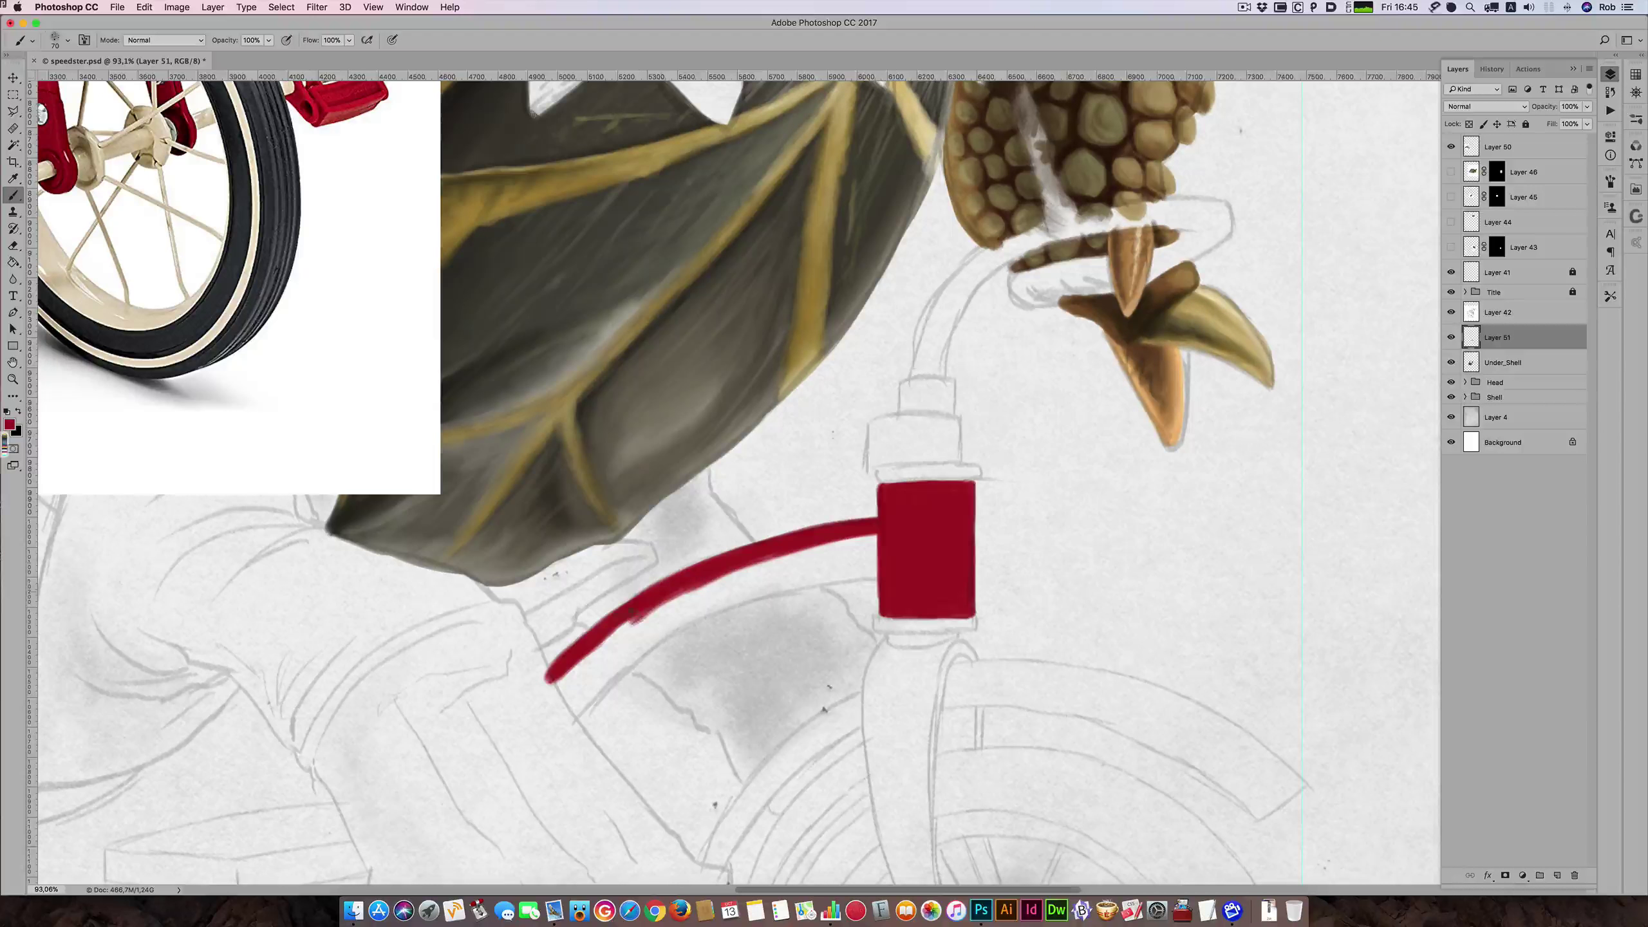
- Paint the rear end and lower edge of the curved frame tube in red and fill the gap between its edges
mouse_move(620, 626)
mouse_down()
mouse_move(551, 697)
mouse_move(568, 717)
mouse_move(607, 683)
mouse_up()
drag(688, 618, 641, 646)
mouse_move(746, 589)
mouse_down()
mouse_move(653, 642)
mouse_move(775, 580)
mouse_up()
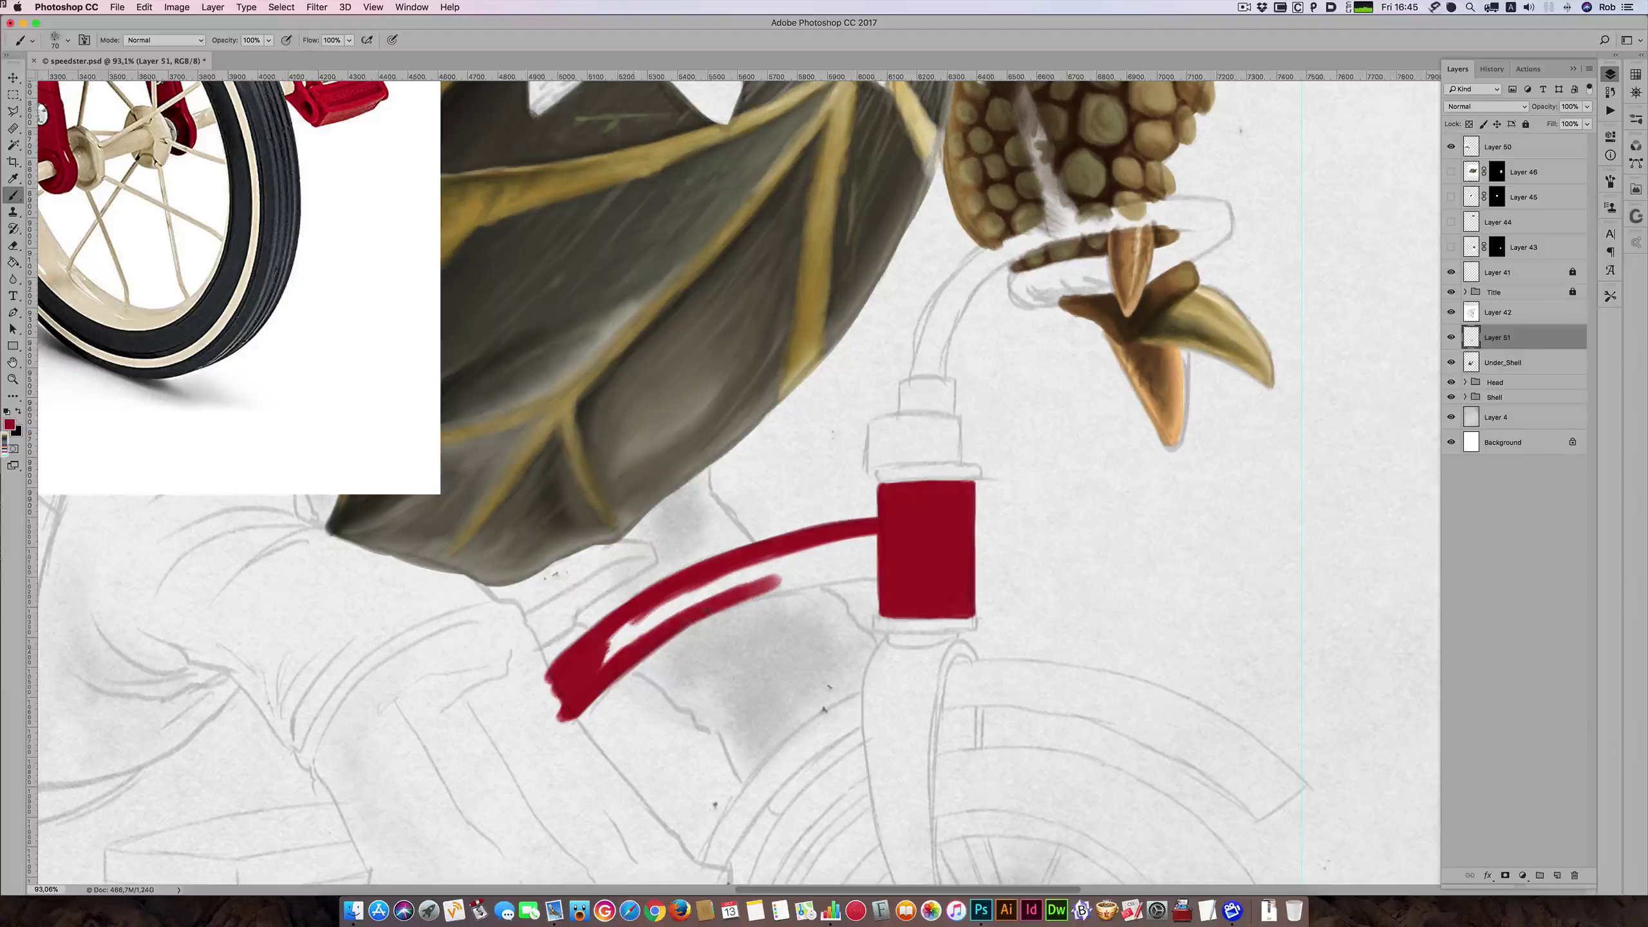
mouse_move(651, 637)
mouse_down()
mouse_move(695, 612)
mouse_move(624, 655)
mouse_move(824, 573)
mouse_up()
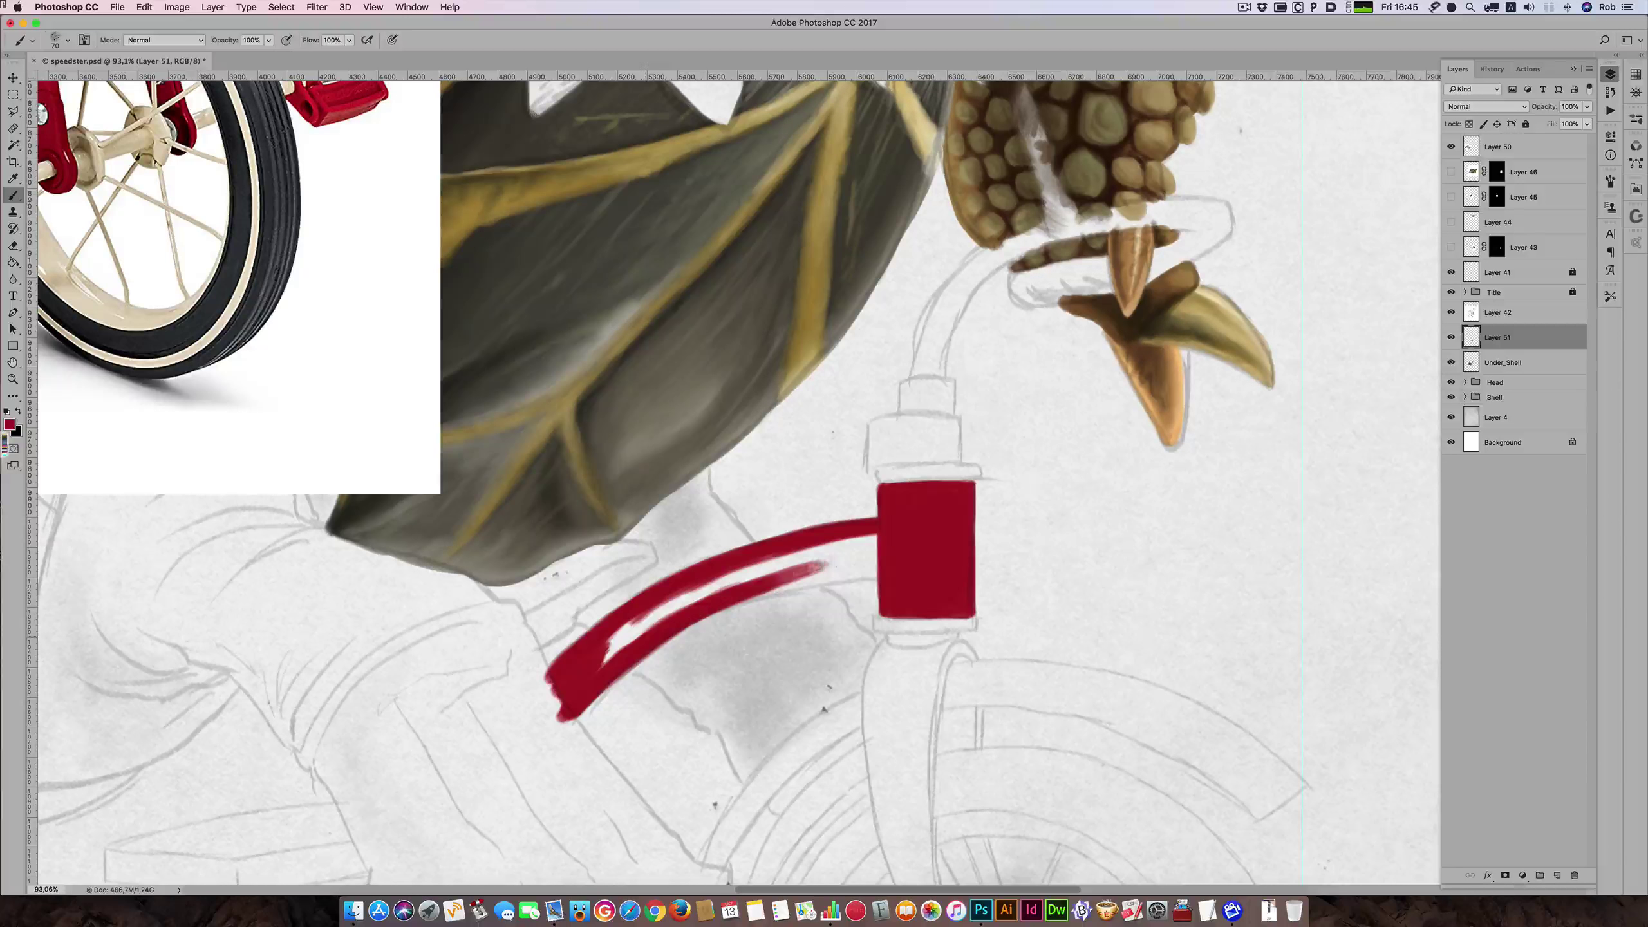
drag(692, 616, 830, 571)
drag(709, 606, 864, 563)
drag(731, 596, 873, 564)
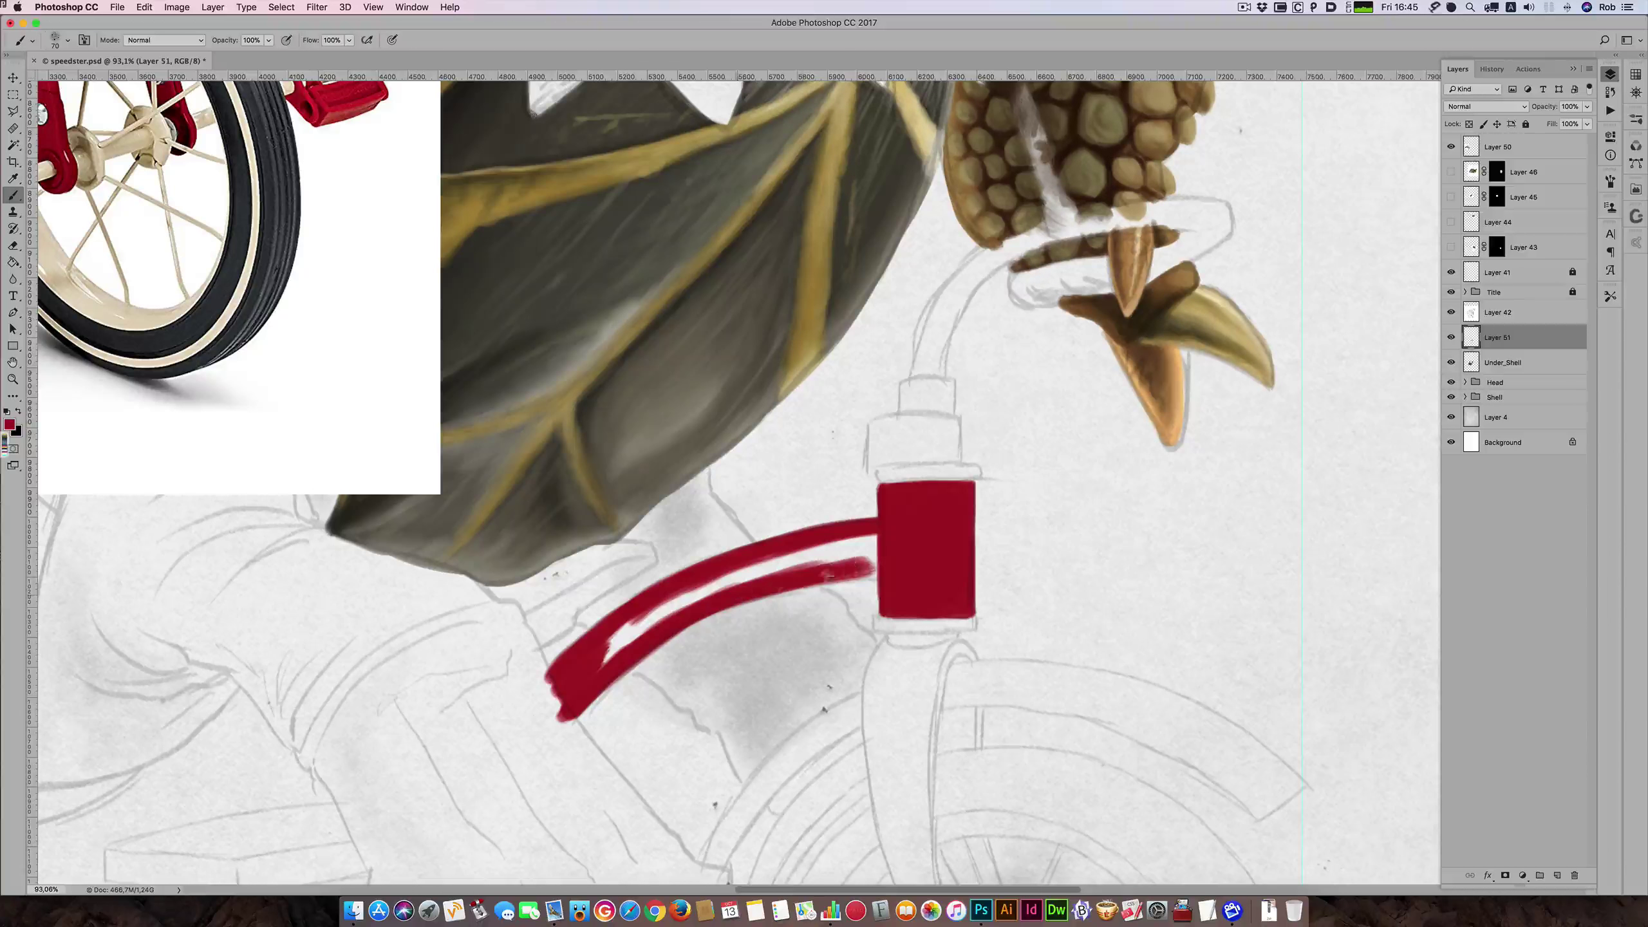
mouse_move(778, 588)
mouse_down()
mouse_move(876, 564)
mouse_move(864, 551)
mouse_move(720, 584)
mouse_up()
mouse_move(856, 542)
mouse_down()
mouse_move(757, 568)
mouse_move(900, 551)
mouse_move(712, 590)
mouse_move(764, 563)
mouse_move(597, 672)
mouse_up()
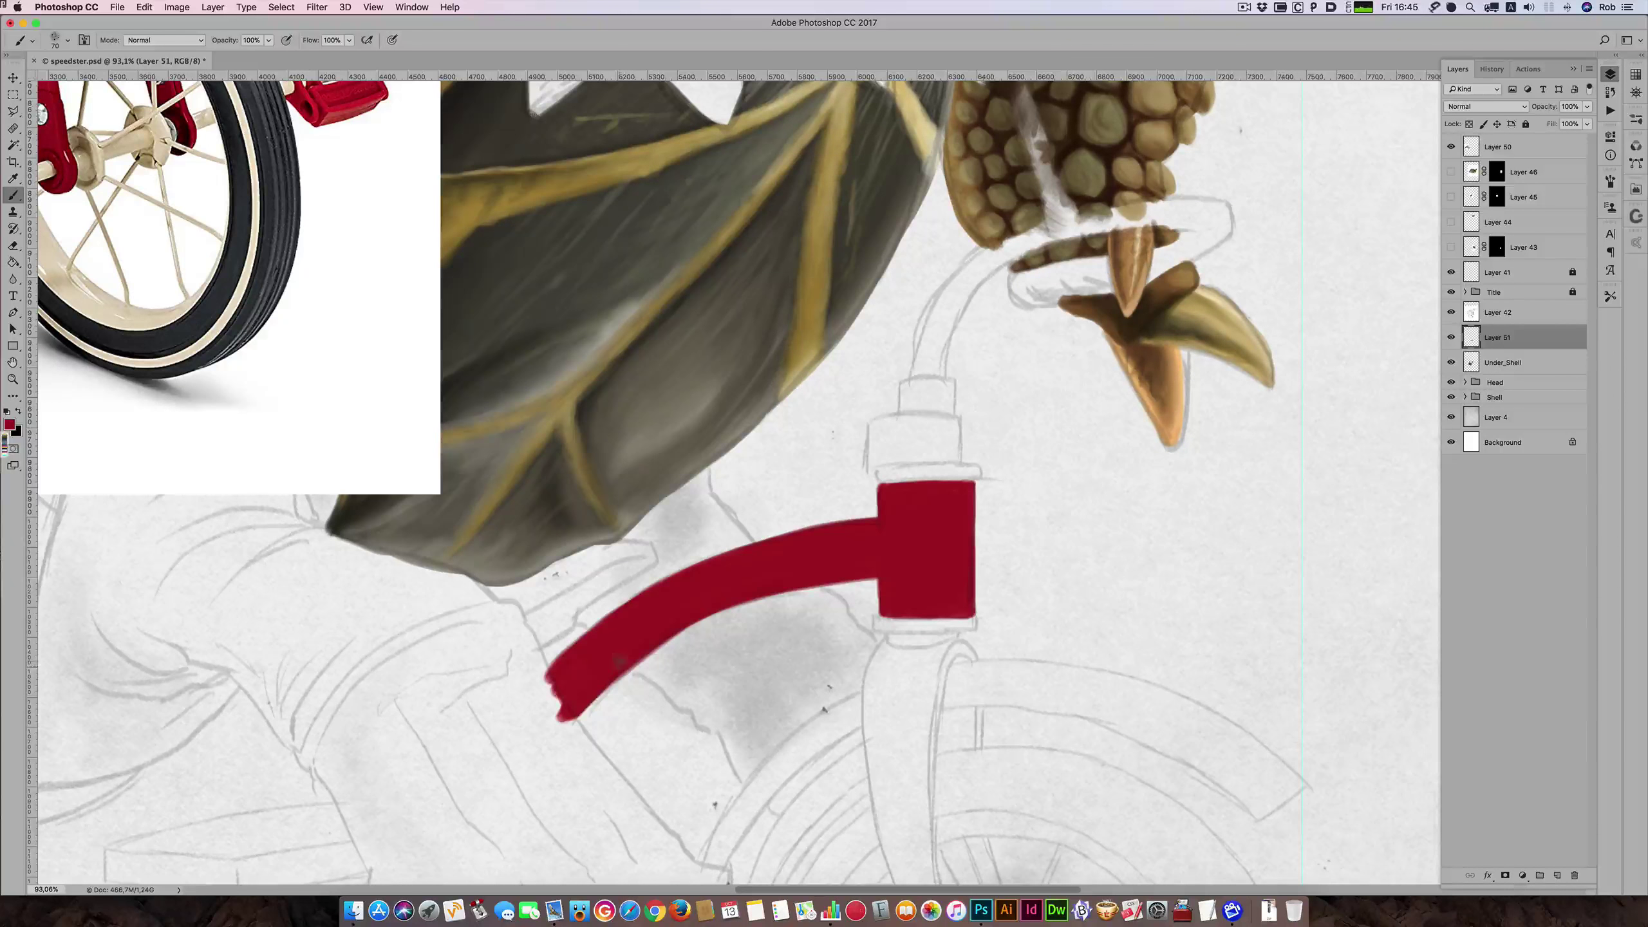
- Paint the slanted top and the rear edge of the front fork's lower section in red with a smaller brush
mouse_move(473, 454)
mouse_down()
mouse_move(597, 575)
mouse_move(596, 685)
mouse_move(399, 204)
mouse_up()
key([)
key([)
key([)
key([)
key([)
mouse_move(804, 574)
mouse_down()
mouse_move(858, 529)
mouse_move(816, 563)
mouse_move(820, 625)
mouse_move(811, 609)
mouse_move(842, 693)
mouse_up()
key(])
drag(810, 615, 844, 695)
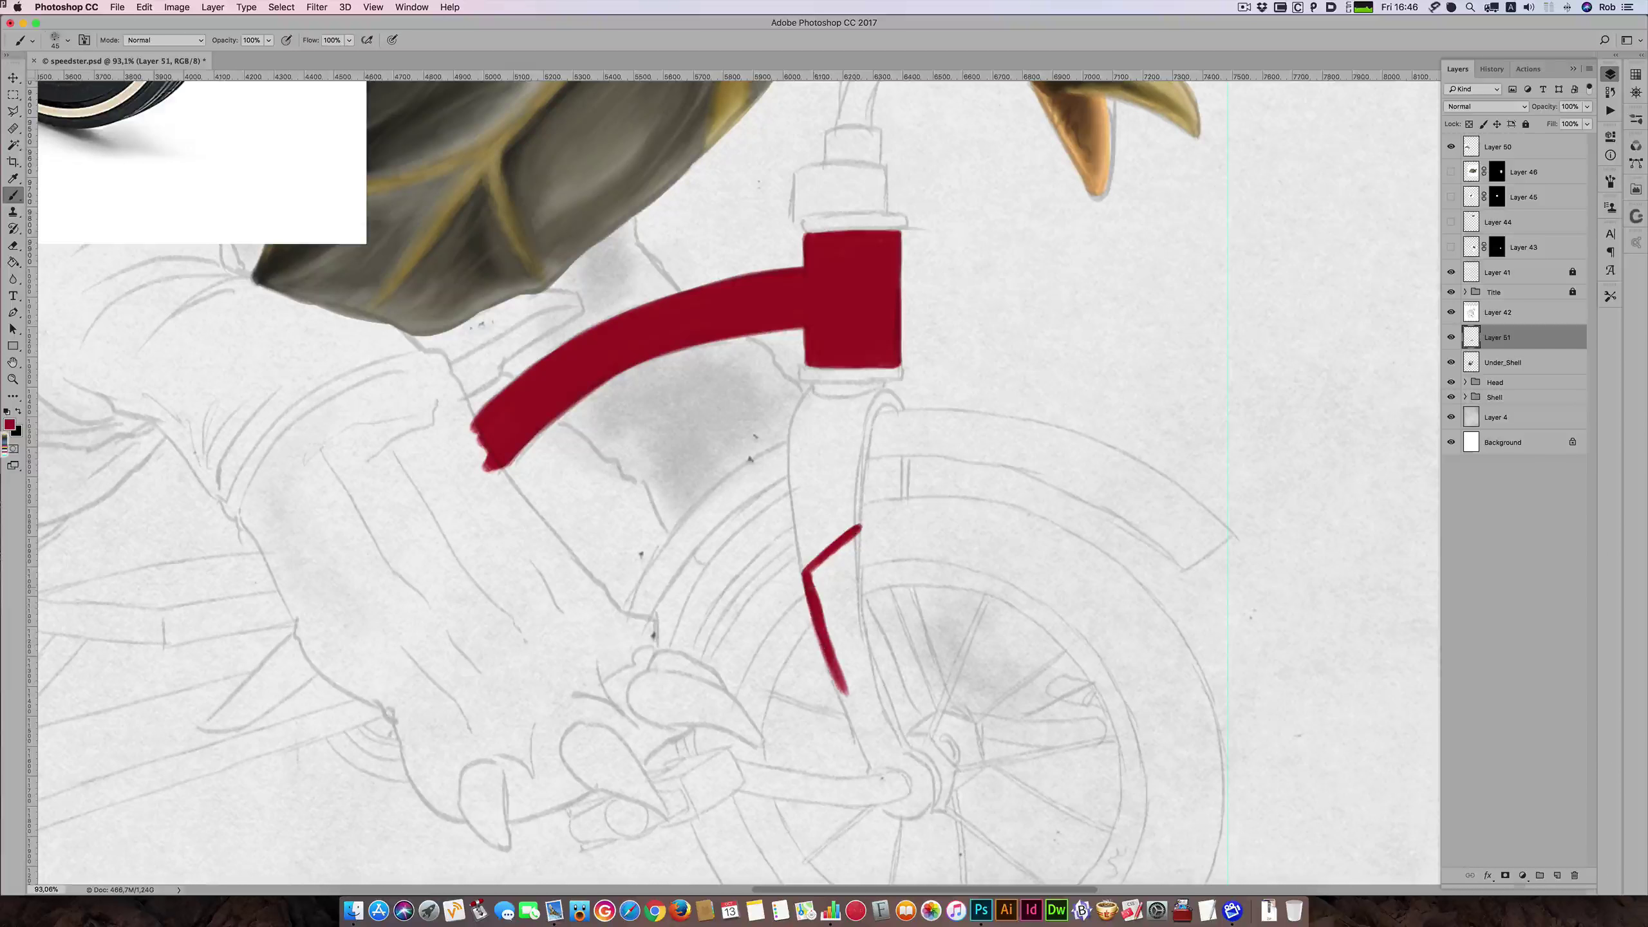
drag(828, 639, 873, 763)
- Paint the front edge of the fork's lower section down to the wheel hub and fill its inside with solid red
key(])
drag(858, 530, 862, 644)
drag(858, 576, 870, 683)
mouse_move(860, 625)
mouse_down()
mouse_move(870, 681)
mouse_move(868, 662)
mouse_up()
key(])
drag(856, 583, 904, 755)
key([)
drag(877, 698, 903, 753)
key(])
drag(853, 545, 849, 655)
key(bracketright)
mouse_move(834, 574)
mouse_down()
mouse_move(842, 636)
mouse_move(829, 583)
mouse_move(828, 621)
mouse_move(829, 604)
mouse_move(855, 668)
mouse_up()
drag(823, 577, 892, 746)
- Paint the rear end and lower edge of the tricycle's lower rear step in red and start filling between its edges
key(bracketleft)
key(bracketleft)
scroll(824, 480, down, 3)
drag(522, 586, 538, 649)
drag(539, 649, 795, 565)
mouse_move(664, 609)
mouse_down()
mouse_move(578, 630)
mouse_move(730, 592)
mouse_up()
drag(624, 613, 671, 602)
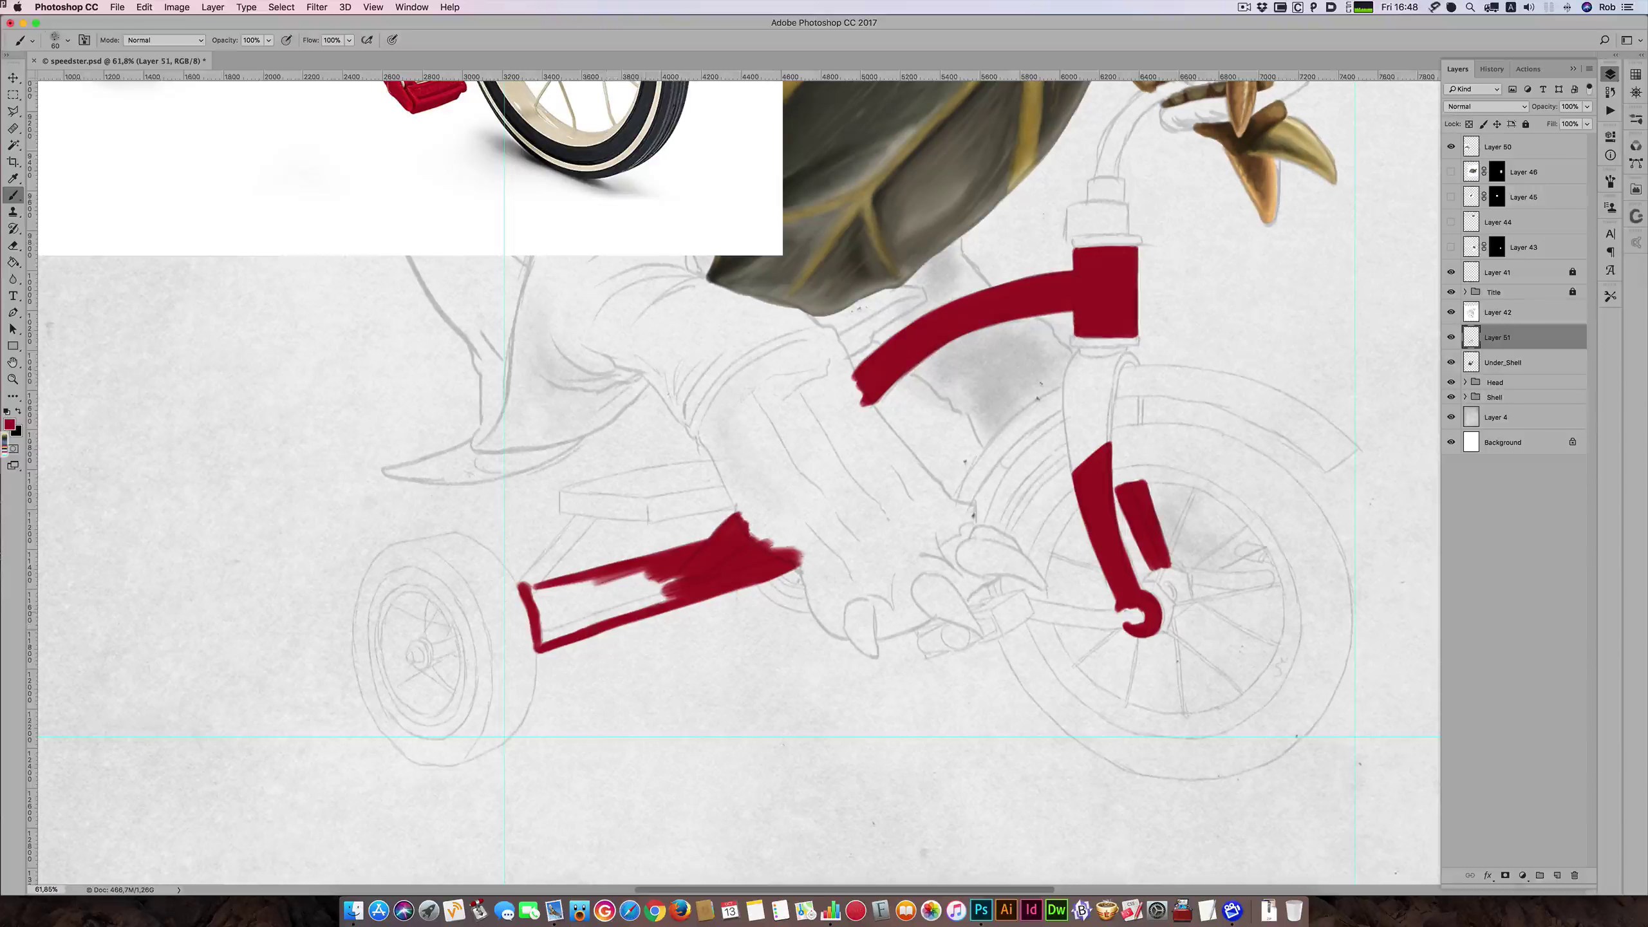
- Fill the rest of the lower rear step with solid red right up to its sketched edges
drag(579, 639, 649, 620)
scroll(586, 631, up, 9)
drag(587, 513, 470, 551)
drag(480, 635, 524, 620)
mouse_move(746, 494)
mouse_down()
mouse_move(676, 519)
mouse_move(778, 510)
mouse_move(791, 539)
mouse_move(636, 571)
mouse_move(648, 539)
mouse_move(526, 550)
mouse_move(477, 614)
mouse_move(577, 571)
mouse_move(609, 605)
mouse_move(552, 623)
mouse_move(649, 558)
mouse_move(514, 591)
mouse_up()
key(bracketright)
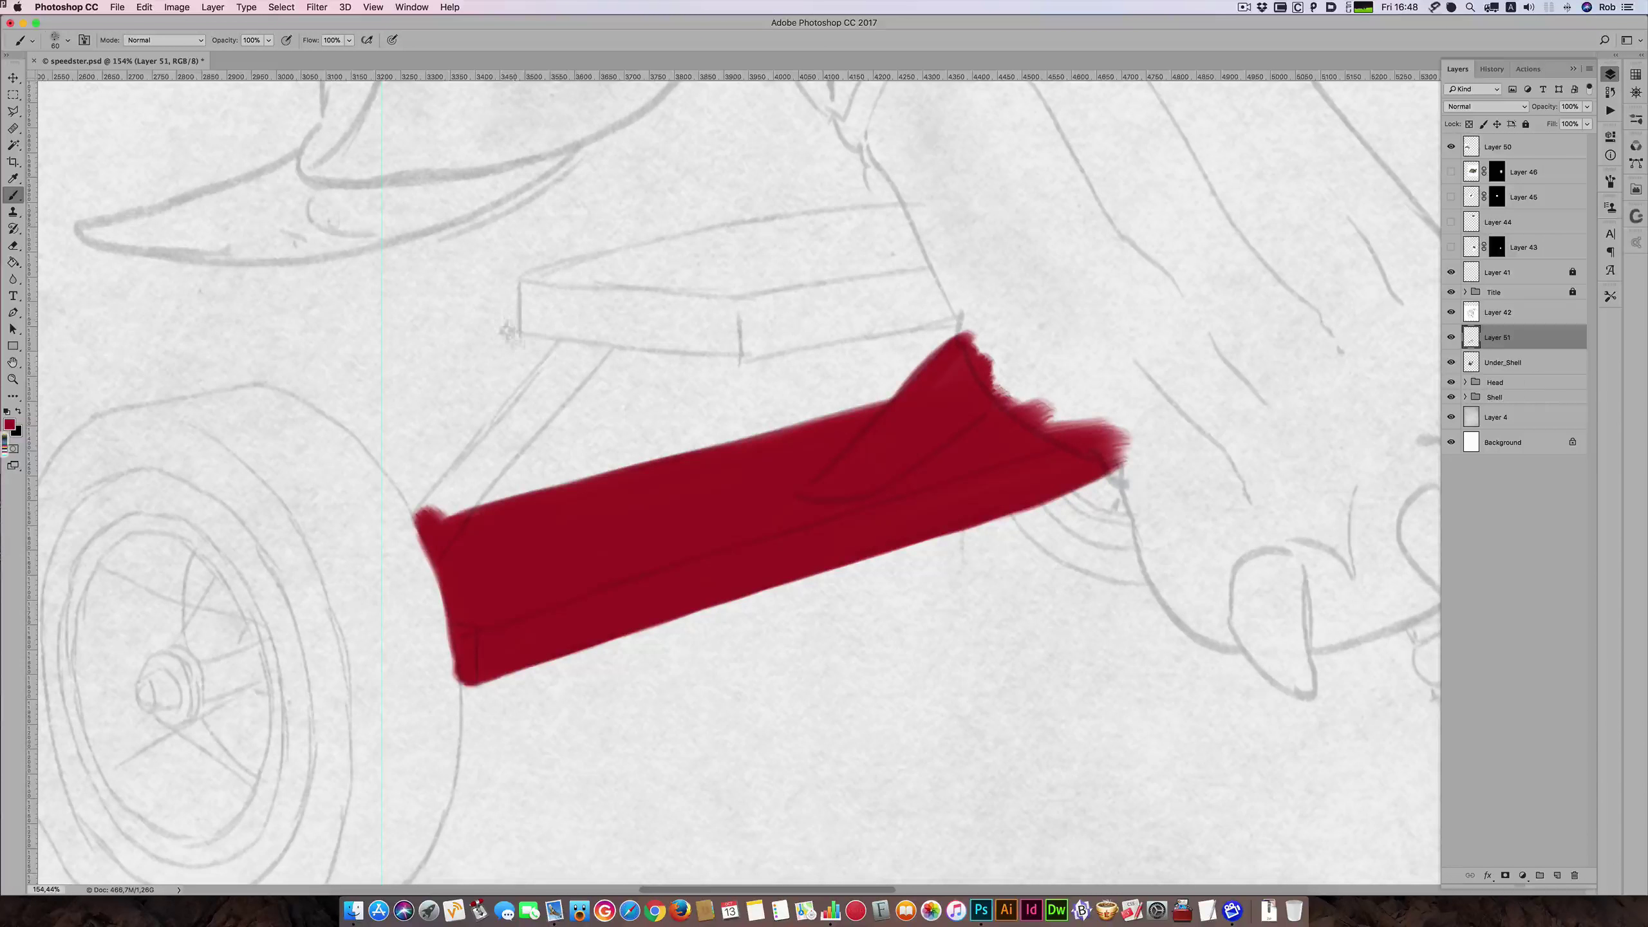
- Paint the outer edge of the slanted strut between the two rear steps in red using a smaller brush
key(bracketleft)
key(bracketleft)
key(bracketleft)
key(bracketleft)
drag(579, 334, 483, 445)
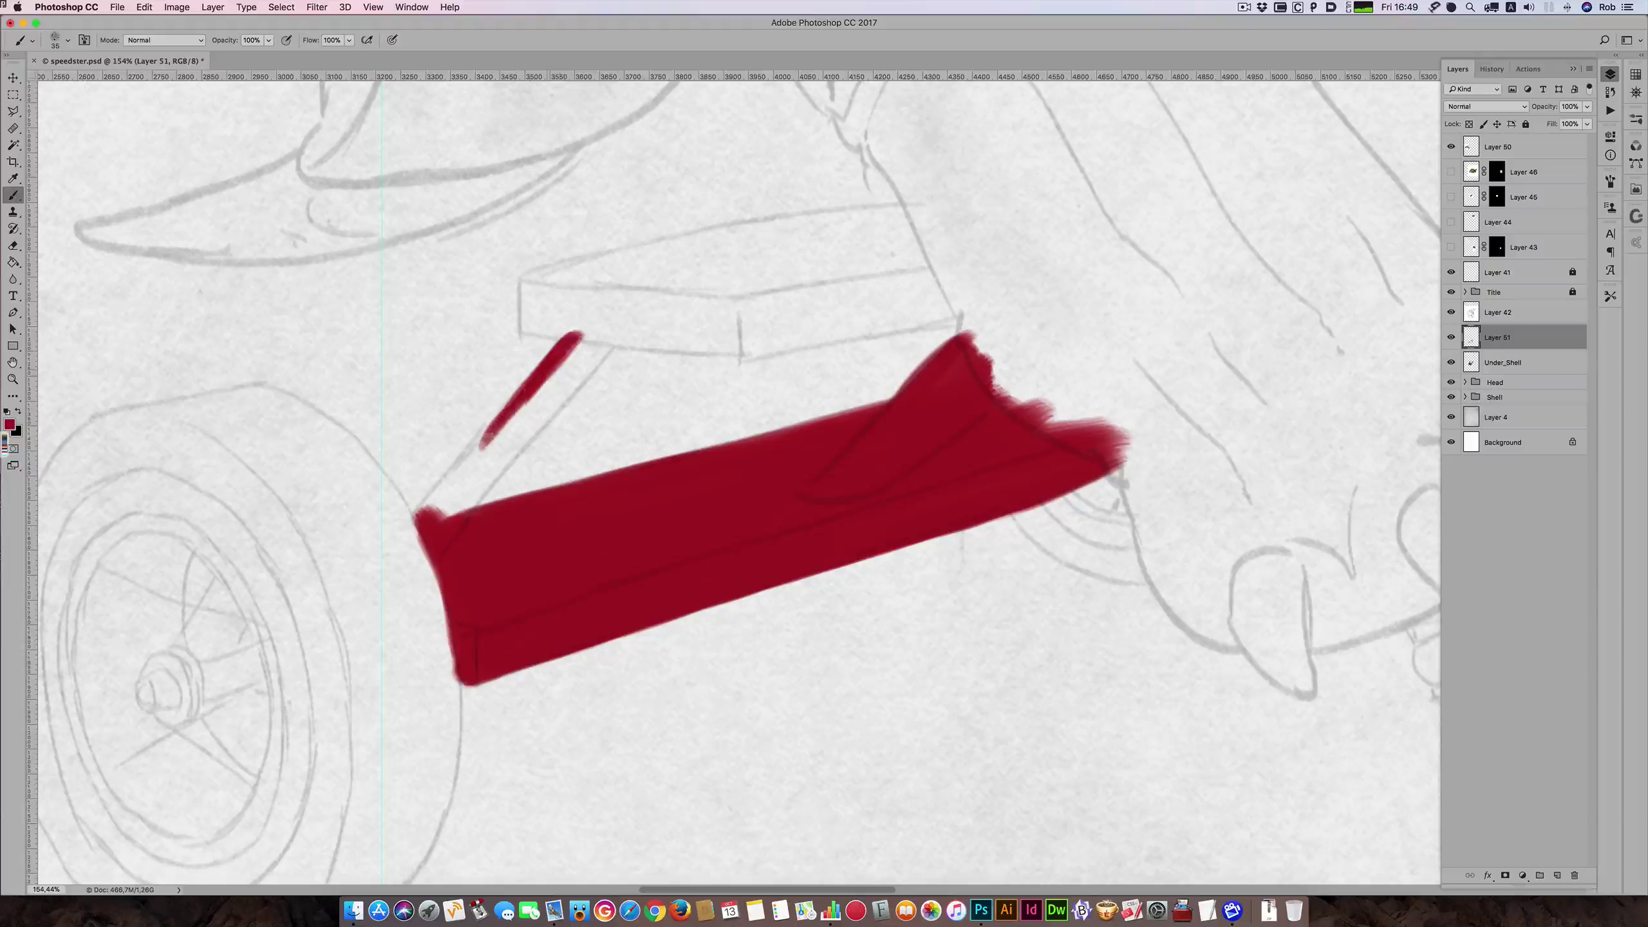
drag(538, 393, 455, 475)
mouse_move(499, 416)
mouse_down()
mouse_move(418, 518)
mouse_move(508, 419)
mouse_up()
key(])
drag(555, 364, 540, 394)
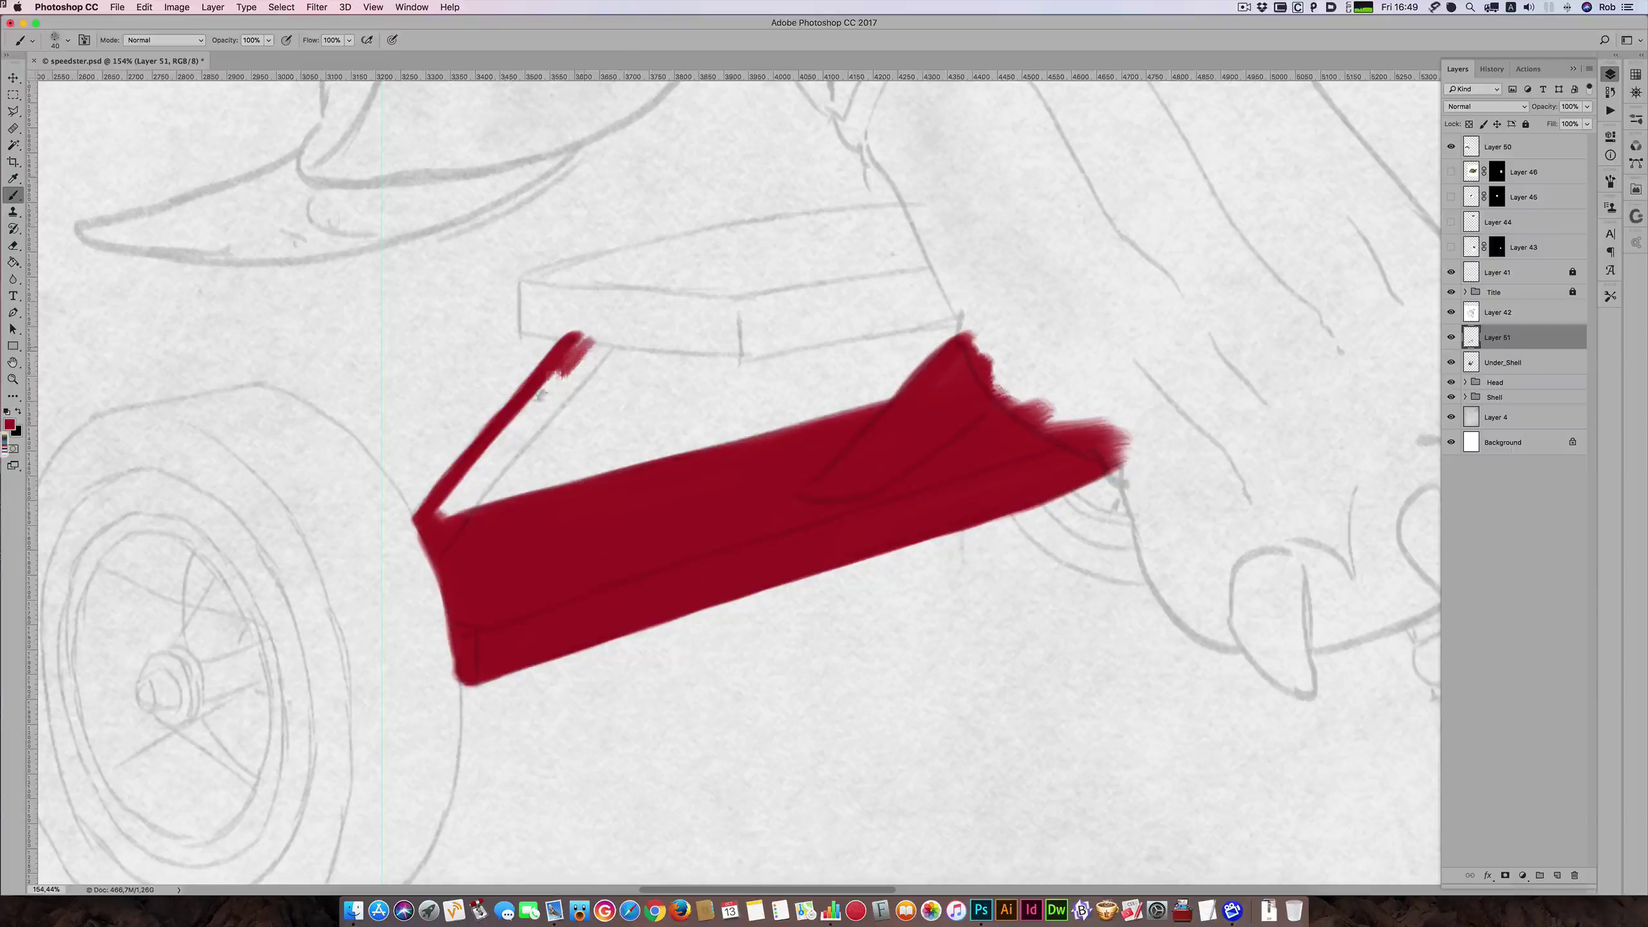
- Paint the inner edge of the slanted strut and fill the strut with solid red
mouse_move(594, 334)
mouse_down()
mouse_move(541, 393)
mouse_move(600, 338)
mouse_move(584, 374)
mouse_move(454, 509)
mouse_up()
key(])
key(])
drag(552, 396, 488, 486)
drag(525, 425, 462, 506)
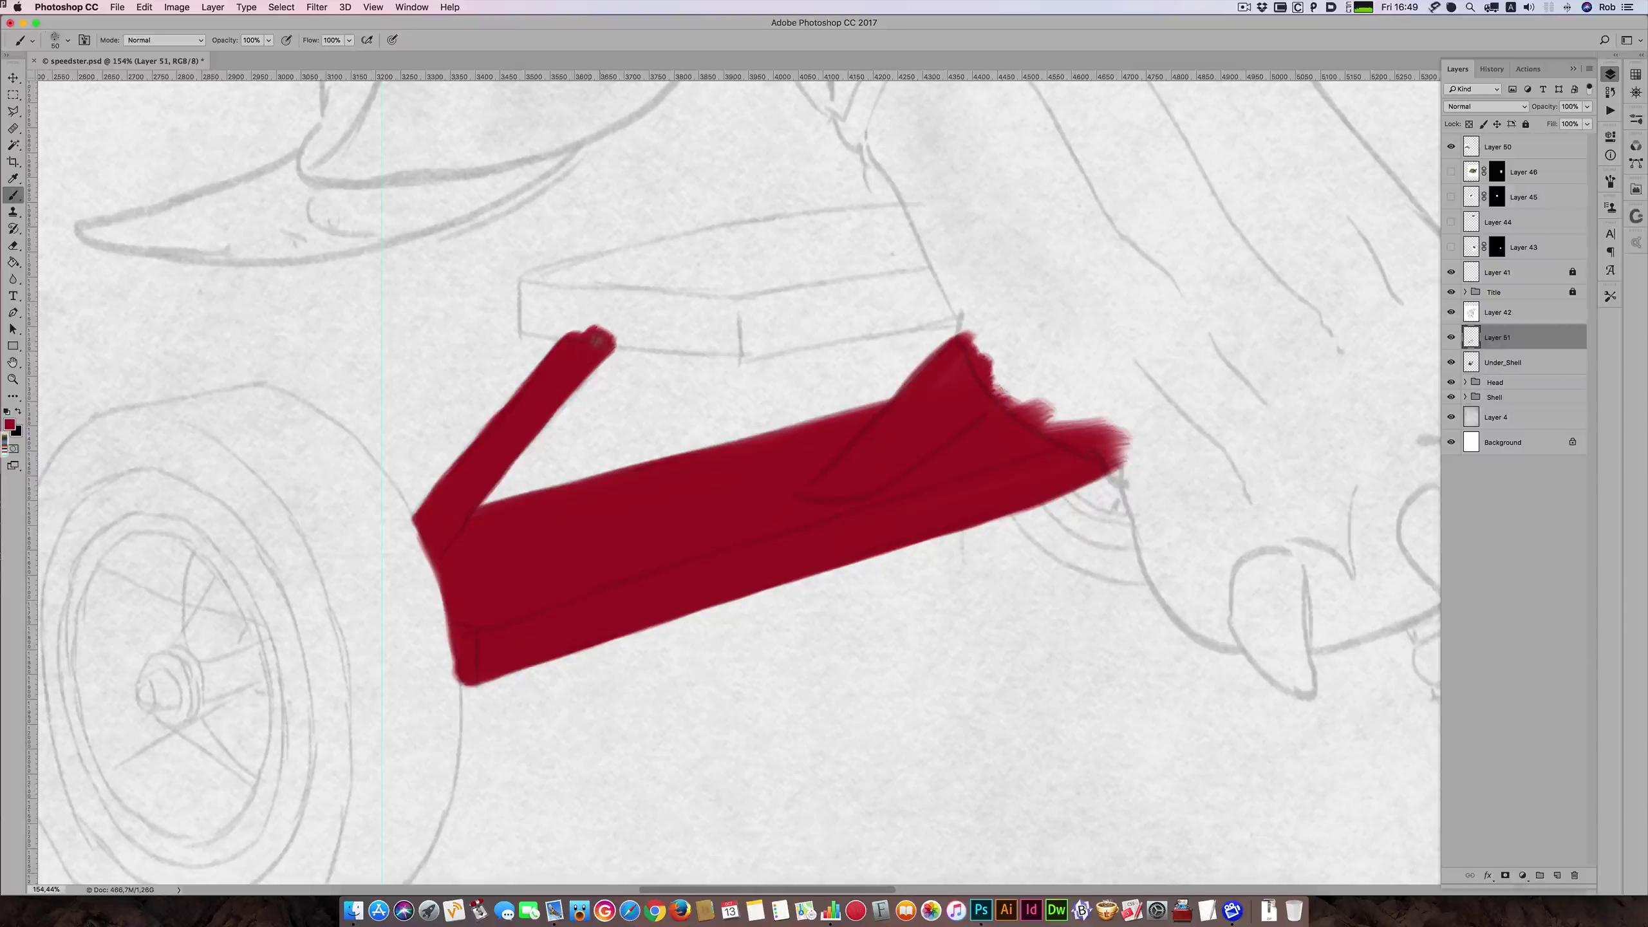
drag(571, 366, 510, 448)
- Paint the rear end and the bottom edge of the upper rear step in red, ending at the turtle's leg
drag(714, 302, 658, 466)
key(bracketleft)
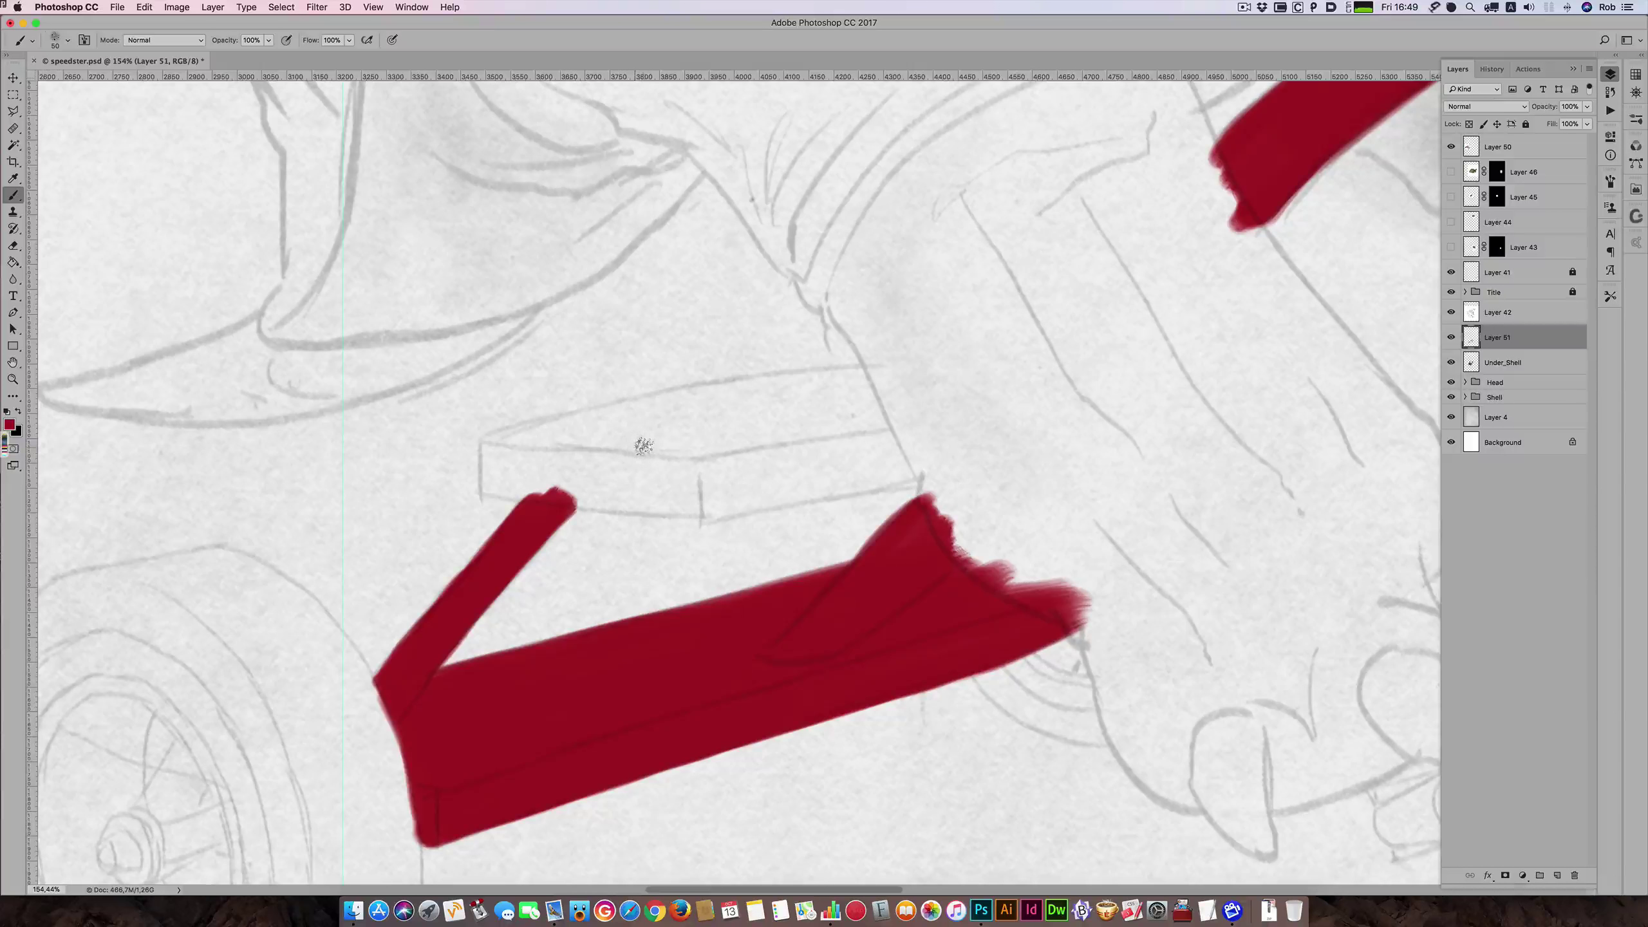
key(bracketleft)
mouse_move(483, 442)
mouse_down()
mouse_move(486, 491)
mouse_move(705, 516)
mouse_up()
key(bracketright)
key(bracketright)
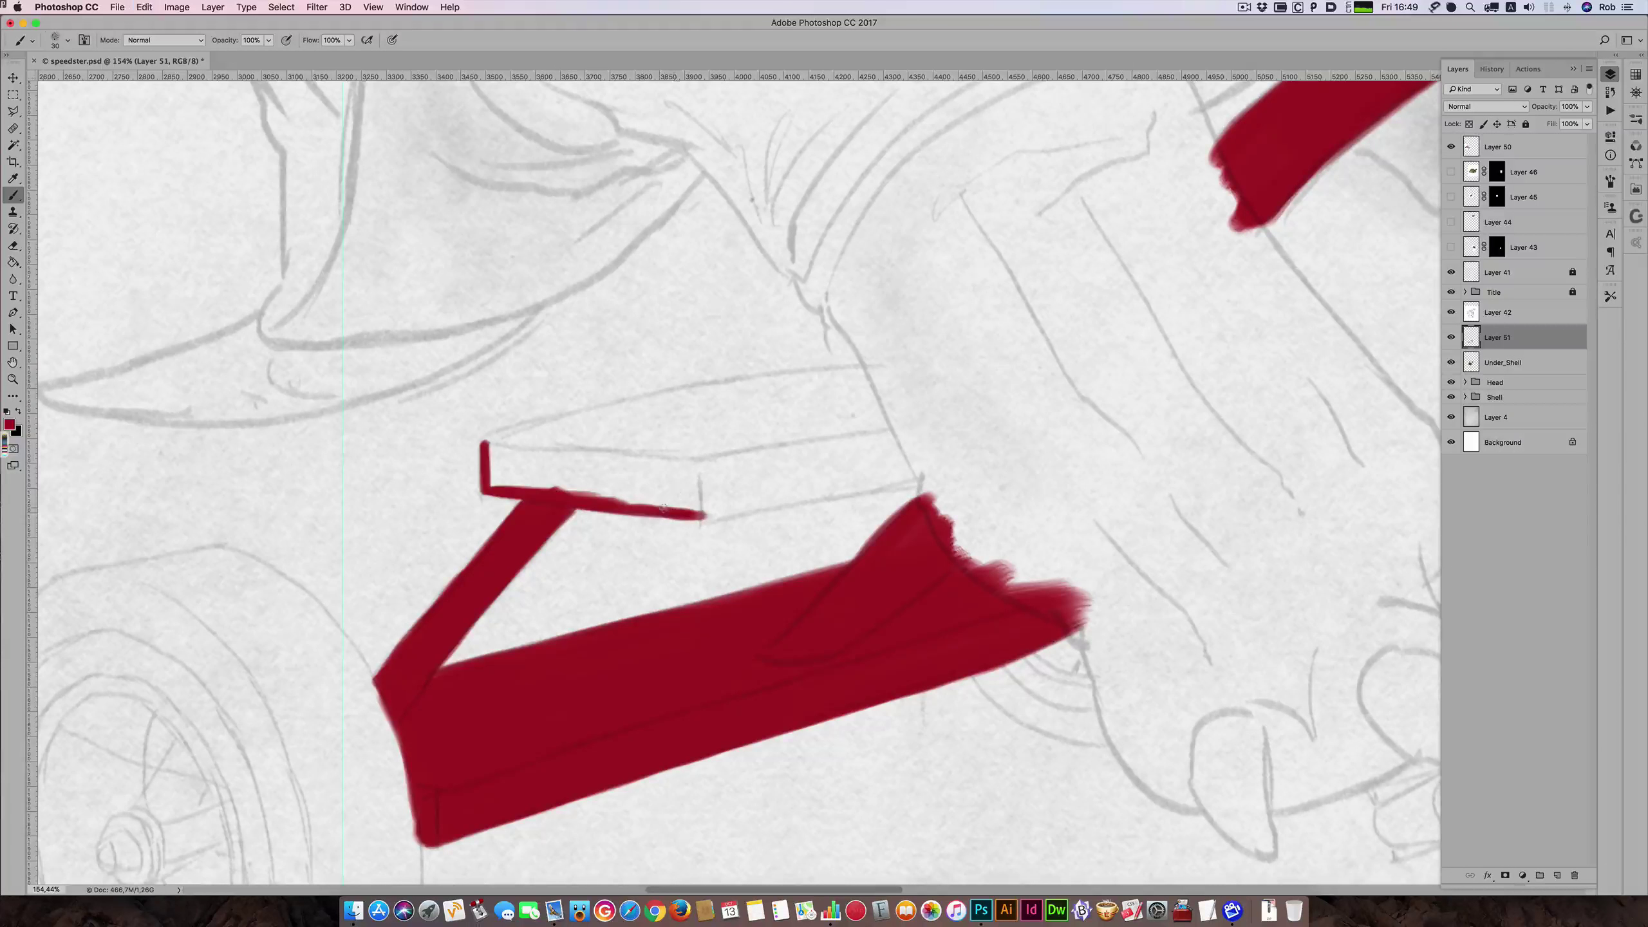
mouse_move(674, 513)
mouse_down()
mouse_move(711, 517)
mouse_move(690, 517)
mouse_up()
key(super+z)
mouse_move(564, 504)
mouse_down()
mouse_move(652, 515)
mouse_move(799, 498)
mouse_up()
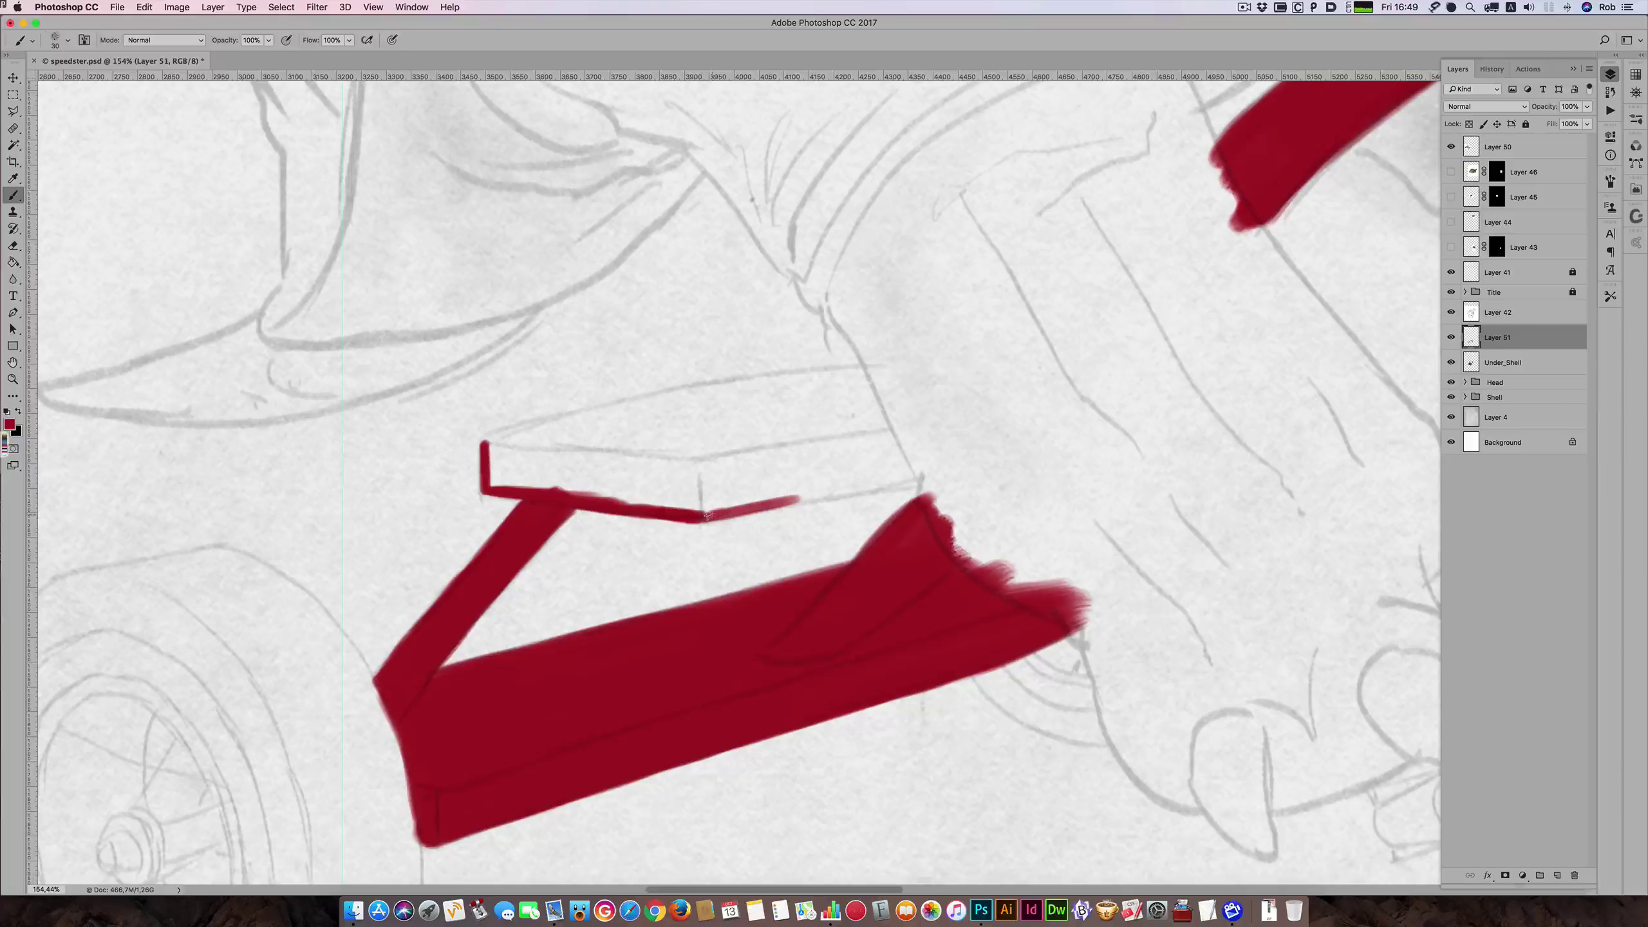
drag(706, 518, 865, 484)
drag(742, 509, 917, 481)
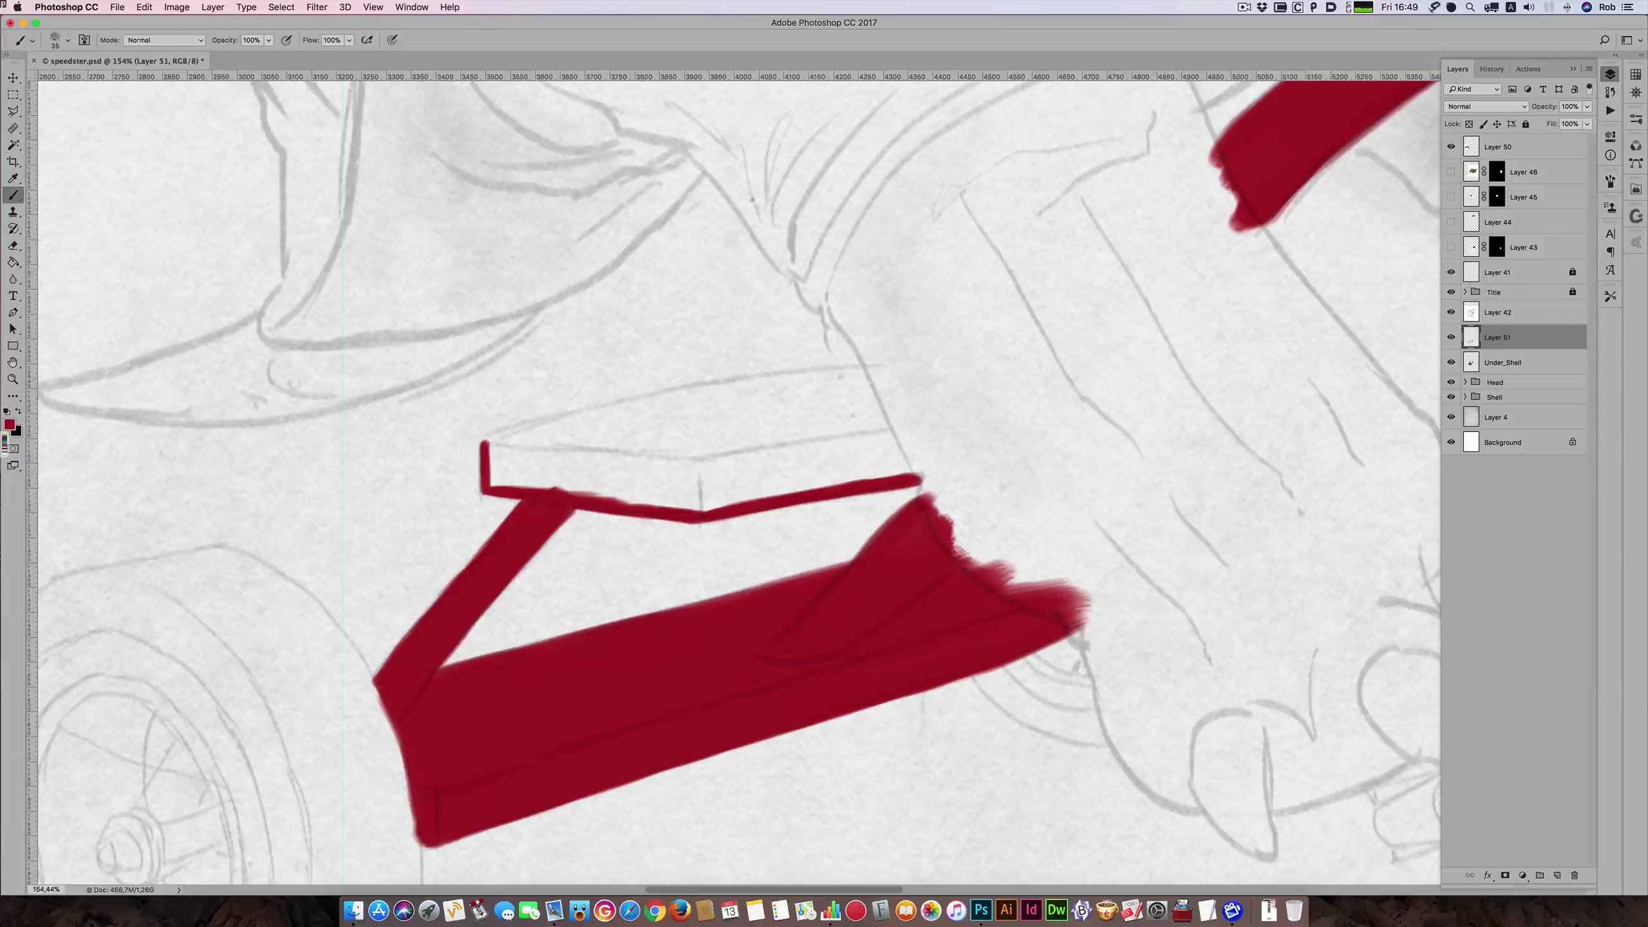
- Paint the curved top edge of the upper rear step in red, from the turtle's leg to its rear corner
key(bracketright)
drag(858, 374, 795, 380)
drag(864, 373, 671, 401)
key(bracketright)
drag(798, 376, 689, 397)
drag(879, 373, 681, 399)
key(bracketleft)
drag(867, 373, 508, 439)
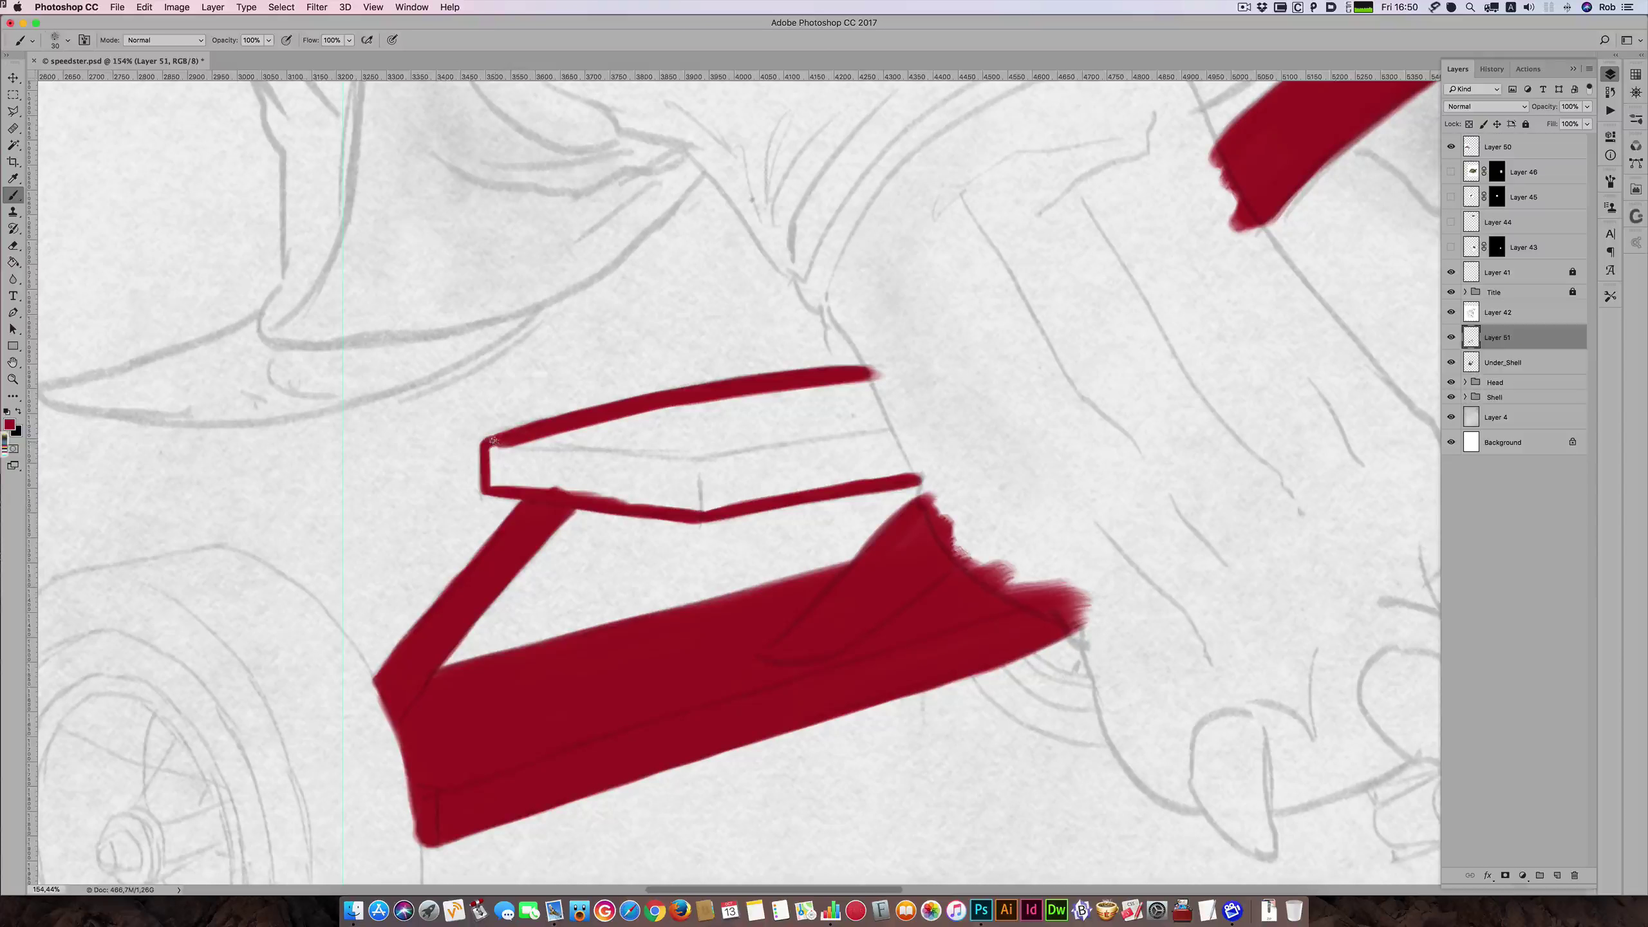
- Fill the inside of the outlined upper rear step with solid red using a larger brush
key(])
mouse_move(493, 442)
mouse_down()
mouse_move(495, 475)
mouse_move(522, 467)
mouse_move(503, 452)
mouse_move(552, 438)
mouse_move(525, 480)
mouse_move(617, 470)
mouse_move(535, 457)
mouse_move(665, 427)
mouse_up()
key(bracketright)
key(bracketright)
mouse_move(862, 375)
mouse_down()
mouse_move(912, 477)
mouse_move(749, 484)
mouse_move(869, 444)
mouse_move(858, 396)
mouse_move(869, 445)
mouse_move(890, 446)
mouse_move(835, 466)
mouse_move(892, 483)
mouse_move(759, 461)
mouse_move(778, 389)
mouse_move(772, 410)
mouse_move(853, 434)
mouse_move(649, 421)
mouse_move(811, 394)
mouse_move(842, 407)
mouse_move(616, 455)
mouse_move(586, 438)
mouse_move(674, 413)
mouse_up()
key(bracketright)
key(bracketright)
key(bracketright)
key(bracketright)
mouse_move(604, 461)
mouse_down()
mouse_move(701, 480)
mouse_move(603, 493)
mouse_move(597, 474)
mouse_move(730, 479)
mouse_move(707, 487)
mouse_move(717, 497)
mouse_move(804, 488)
mouse_up()
key(bracketleft)
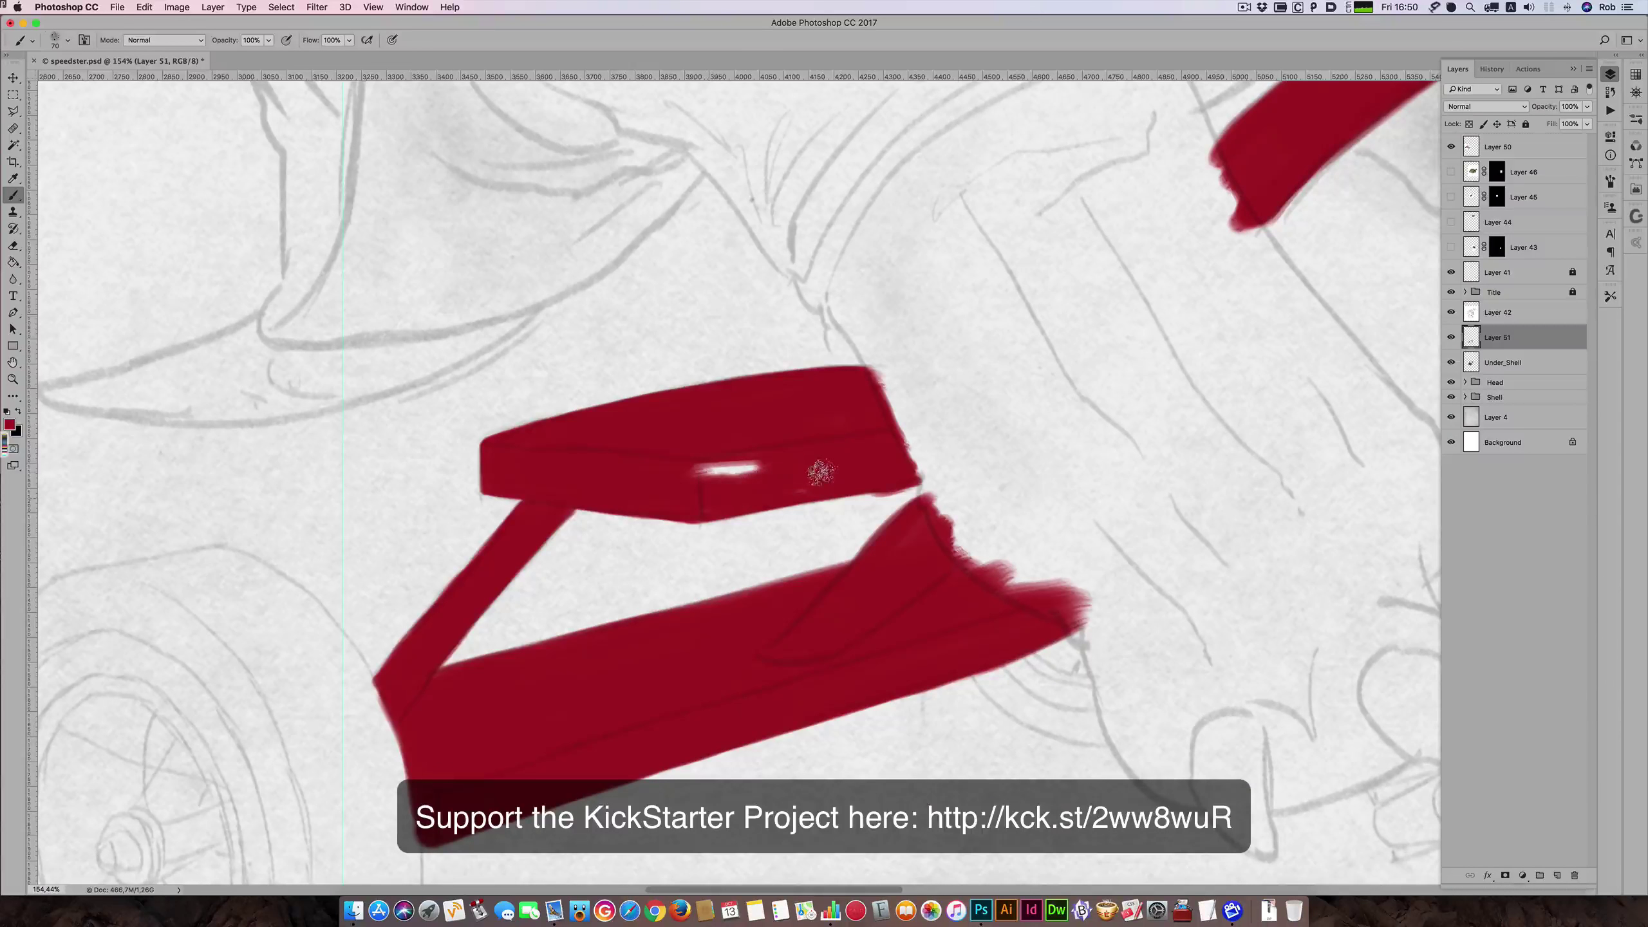
drag(698, 497, 764, 456)
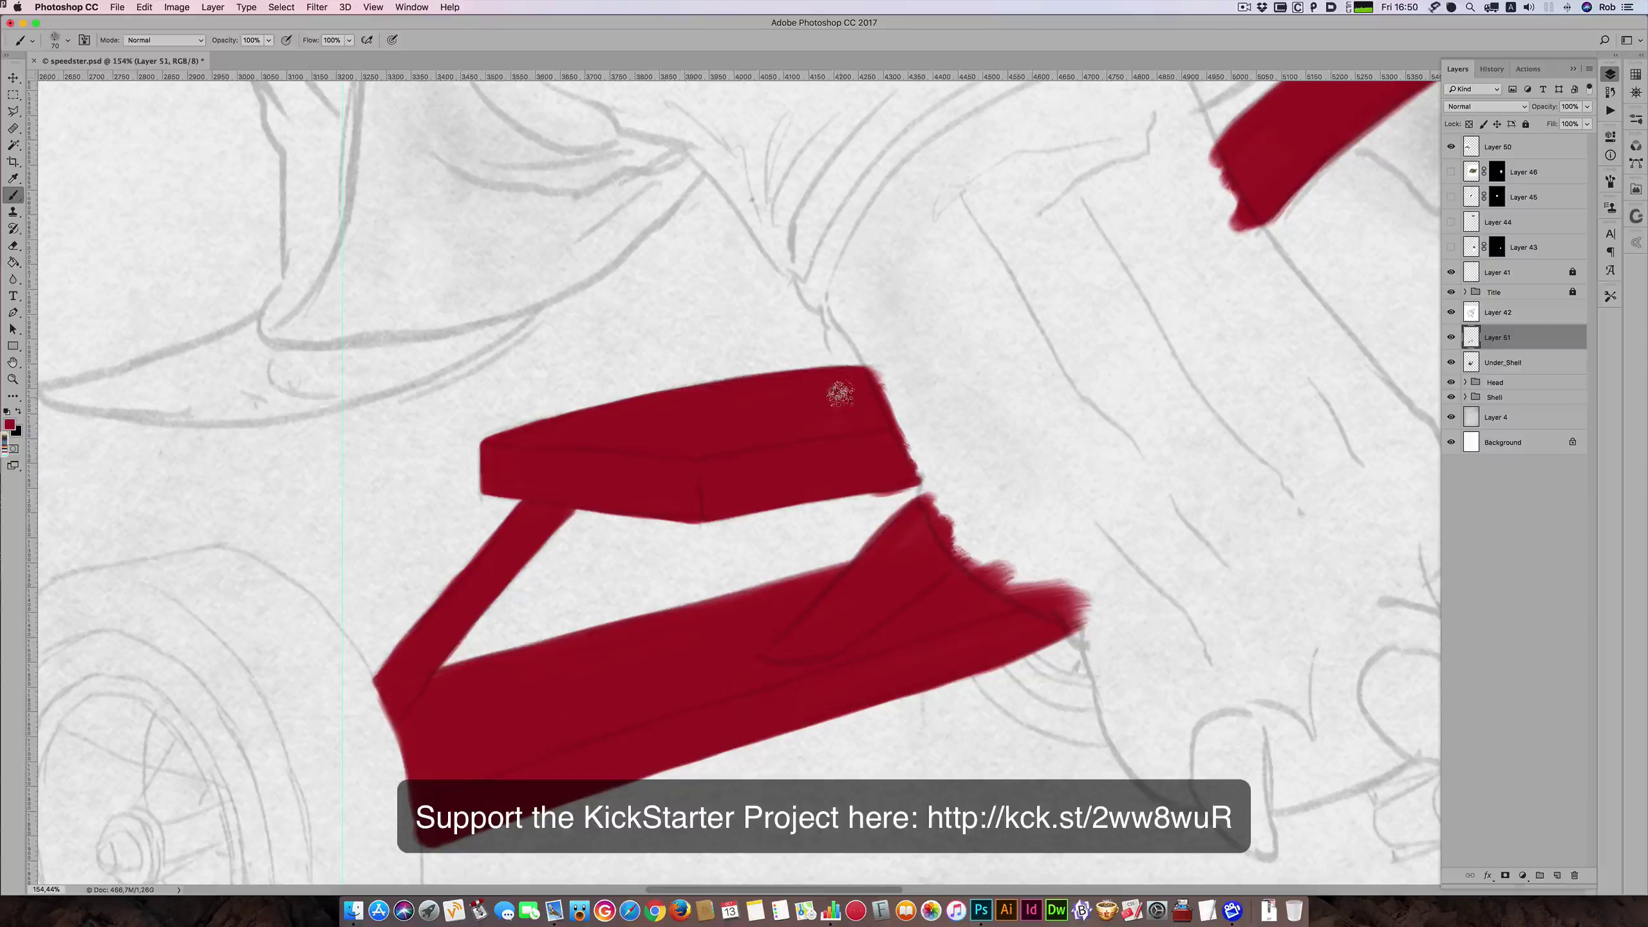
- Examine the rear steps, frame tube, front fork and pedals of the tricycle in the reference photo
drag(740, 318, 669, 376)
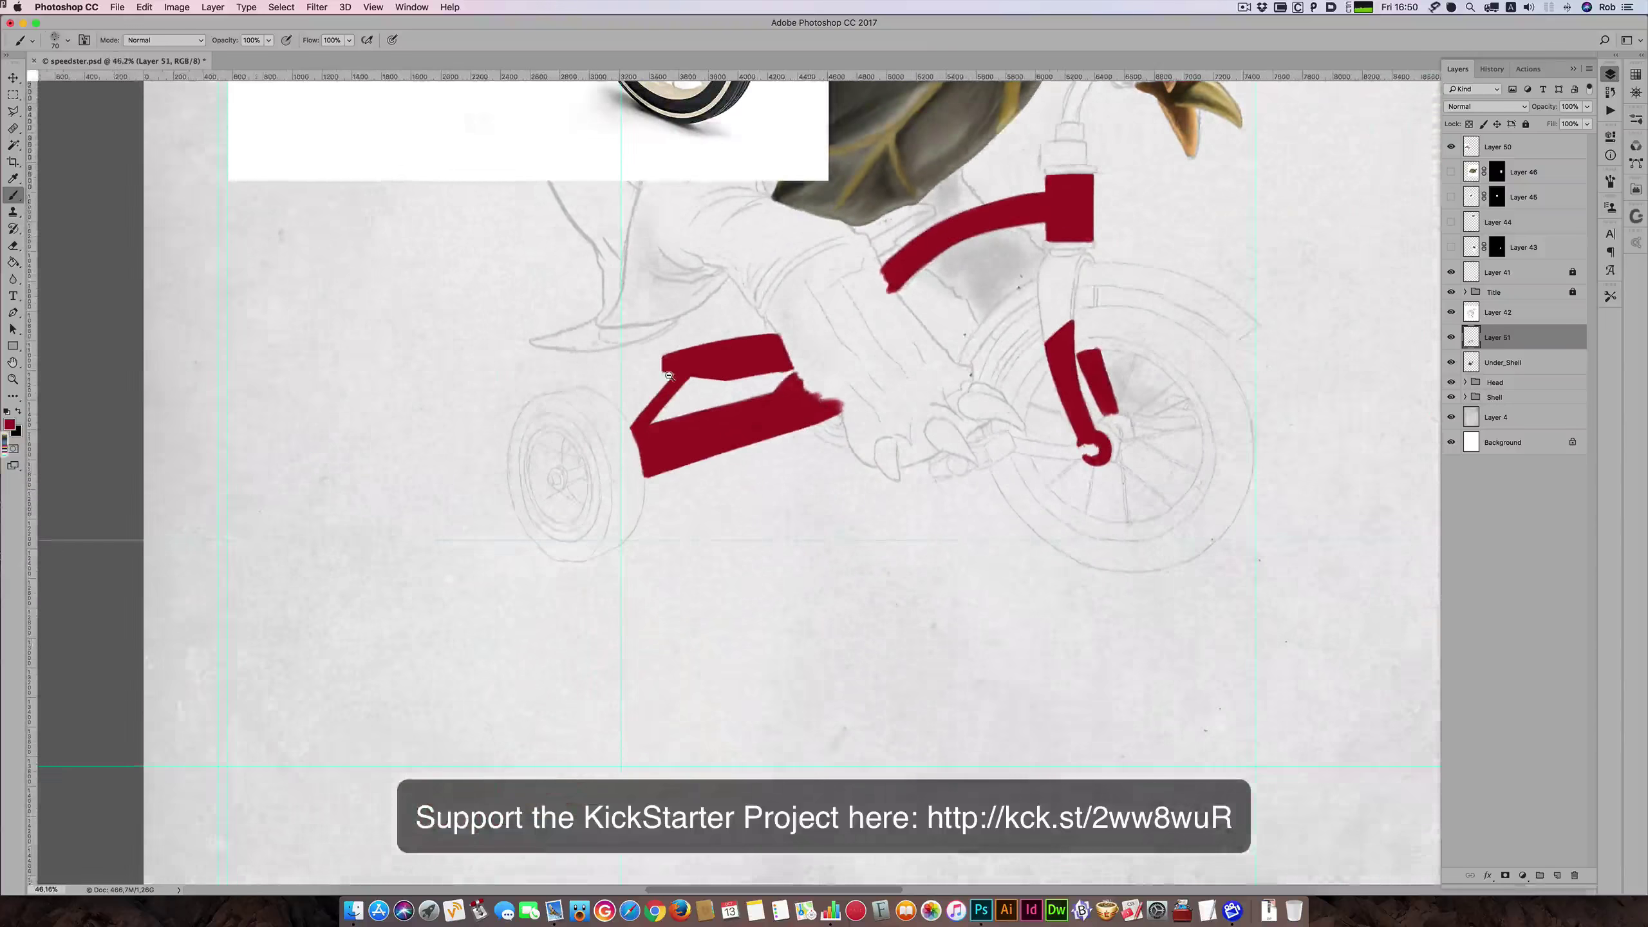
scroll(577, 294, up, 10)
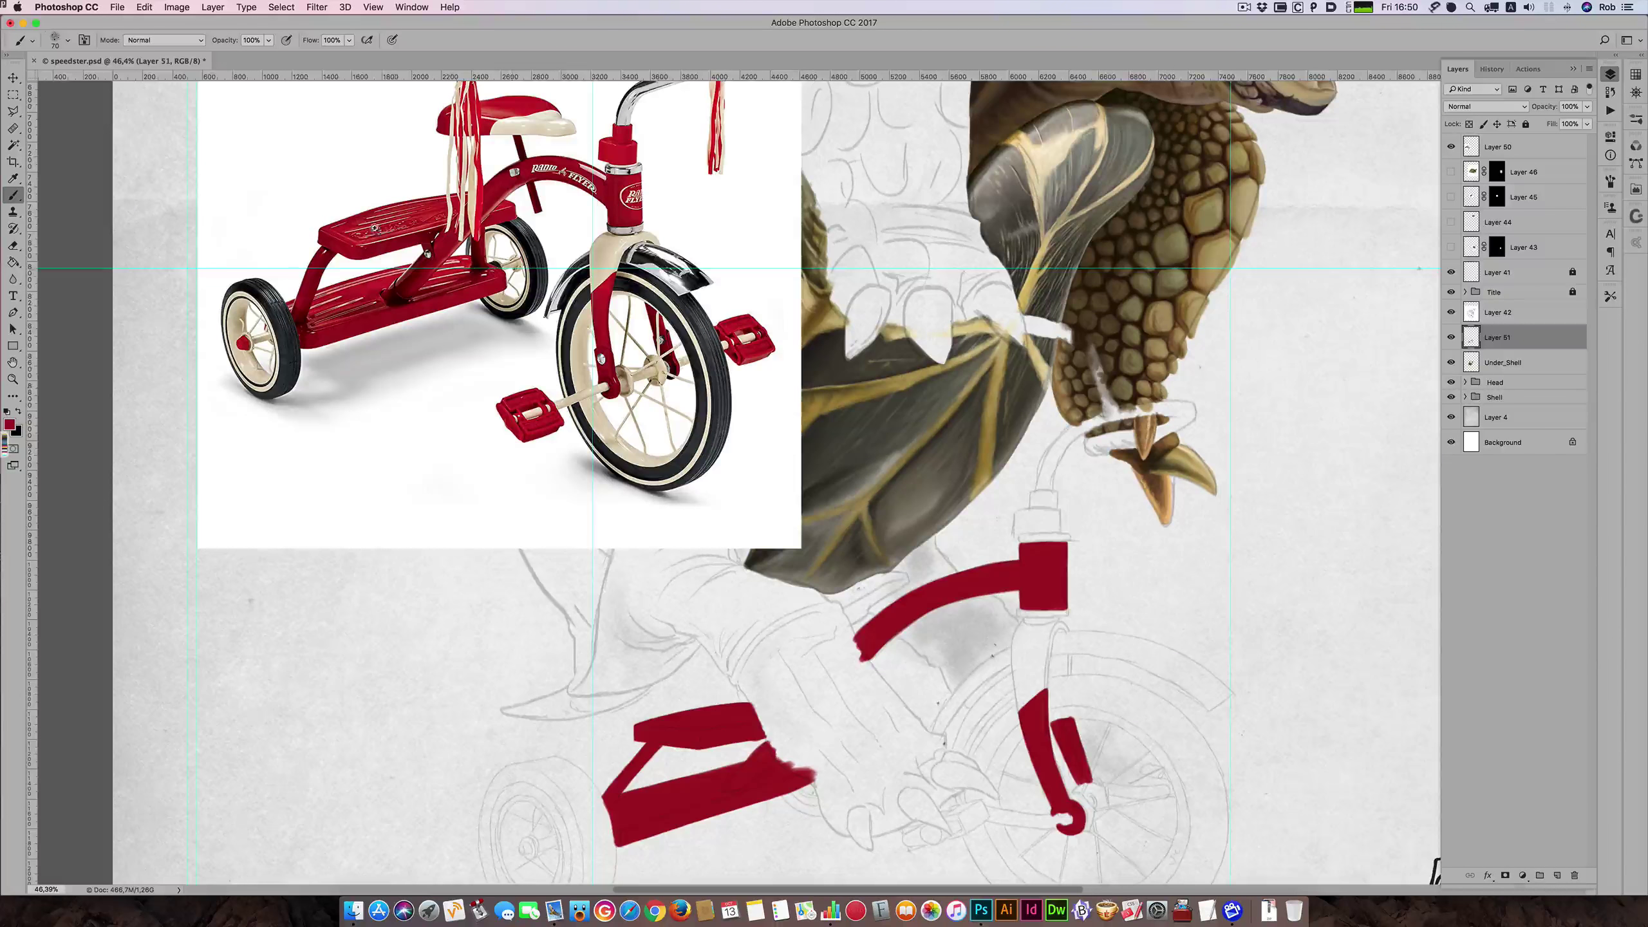
scroll(375, 227, up, 8)
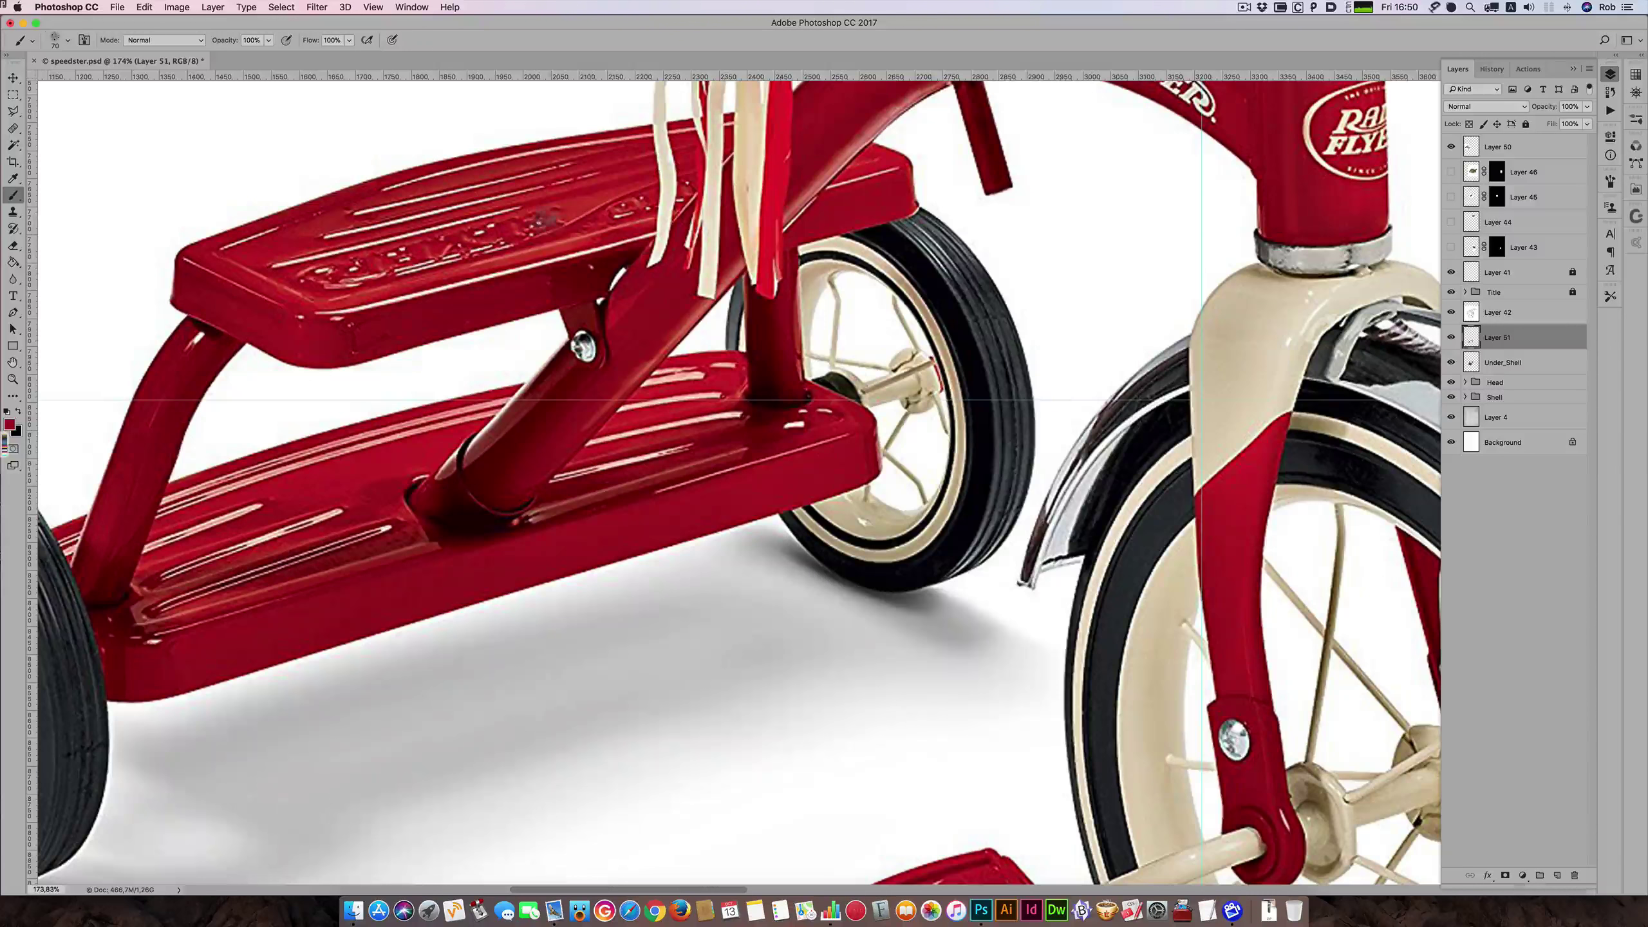
scroll(780, 272, right, 3)
scroll(781, 272, up, 1)
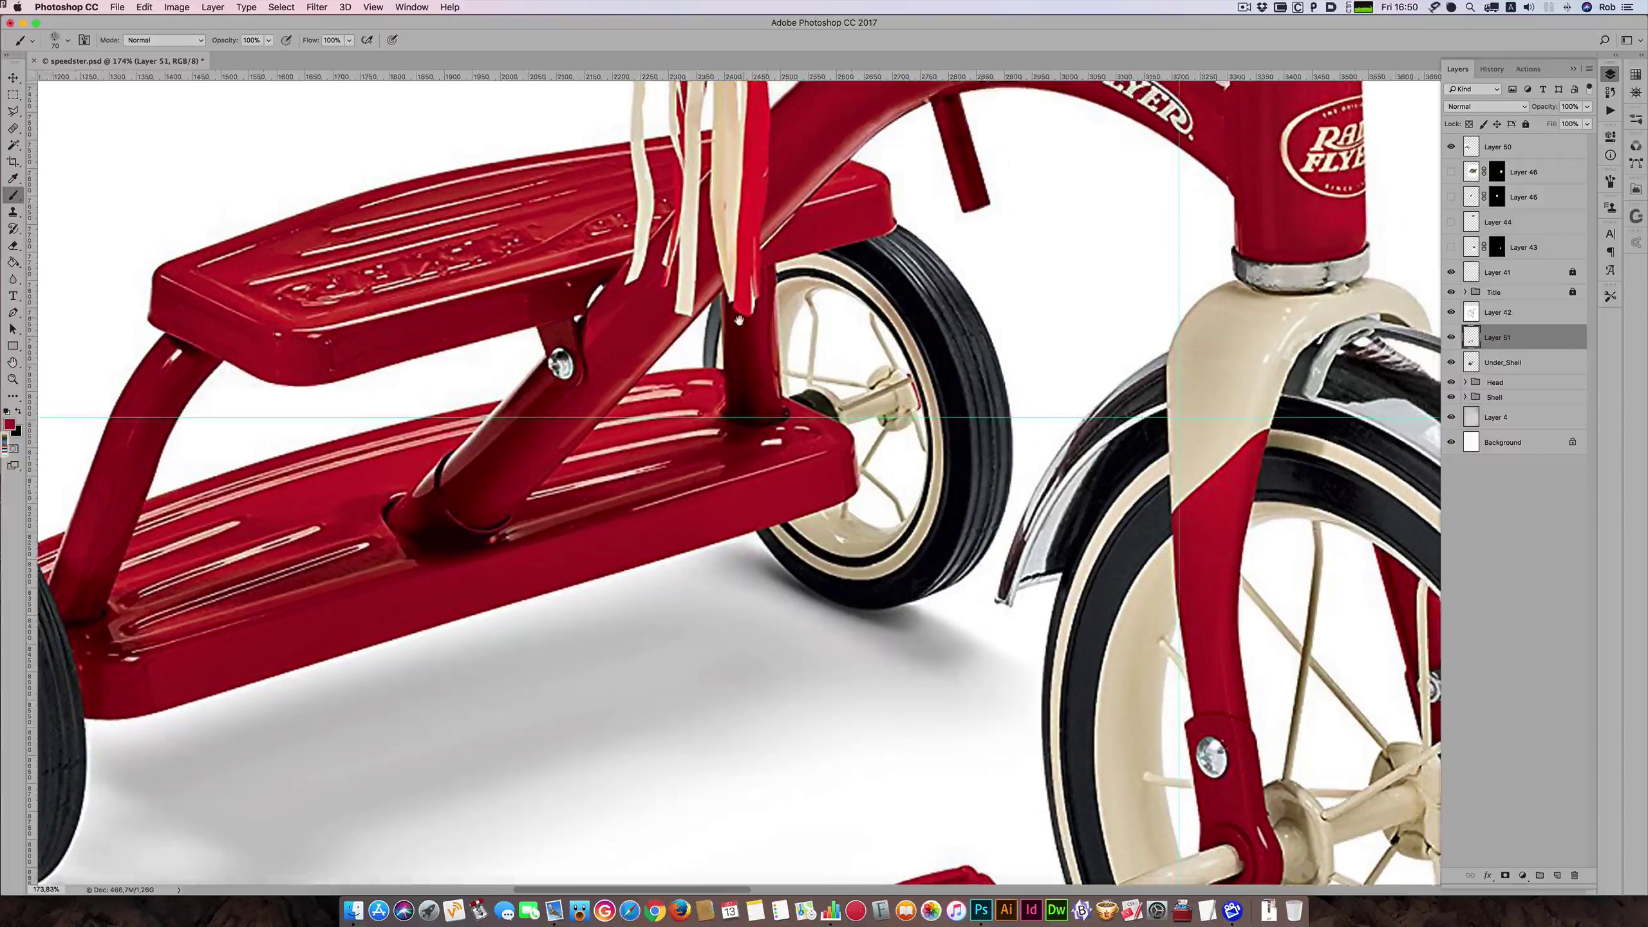
scroll(764, 327, down, 3)
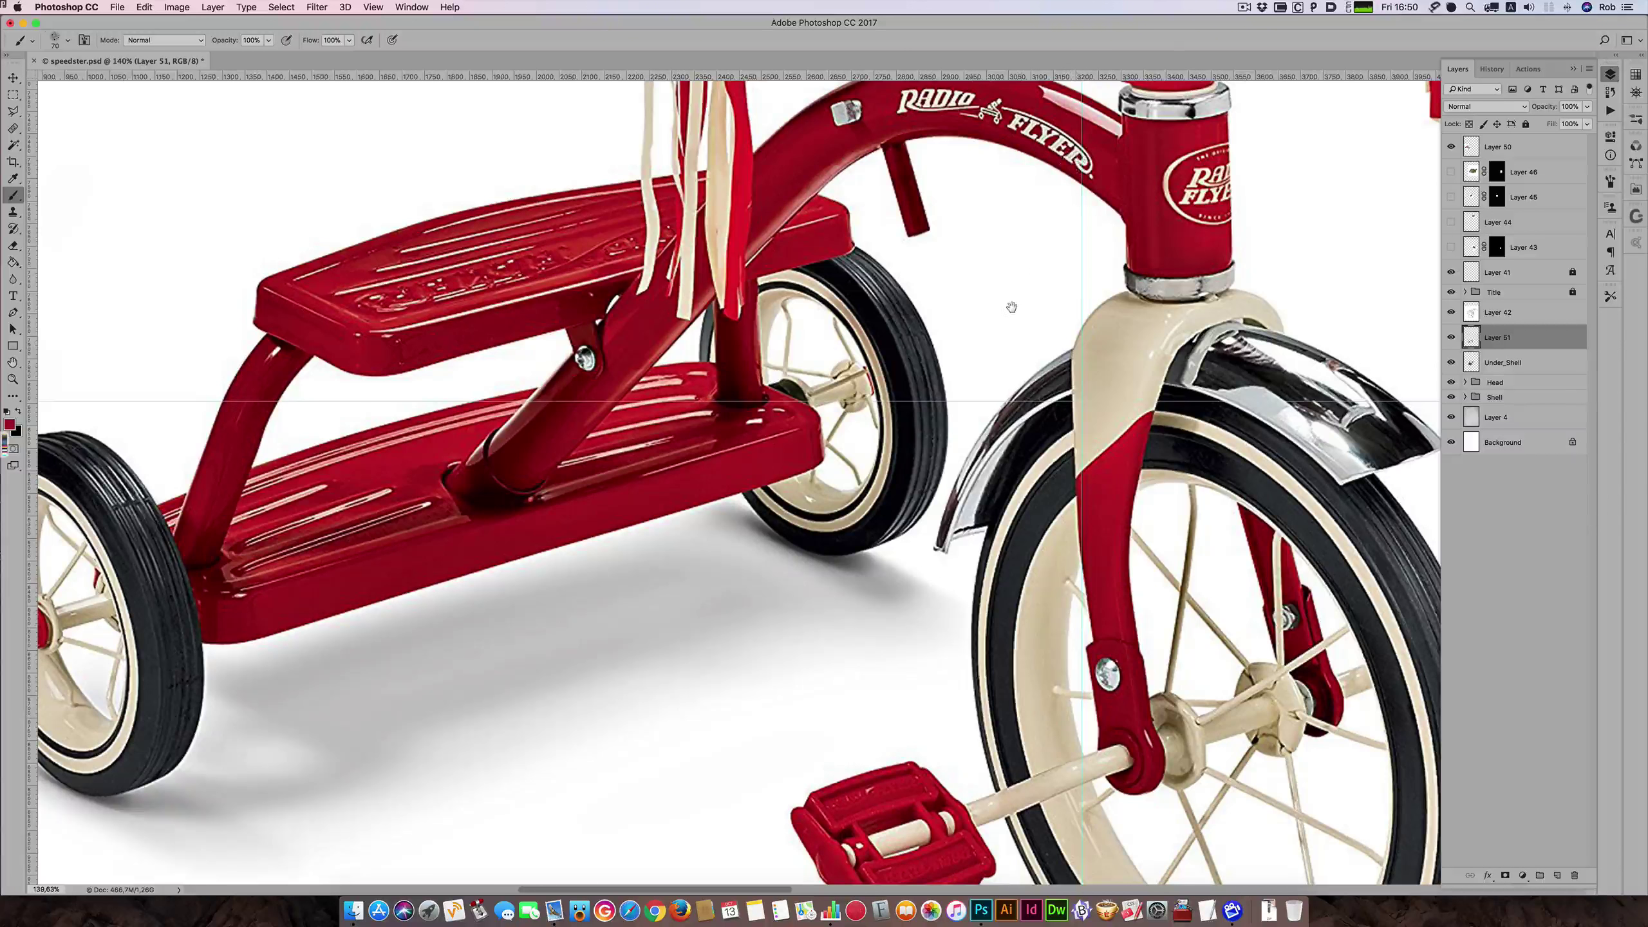
drag(942, 331, 833, 392)
scroll(844, 389, down, 5)
scroll(844, 389, right, 5)
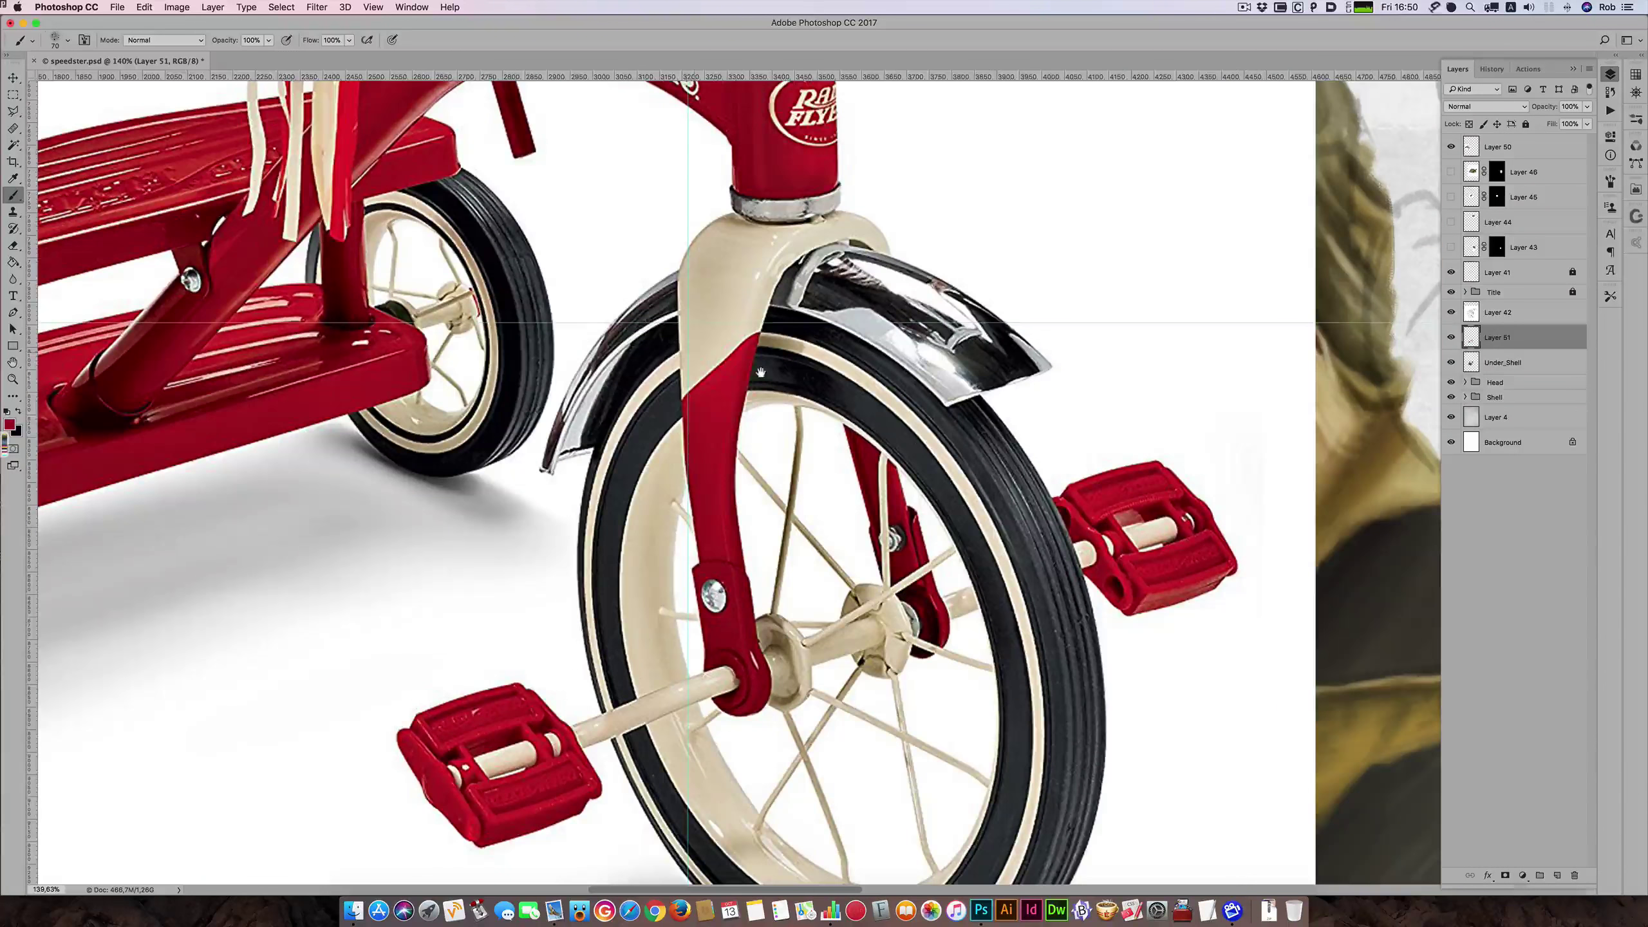
scroll(852, 454, down, 6)
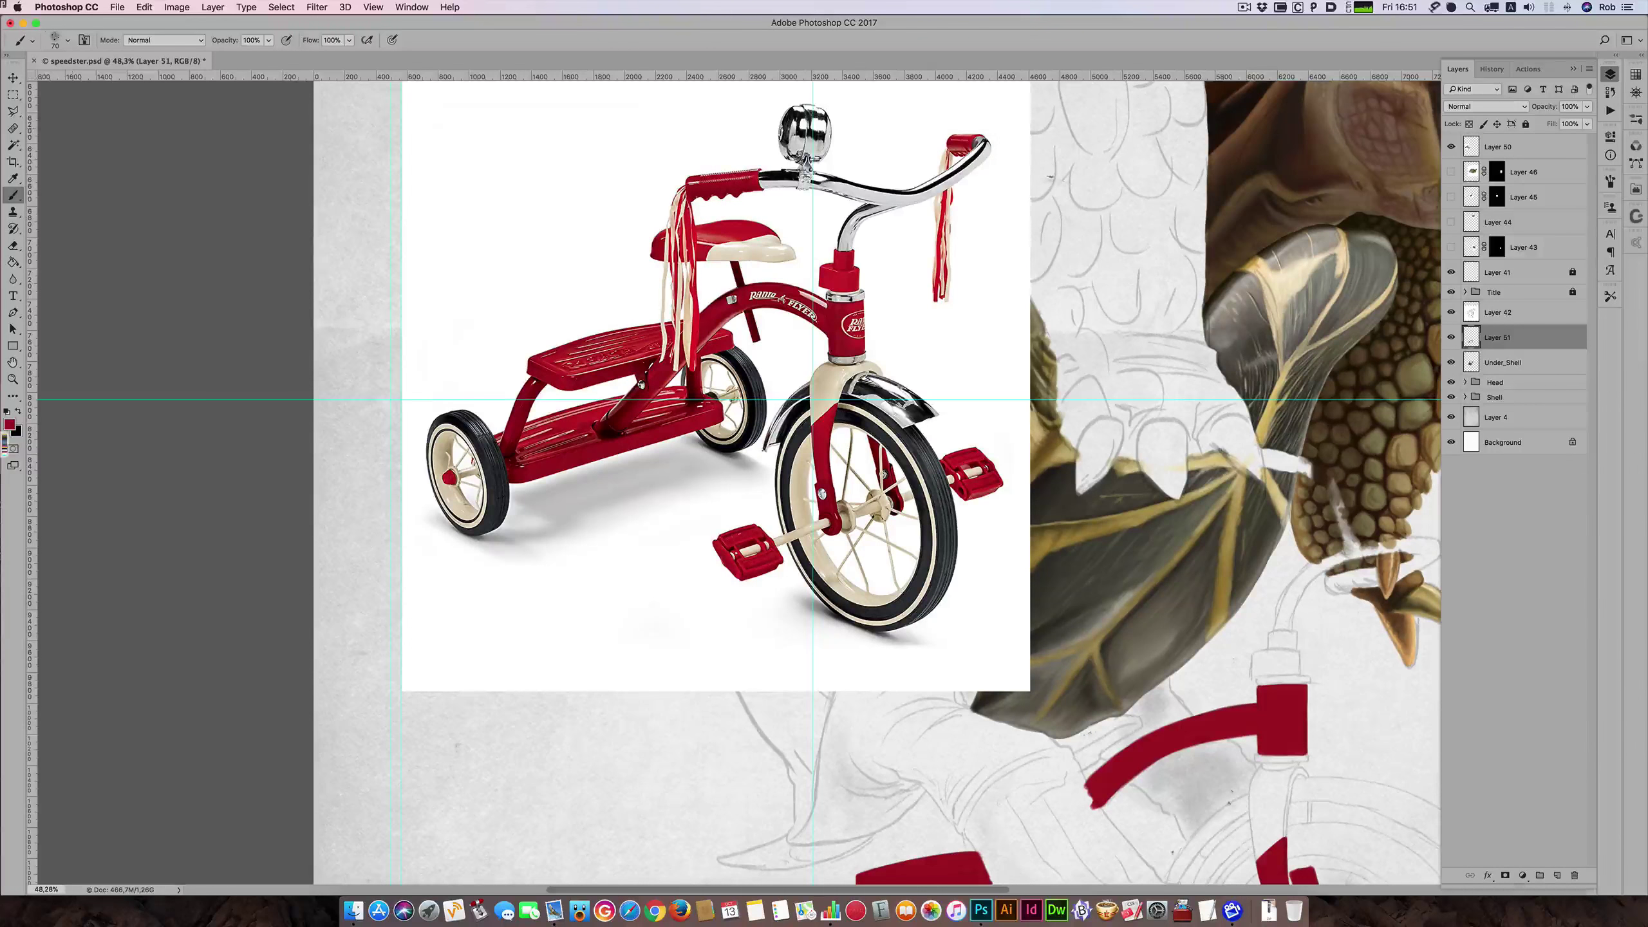
- Mask the reference photo on Layer 50 down to its head tube area and move that piece beside the painted head tube
click(13, 95)
drag(805, 272, 886, 383)
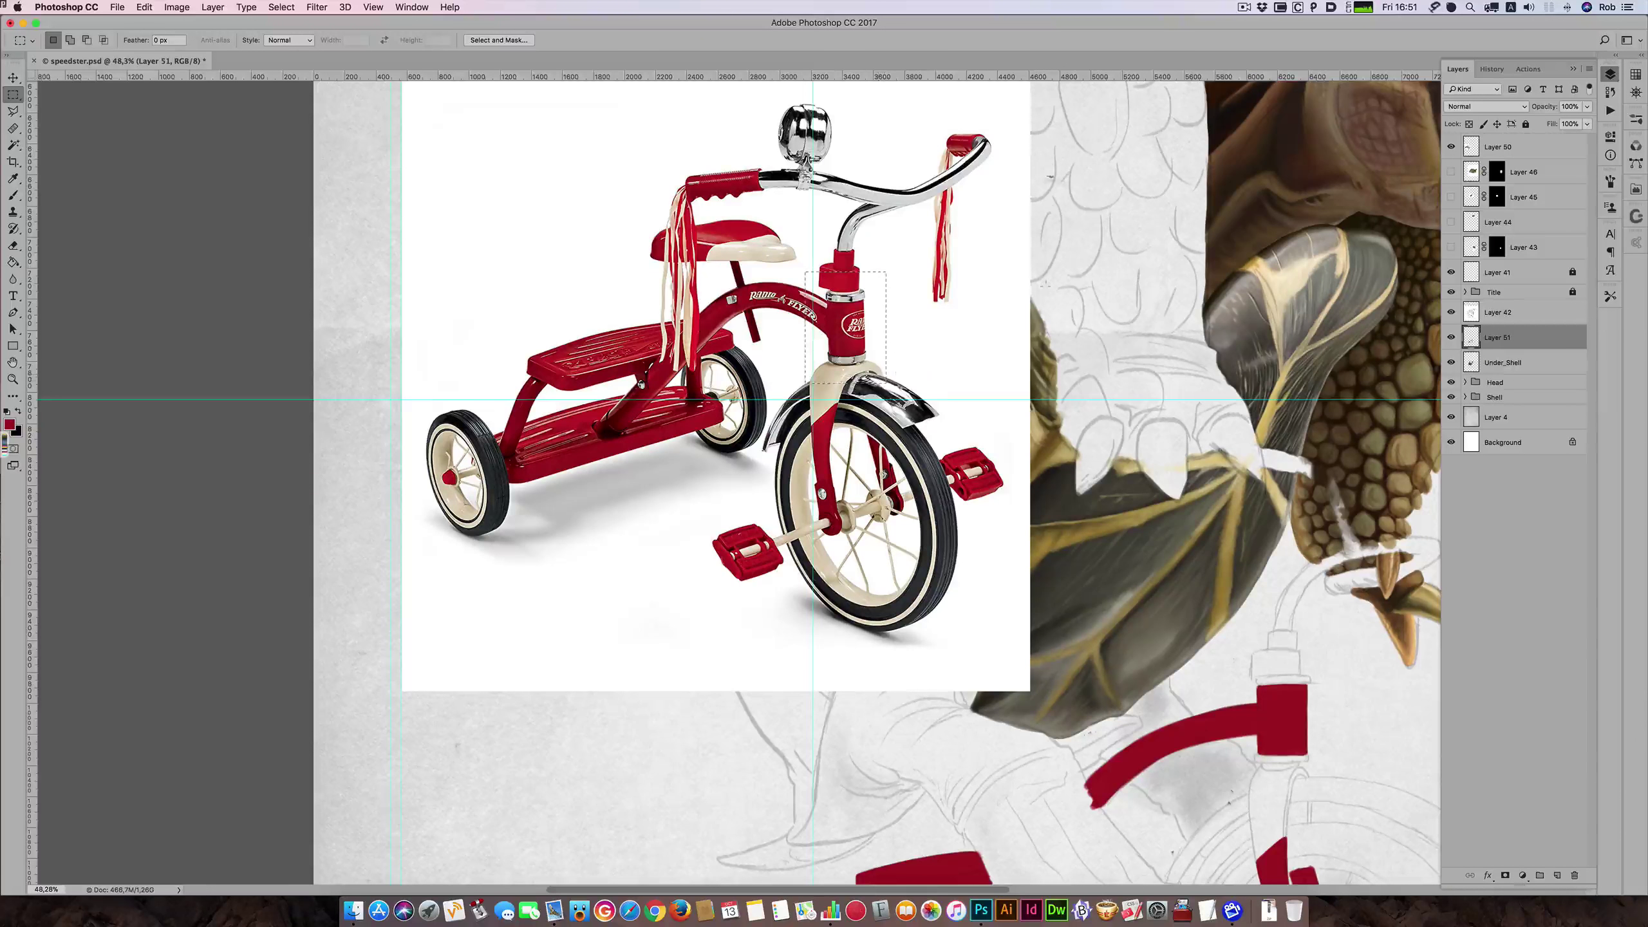
click(1480, 149)
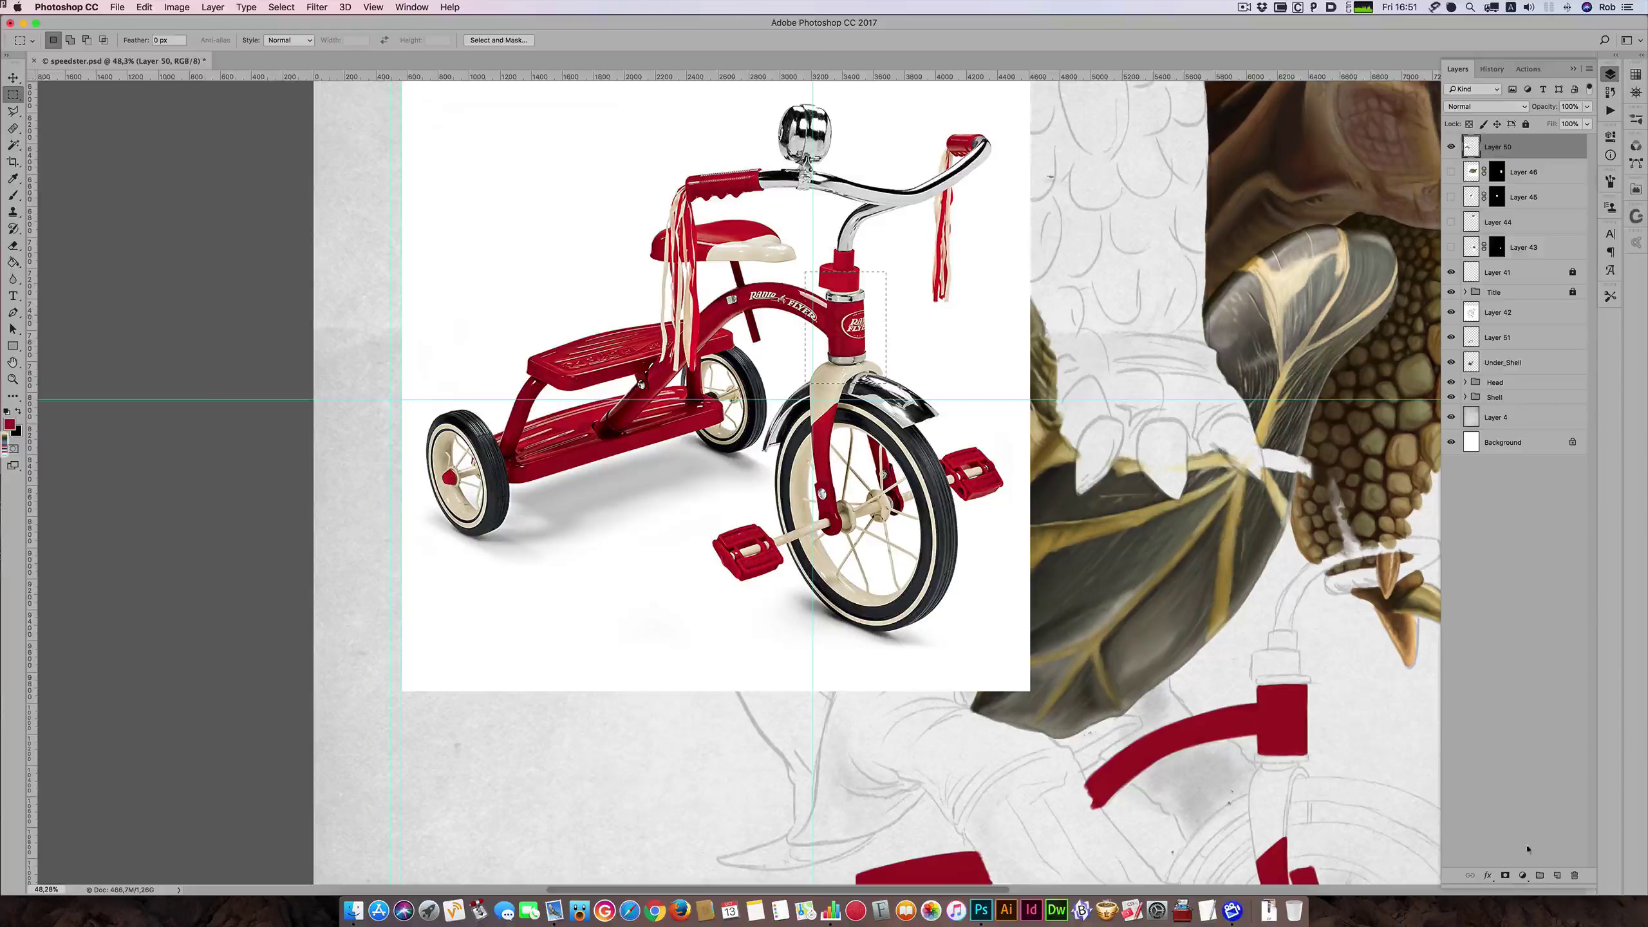
click(1505, 875)
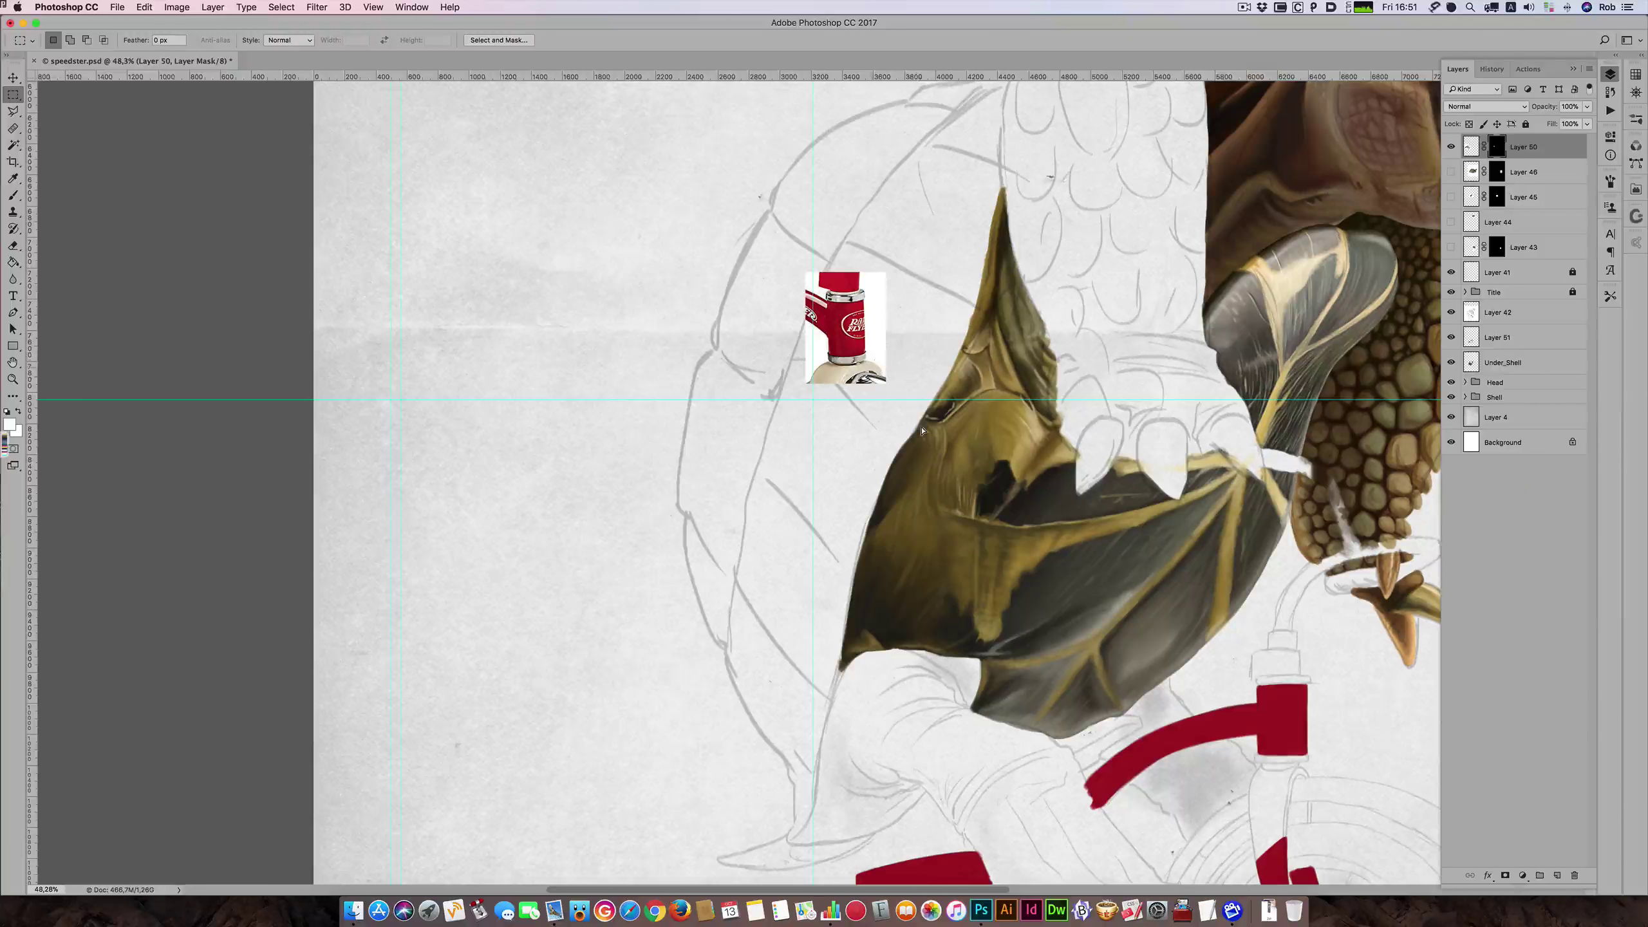
drag(867, 363, 1228, 674)
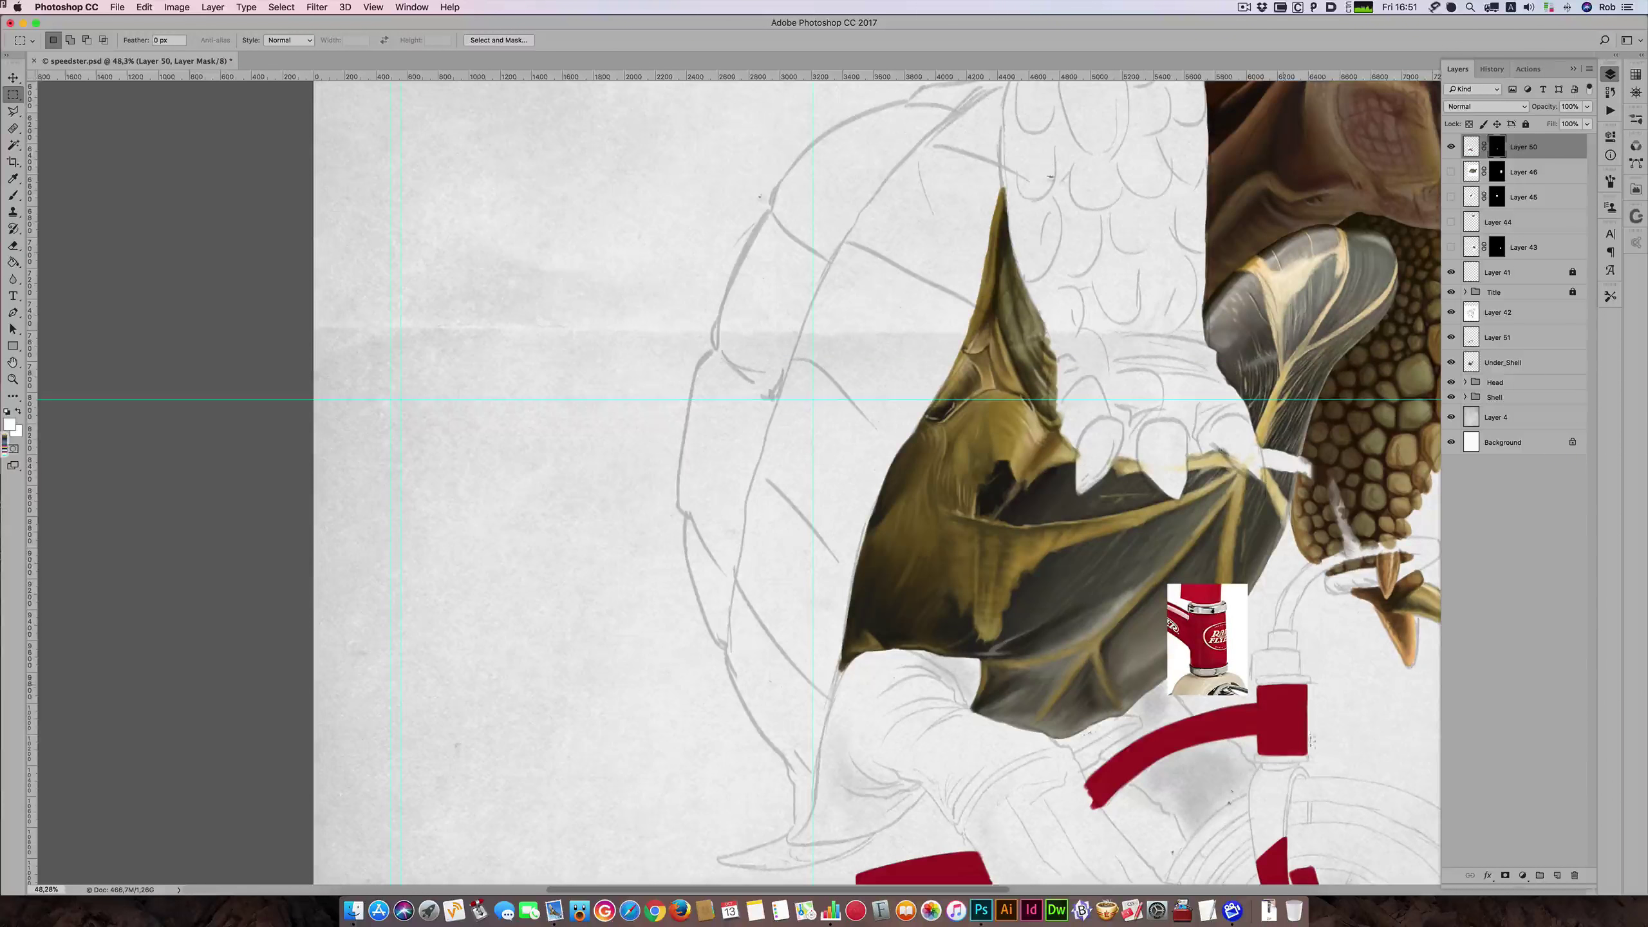
- Load Layer 51's painted area as a selection and brush a slightly darker vertical band along the head tube's rear side
drag(1325, 755, 1405, 766)
drag(1168, 669, 981, 681)
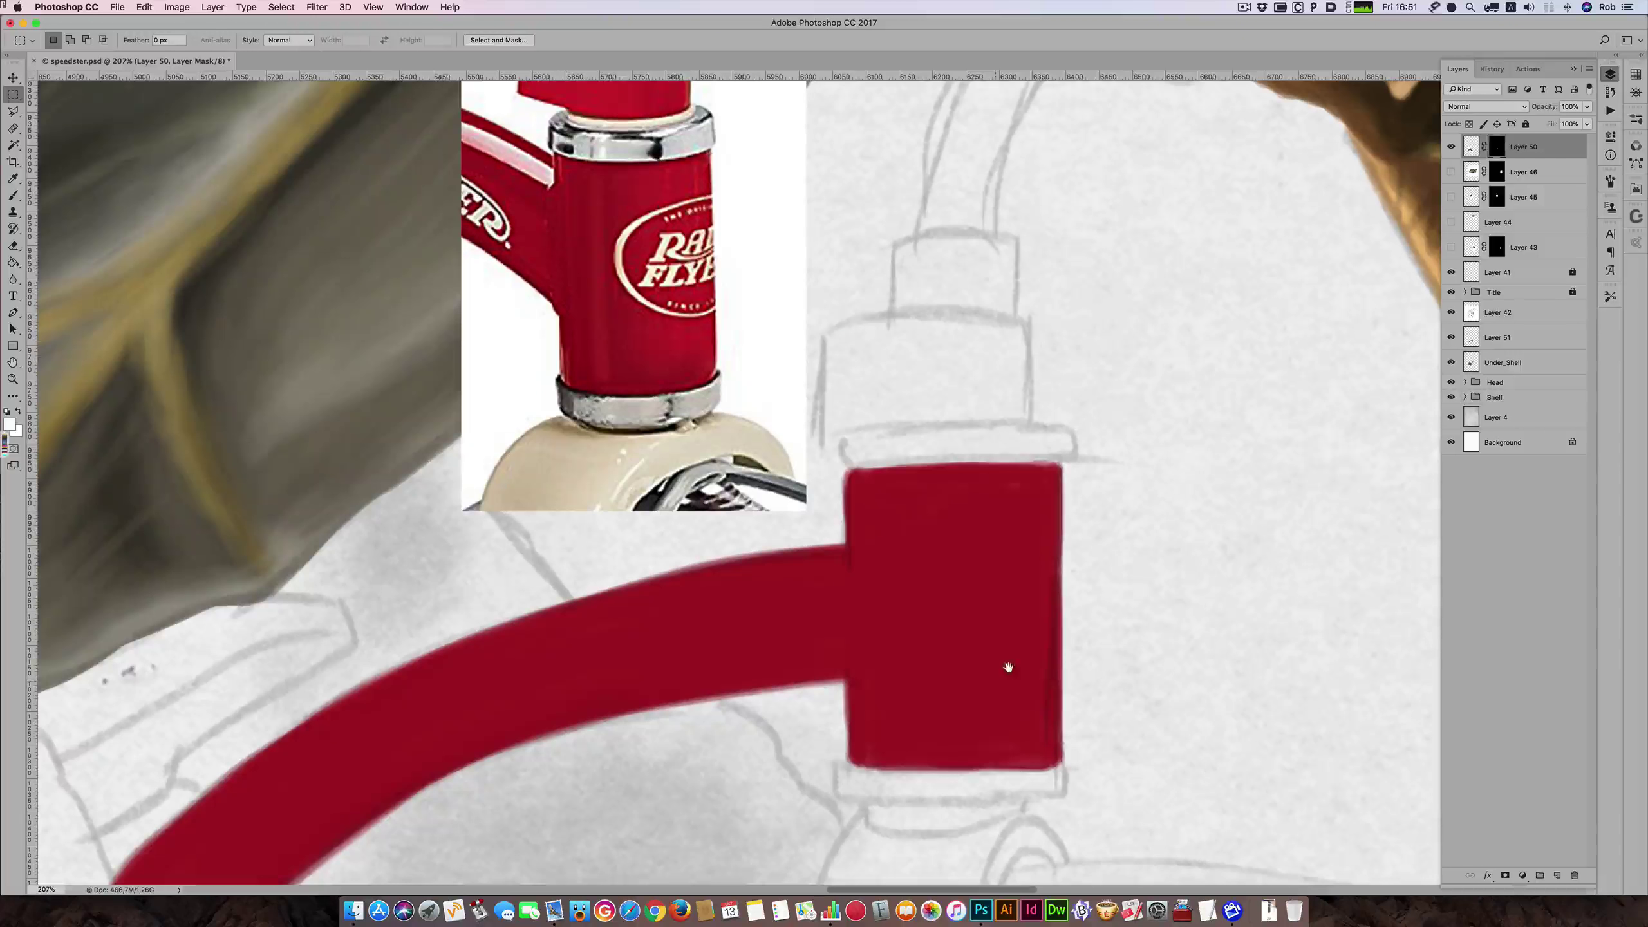
click(13, 195)
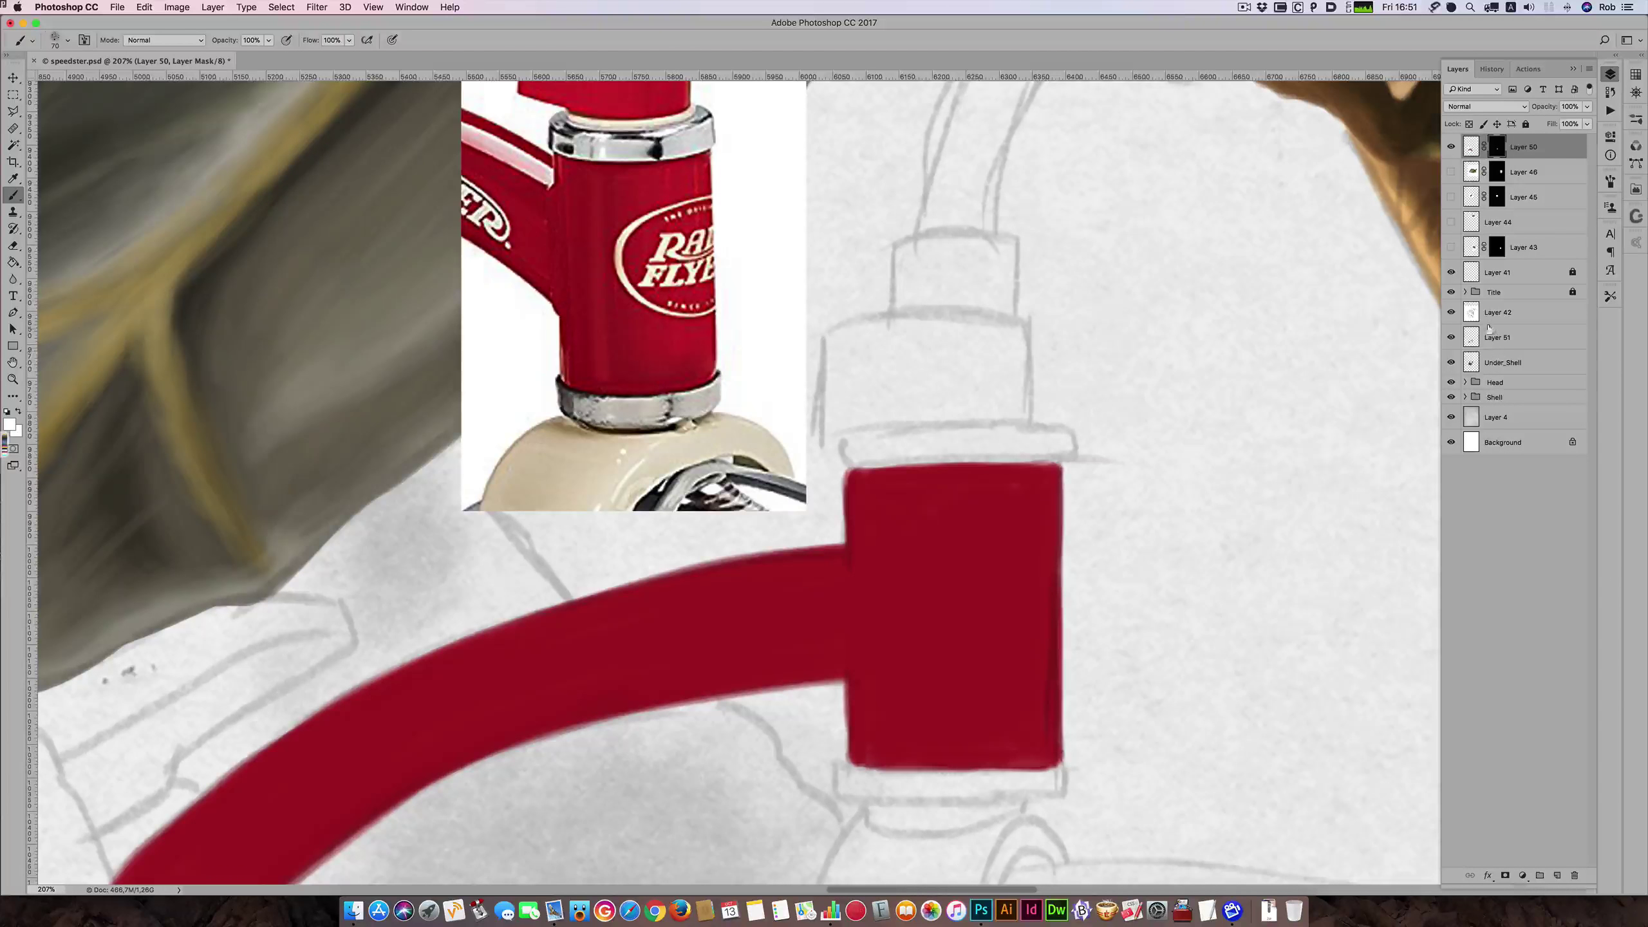
super+click(1471, 337)
click(1506, 337)
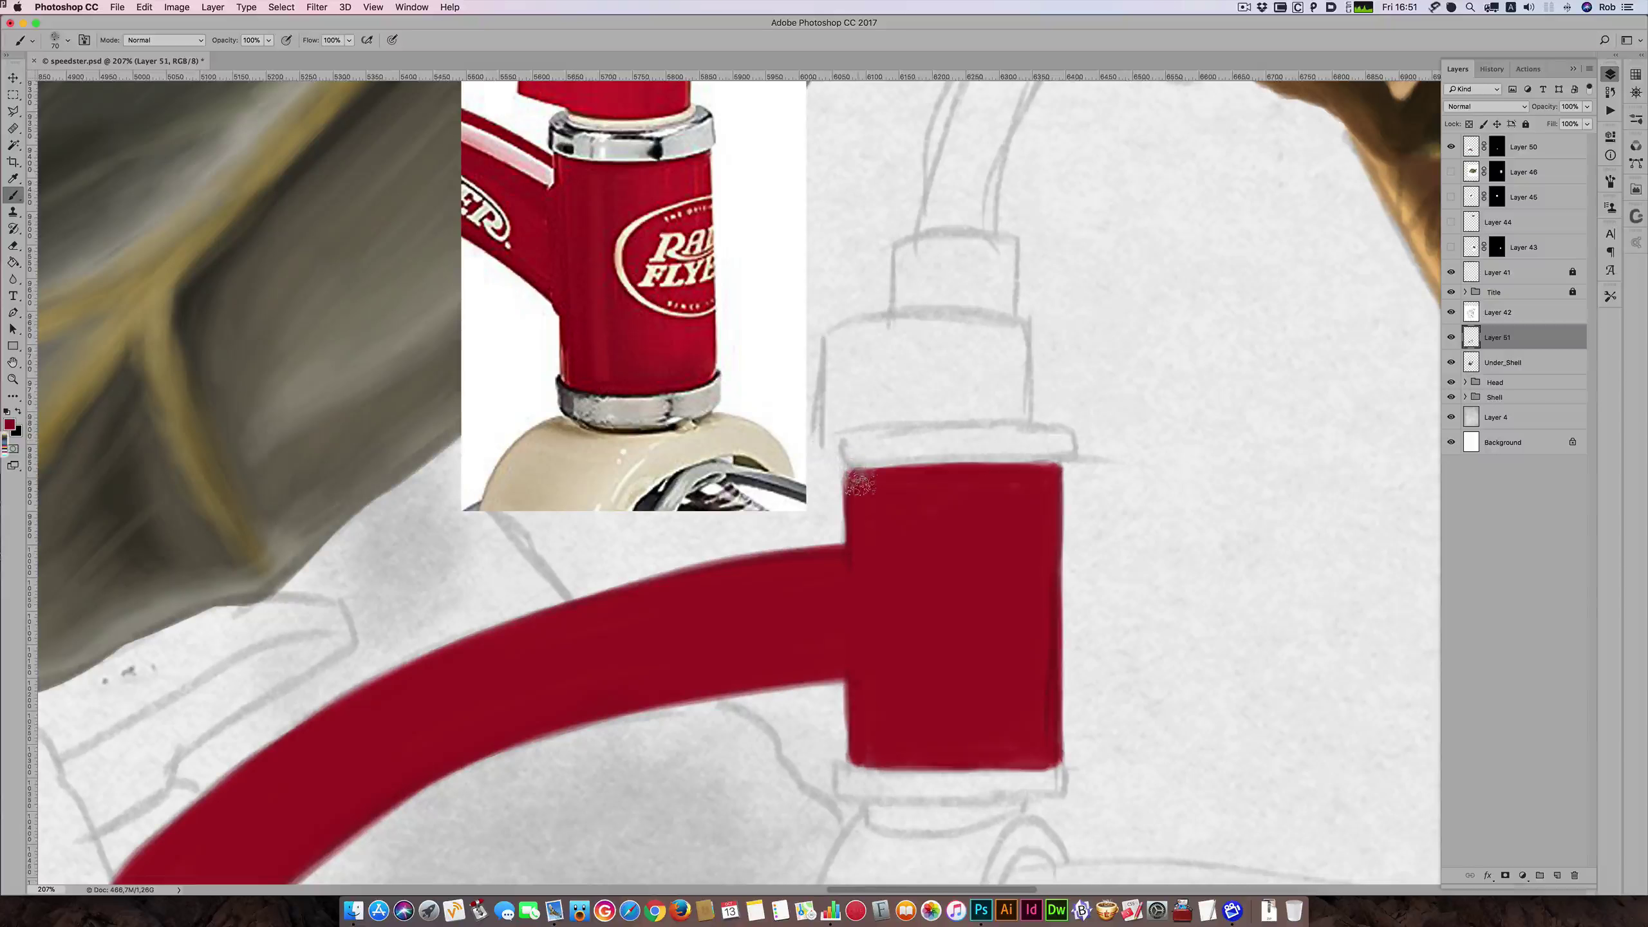
key(bracketleft)
key(bracketleft)
key(bracketleft)
key(bracketleft)
key(bracketleft)
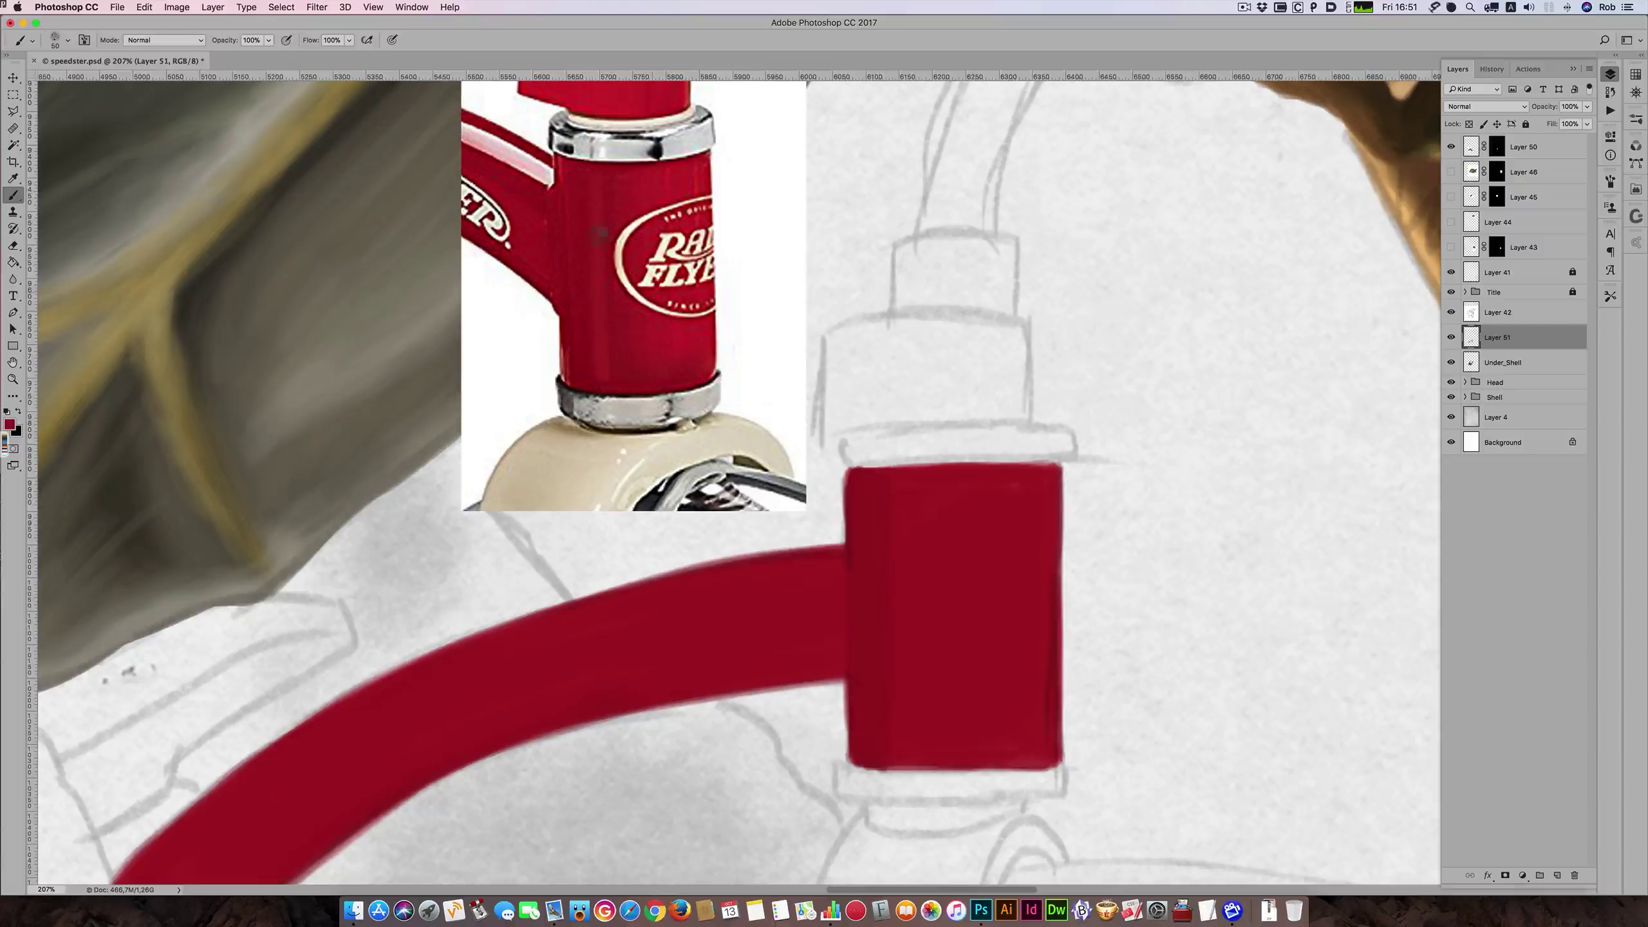
- Set the brush flow to 84% and opacity to 88% and continue shading the rear side of the head tube
click(349, 41)
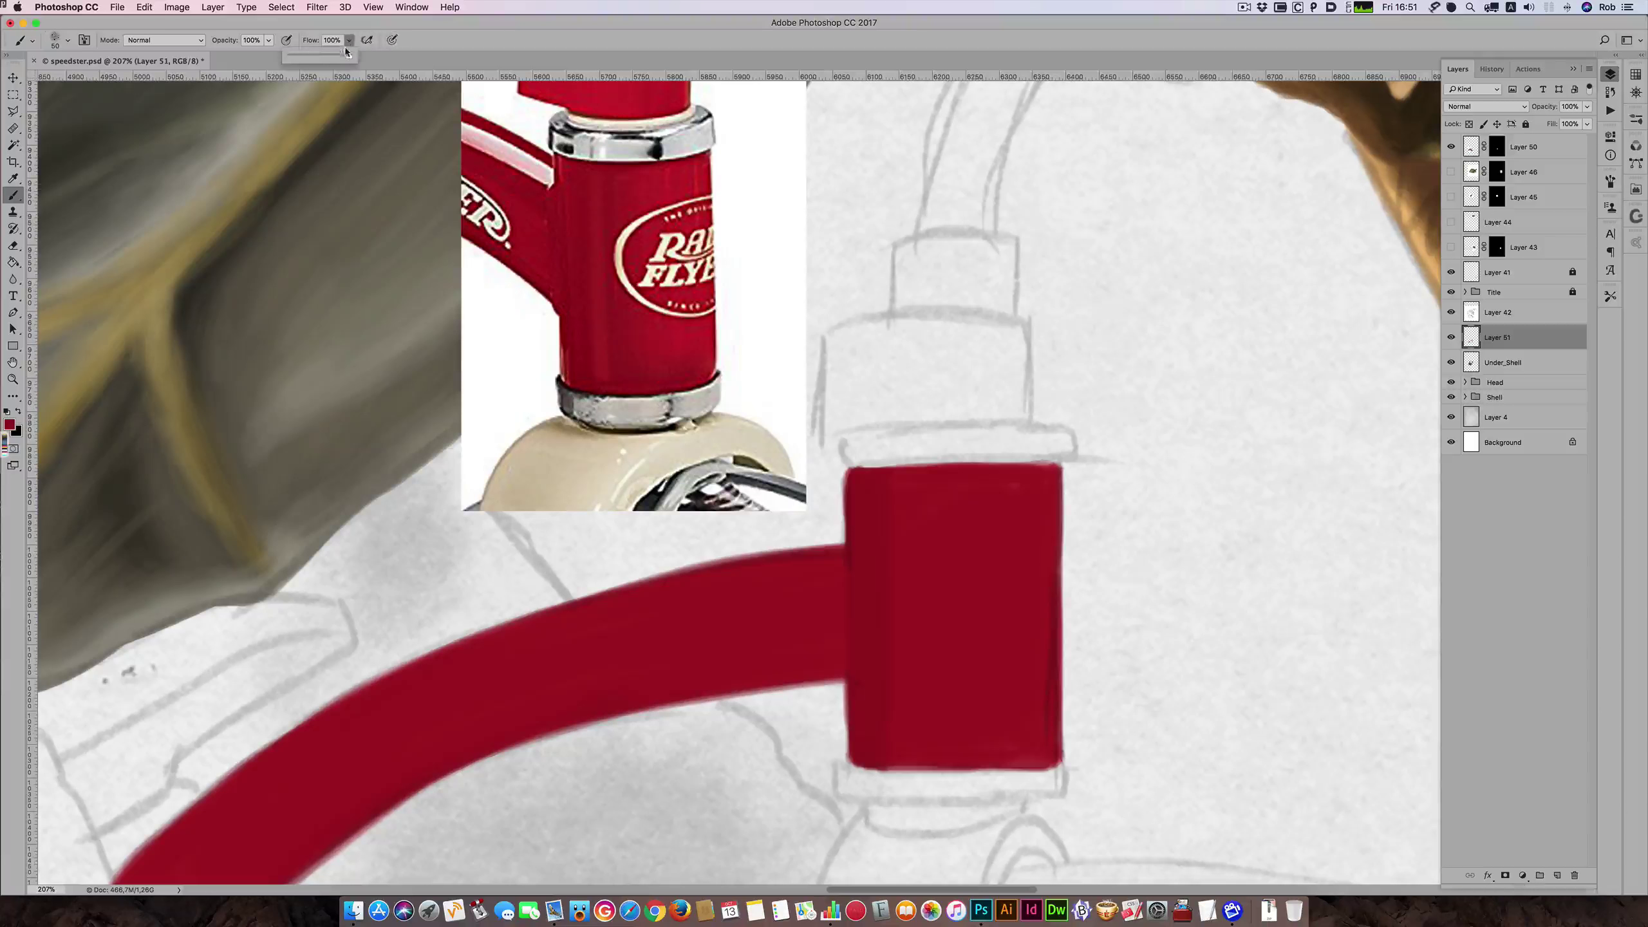
click(268, 41)
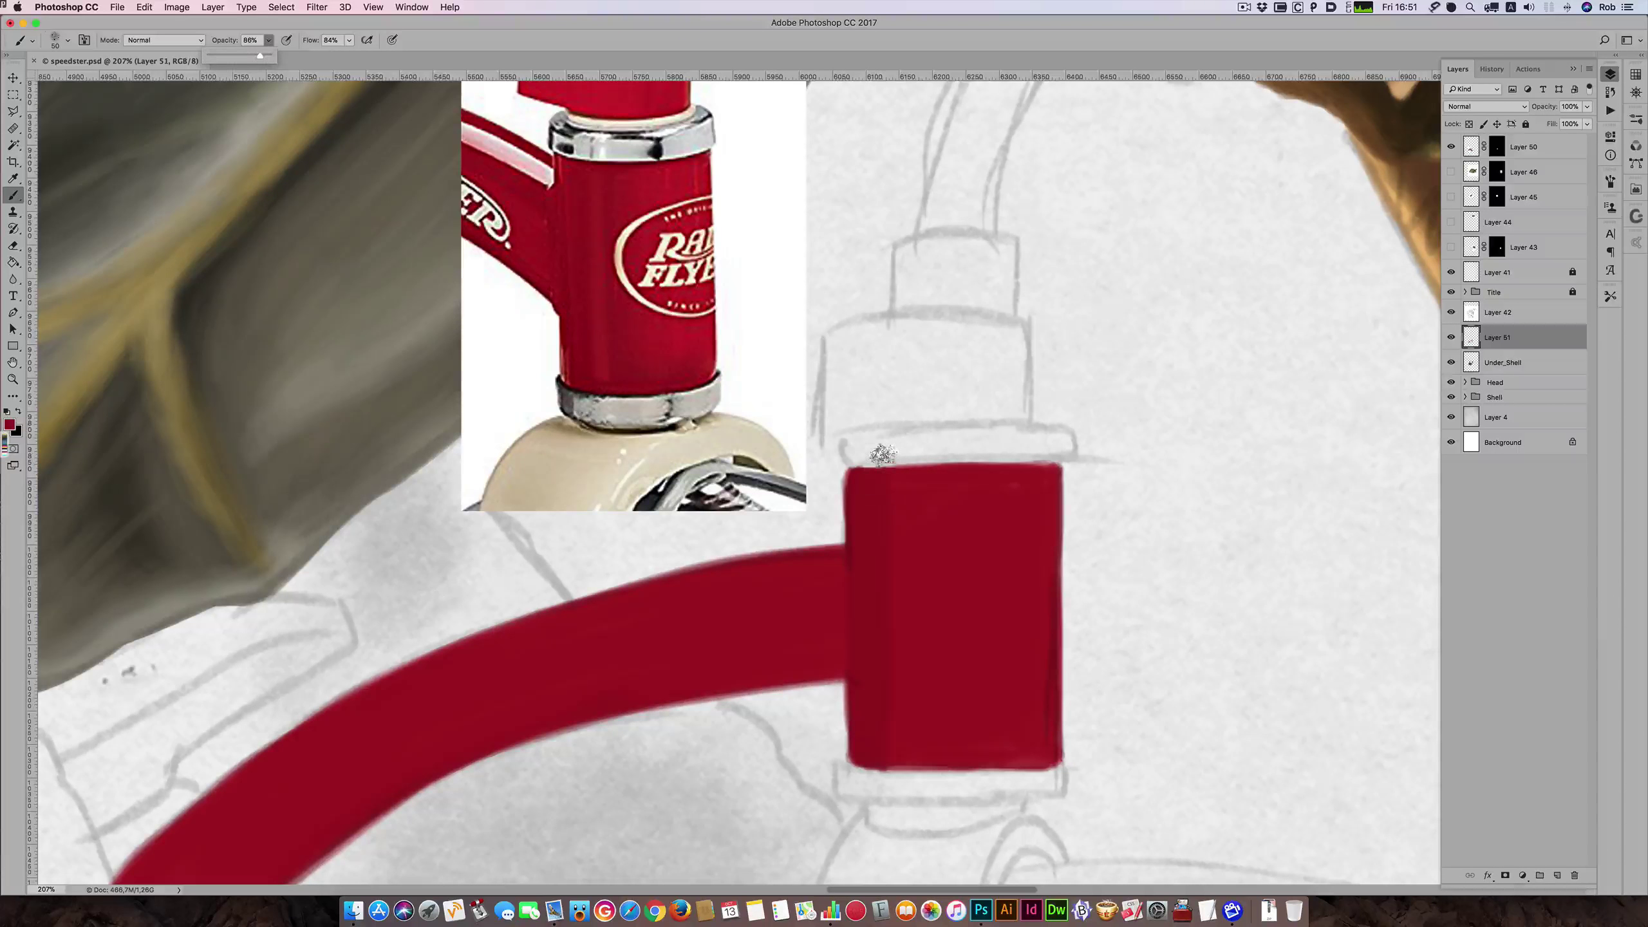
click(879, 463)
key(])
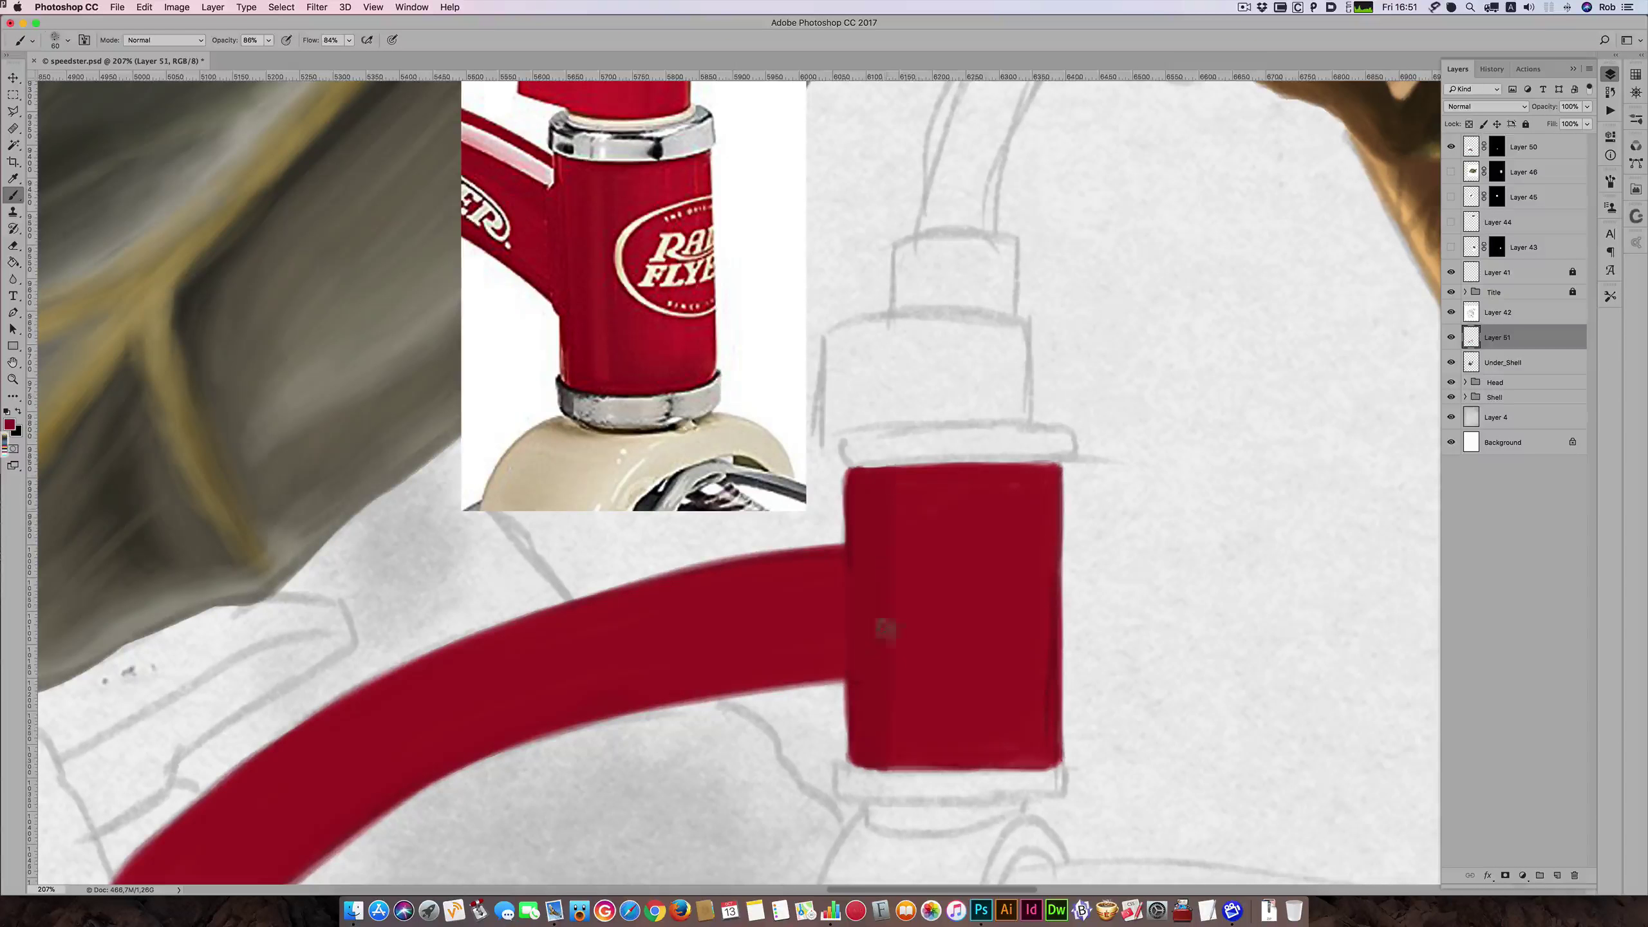
- Paint a dark vertical reflection stripe between the head tube's rear side and middle, and soften the tones around it
key(bracketright)
key(bracketleft)
key(bracketleft)
key(bracketright)
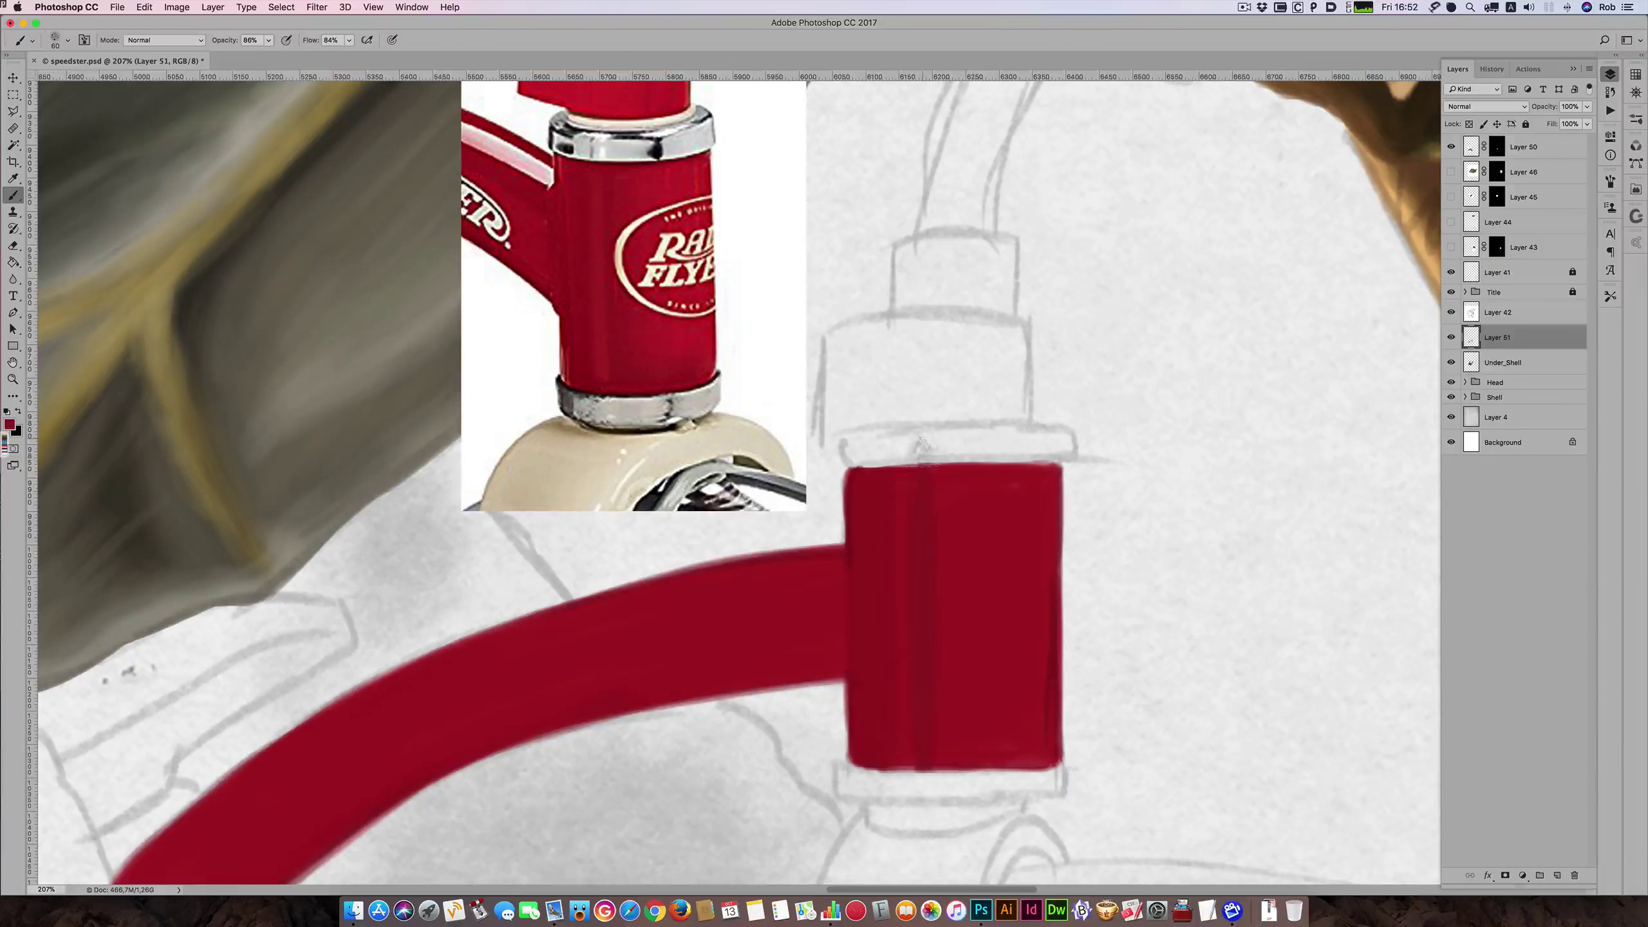
key(bracketright)
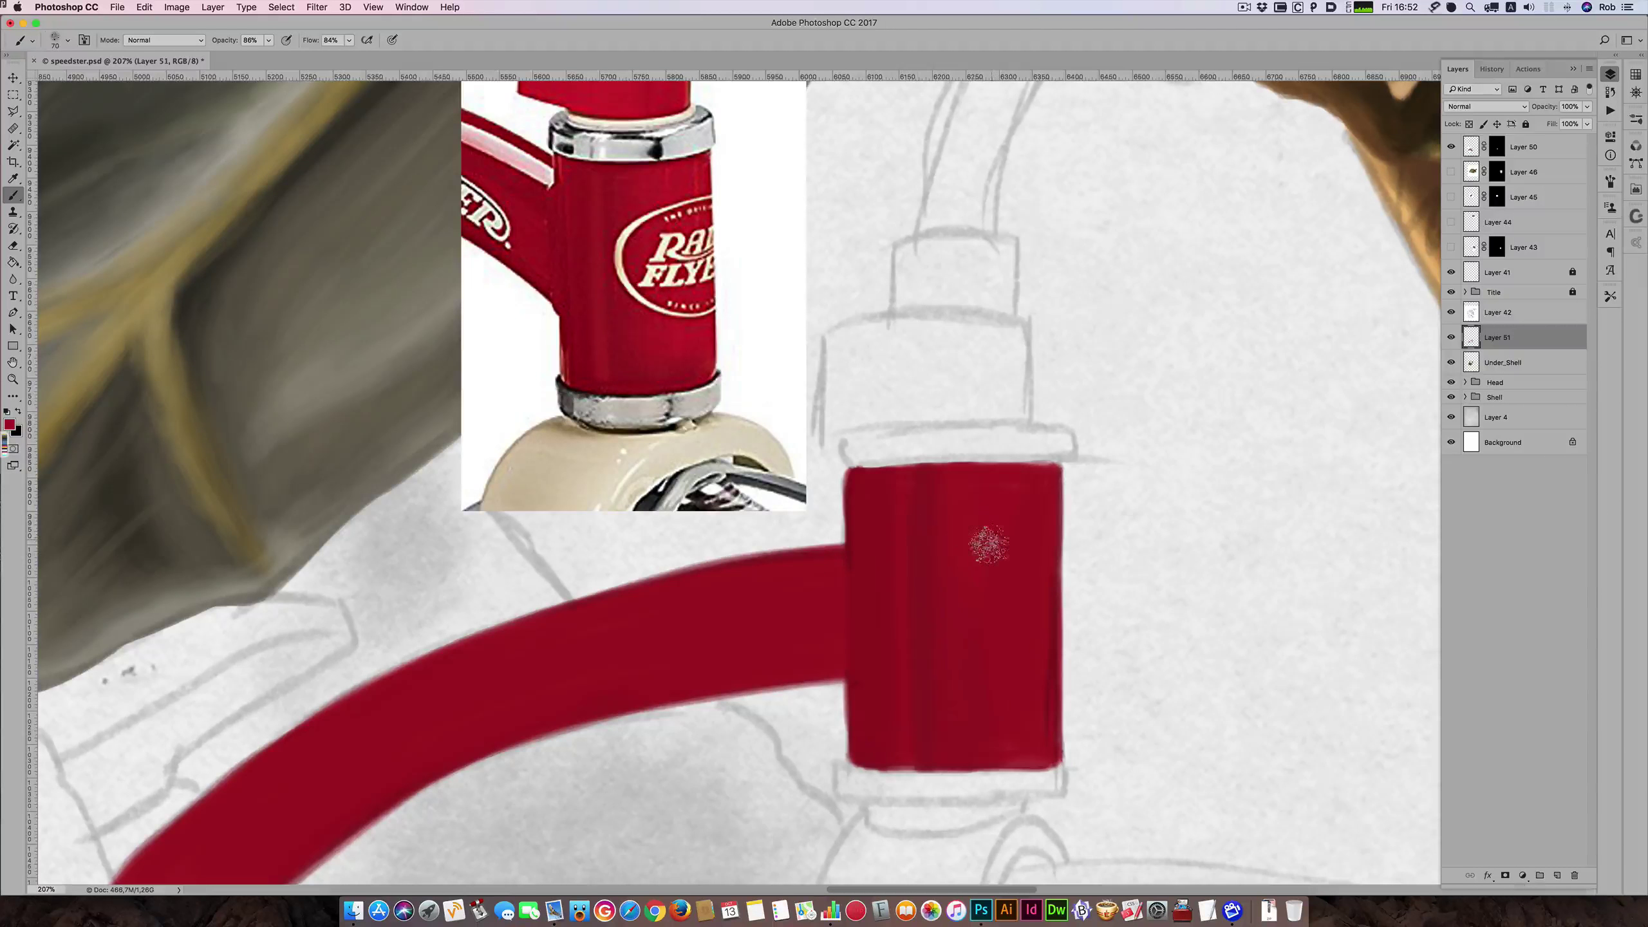
key(bracketleft)
key(bracketleft)
key(bracketleft)
key(bracketright)
key(bracketright)
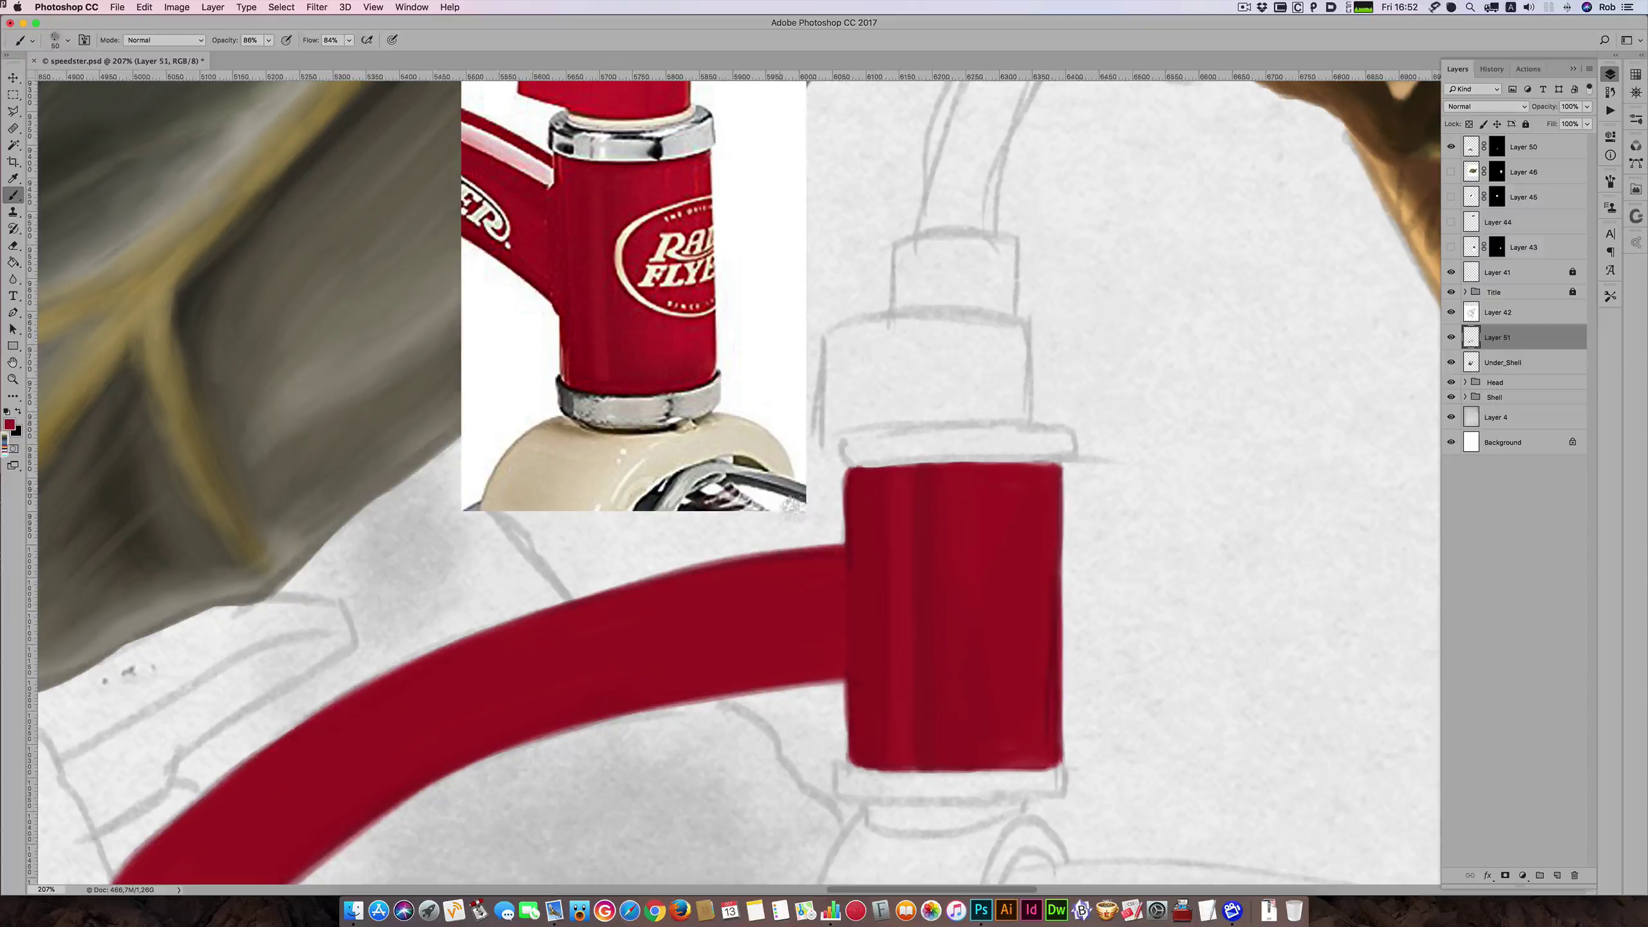
- Brush a brighter red vertically over the front half of the head tube on Layer 51
key(bracketleft)
key(bracketleft)
key(bracketleft)
key(bracketright)
key(bracketright)
key(bracketright)
mouse_move(1045, 467)
mouse_down()
mouse_move(1049, 712)
mouse_move(1031, 534)
mouse_move(1010, 534)
mouse_move(1035, 528)
mouse_up()
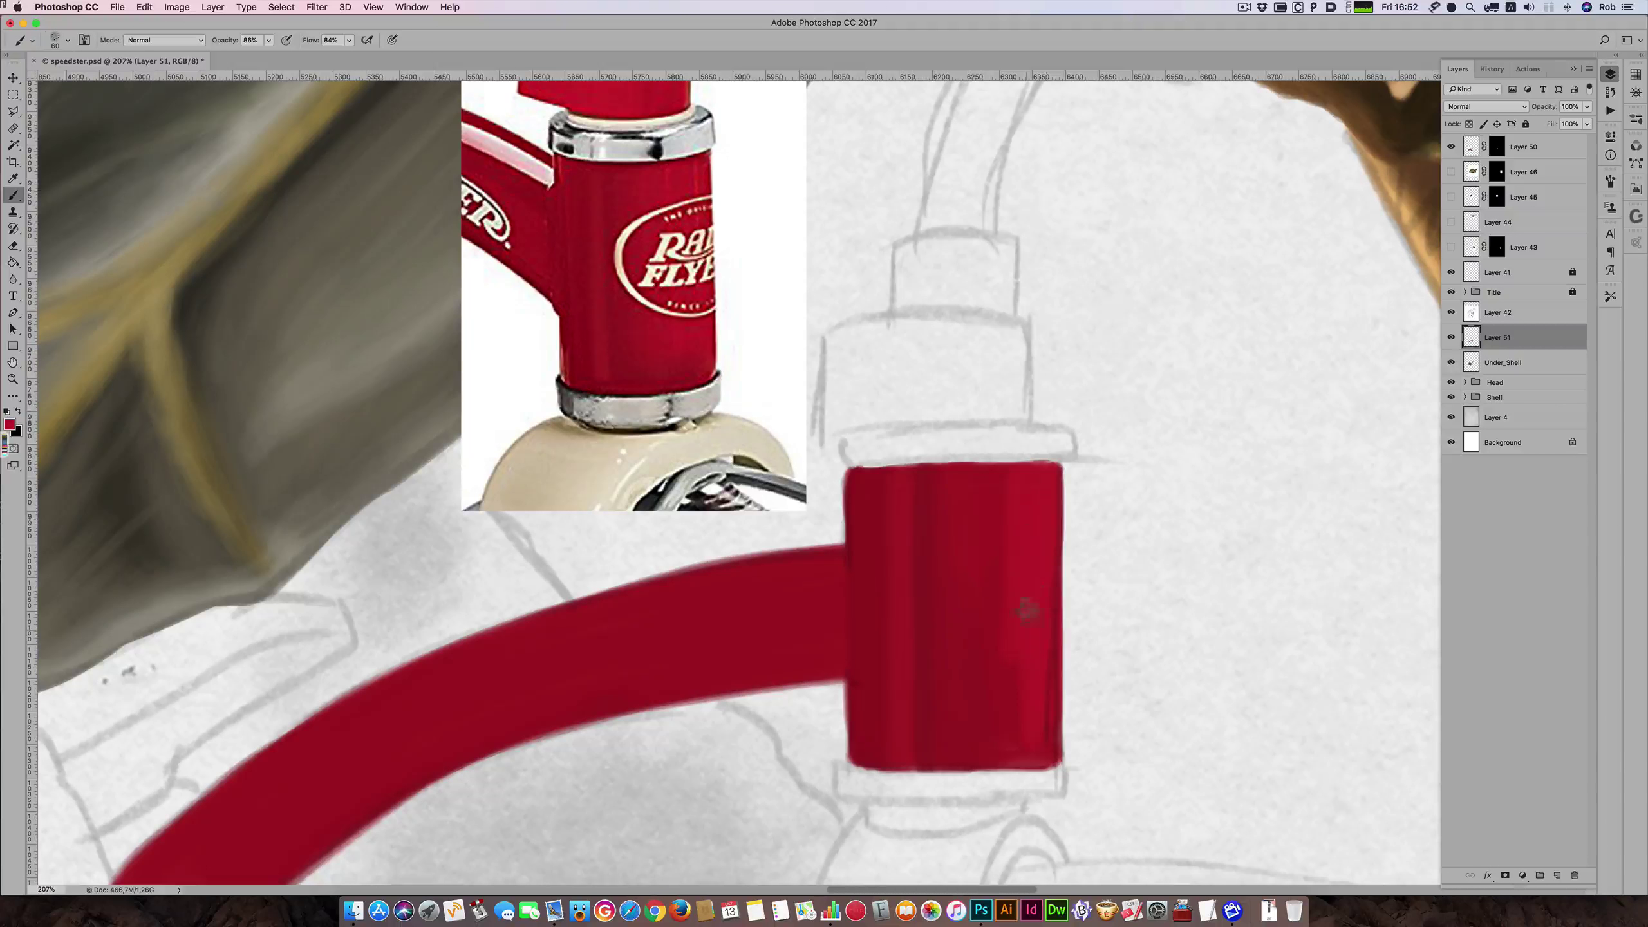
key(bracketright)
key(bracketright)
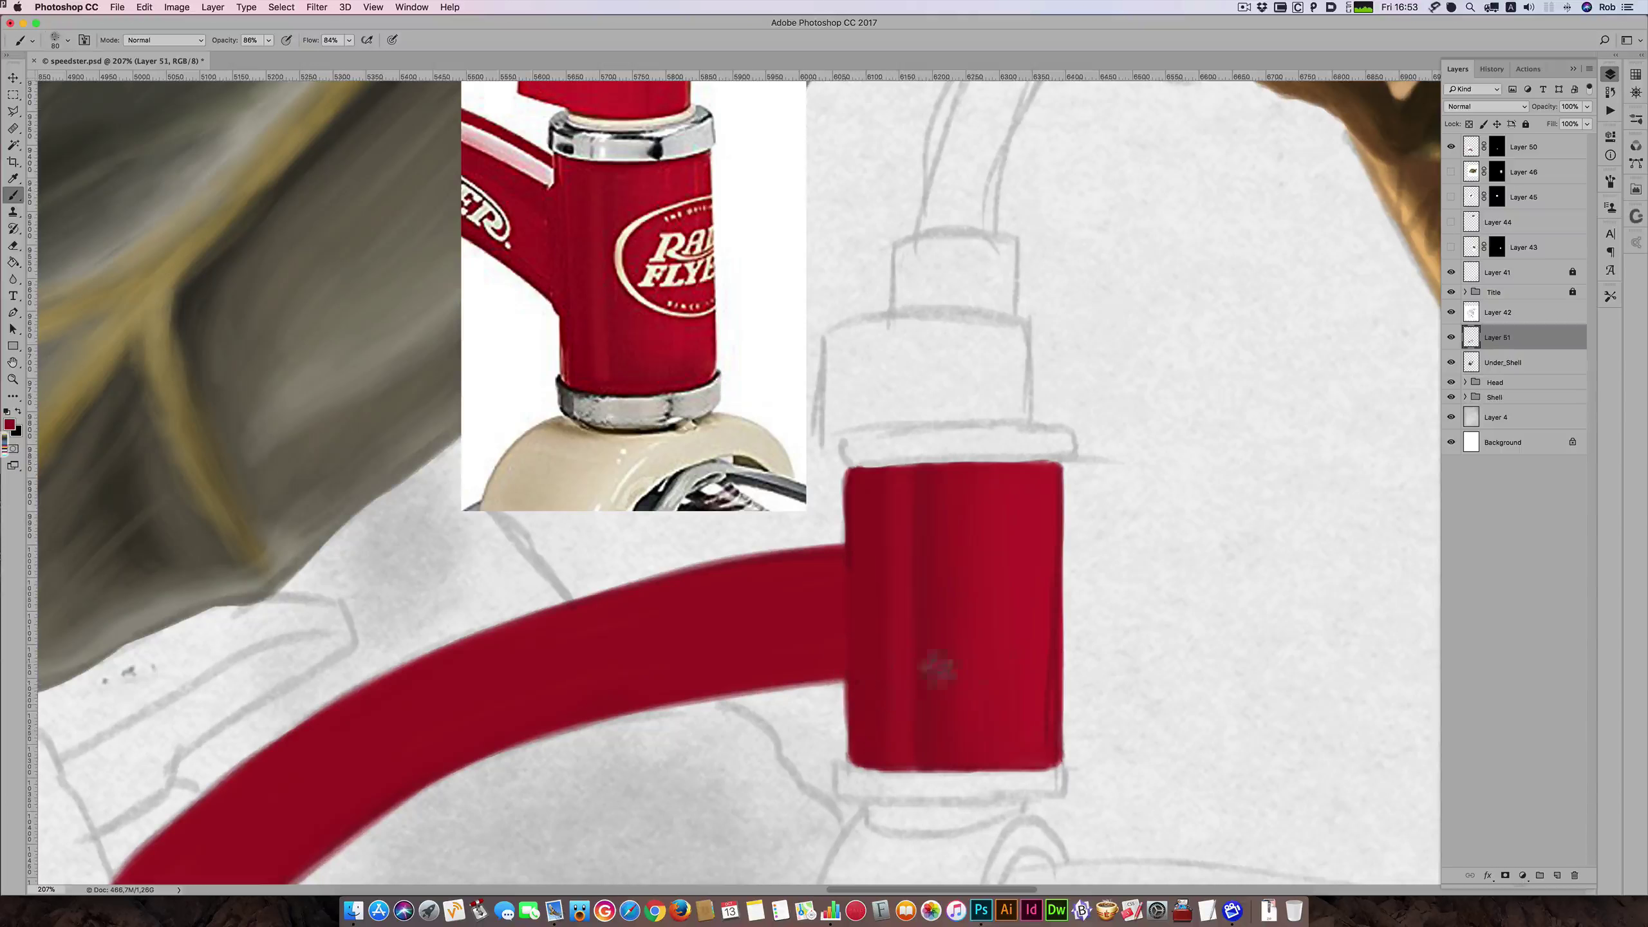
- Paint a darker red shadow band along the bottom edge of the head tube with a small brush
key(bracketleft)
key(bracketleft)
key(bracketleft)
key(bracketleft)
key(bracketleft)
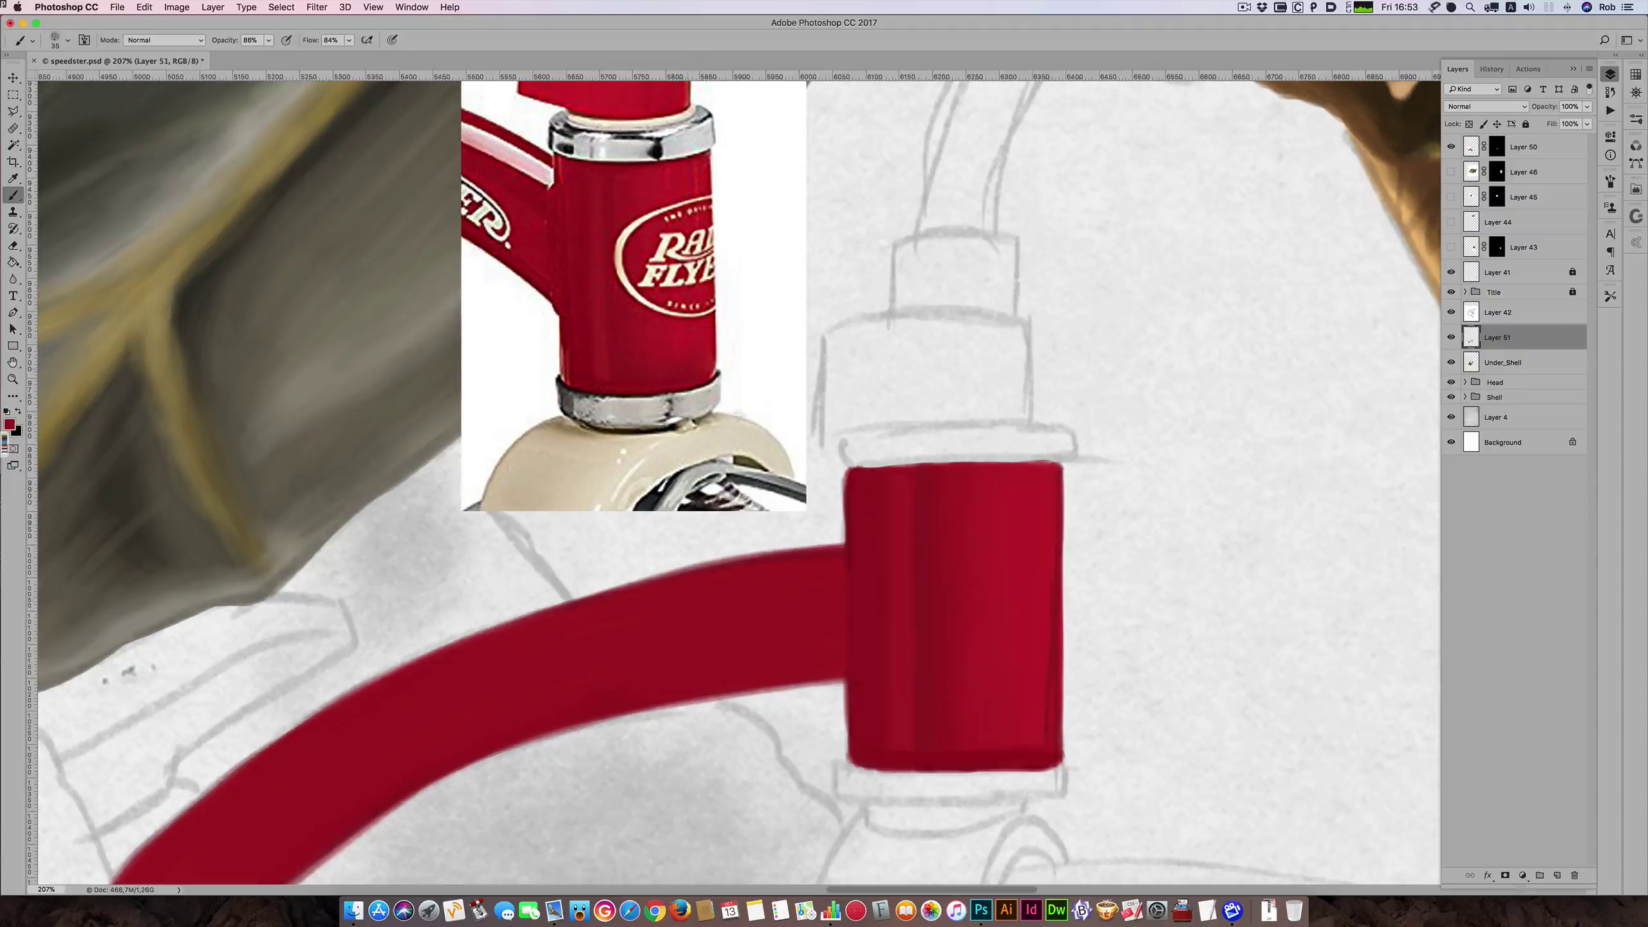
key(bracketright)
key(bracketleft)
key(bracketleft)
key(bracketleft)
key(bracketright)
key(bracketright)
- Refine the head tube's bottom shadow with reds sampled from the base of the tube in the reference photo
alt+click(586, 380)
key(bracketleft)
key(bracketleft)
key(bracketleft)
alt+click(685, 371)
alt+click(699, 397)
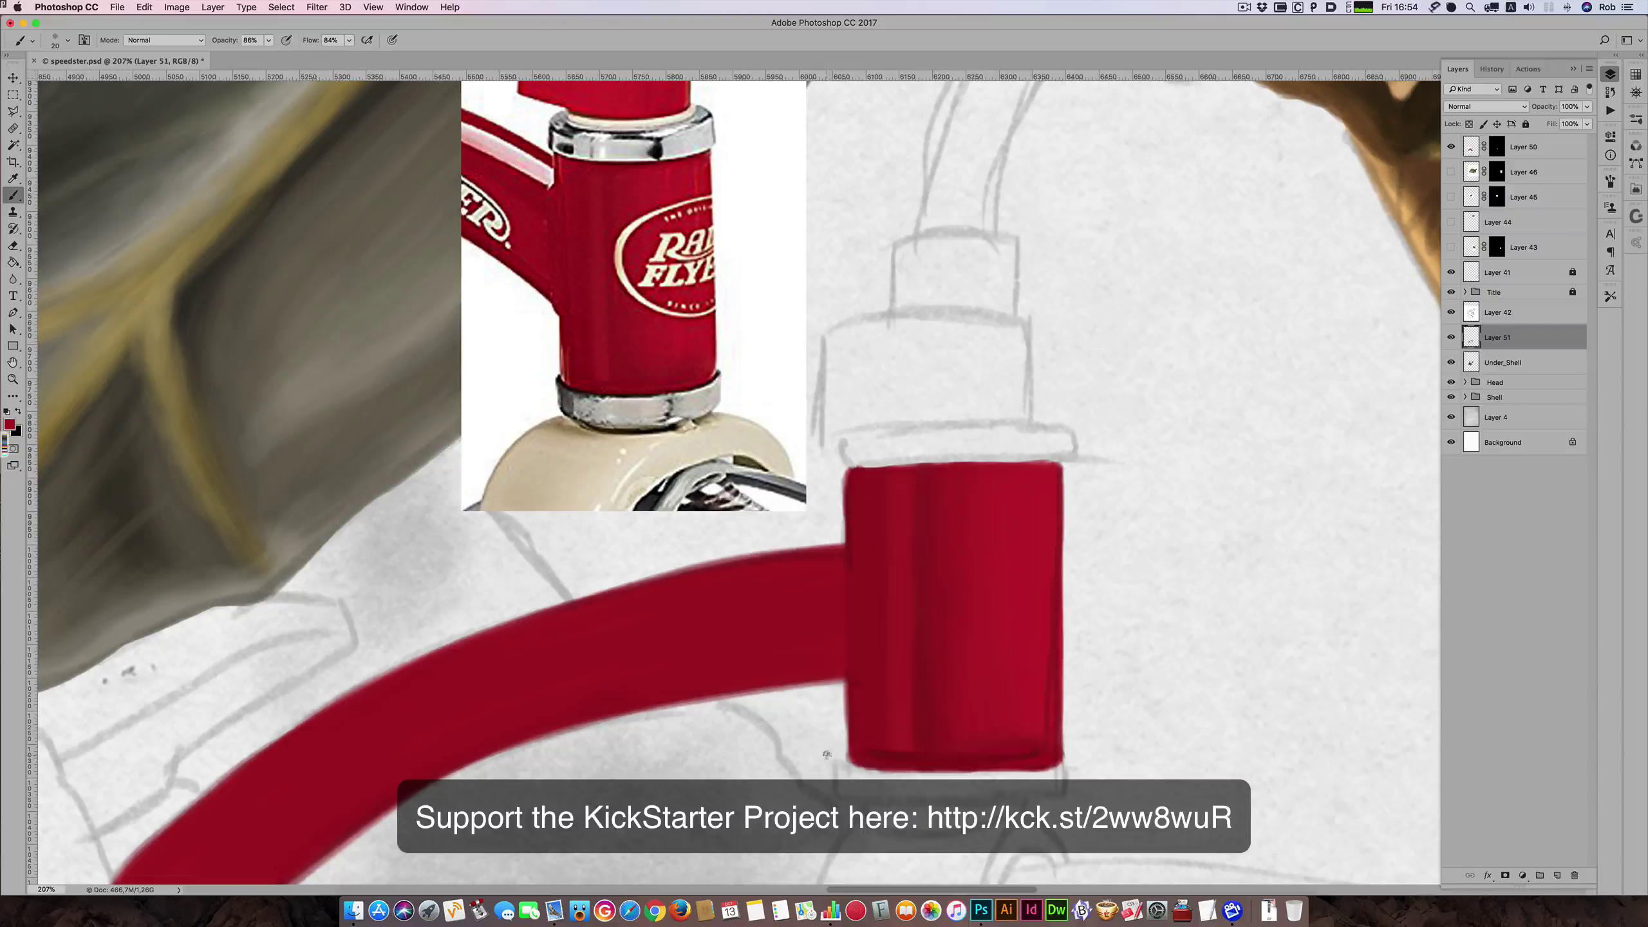
- Darken the lower part of the head tube's rear edge with reds sampled from the reference tube's rear edge
alt+click(579, 382)
alt+click(569, 377)
alt+click(564, 333)
drag(855, 685, 856, 753)
key(bracketright)
drag(854, 623, 849, 741)
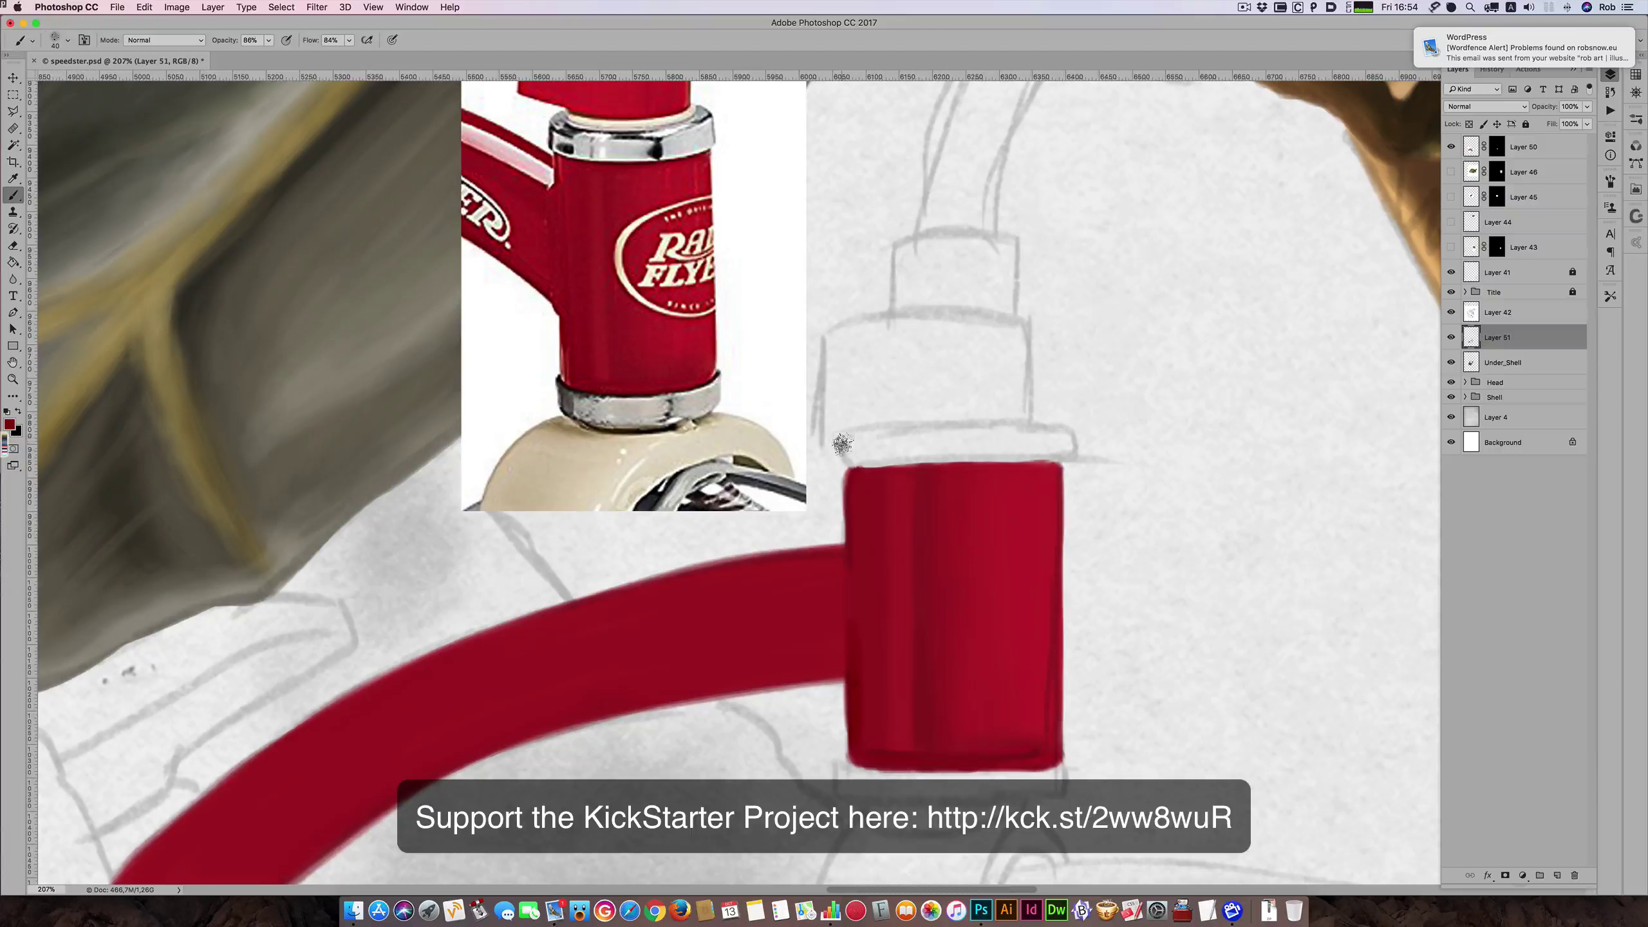
key(bracketleft)
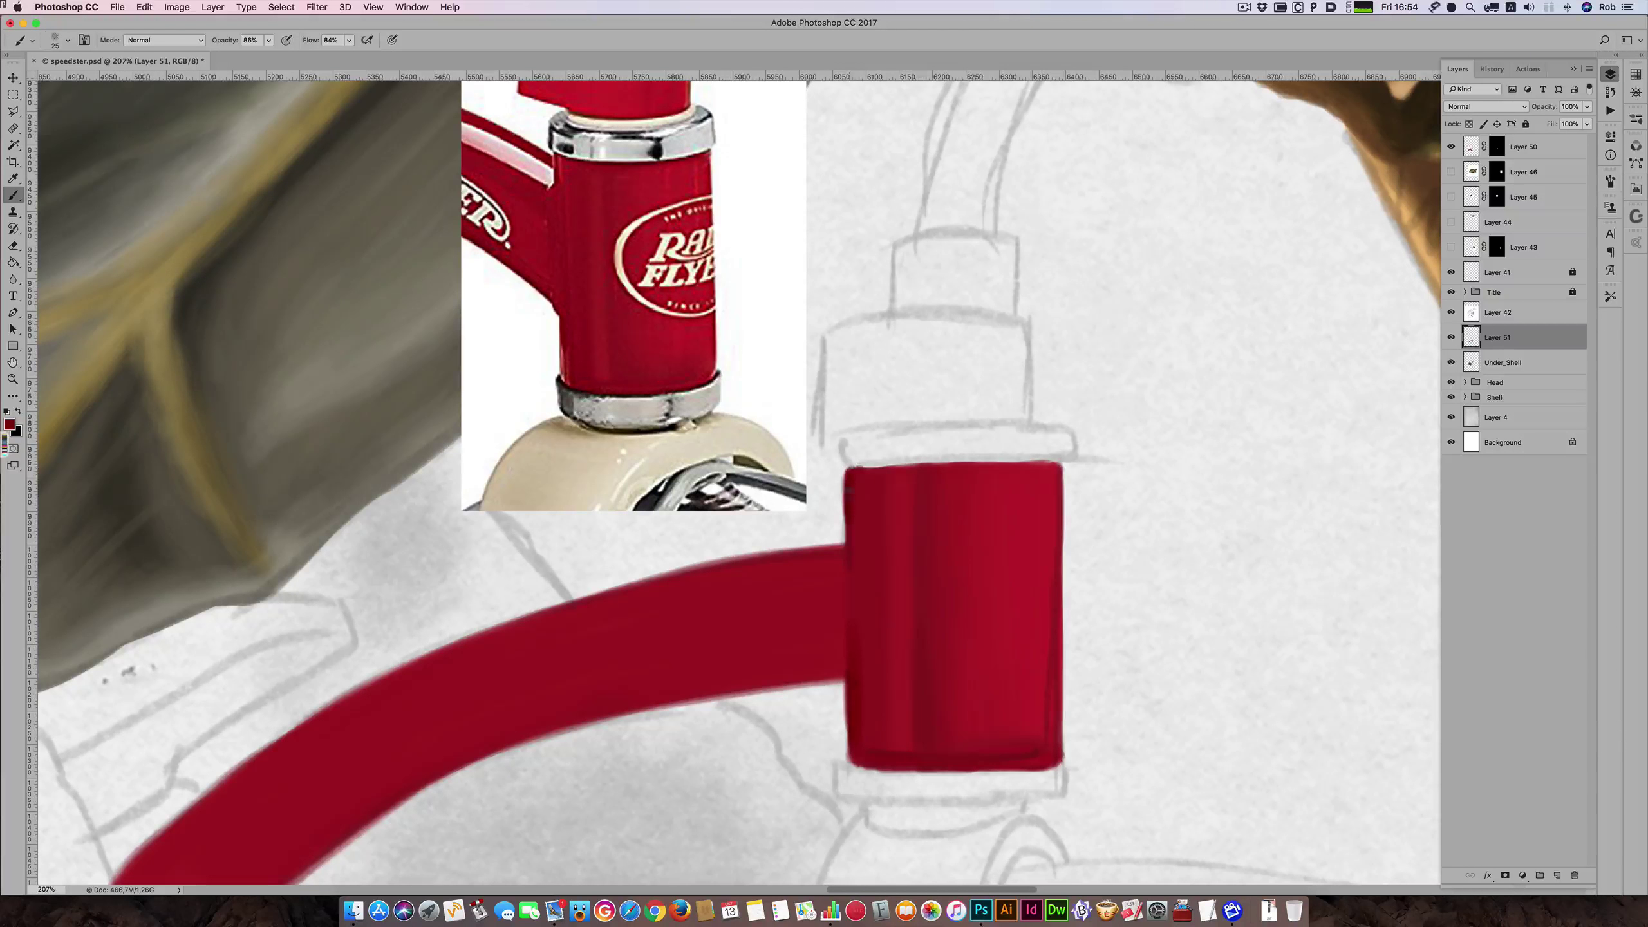
- Hide the Layer 42 sketch and paint a thin dark line along the head tube's top edge with a colour sampled from the photo
click(1451, 312)
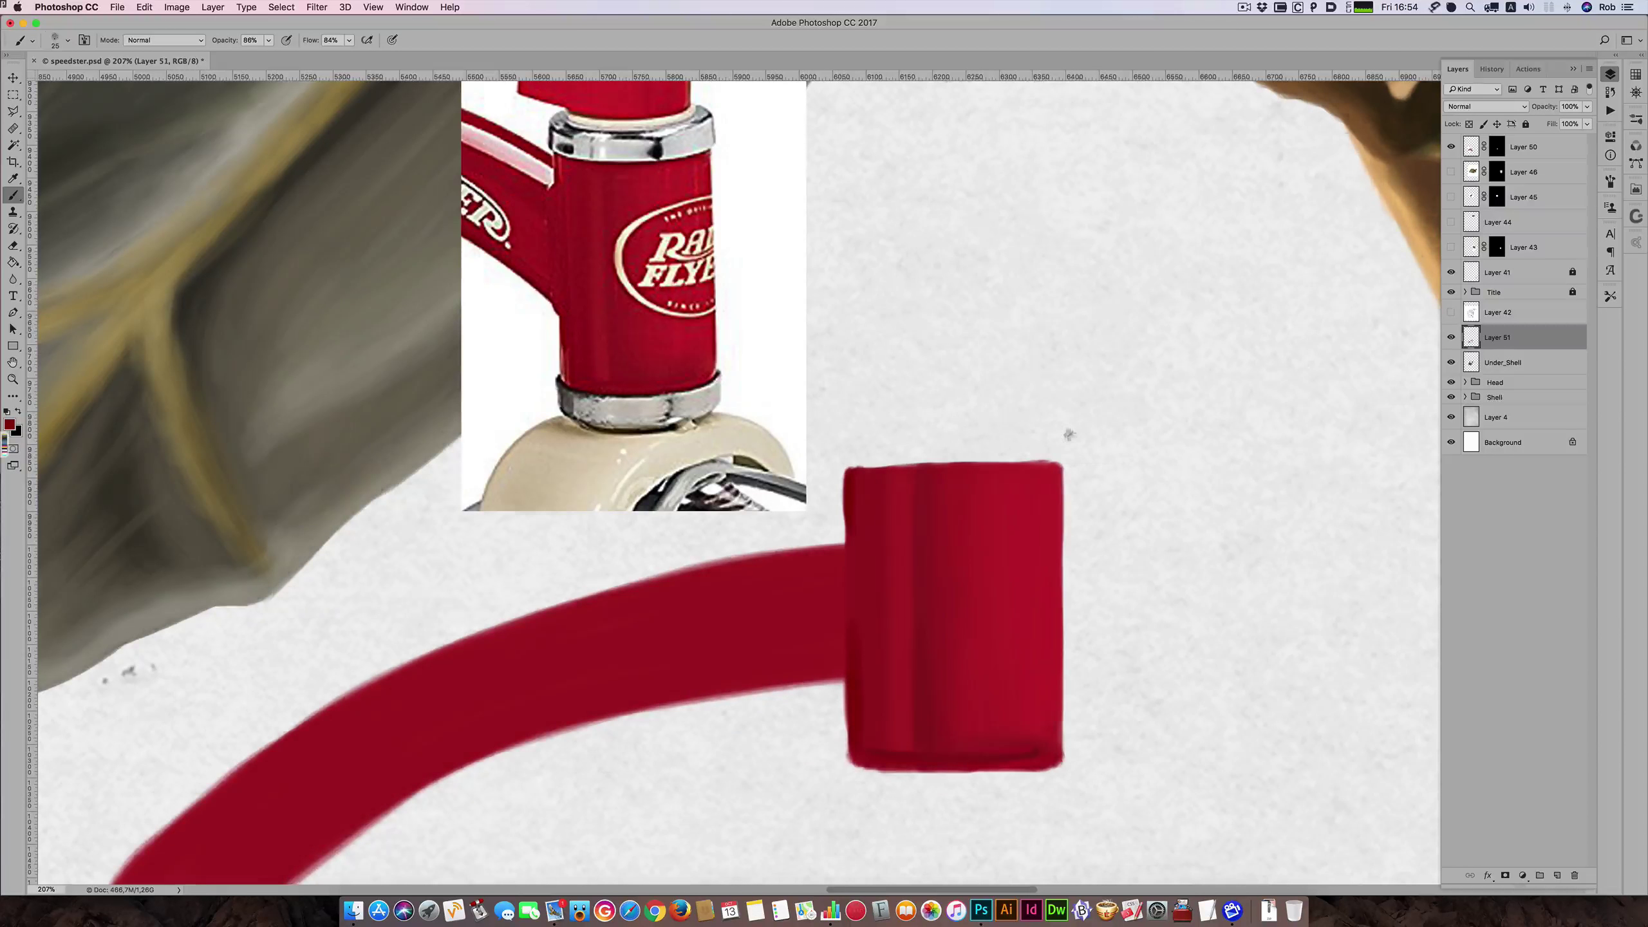
key(bracketleft)
key(bracketright)
alt+click(597, 162)
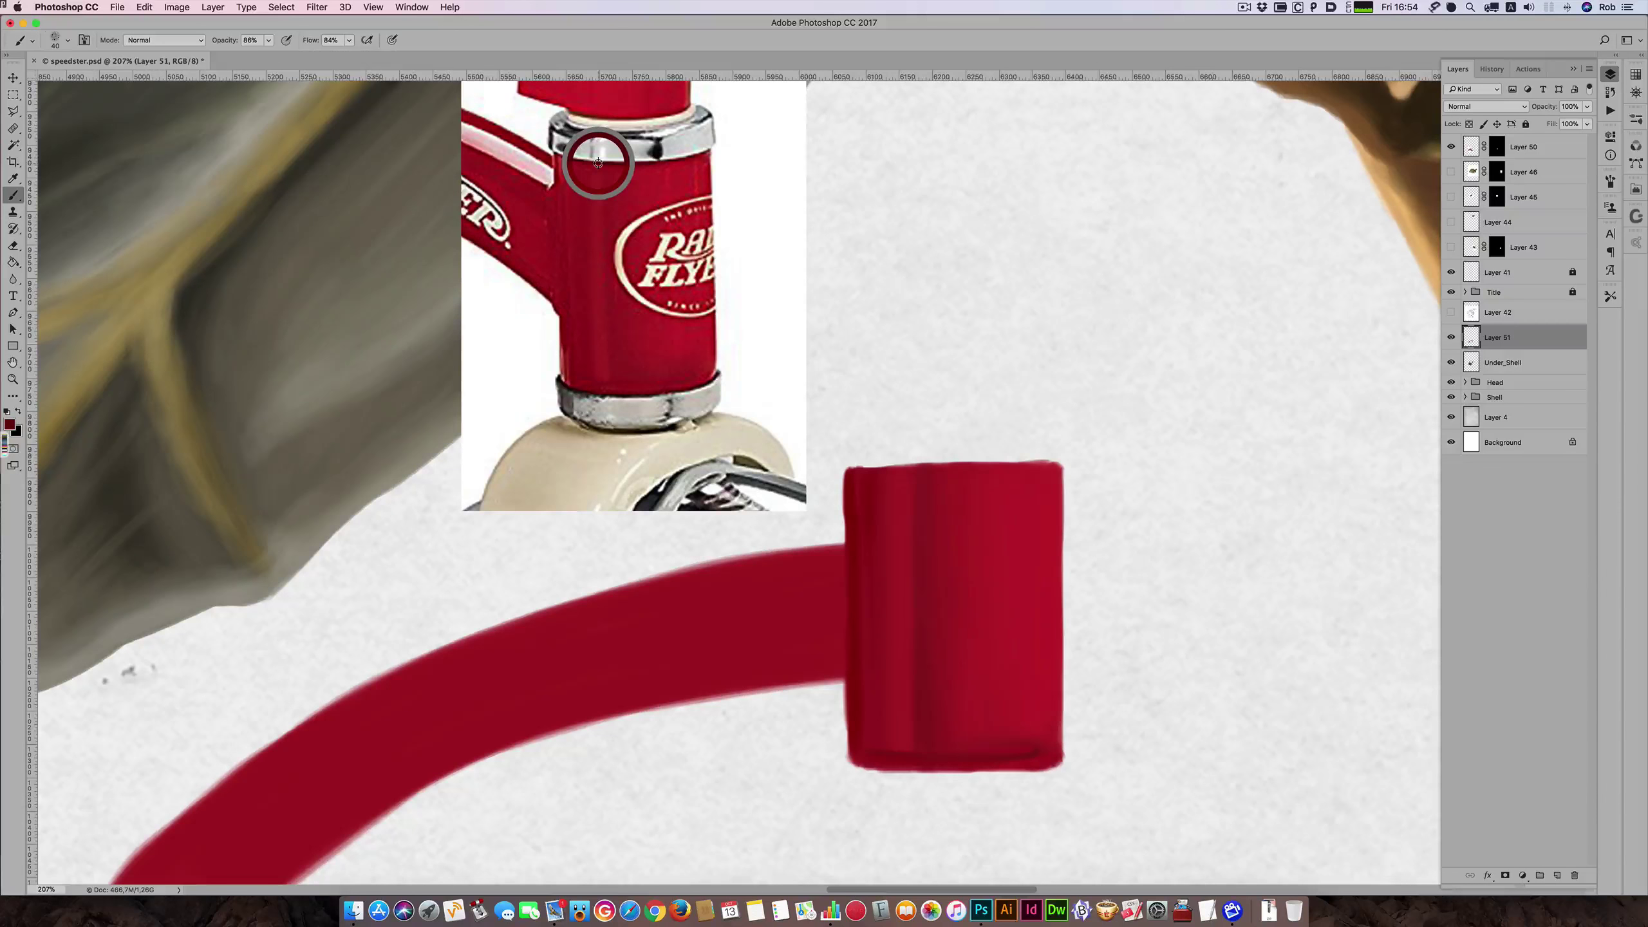
key(bracketleft)
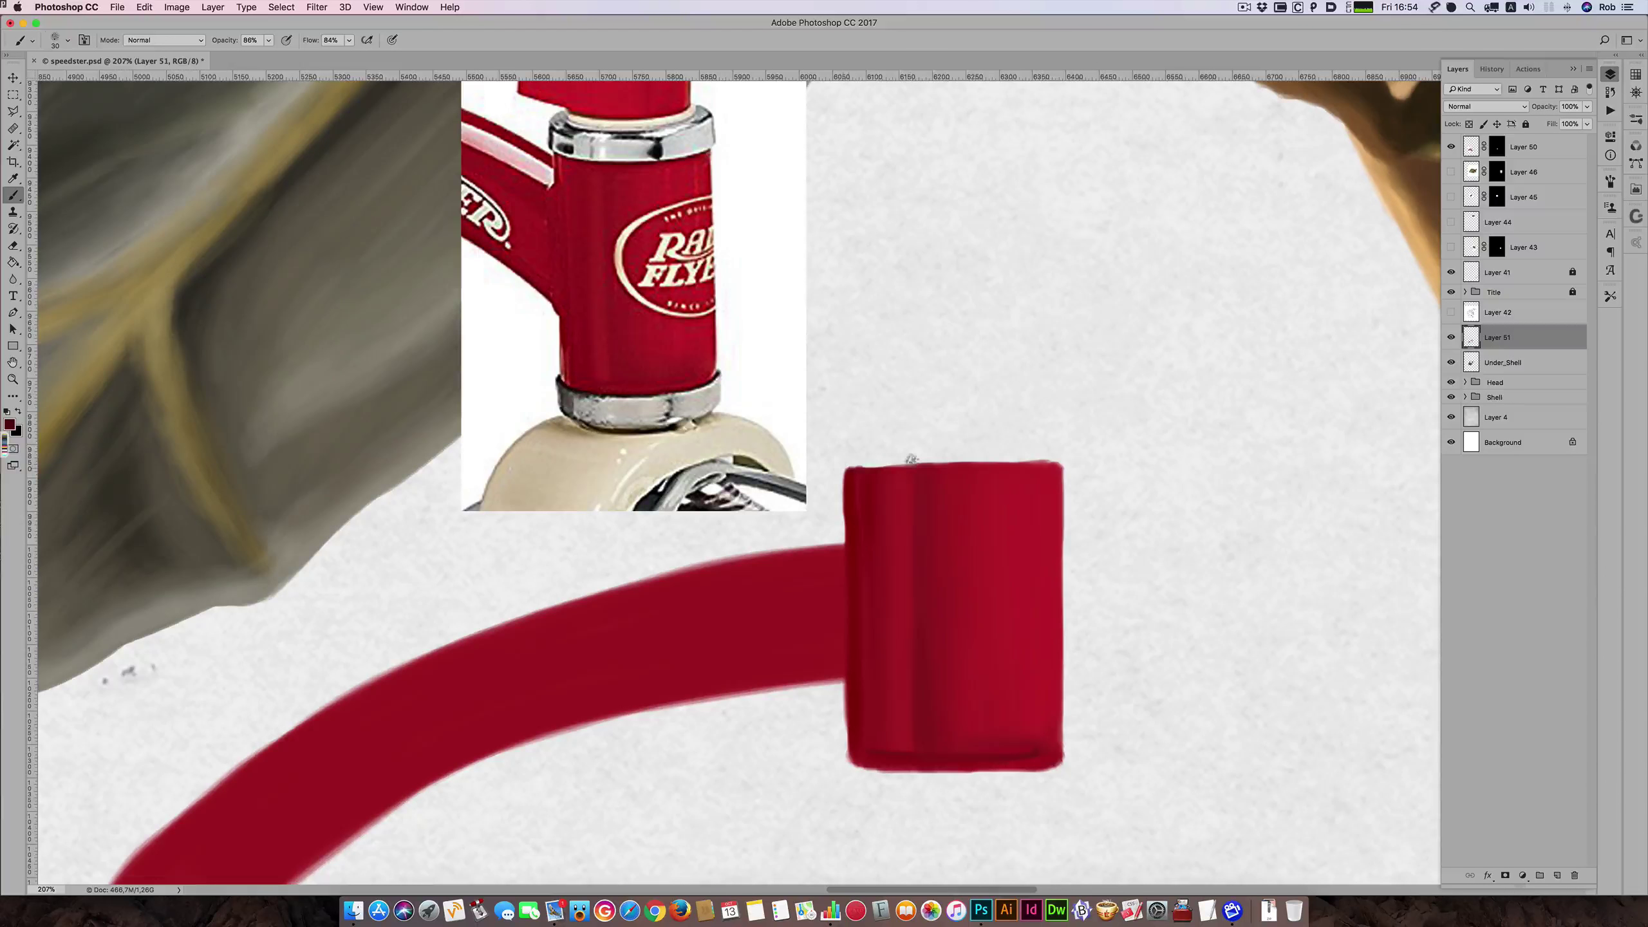
drag(858, 466, 1049, 456)
drag(890, 461, 1071, 459)
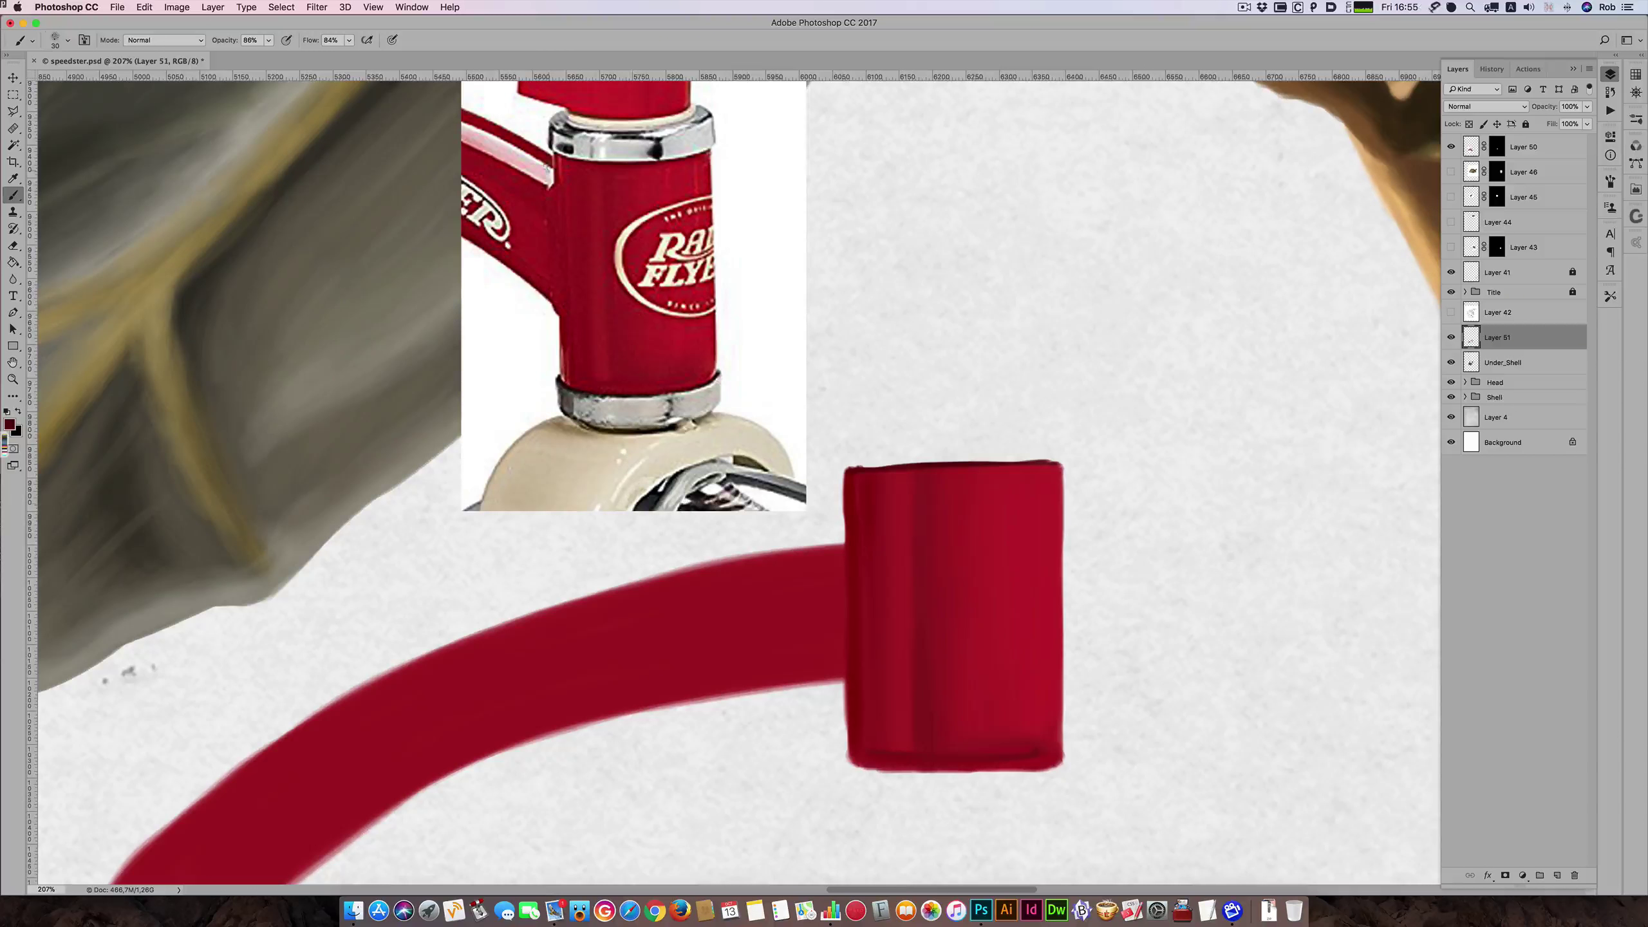
- Add dark accents at the upper and lower ends of the head tube's rear edge and blend them with neighbouring reds
alt+click(562, 175)
key(bracketleft)
drag(860, 506, 859, 514)
alt+click(563, 353)
mouse_move(854, 747)
mouse_down()
mouse_move(856, 711)
mouse_move(859, 763)
mouse_up()
key(bracketright)
key(bracketright)
alt+click(903, 731)
alt+click(852, 723)
alt+click(903, 510)
- Paint a brighter red highlight strip down the head tube near its front edge, using red sampled from the reference photo
alt+click(668, 174)
key(bracketright)
key(bracketright)
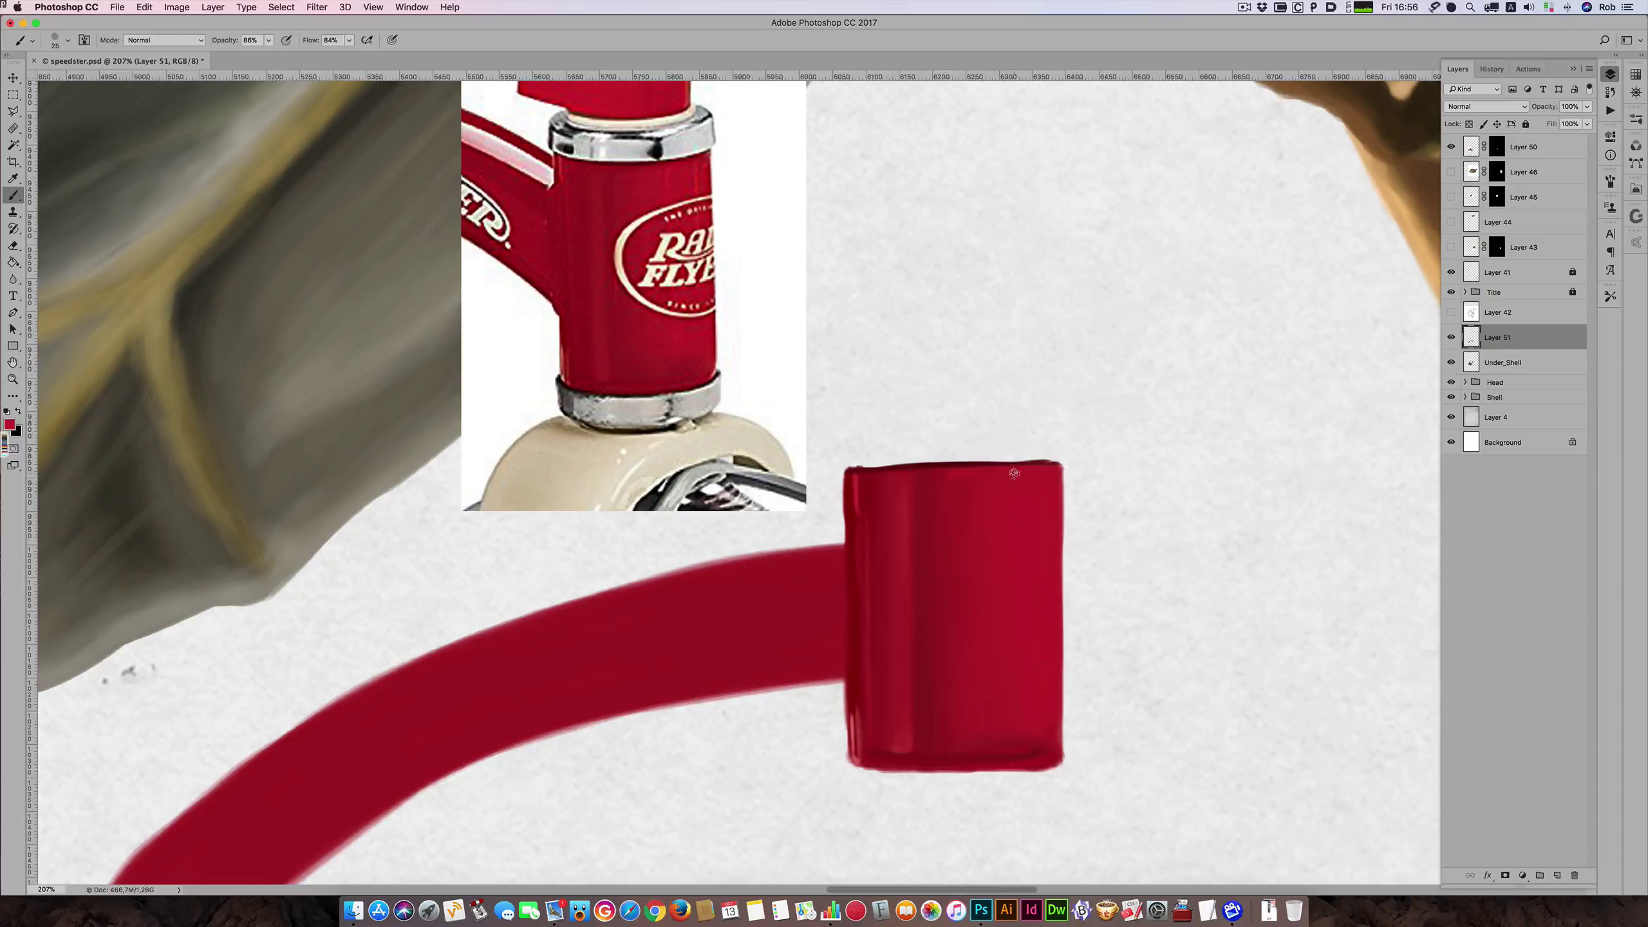
key(bracketright)
key(bracketright)
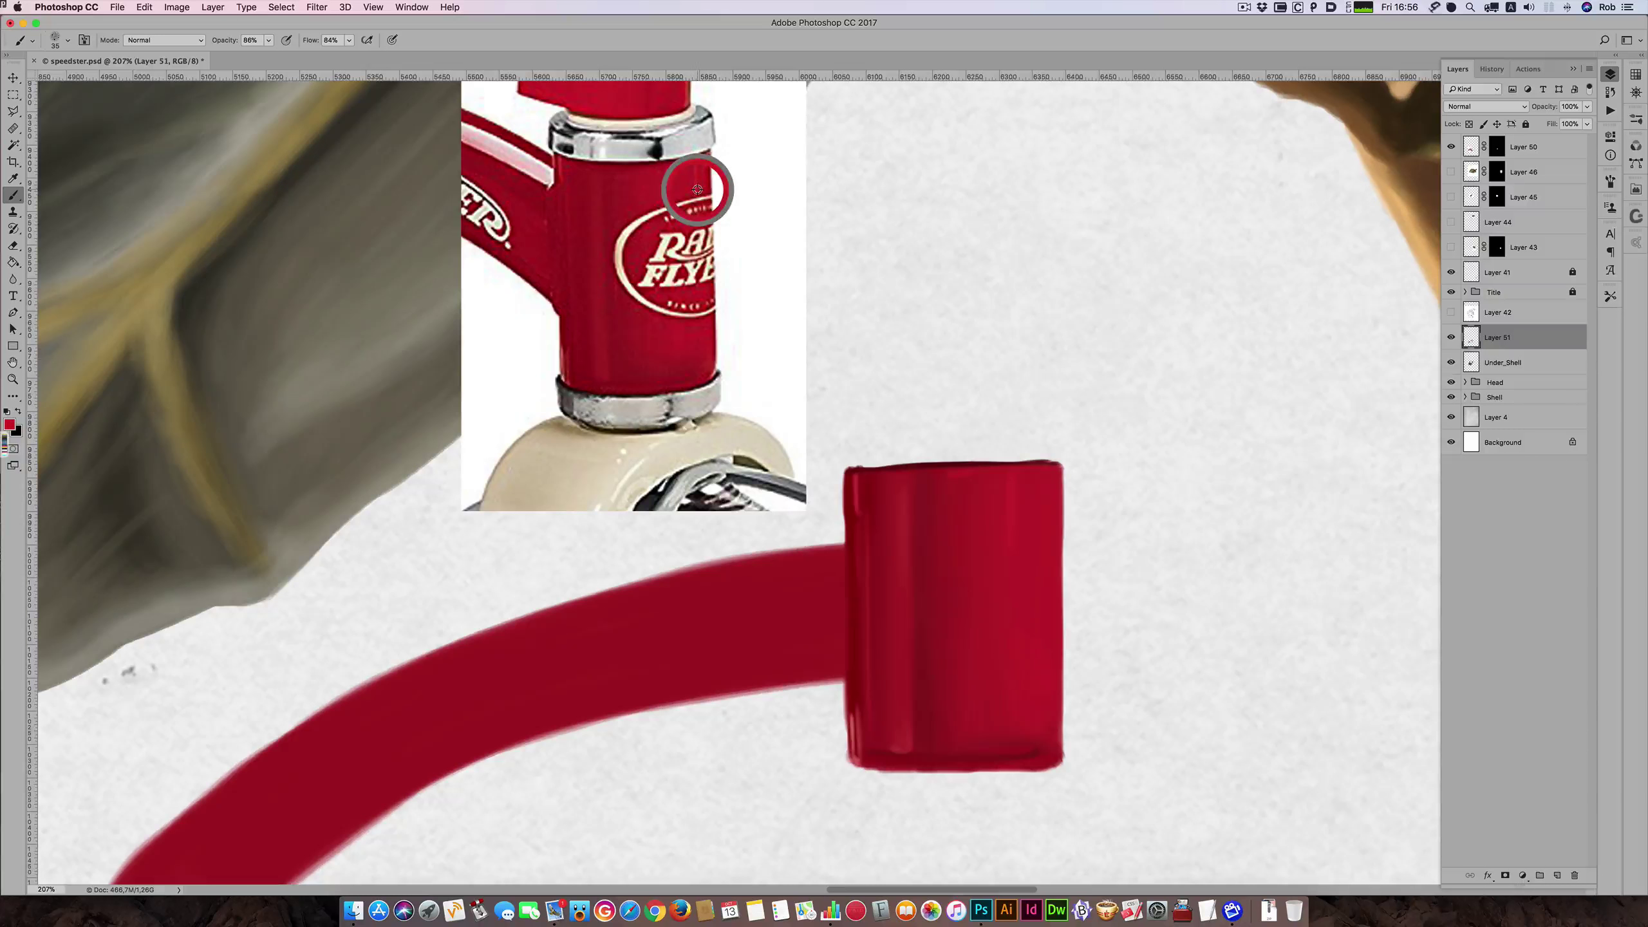
key(bracketleft)
key(bracketleft)
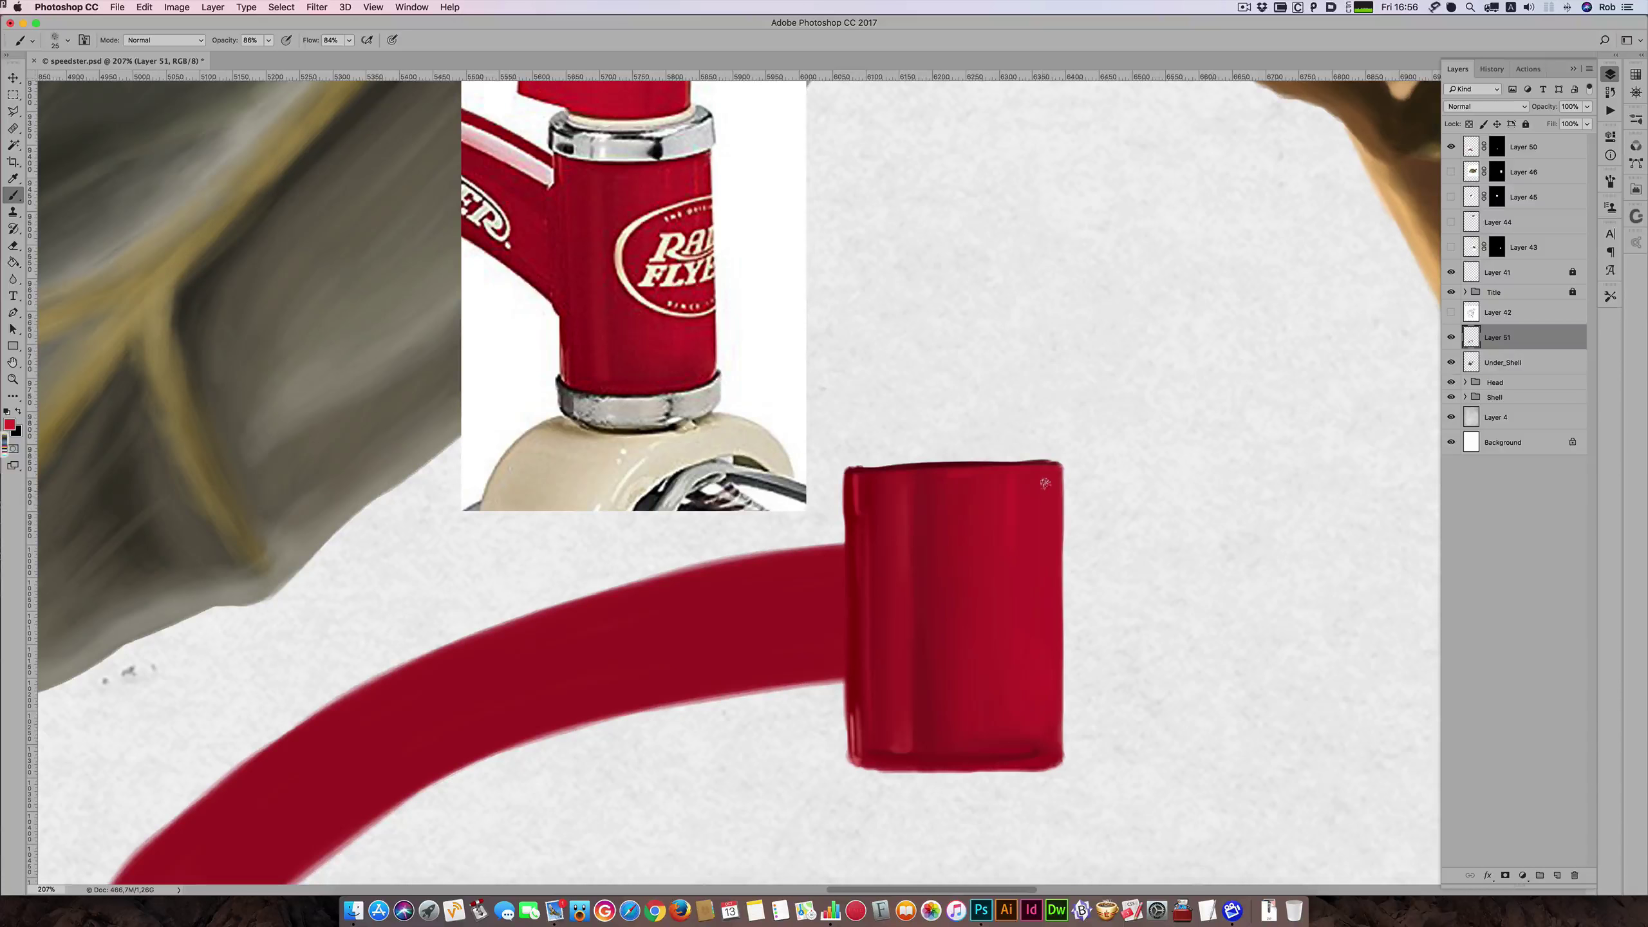
key(bracketleft)
drag(1041, 488, 1042, 569)
key(bracketleft)
key(bracketright)
key(bracketleft)
- Outline the oval logo in Layer 50's reference photo with a polygonal lasso selection and save the document
click(13, 96)
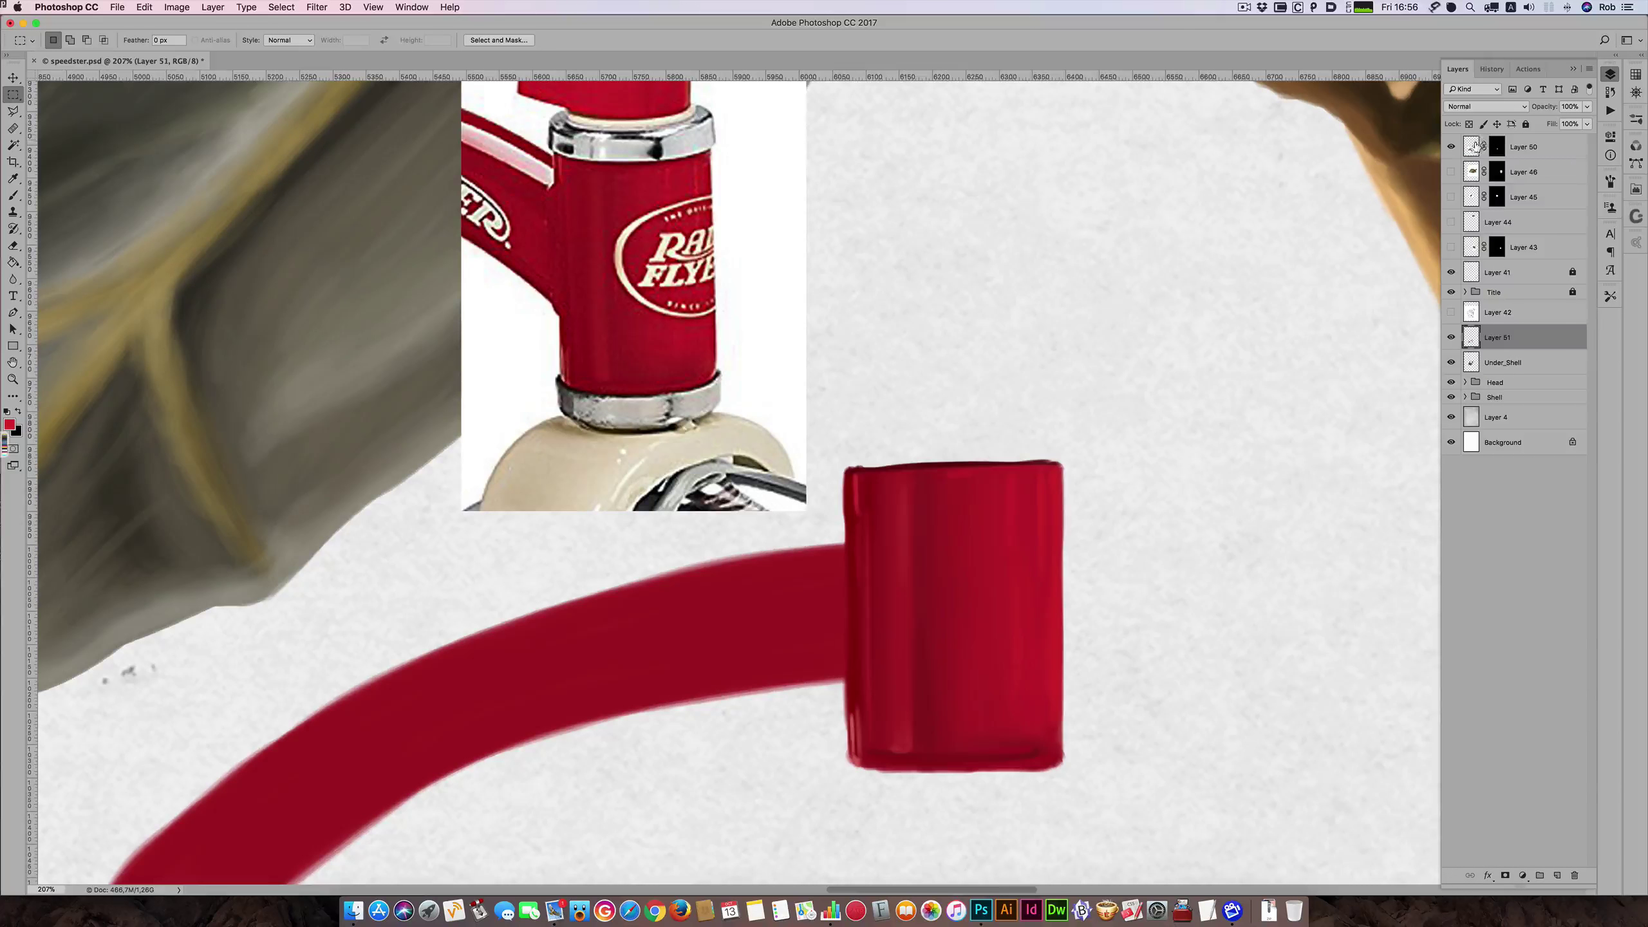
click(1476, 147)
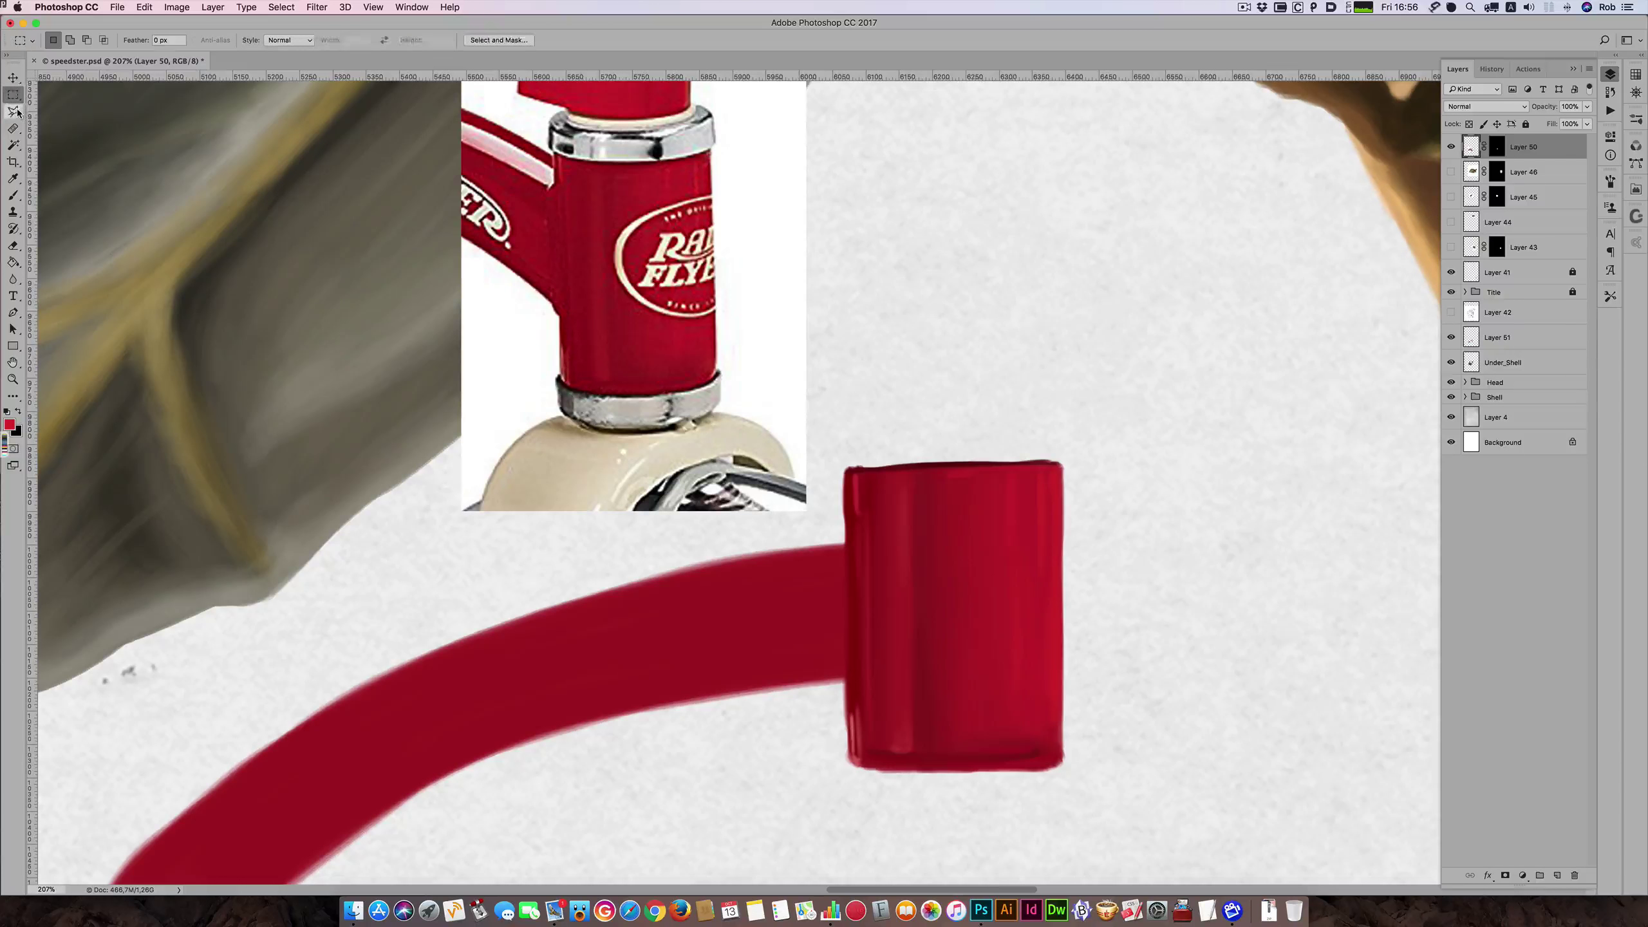
key(l)
click(611, 195)
click(723, 175)
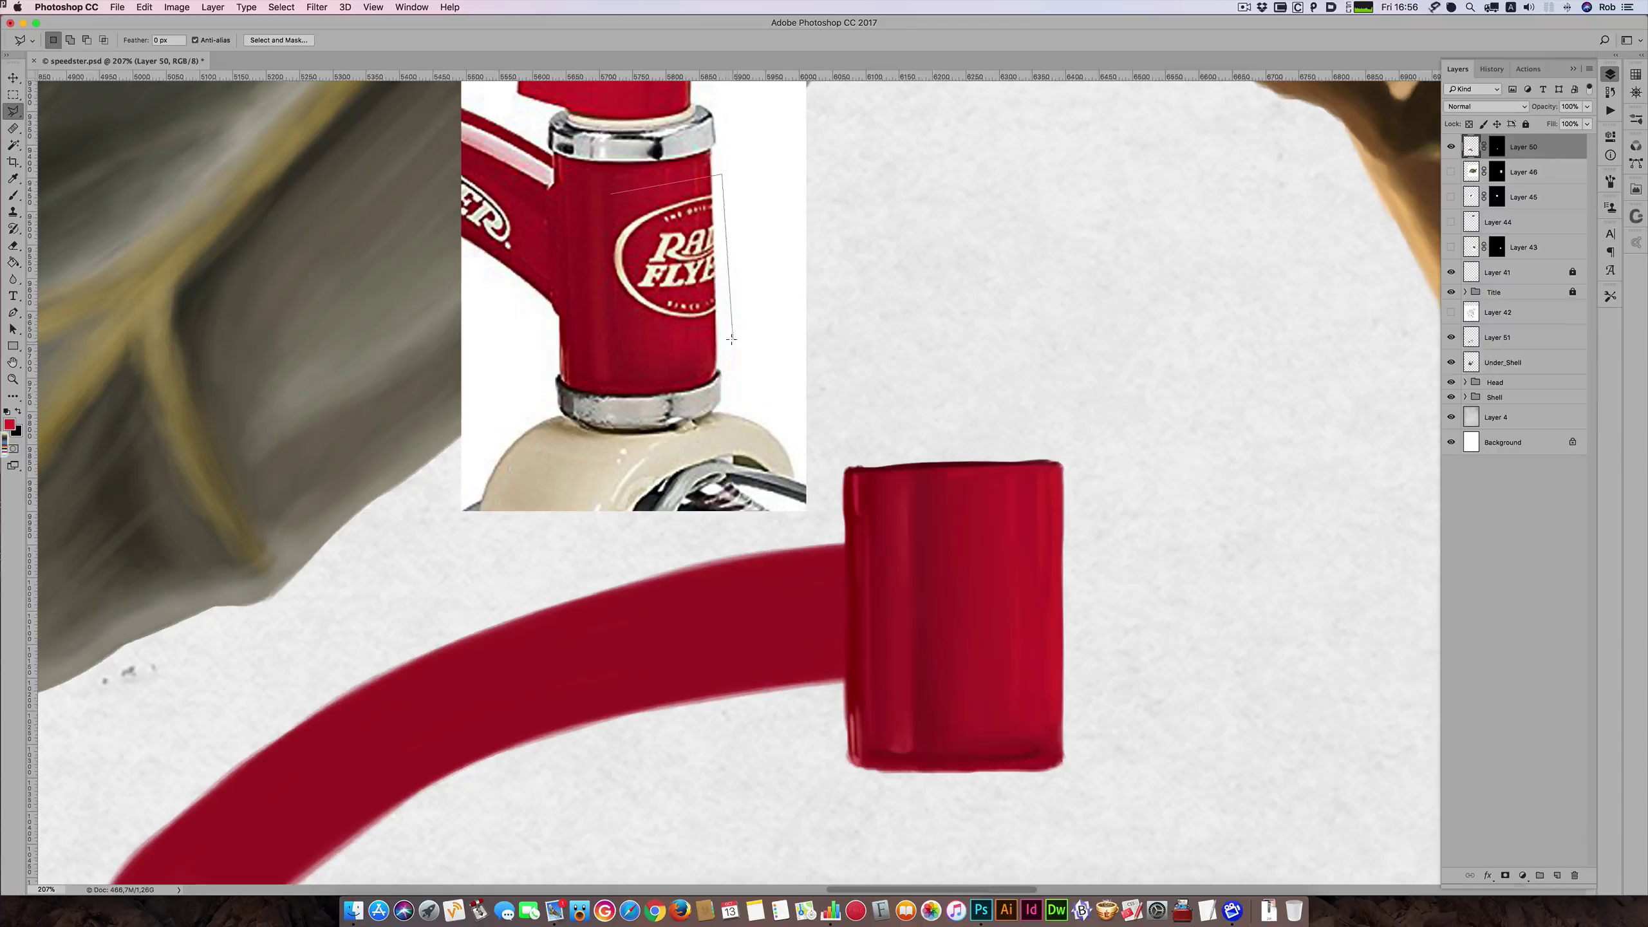
click(730, 336)
click(631, 342)
click(595, 244)
click(611, 195)
key(super+s)
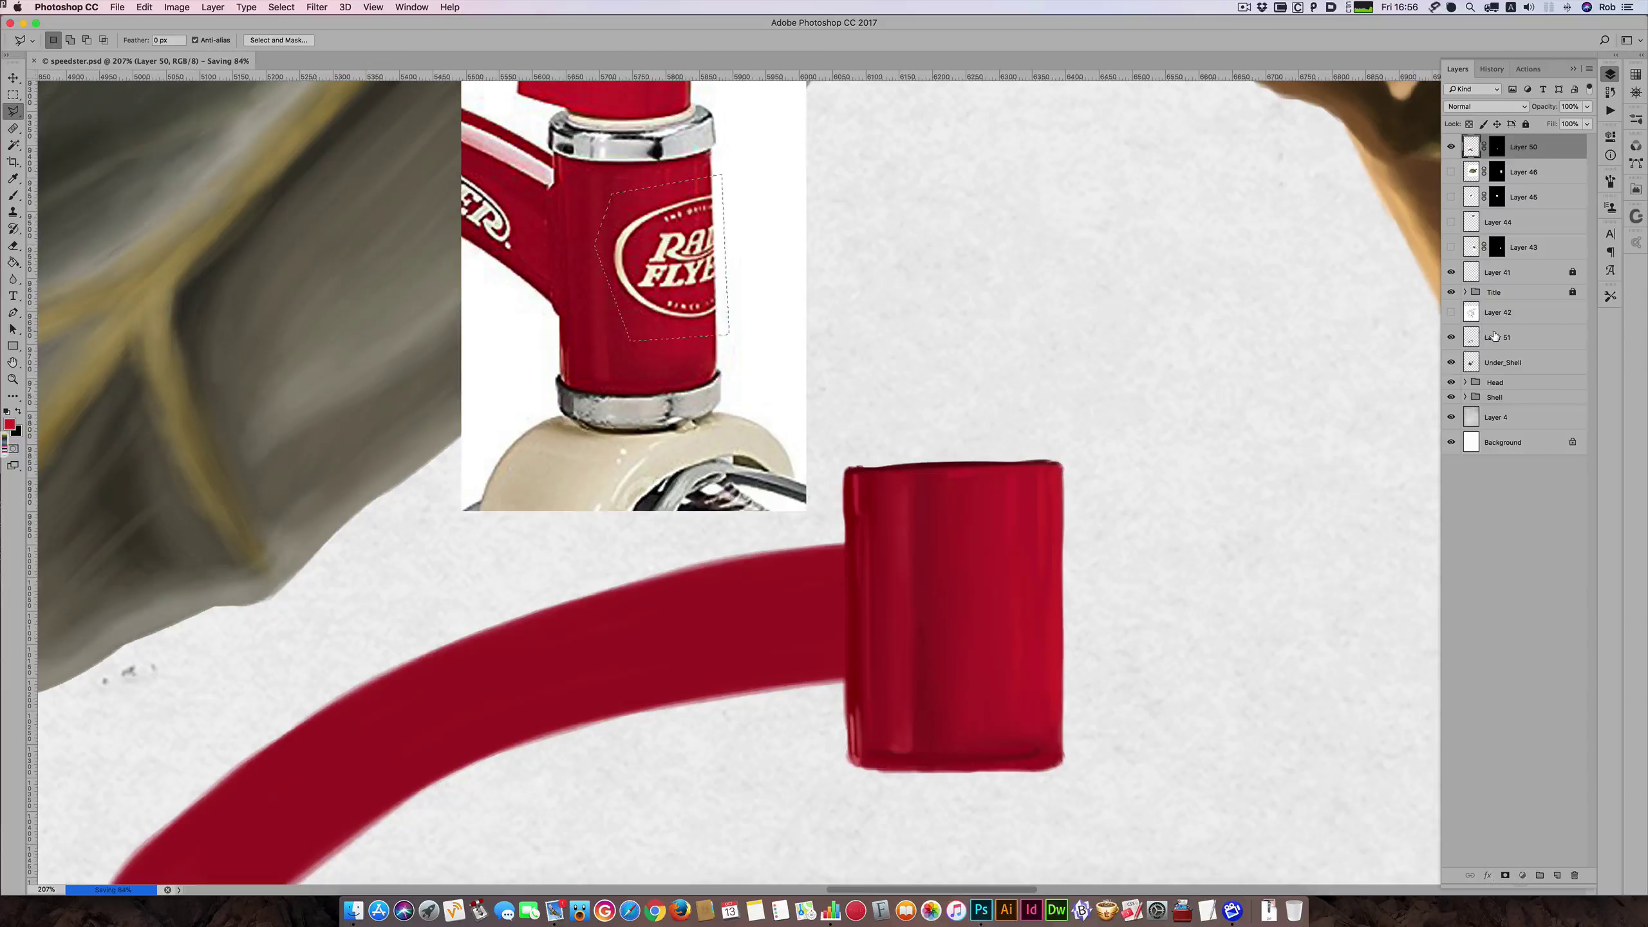
- Copy the selected logo from Layer 50 to a new layer and place it on the front of the painted head tube
key(super+v)
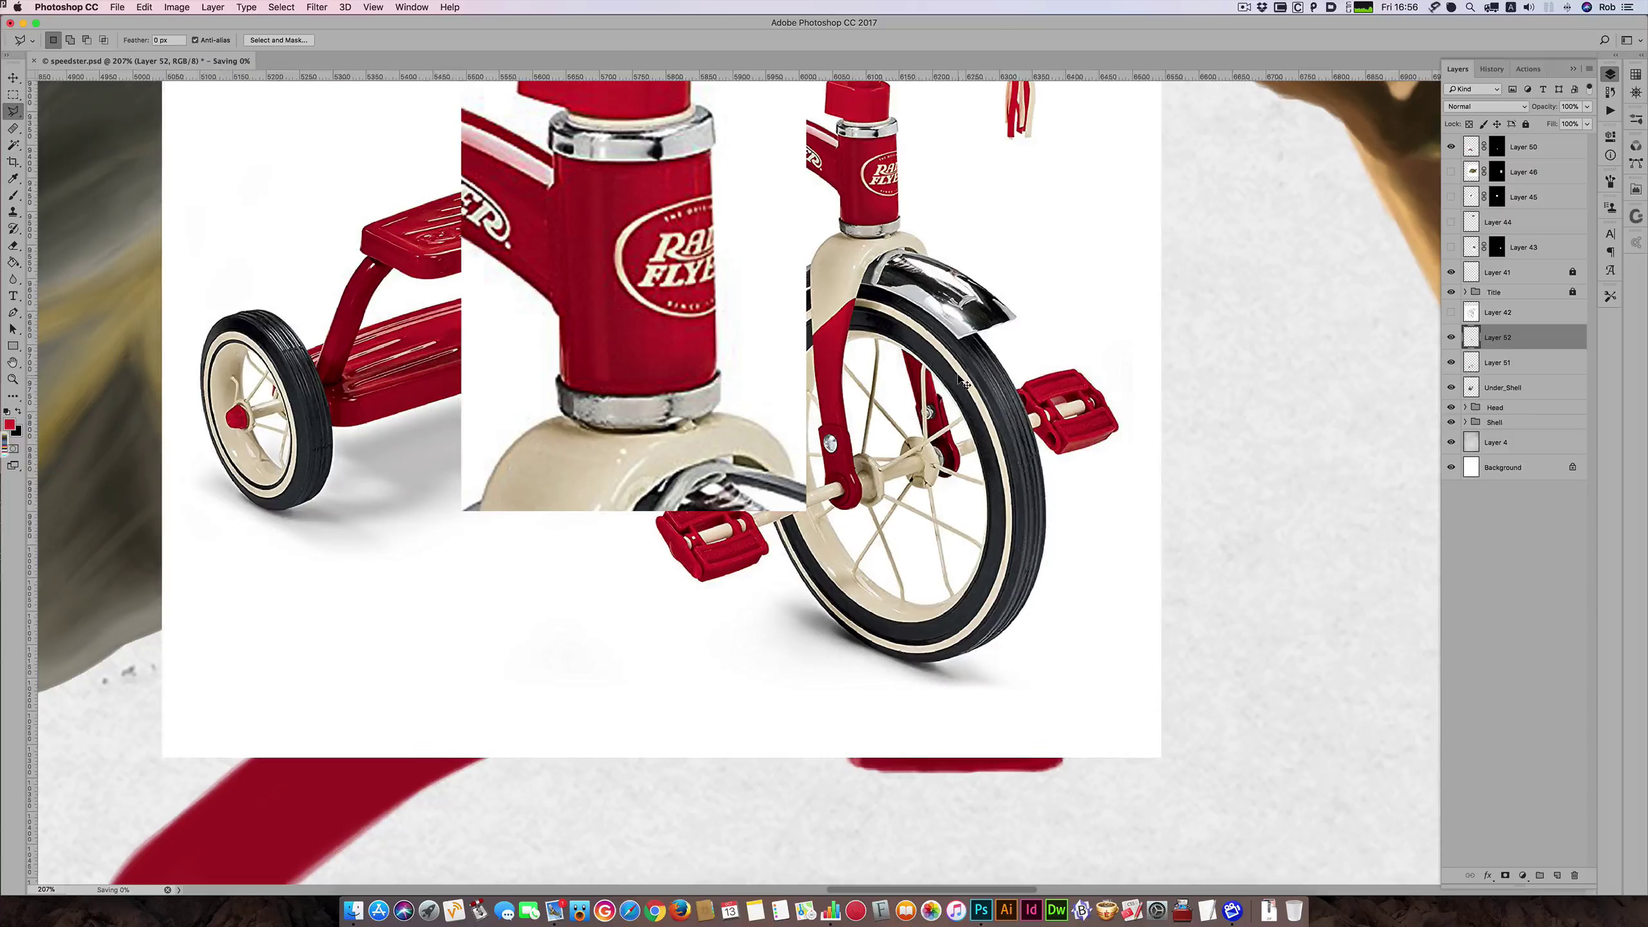
key(super+z)
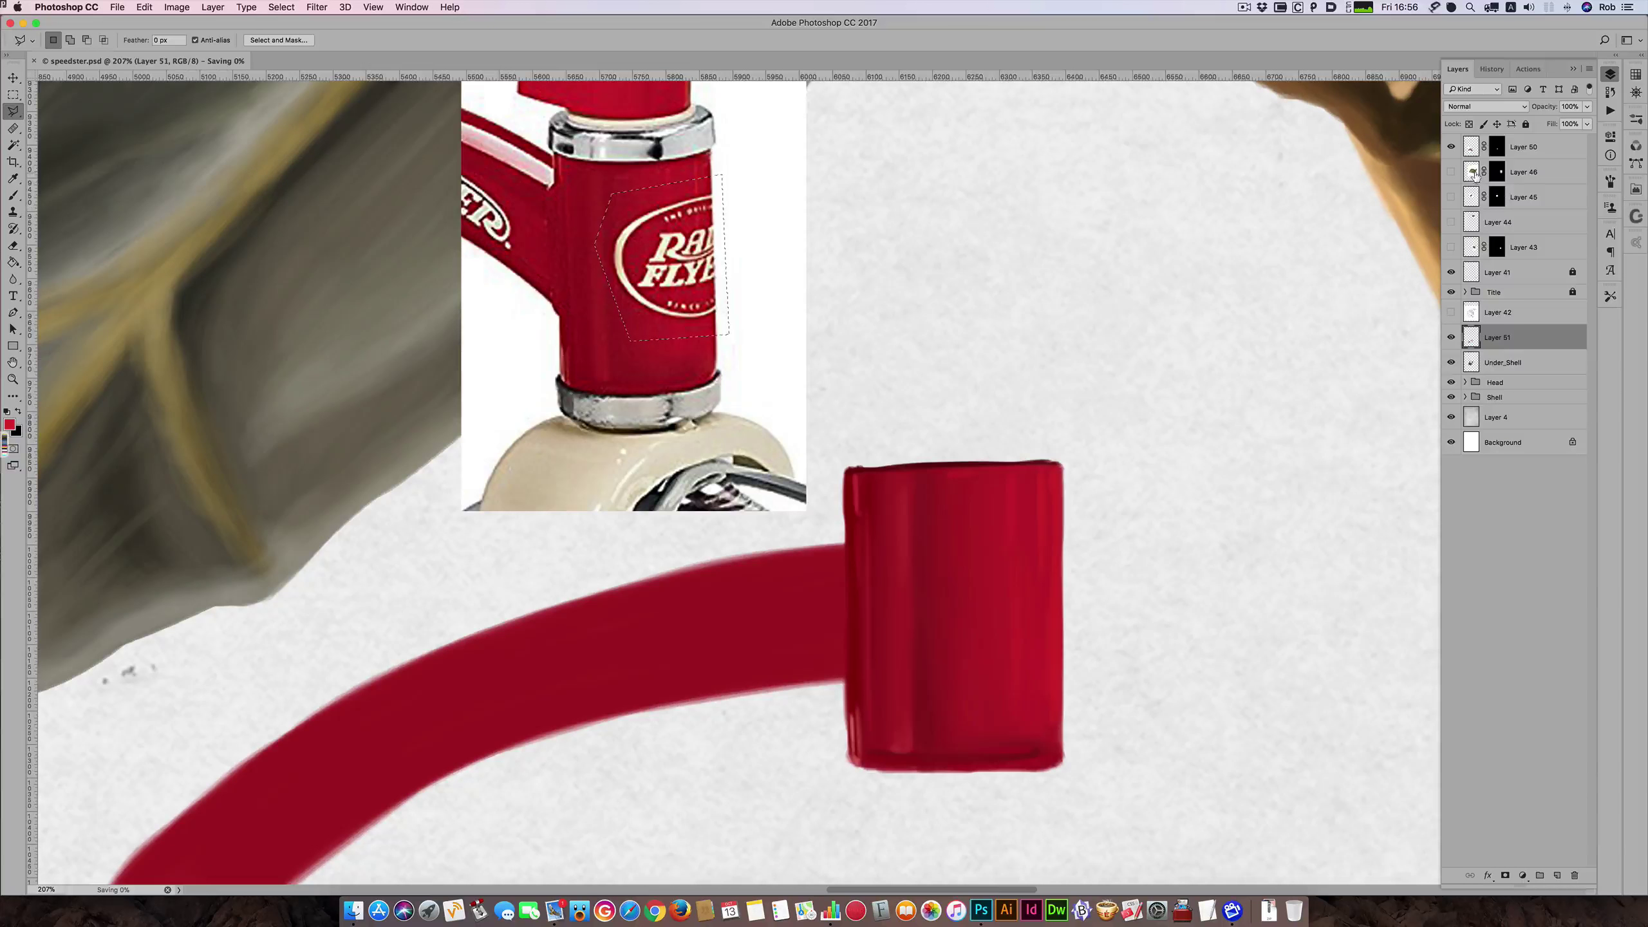
click(1470, 151)
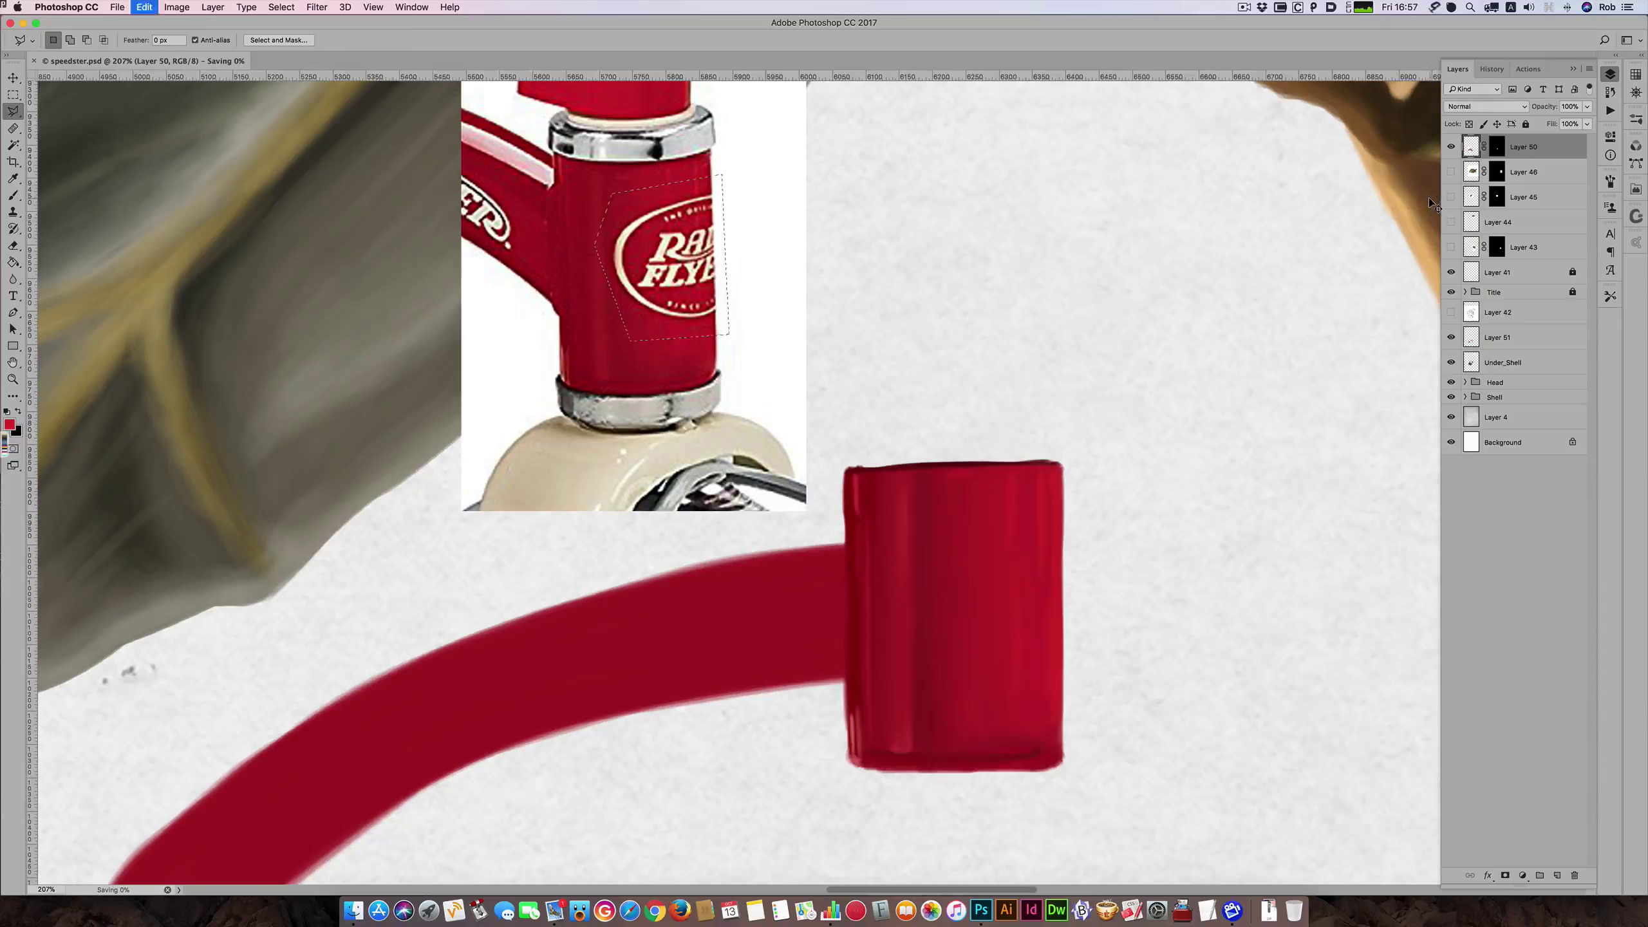
key(super+j)
drag(752, 316, 1045, 666)
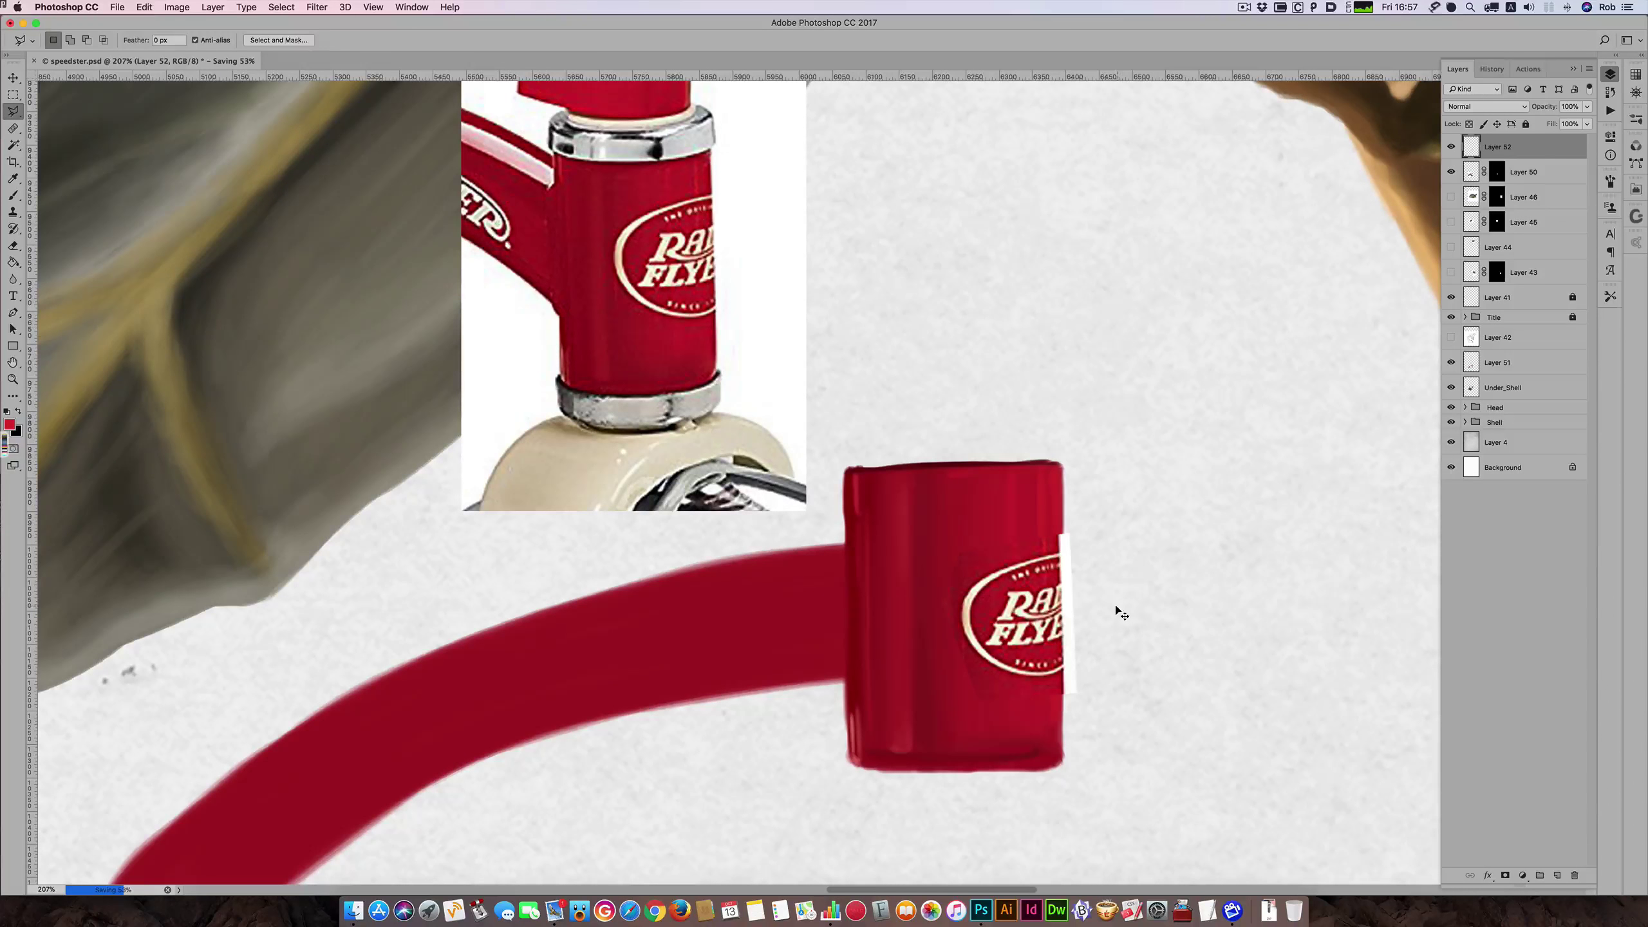
- Rotate the logo copy 2.17°, scale it to 134.12%, and position it against the head tube's front edge
key(super+t)
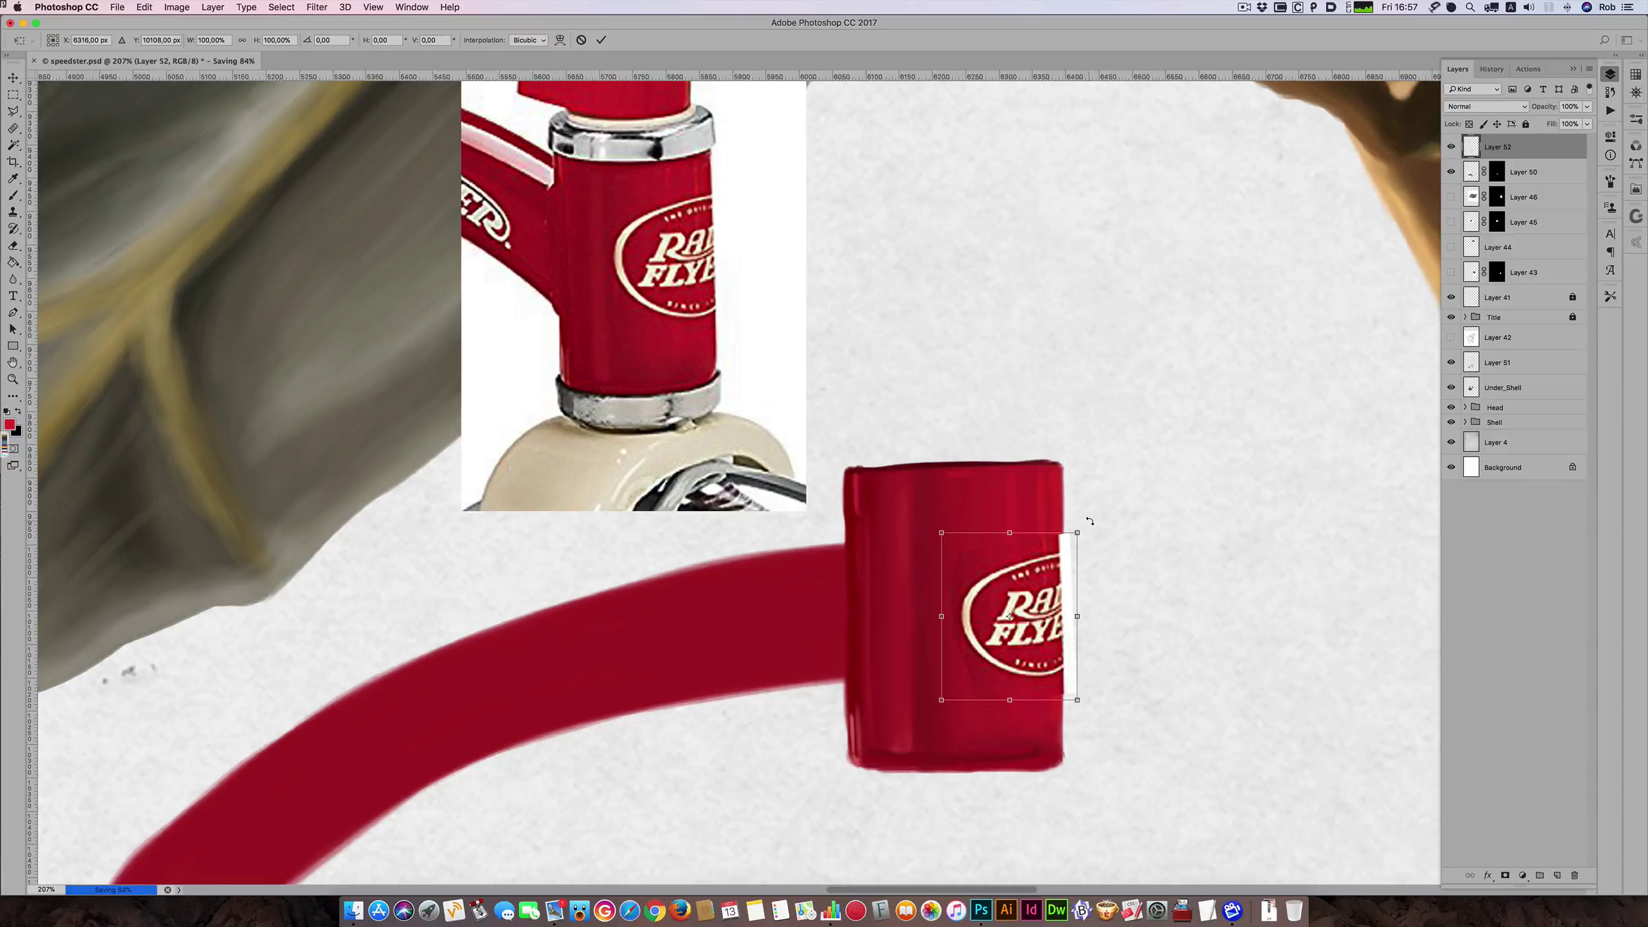
drag(1090, 521, 1093, 524)
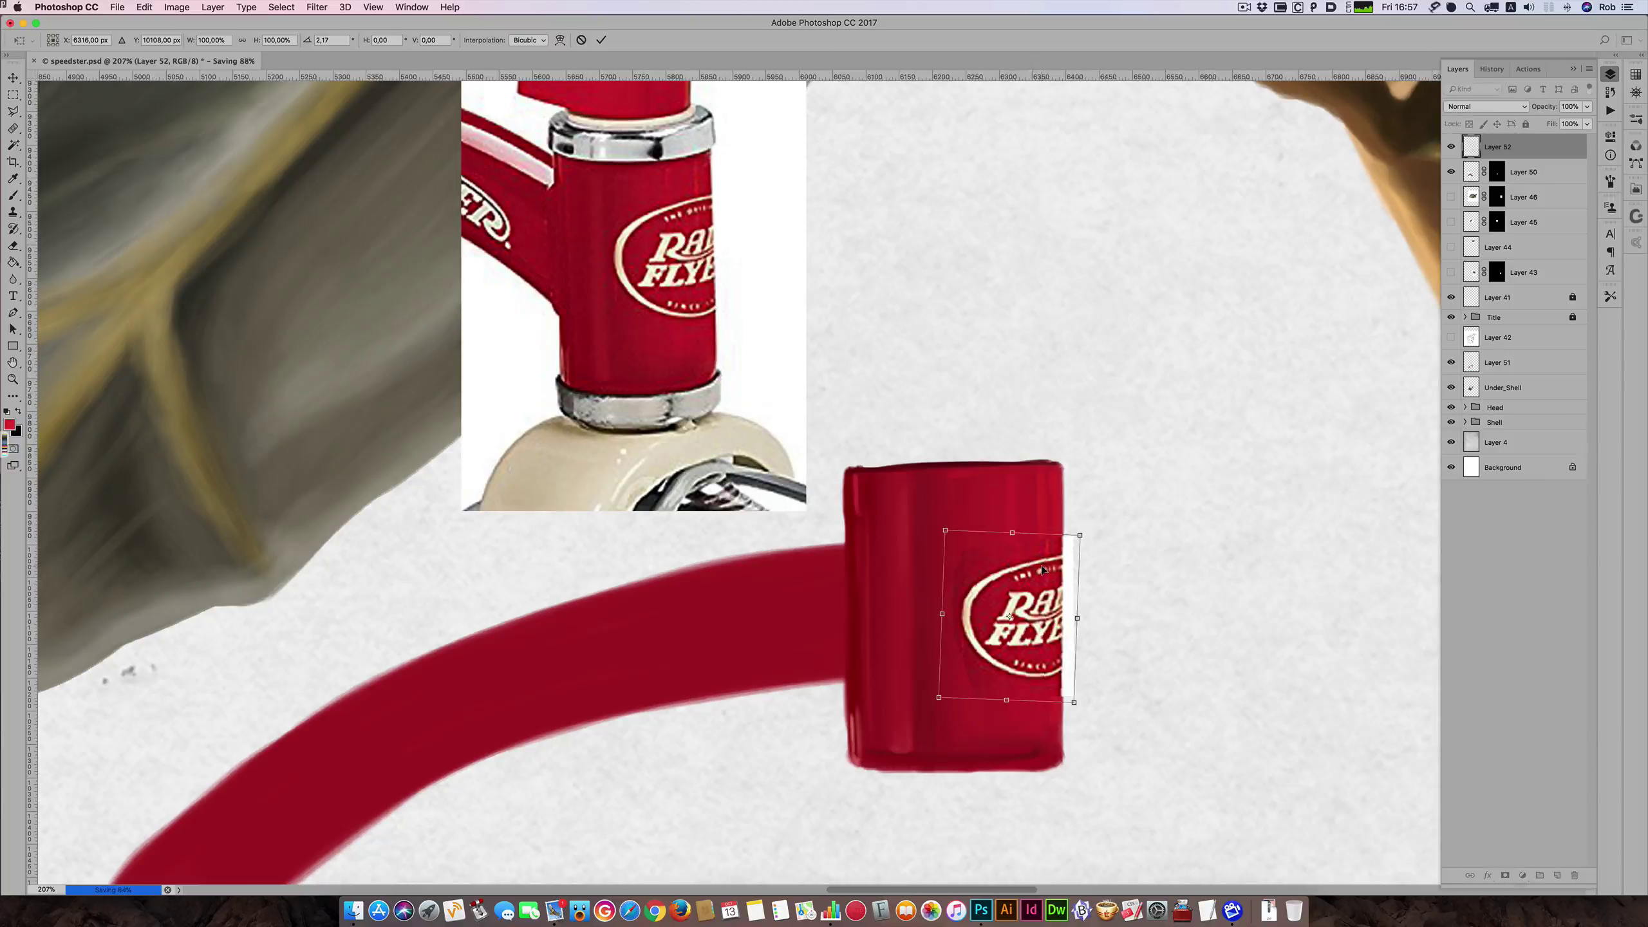
drag(1040, 572, 1043, 568)
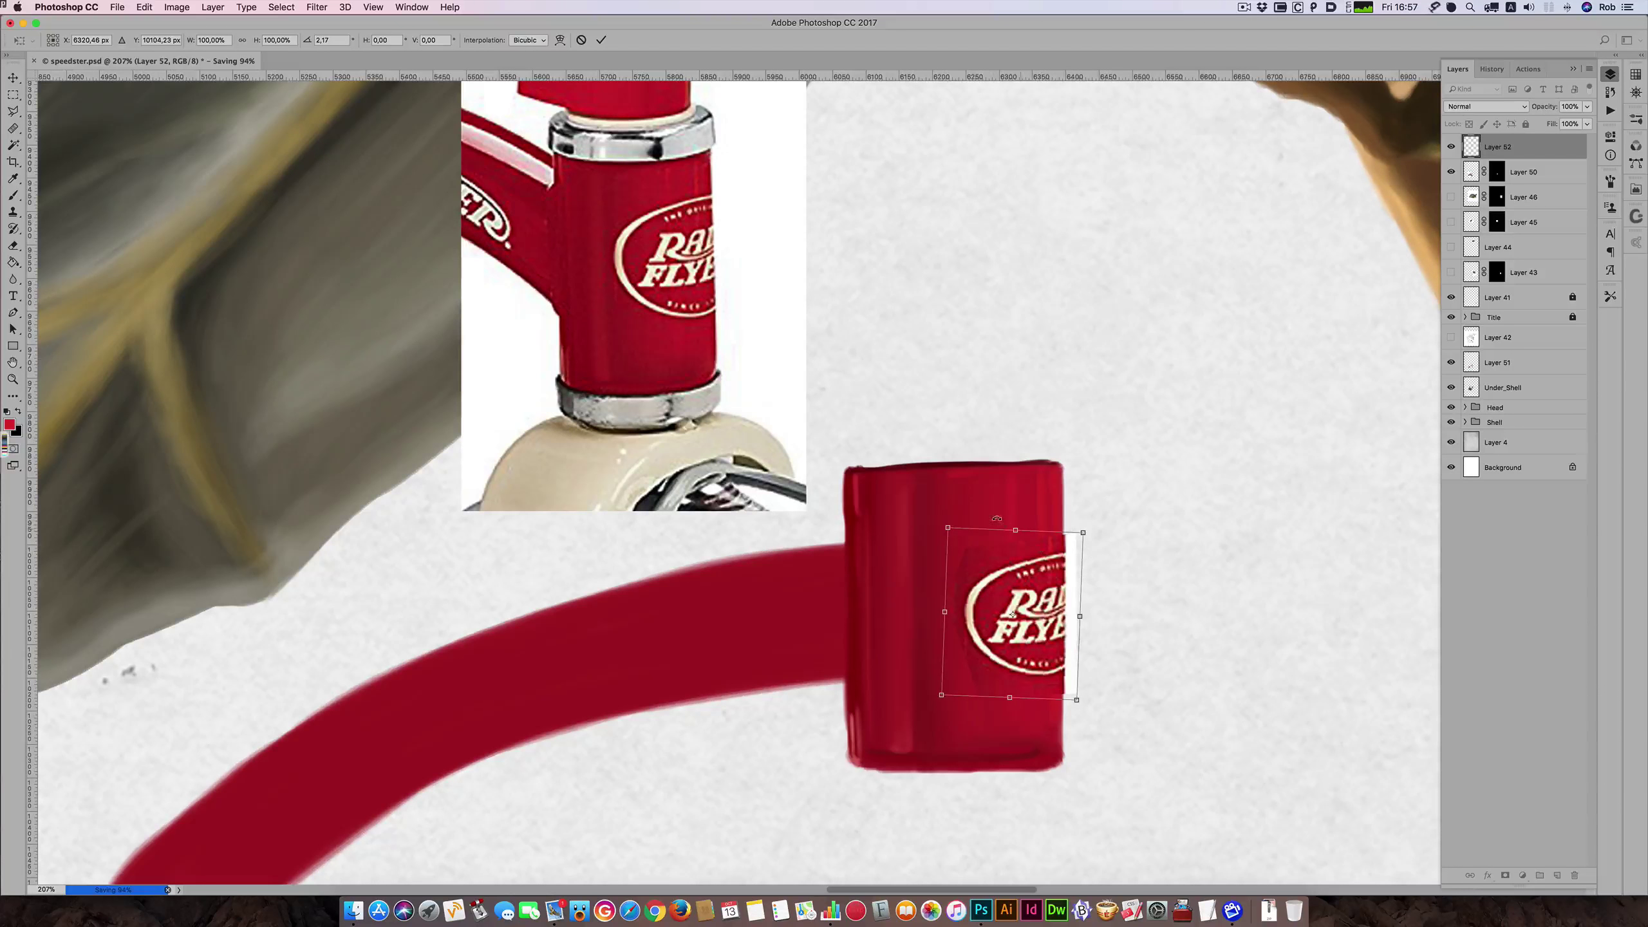
drag(942, 523, 902, 469)
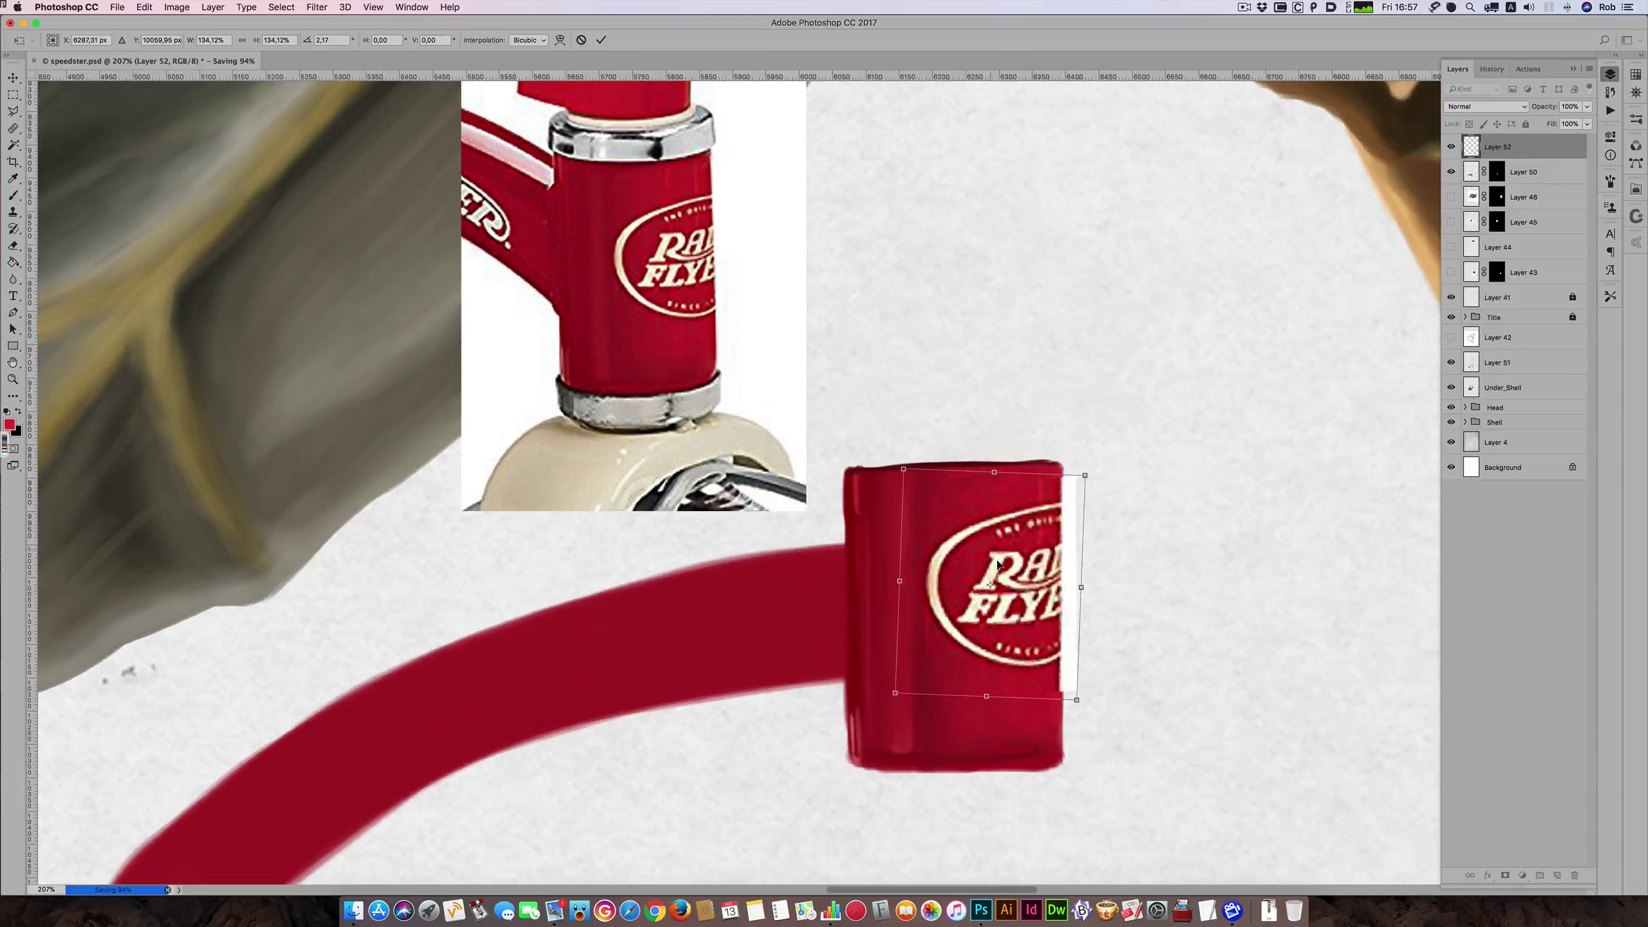
drag(996, 571, 998, 587)
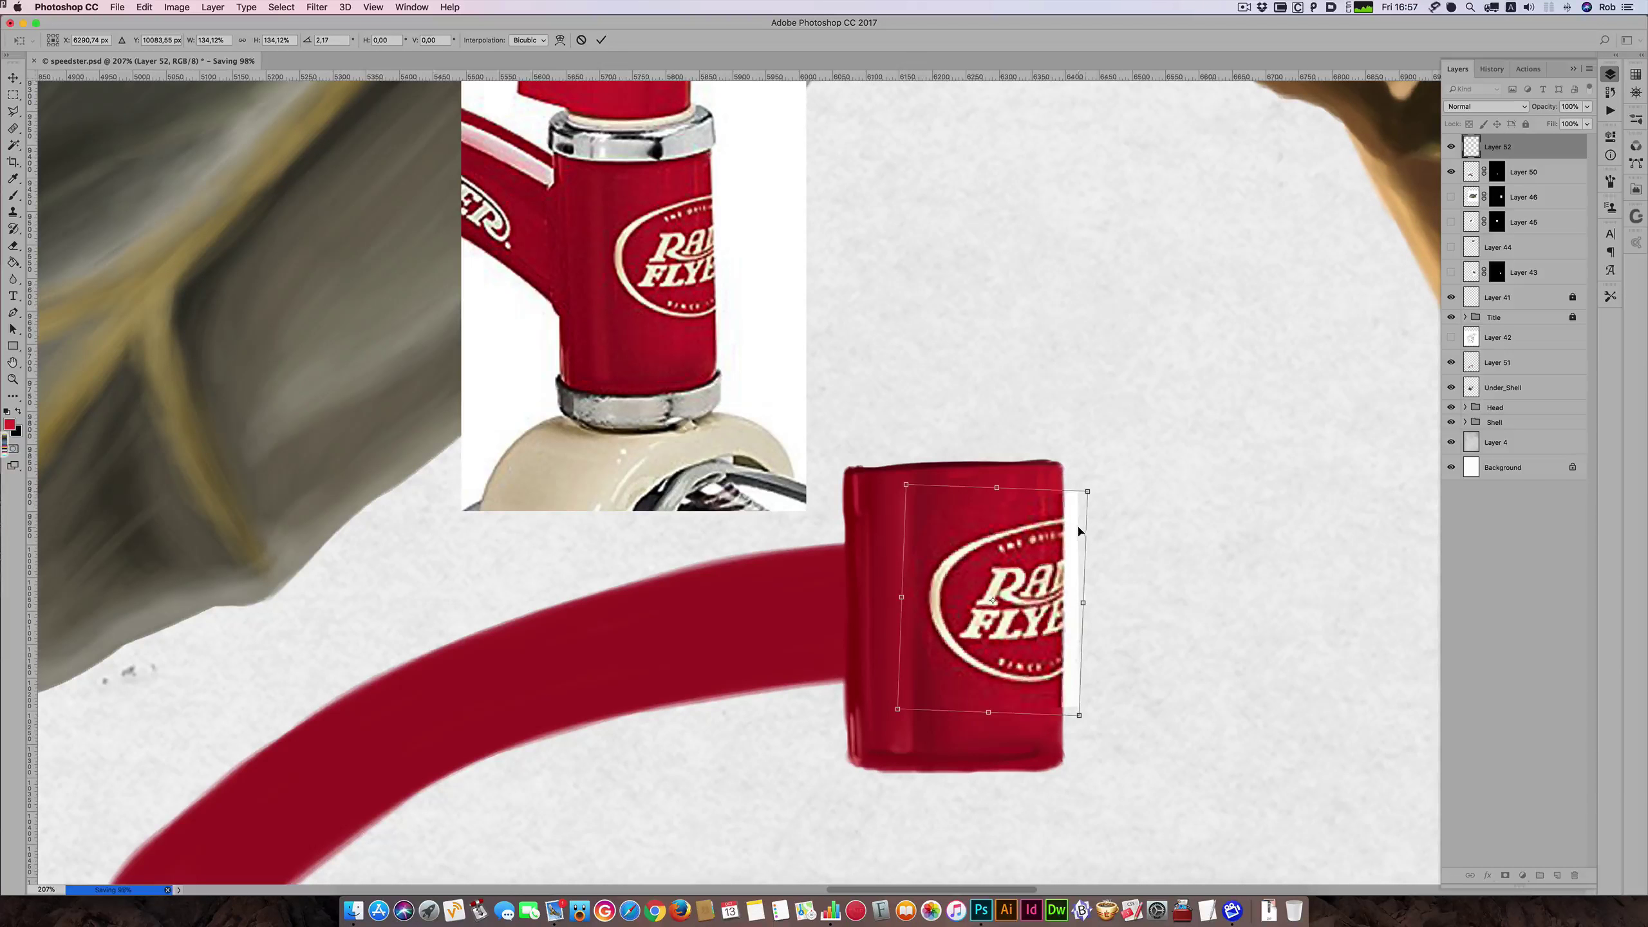
- Warp the logo copy so its upper and lower curves follow the roundness of the head tube, and apply the transform
right_click(1008, 636)
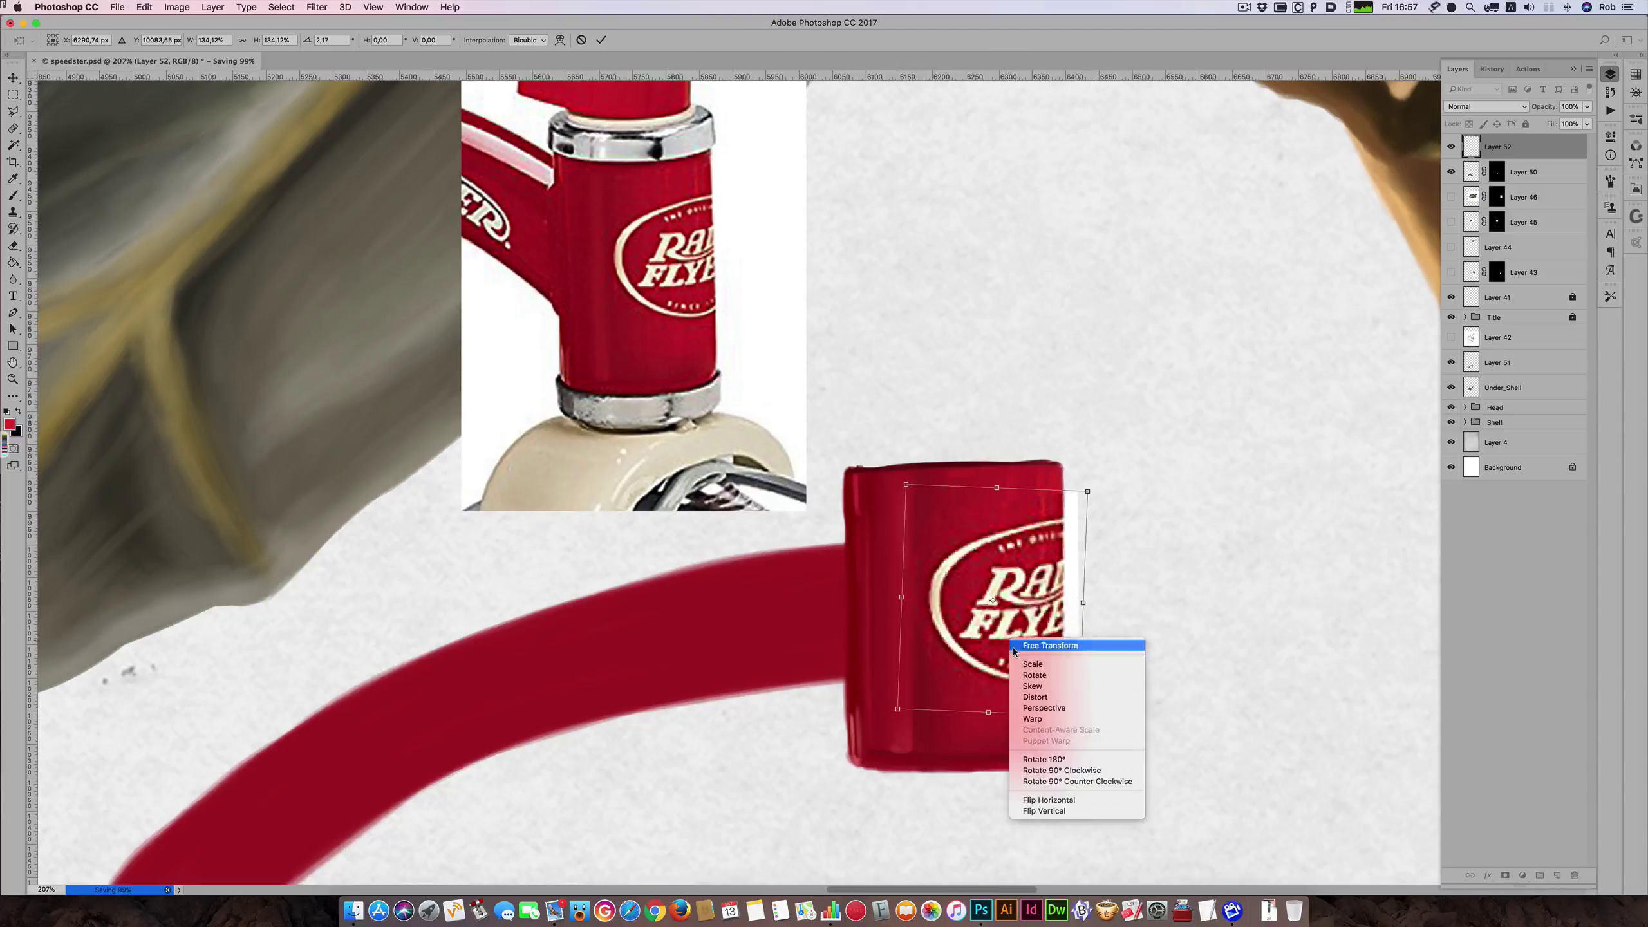
click(1064, 720)
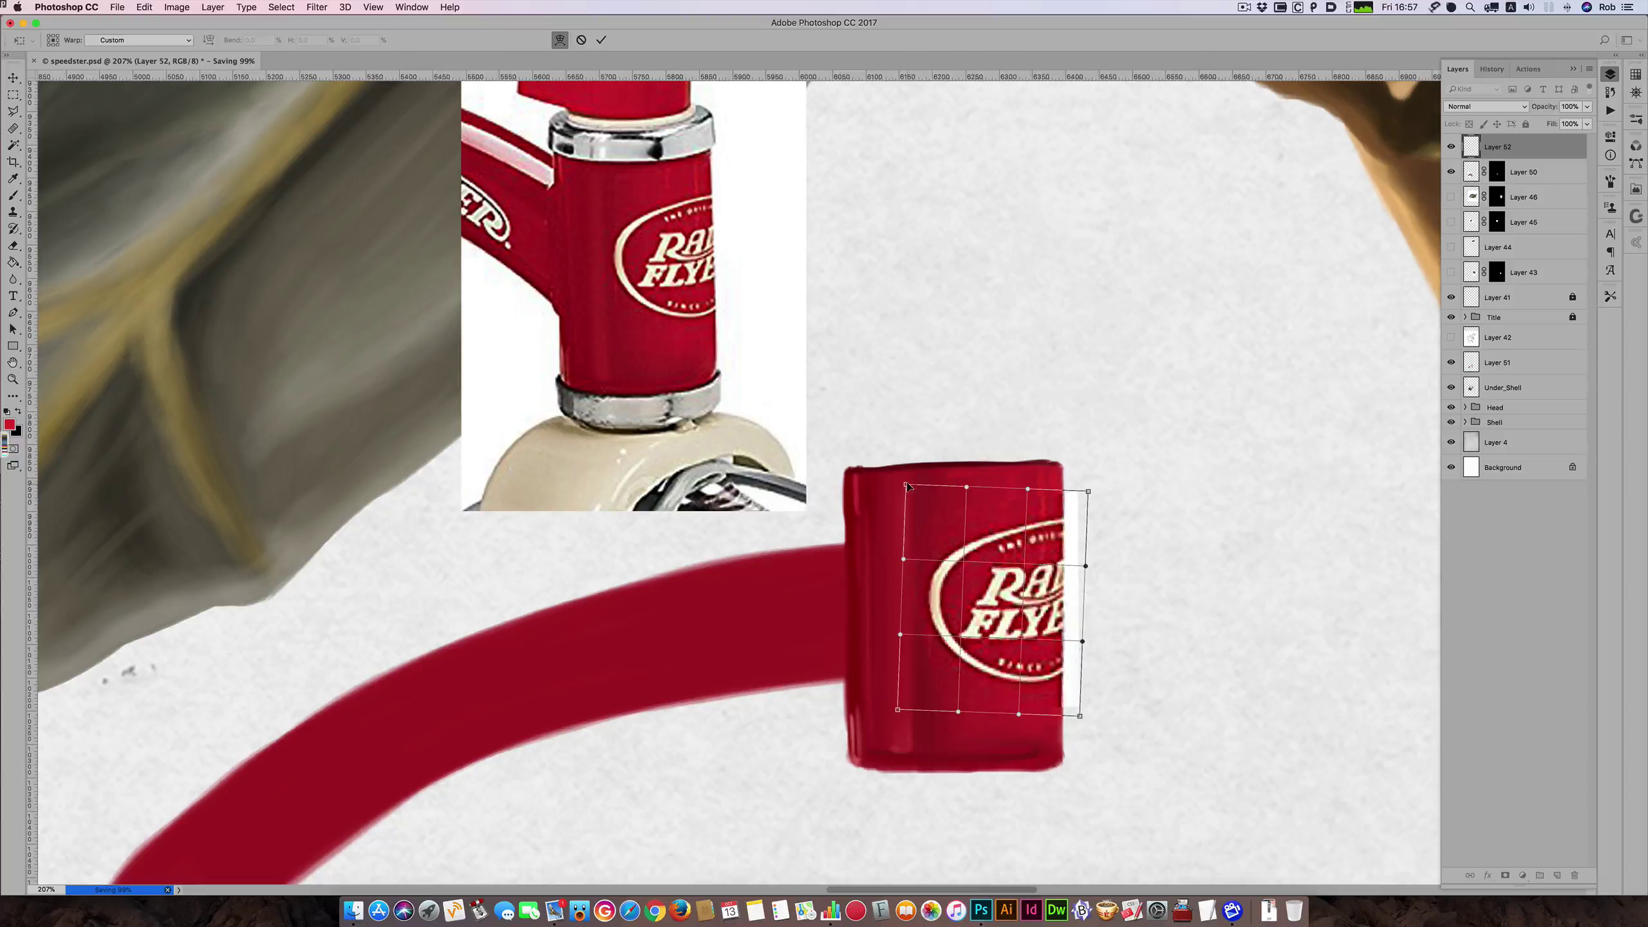
drag(906, 484, 908, 473)
drag(1027, 488, 964, 453)
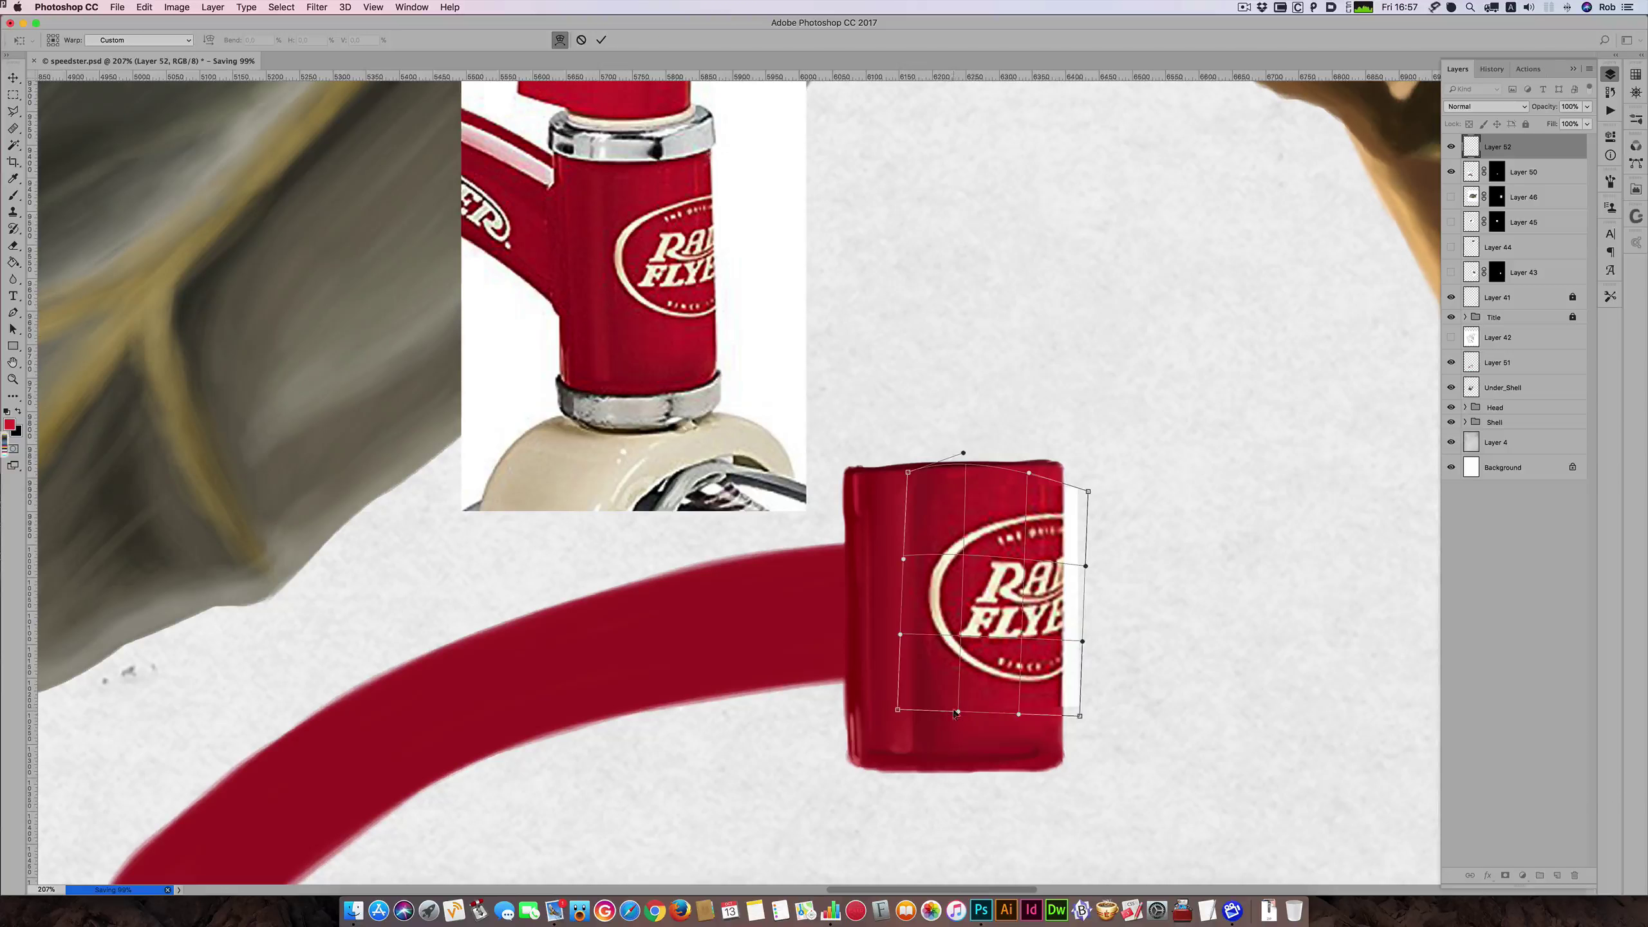
drag(901, 636, 904, 549)
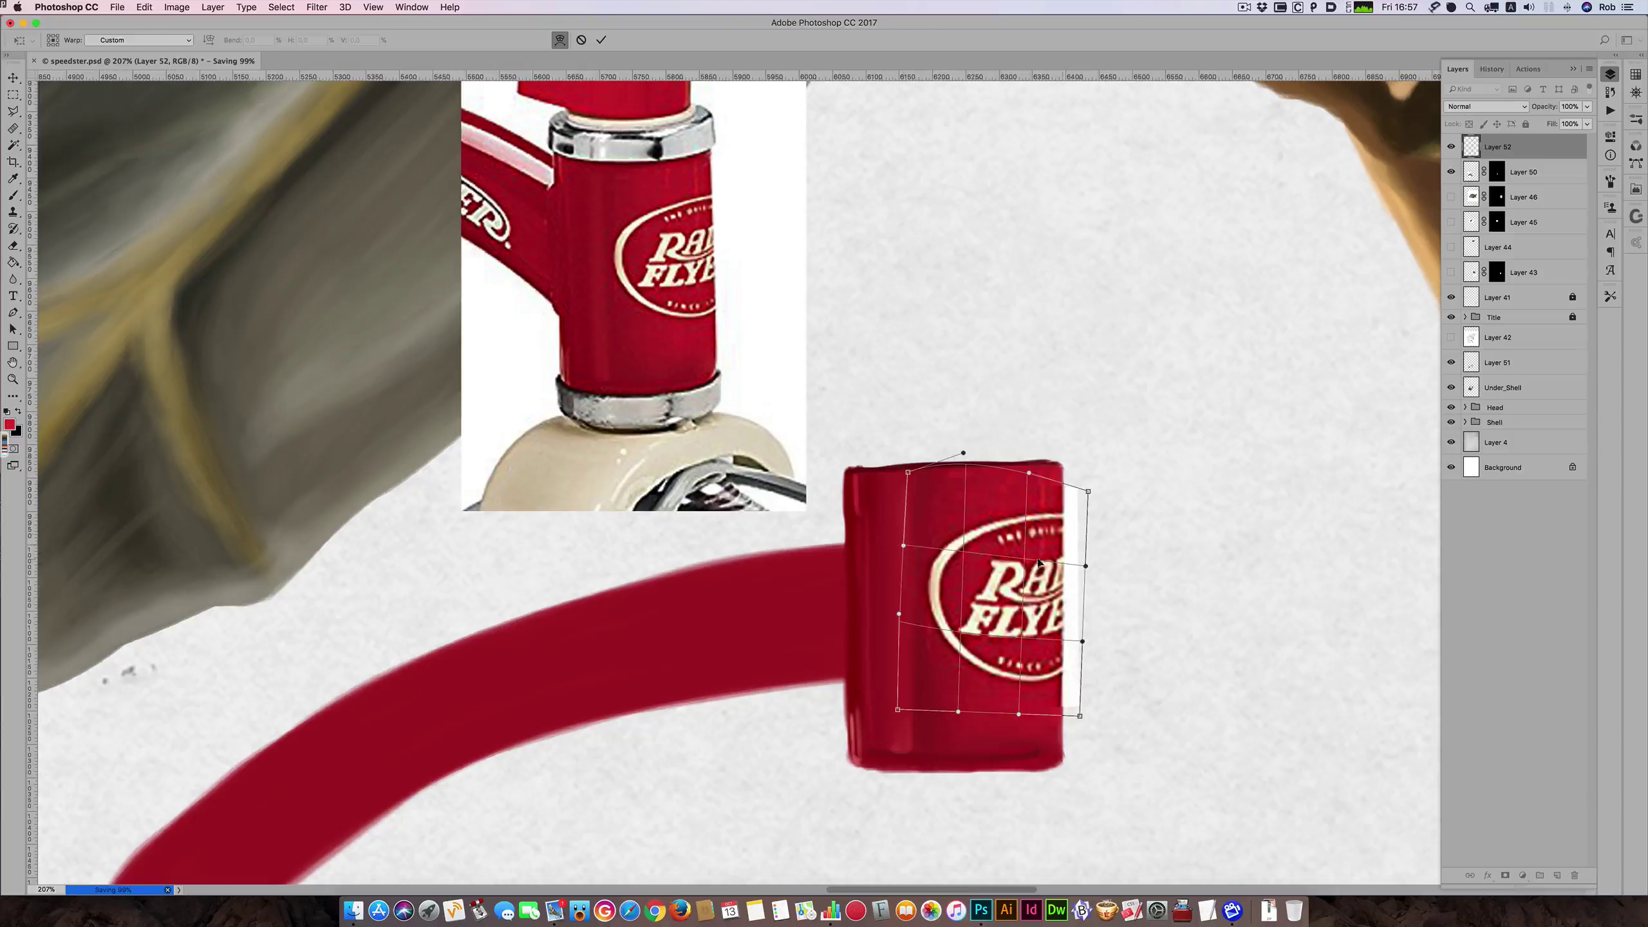
drag(1034, 562, 1024, 549)
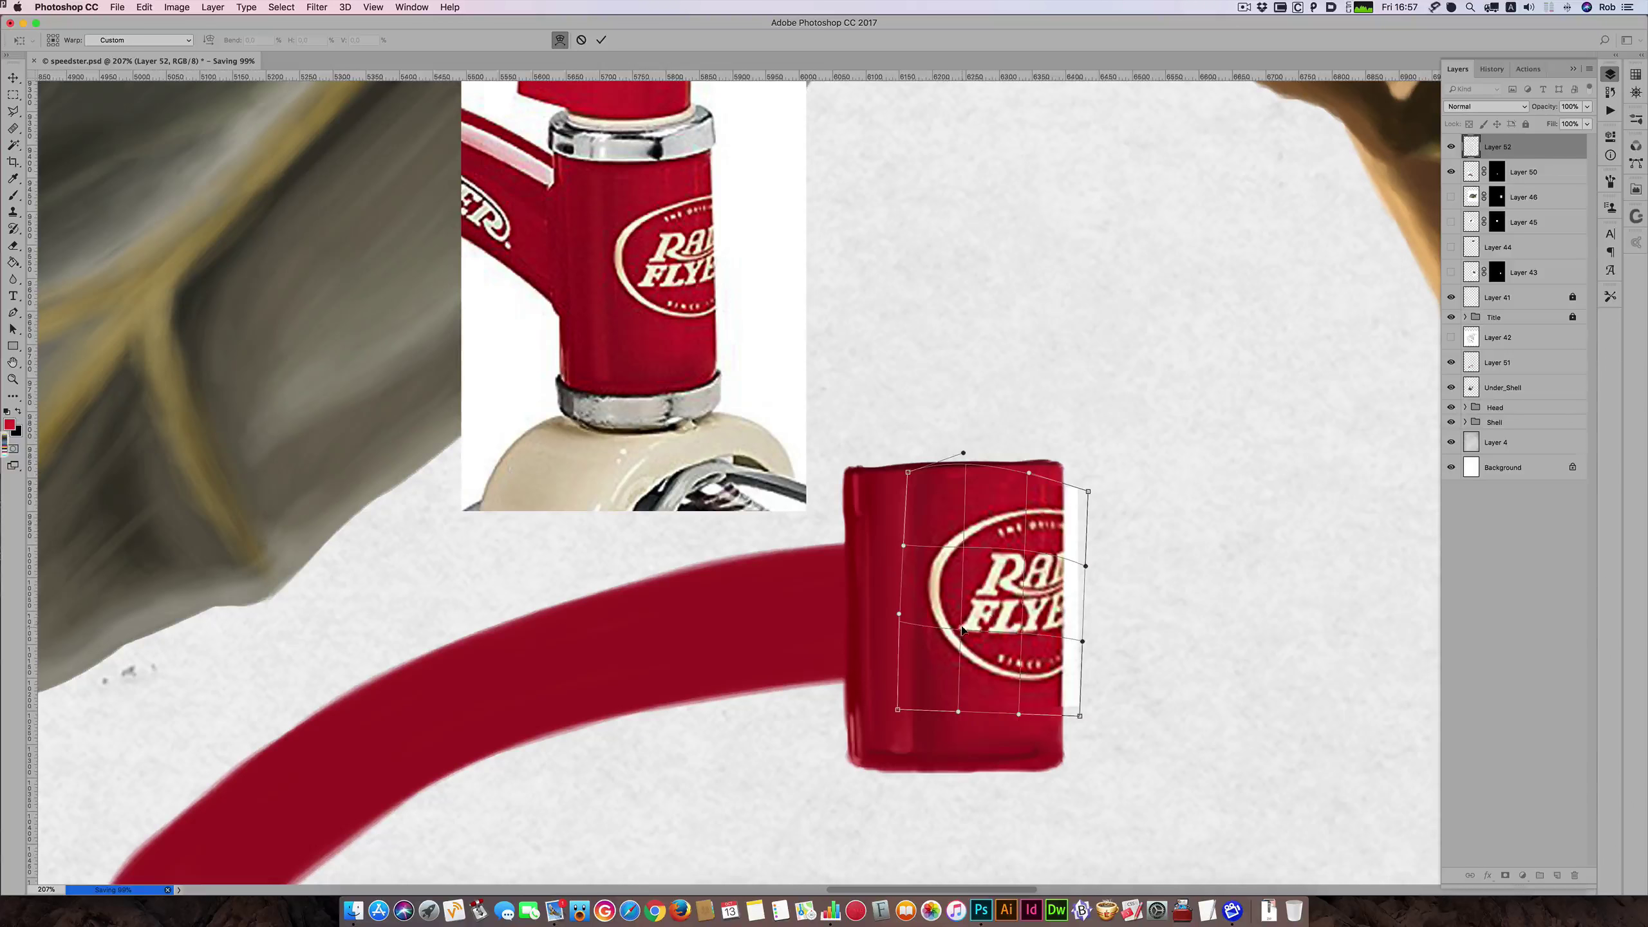
drag(963, 626, 960, 622)
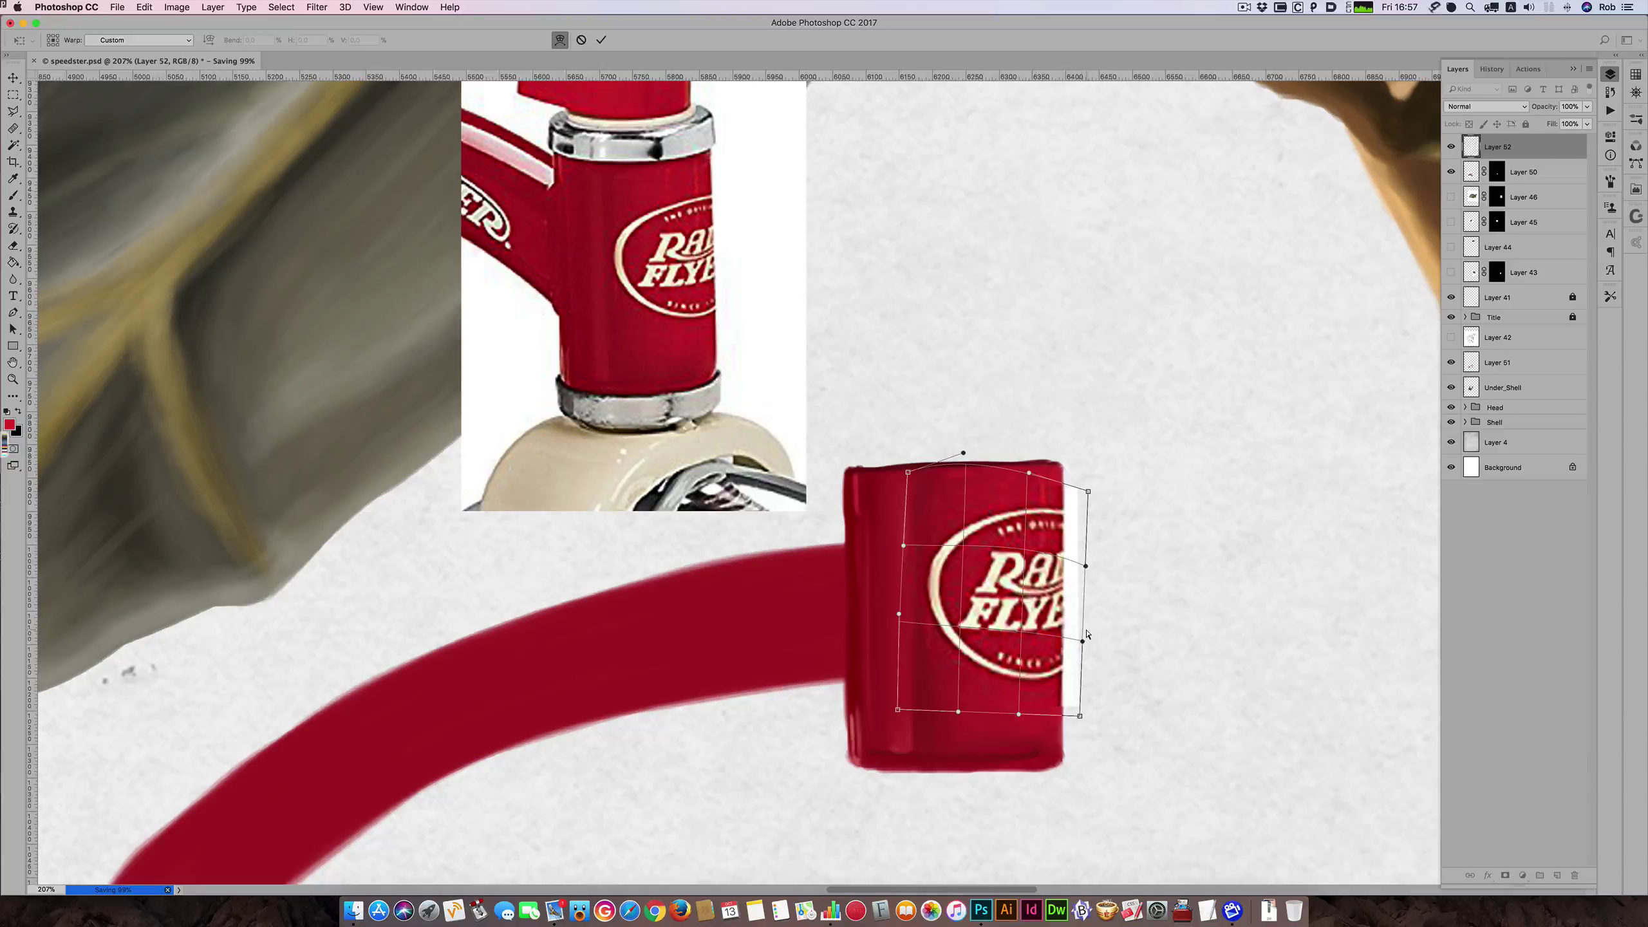
drag(1082, 720, 1085, 720)
drag(1021, 714, 1084, 702)
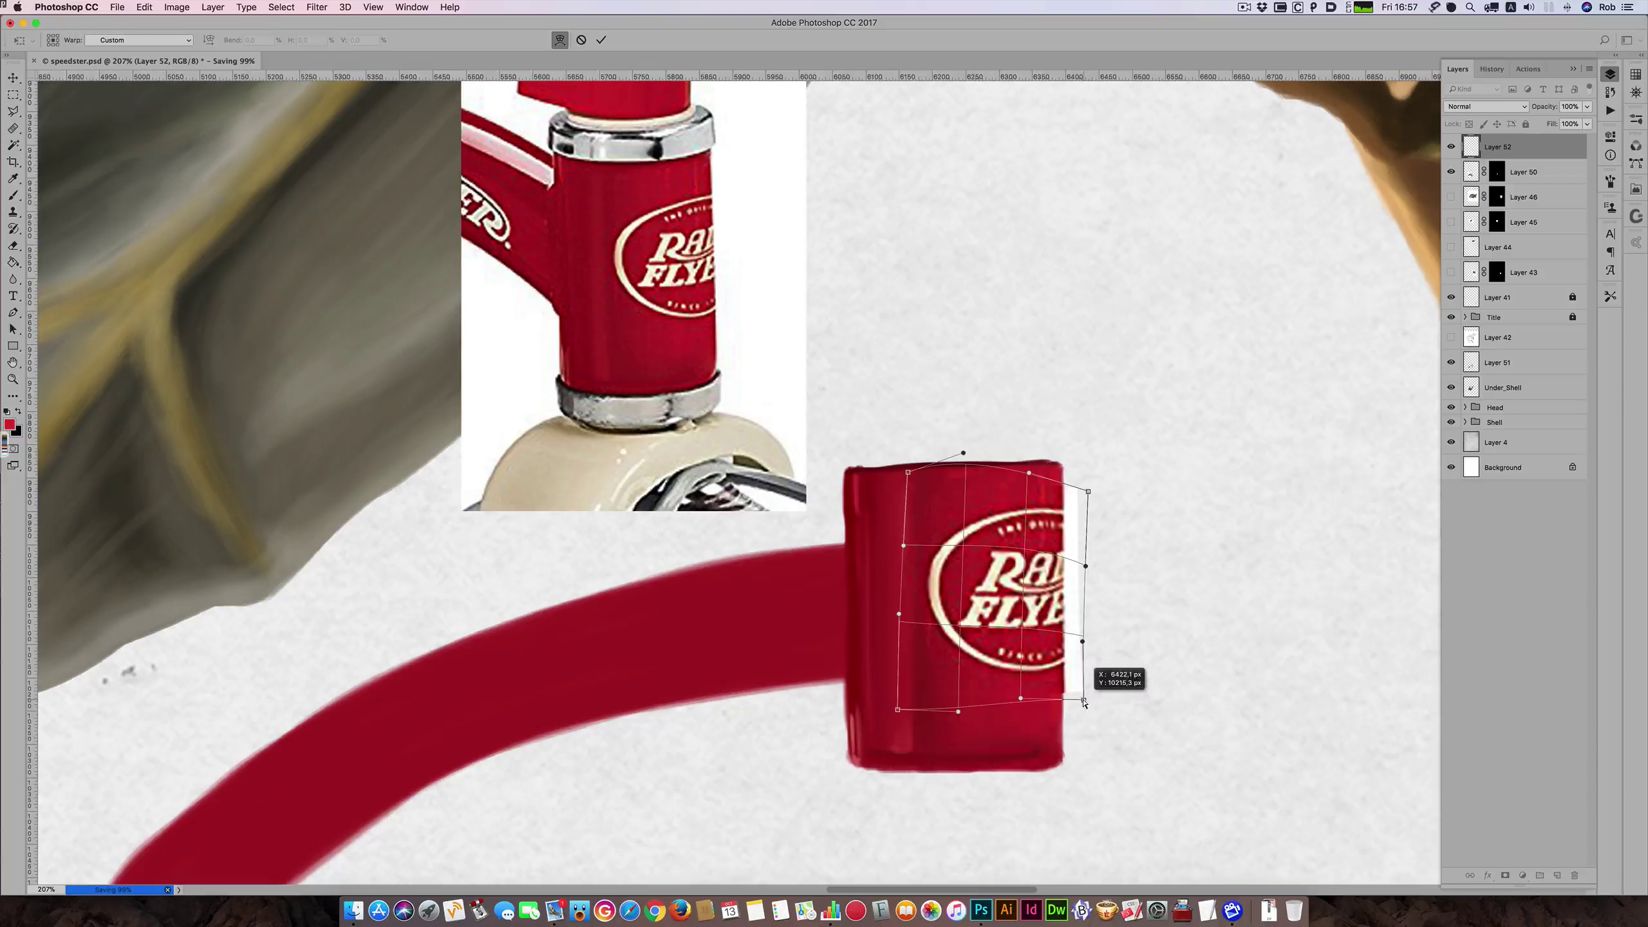
drag(1084, 702, 1084, 701)
key(Return)
- Move the logo layer down the layer stack to directly above Layer 51
key(l)
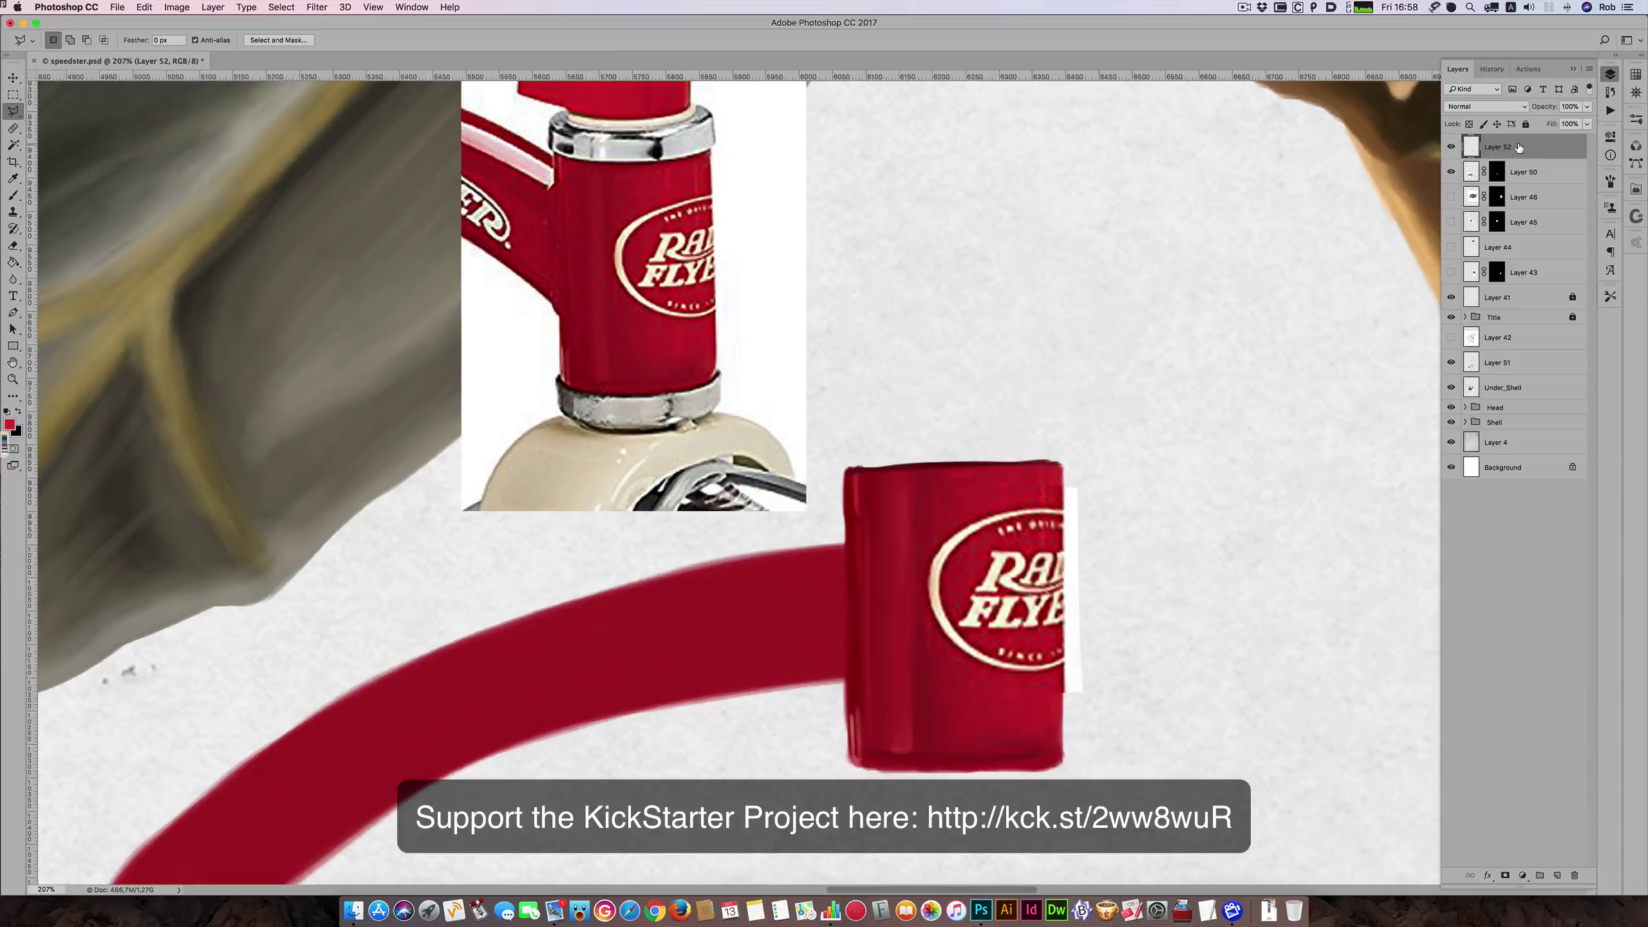
drag(1516, 146, 1531, 350)
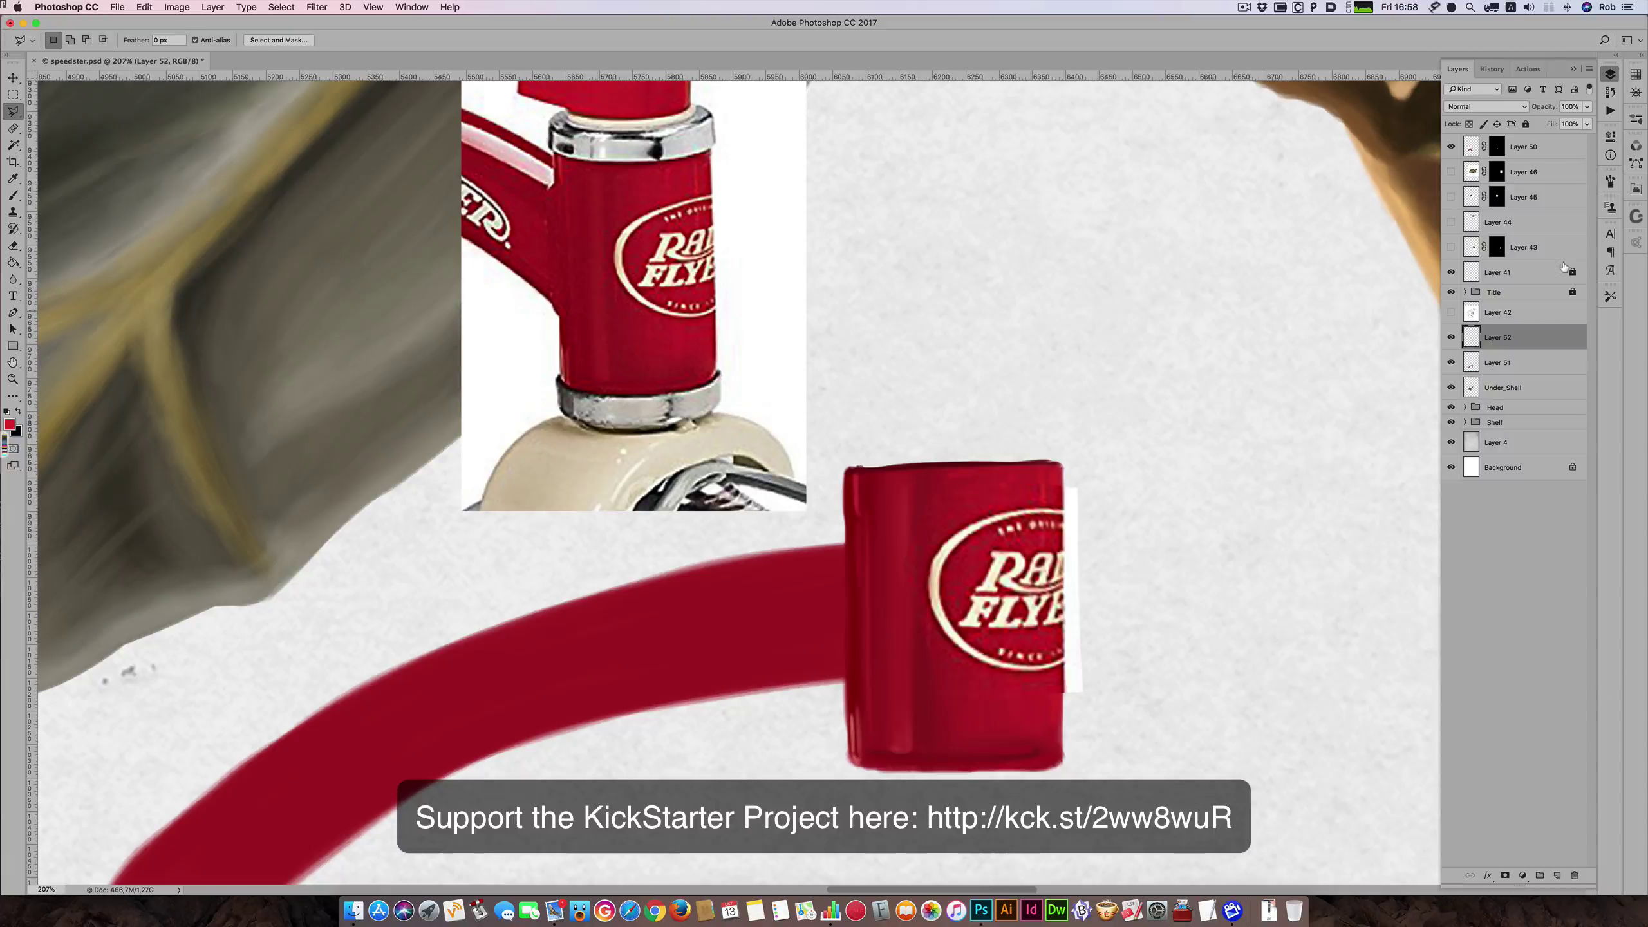
- Lower the logo layer's fill to 13% and add a new layer directly above Layer 51
click(1588, 124)
drag(1588, 139, 1536, 140)
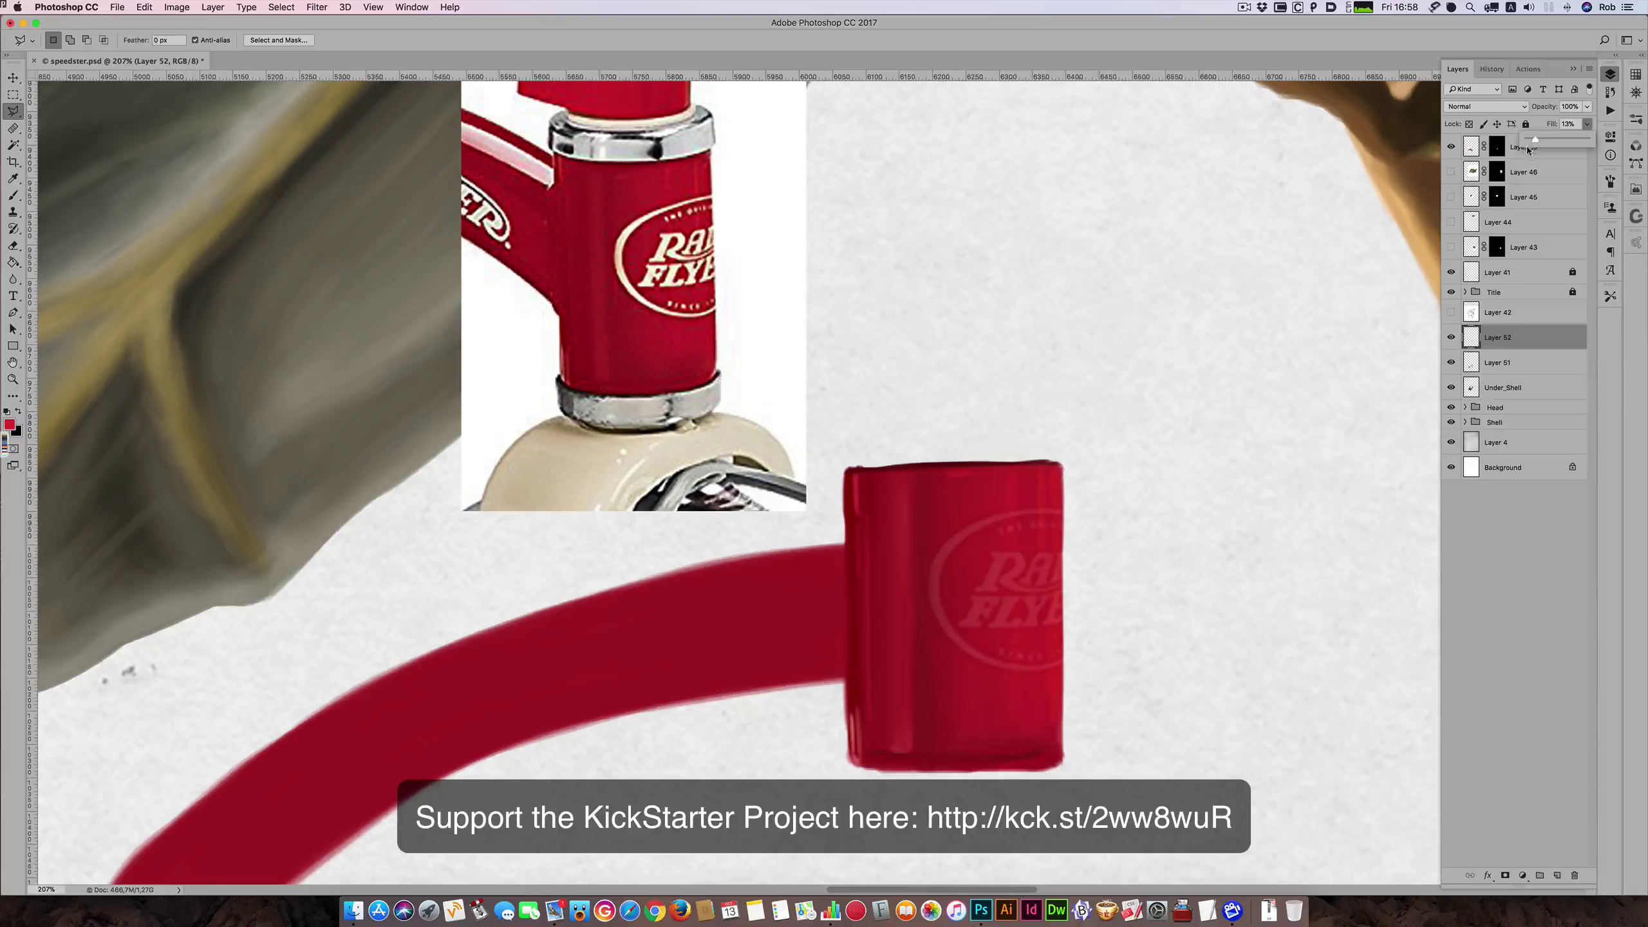
click(1512, 363)
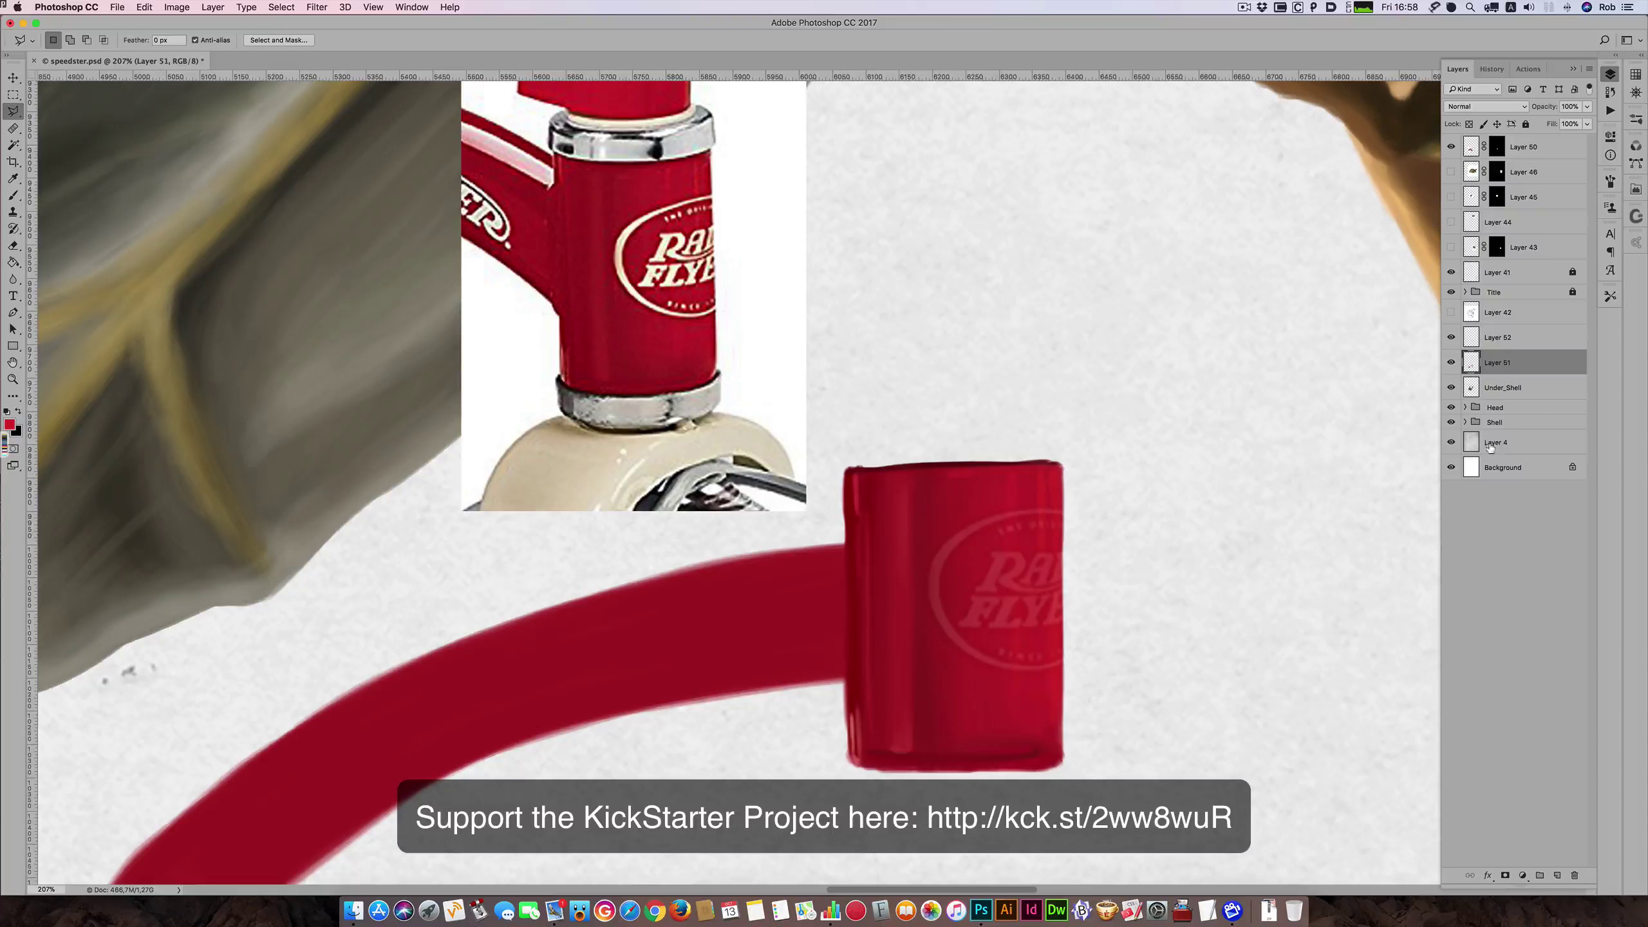
click(1558, 876)
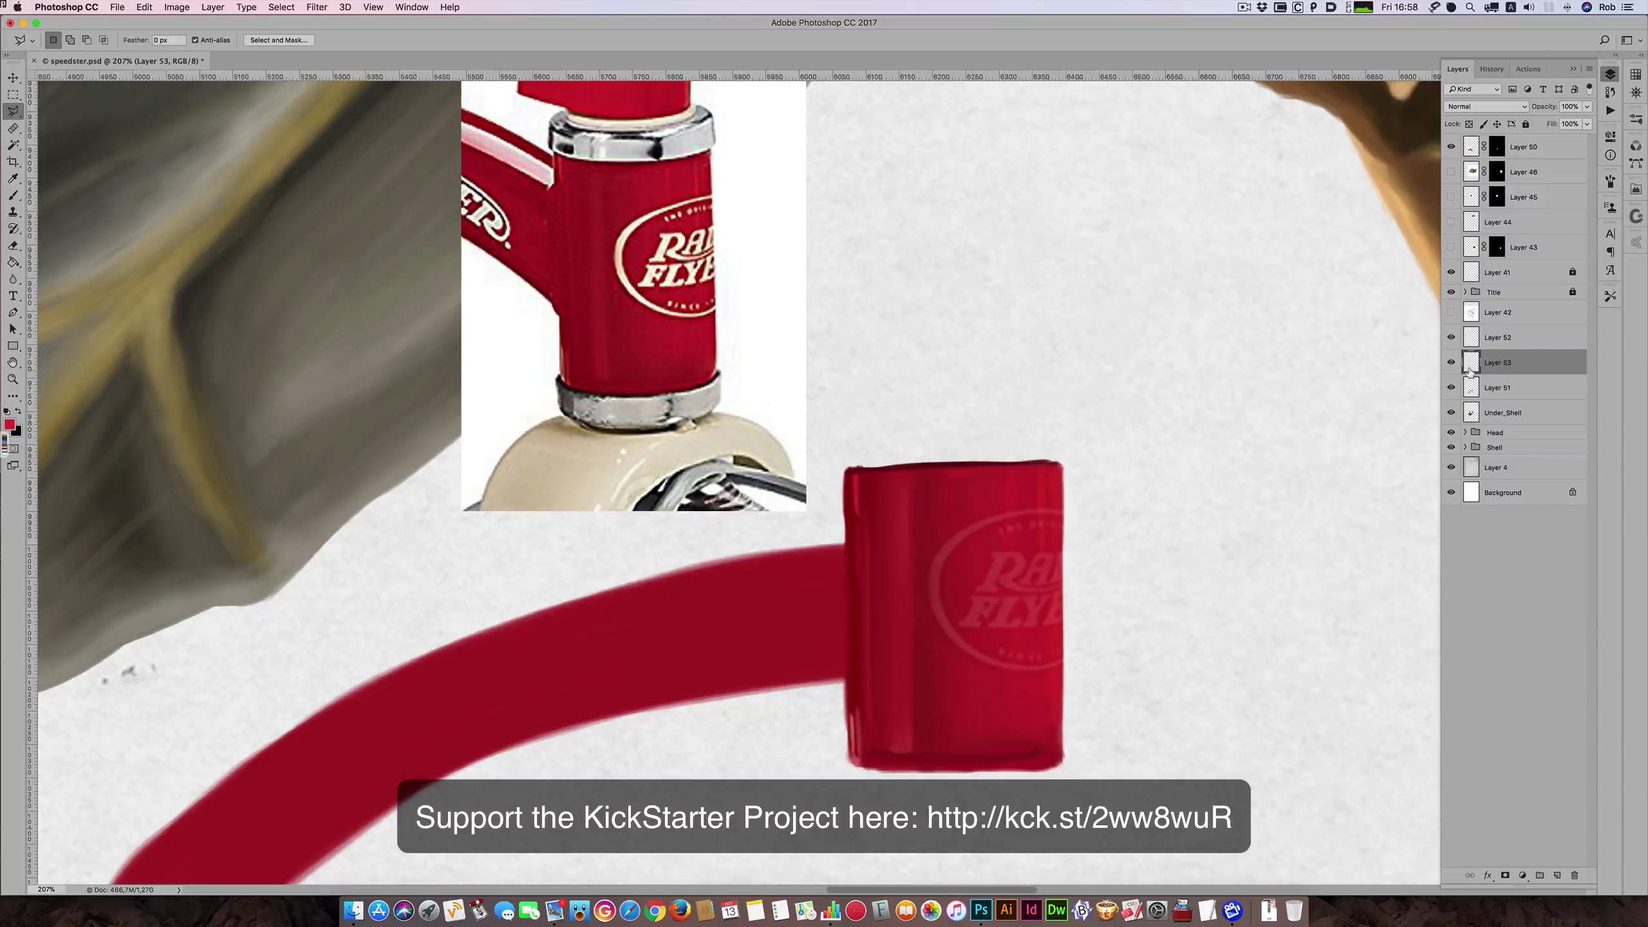
- Sample the cream of the reference photo's logo as the brush colour and set brush opacity and flow to 100%
key(b)
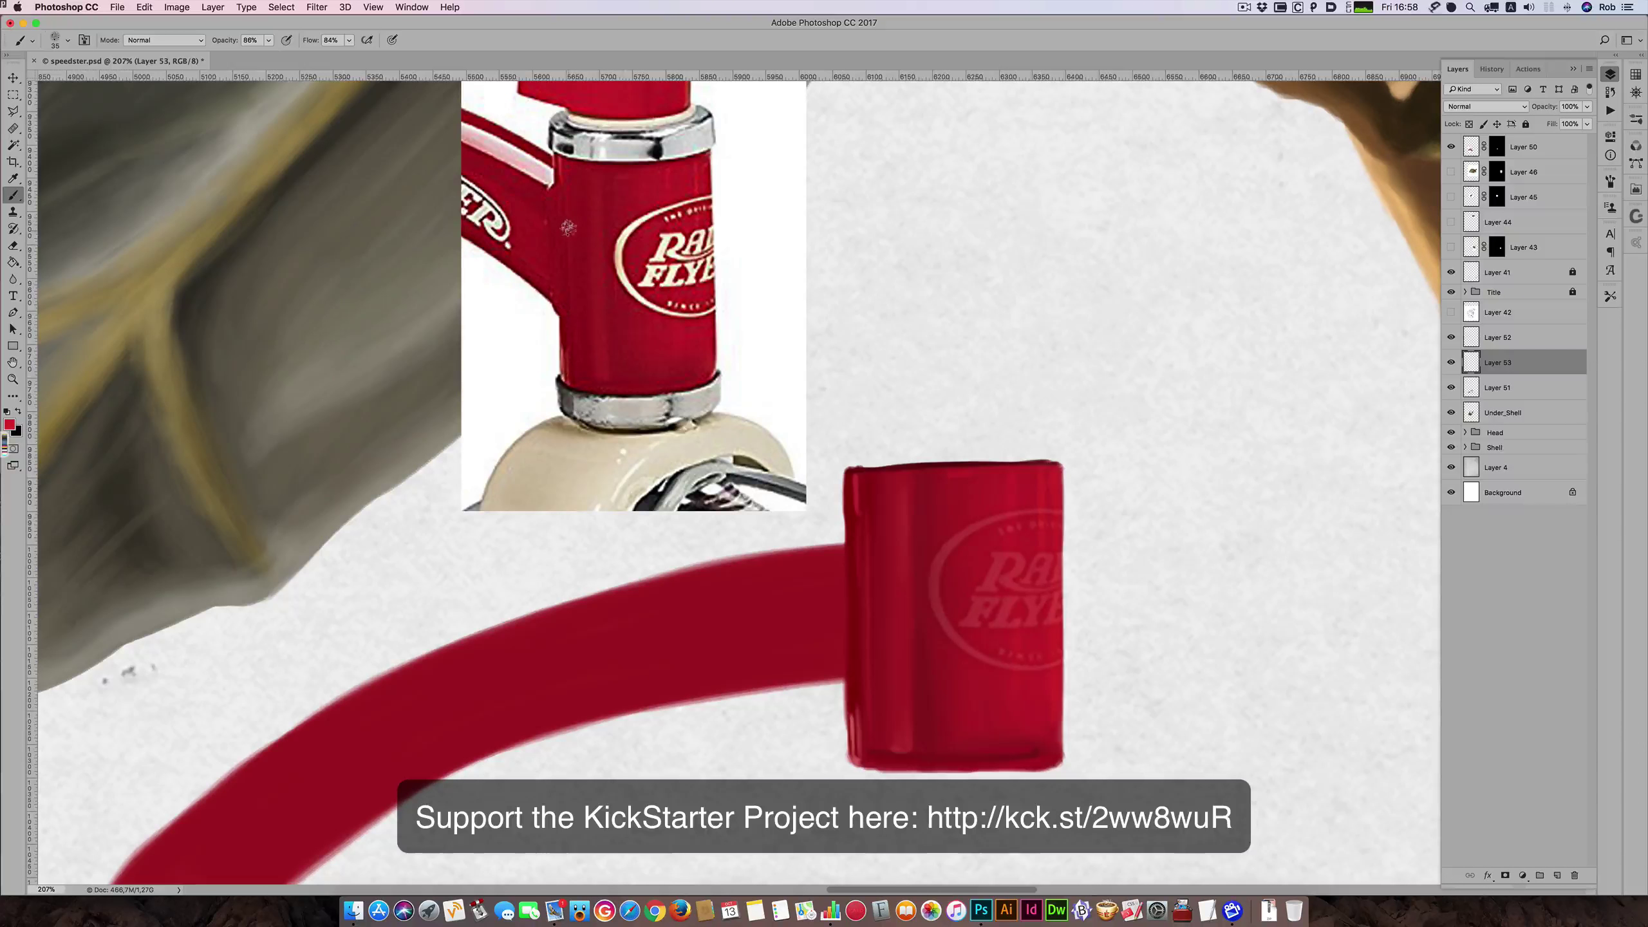
alt+click(631, 230)
click(348, 40)
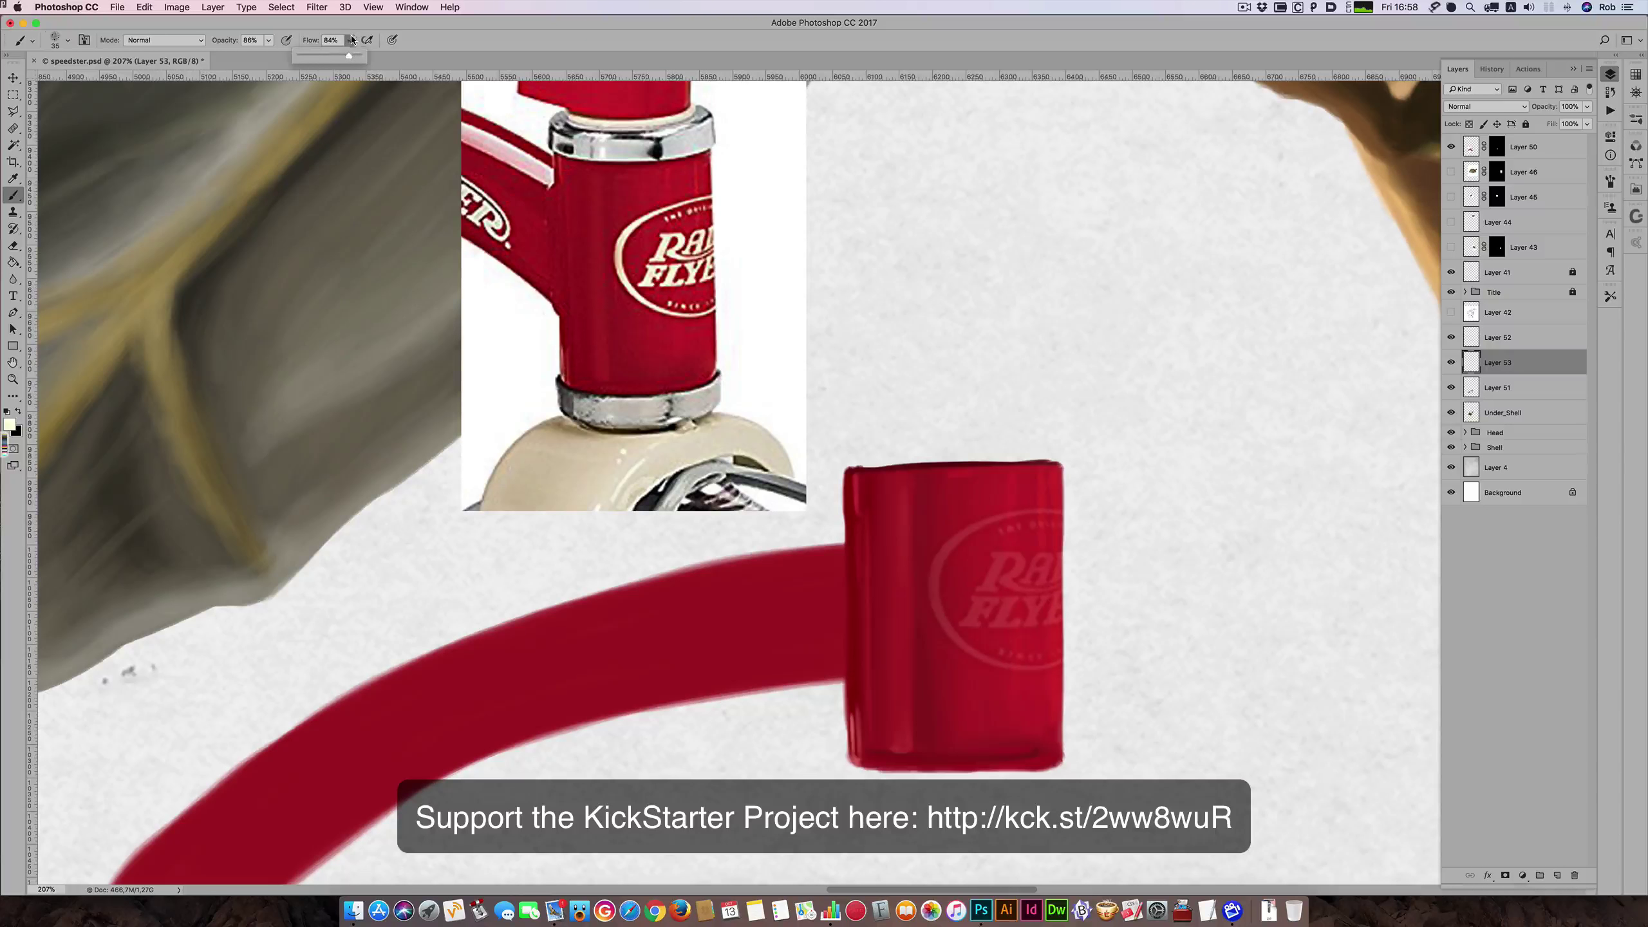
drag(349, 56, 277, 56)
click(268, 40)
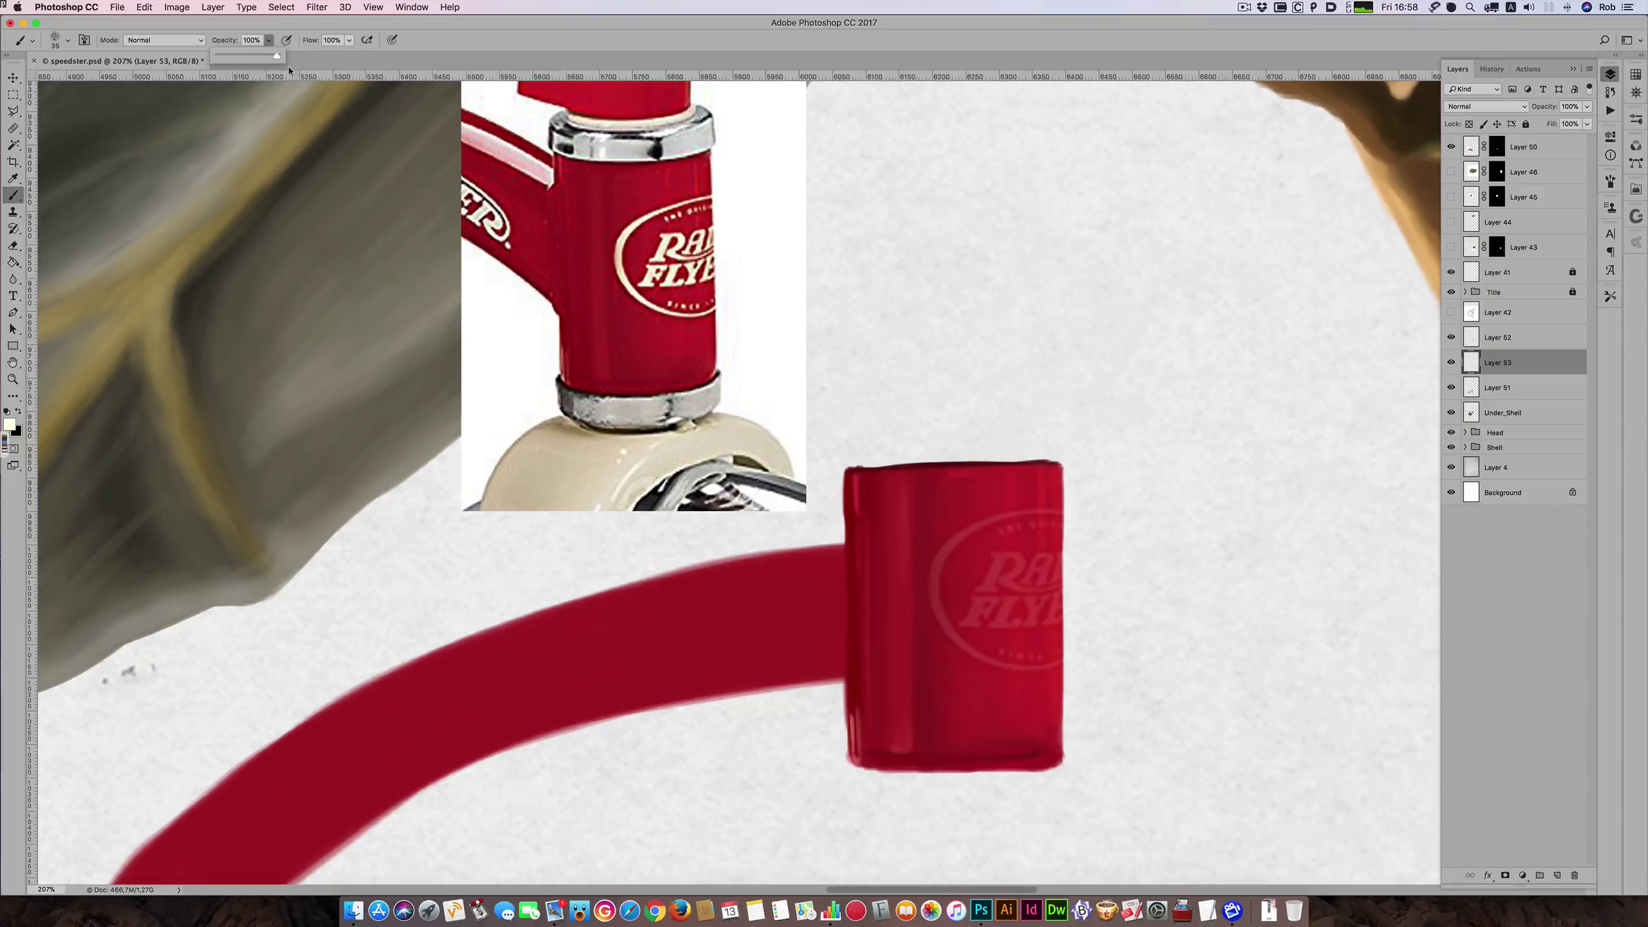
- Shrink the brush to a fine tip and paint a short cream stroke over the upper end of the faded logo's oval
drag(1010, 550, 1089, 550)
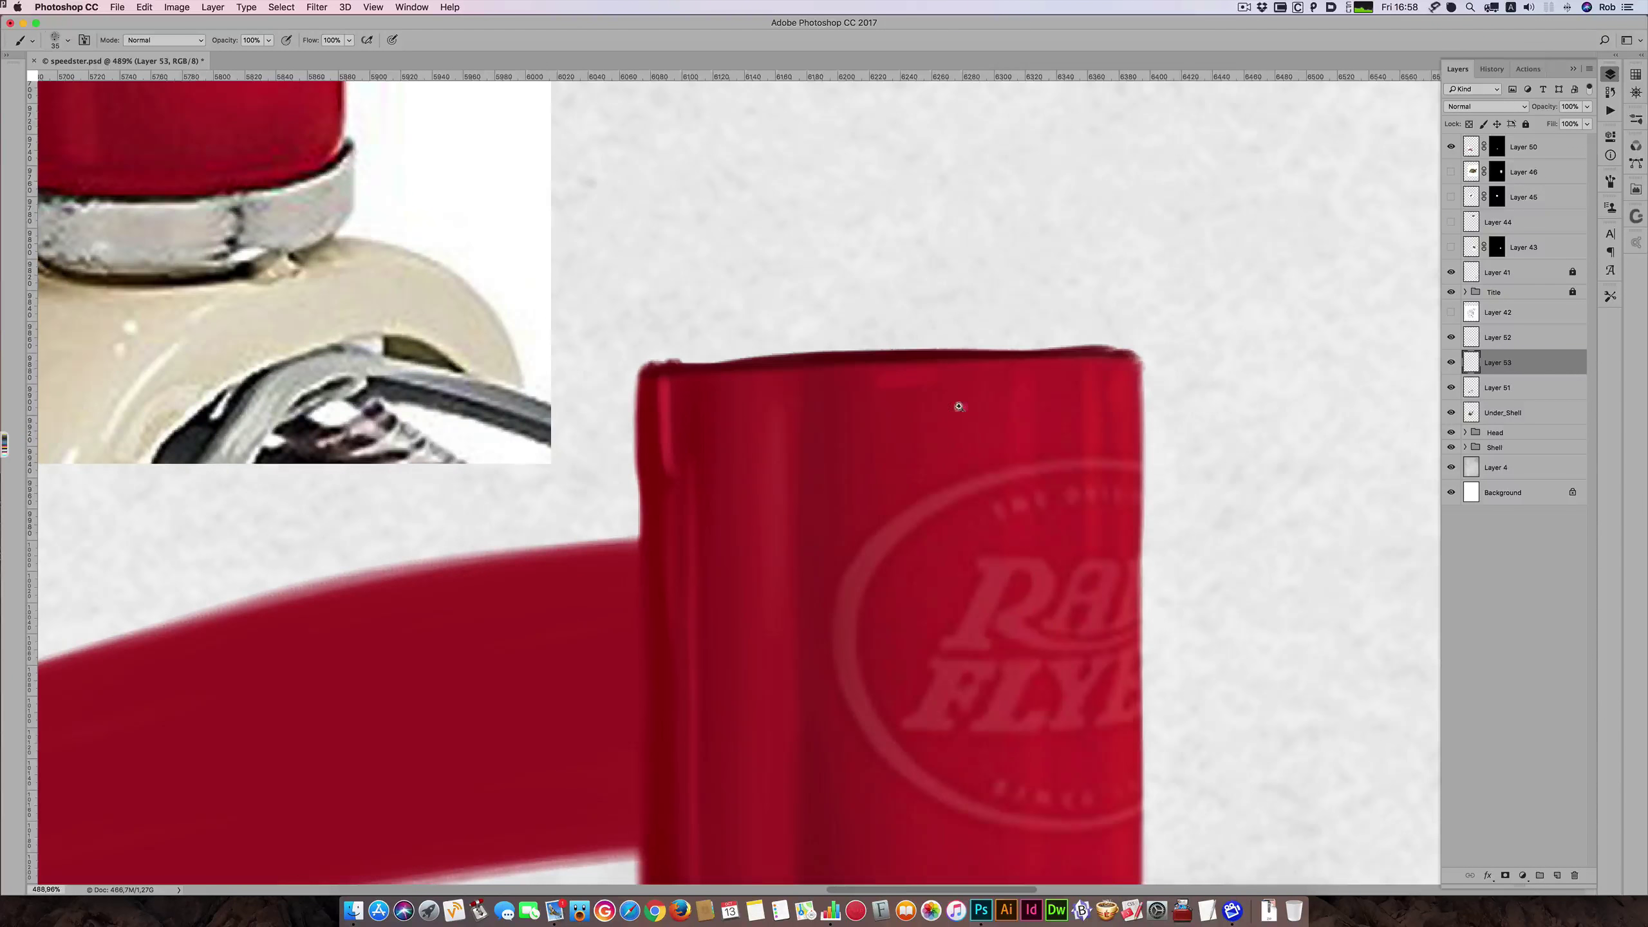
key([)
key([)
key([)
key(bracketleft)
key(bracketleft)
key(bracketleft)
key(bracketleft)
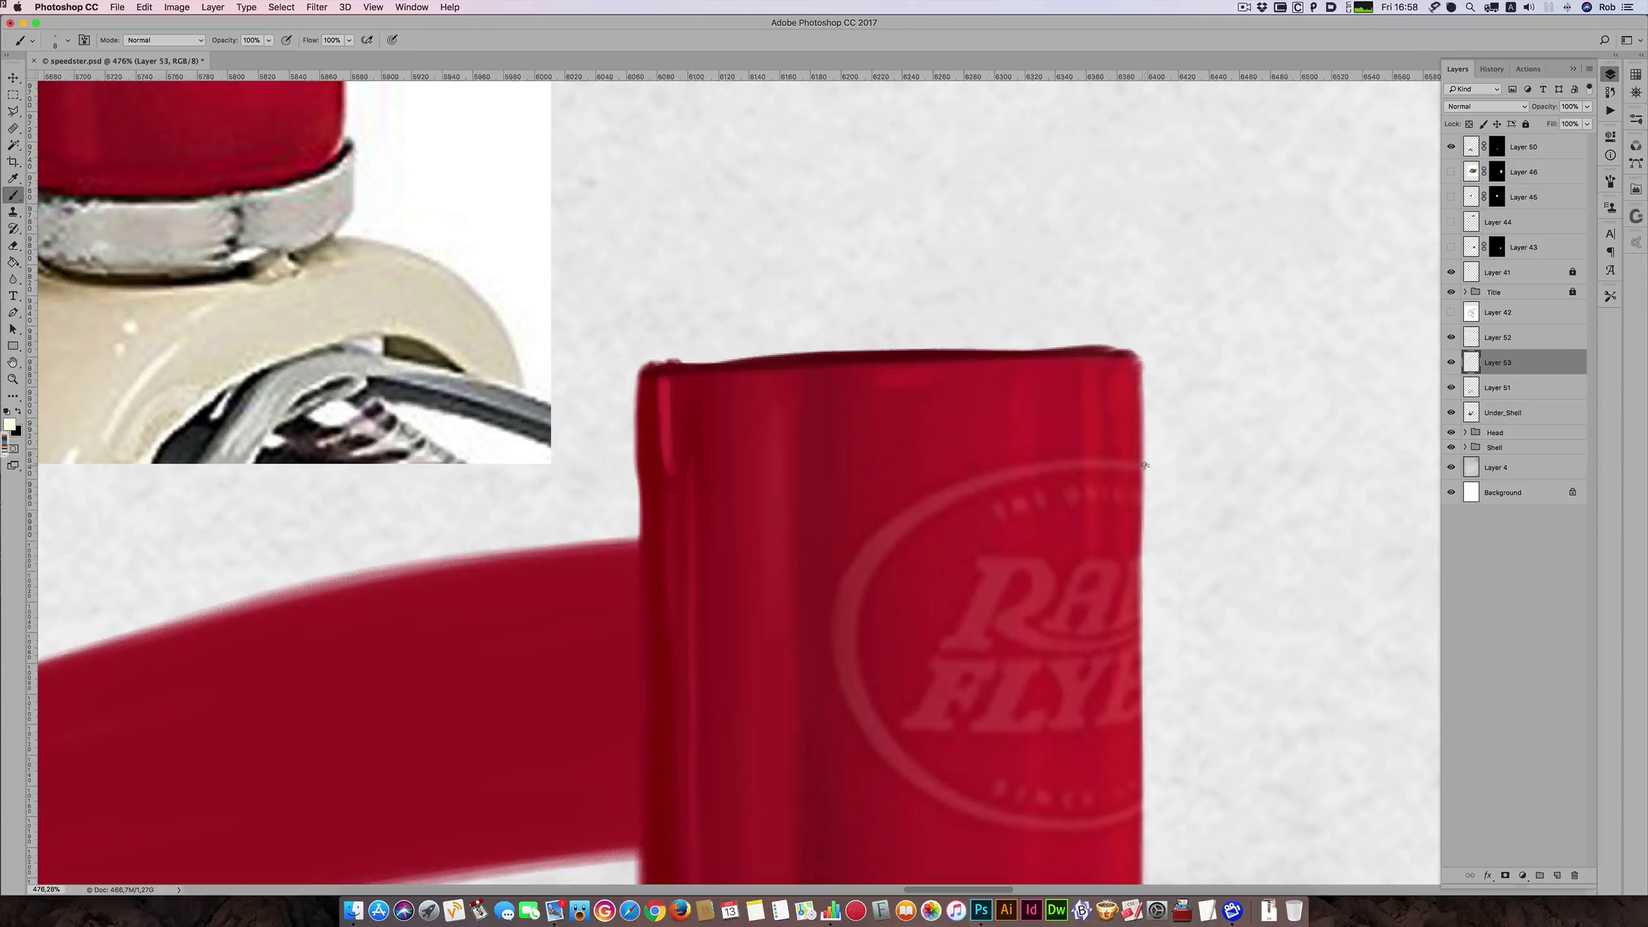
drag(1142, 464, 1088, 465)
- Load the outline of Layer 51 as a selection and hide the selection edges
click(1473, 389)
super+click(1471, 391)
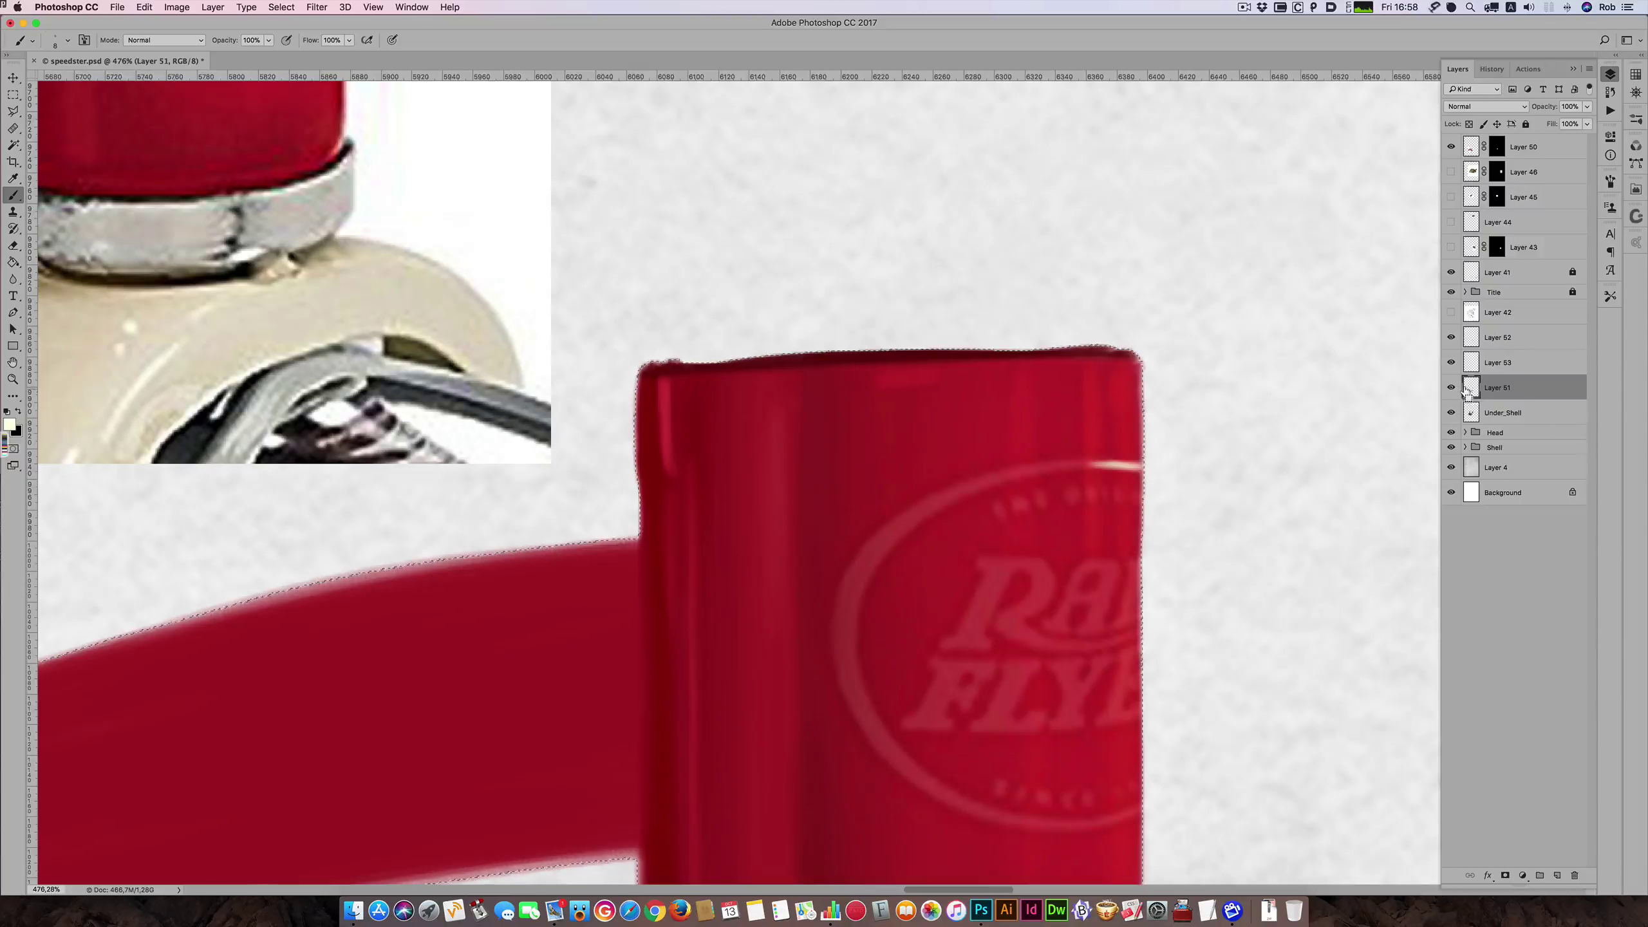
key(super+h)
- Paint the logo's oval ring in cream over the faded guide, varying the brush size so the curve thickens away from the tube's front edge
mouse_move(1118, 467)
mouse_down()
mouse_move(1026, 474)
mouse_move(1156, 469)
mouse_move(1024, 469)
mouse_move(925, 506)
mouse_move(1020, 473)
mouse_move(1007, 478)
mouse_move(1138, 467)
mouse_move(912, 515)
mouse_move(932, 499)
mouse_move(880, 537)
mouse_move(943, 498)
mouse_move(870, 555)
mouse_move(848, 590)
mouse_move(924, 511)
mouse_move(864, 563)
mouse_move(848, 607)
mouse_move(857, 572)
mouse_move(841, 621)
mouse_move(878, 553)
mouse_move(846, 679)
mouse_move(848, 627)
mouse_move(849, 688)
mouse_move(847, 597)
mouse_move(860, 701)
mouse_move(845, 653)
mouse_move(880, 737)
mouse_move(850, 680)
mouse_move(856, 701)
mouse_move(953, 798)
mouse_move(933, 781)
mouse_move(991, 816)
mouse_move(970, 808)
mouse_move(1093, 825)
mouse_move(1145, 797)
mouse_move(1000, 818)
mouse_up()
key(bracketright)
key(bracketright)
key(bracketright)
key(bracketright)
key(bracketright)
key(bracketleft)
key(bracketright)
key(bracketright)
key(bracketright)
key(bracketleft)
key(super+z)
key(bracketleft)
key(bracketleft)
key(bracketright)
key(bracketright)
key(bracketleft)
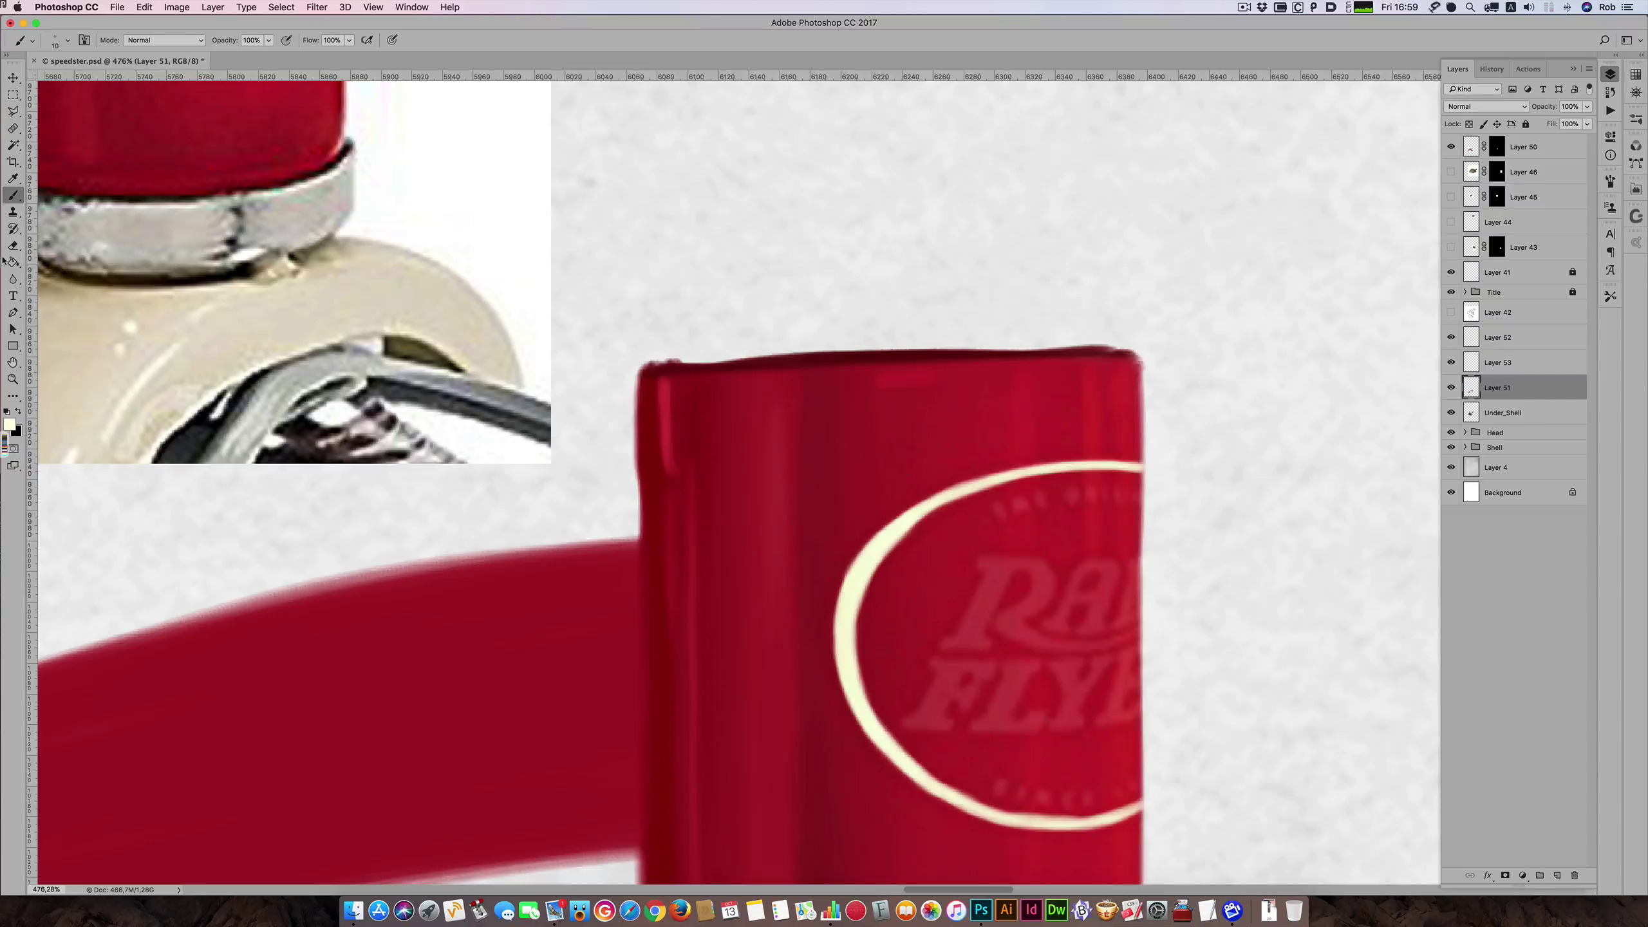
- Switch to the eraser with a speckled brush tip and shrink it to a very small size for the oval ring
key(e)
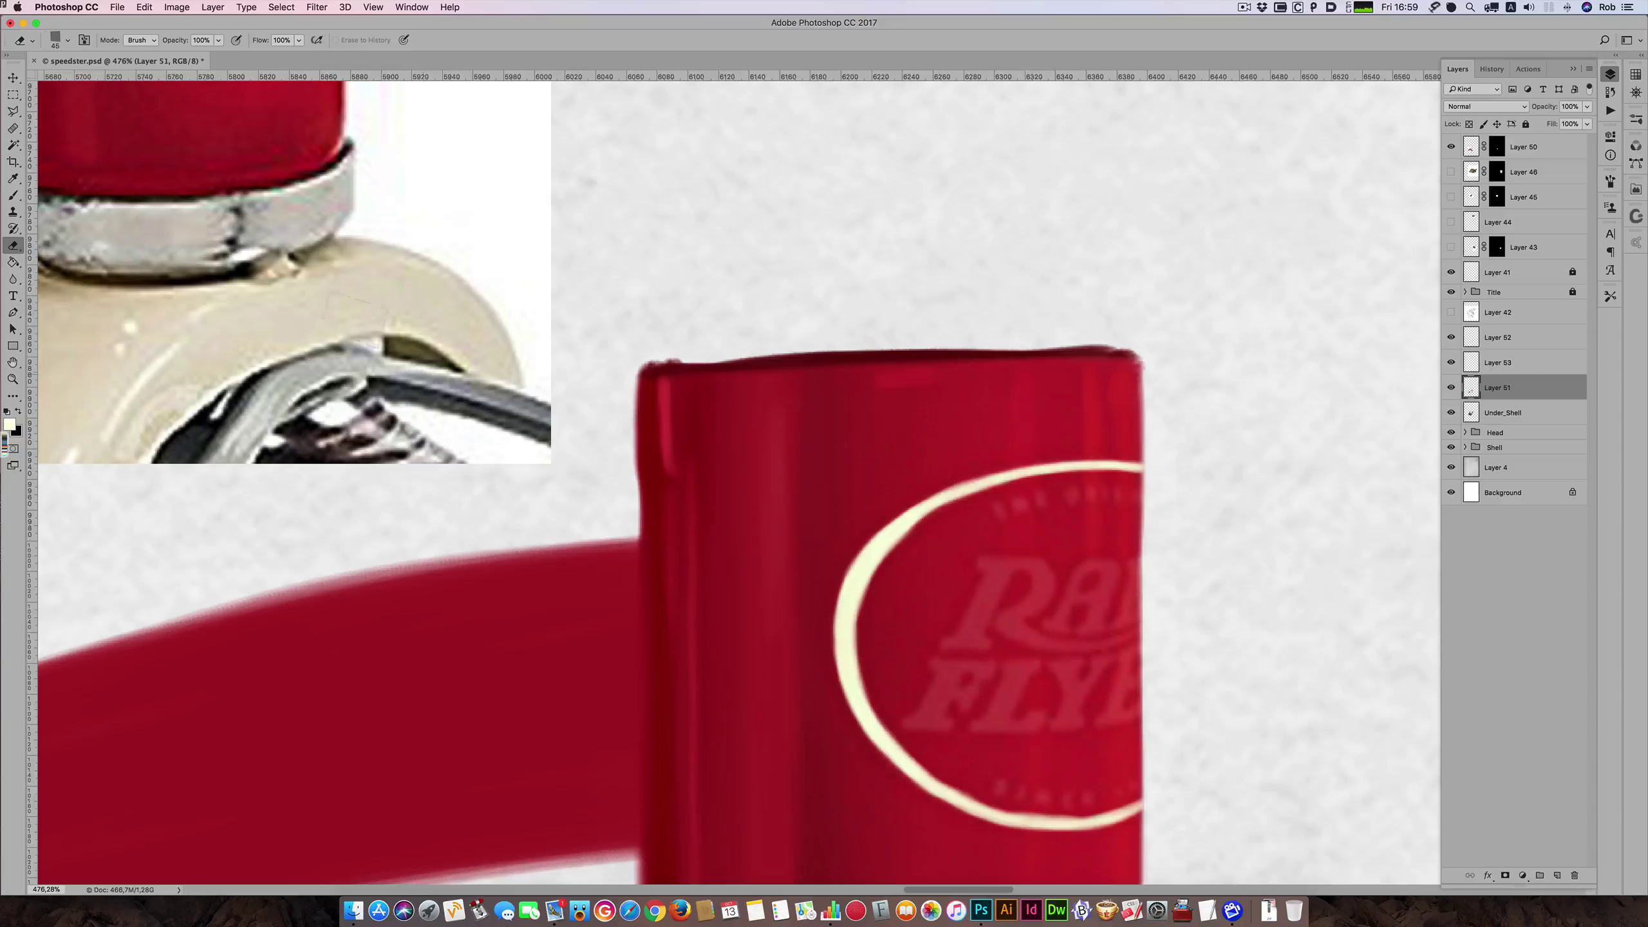
click(68, 42)
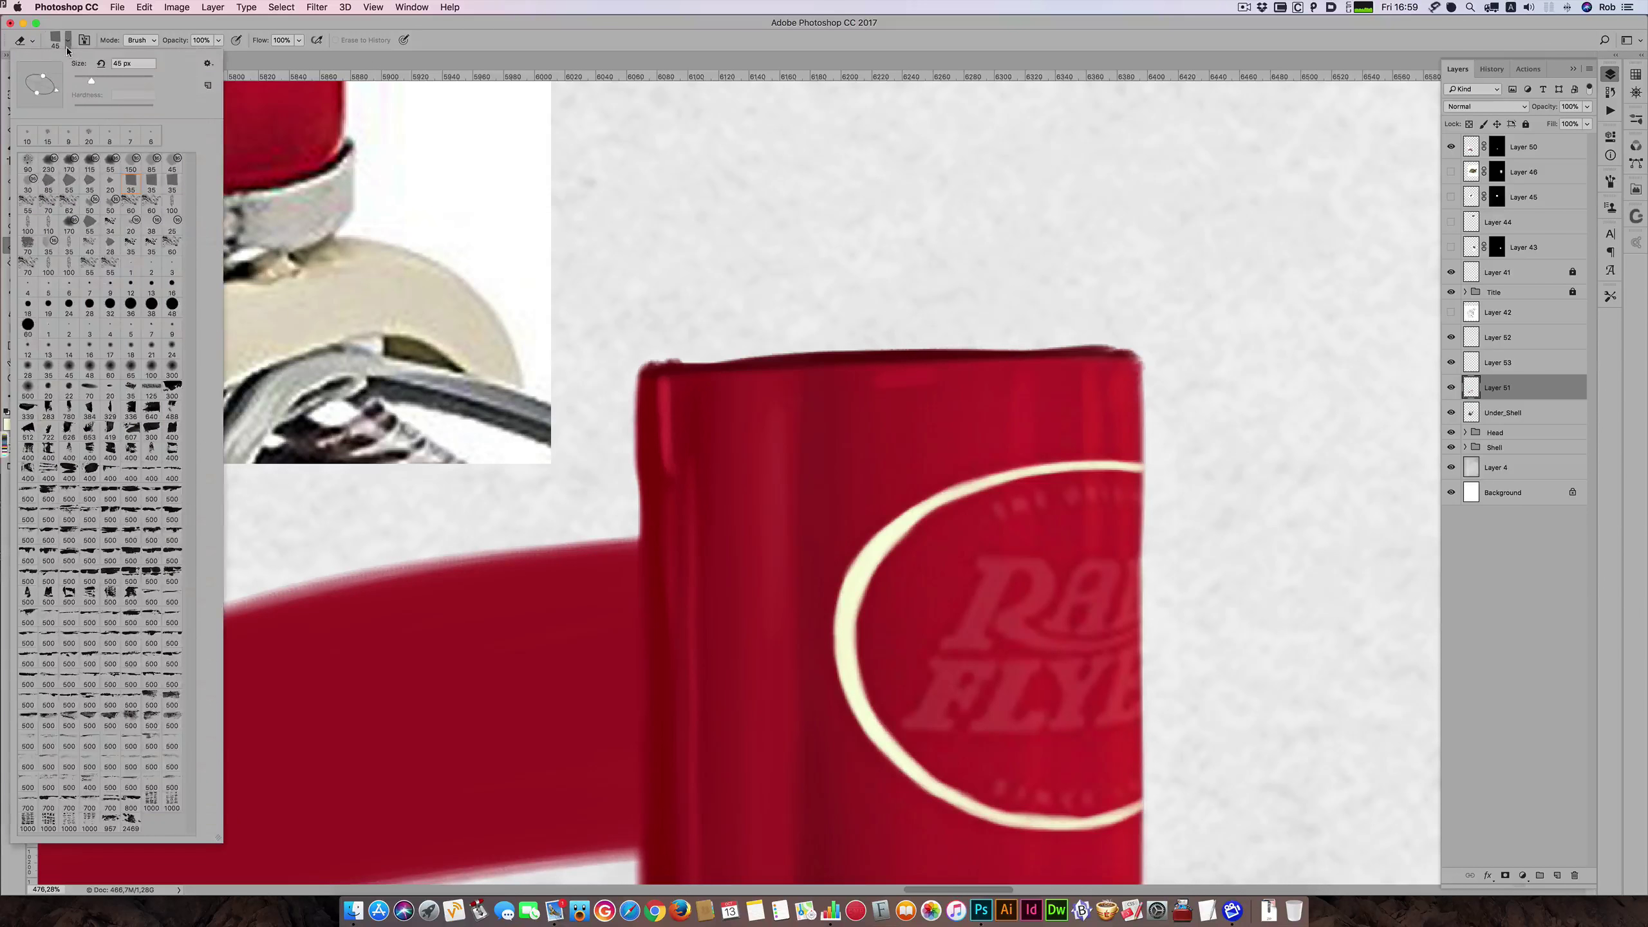
click(30, 162)
click(492, 471)
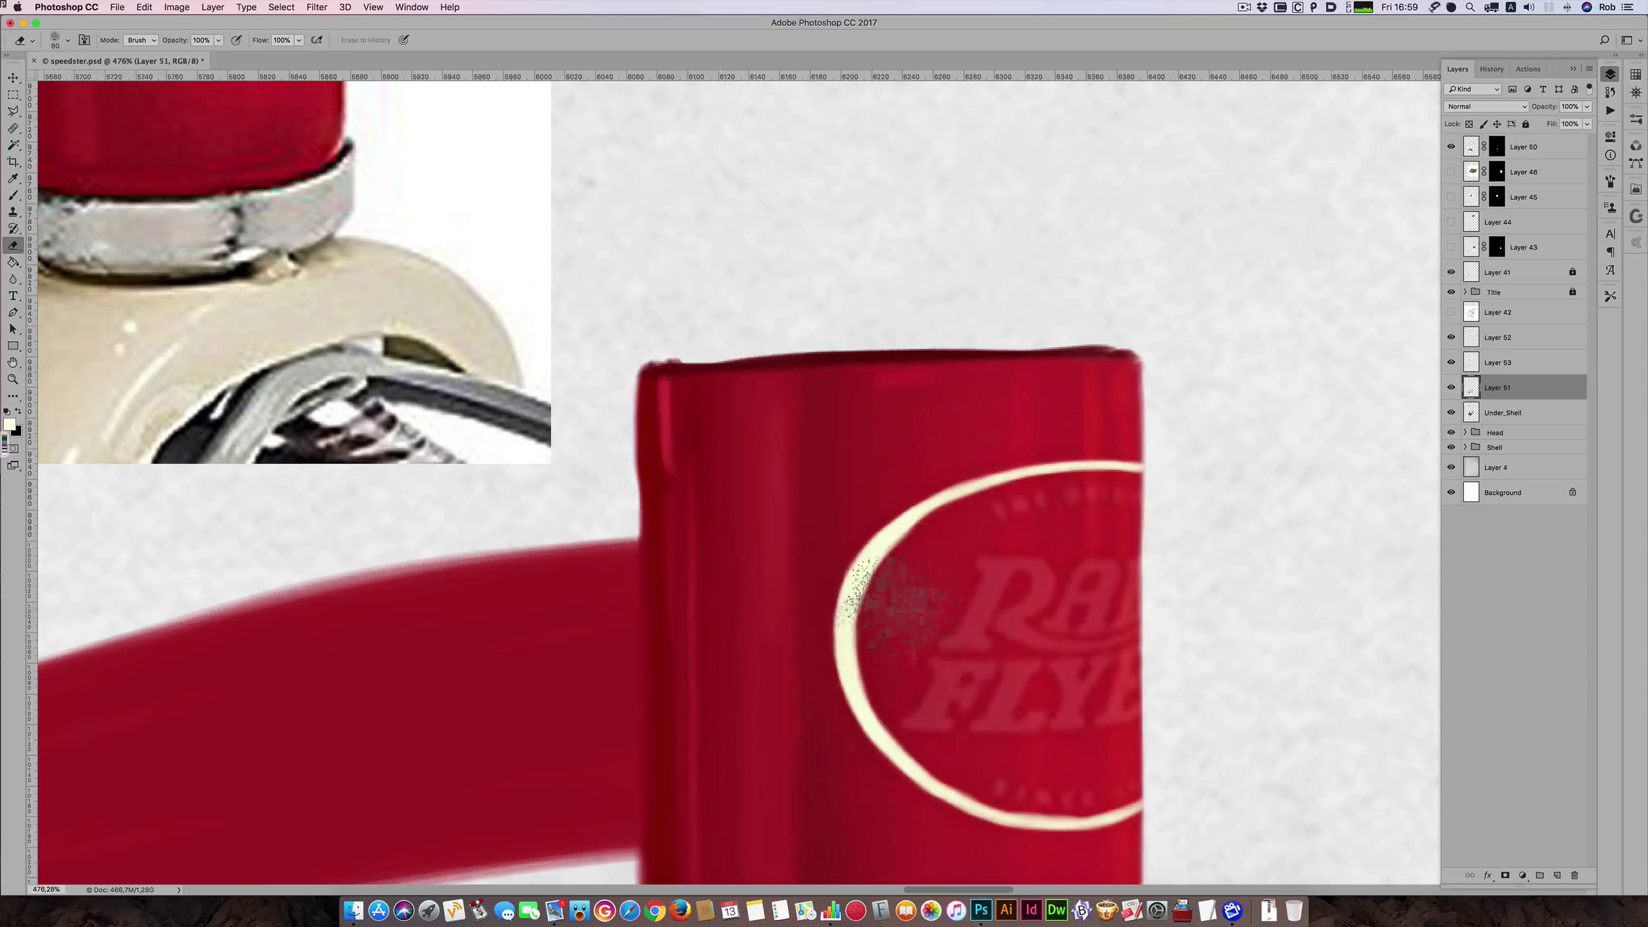
key(bracketleft)
key(bracketleft)
key(bracketleft)
key(bracketleft)
key(bracketleft)
key(bracketleft)
key(bracketleft)
key(bracketleft)
key(bracketleft)
key(bracketleft)
key(bracketleft)
key(bracketleft)
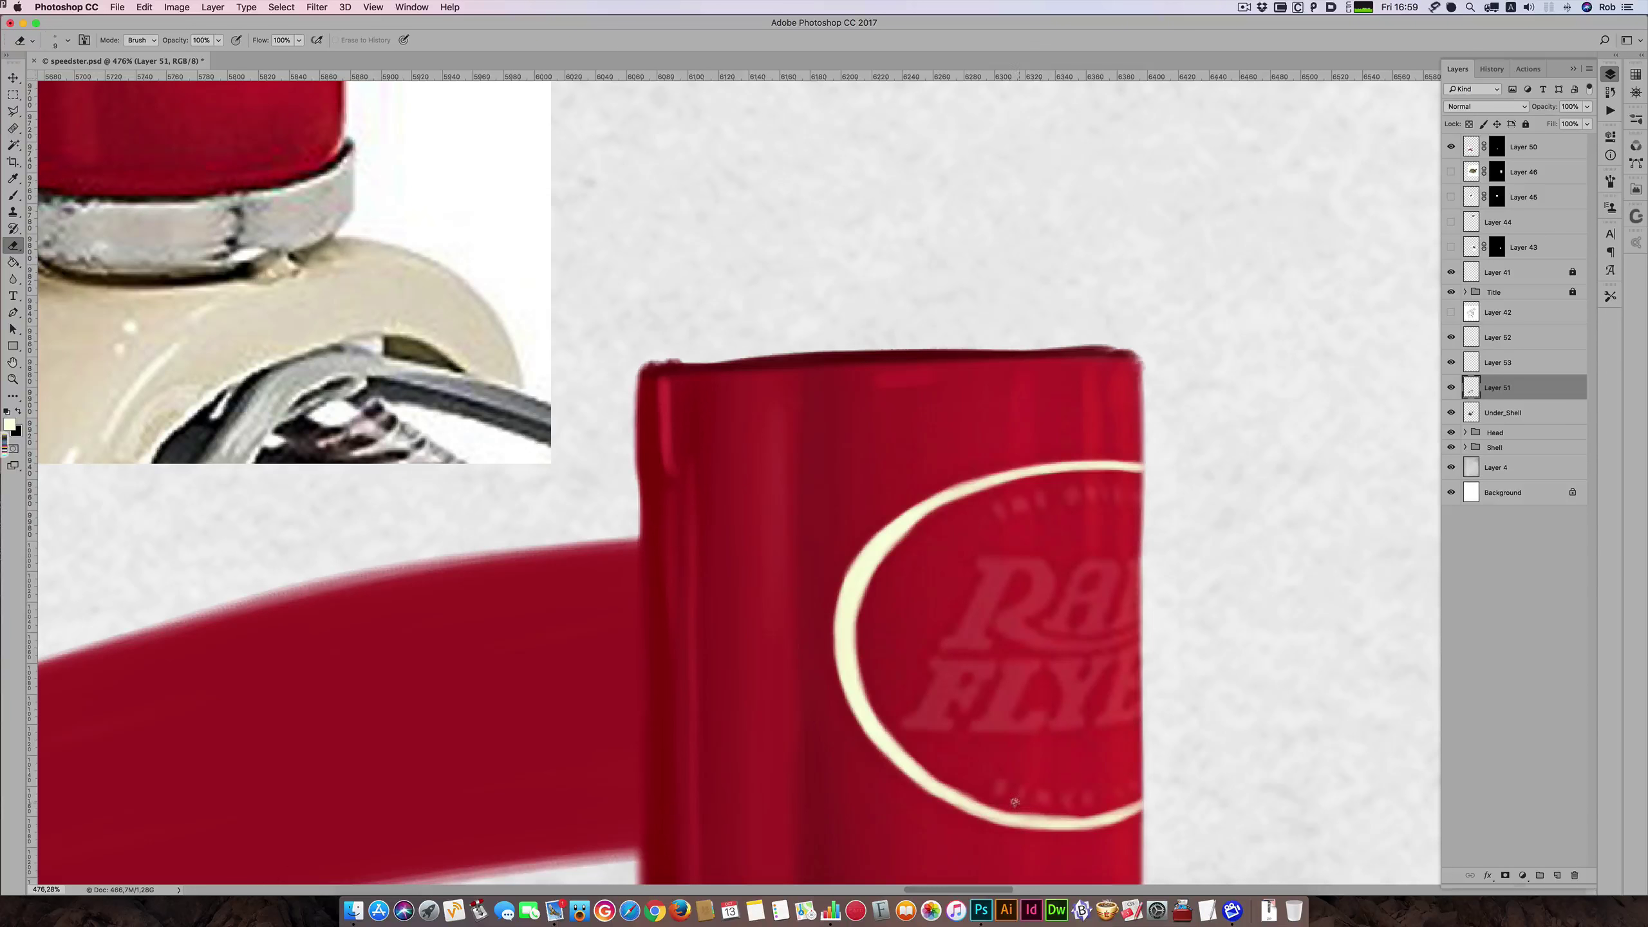
- Try erasing along the lower inner edge of the oval ring, undo it, and toggle Layer 51's visibility
drag(1010, 804, 1039, 809)
key(super+z)
click(1450, 386)
click(1451, 387)
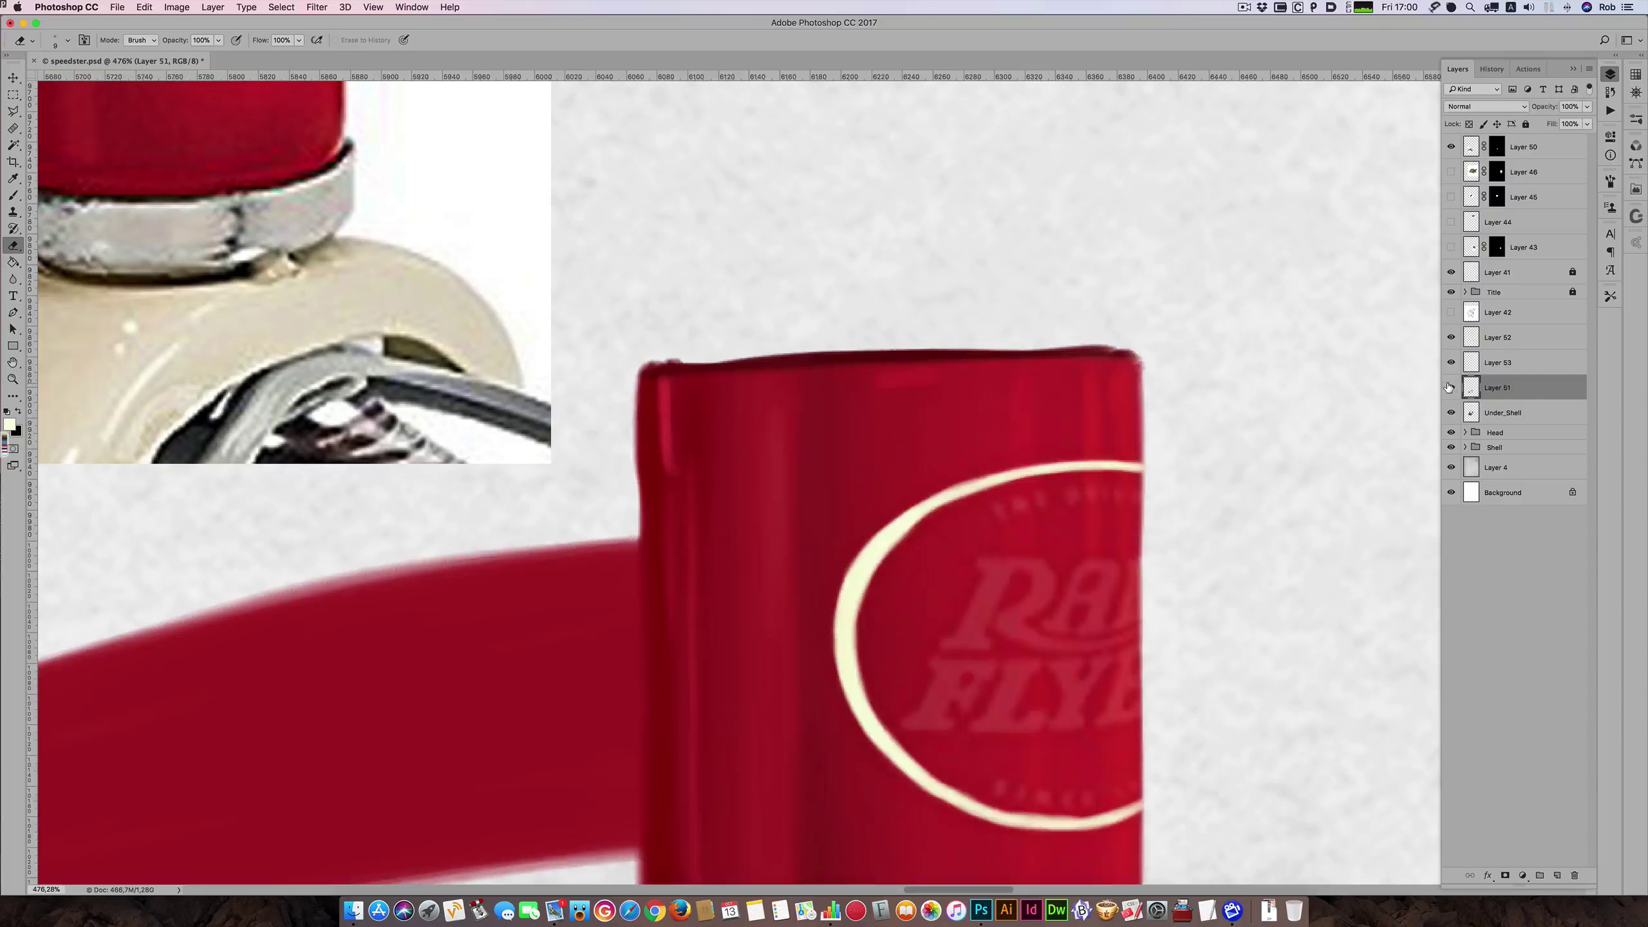
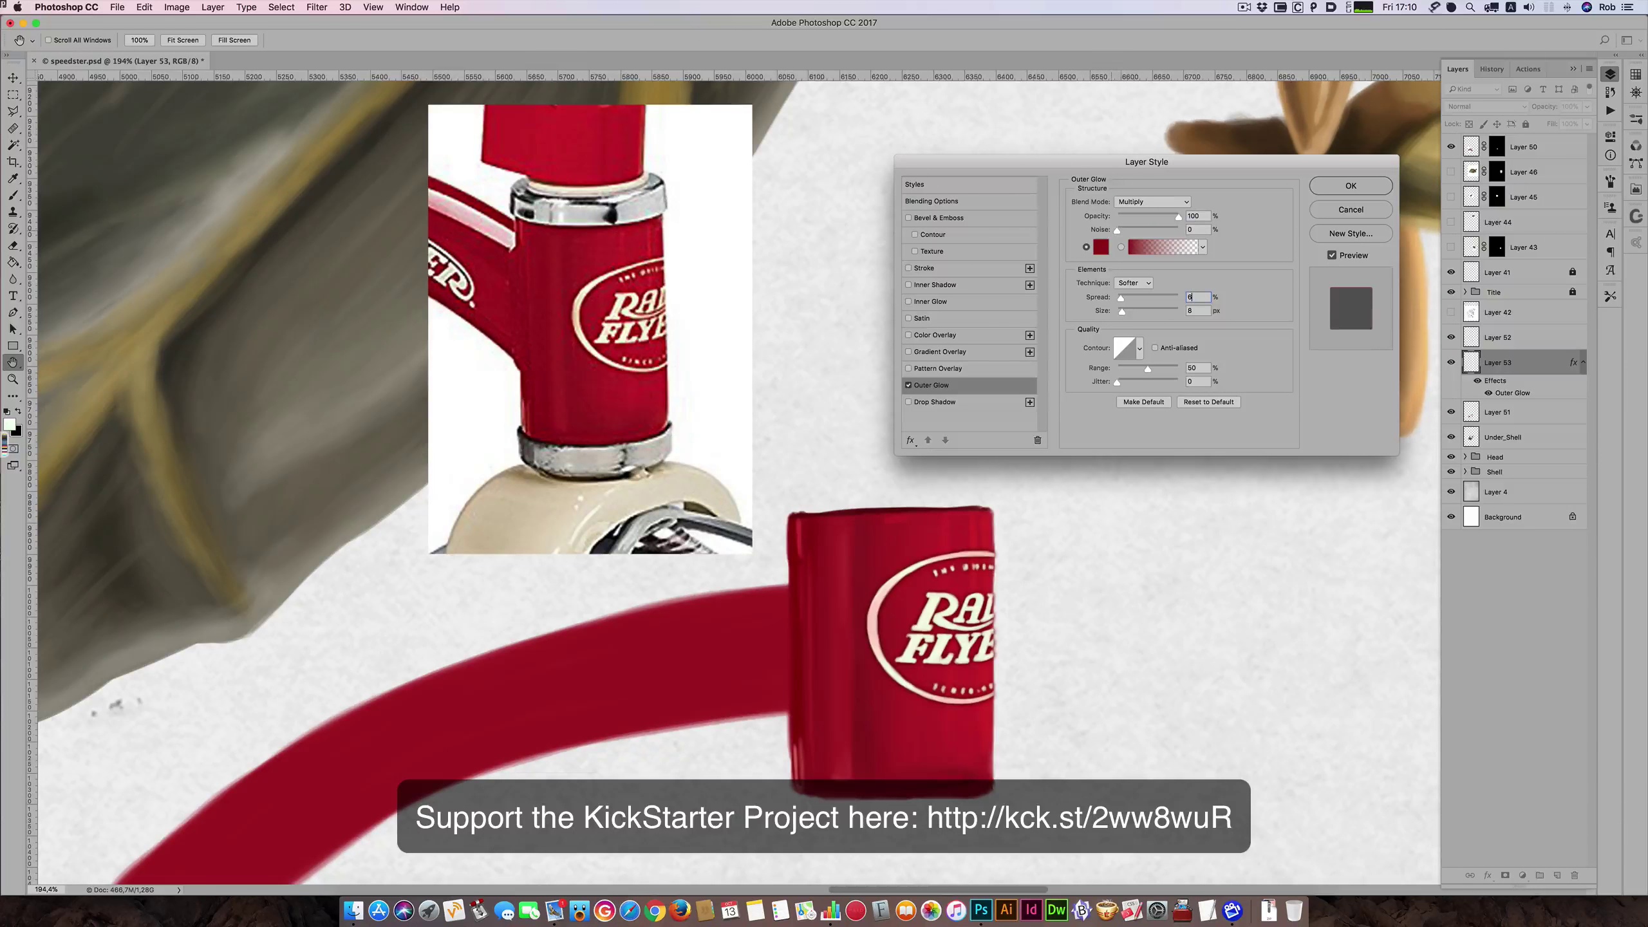
- Set the noise of Layer 53's Outer Glow to 3% and apply the layer style
drag(1117, 231, 1125, 231)
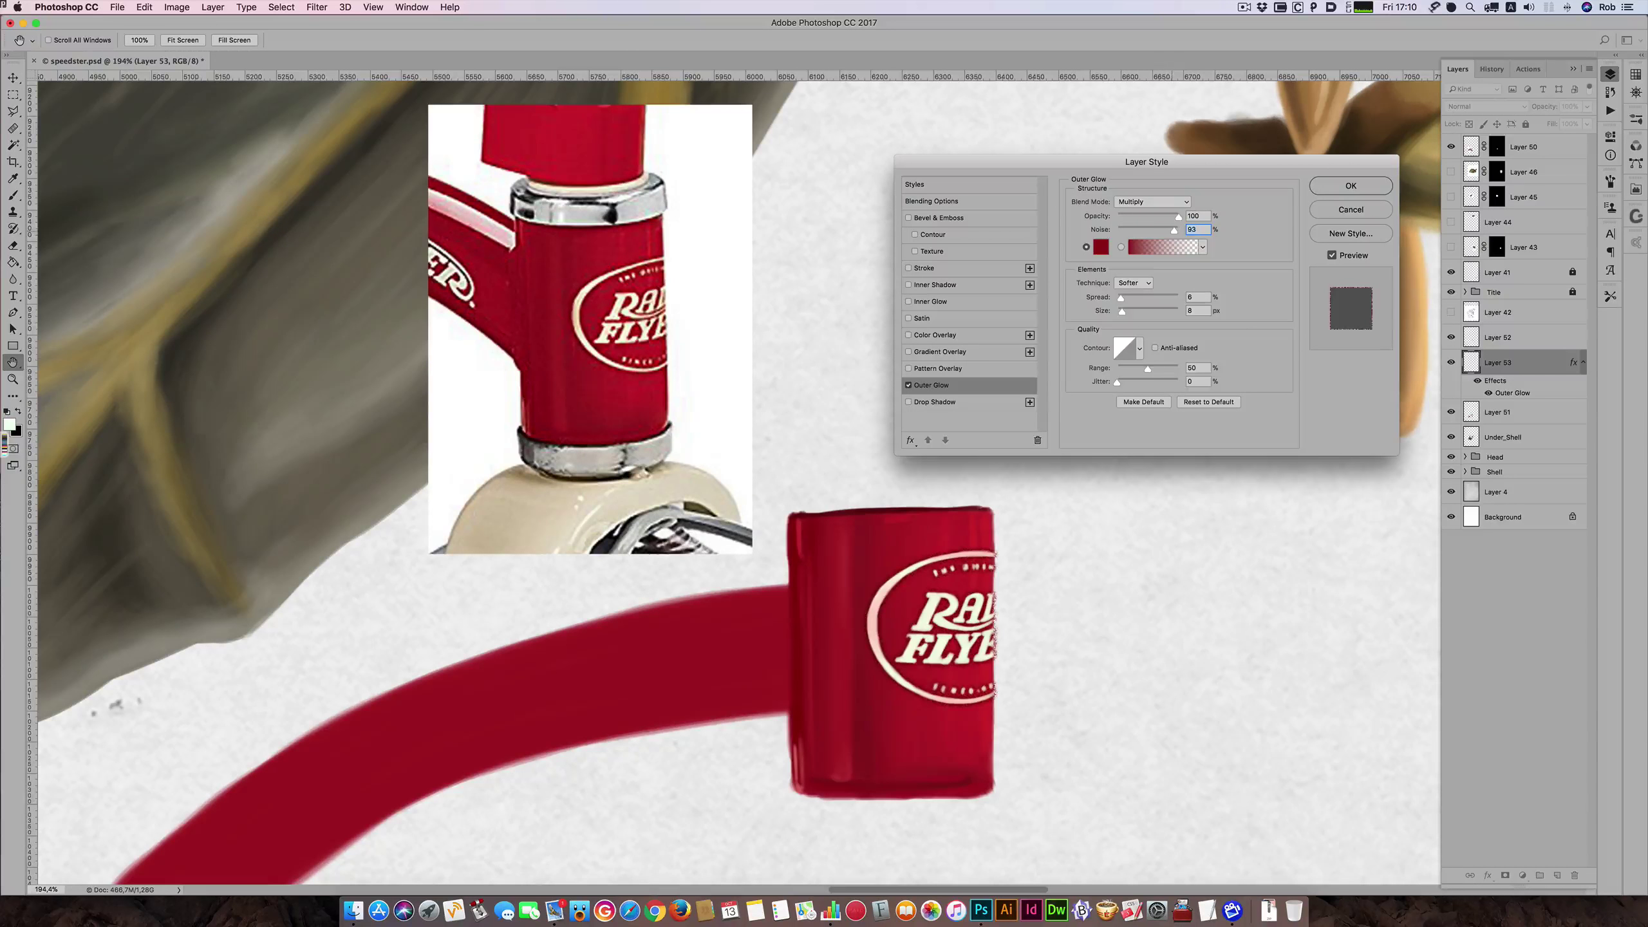
text(0)
key(Return)
key(b)
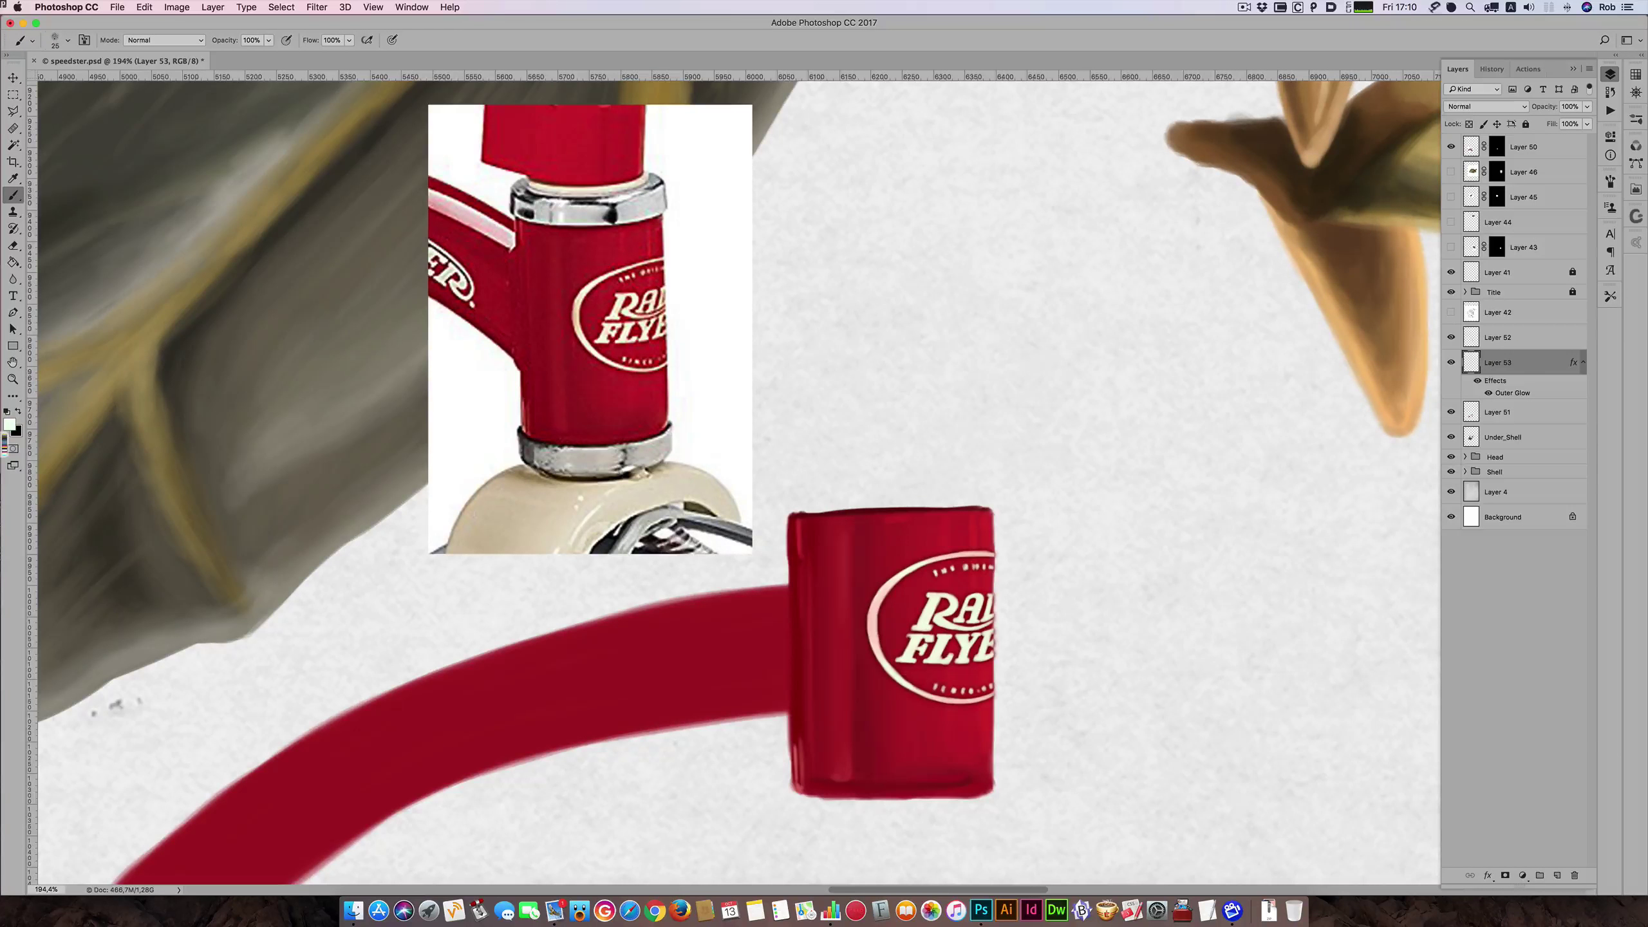
- Try rasterizing the layer style of Layer 53, and undo it
click(1582, 362)
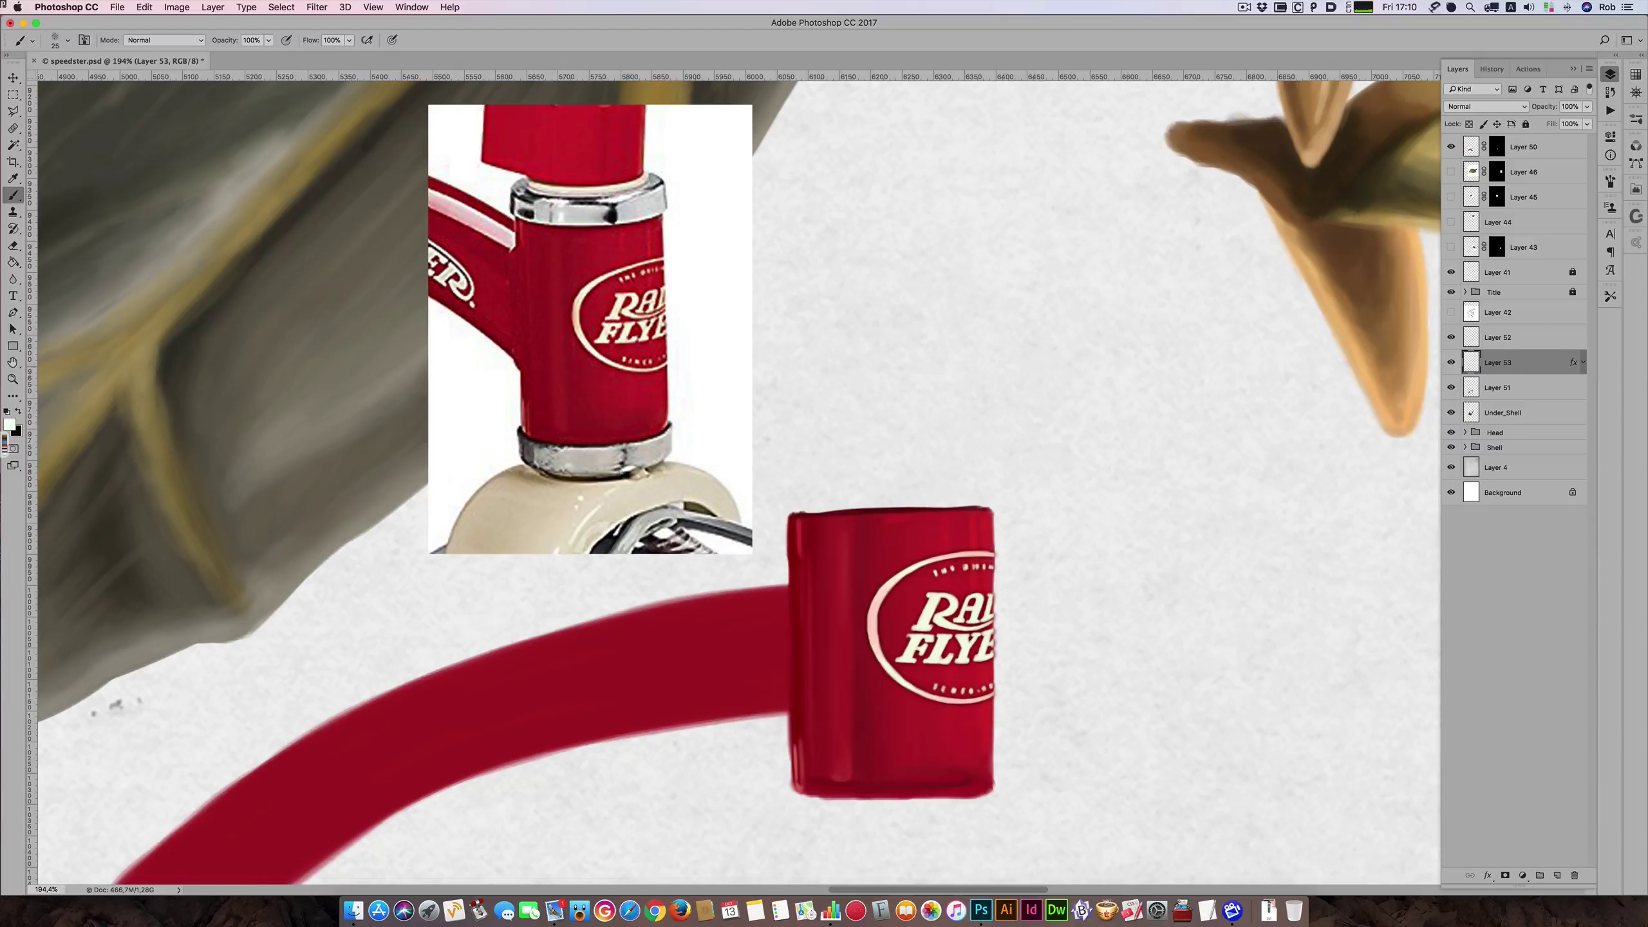
right_click(1521, 362)
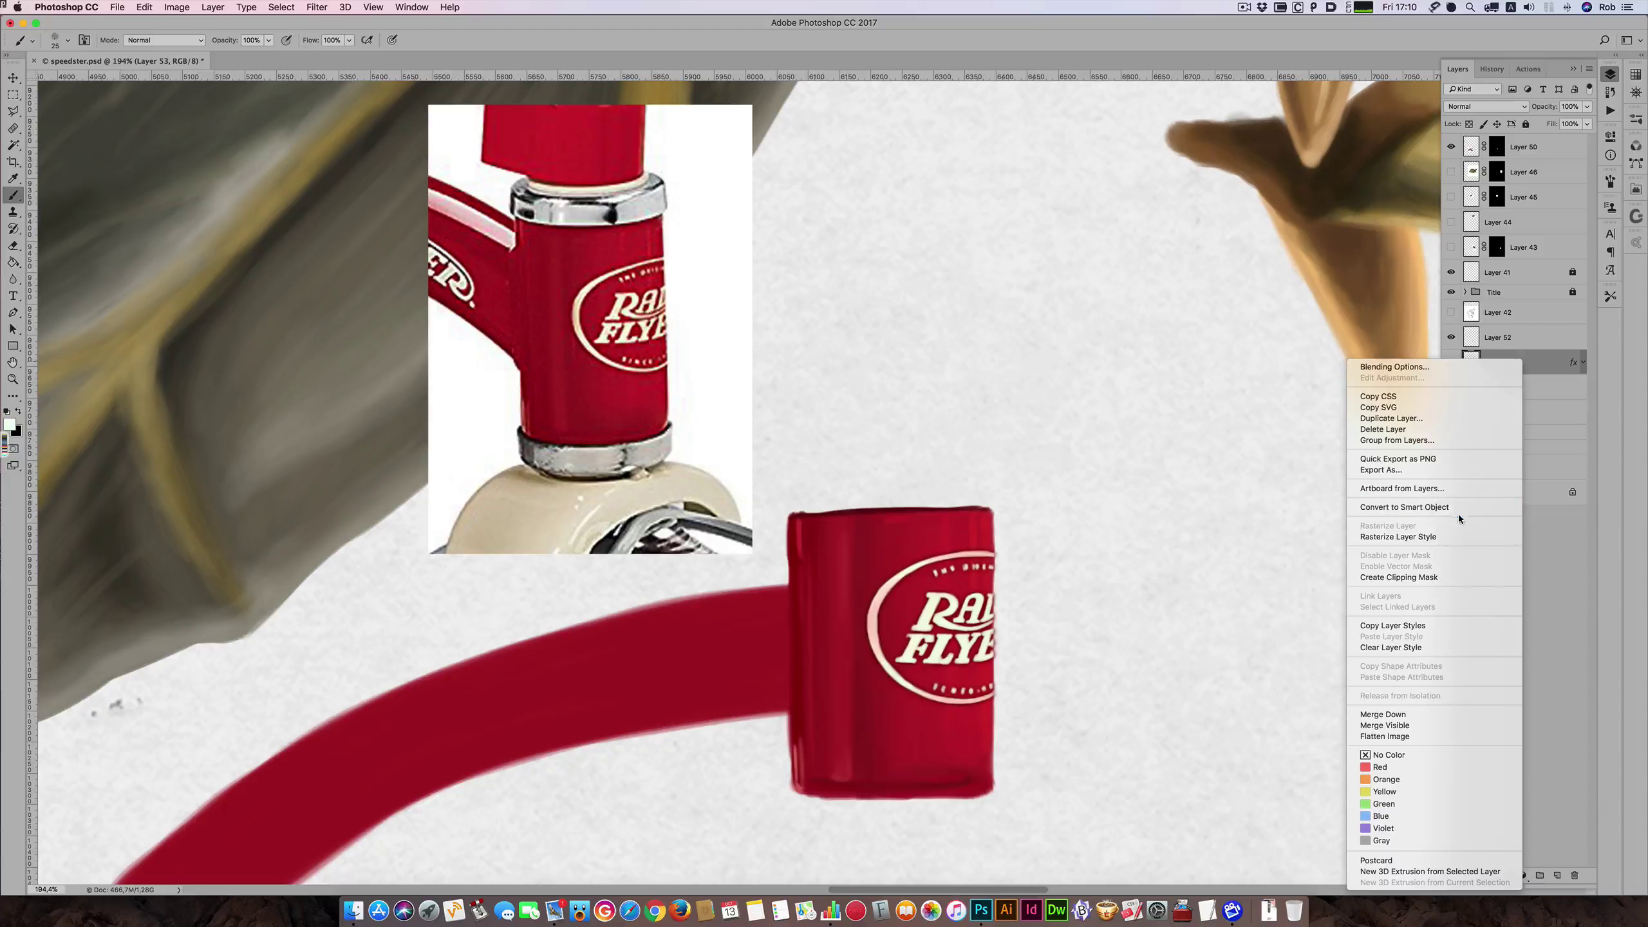
click(1450, 538)
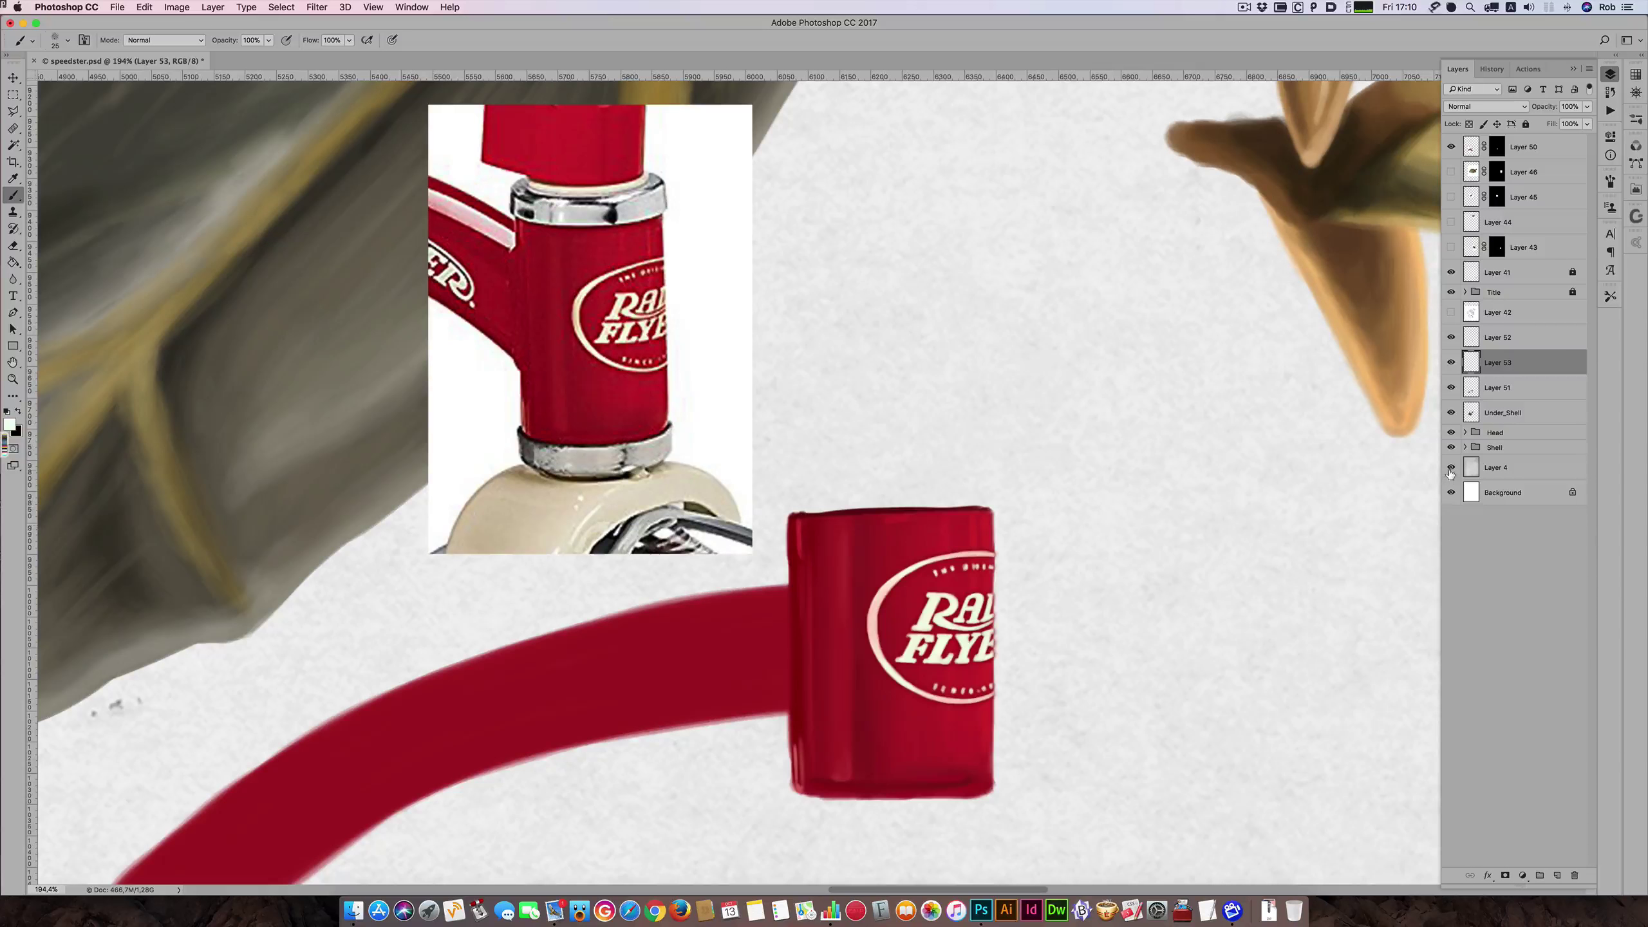
key(ctrl+z)
- Try merging Layer 53 with a new blank layer placed beneath it, undo the merge, and delete the blank layer
click(1557, 875)
drag(1501, 385, 1506, 392)
click(1510, 369)
shift+click(1505, 390)
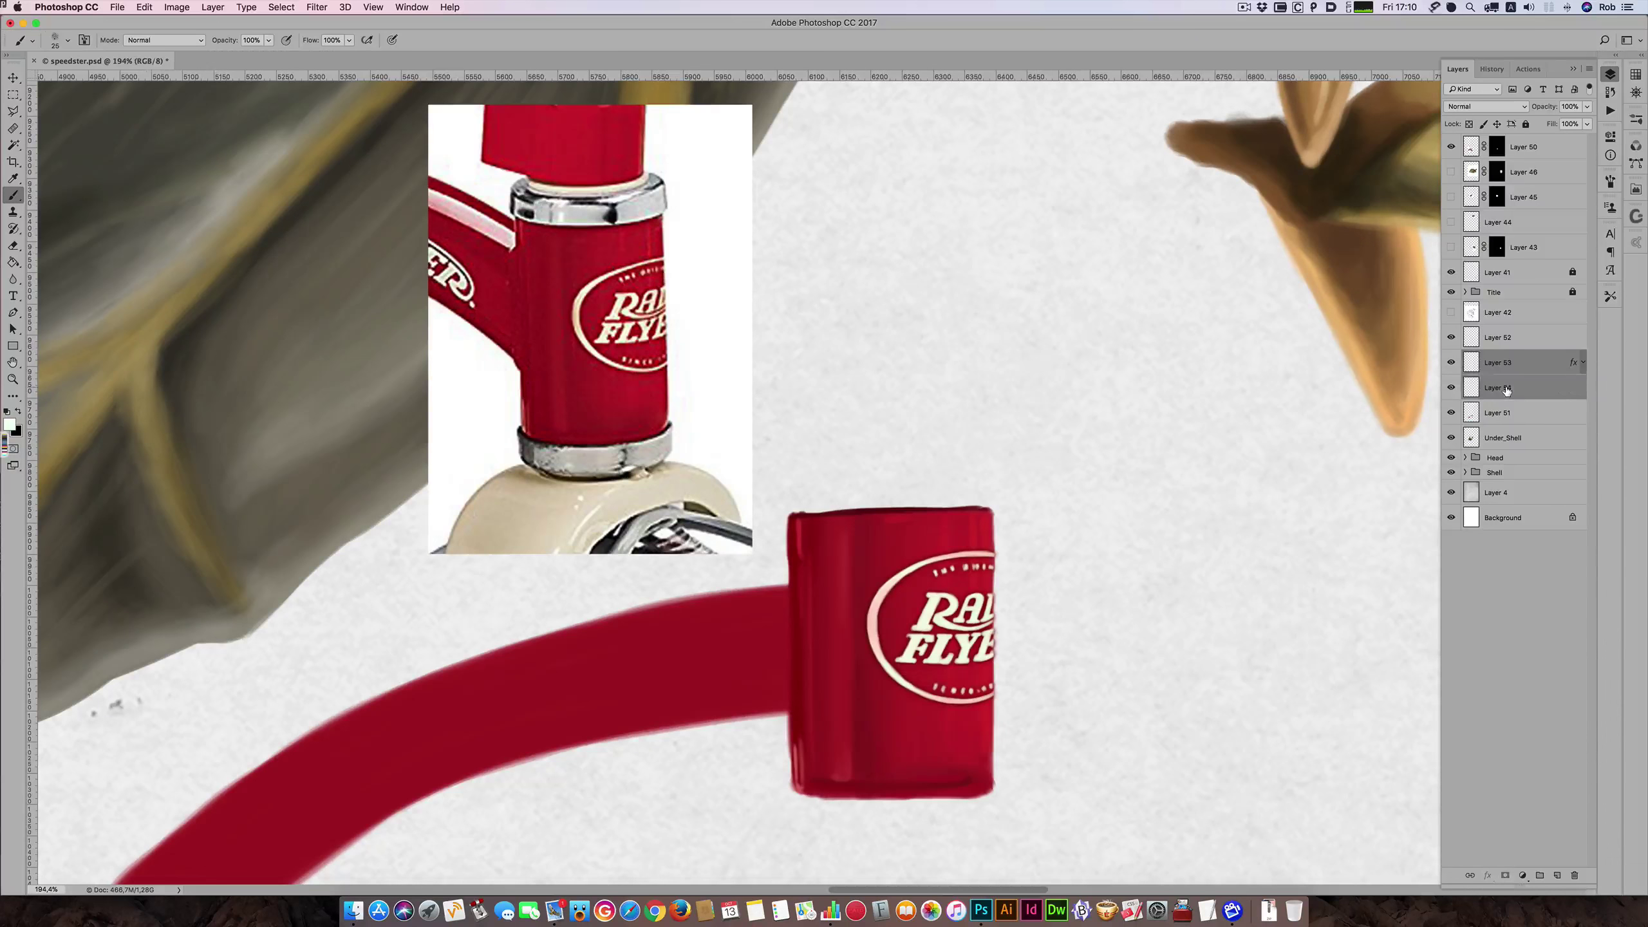
key(super+e)
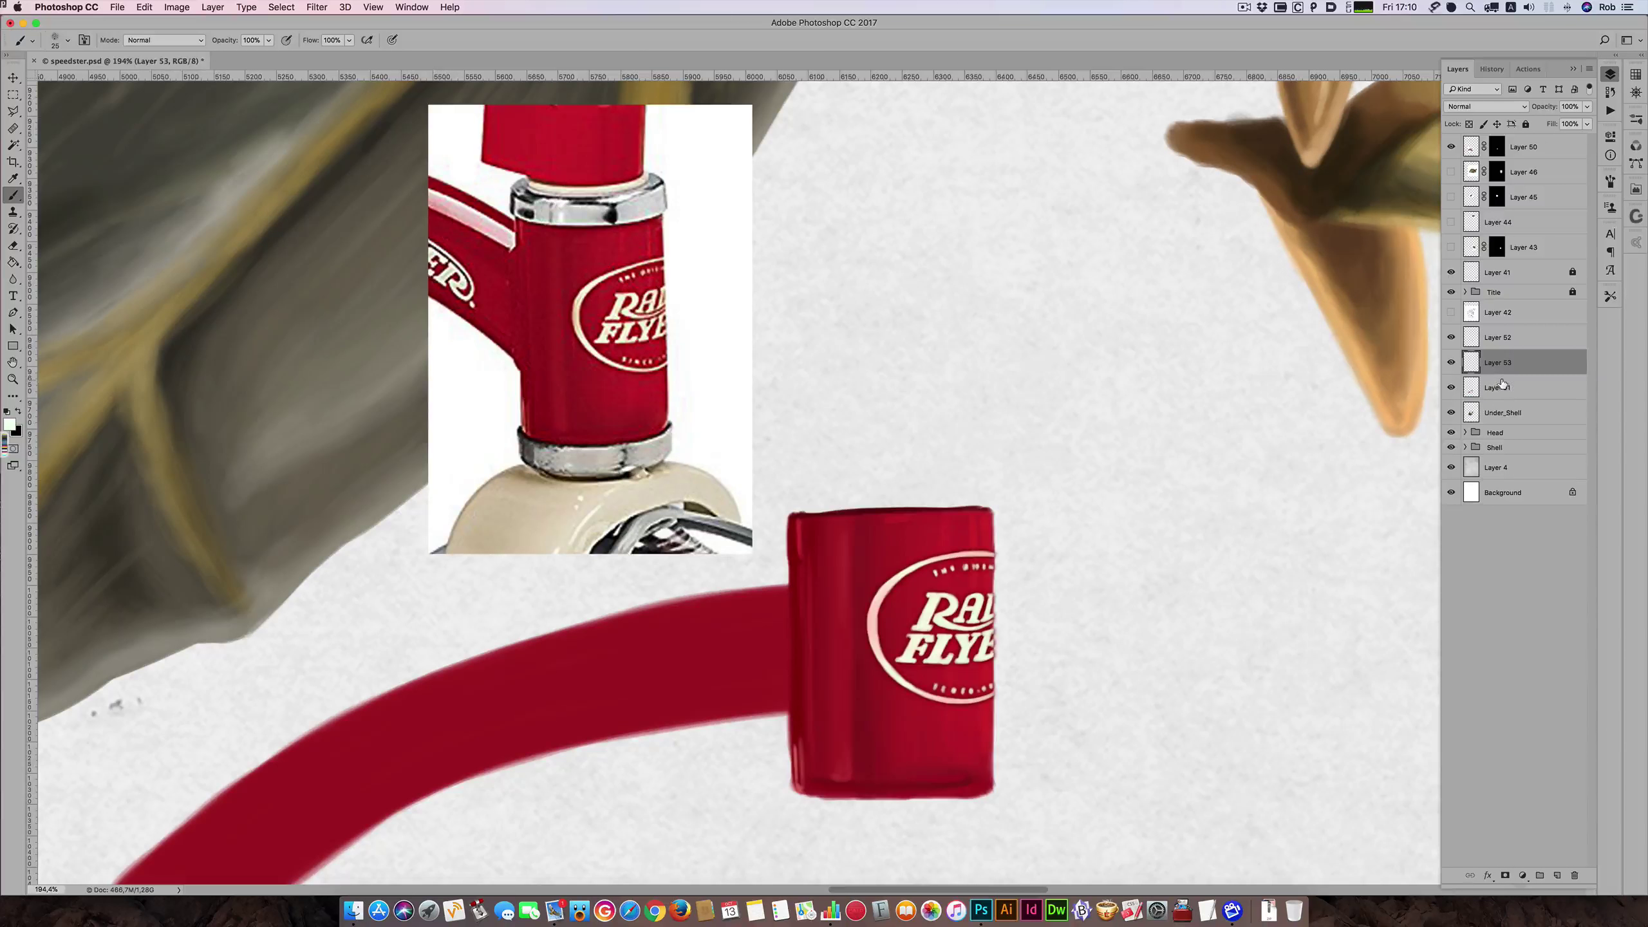
key(super+z)
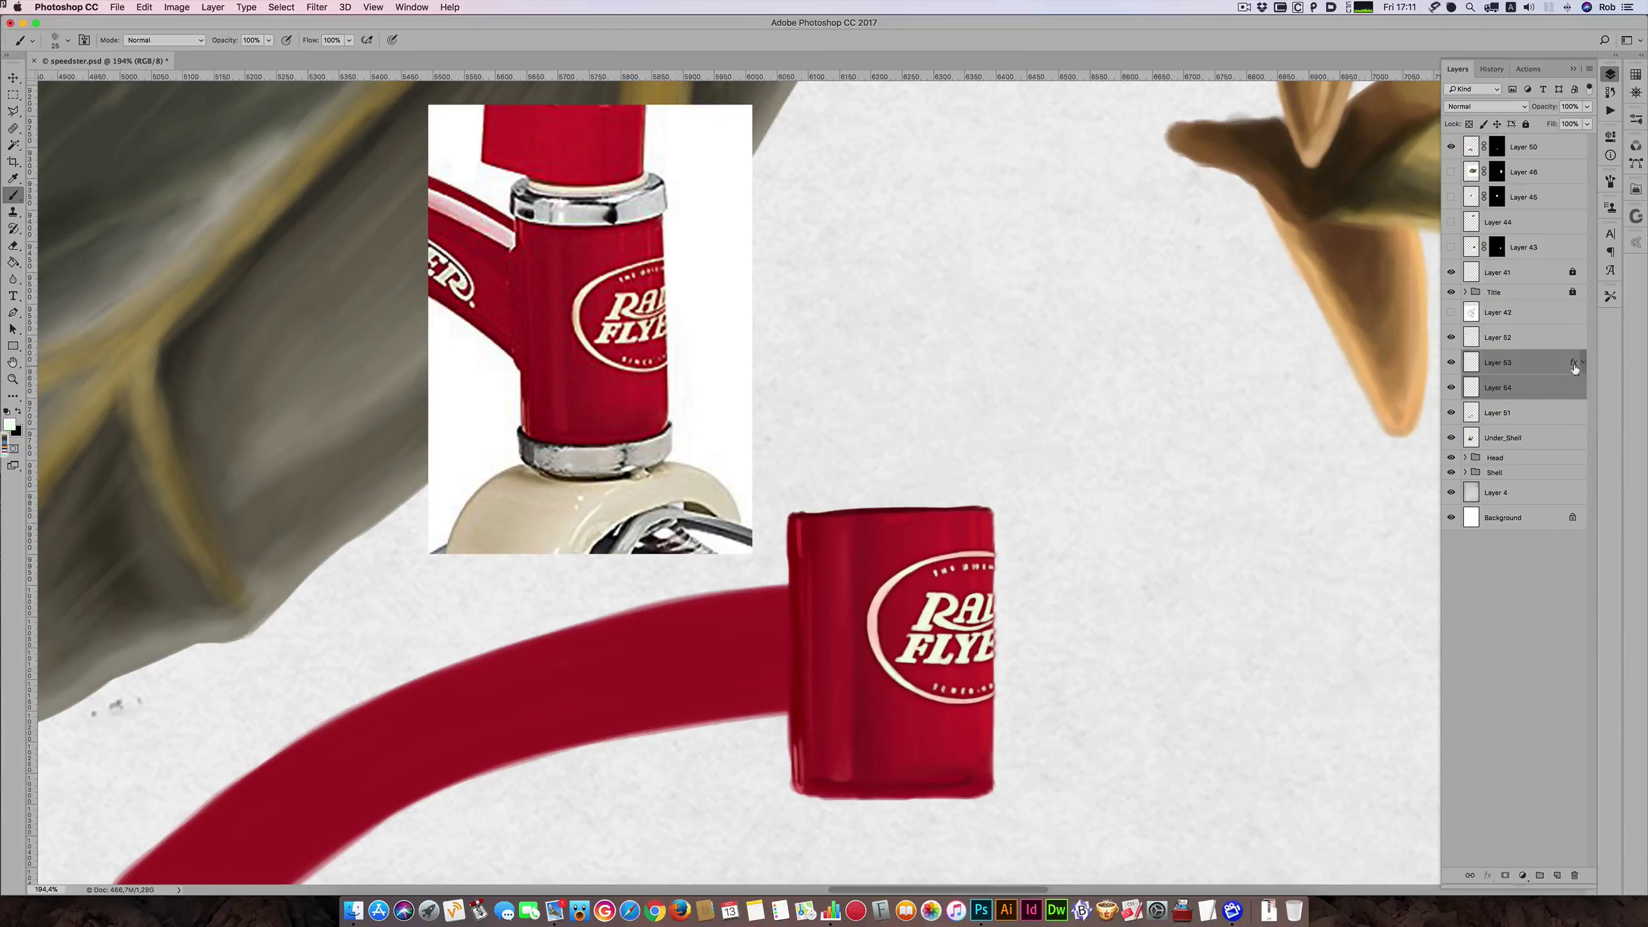
click(1557, 387)
drag(1532, 391, 1575, 875)
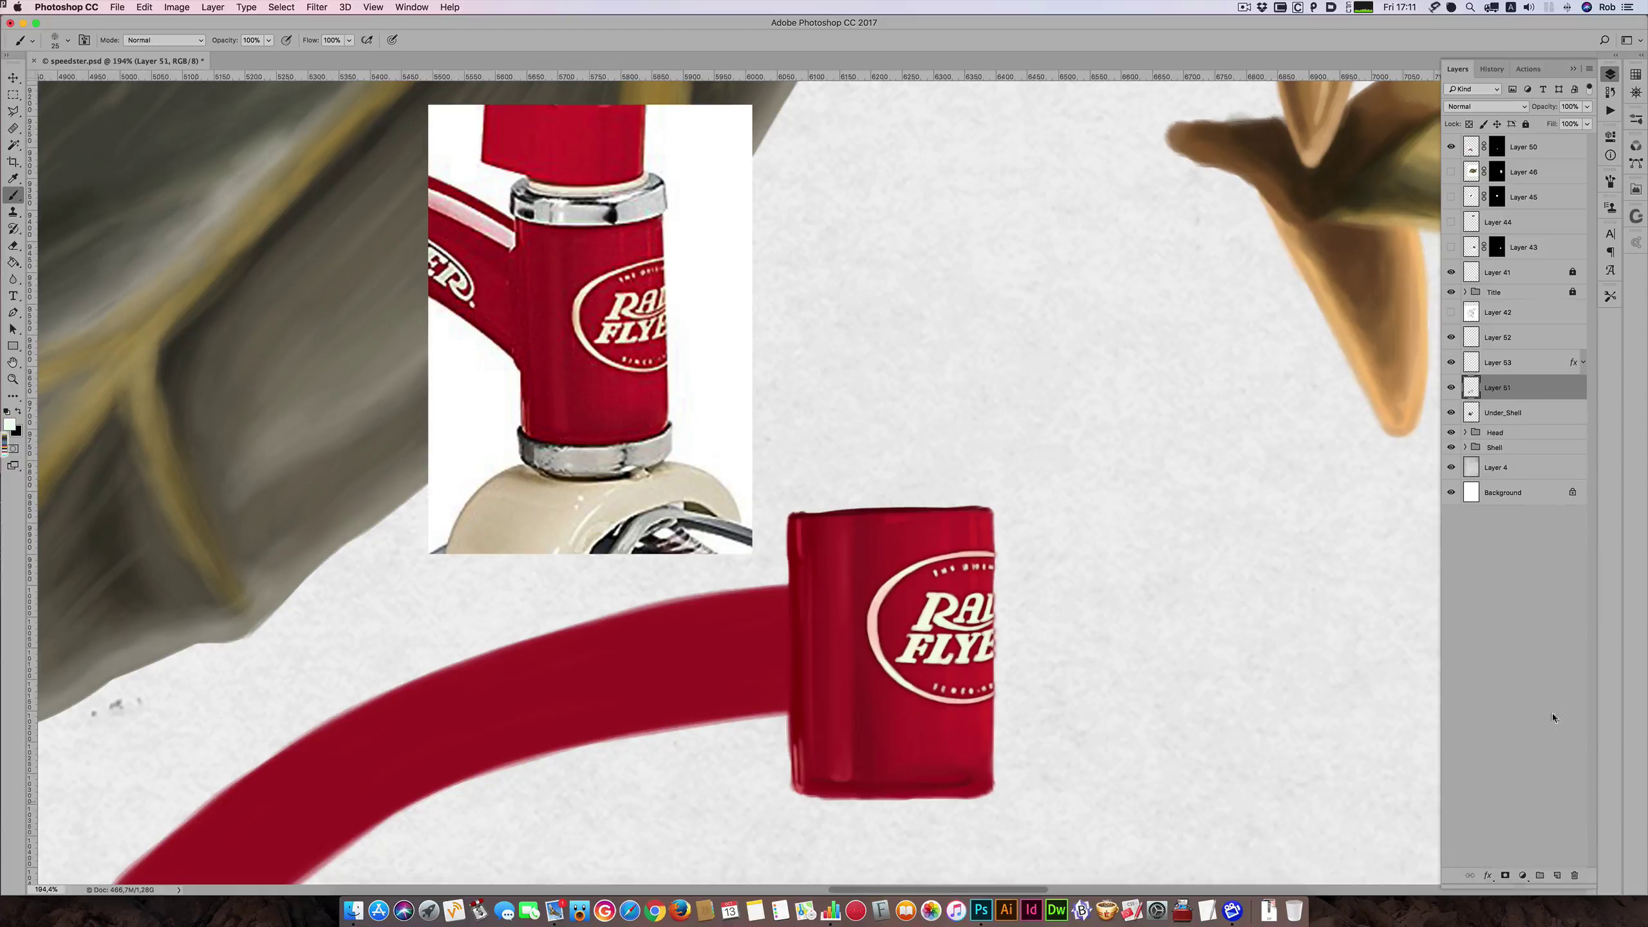
- Try converting Layer 53 to a smart object, and undo the conversion
click(1515, 366)
right_click(1516, 364)
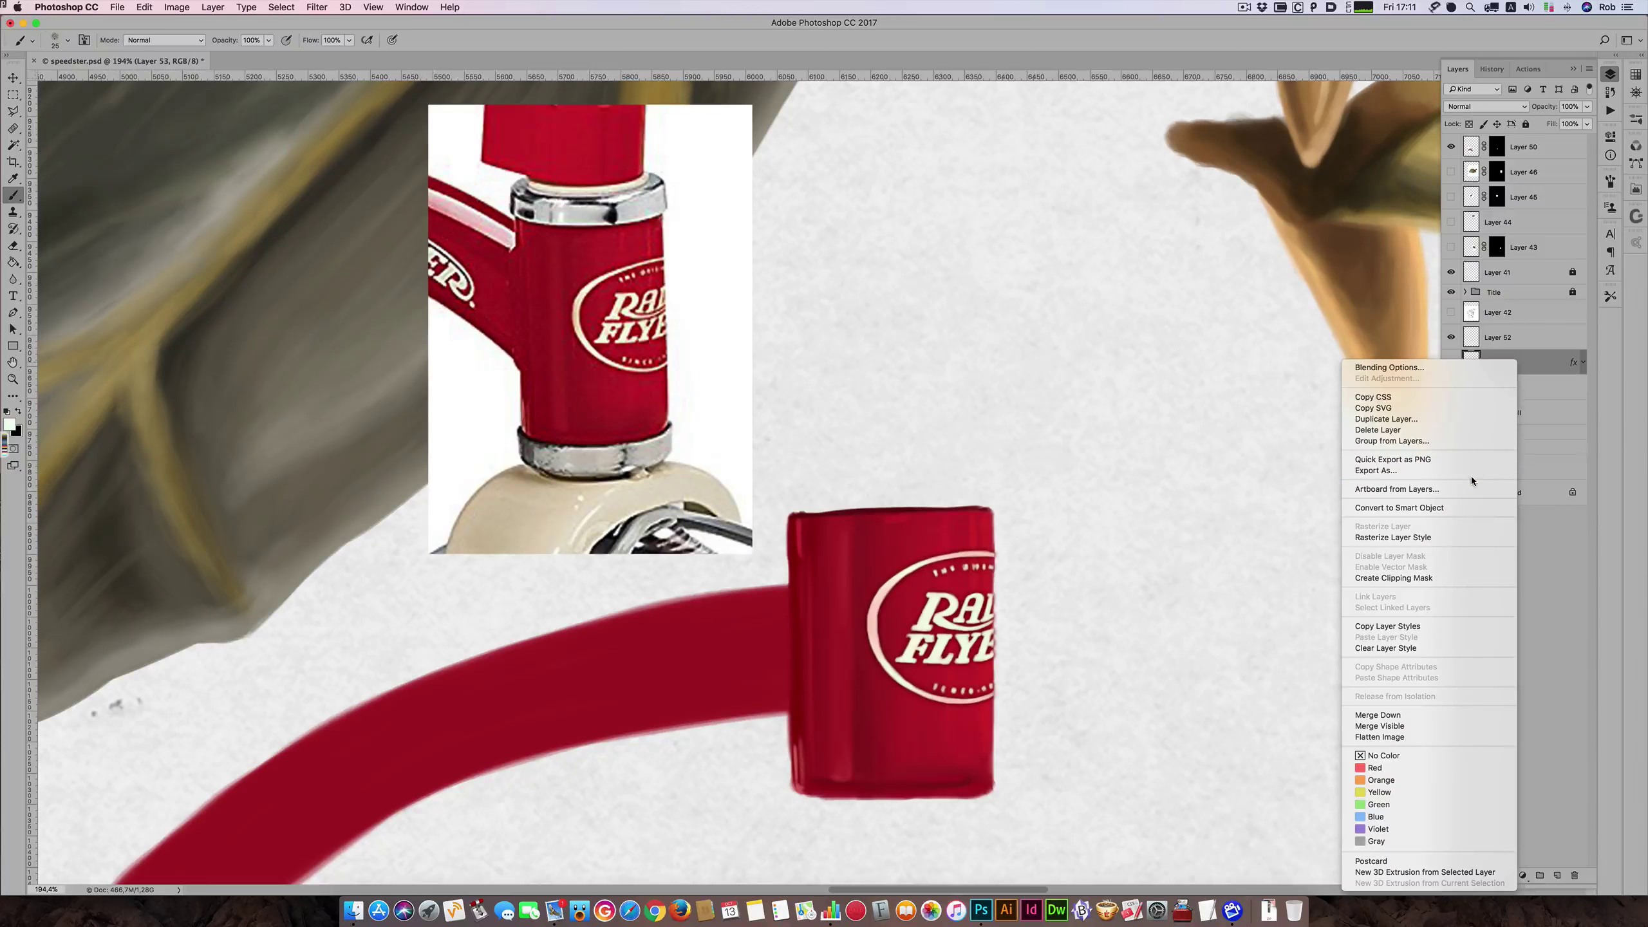
click(1445, 508)
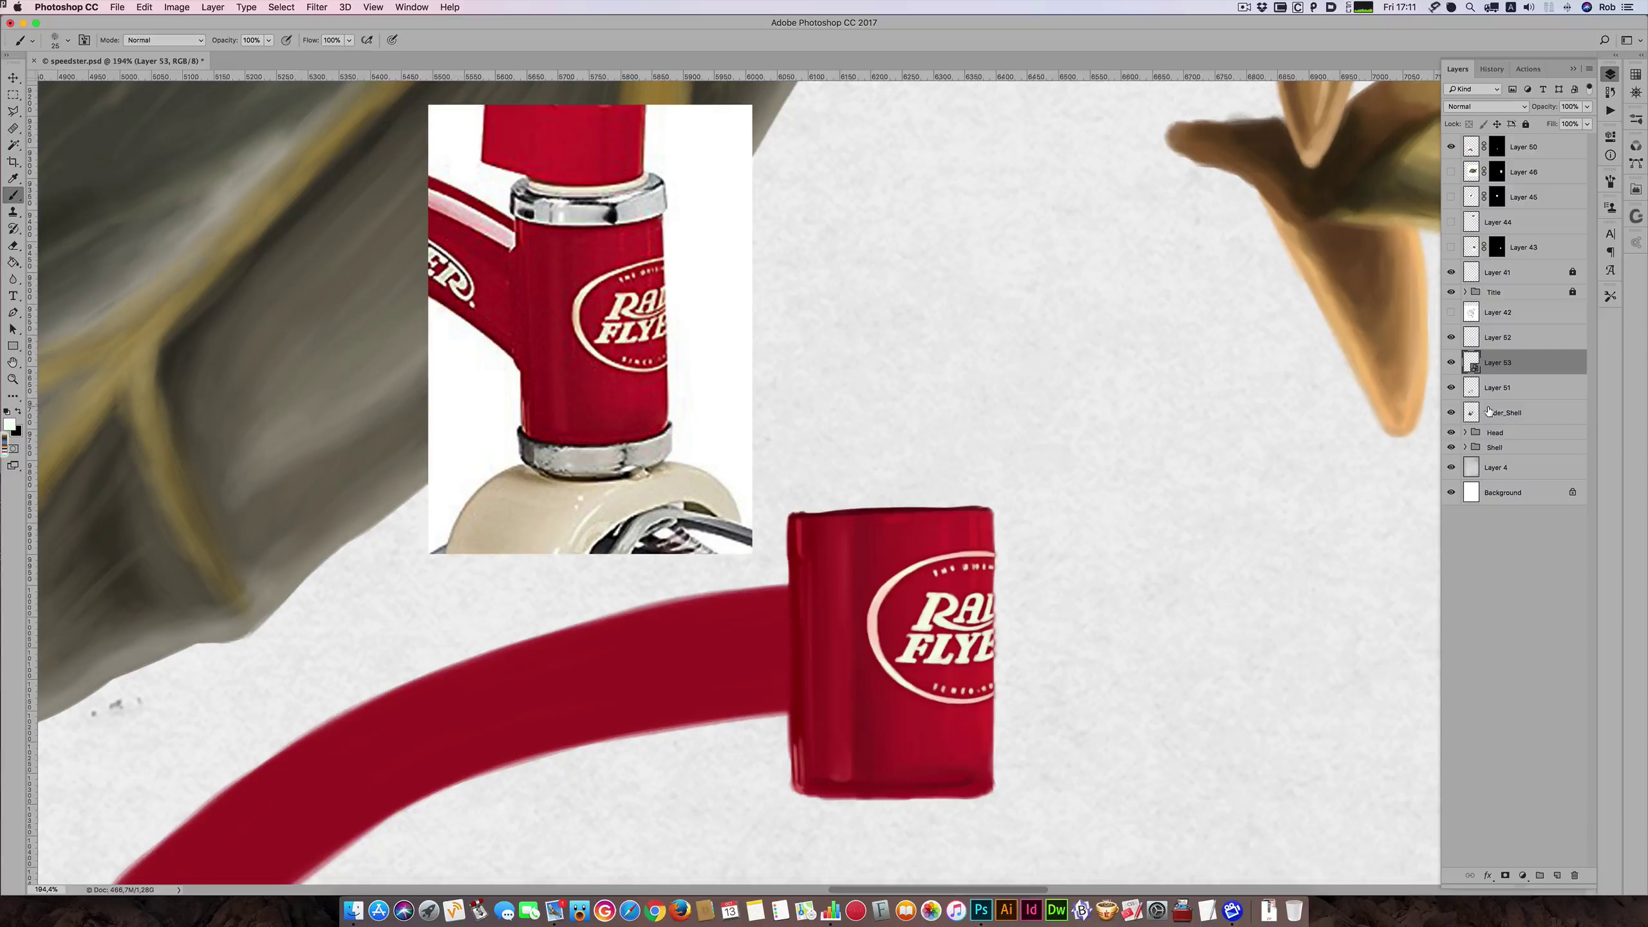
key(super+z)
- Try Normal blend mode and a darker red for Layer 53's Outer Glow, and discard the changes
click(1583, 363)
double_click(1514, 395)
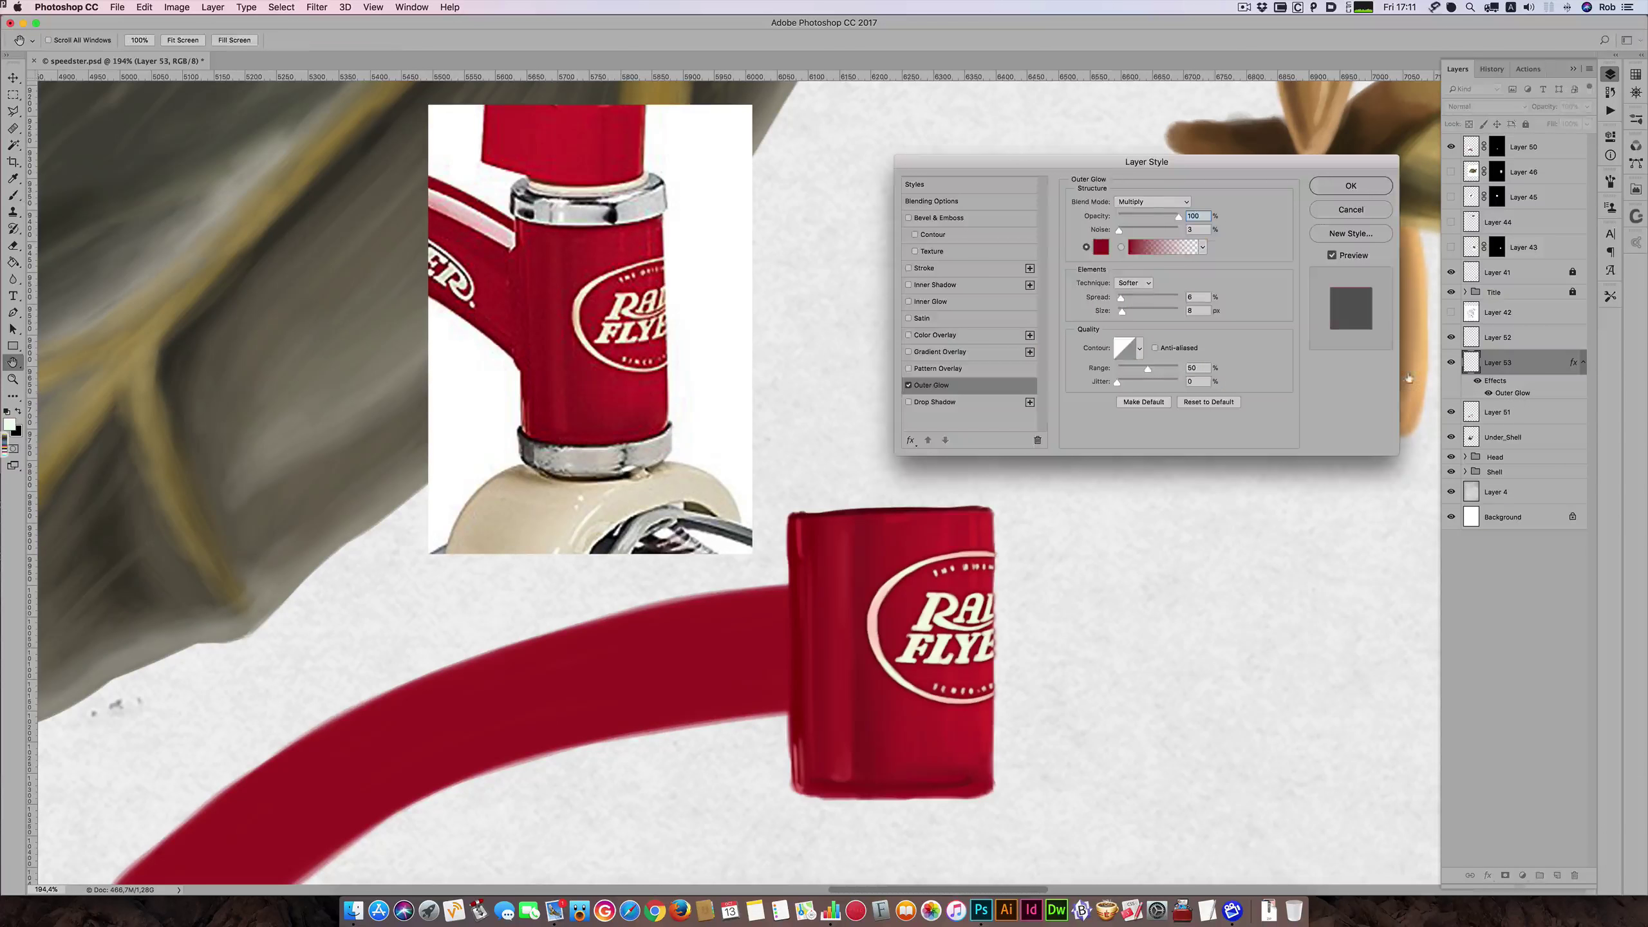
click(1145, 202)
click(1152, 162)
click(1101, 247)
click(867, 512)
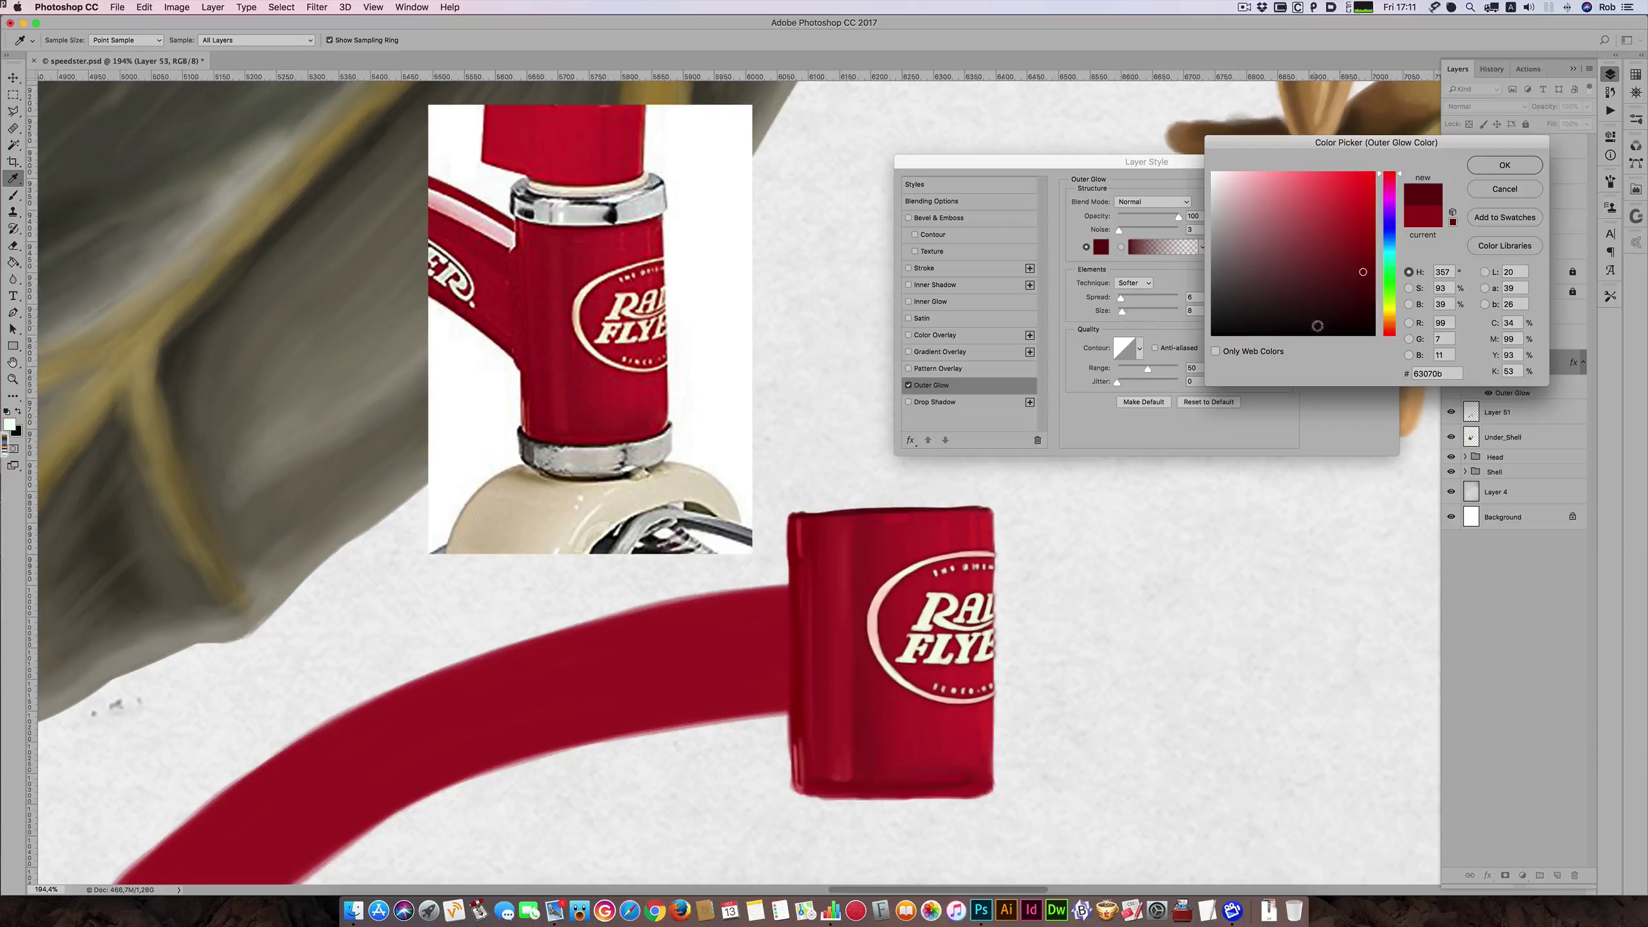
click(1360, 289)
click(1504, 189)
click(1377, 189)
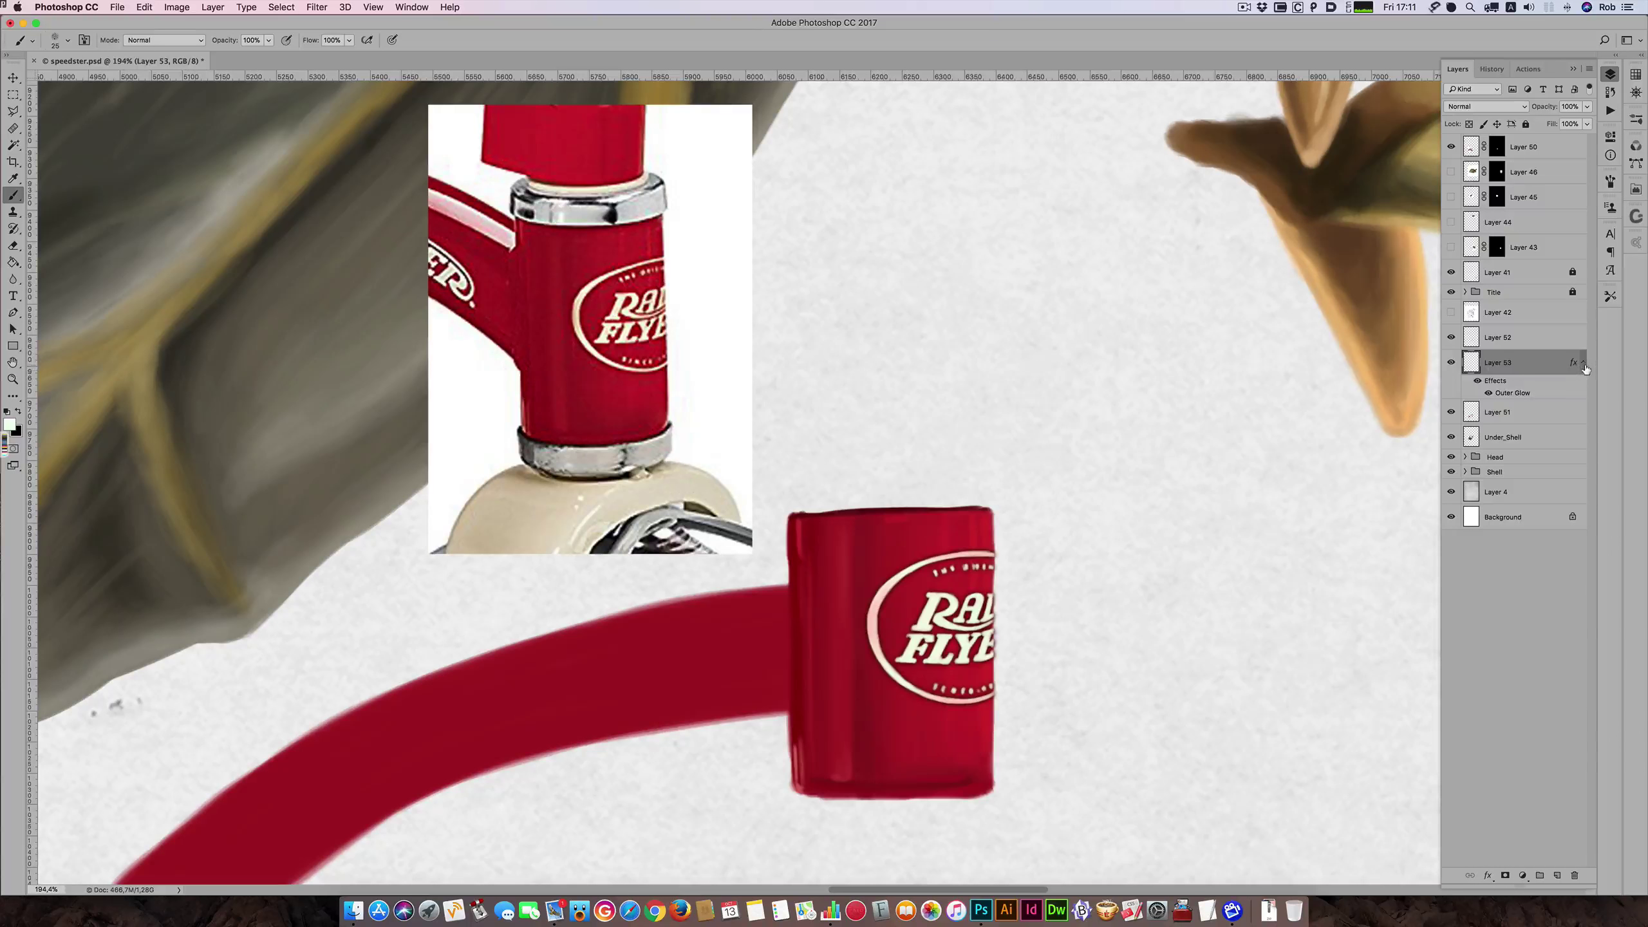
- Rasterize the layer style of Layer 53 so the Outer Glow becomes part of the painted logo
click(1583, 362)
right_click(1528, 369)
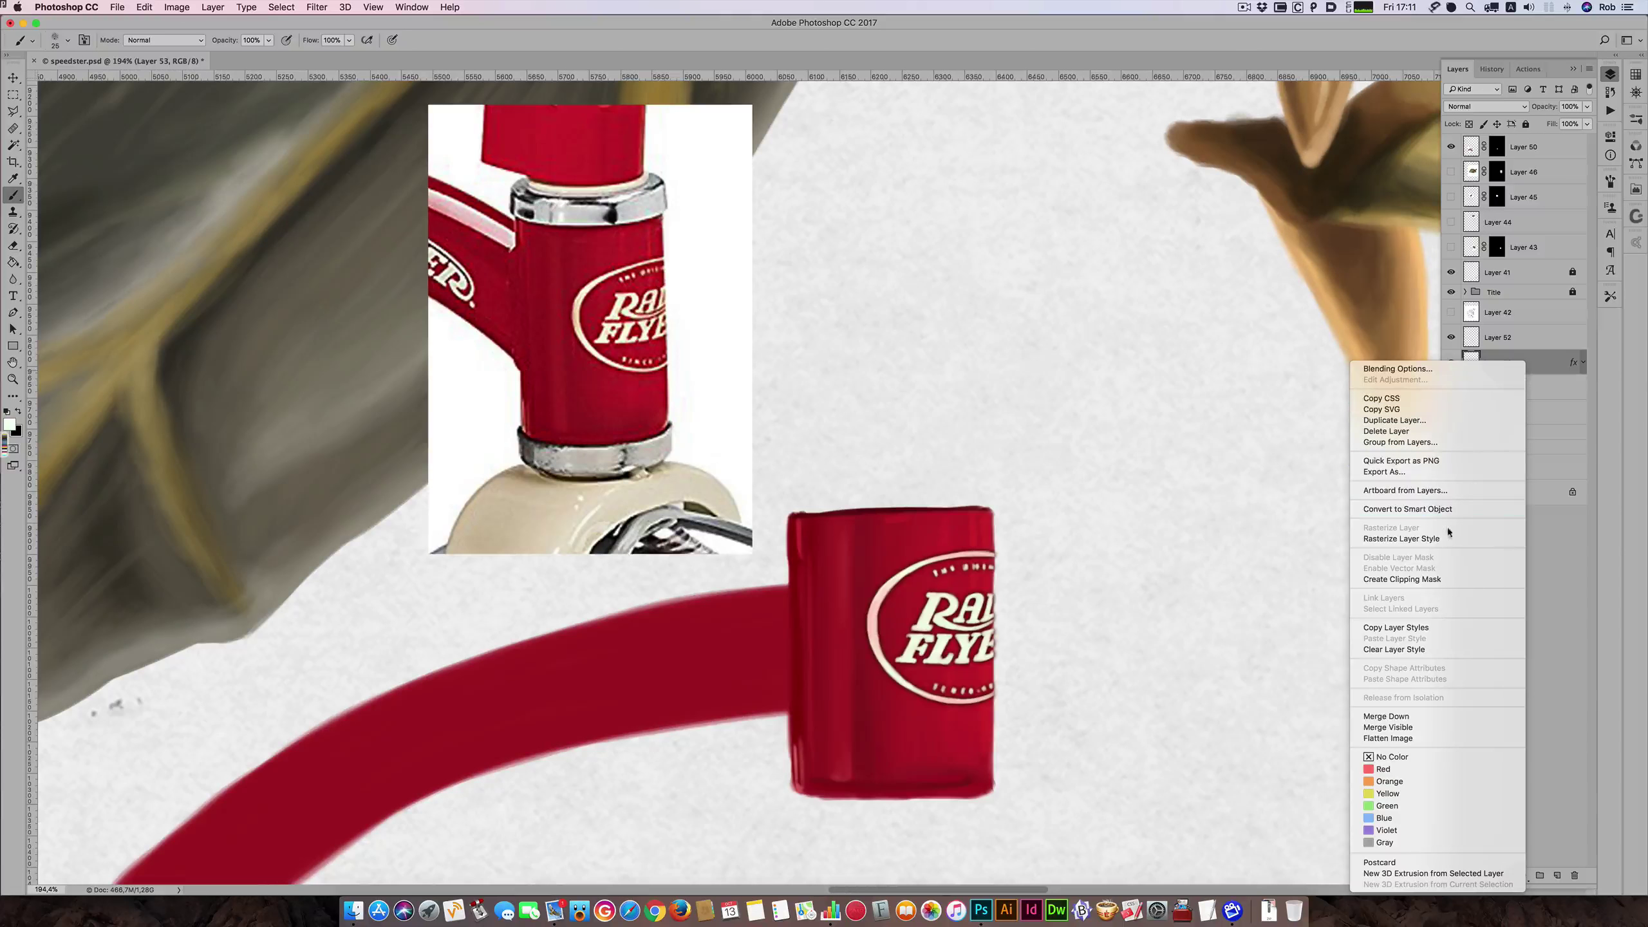
click(1441, 537)
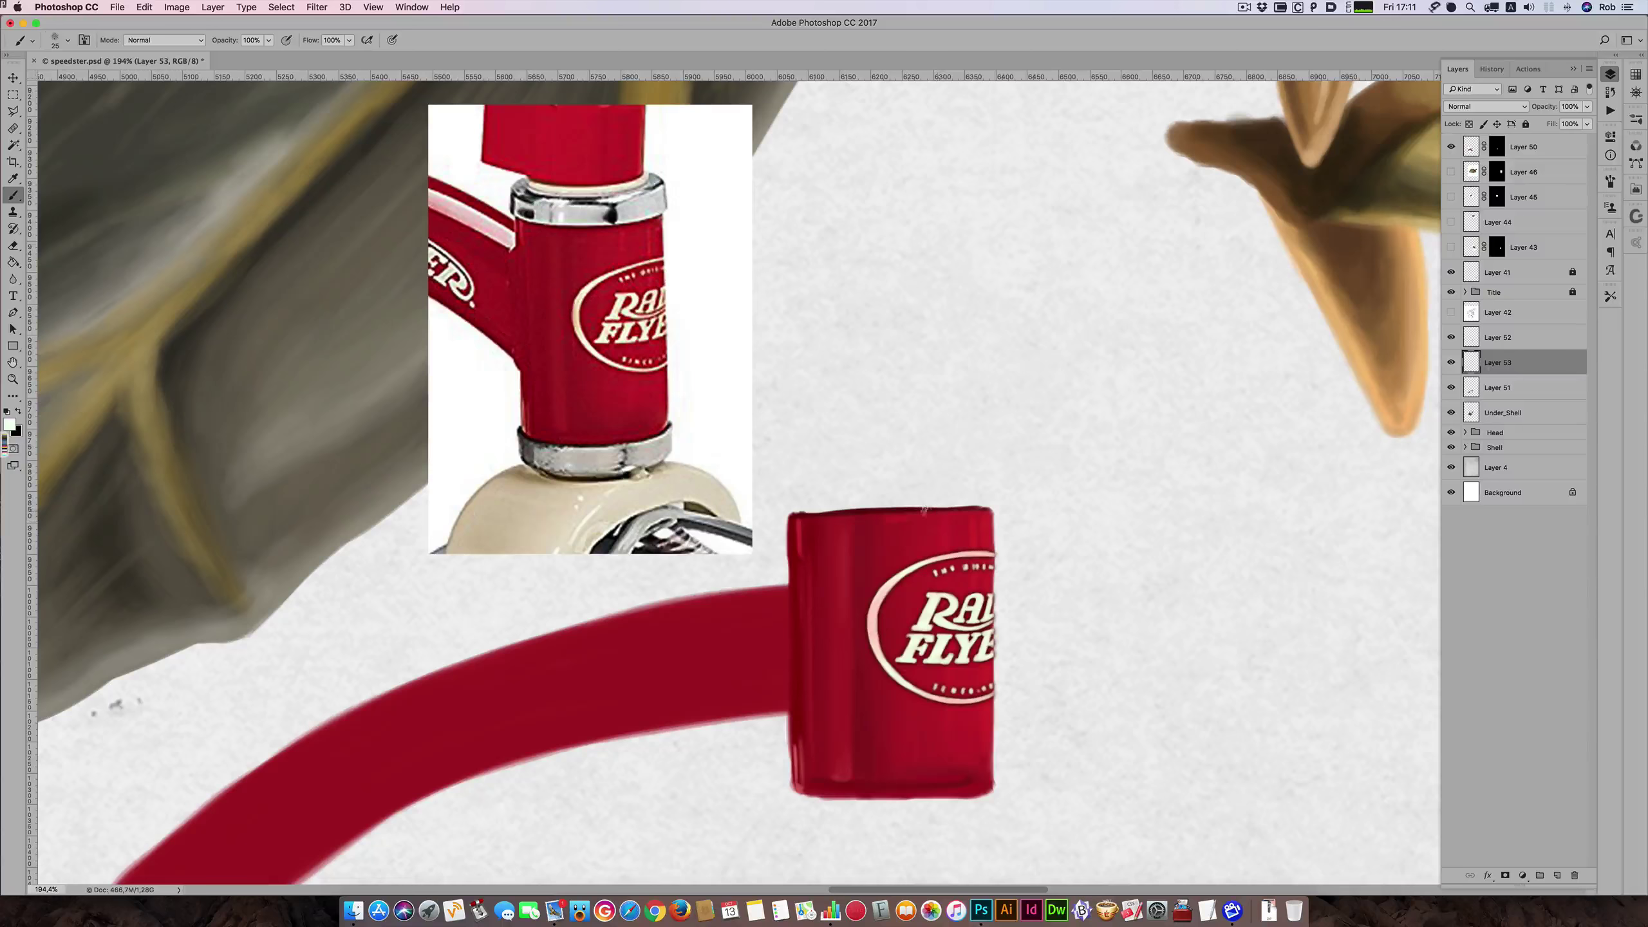
- Sample a light pink from the lower edge of the reference photo's head tube as the brush colour
drag(849, 457, 952, 440)
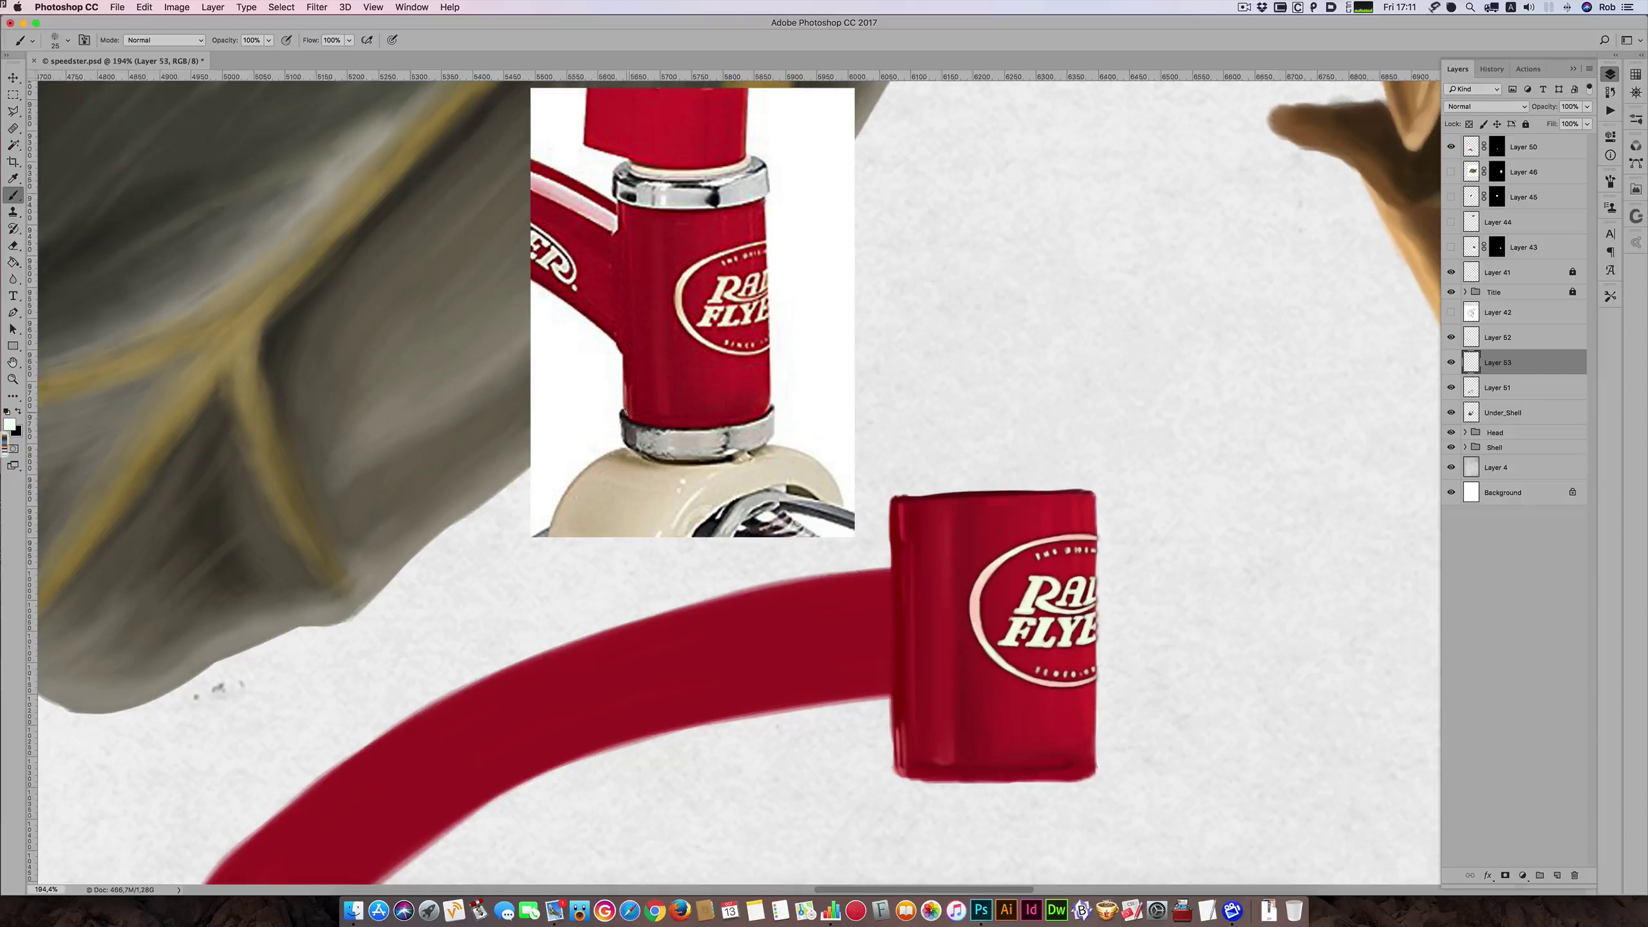
alt+click(627, 413)
scroll(825, 602, down, 5)
scroll(826, 601, left, 5)
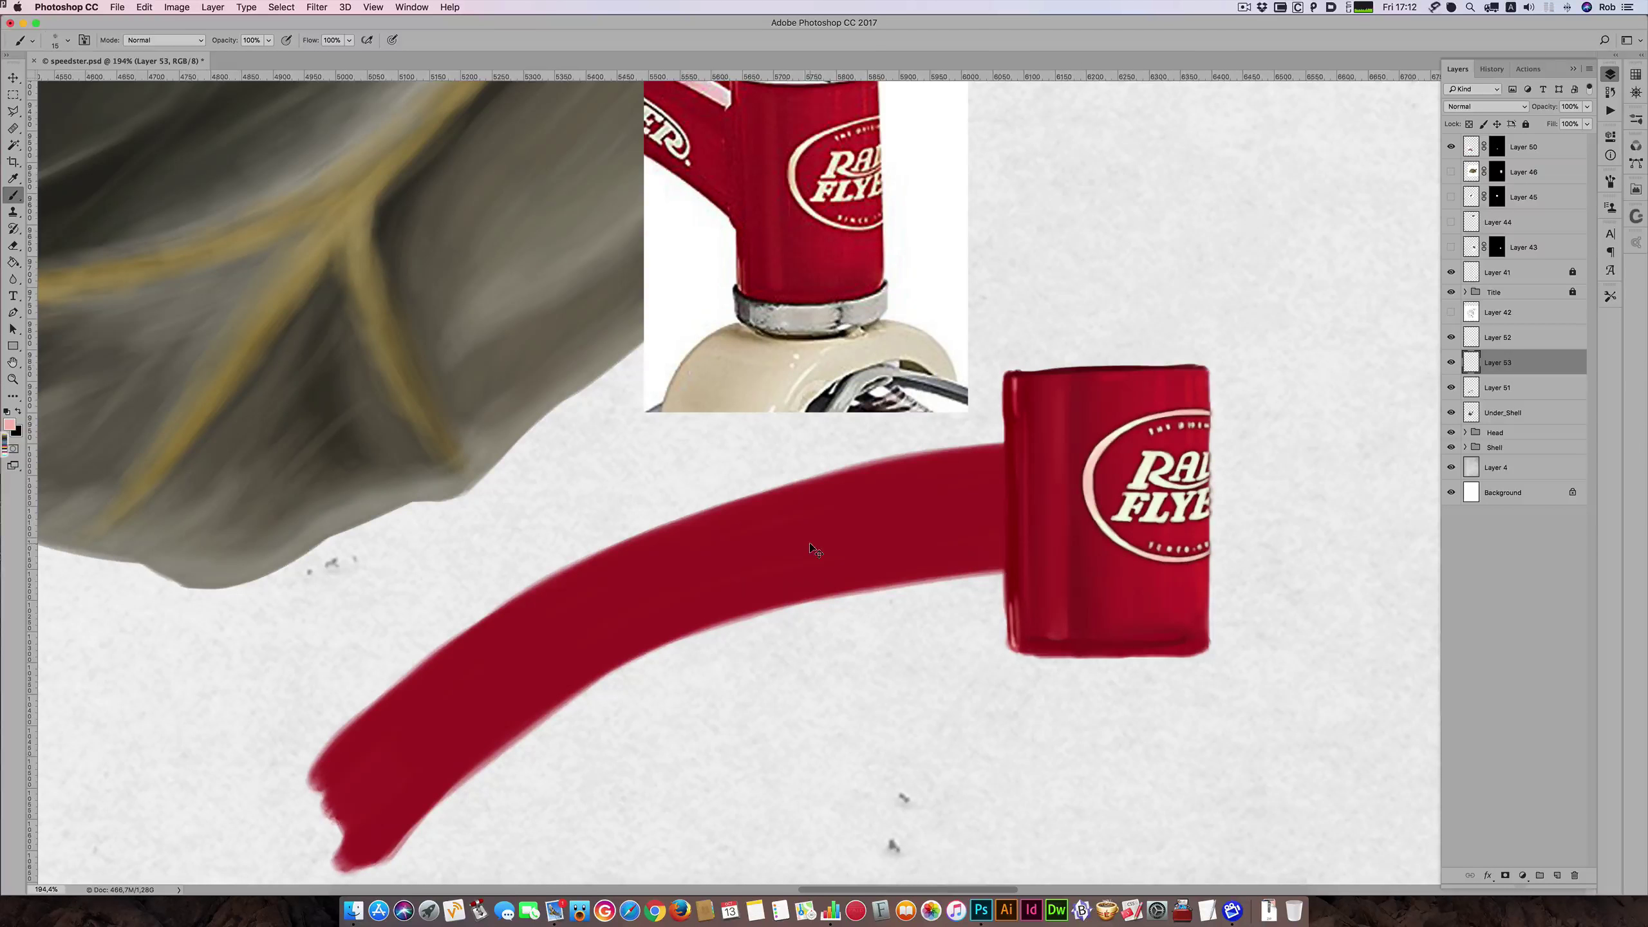
key(super+0)
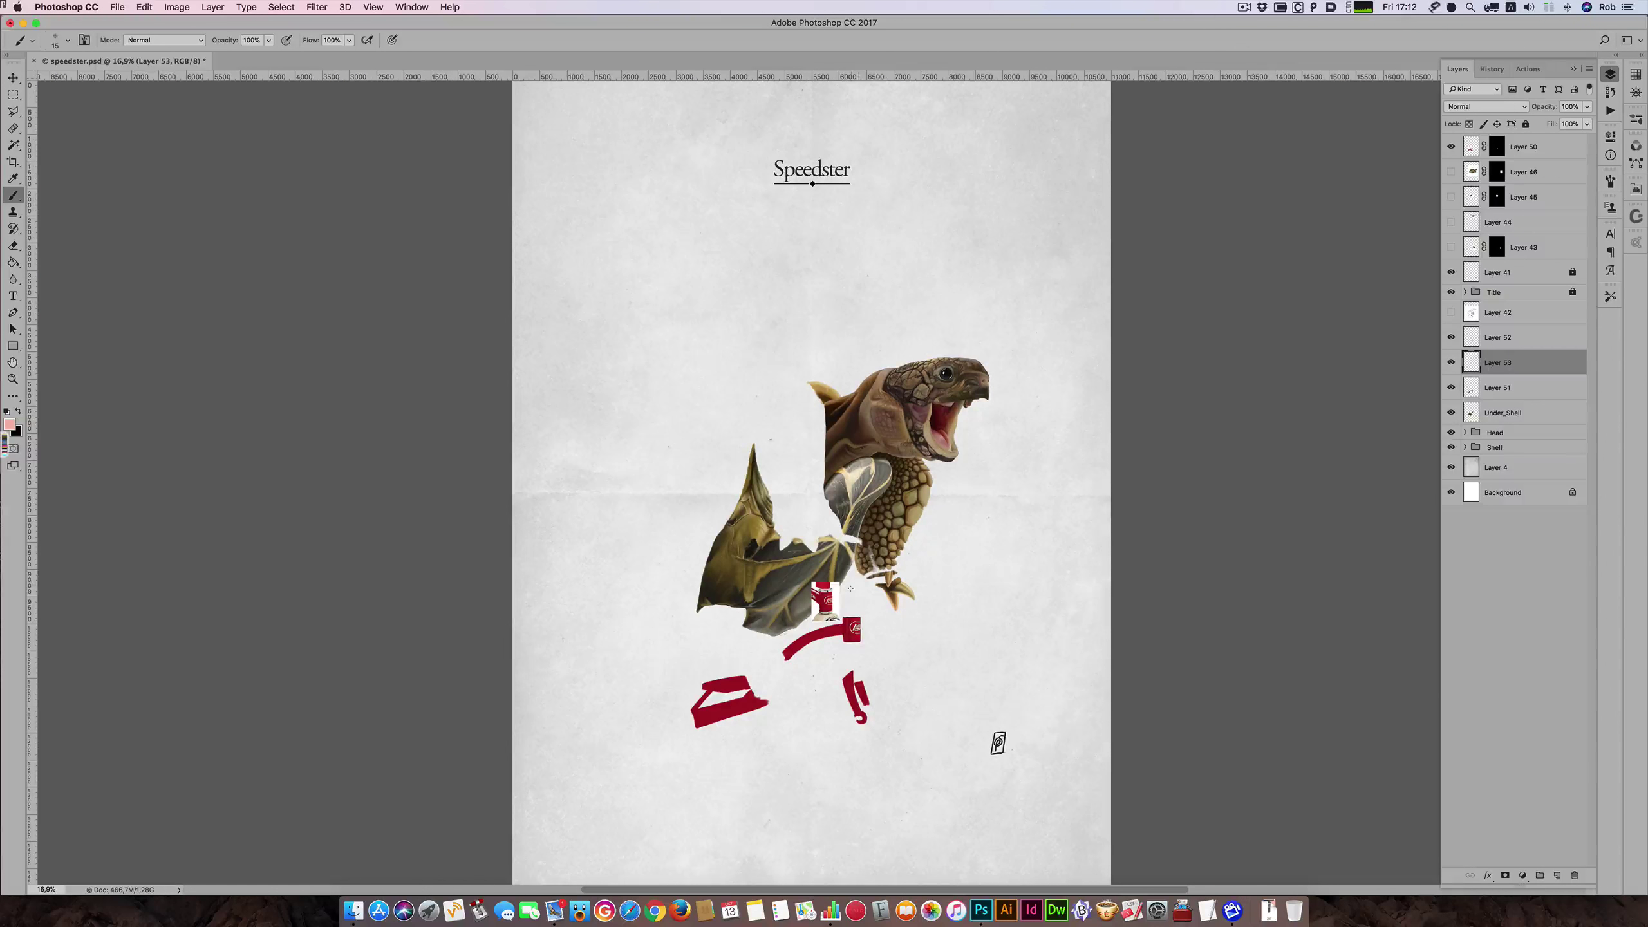
- Delete Layer 50's mask so the complete tricycle reference photo is shown
drag(800, 649, 890, 634)
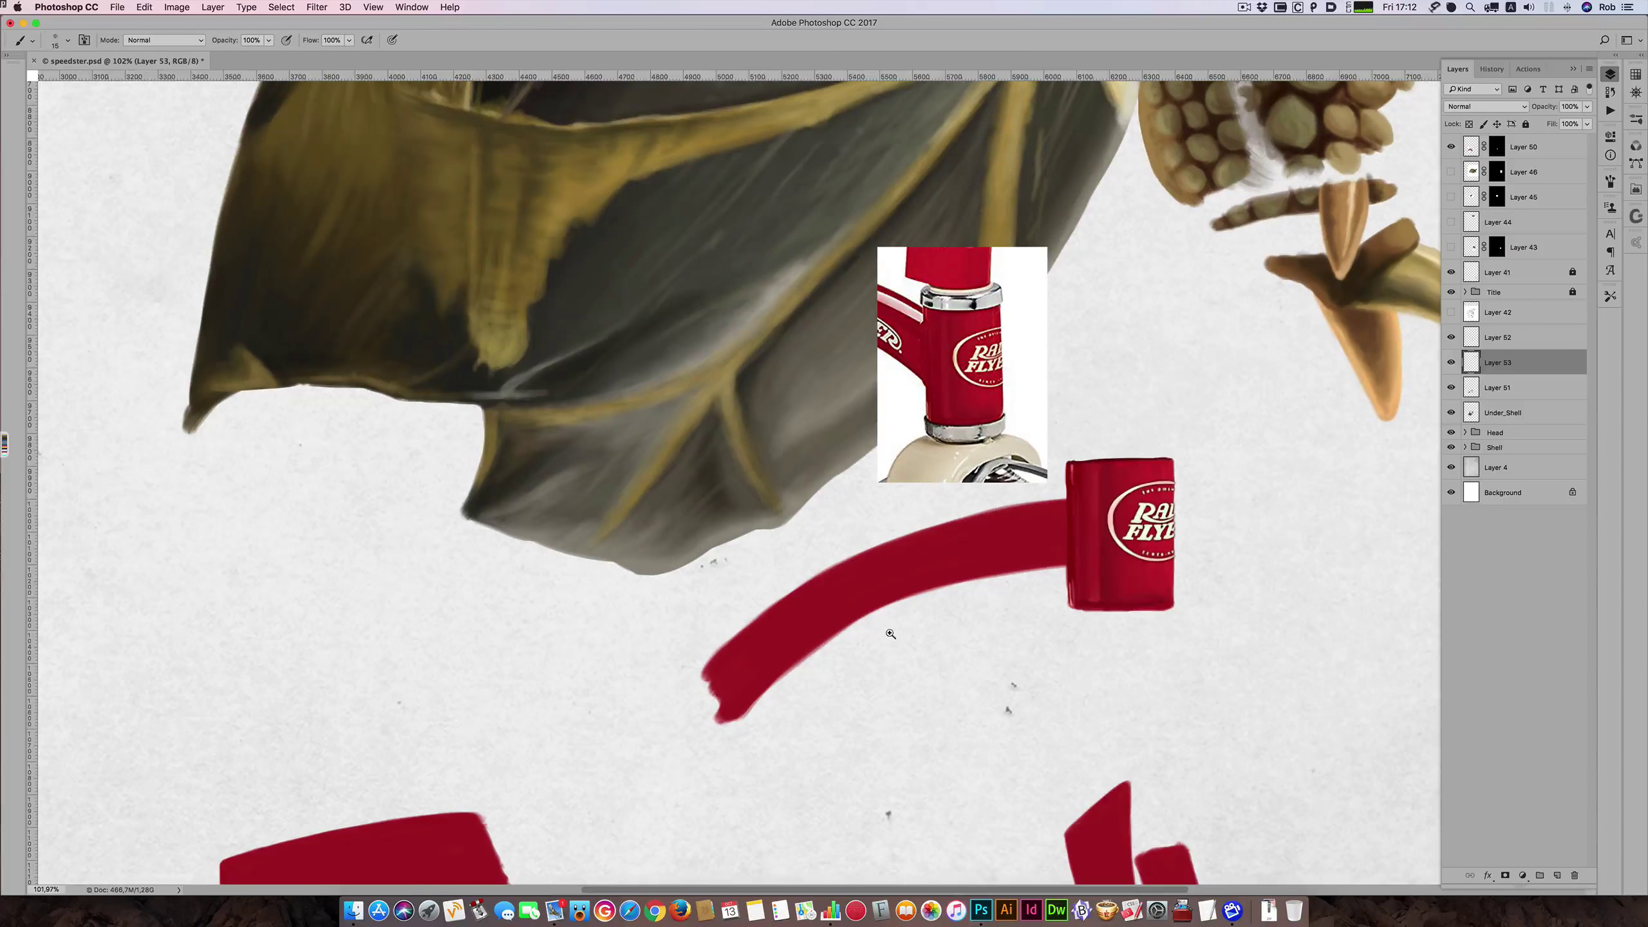
drag(949, 583, 1004, 560)
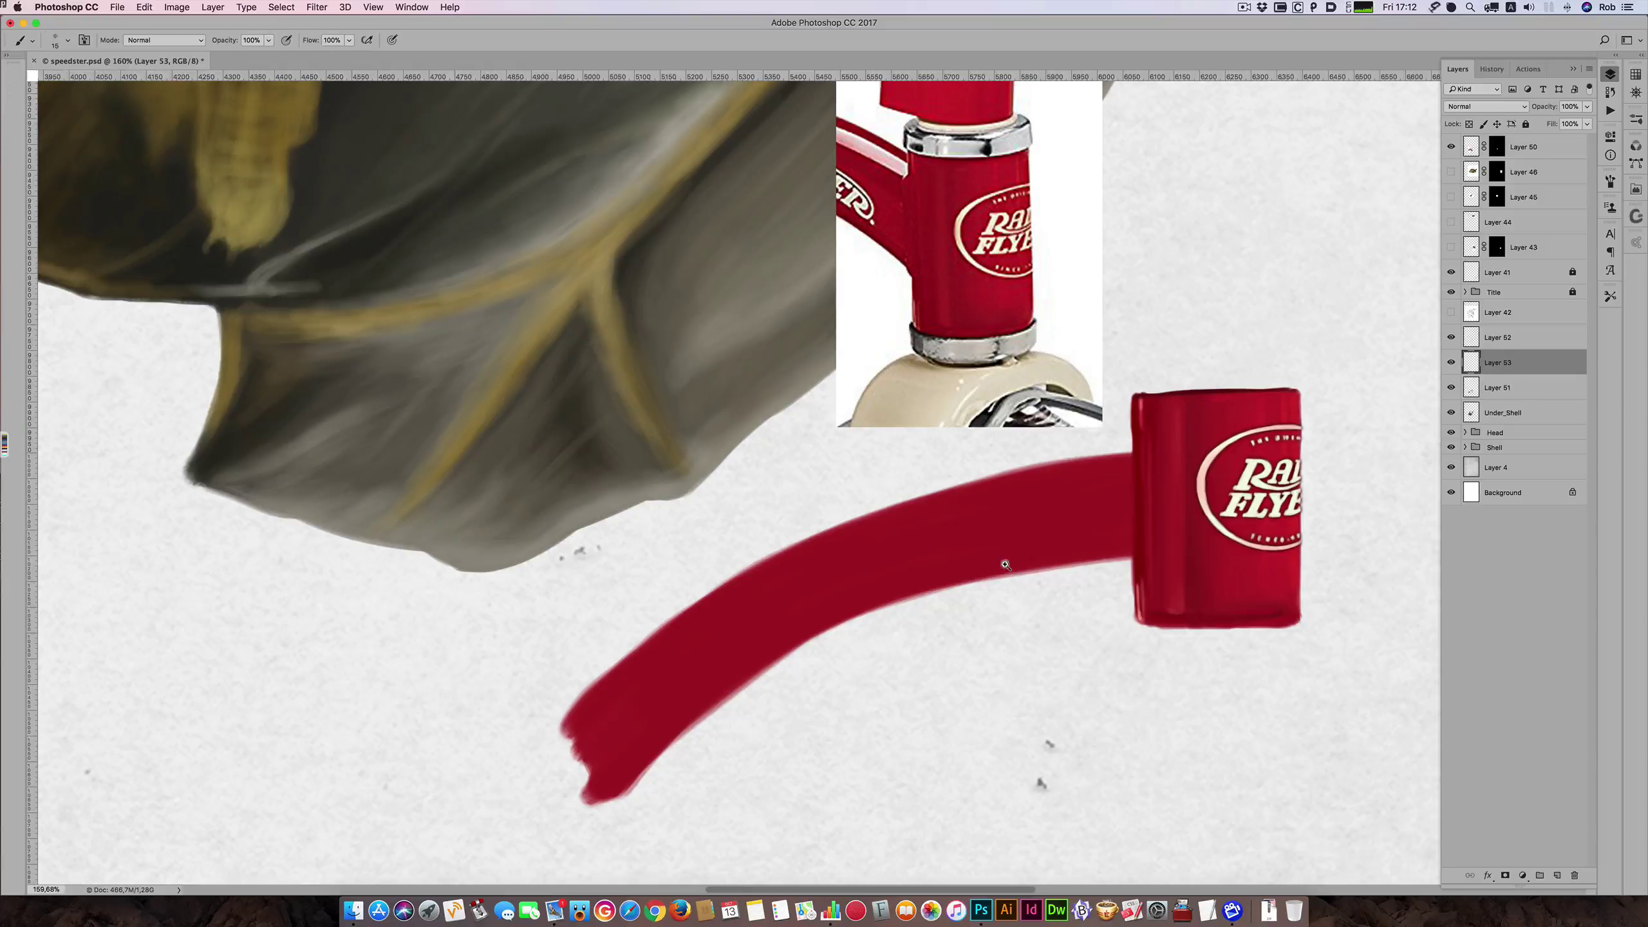
drag(1505, 151, 1573, 873)
click(1452, 148)
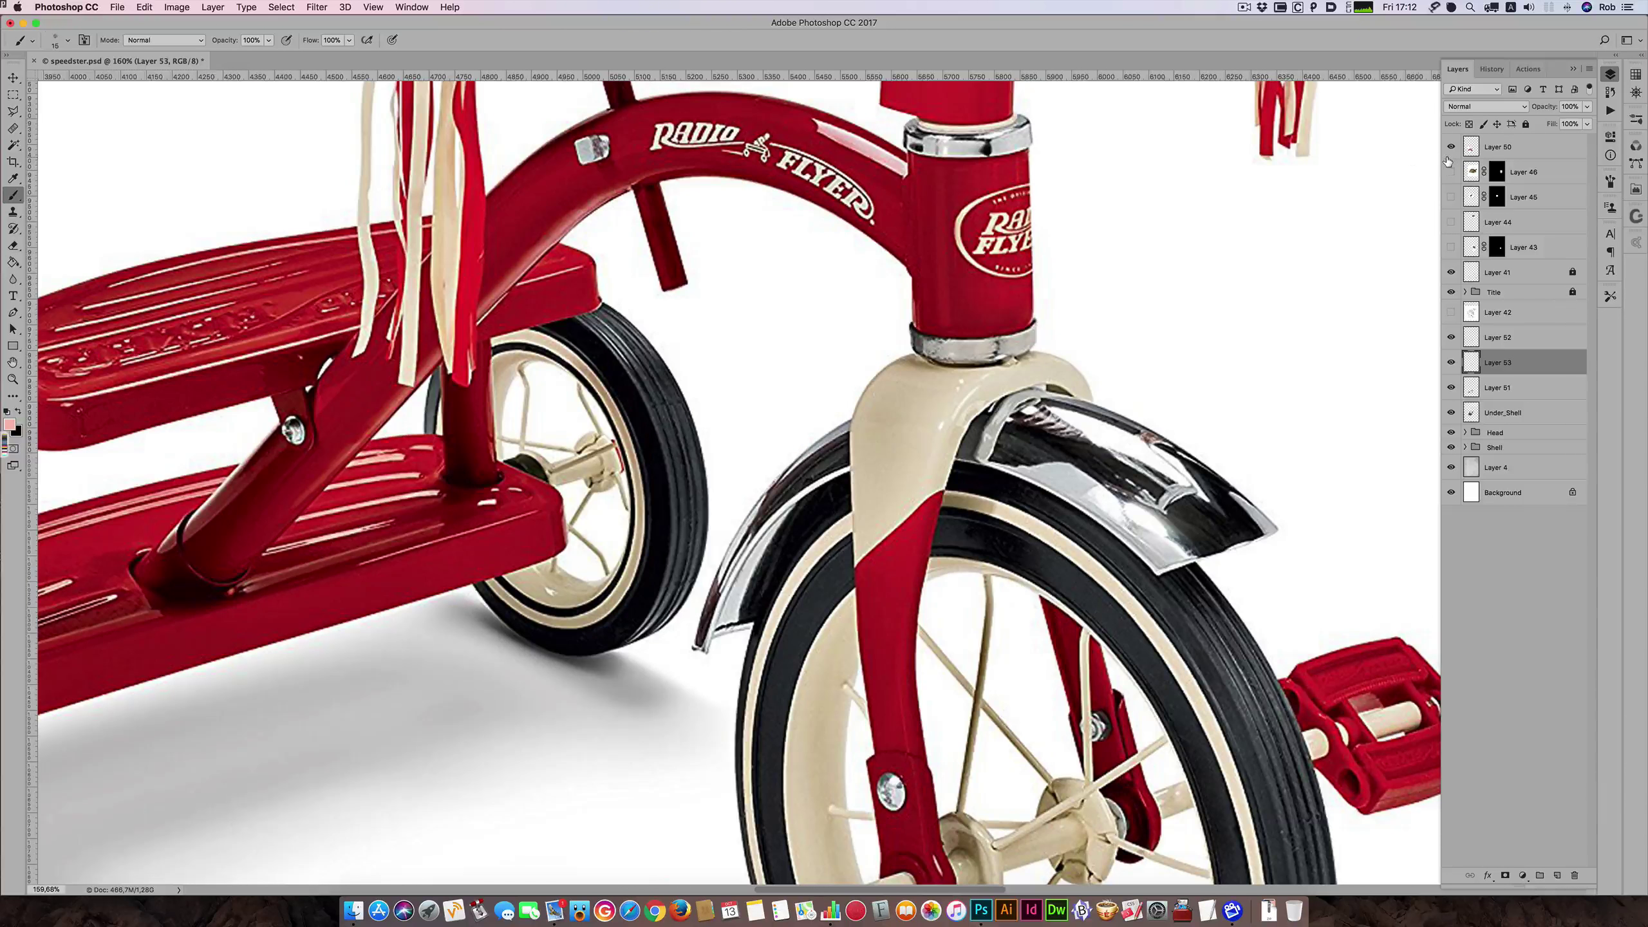
- Outline the reference photo's curved frame tube and head tube with a closed Polygonal Lasso selection
drag(521, 116, 683, 229)
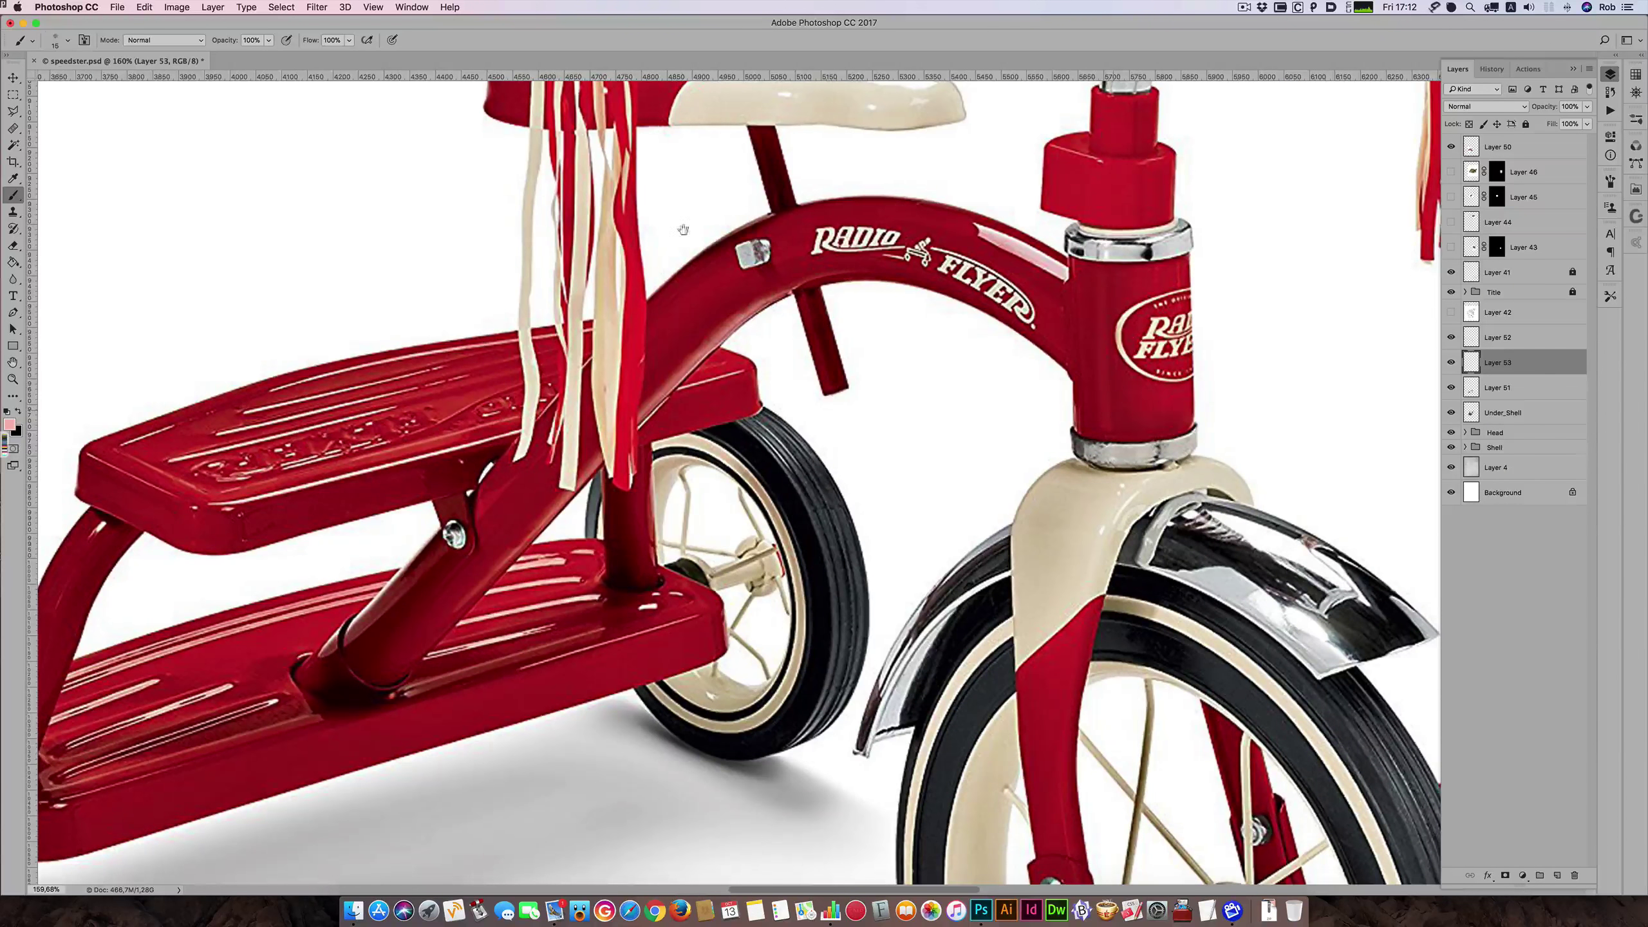
click(12, 111)
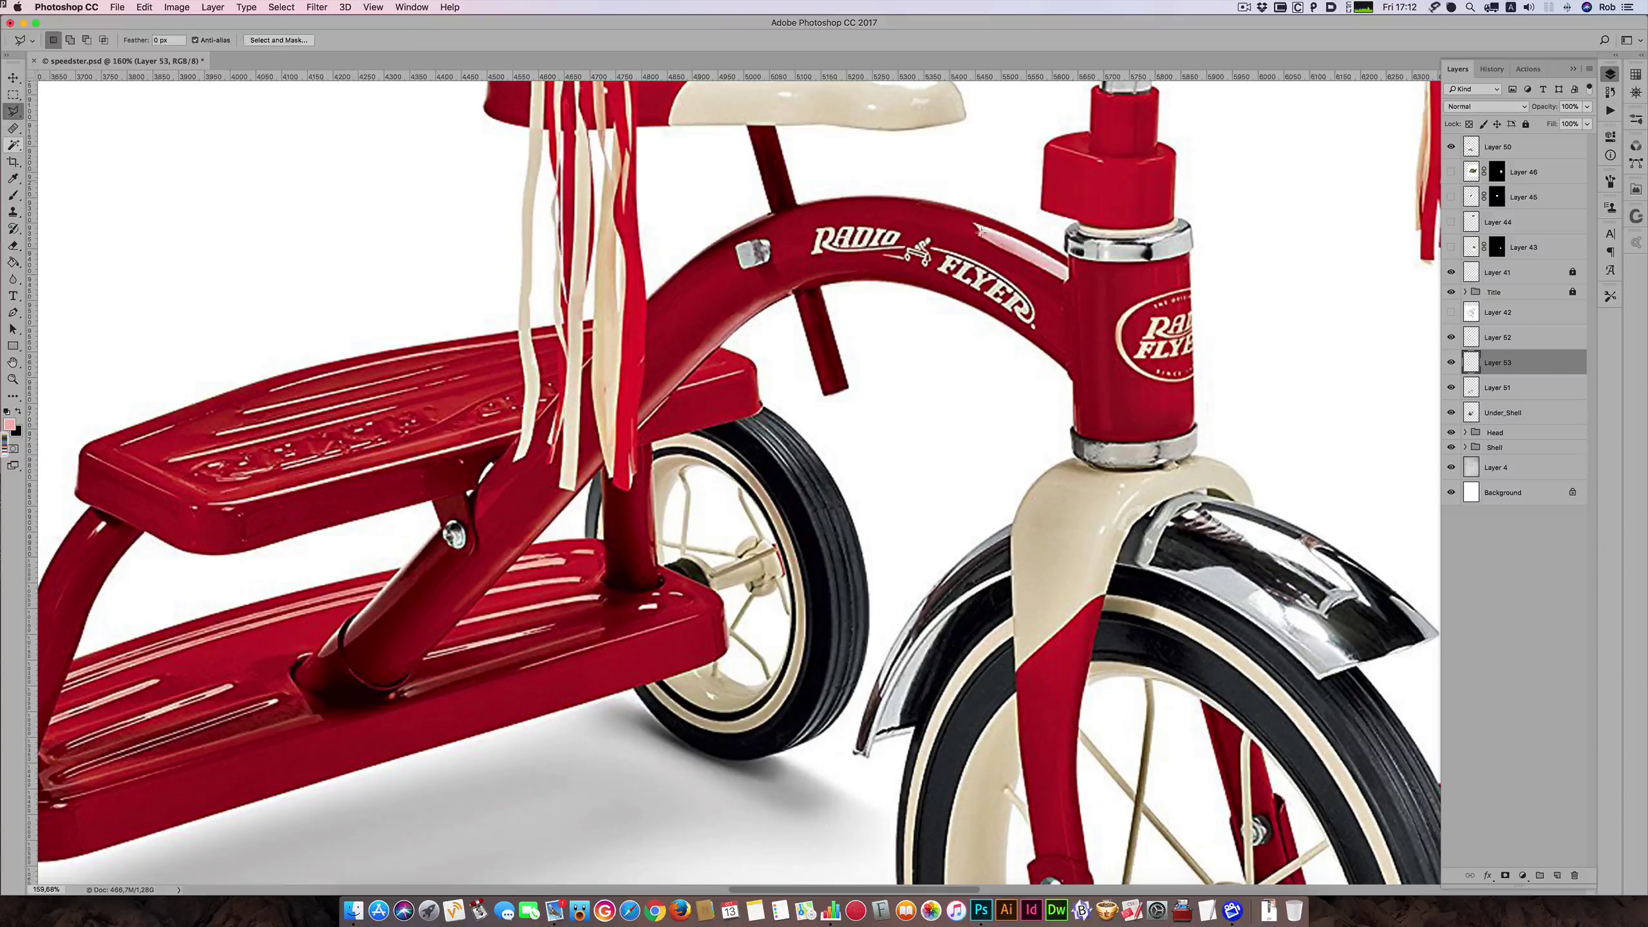
click(1239, 219)
click(802, 164)
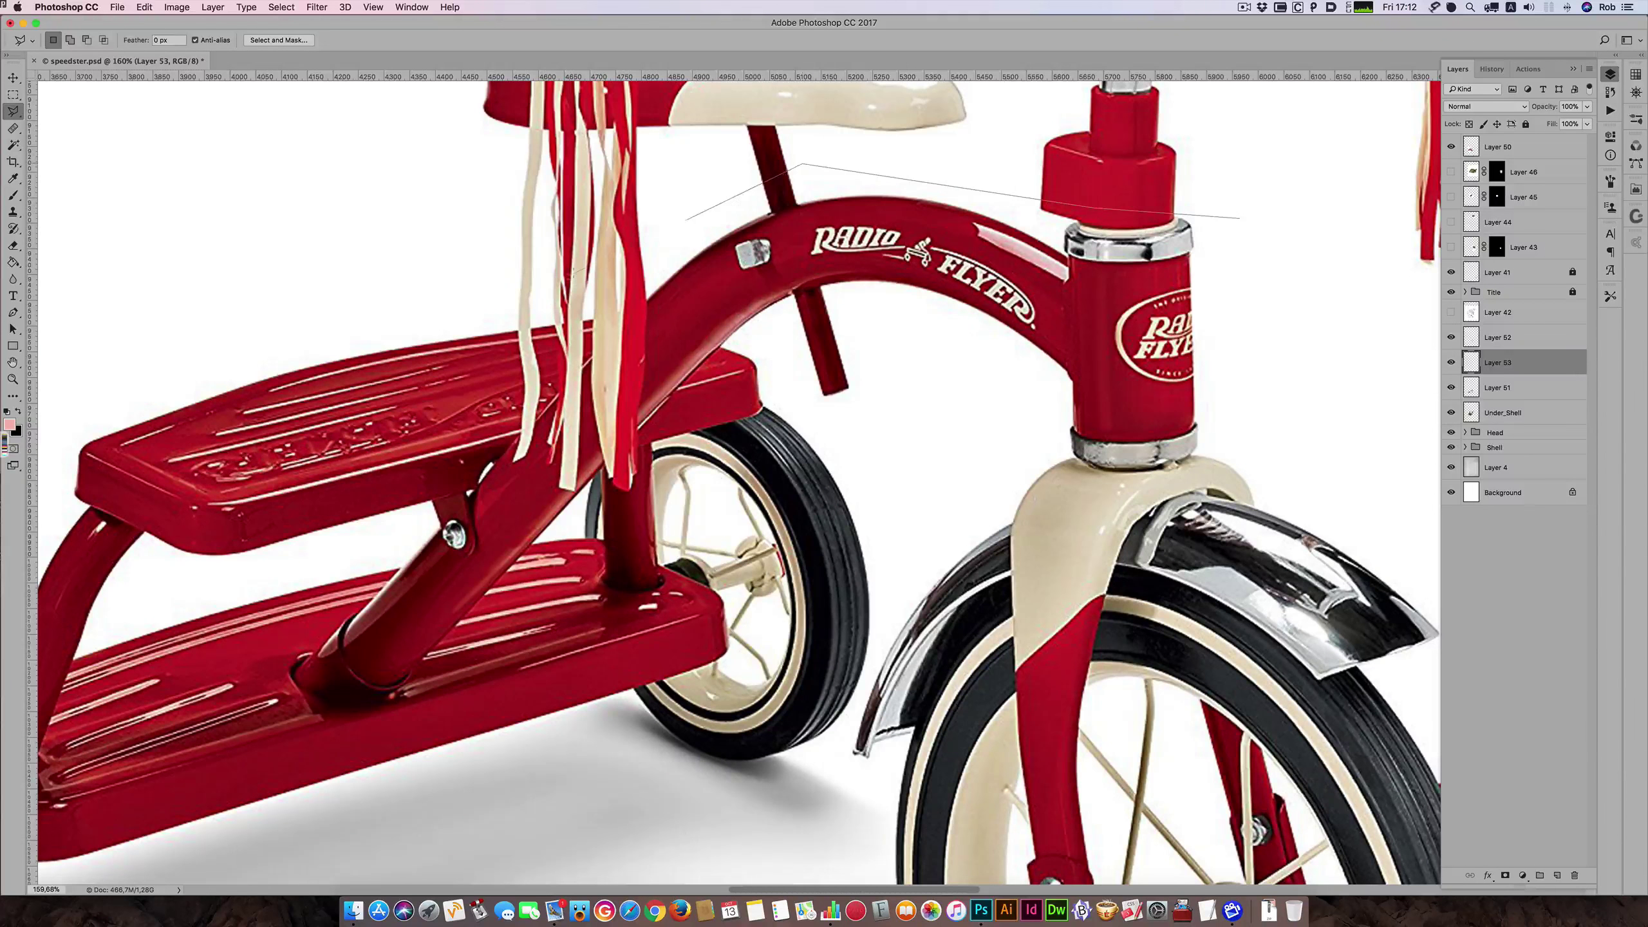
click(247, 689)
click(324, 748)
click(752, 355)
click(838, 318)
click(947, 343)
click(1014, 403)
click(1032, 494)
click(1288, 472)
click(1240, 220)
- Mask Layer 50 with the selection so only the frame tube and head tube area of the reference remains
click(1526, 138)
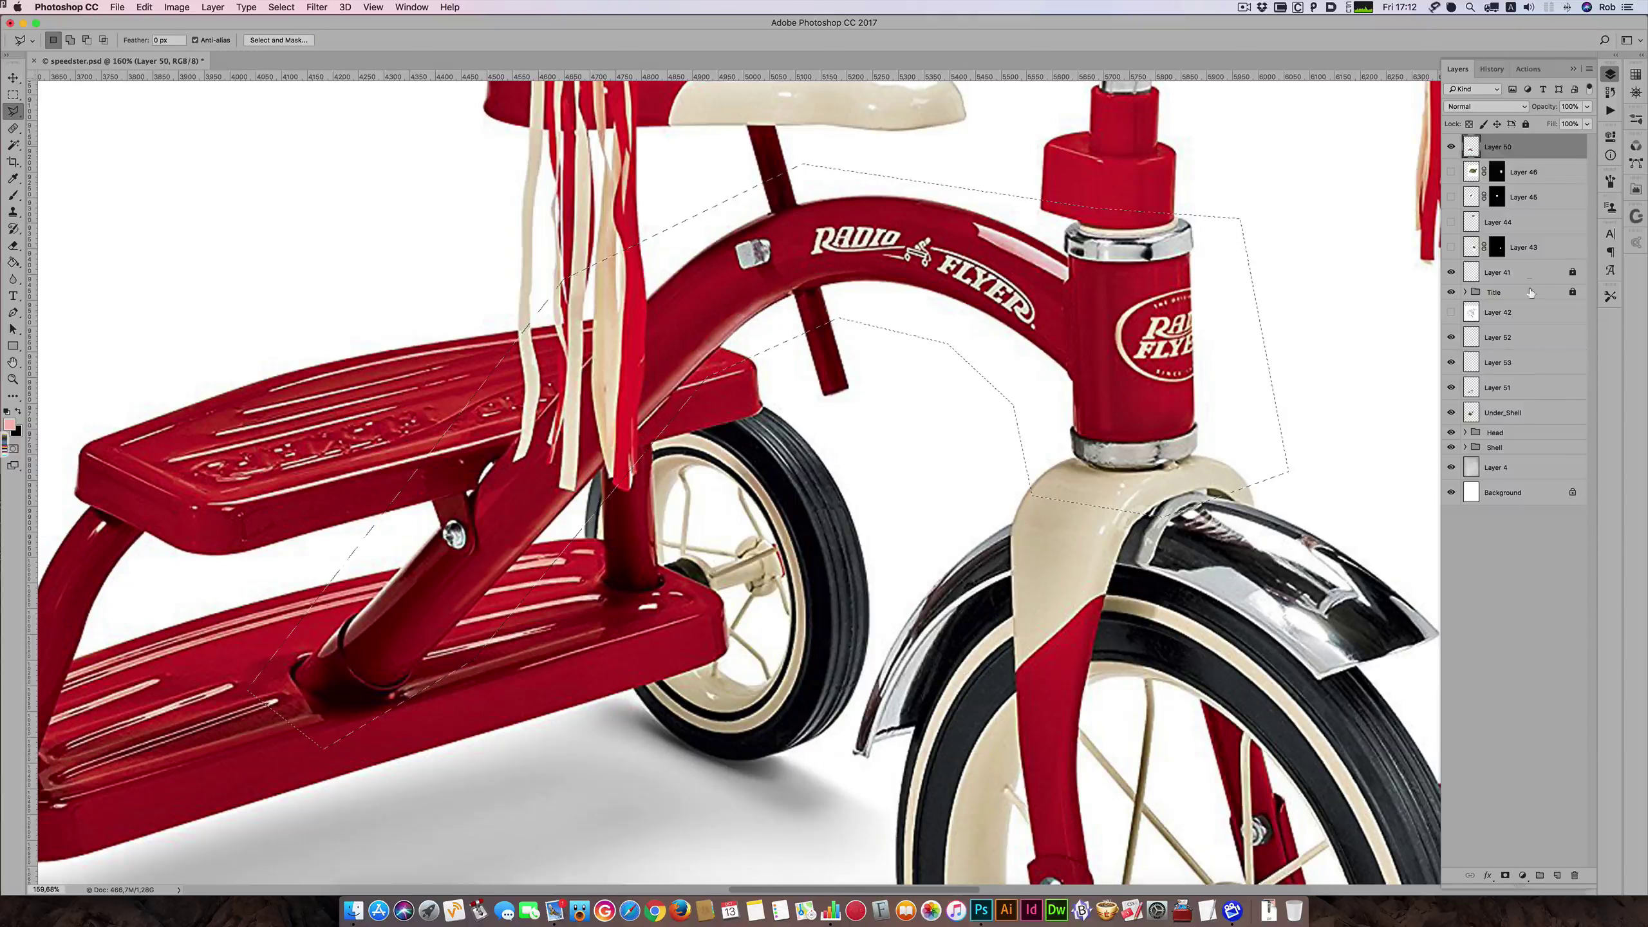
click(1504, 875)
scroll(542, 368, right, 5)
scroll(542, 369, down, 2)
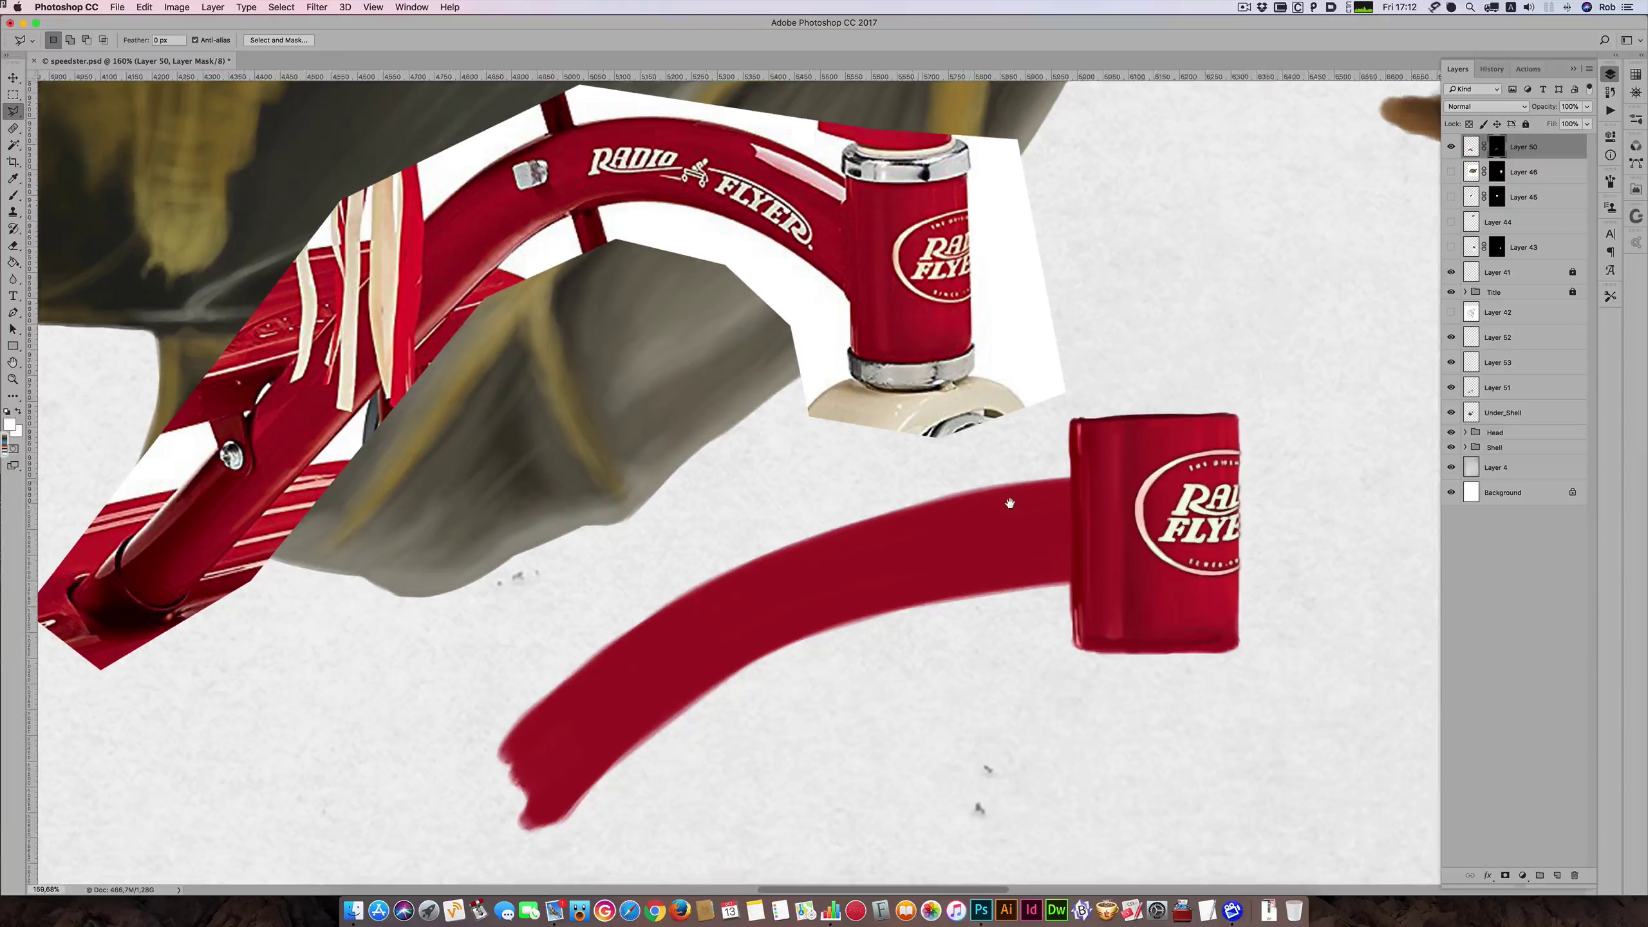
- Load the contents of Layer 51 as a selection for brush painting and hide the selection edges
click(12, 197)
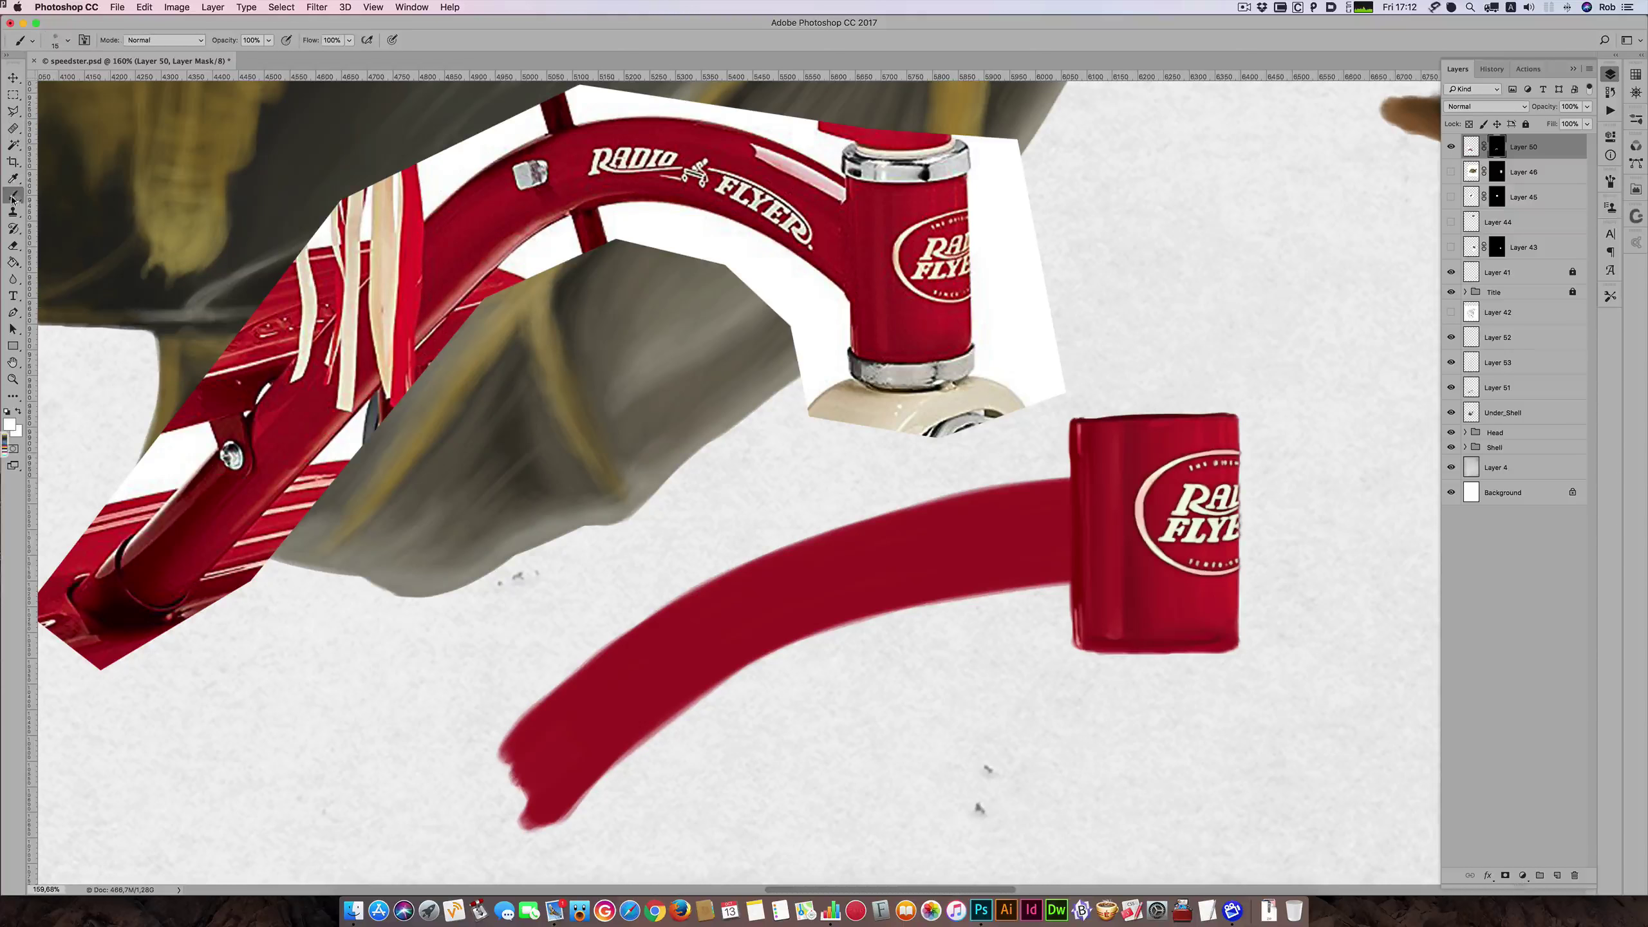
click(1474, 390)
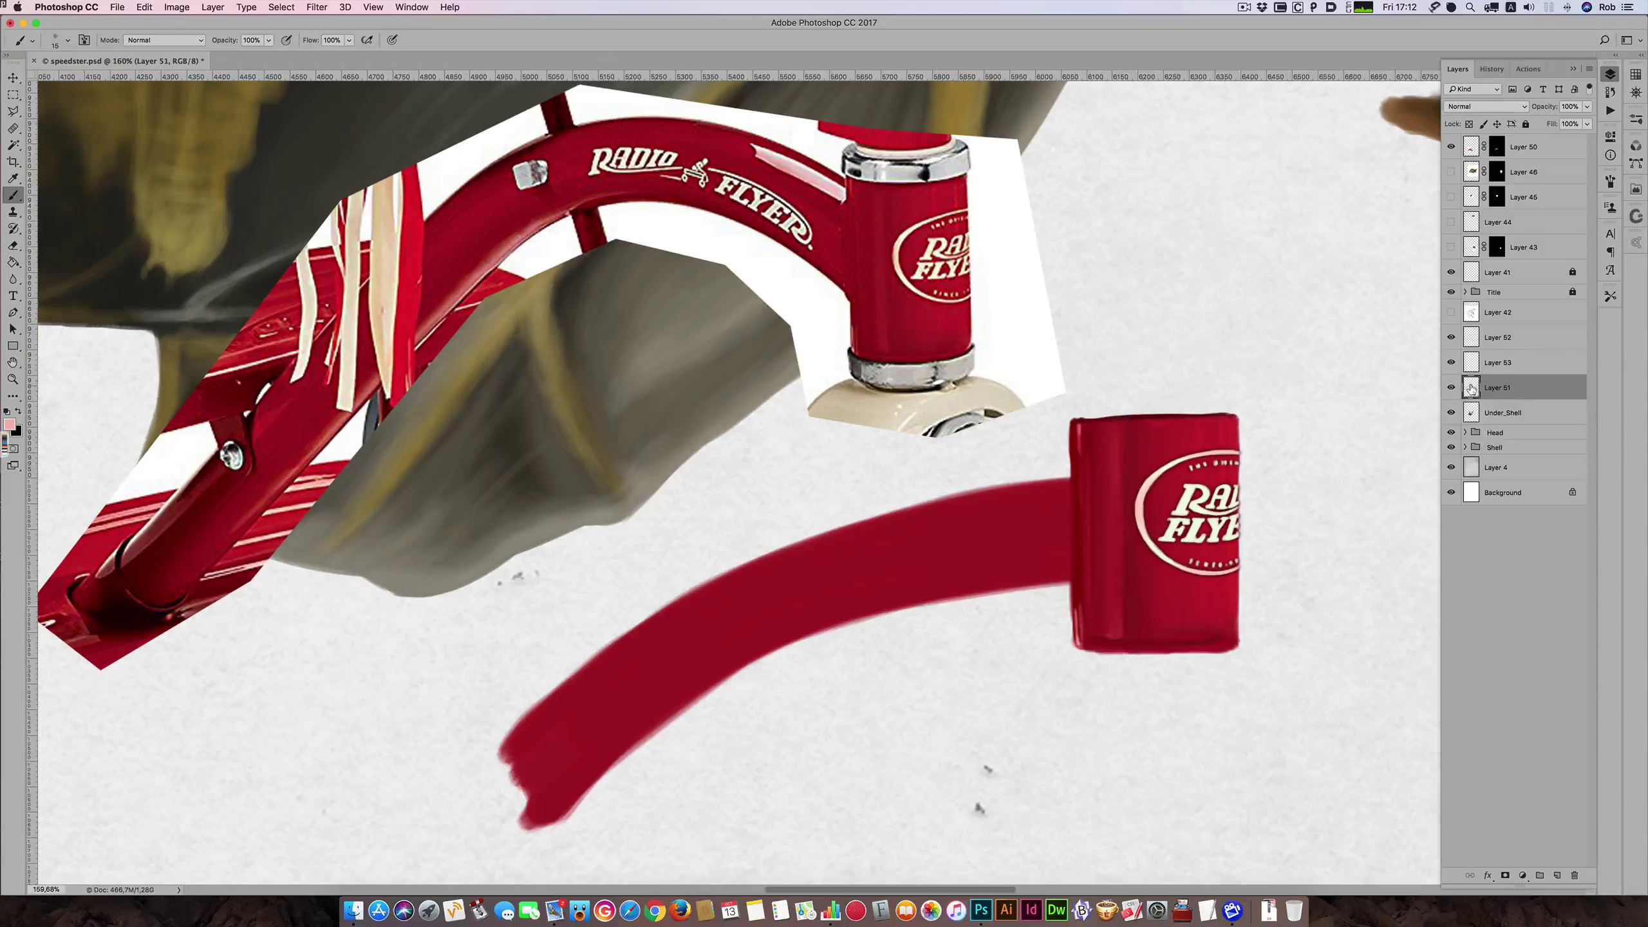
super+click(1471, 390)
key(super+h)
- Paint a darker red band along the underside of the curved frame tube with reds sampled from the reference tube
alt+click(498, 231)
key(])
key(bracketright)
key(bracketright)
alt+click(572, 182)
key([)
key([)
key([)
key([)
key([)
drag(991, 590, 1055, 583)
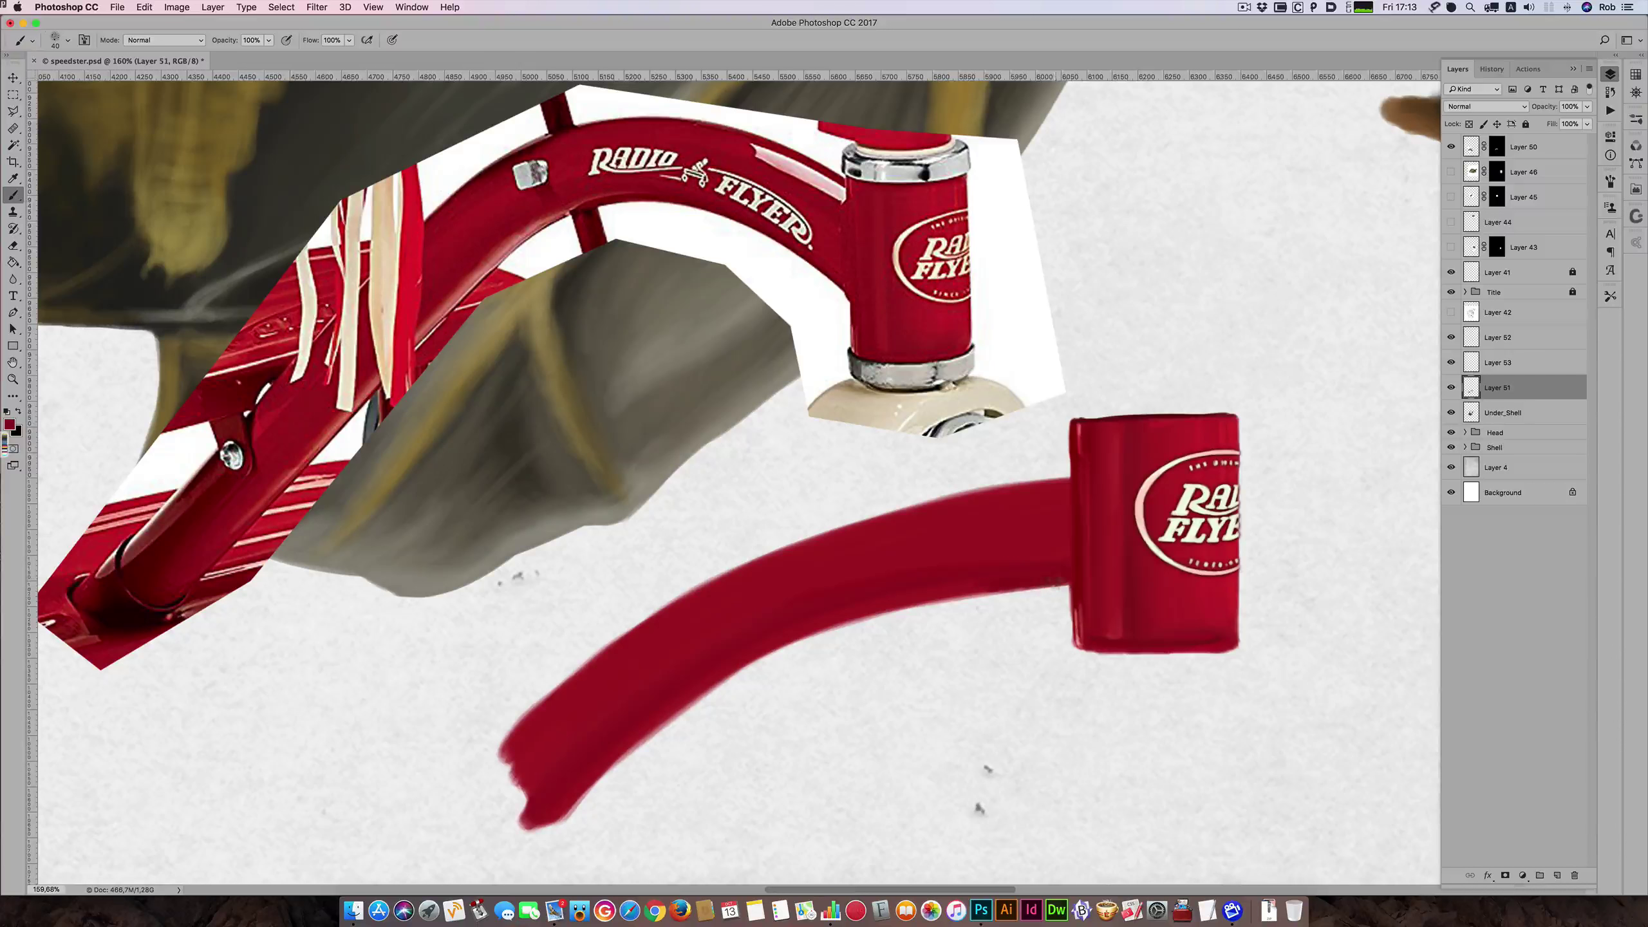
- Extend and blend the dark red shading along the underside of the curved tube with varied brush sizes
key(bracketleft)
mouse_move(973, 596)
mouse_down()
mouse_move(785, 652)
mouse_move(989, 597)
mouse_up()
key(bracketright)
key(bracketright)
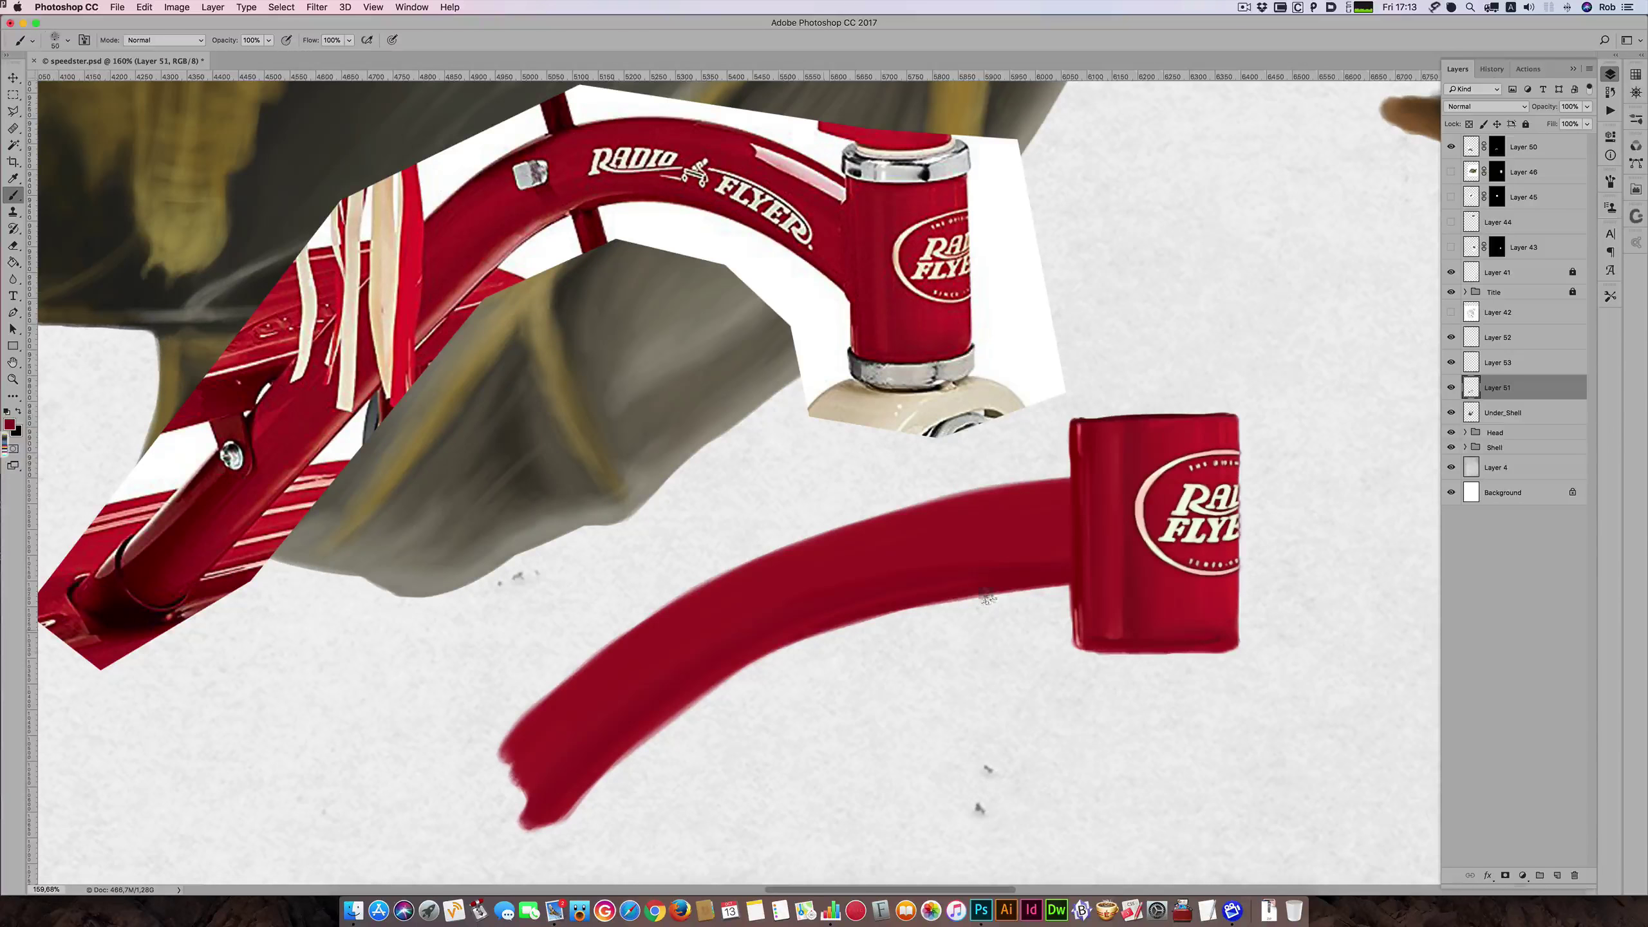
drag(852, 629, 1019, 587)
key(bracketleft)
key(bracketright)
key(super+z)
- Shade the upper side of the curved tube with dark red strokes running away from the head tube
mouse_move(1059, 487)
mouse_down()
mouse_move(941, 498)
mouse_move(905, 510)
mouse_up()
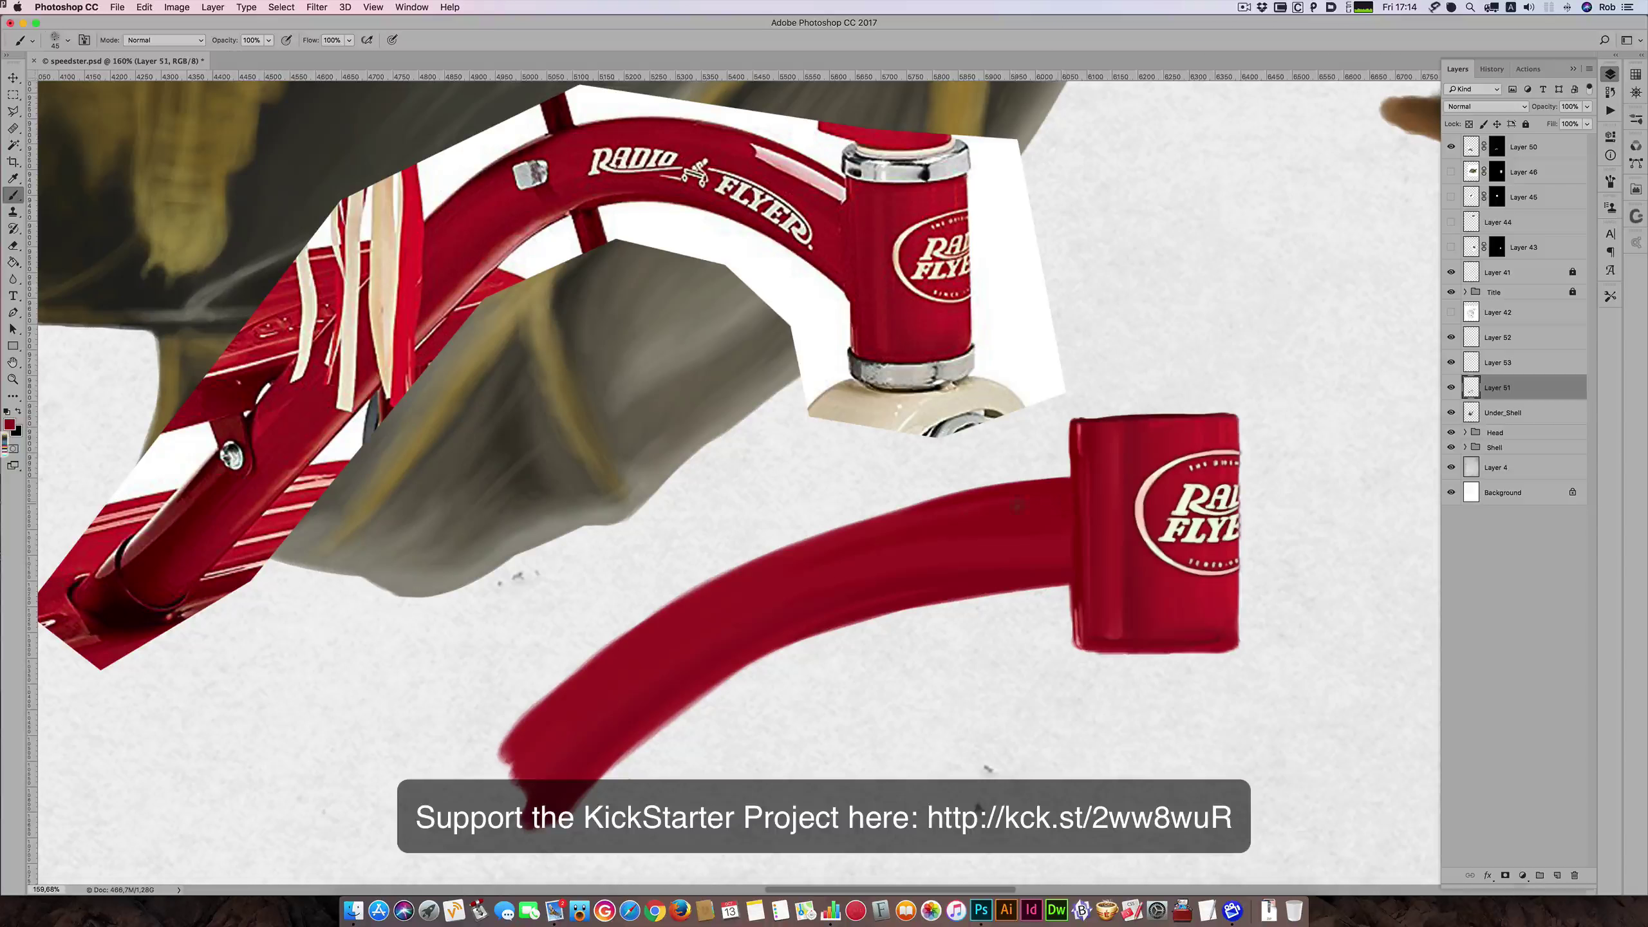
drag(973, 493, 768, 551)
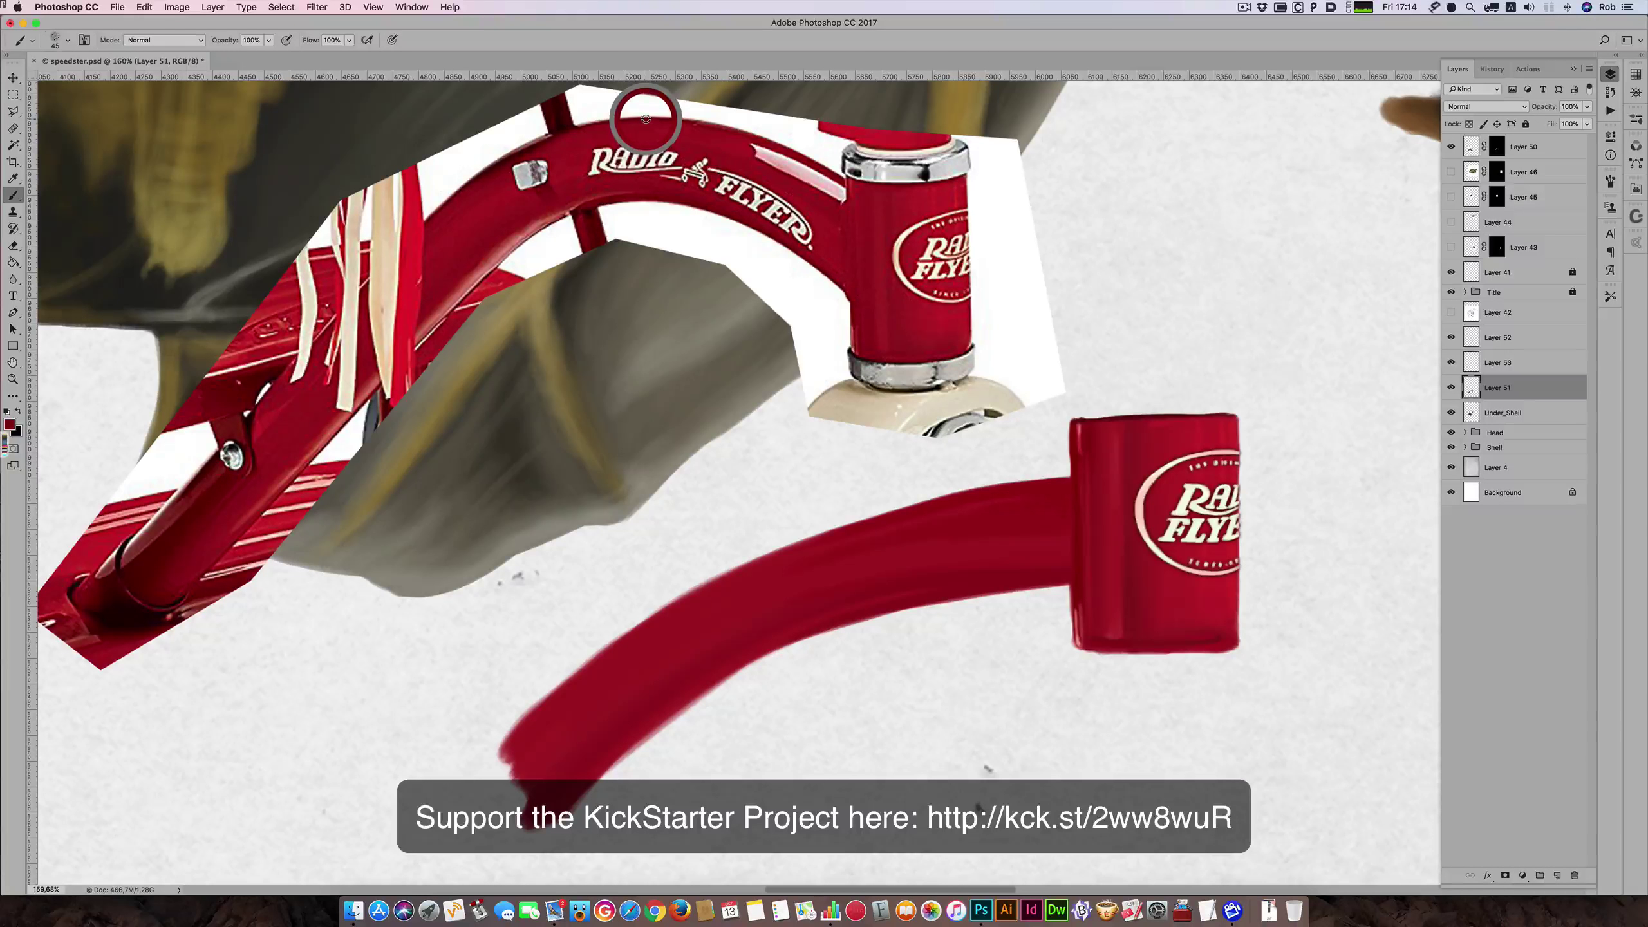
key([)
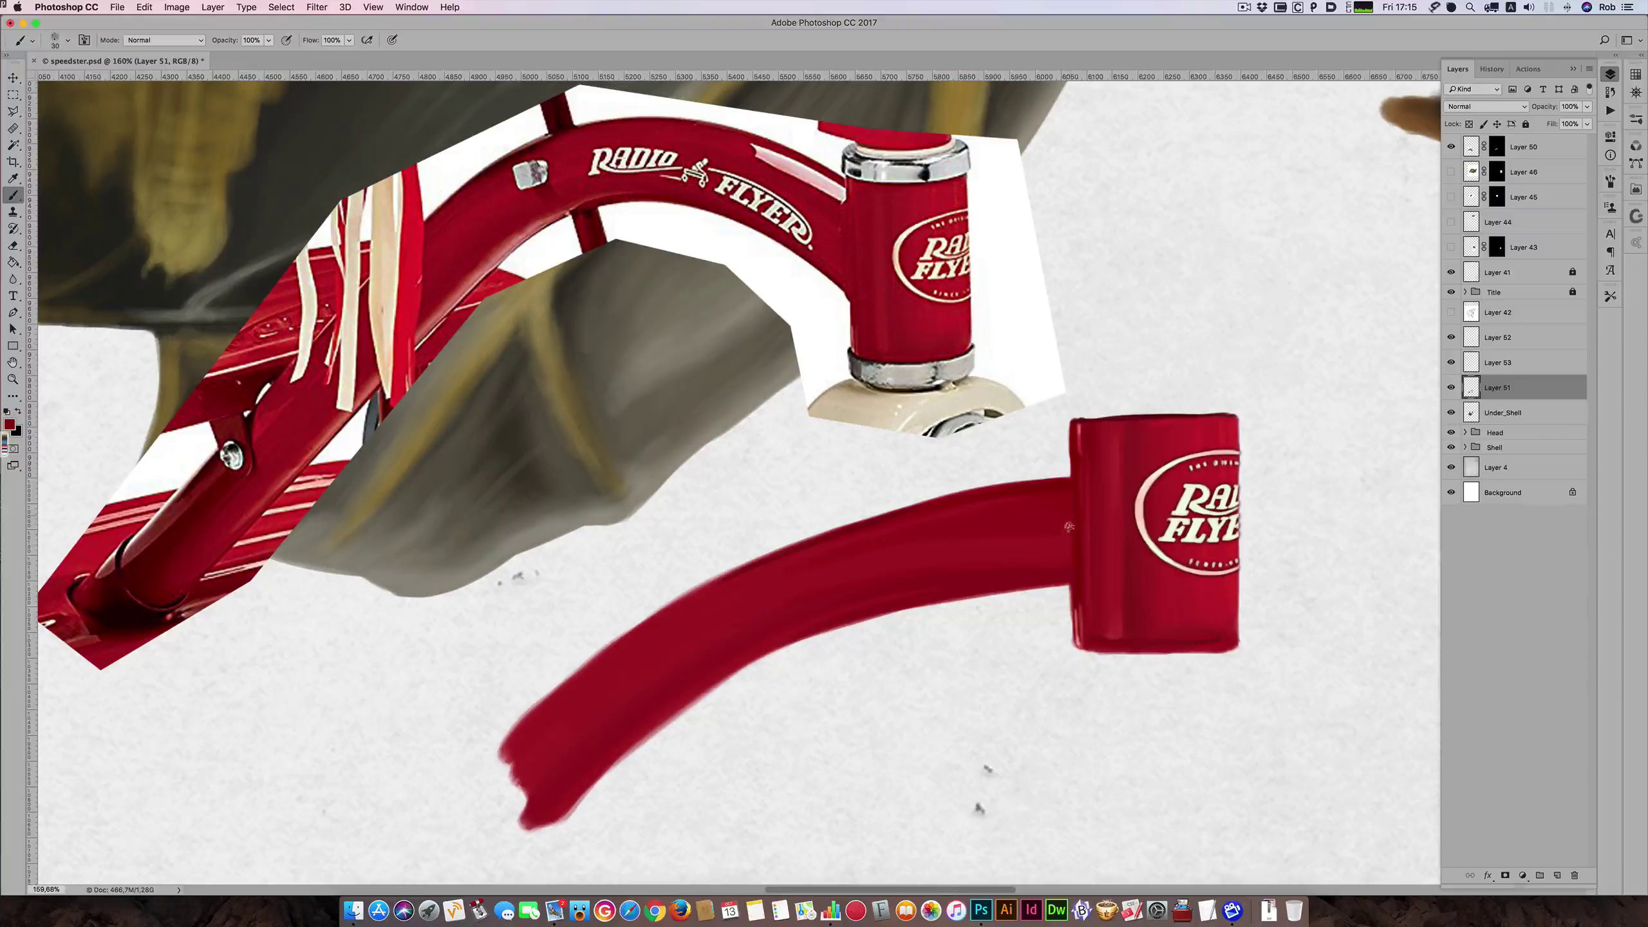
key(bracketright)
key(bracketright)
key(bracketright)
key(bracketleft)
- Refine the tube's red tones with colours sampled from the reference near the head tube joint and the painted lower end
alt+click(844, 185)
drag(845, 184, 844, 183)
key(bracketleft)
key(bracketleft)
alt+click(829, 250)
key(bracketright)
key(bracketright)
key(bracketright)
key(bracketright)
alt+click(587, 664)
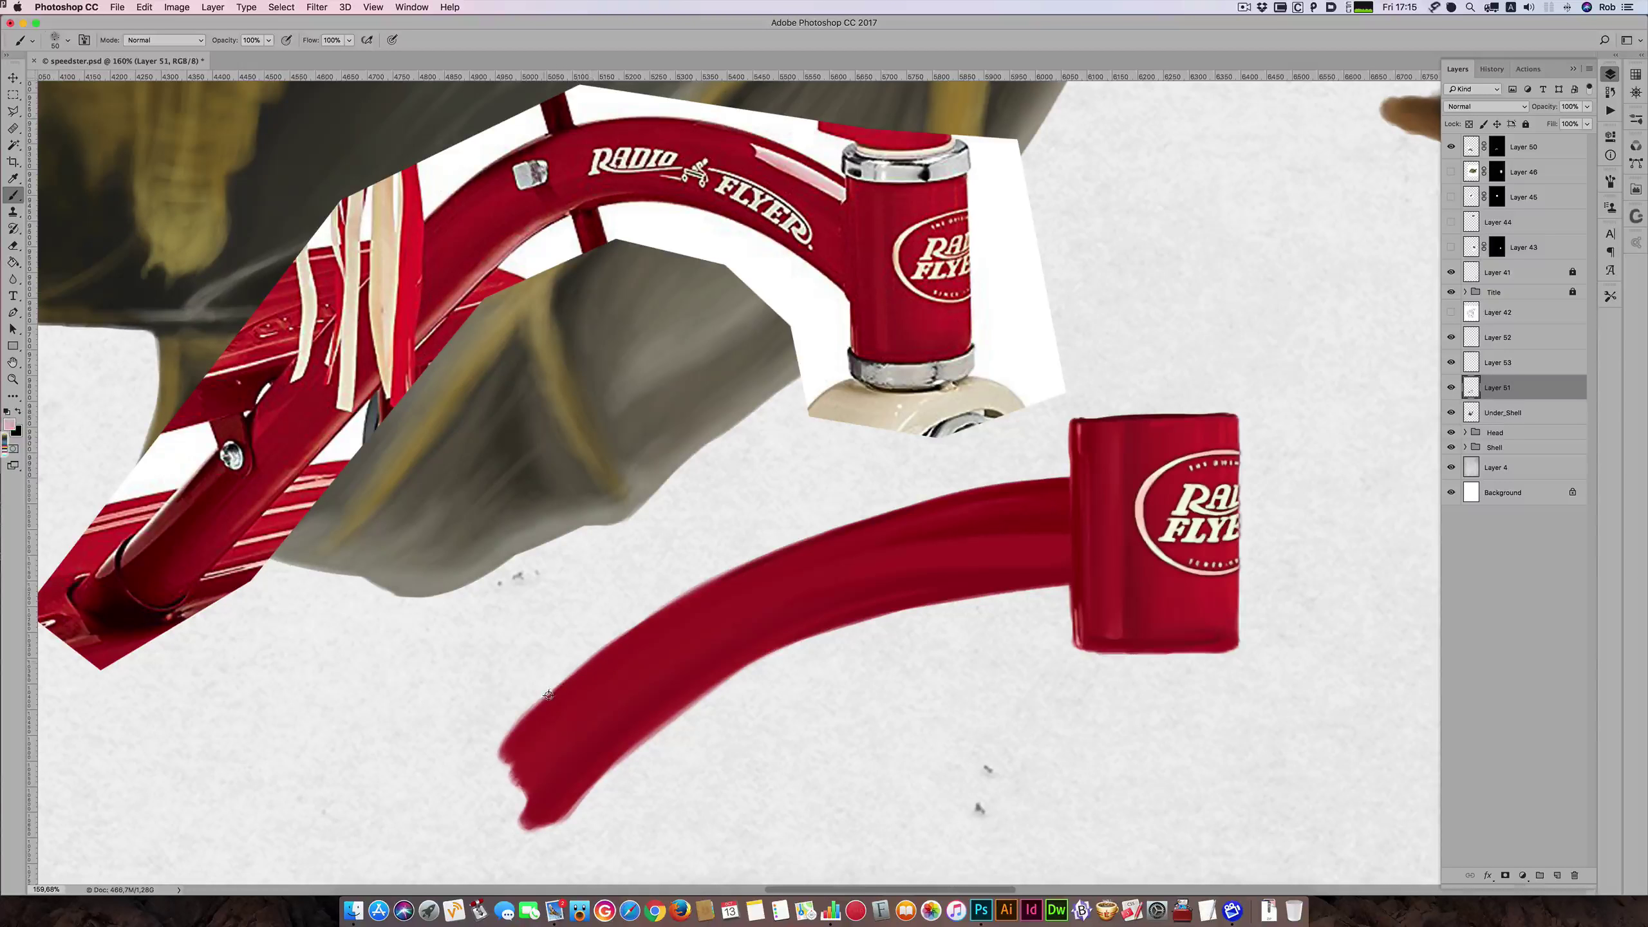
- Show the sketch on Layer 42 and darken the upper edge of the tube's lower end with sampled dark red
alt+click(436, 228)
click(1451, 311)
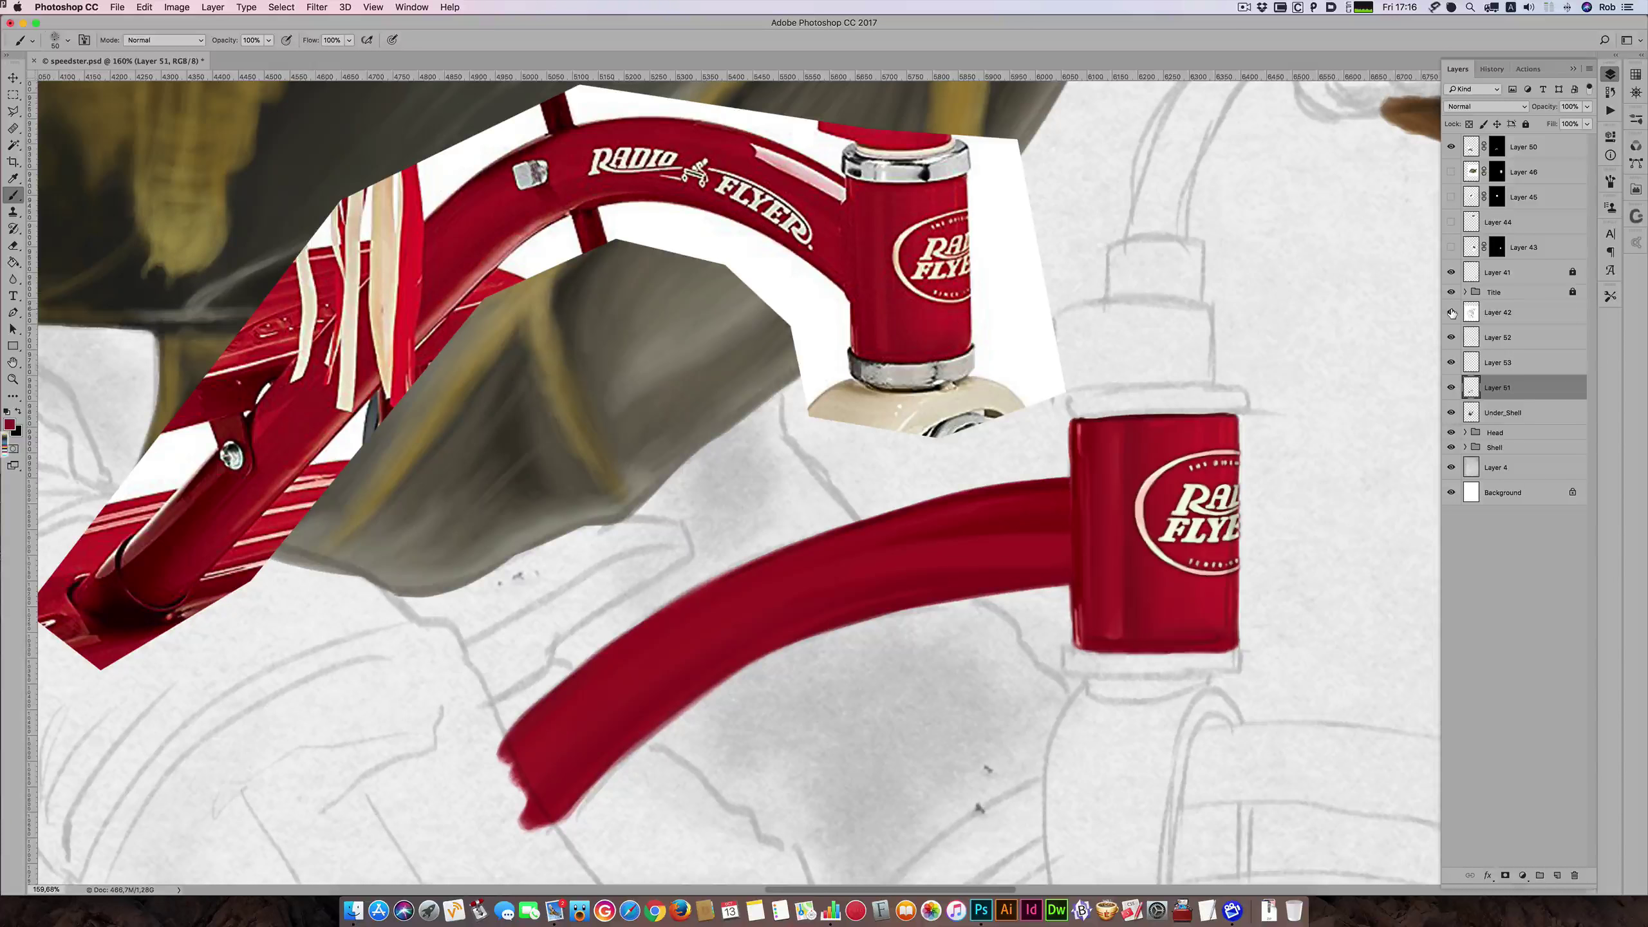
click(1452, 313)
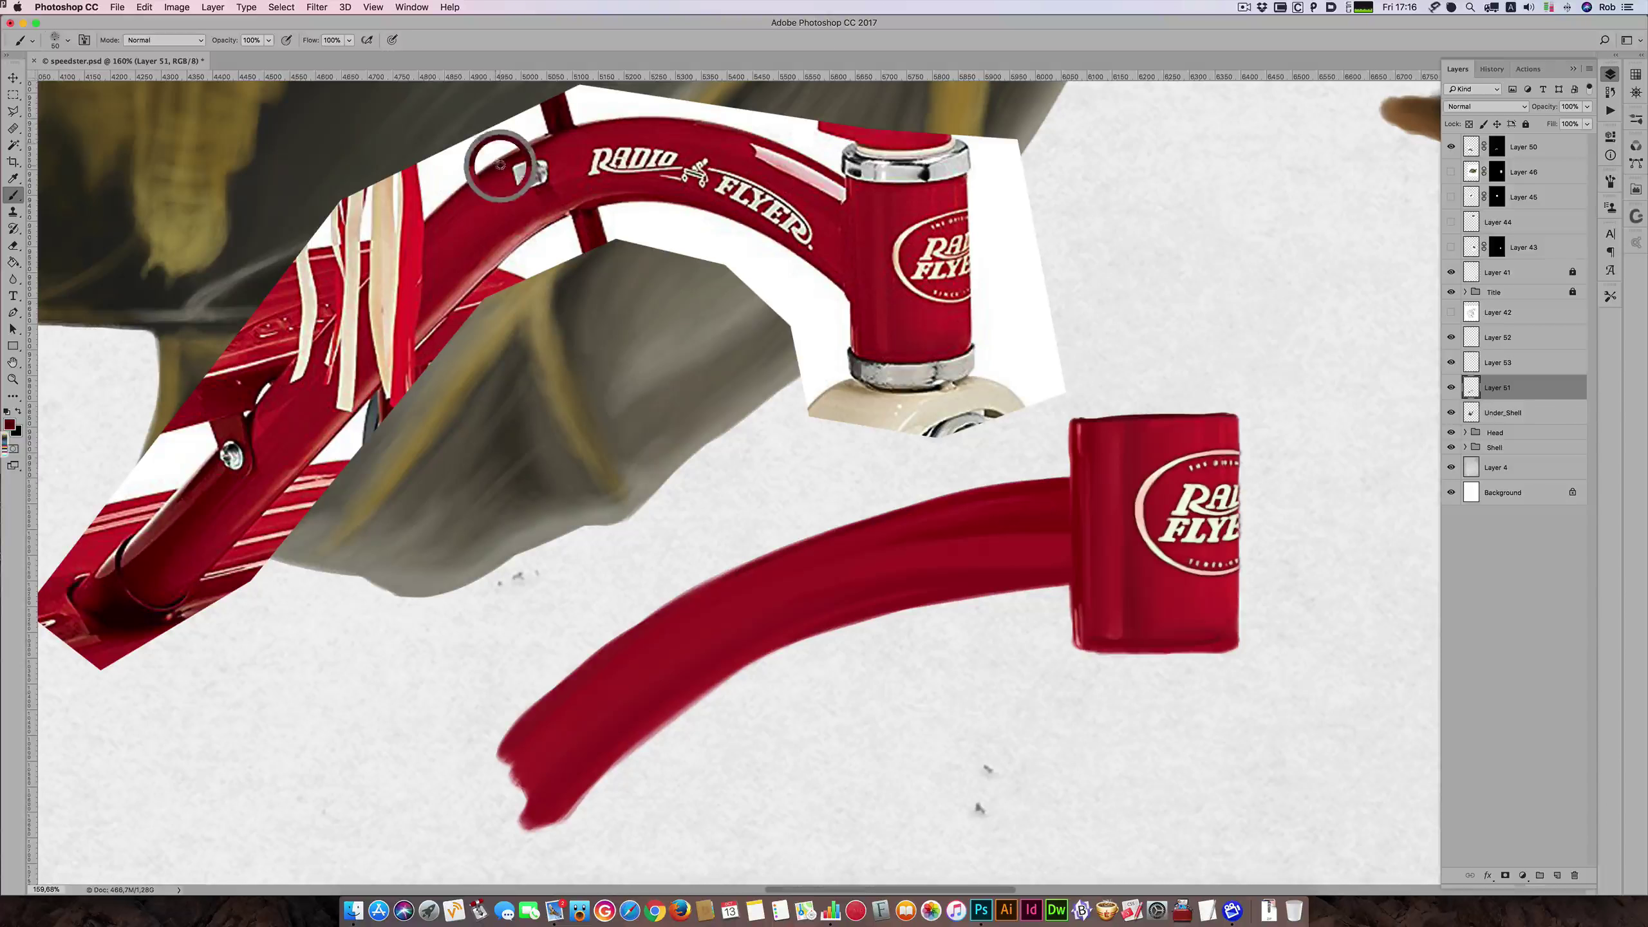
click(1451, 312)
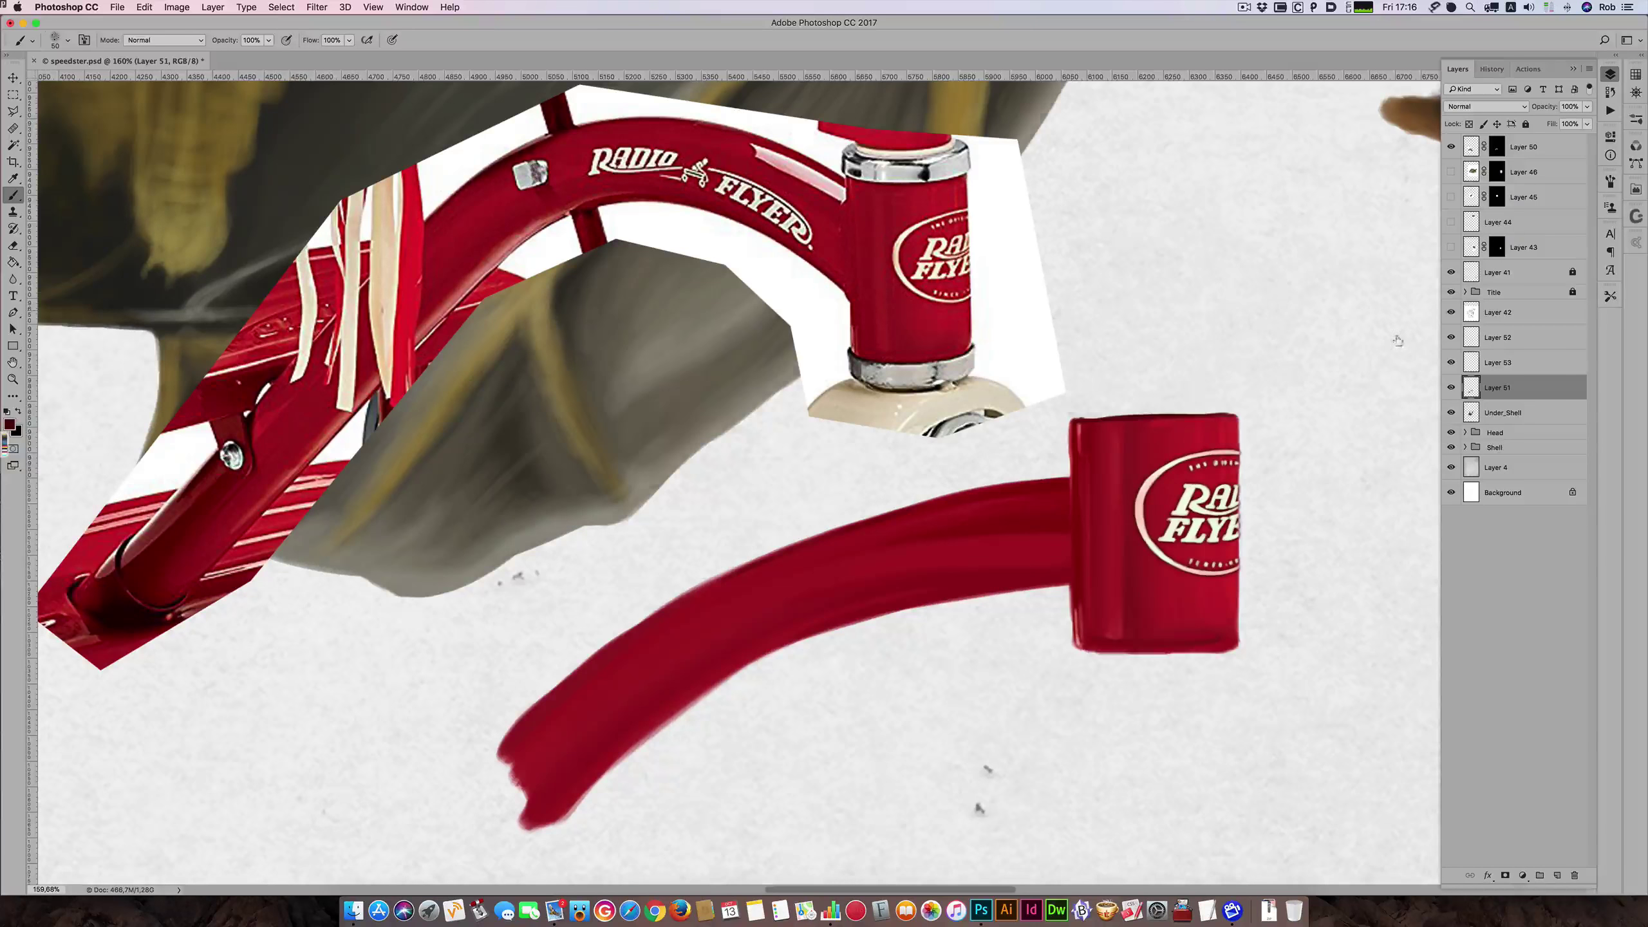
key([)
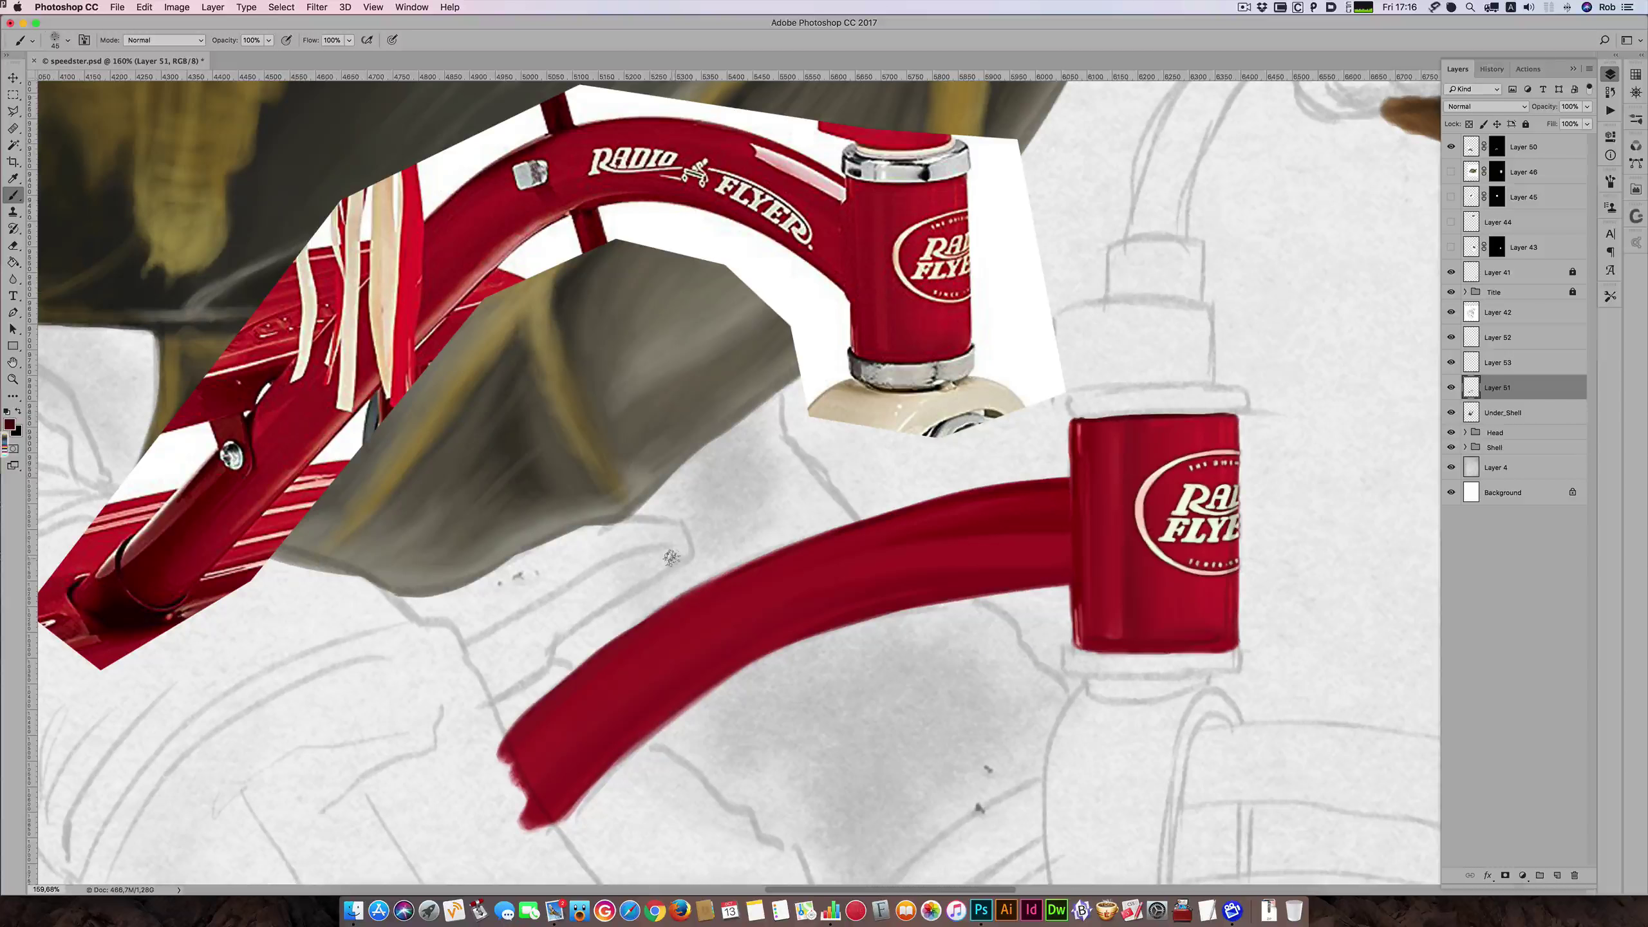
key(bracketleft)
key(bracketright)
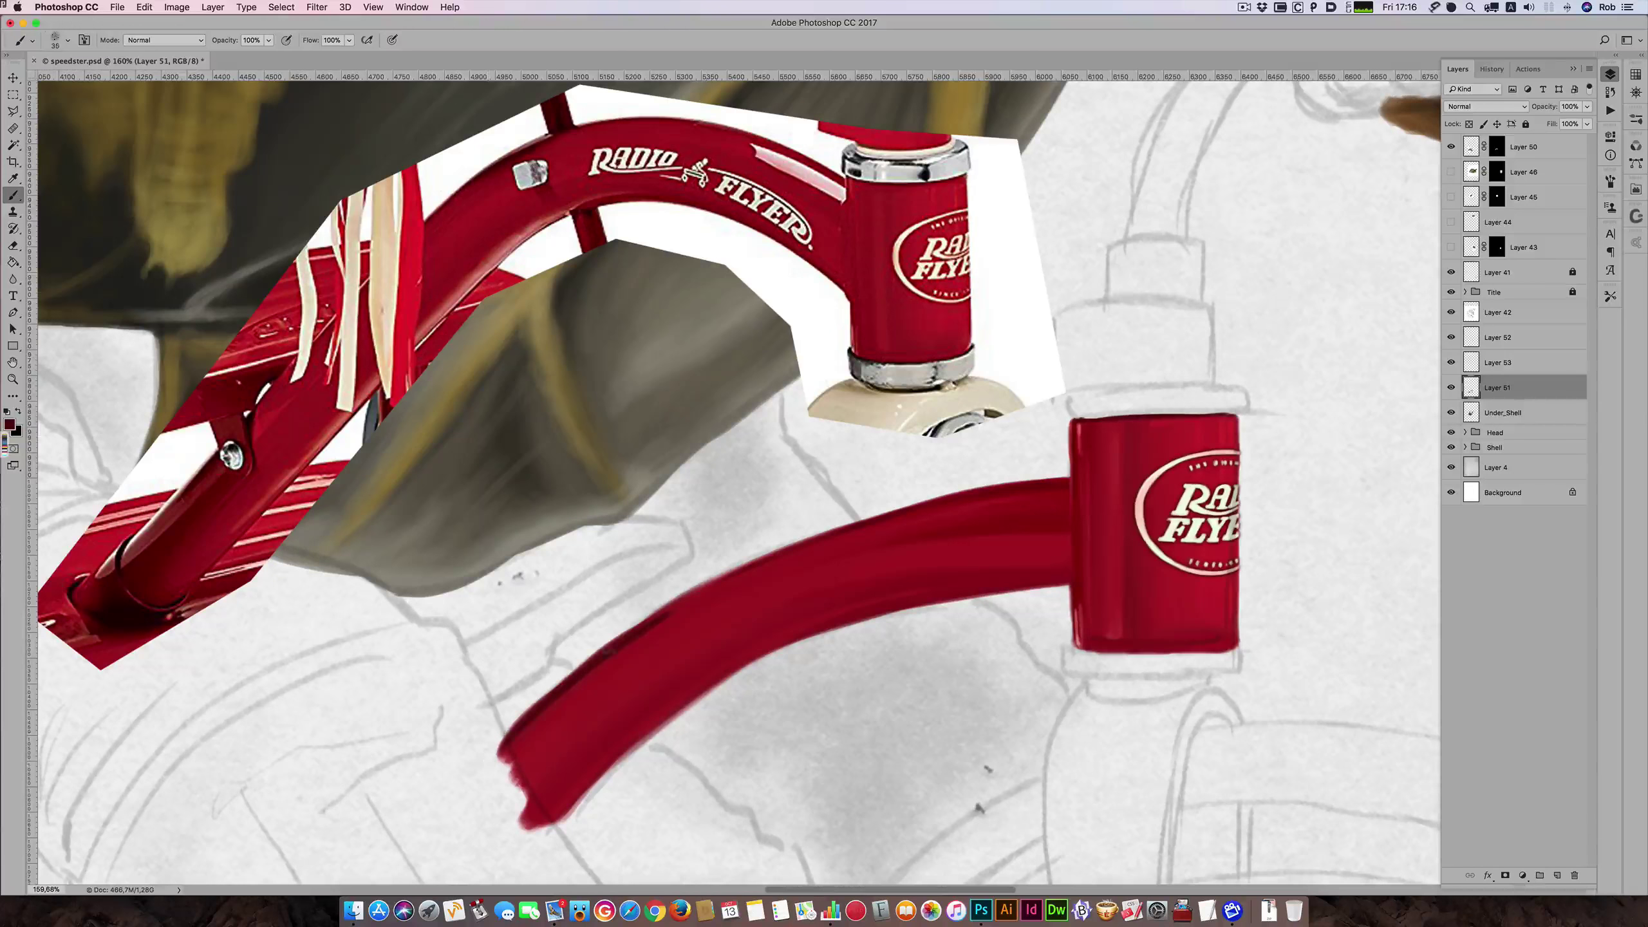
- Paint a thin edge along the tube's top near the head tube with colours sampled from the reference's upper edge
key(bracketleft)
alt+click(539, 139)
alt+click(593, 121)
drag(946, 497, 1055, 477)
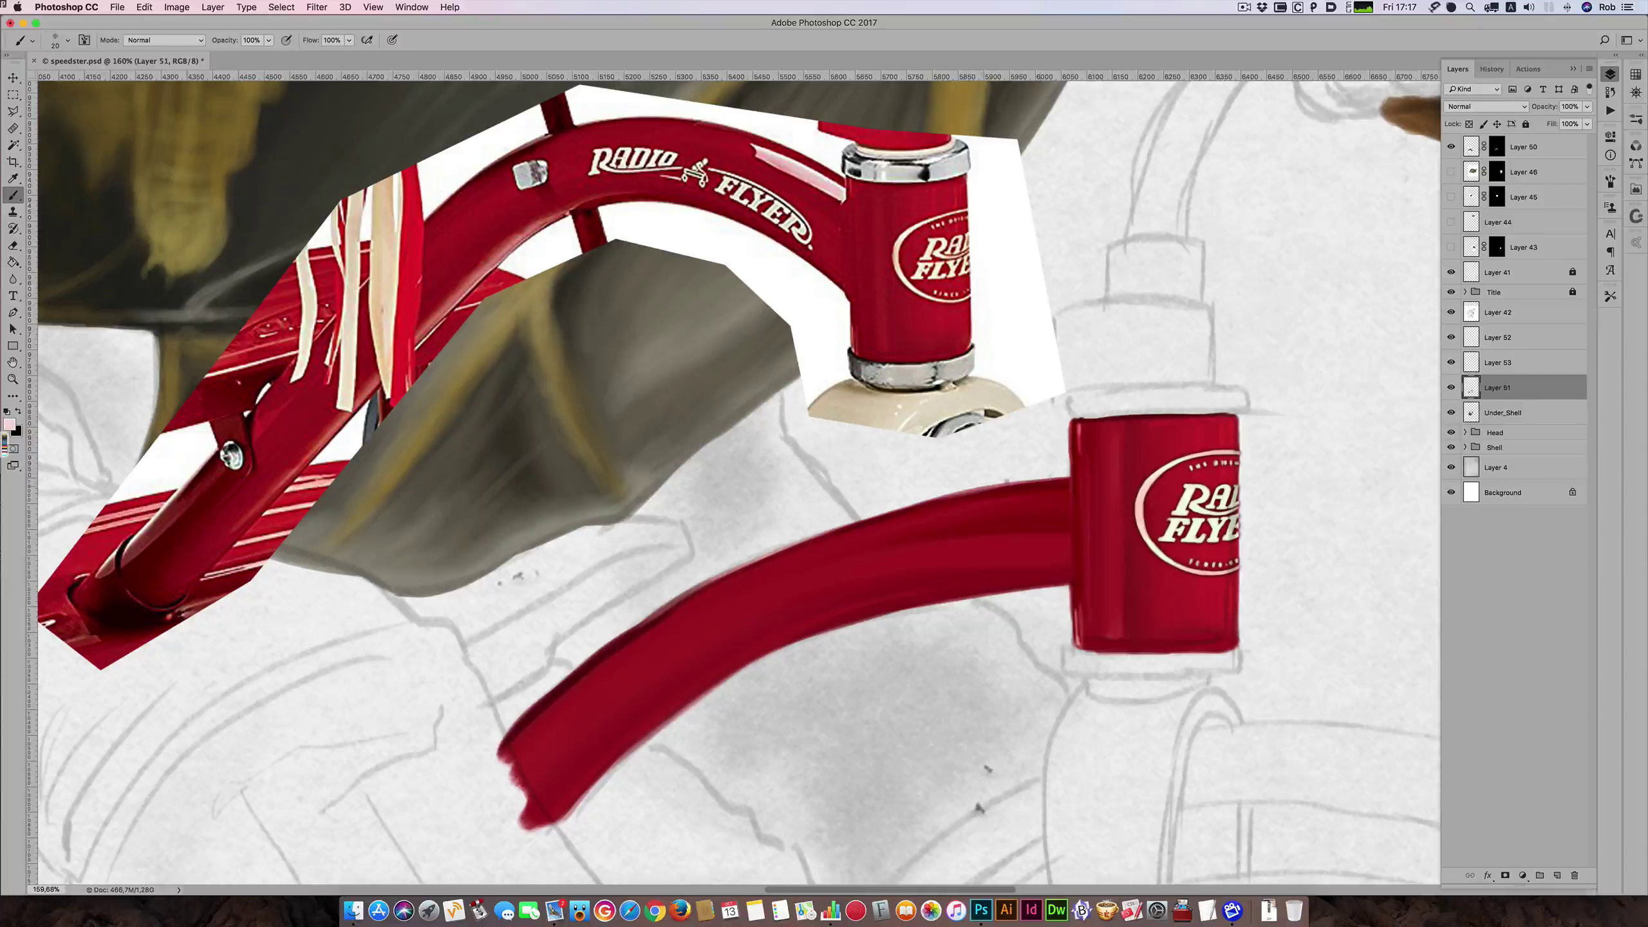
drag(908, 505, 955, 491)
- Paint a light red reflection along the tube's lower edge down to its cut end, sampling the reference's underside
alt+click(501, 245)
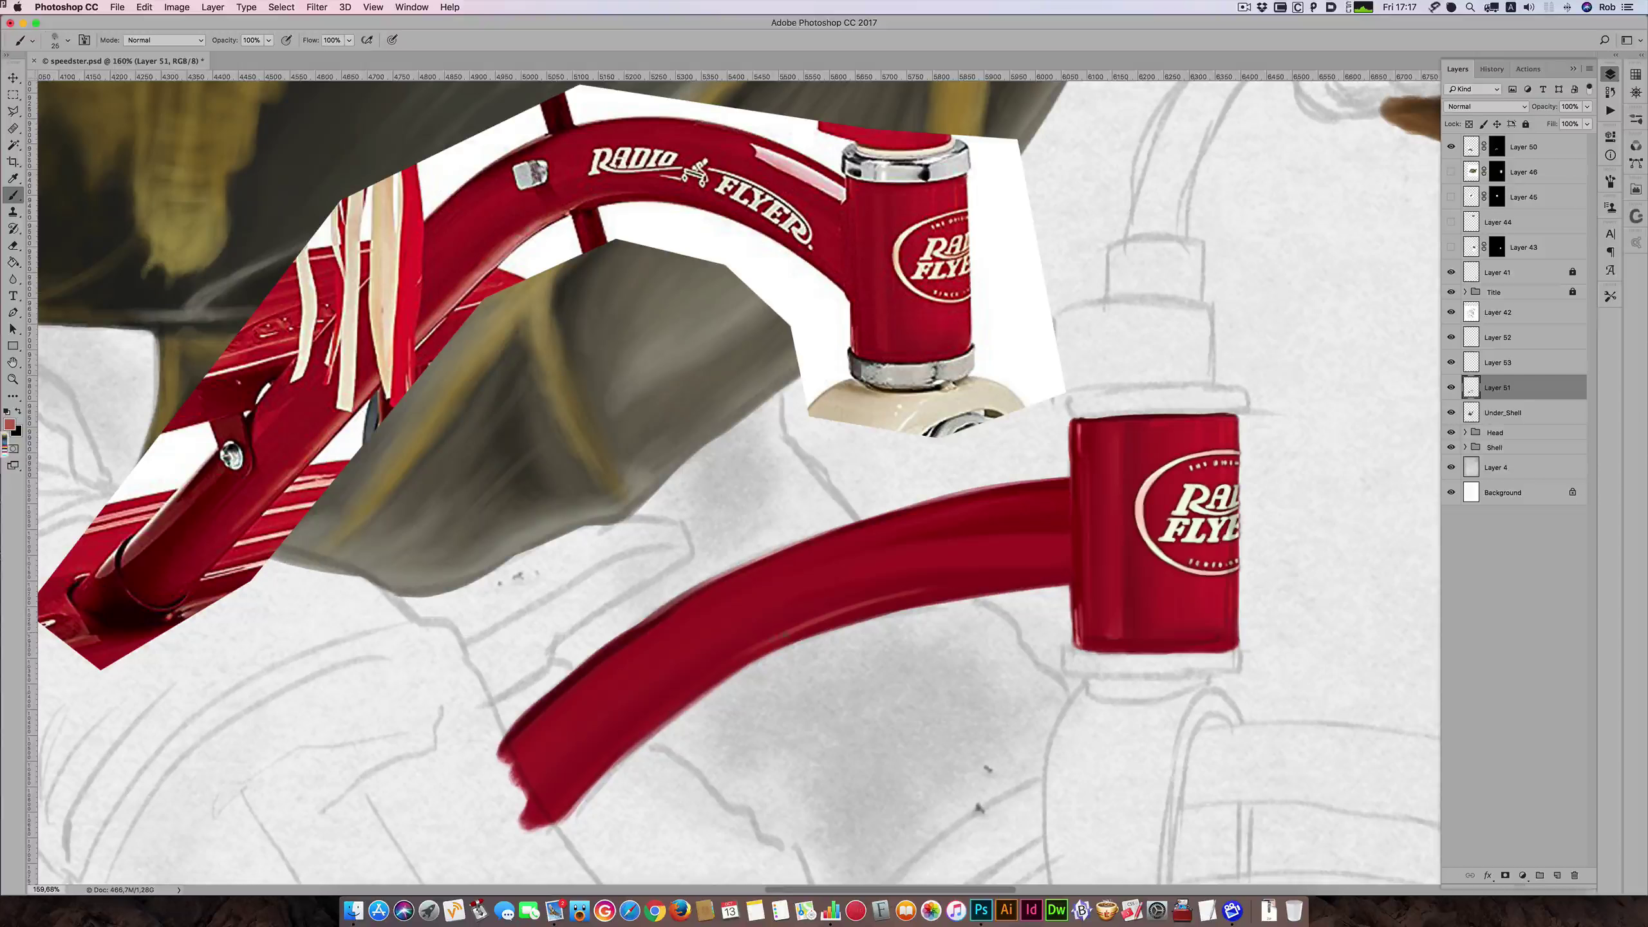
key(bracketright)
mouse_move(735, 661)
mouse_down()
mouse_move(641, 730)
mouse_move(671, 703)
mouse_up()
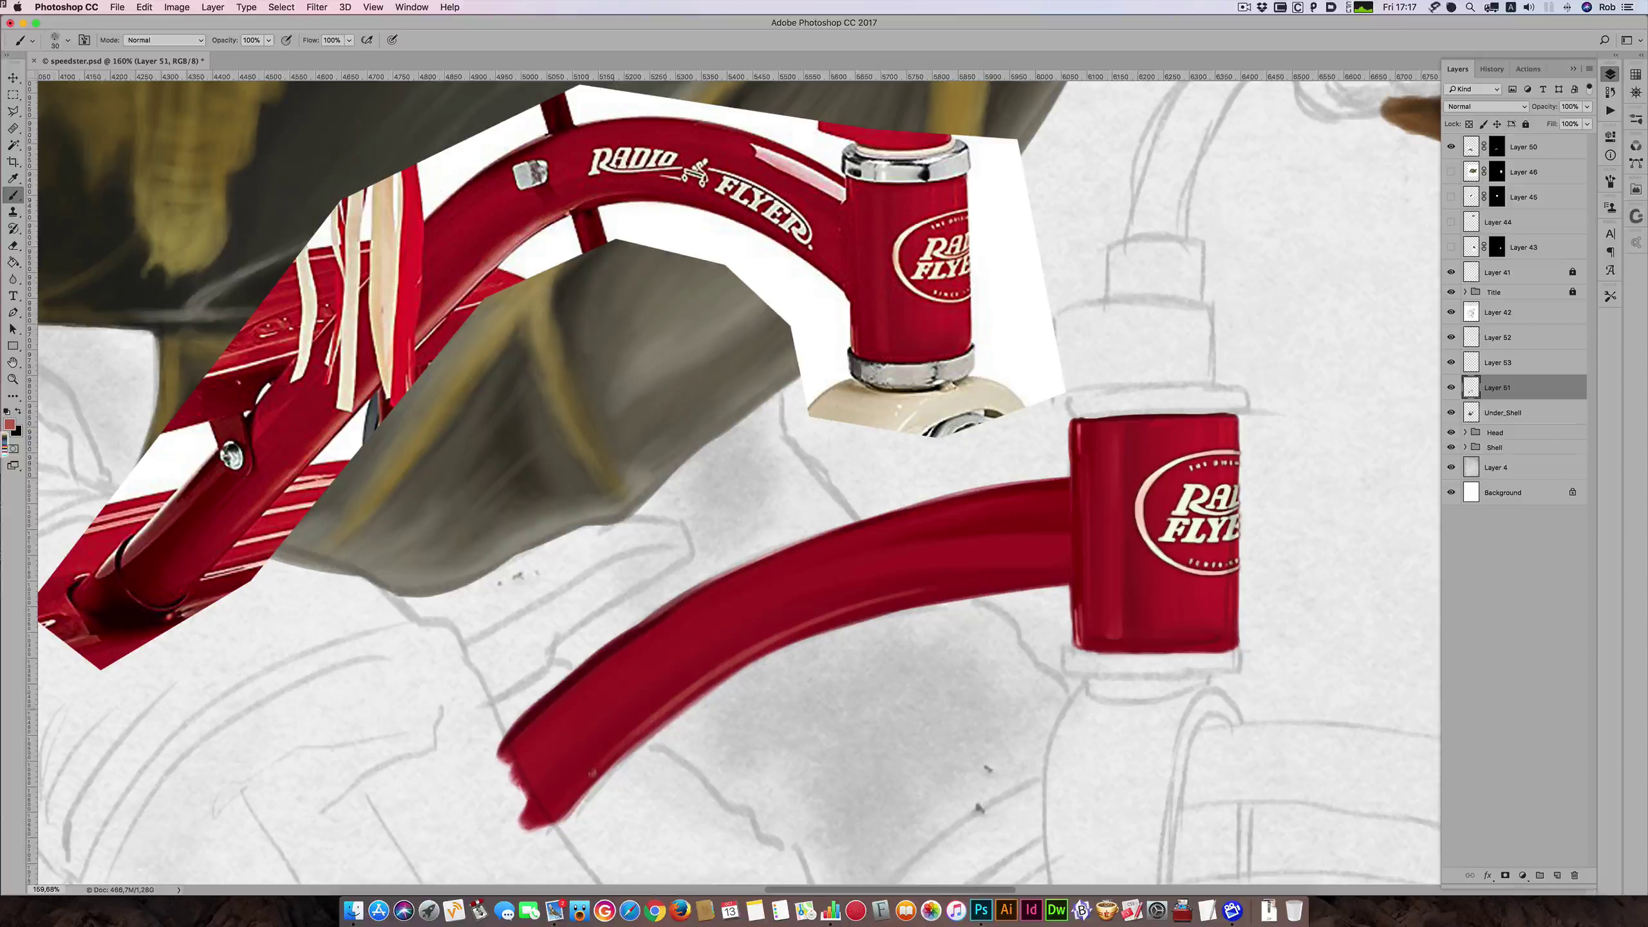
mouse_move(572, 787)
mouse_down()
mouse_move(614, 754)
mouse_move(557, 805)
mouse_up()
key(])
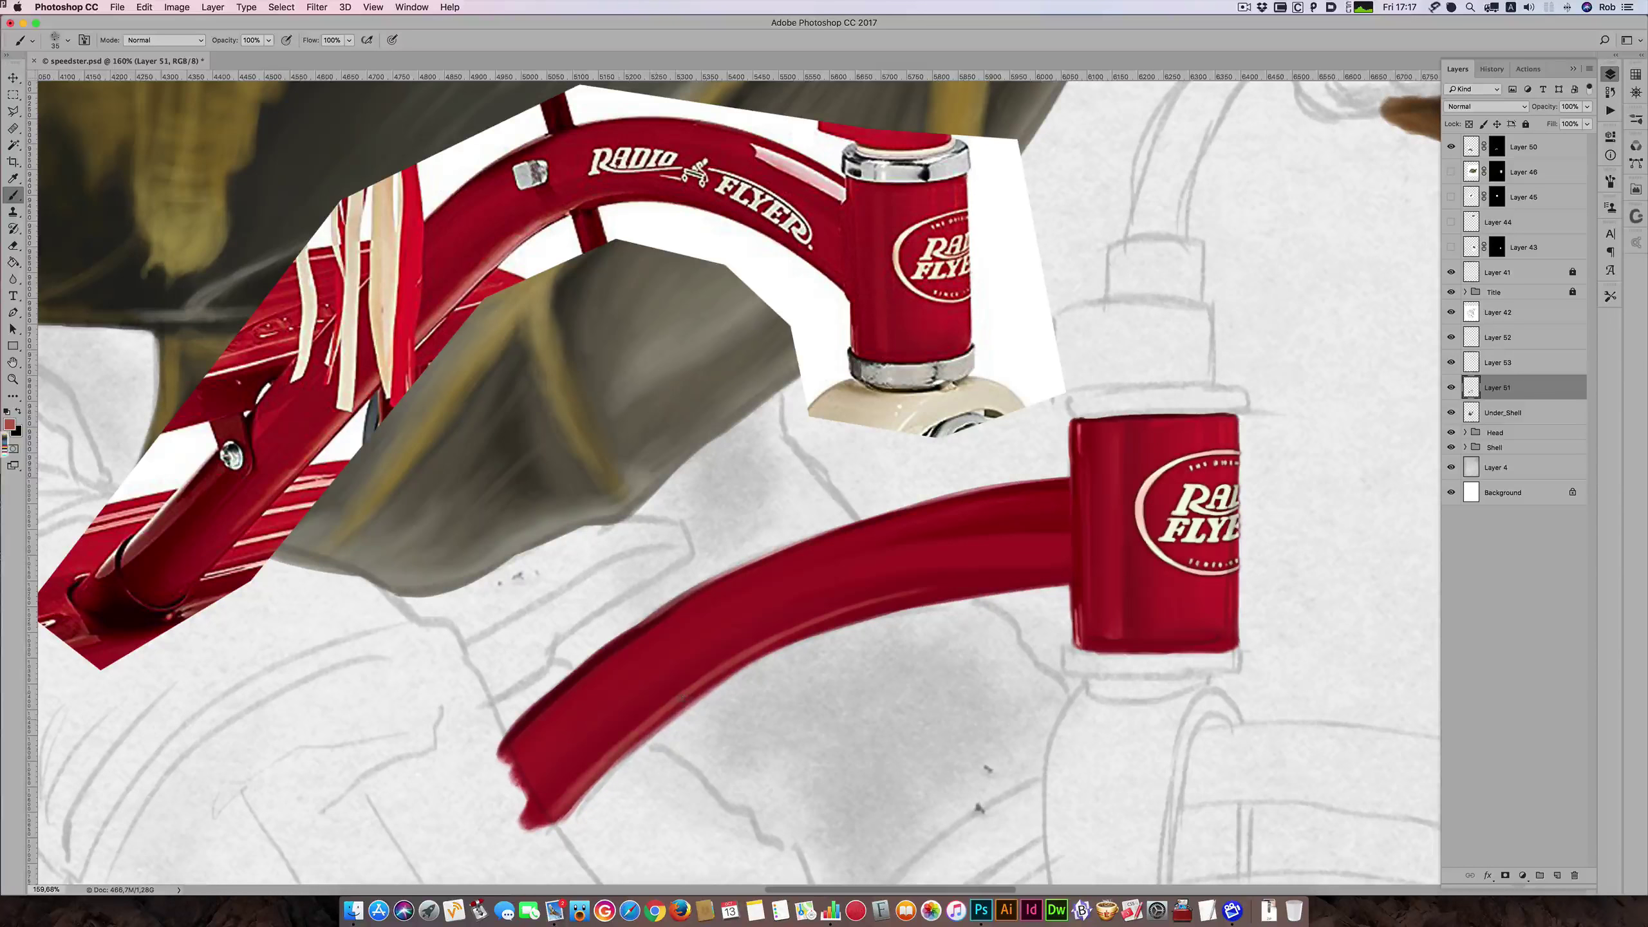
key(])
- Sharpen the reflection along the tube's underside with finer strokes in lighter reds sampled from the reference
alt+click(478, 277)
key([)
key([)
key([)
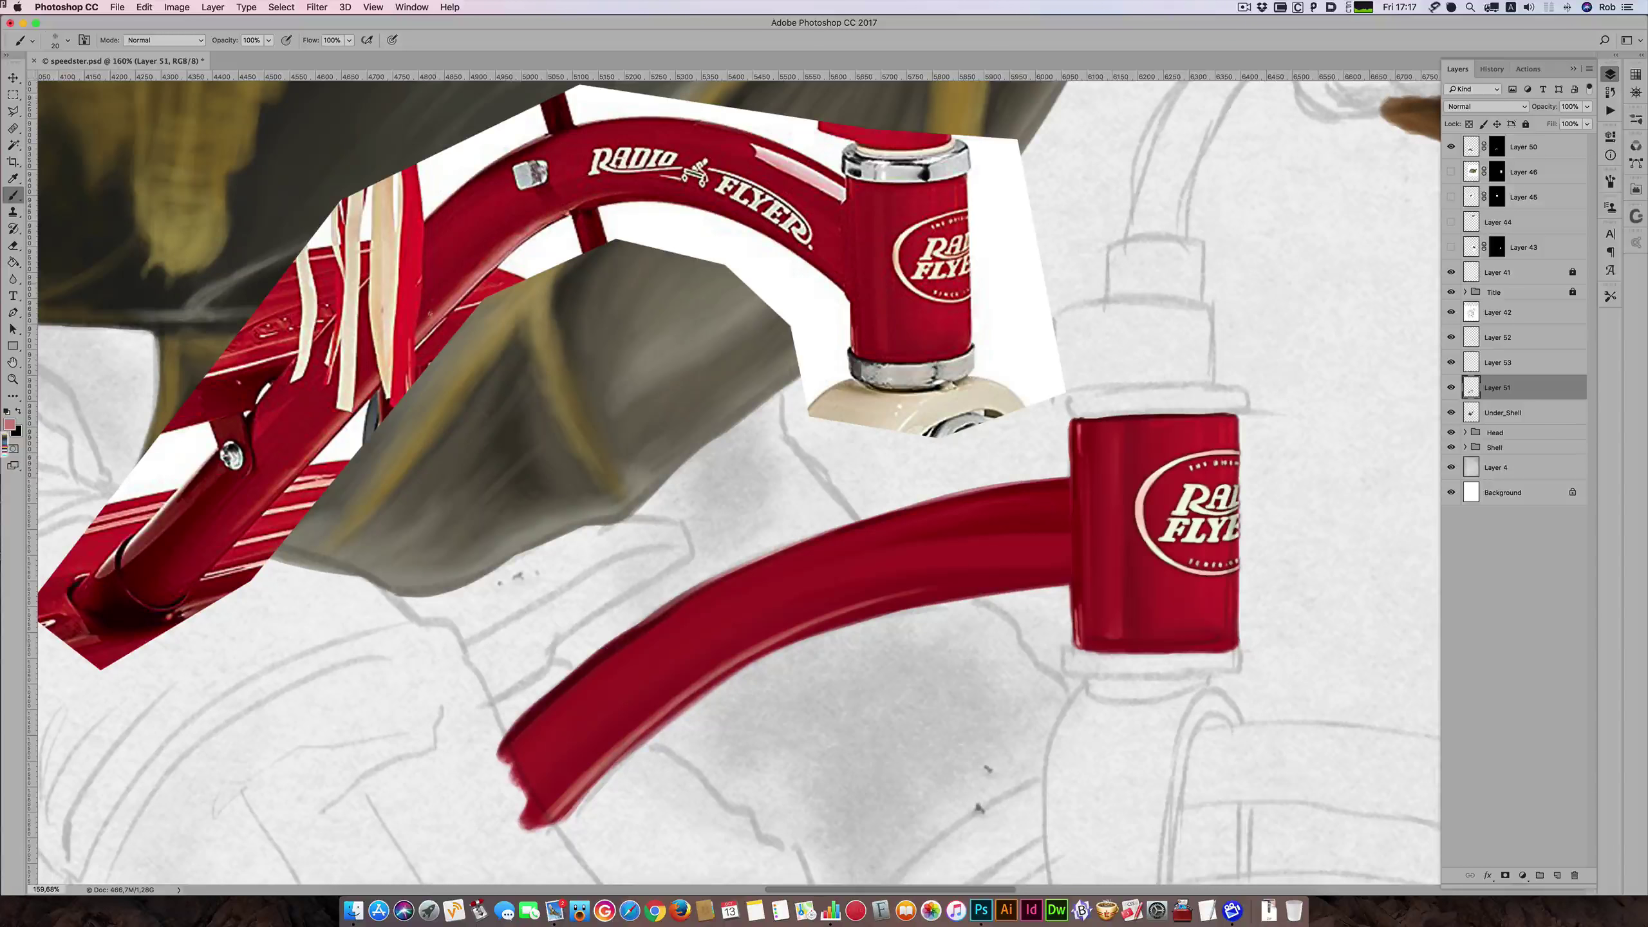
alt+click(436, 311)
drag(752, 653, 723, 668)
alt+click(571, 208)
drag(571, 208, 572, 211)
key(bracketleft)
key(bracketleft)
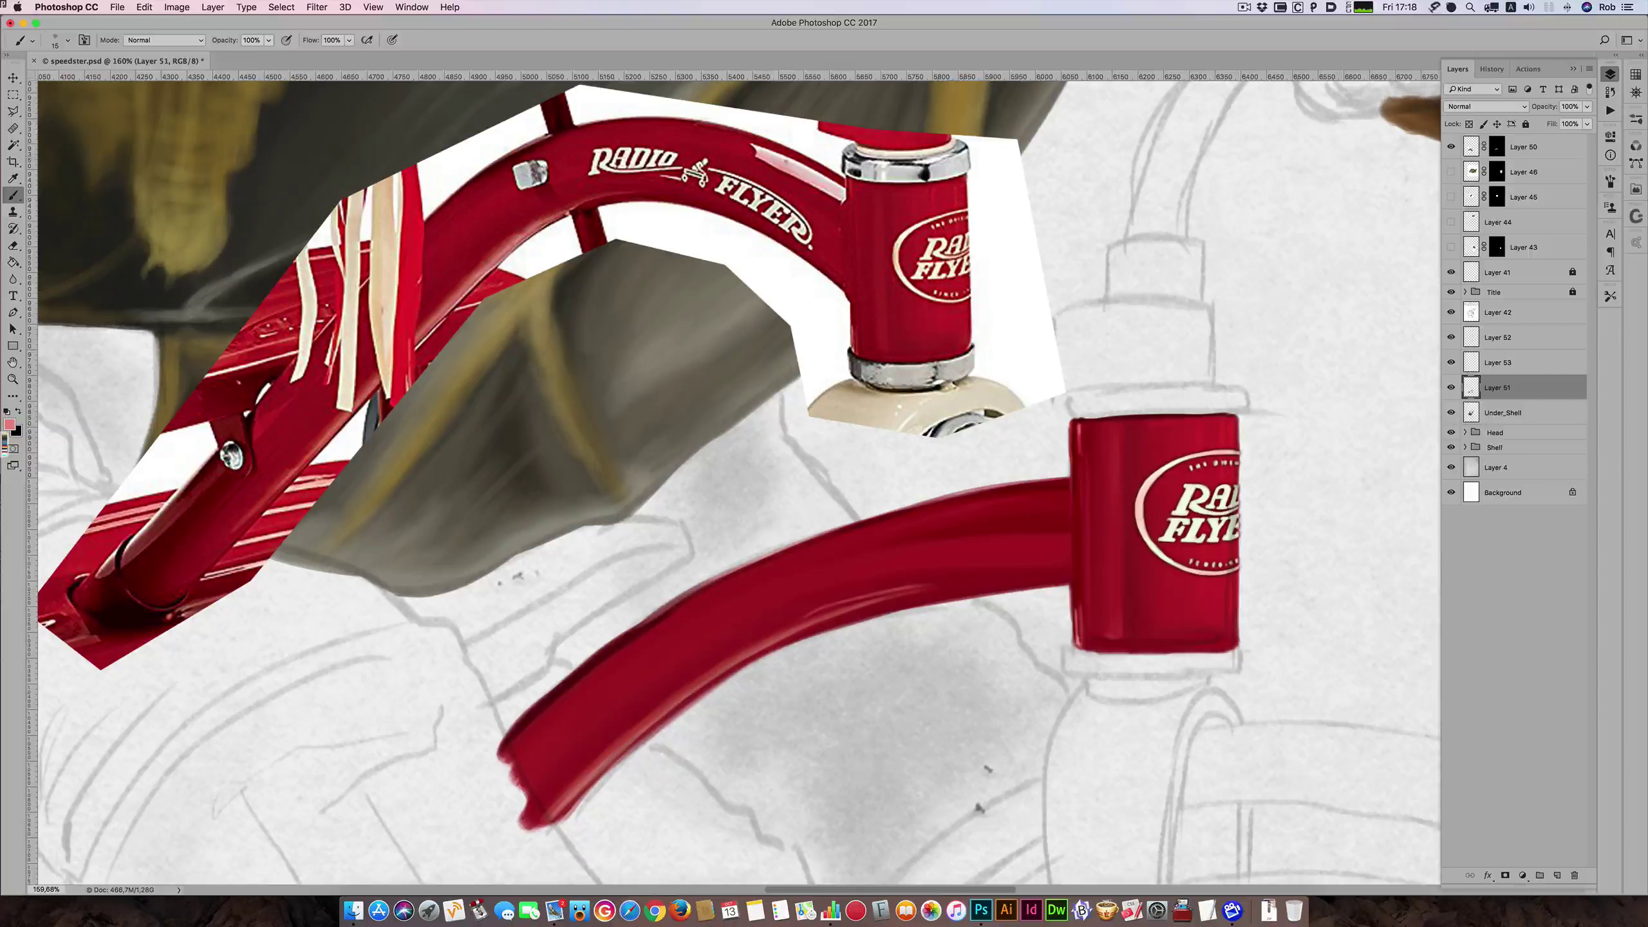
- Sample the pale pink of the reference tube's highlight and paint a thin highlight line near the head tube
alt+click(798, 165)
key(bracketleft)
key(bracketleft)
drag(1069, 488, 916, 512)
key(bracketright)
key(bracketleft)
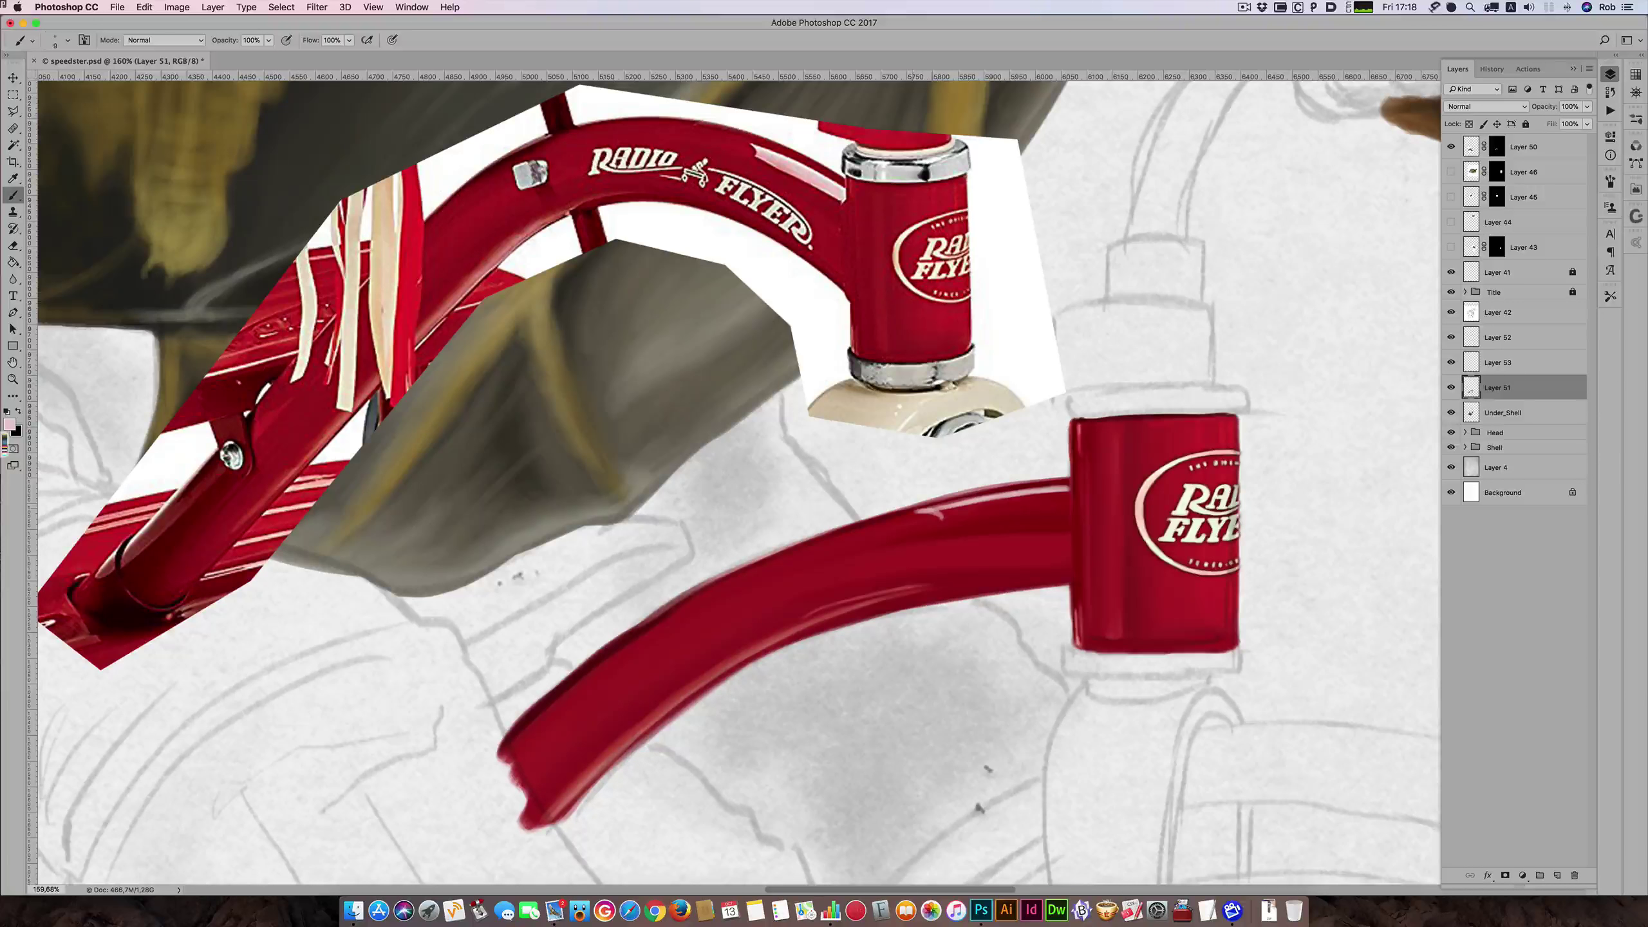
- Build up the glossy pale pink highlight on the tube's upper side until it meets the head tube
drag(933, 515, 1058, 501)
key(bracketright)
key(bracketleft)
key(bracketright)
drag(1067, 491, 1068, 502)
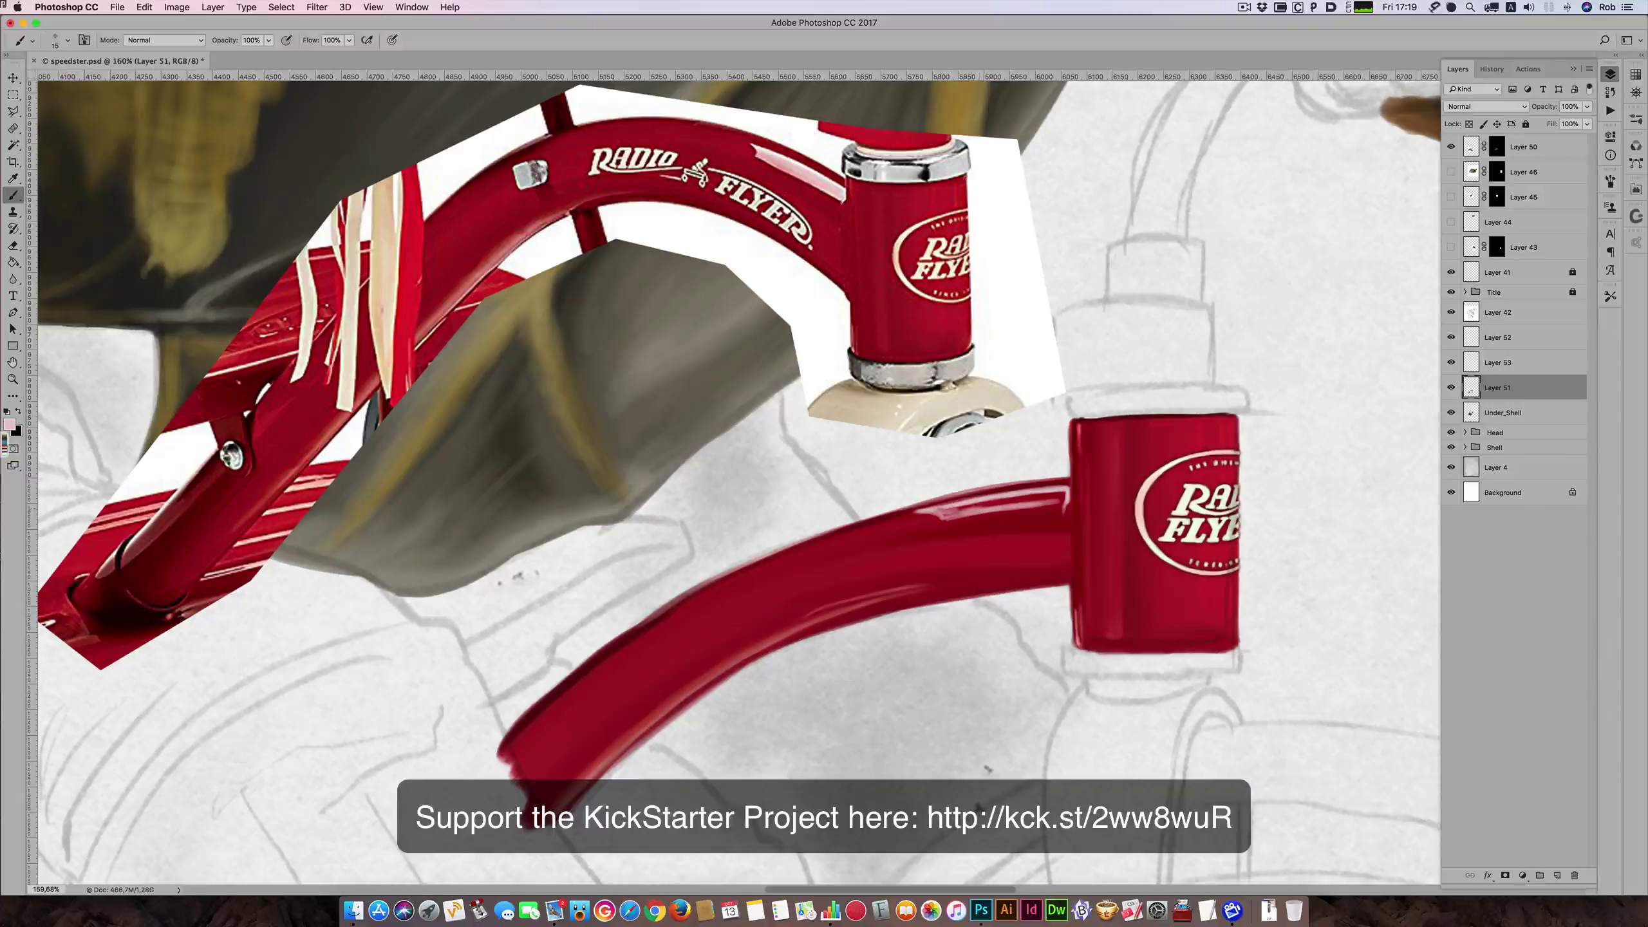
drag(936, 513, 1006, 500)
key(super+z)
drag(999, 504, 1066, 494)
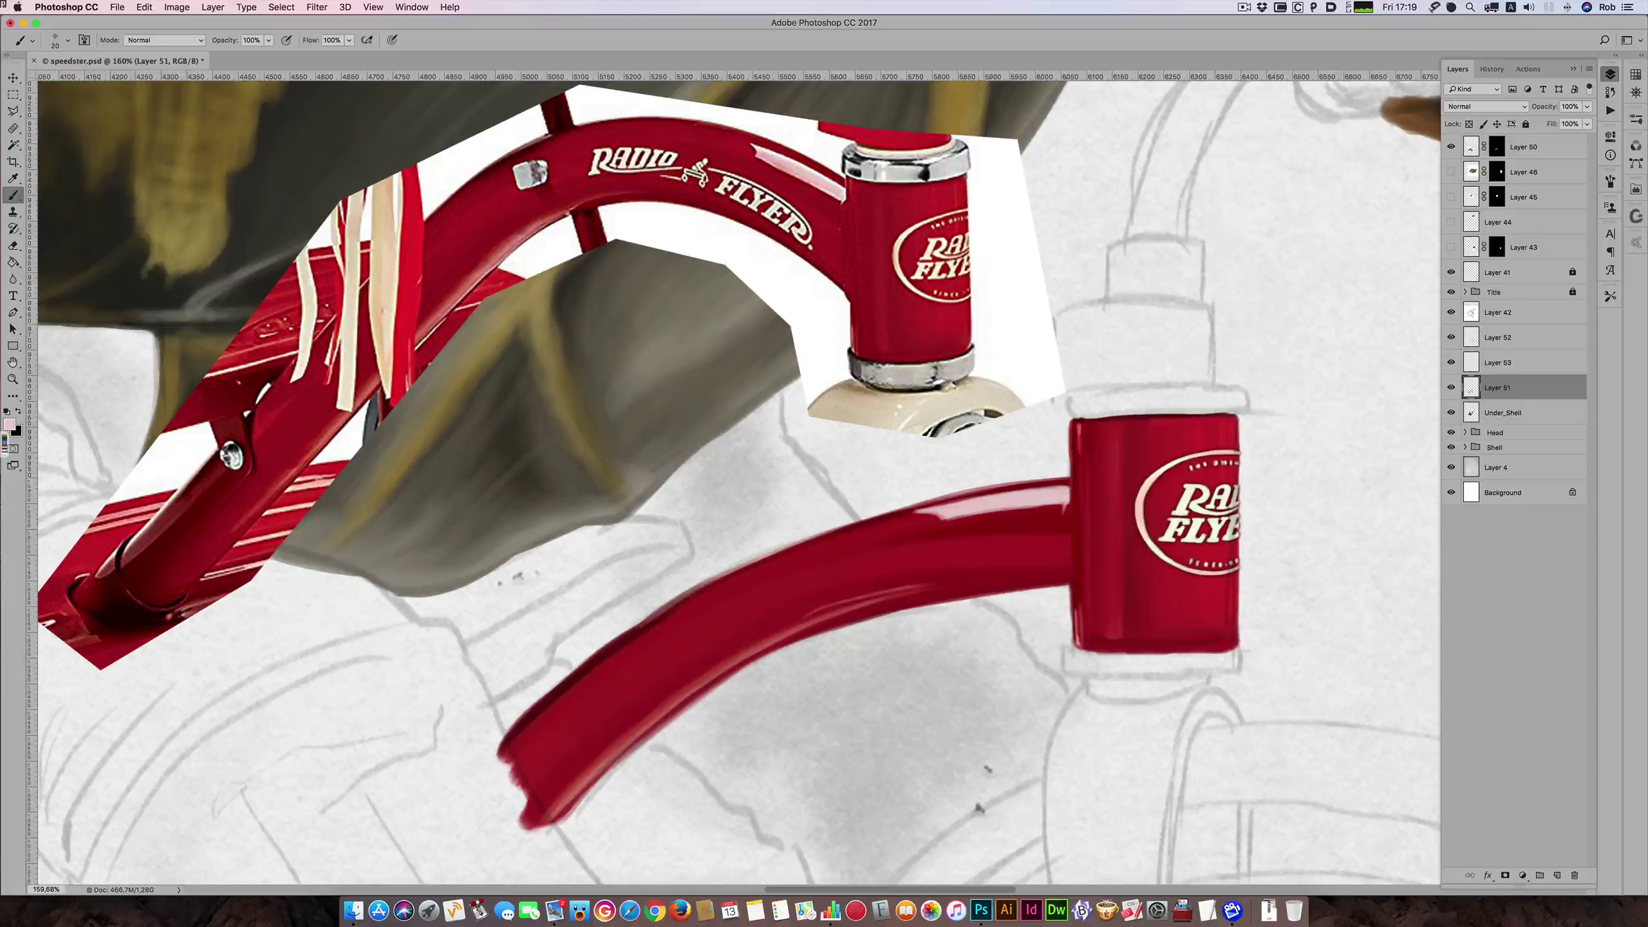
- Refine the glossy highlight beside the head tube with pink tones sampled from the reference highlight
alt+click(838, 190)
drag(1058, 490, 1026, 493)
key(bracketright)
key(super+z)
alt+click(776, 160)
drag(777, 160, 776, 160)
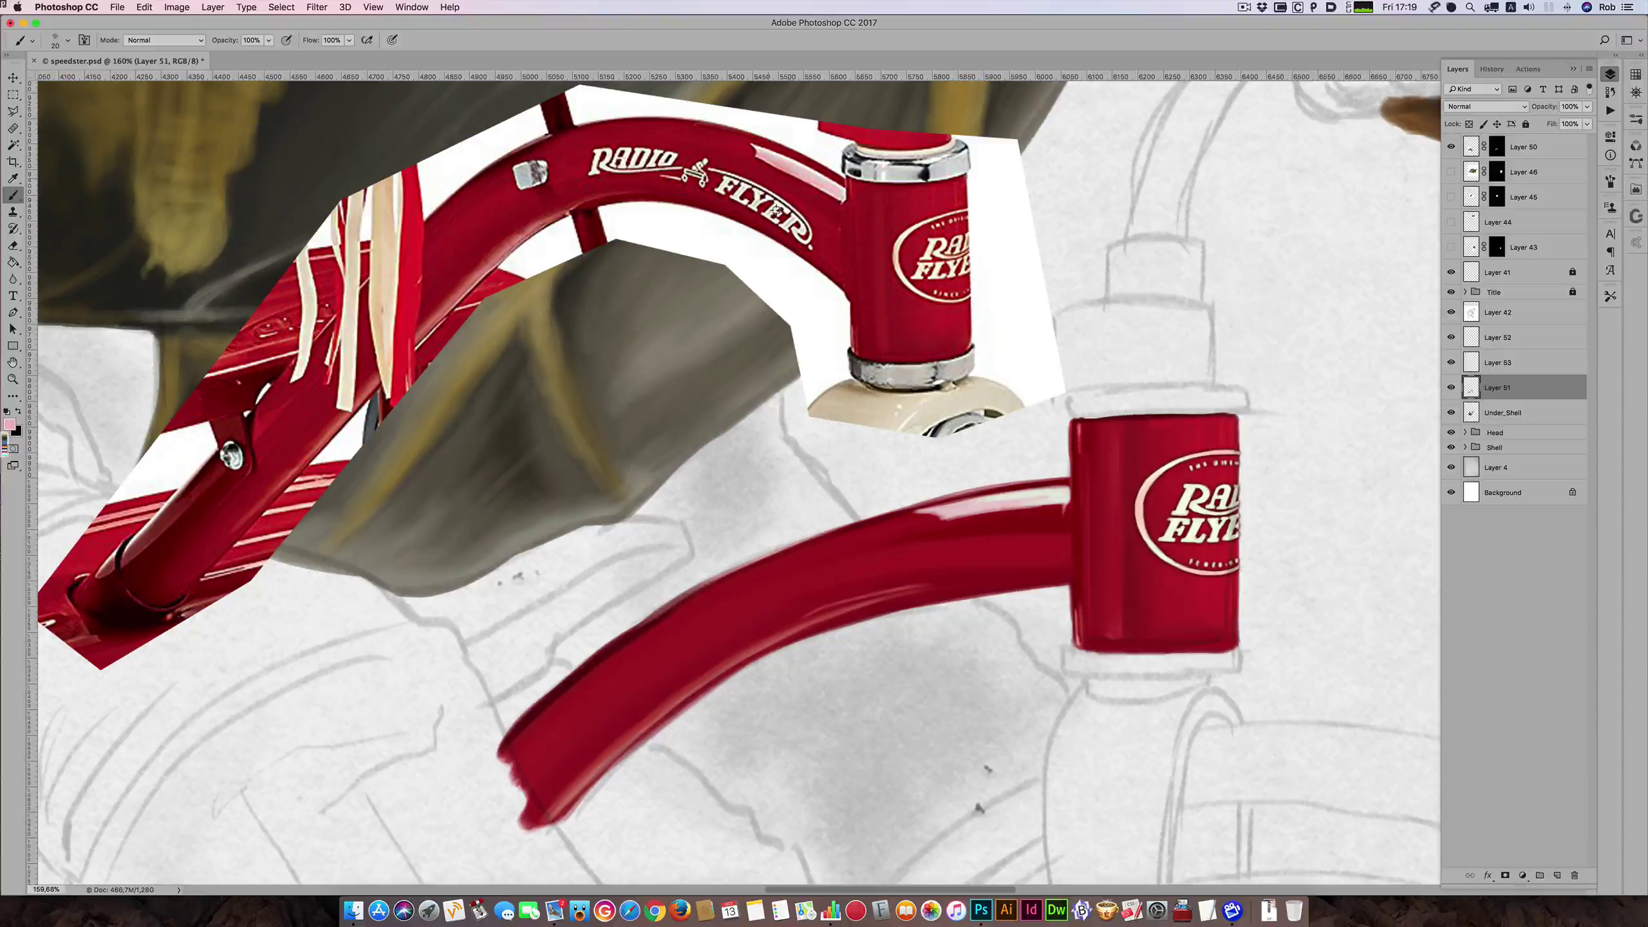
alt+click(945, 512)
alt+click(780, 163)
drag(952, 511, 1050, 497)
- Hide the reference on Layer 50 to check the shaded tube within the whole tricycle, and show it again
drag(649, 611, 601, 678)
scroll(606, 677, down, 1)
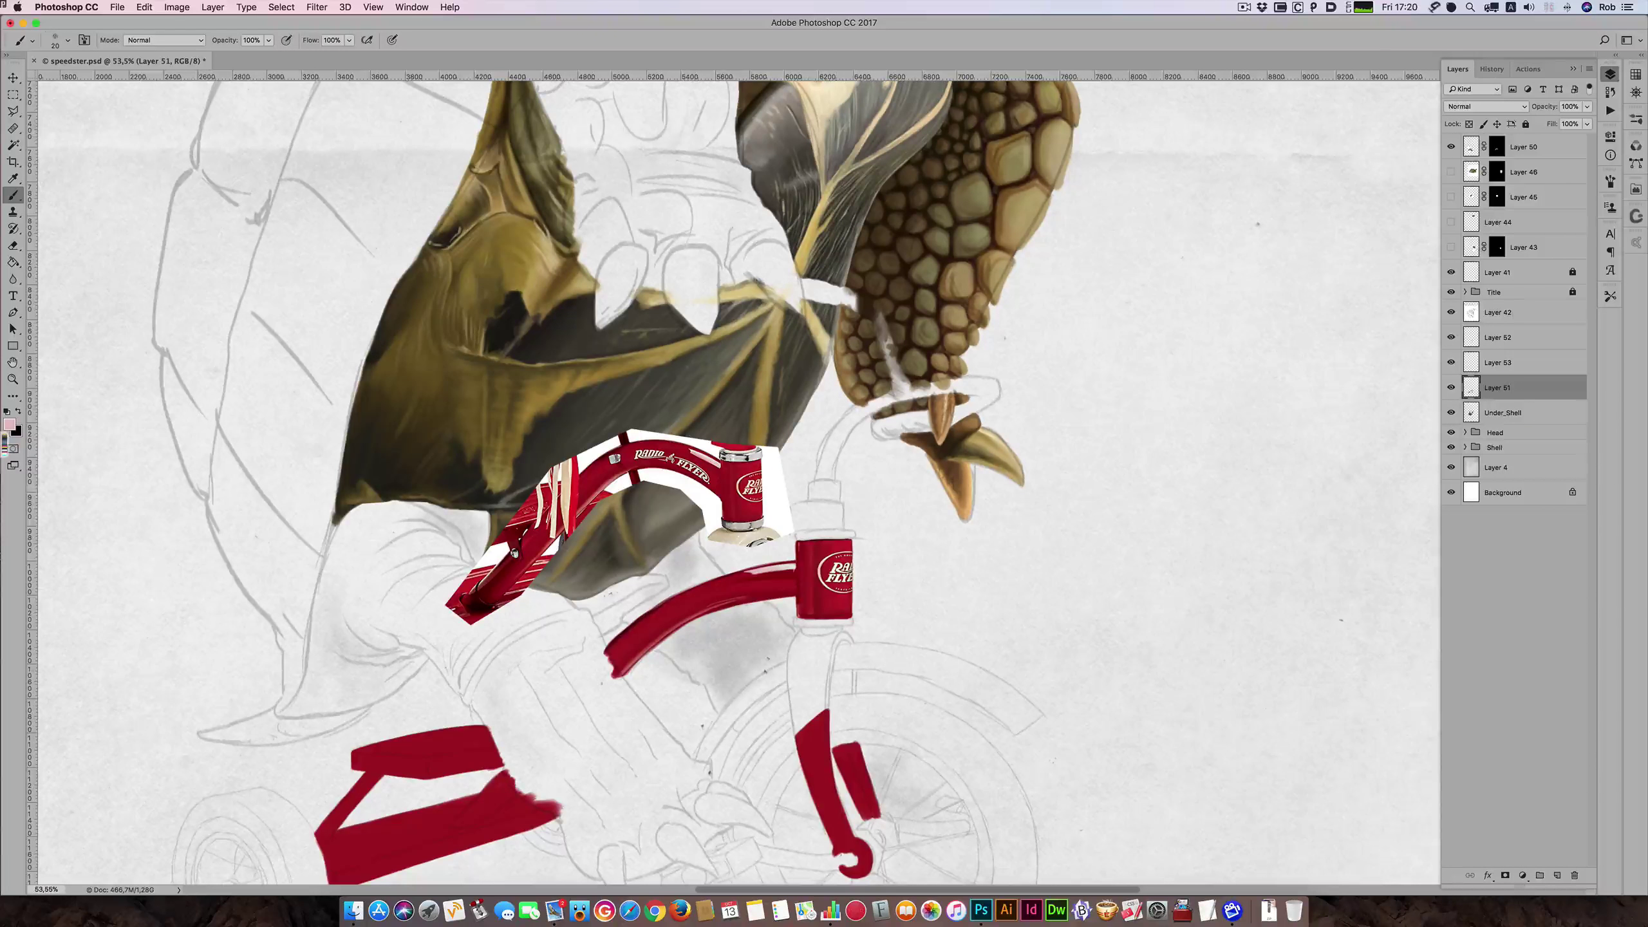
click(1451, 148)
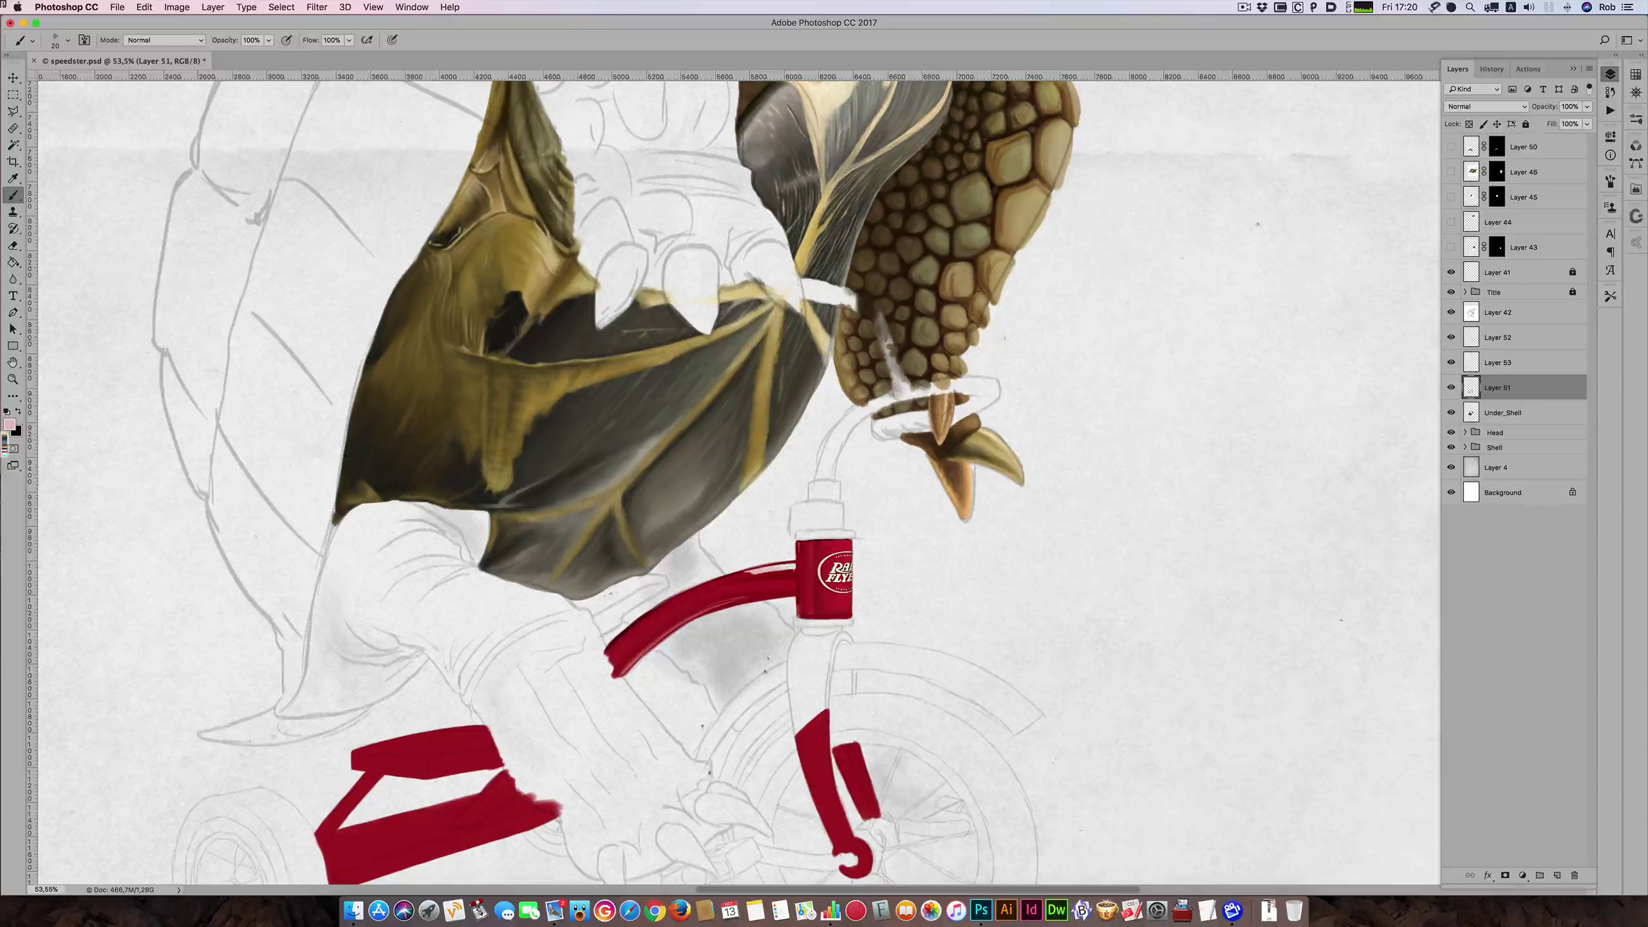
drag(711, 573, 897, 510)
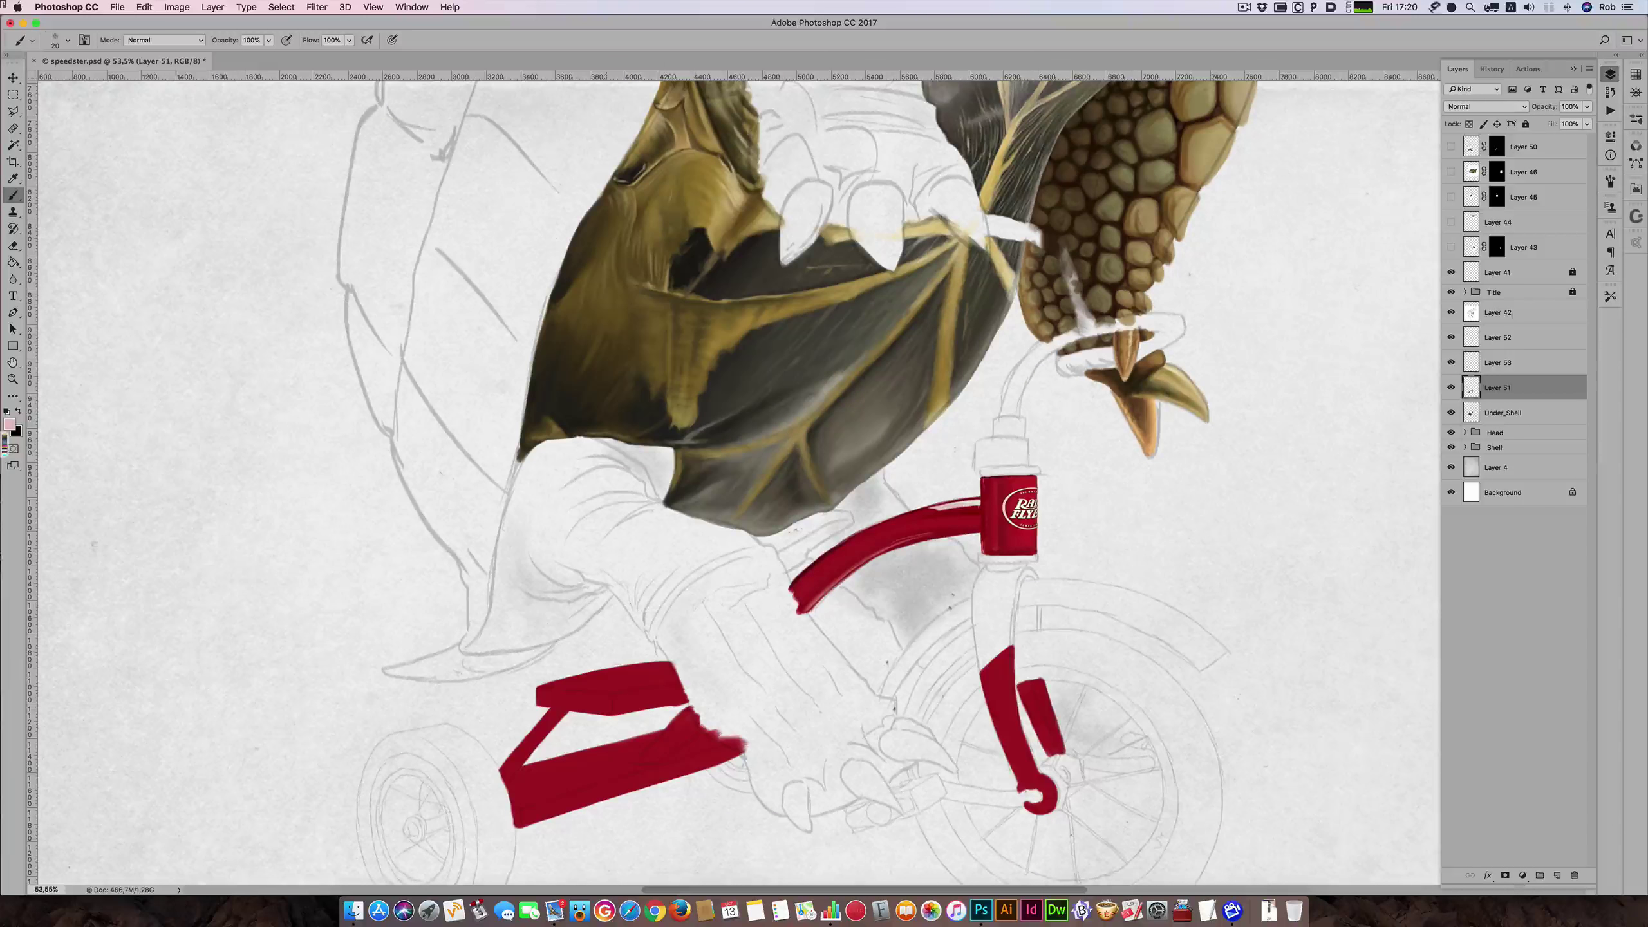
click(1451, 146)
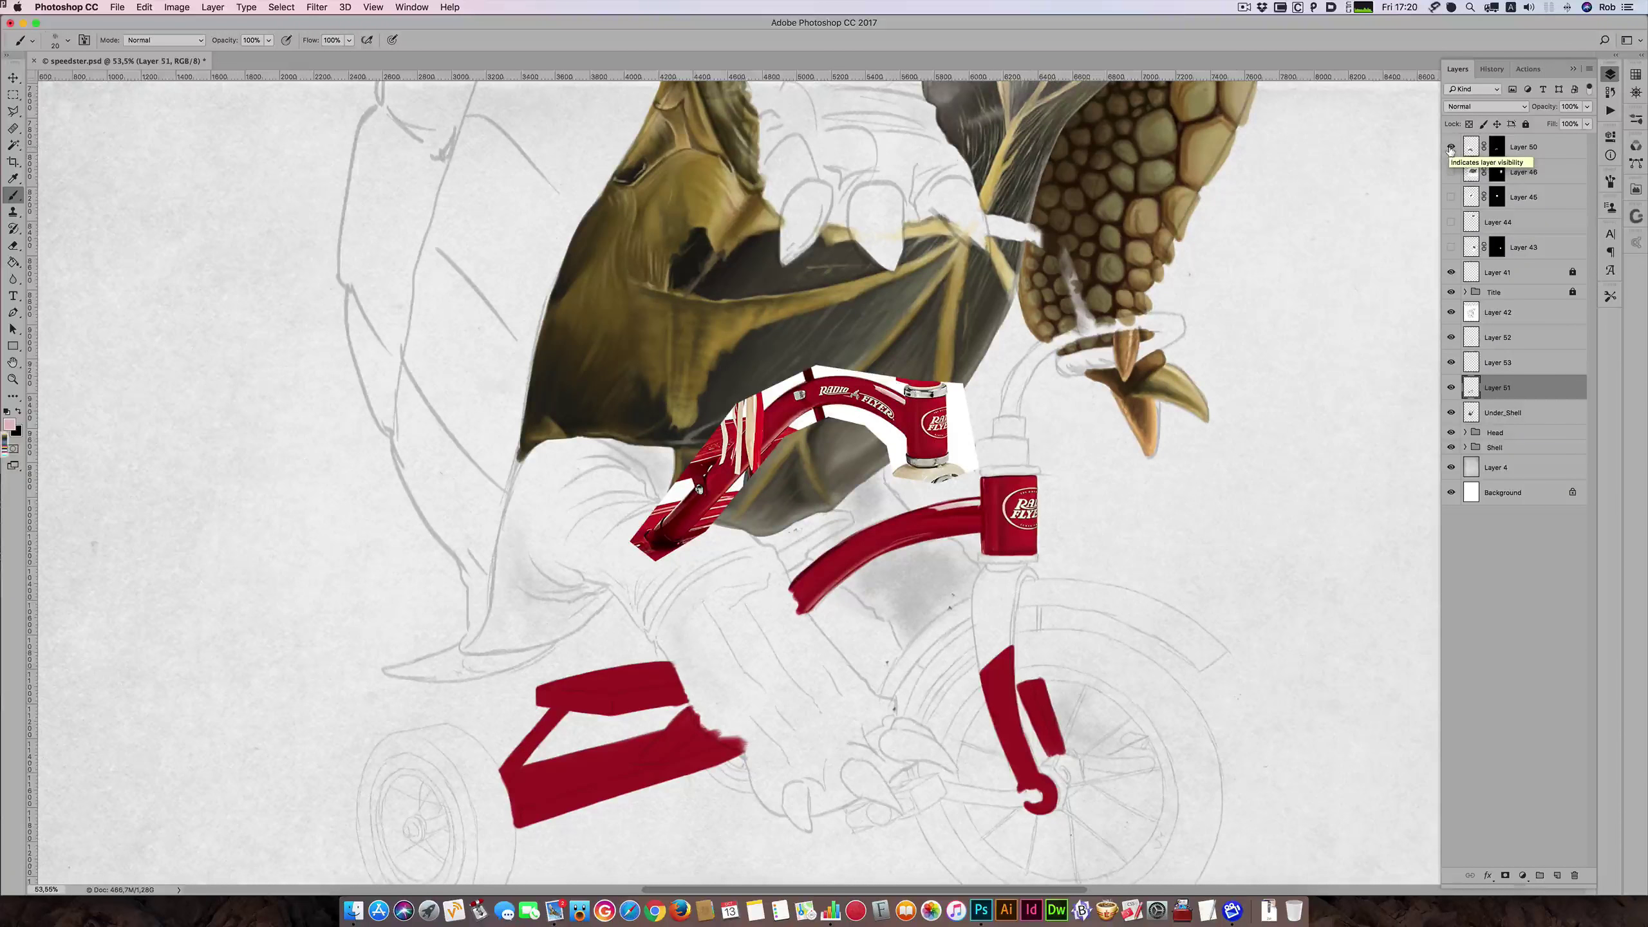
- Hide the tricycle reference on Layer 50
click(1451, 147)
click(1244, 7)
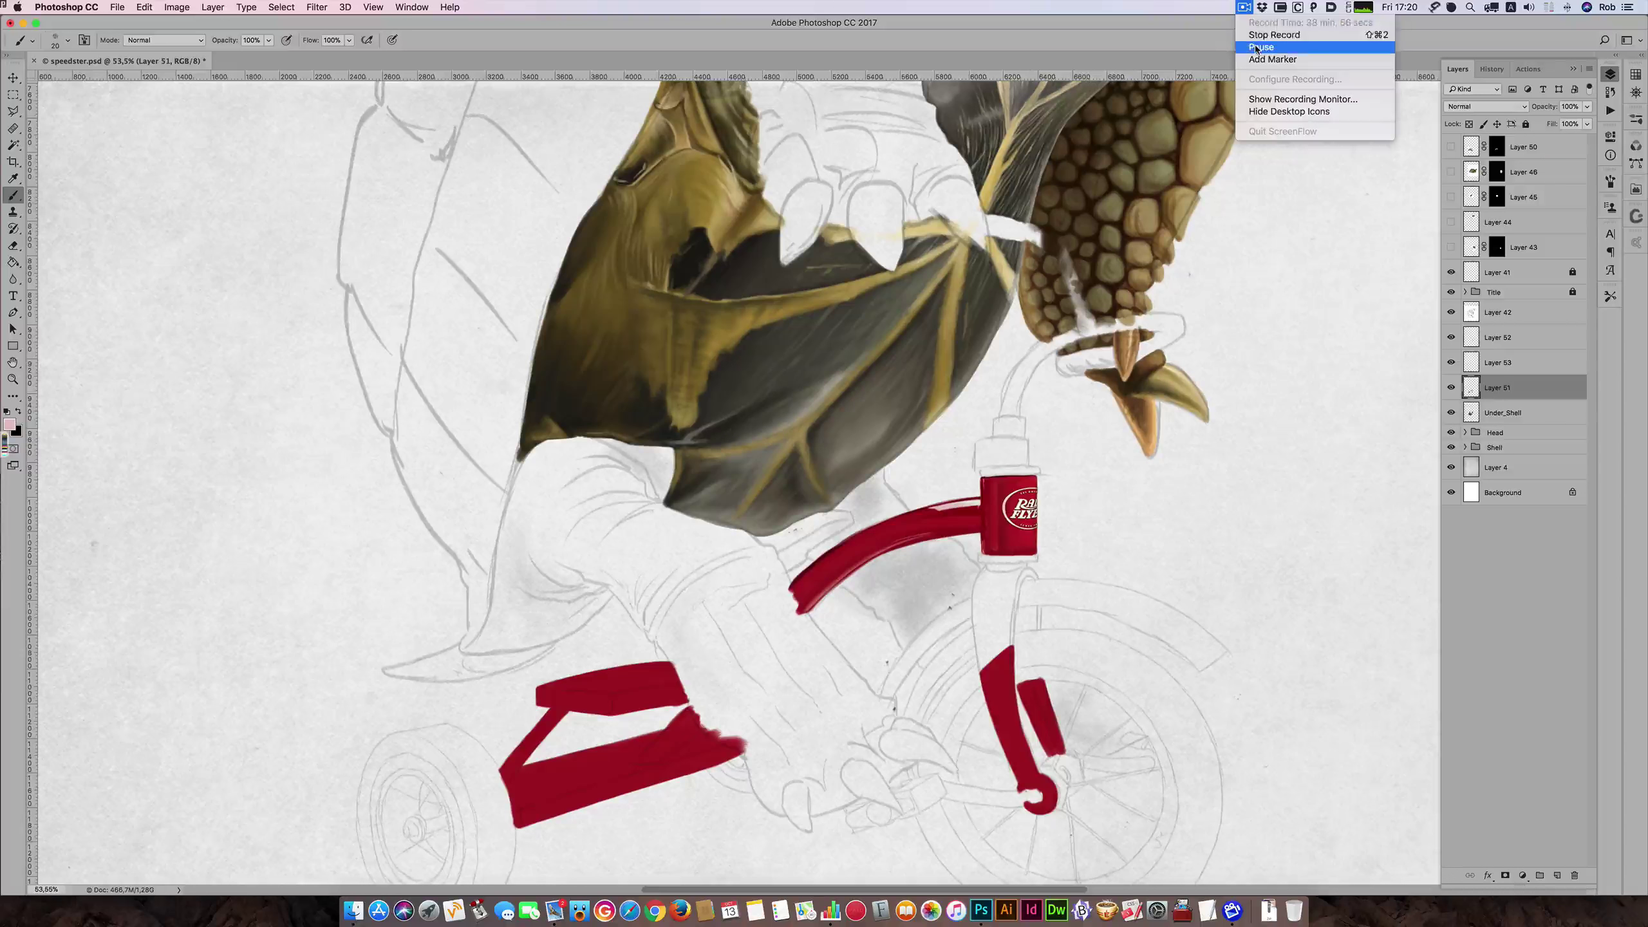
click(1258, 47)
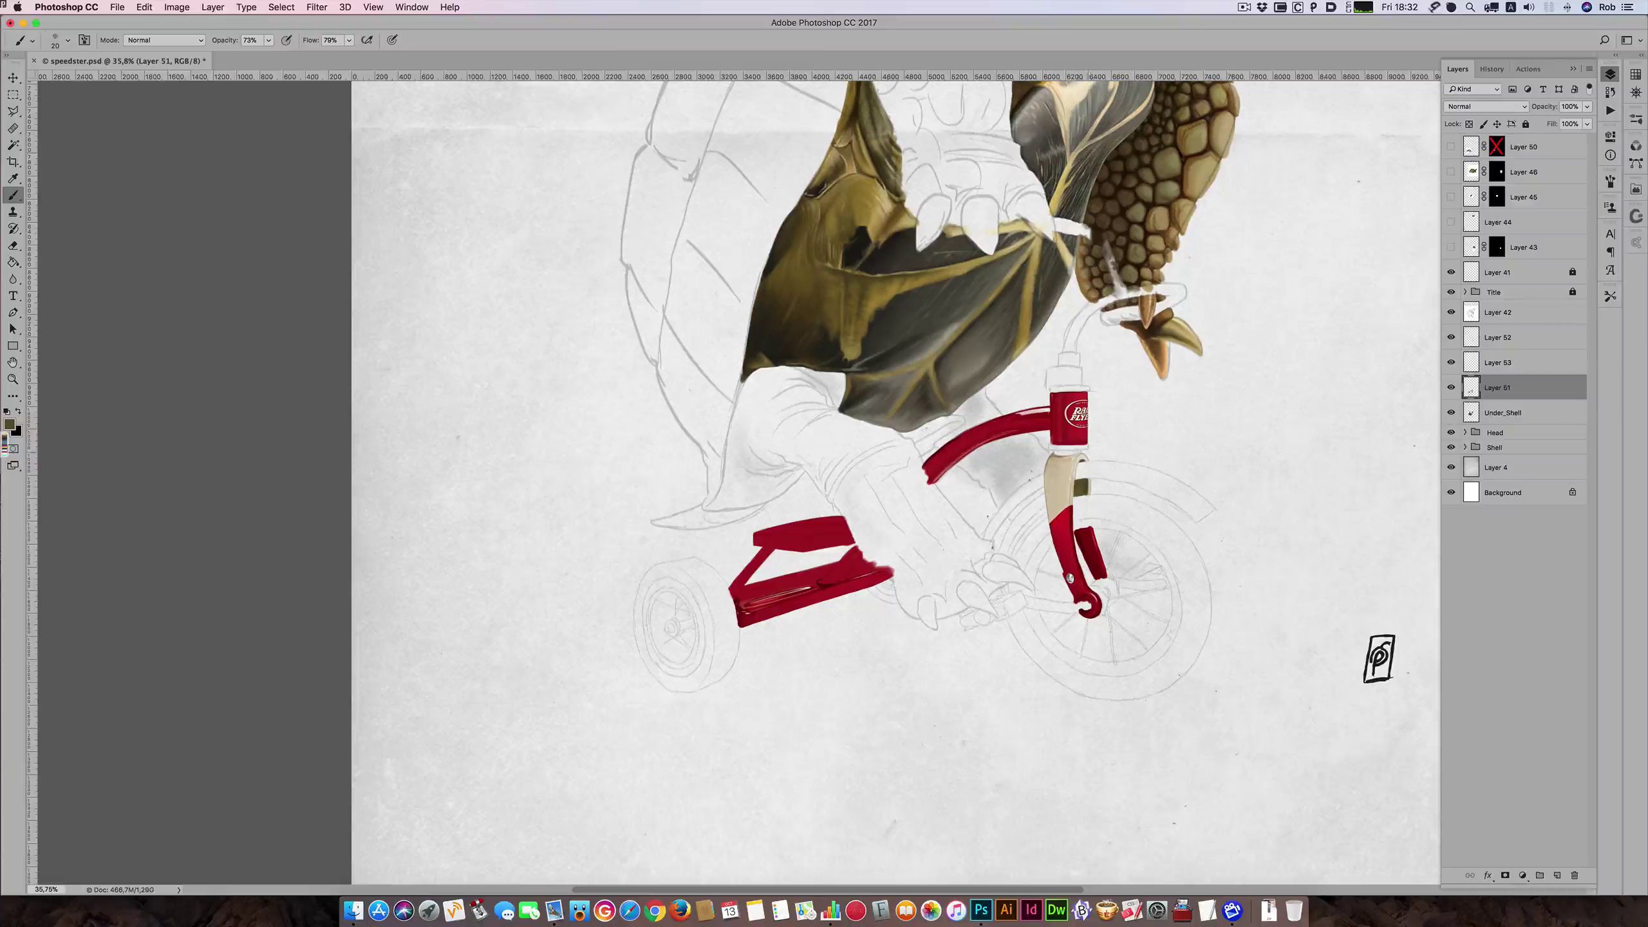
- Show the unmasked reference photo on Layer 50 and sample the near-black colour of its front tyre
drag(1089, 537, 1140, 539)
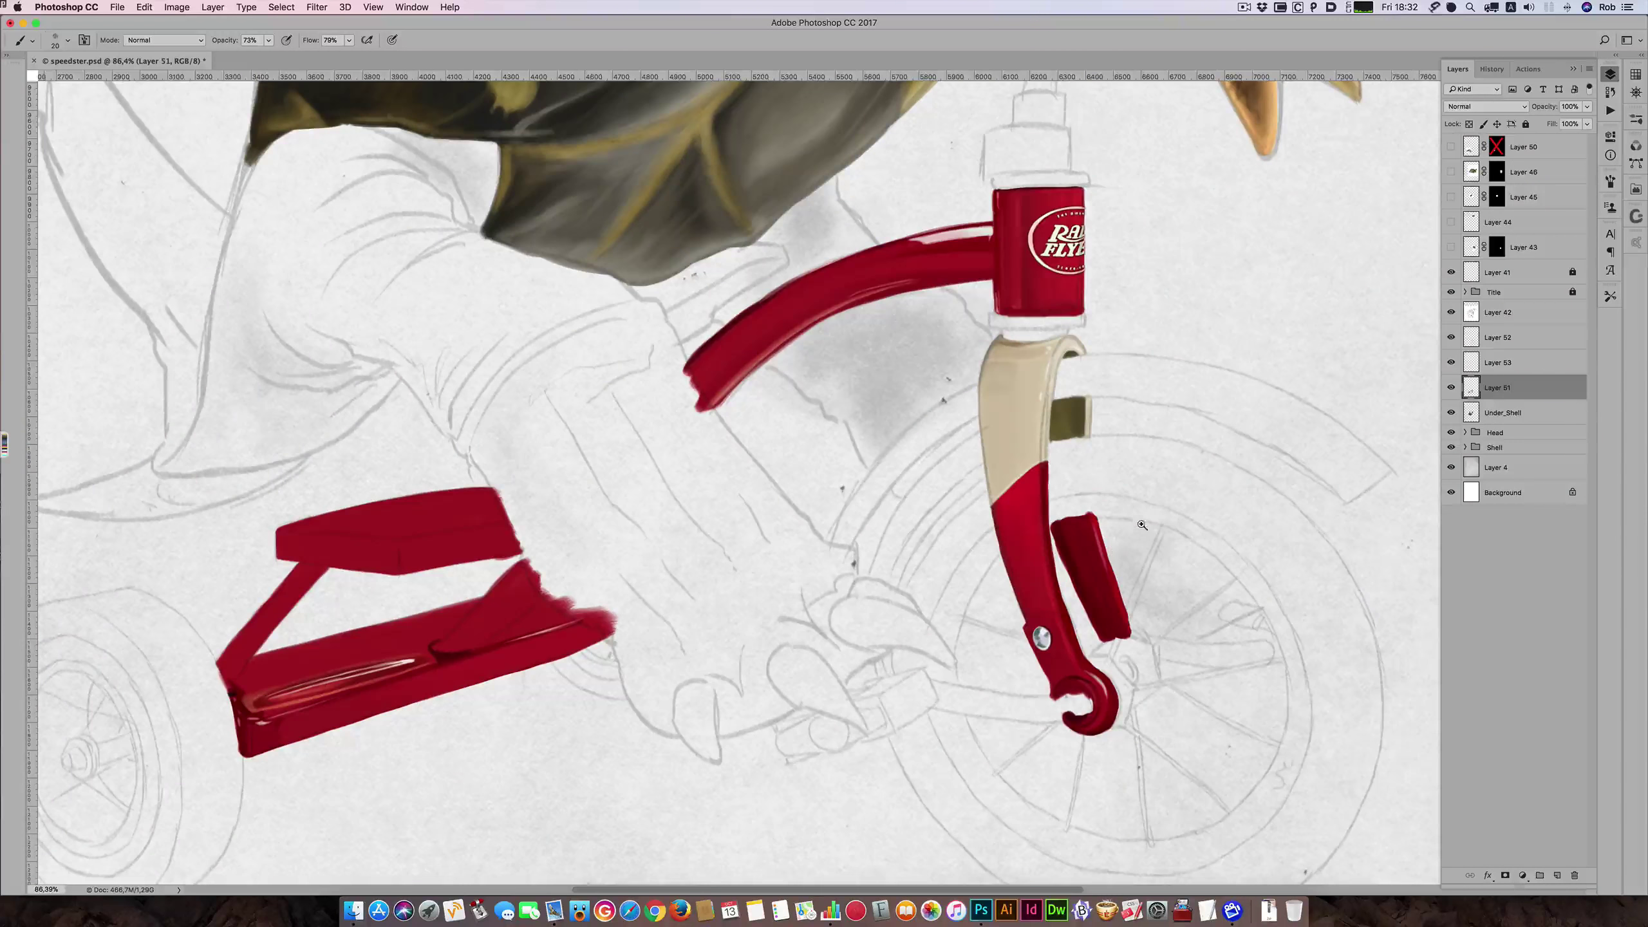
mouse_move(4, 445)
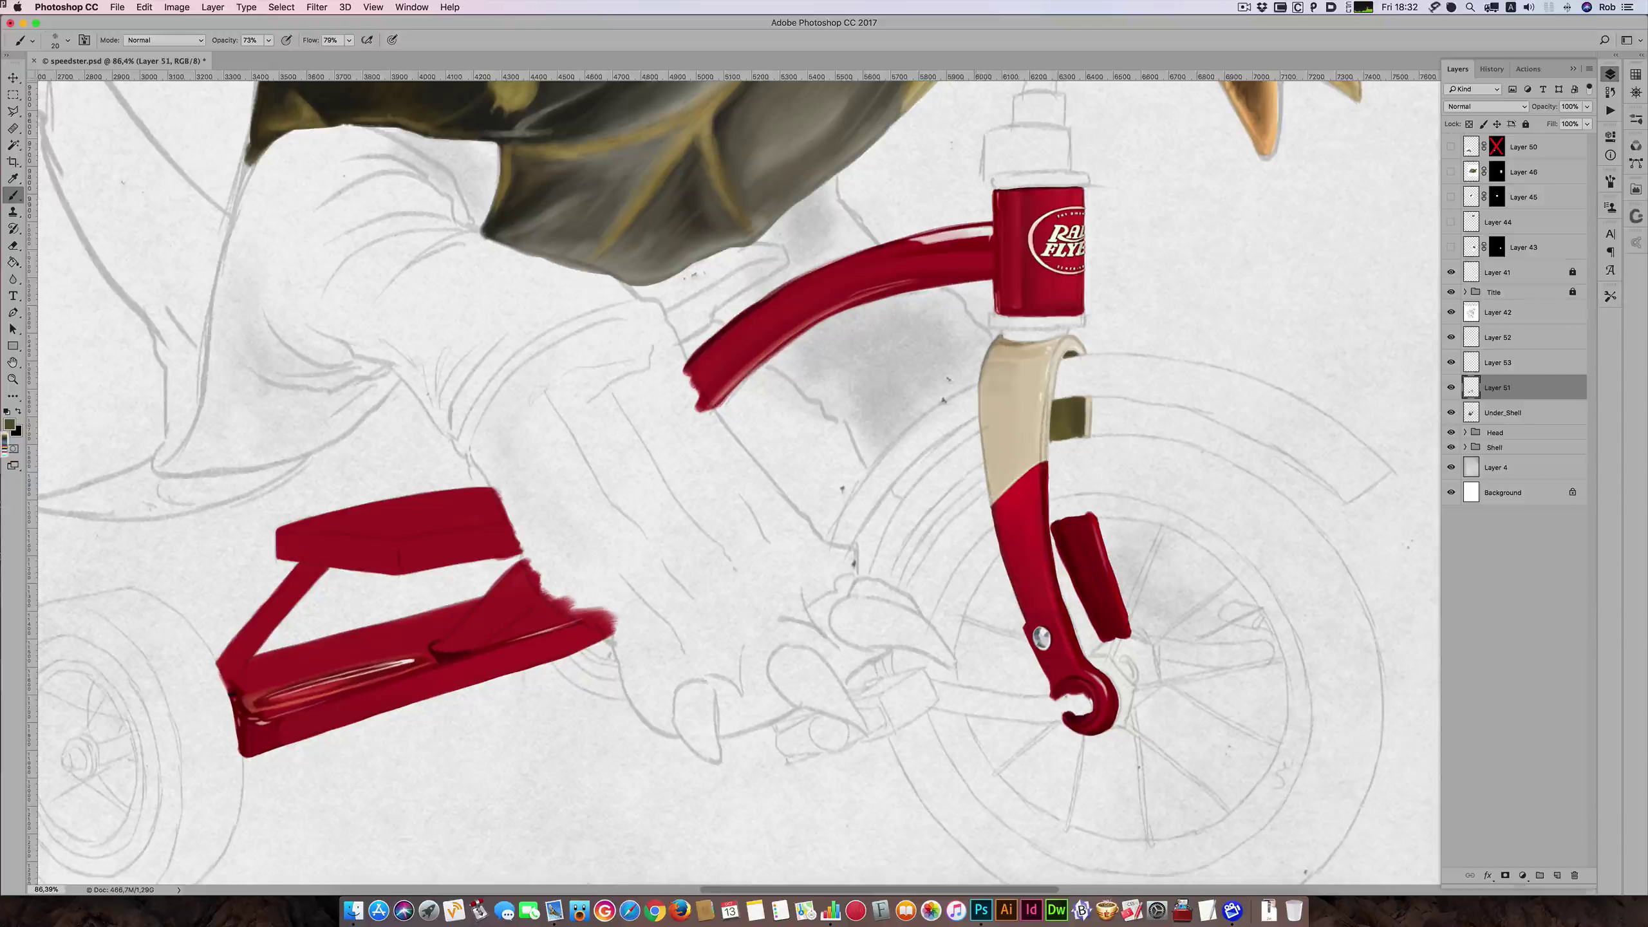
click(1450, 147)
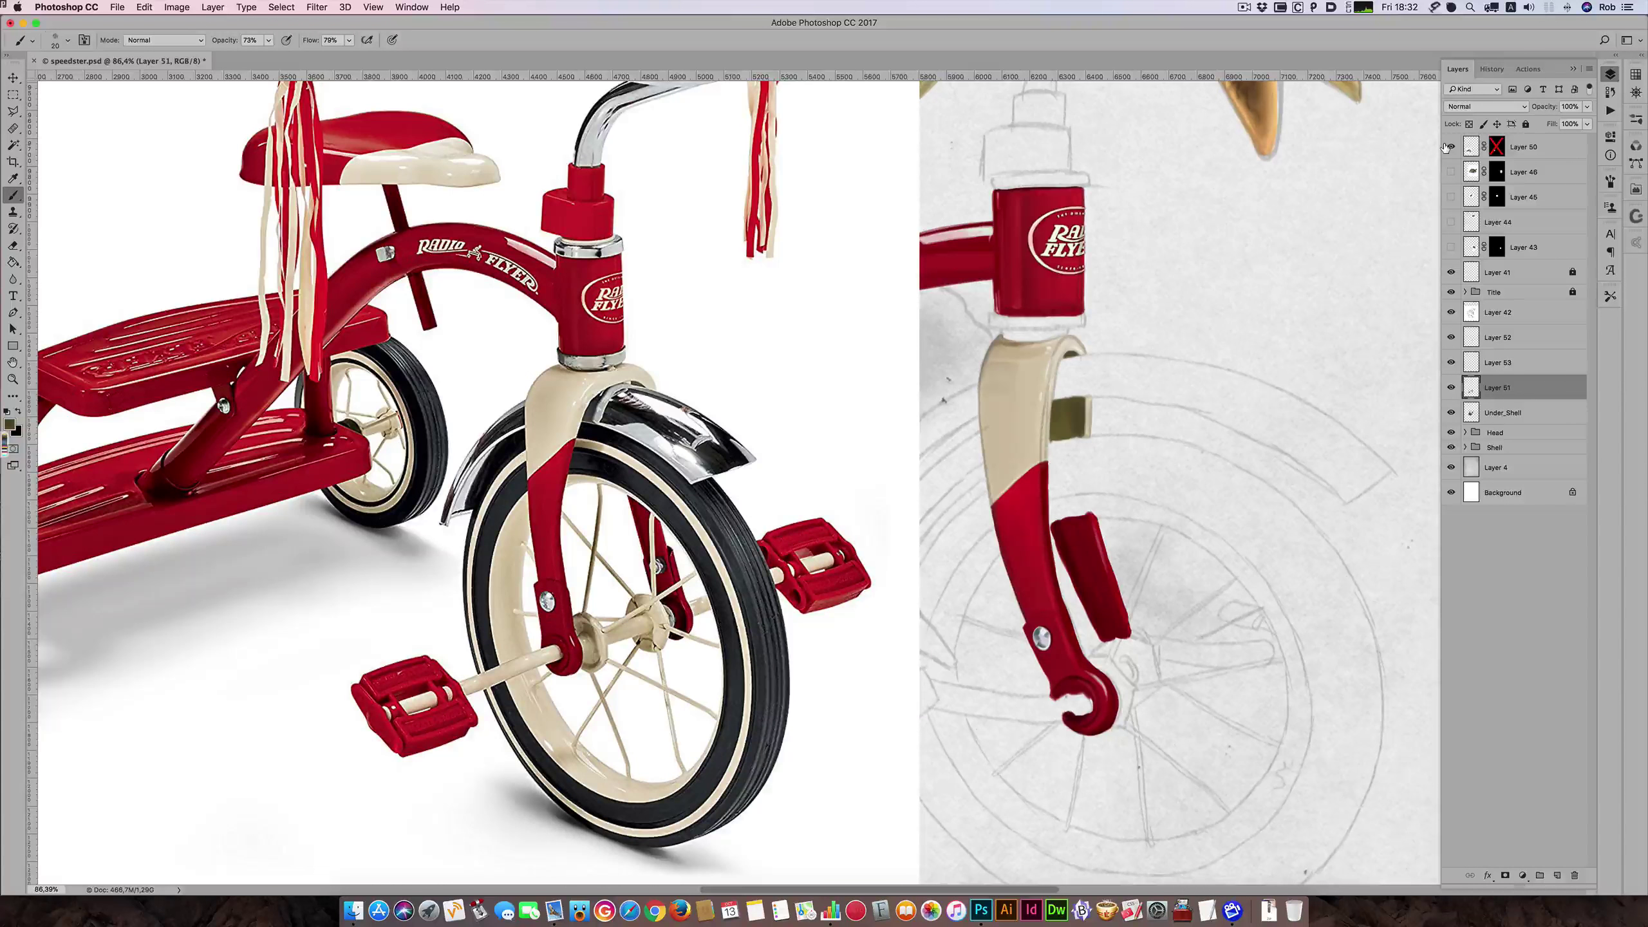
drag(1079, 383, 1089, 304)
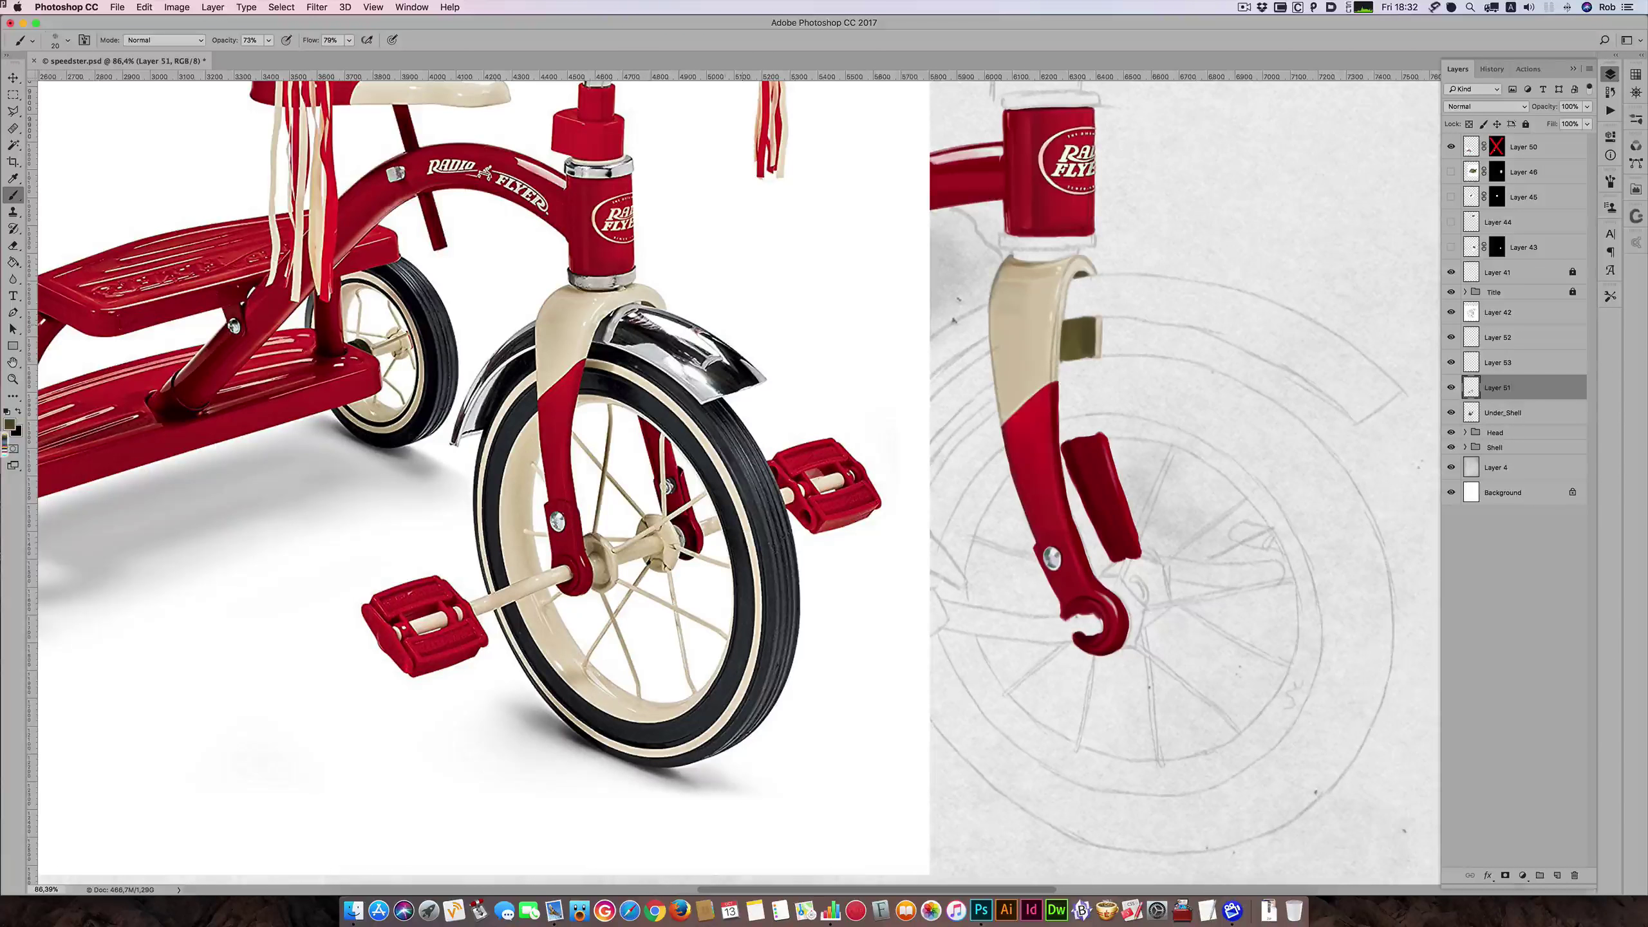
alt+drag(629, 726, 671, 728)
- Add a new layer directly above Under_Shell for the tyre and hide the Layer 50 reference
click(1513, 411)
click(1554, 874)
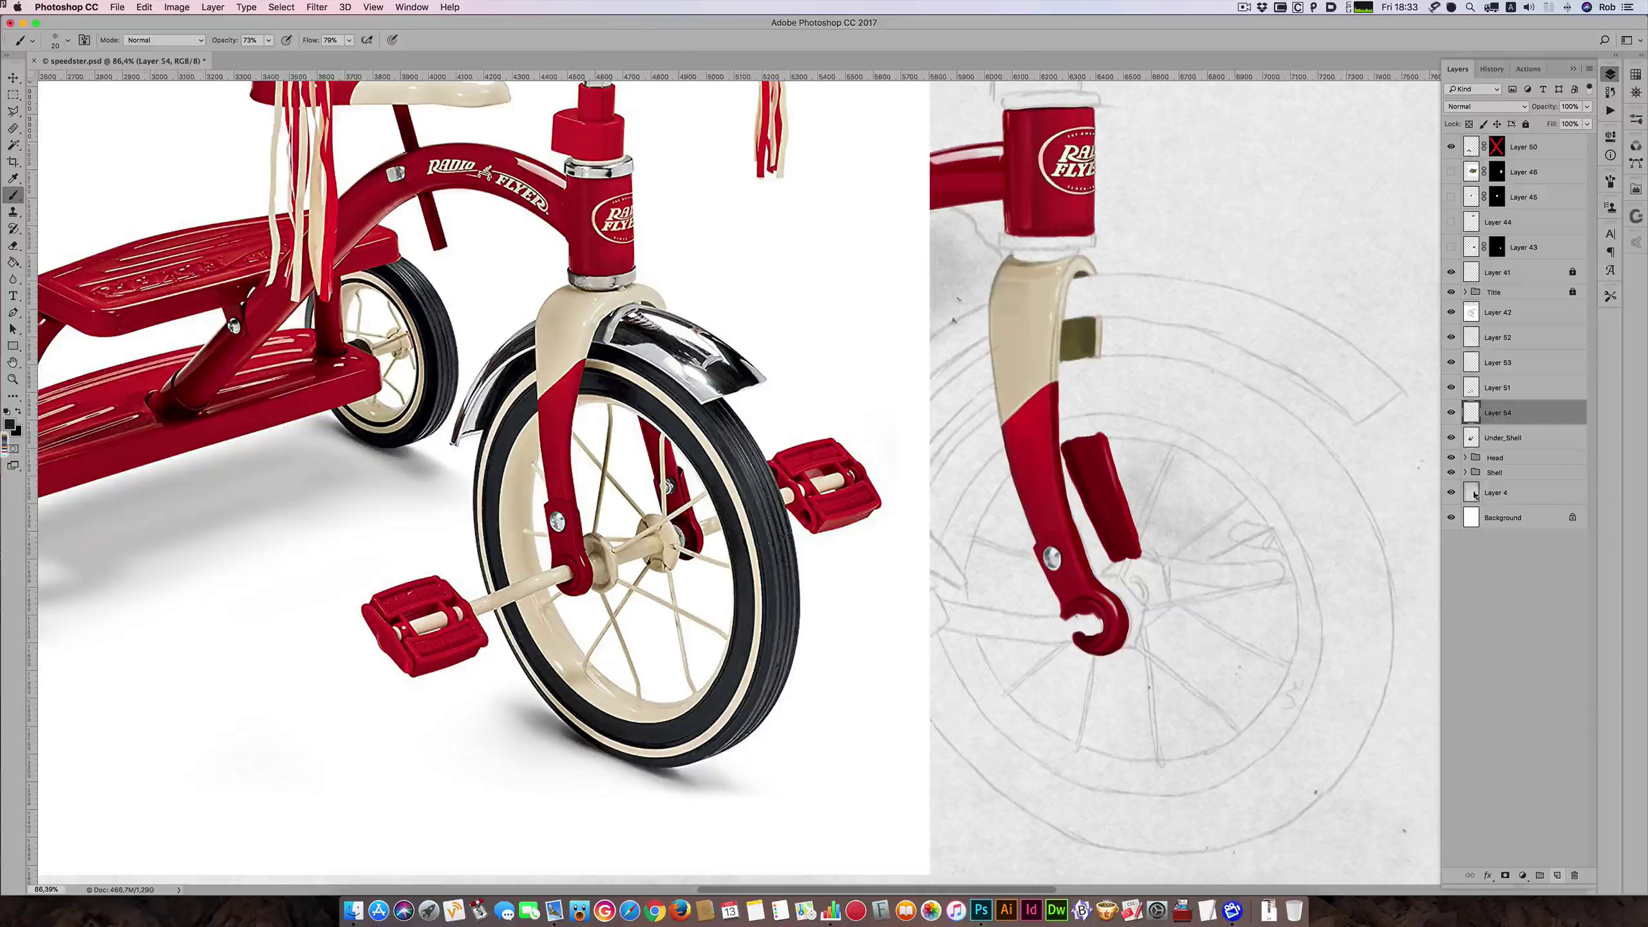
click(1451, 148)
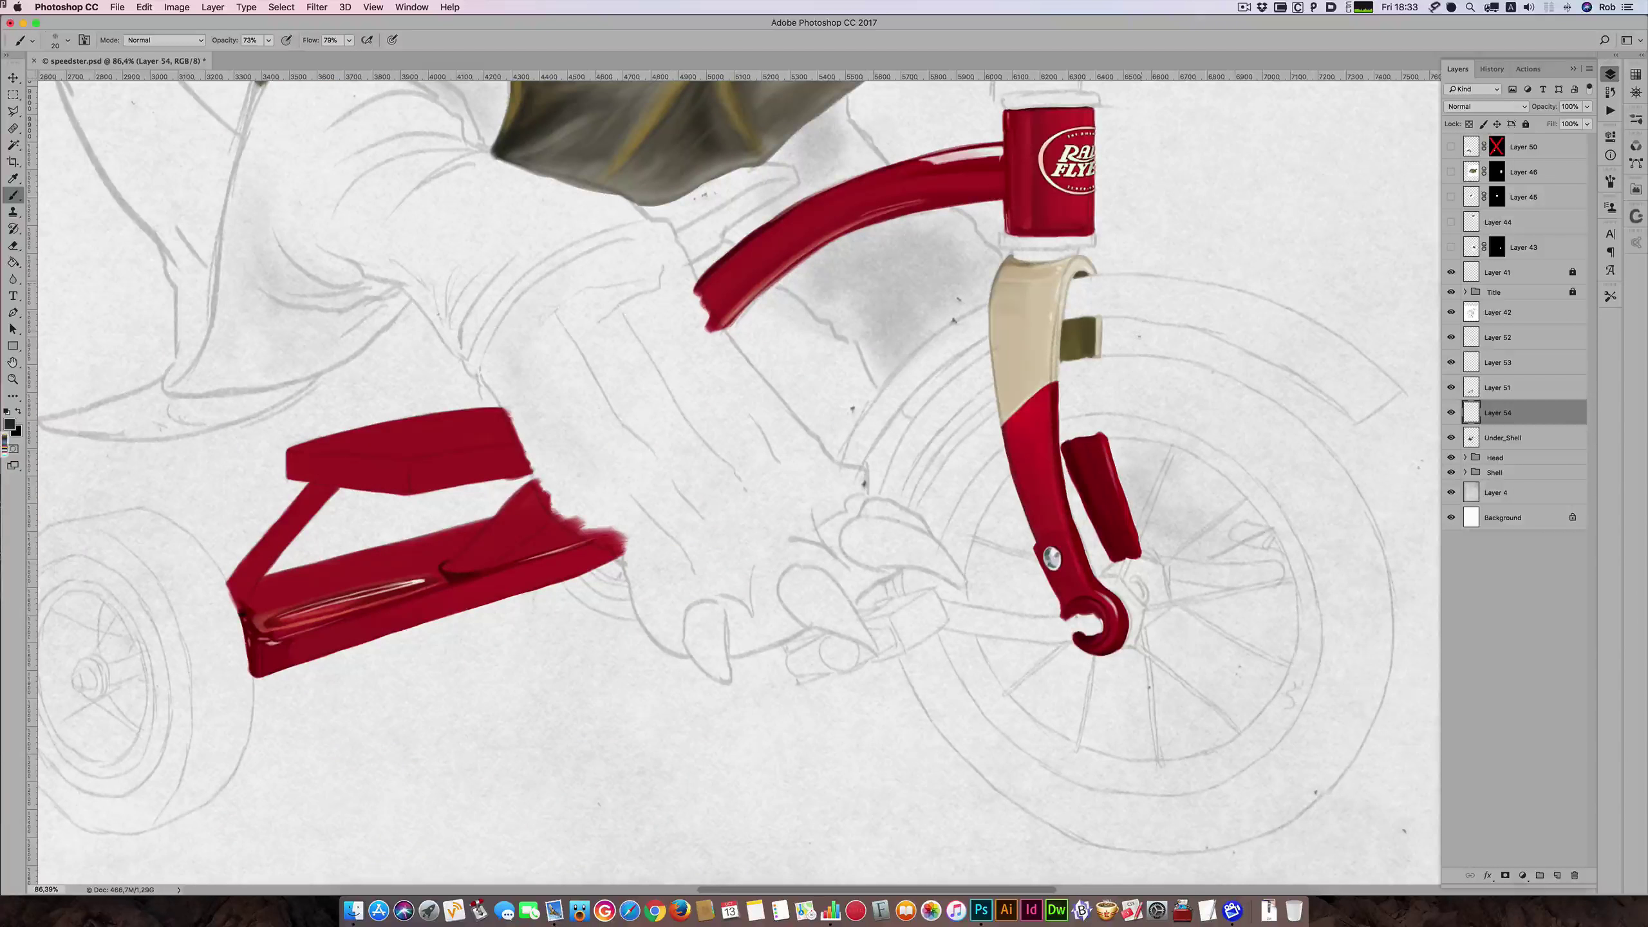
- Test the near-black brush beside the fork bracket and set its flow and opacity to 100%
drag(1108, 365, 1143, 363)
key(bracketright)
key(bracketright)
click(350, 40)
drag(354, 57, 370, 57)
click(268, 40)
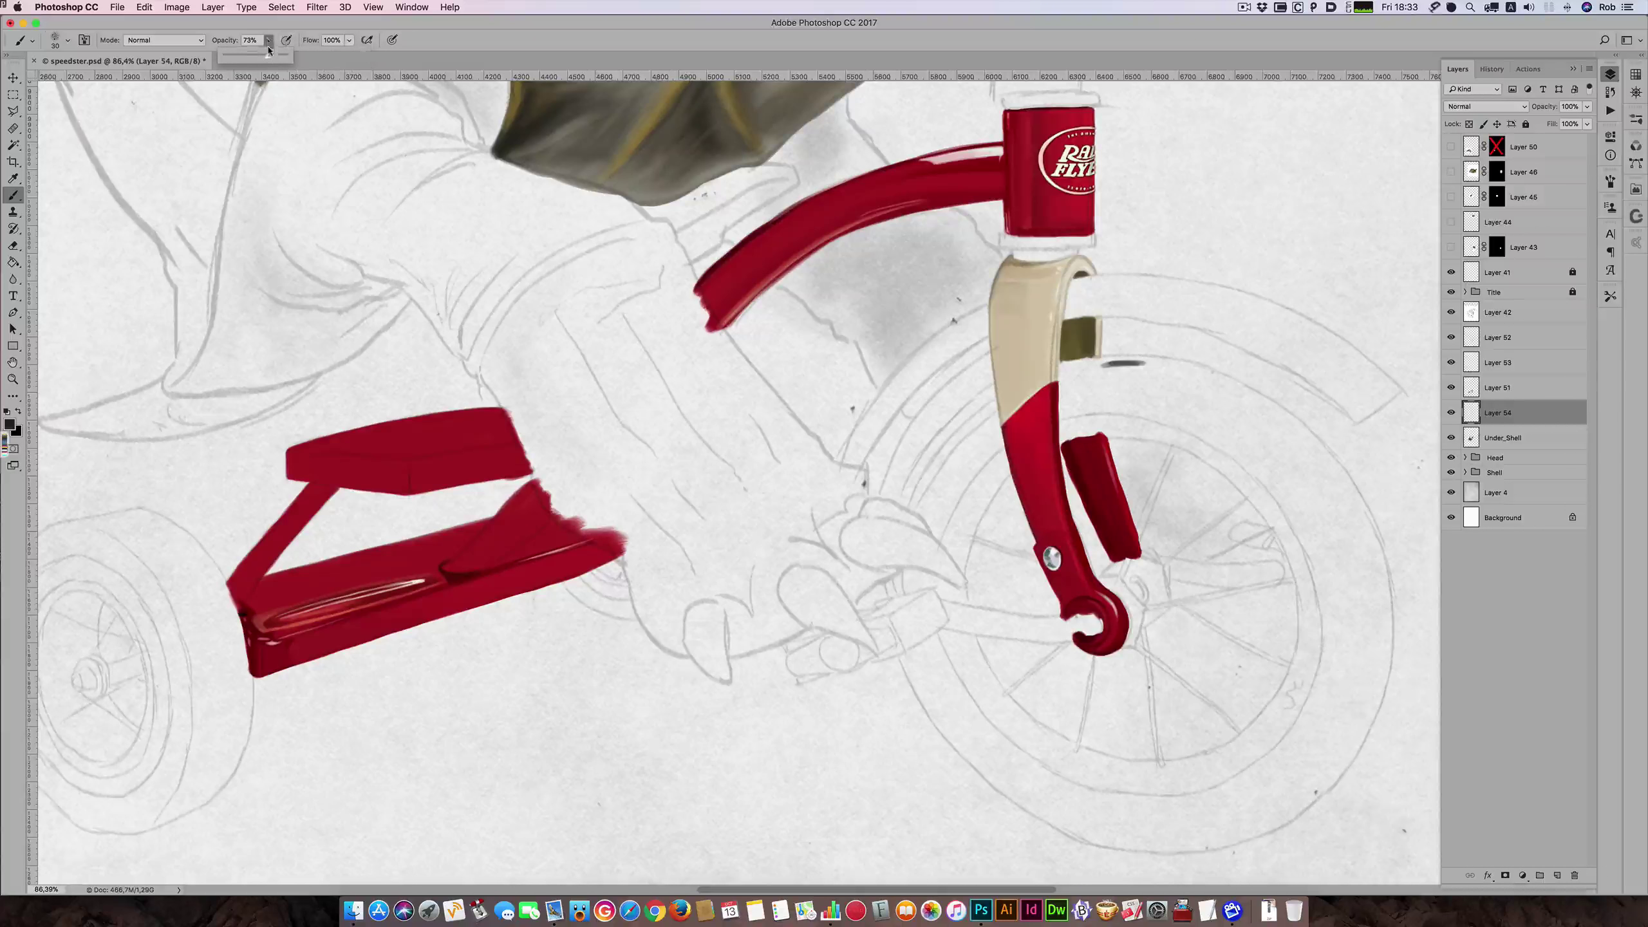
drag(269, 56, 296, 64)
- Paint the front tyre's outer edge in near-black under the bracket and along the sketched arc behind the fork
click(1112, 359)
drag(1135, 364, 1082, 361)
key(bracketleft)
key(bracketleft)
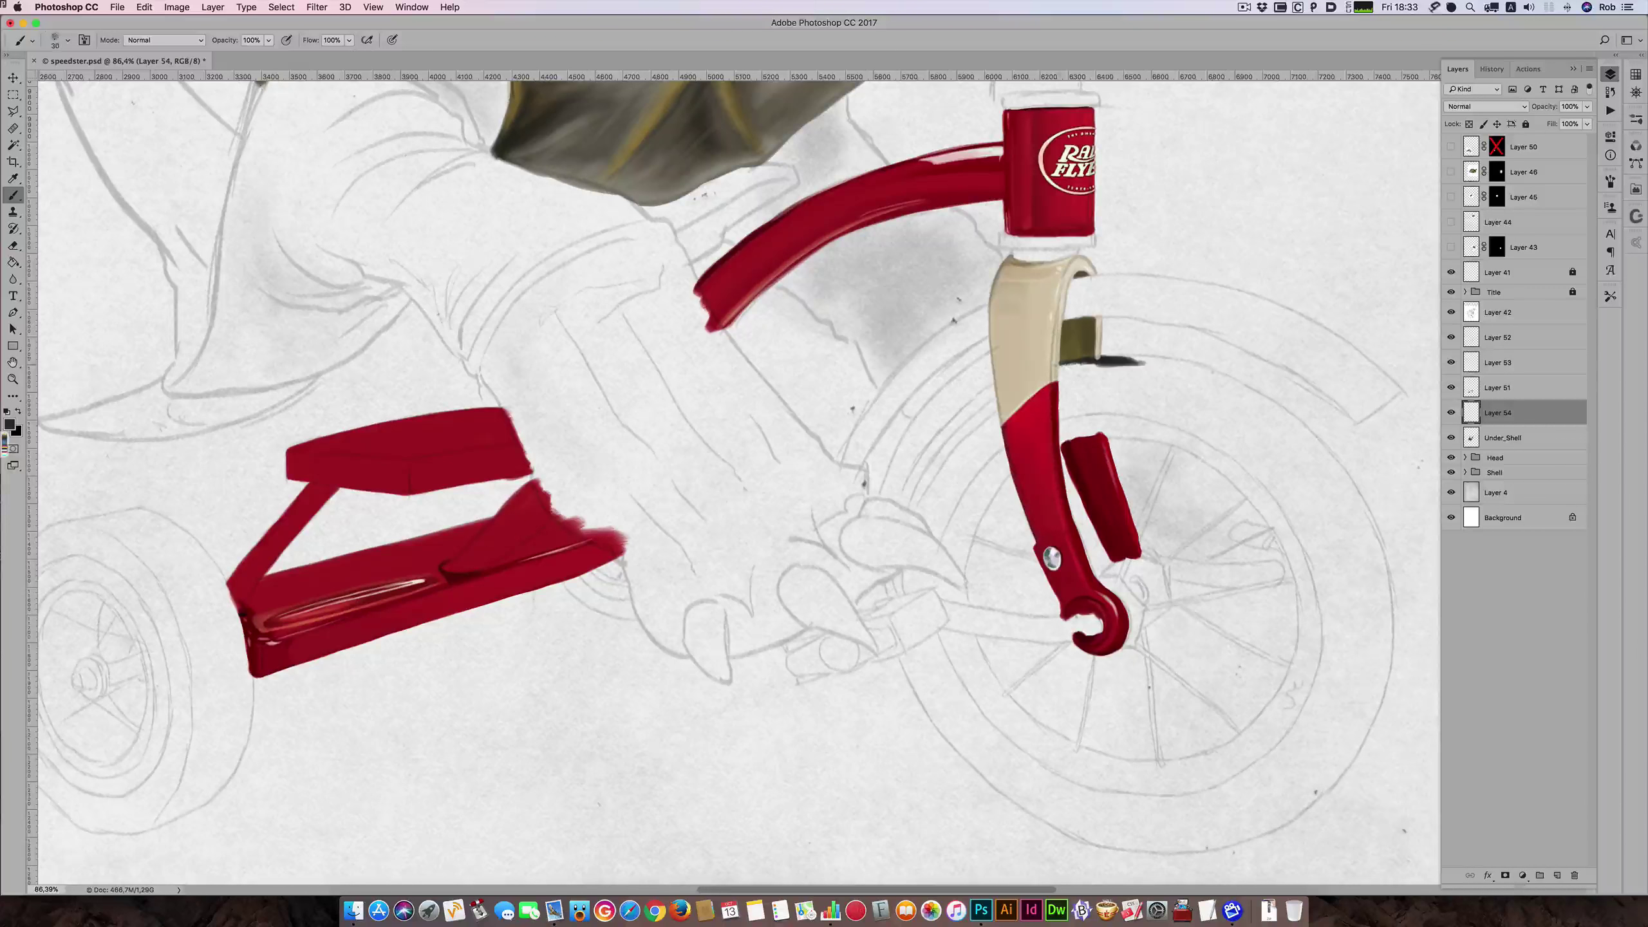
key(bracketright)
key(bracketright)
key(bracketright)
key(bracketright)
key(bracketright)
drag(1137, 360, 1059, 377)
mouse_move(1009, 378)
mouse_down()
mouse_move(924, 466)
mouse_move(959, 415)
mouse_move(911, 489)
mouse_up()
mouse_move(952, 428)
mouse_down()
mouse_move(916, 481)
mouse_move(932, 453)
mouse_up()
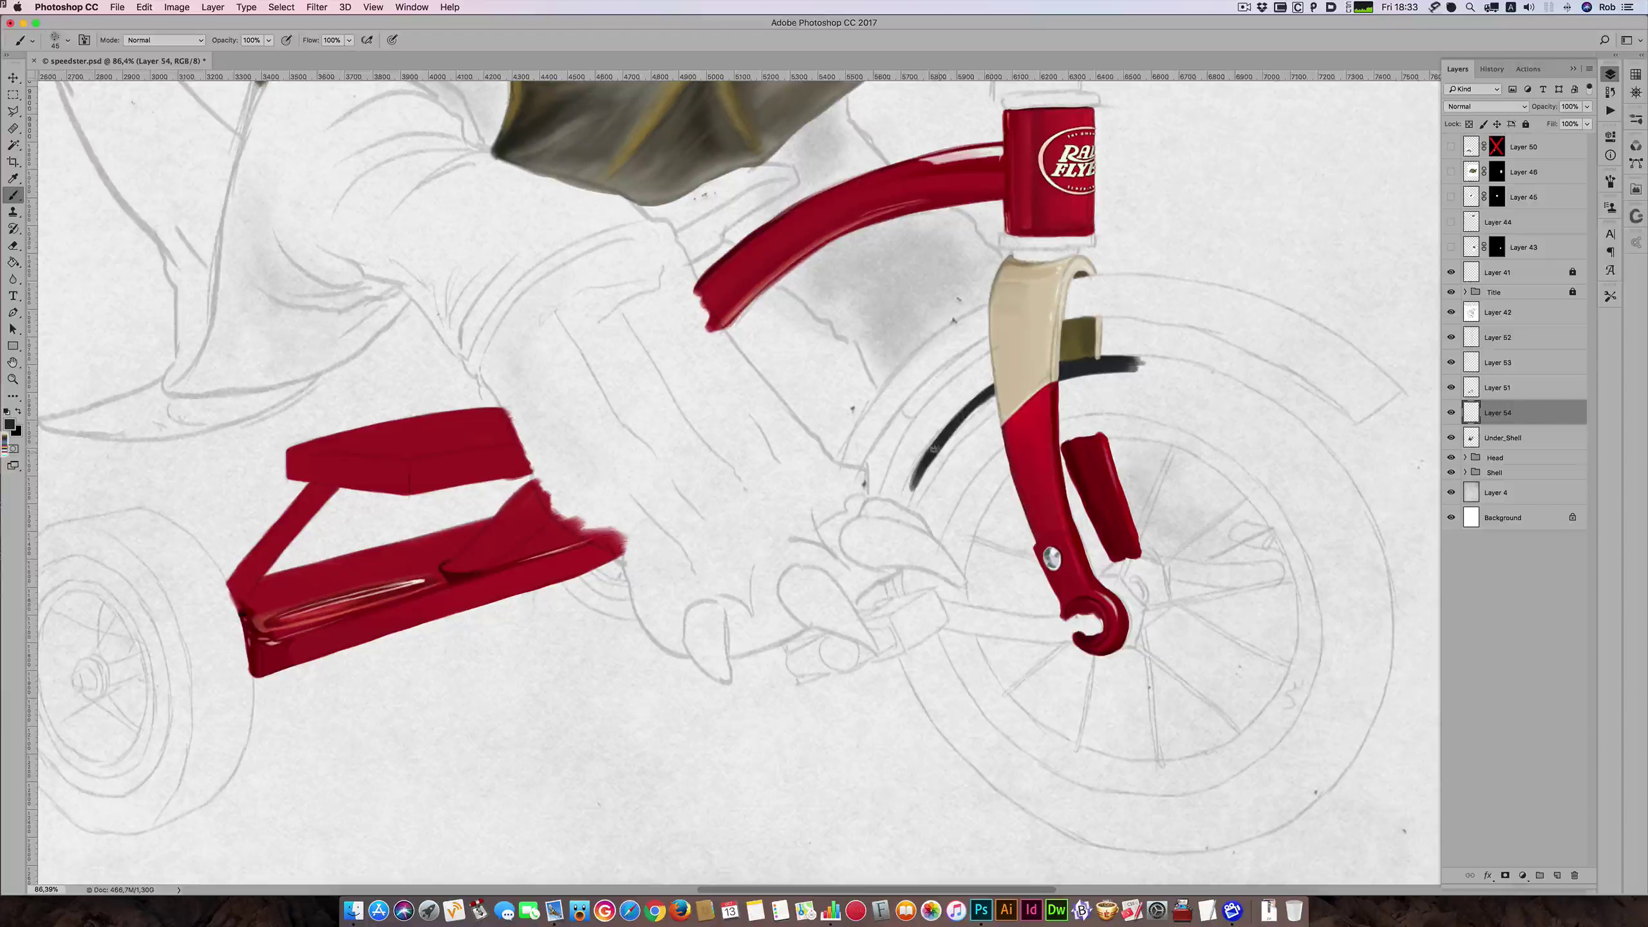
- Fill the tyre band in near-black from the turtle's foot up to the fork and just past its front side
mouse_move(980, 408)
mouse_down()
mouse_move(905, 505)
mouse_move(922, 515)
mouse_move(934, 467)
mouse_move(996, 397)
mouse_move(941, 477)
mouse_move(995, 409)
mouse_move(978, 459)
mouse_move(1006, 437)
mouse_move(951, 496)
mouse_up()
key(bracketright)
key(bracketright)
key(bracketright)
key(bracketleft)
key(bracketleft)
drag(993, 439, 943, 514)
drag(1002, 427, 947, 513)
drag(993, 440, 928, 560)
key(bracketleft)
key(bracketright)
mouse_move(964, 467)
mouse_down()
mouse_move(929, 554)
mouse_move(936, 525)
mouse_up()
key(bracketright)
drag(999, 422, 926, 530)
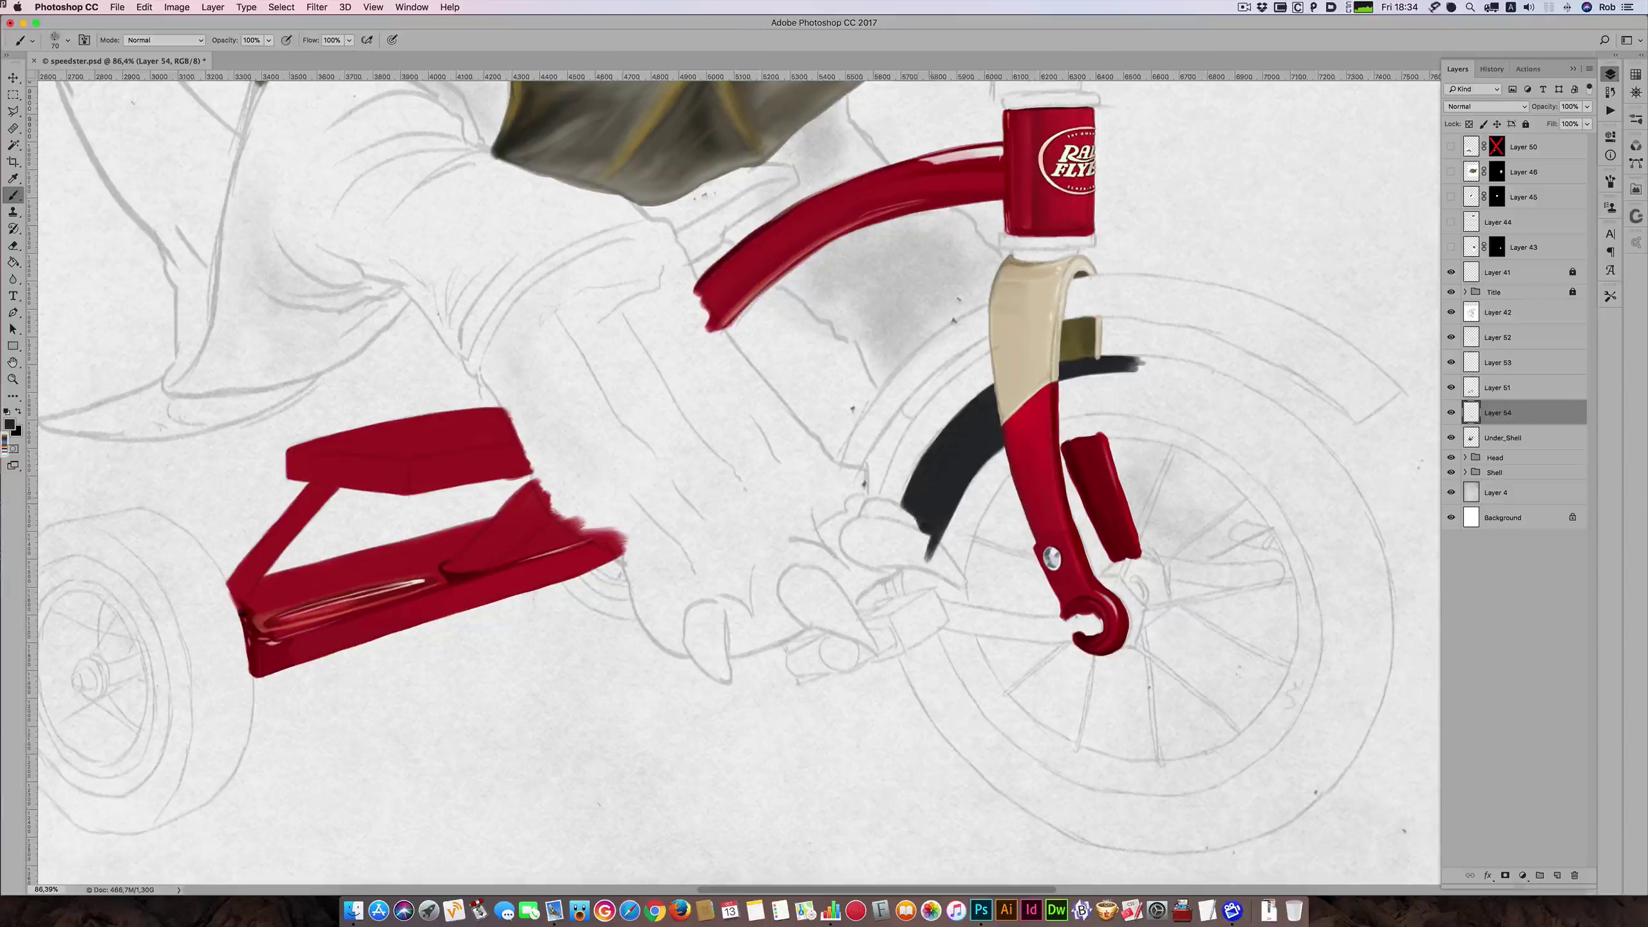
key(bracketleft)
mouse_move(1060, 409)
mouse_down()
mouse_move(1134, 407)
mouse_move(1158, 377)
mouse_move(1180, 415)
mouse_move(1154, 413)
mouse_move(1187, 376)
mouse_move(1178, 387)
mouse_up()
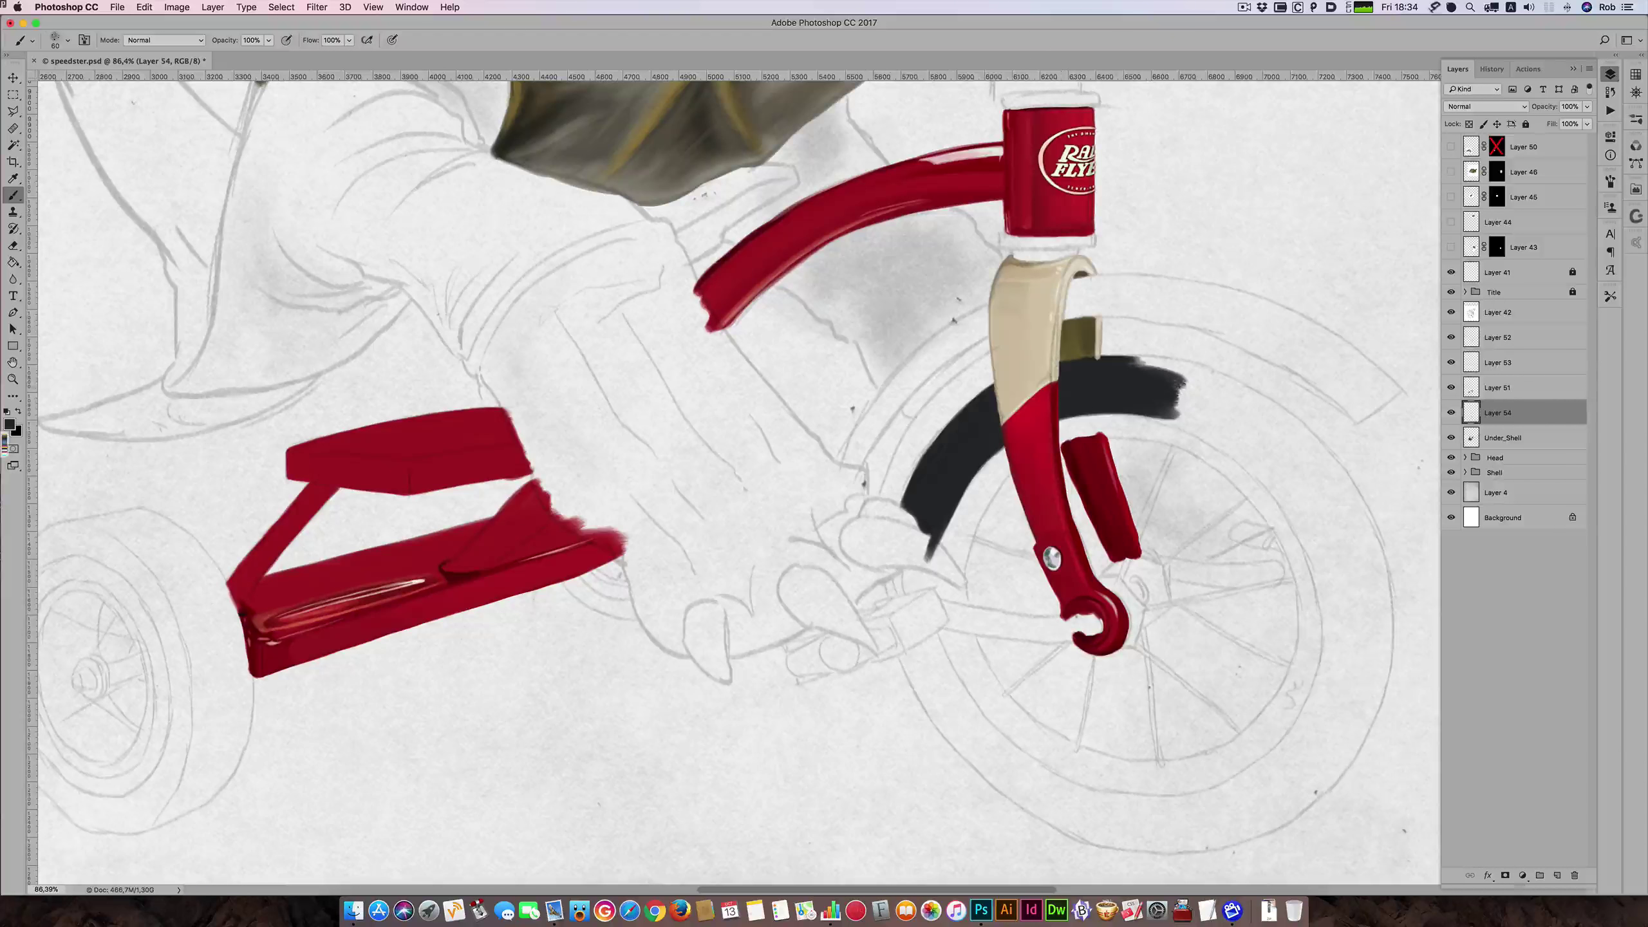
- Erase the rough lower edge of the olive and cream bracket on Layer 51 and clean the fork's rear edge beside the tyre
drag(1076, 345, 1247, 377)
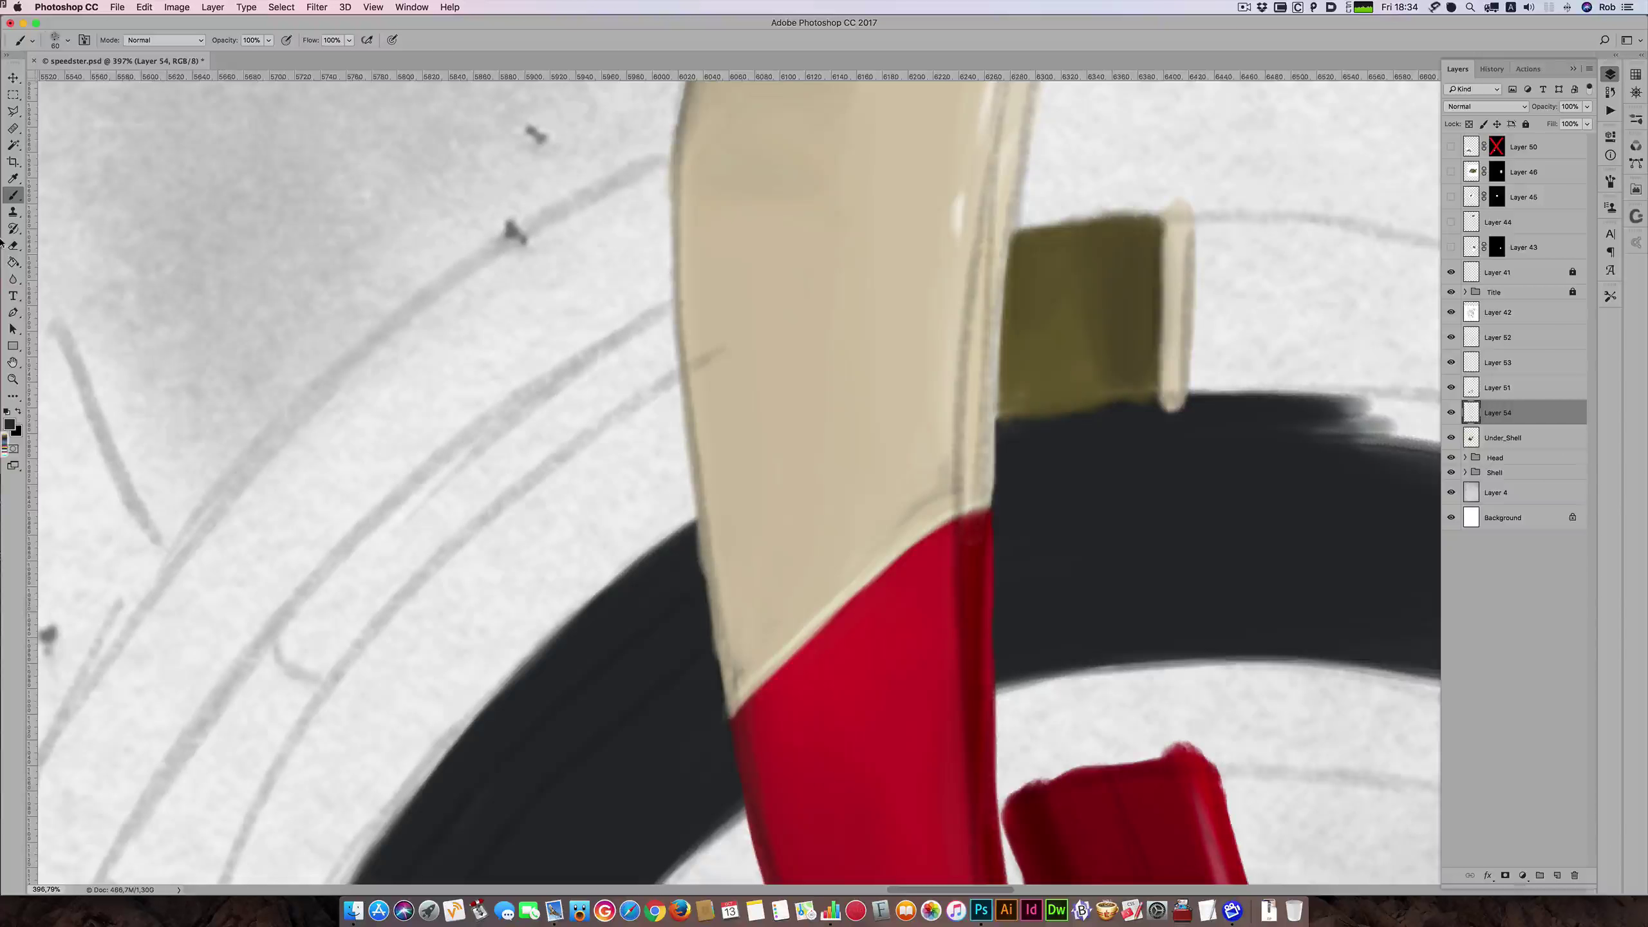
click(13, 245)
key(bracketleft)
key(bracketleft)
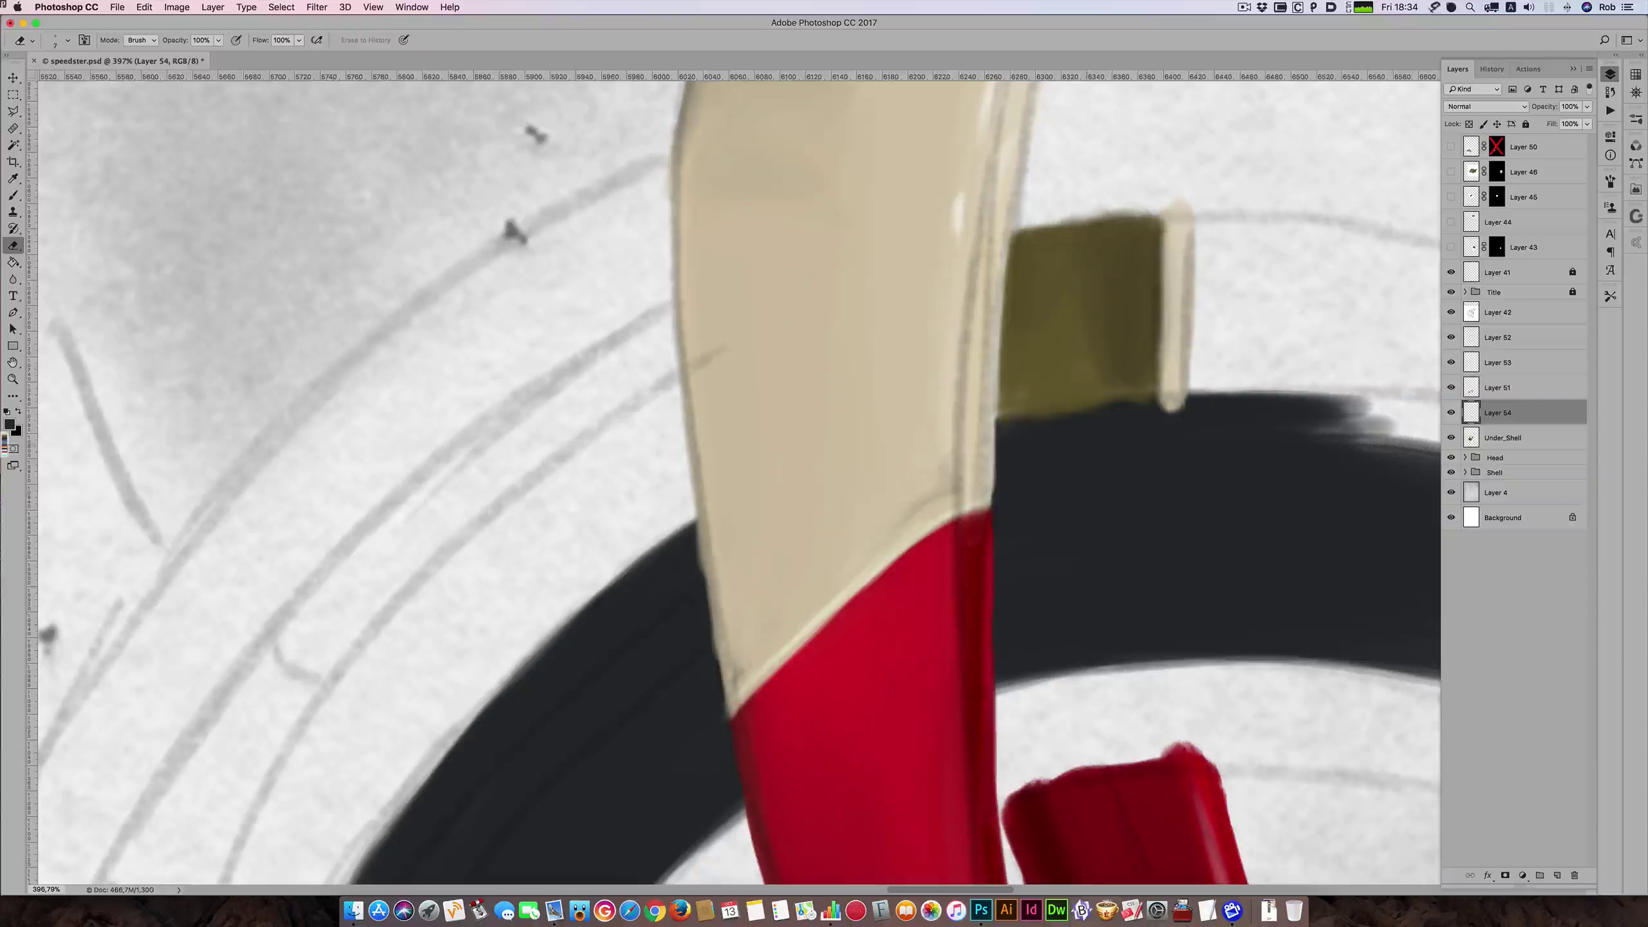
key(bracketright)
drag(1112, 407, 1003, 421)
key(super+z)
click(1498, 388)
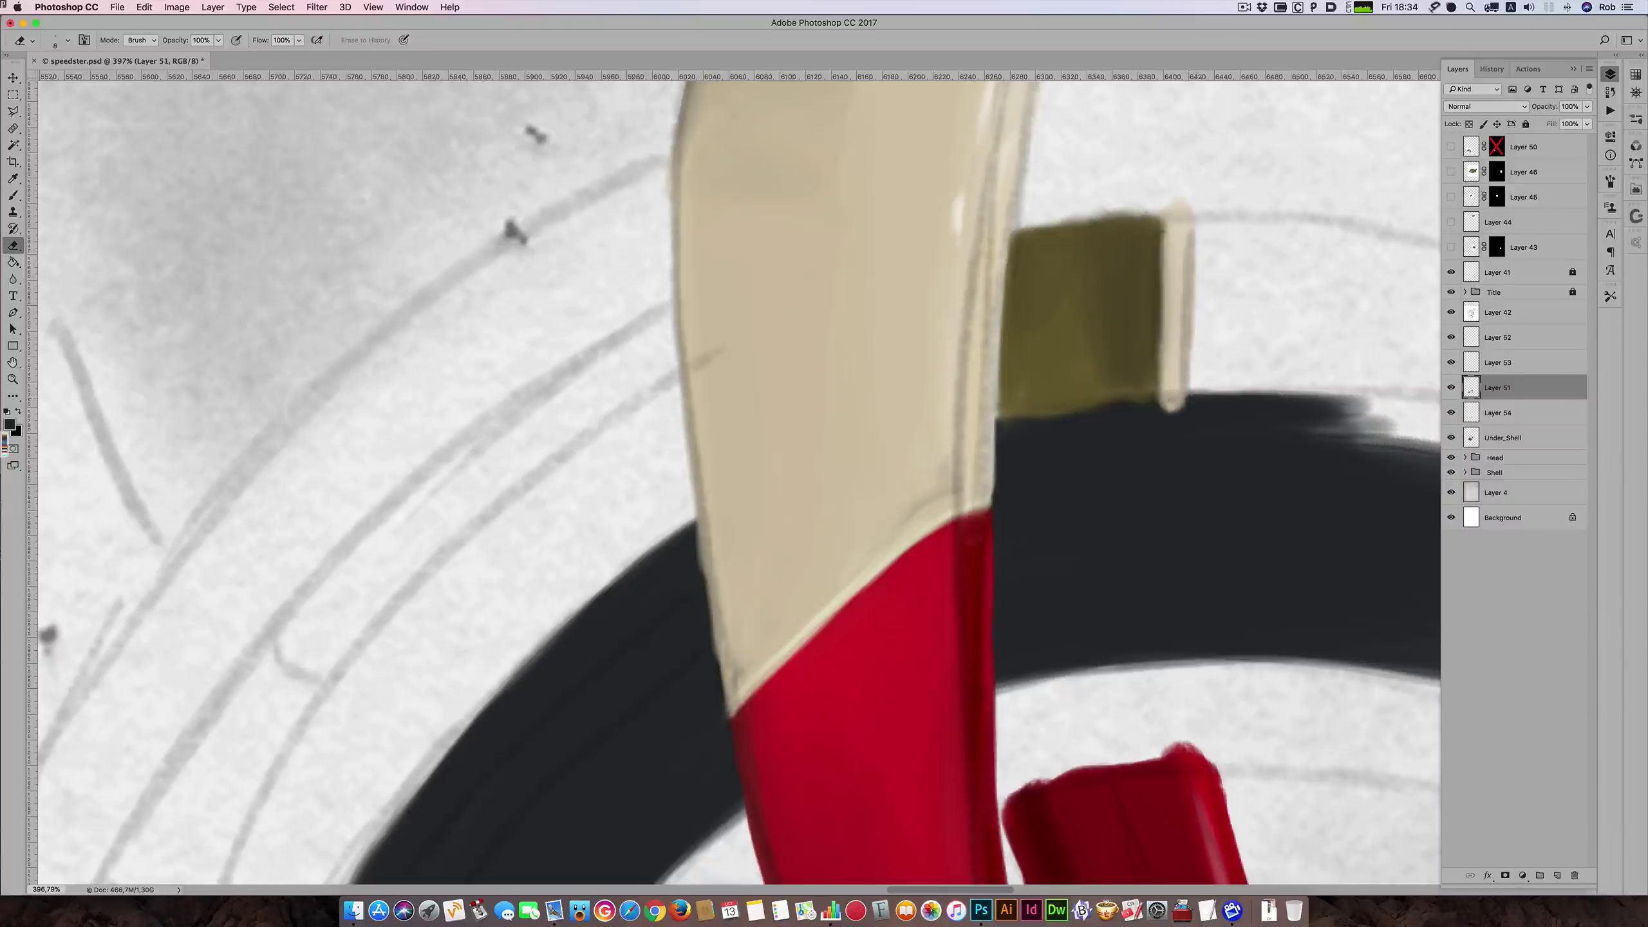
drag(1160, 403, 1184, 407)
drag(1025, 409, 1050, 409)
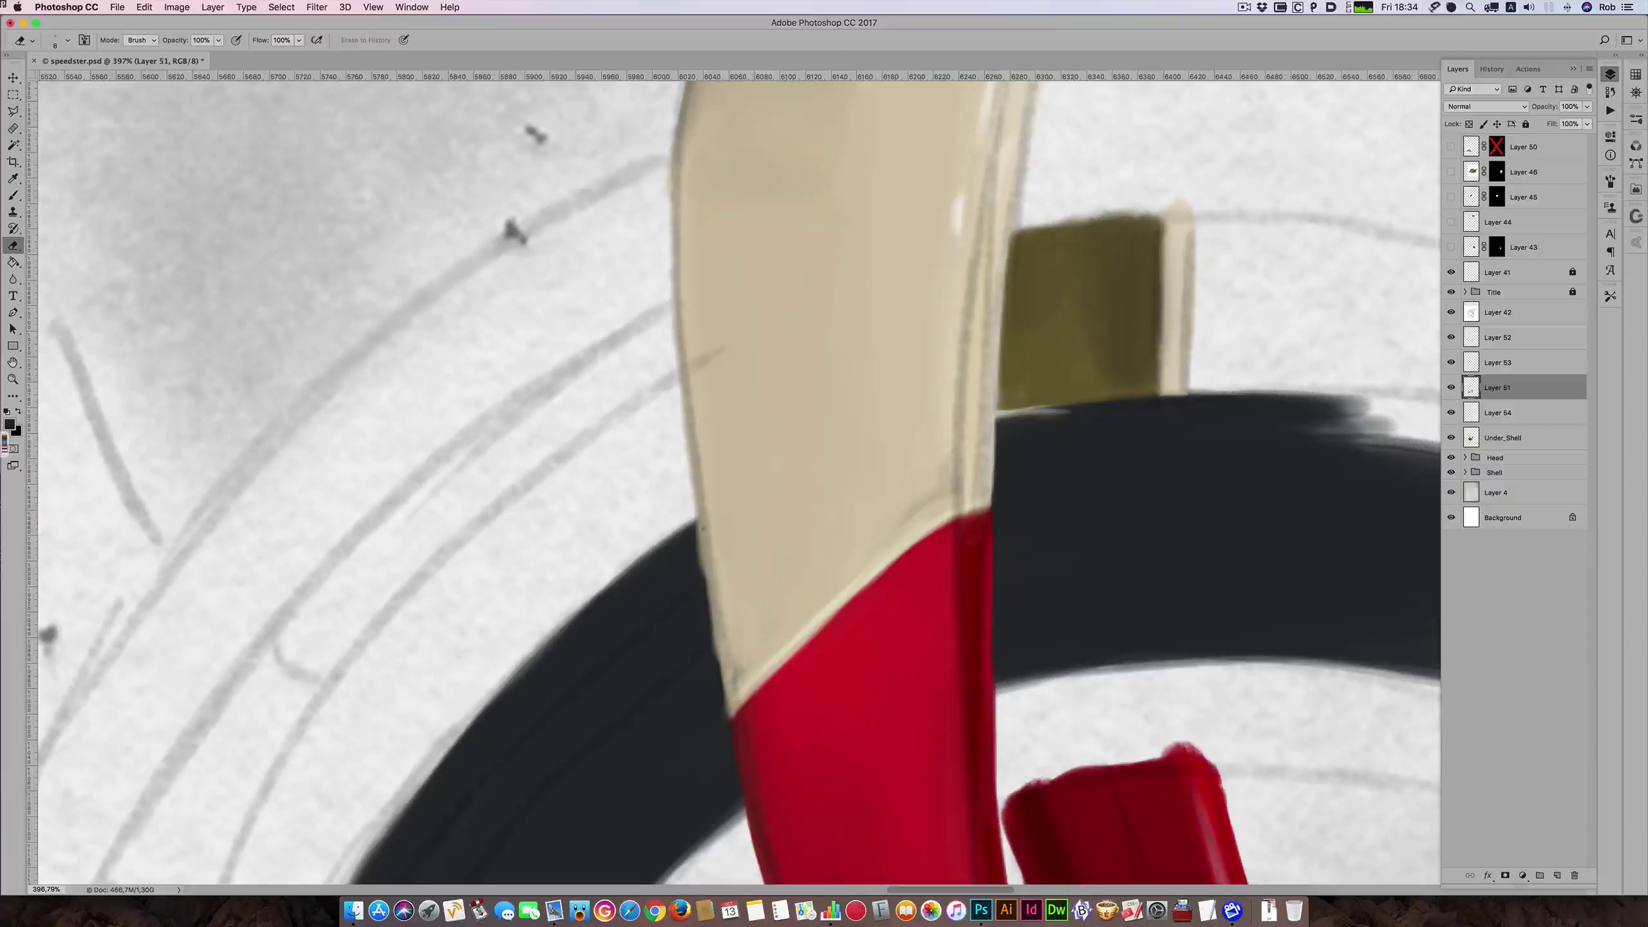
drag(696, 529, 705, 576)
drag(703, 538, 717, 652)
- Return to the Brush on Layer 54 and extend the tyre's outer edge forward along the sketched arc beyond the bracket
click(13, 195)
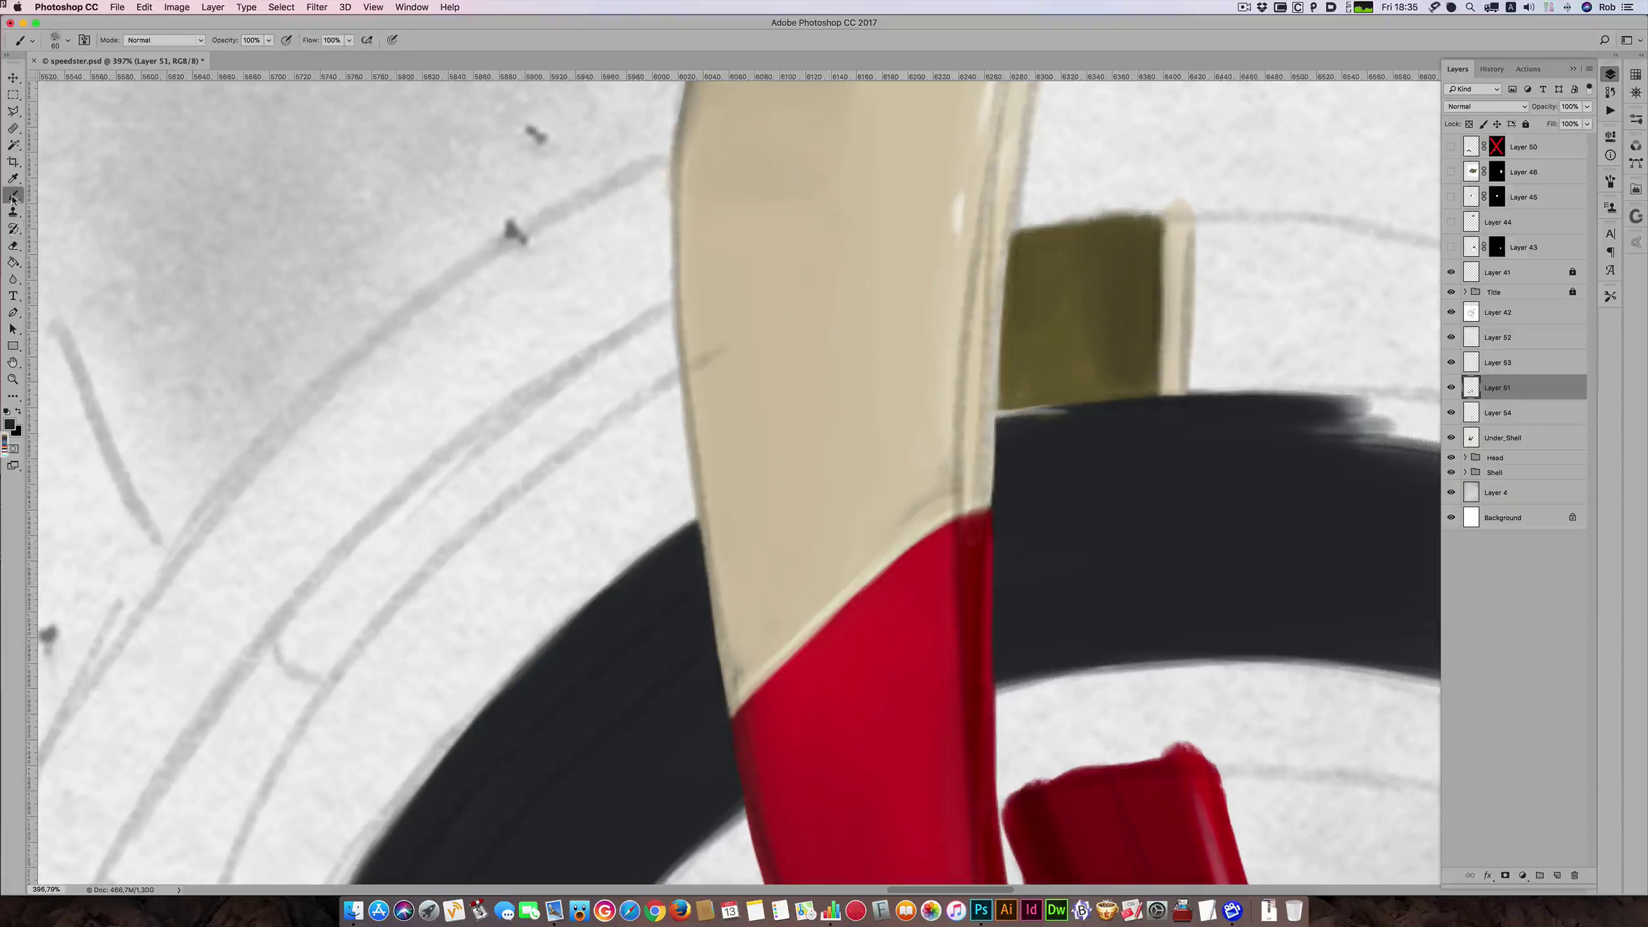
click(1506, 414)
key(bracketleft)
key(bracketleft)
key(bracketleft)
key(bracketleft)
key(bracketleft)
key(bracketleft)
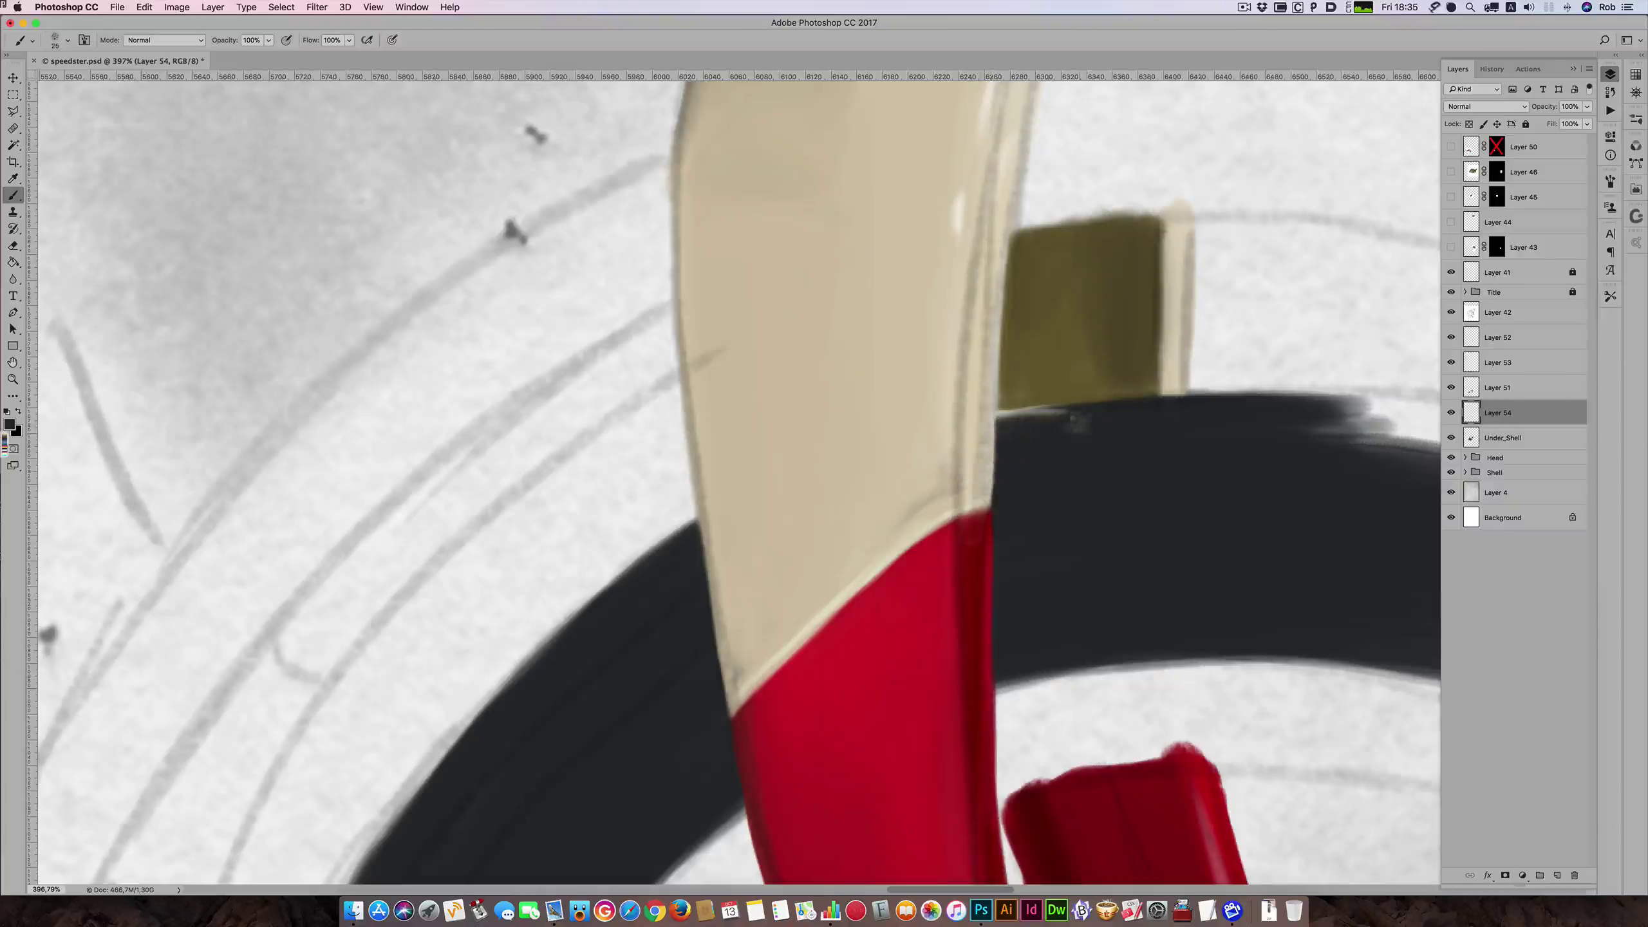
key(bracketleft)
key(bracketleft)
key(bracketleft)
drag(1252, 490, 893, 317)
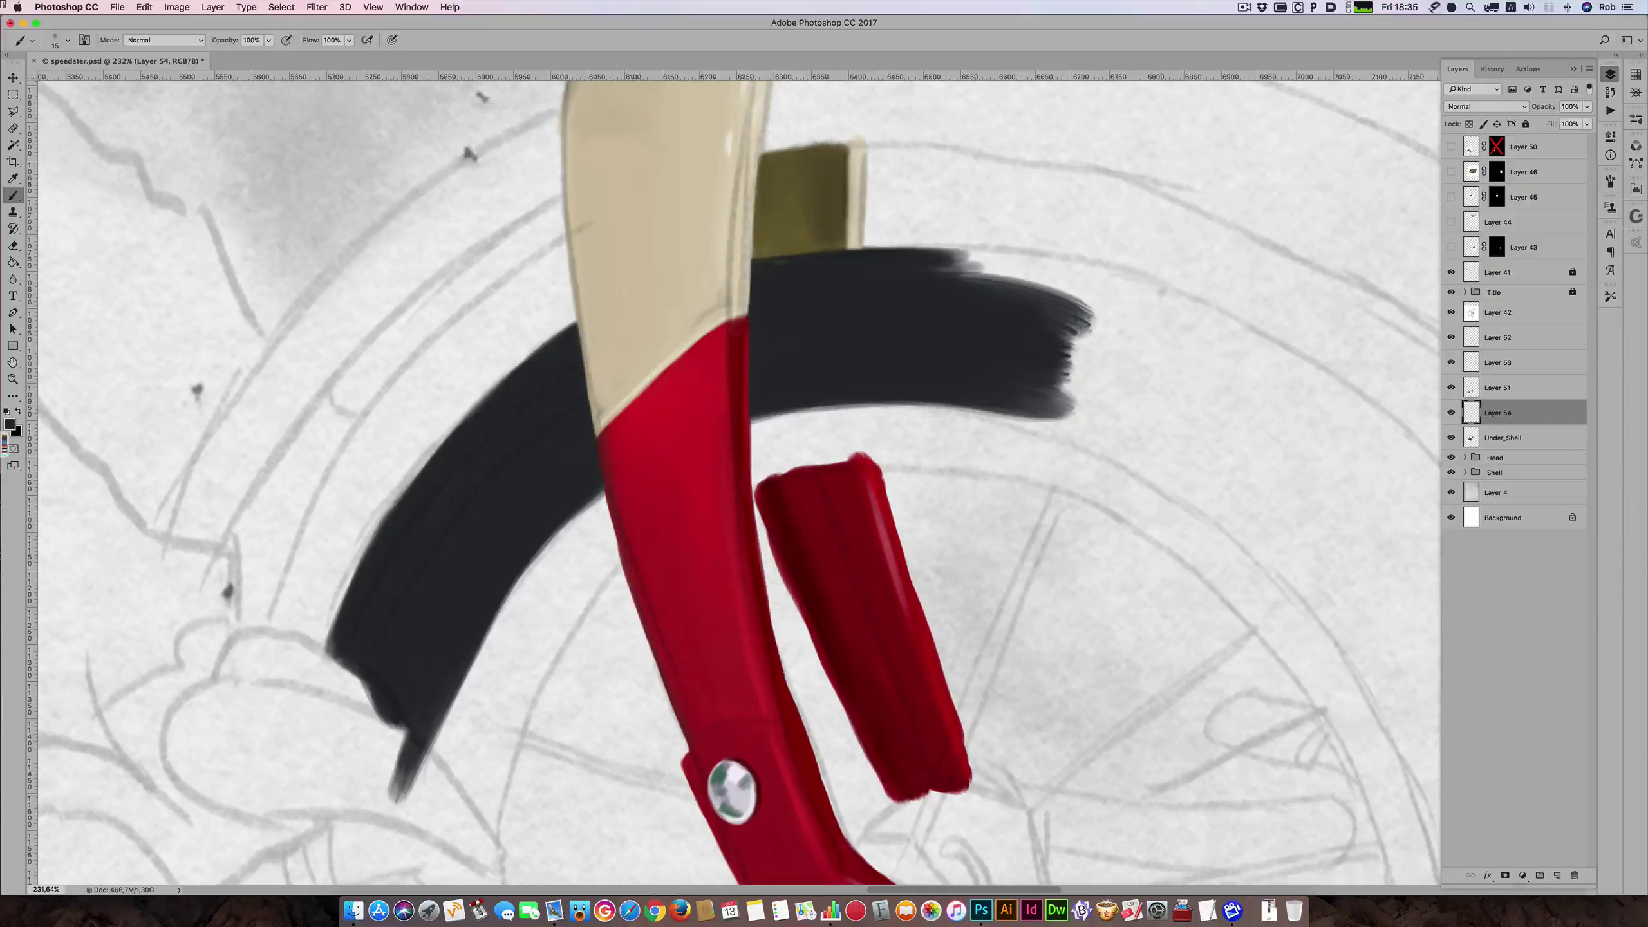
key(bracketright)
drag(1205, 310, 1042, 264)
mouse_move(1124, 284)
mouse_down()
mouse_move(934, 255)
mouse_move(1061, 279)
mouse_up()
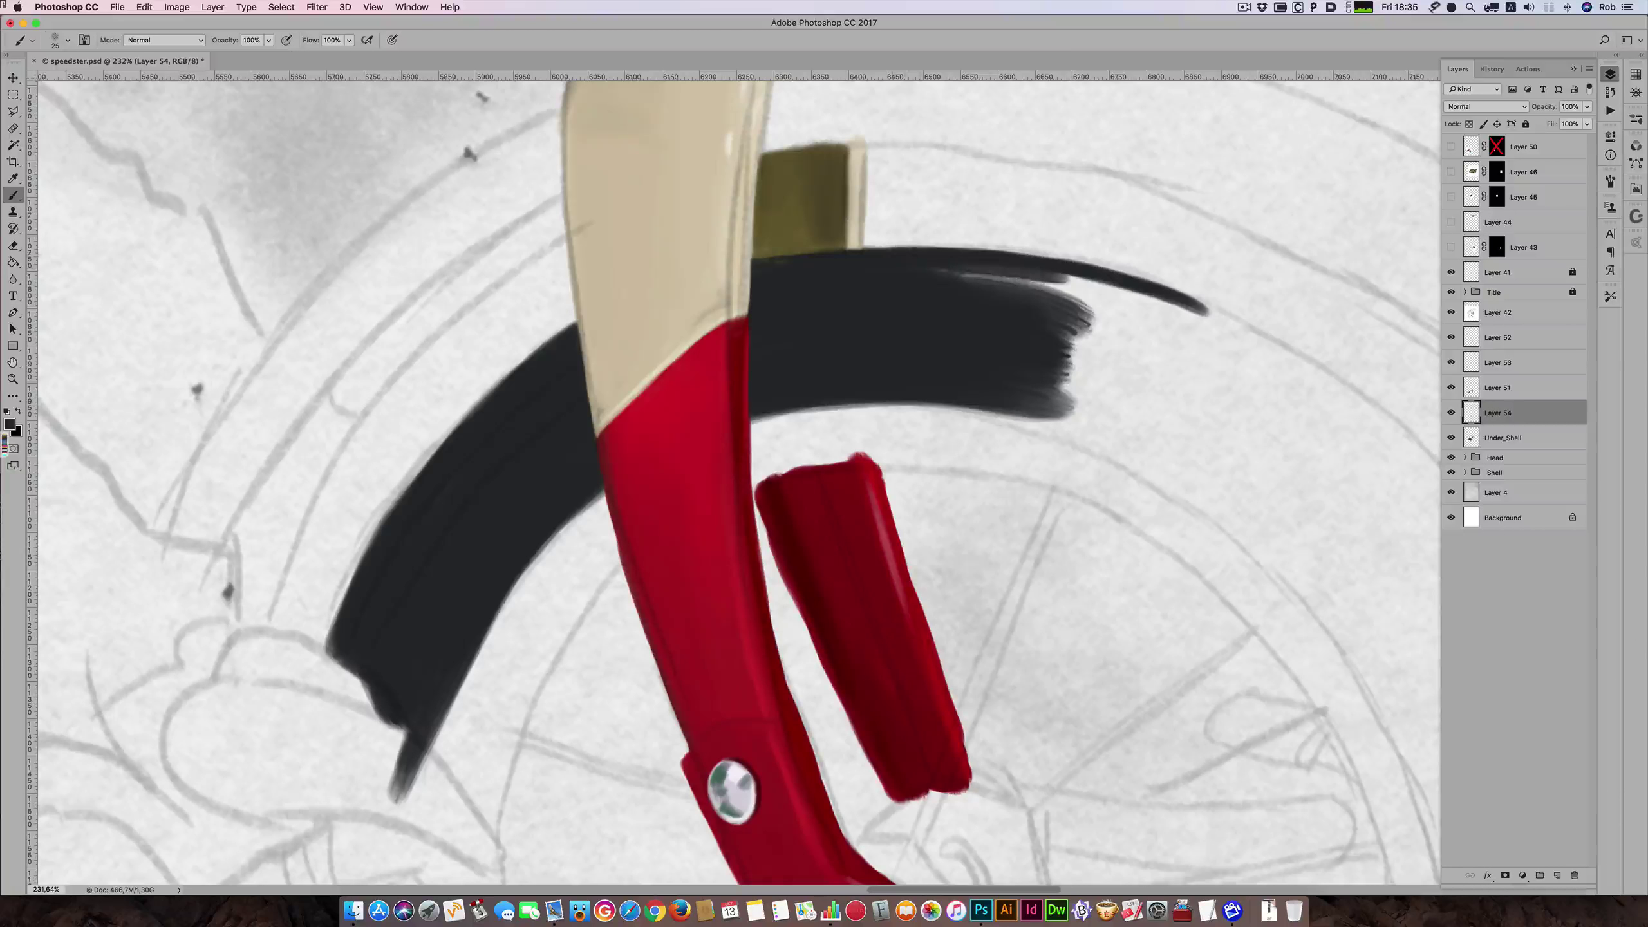
- Fill more of the tyre ahead of the fork and extend its inner edge forward along the sketched rim line
key(])
key(])
mouse_move(947, 272)
mouse_down()
mouse_move(1139, 309)
mouse_move(1174, 373)
mouse_move(1077, 393)
mouse_up()
key(bracketleft)
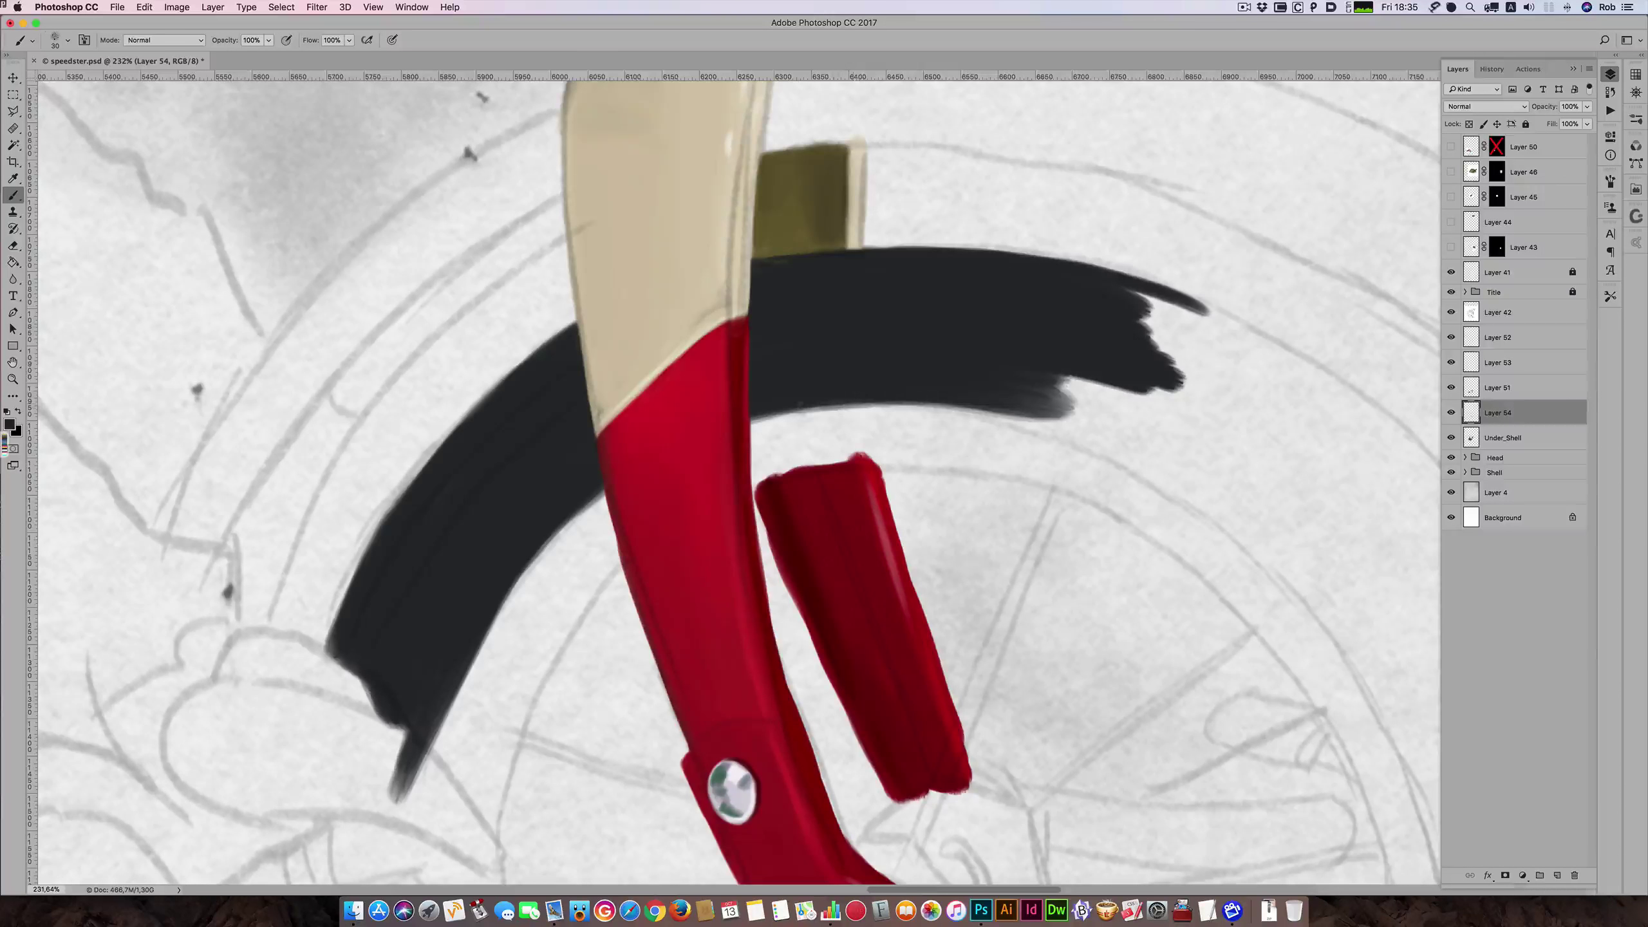
mouse_move(805, 408)
mouse_down()
mouse_move(1052, 427)
mouse_move(1152, 466)
mouse_up()
key(bracketright)
key(bracketright)
mouse_move(1028, 409)
mouse_down()
mouse_move(1156, 464)
mouse_move(1192, 447)
mouse_up()
mouse_move(1091, 394)
mouse_down()
mouse_move(1226, 510)
mouse_move(1116, 444)
mouse_move(1230, 510)
mouse_up()
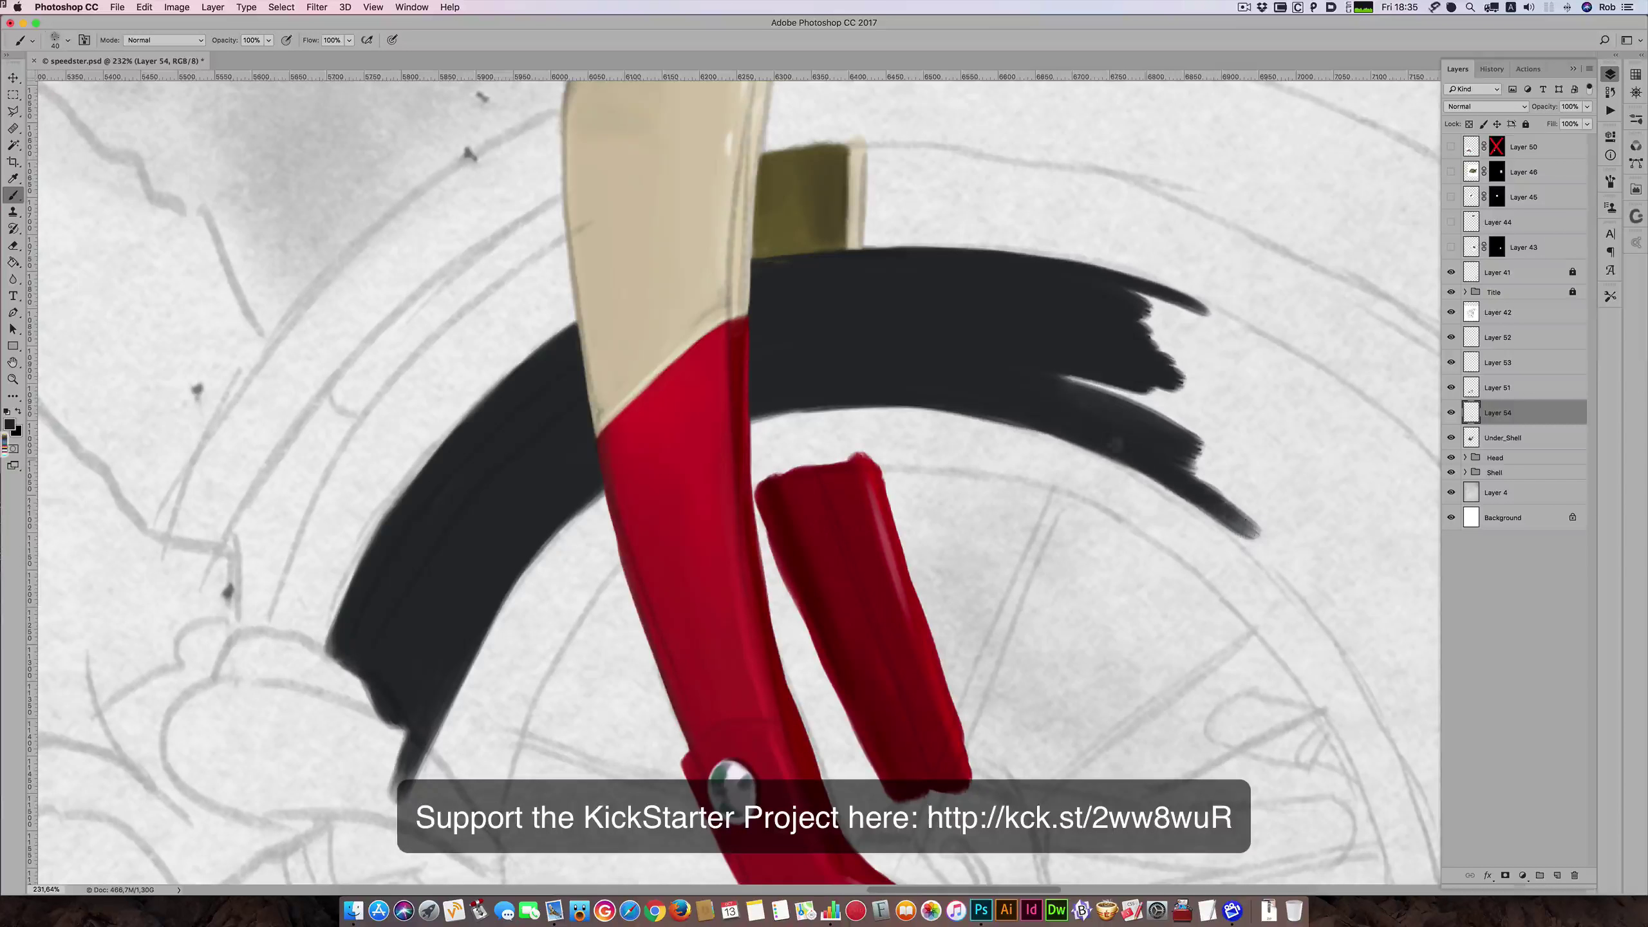
drag(1116, 445, 1233, 509)
key(bracketright)
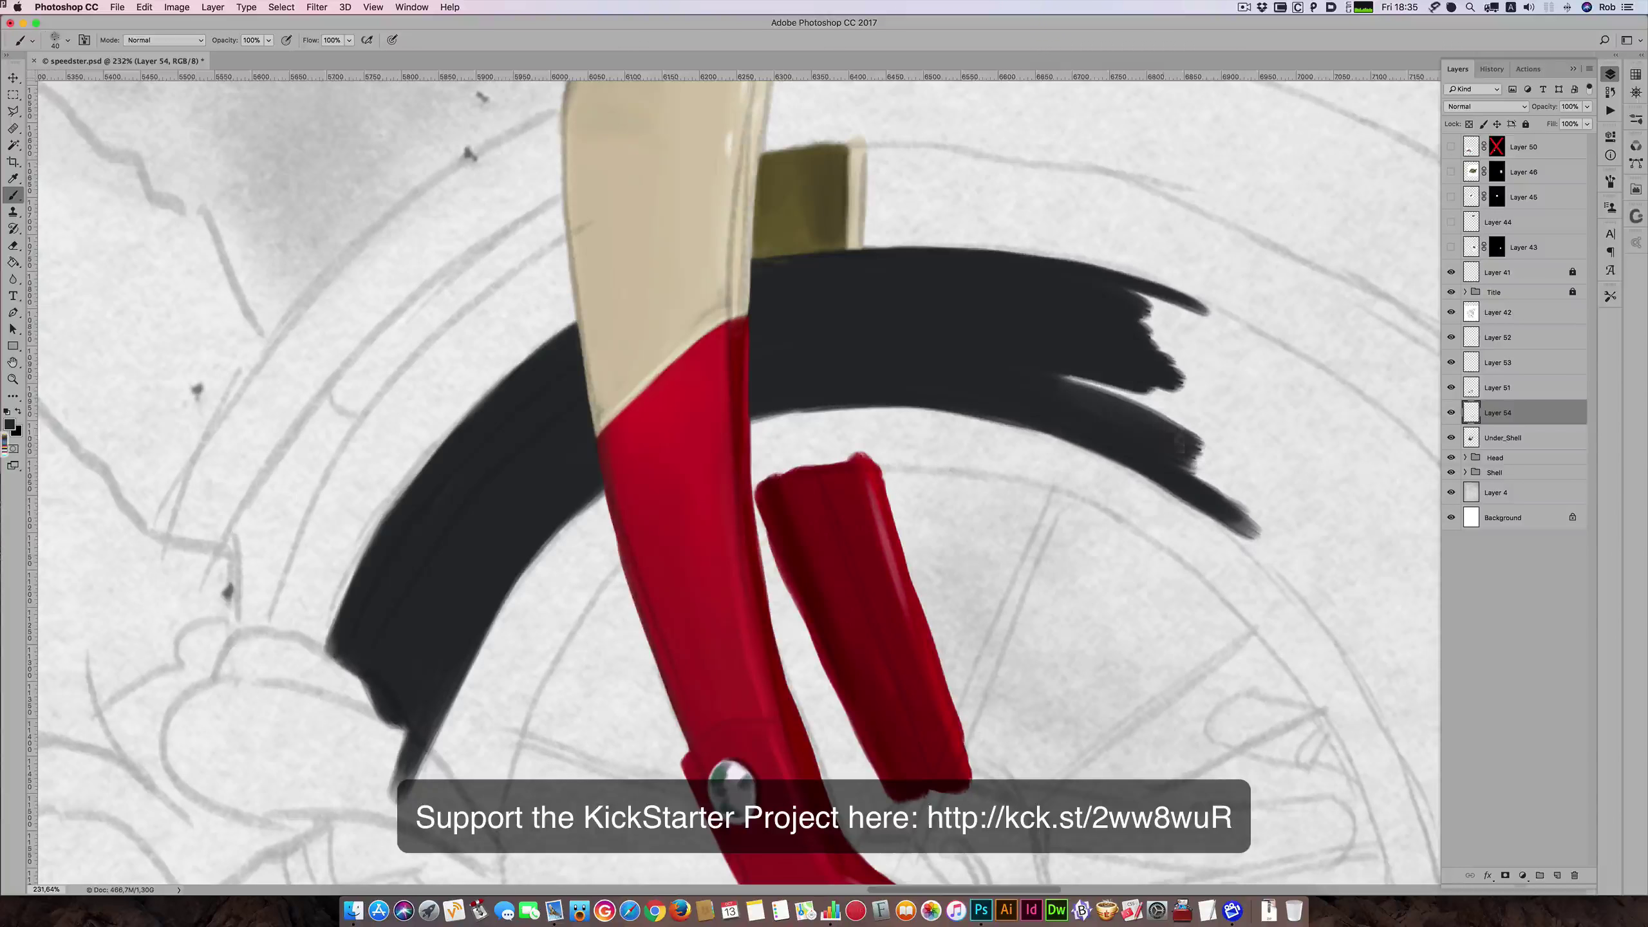
- Fill the gap between the tyre's inner and outer edges with broad near-black strokes following the curve forward and down
drag(1154, 375, 1342, 560)
key(bracketleft)
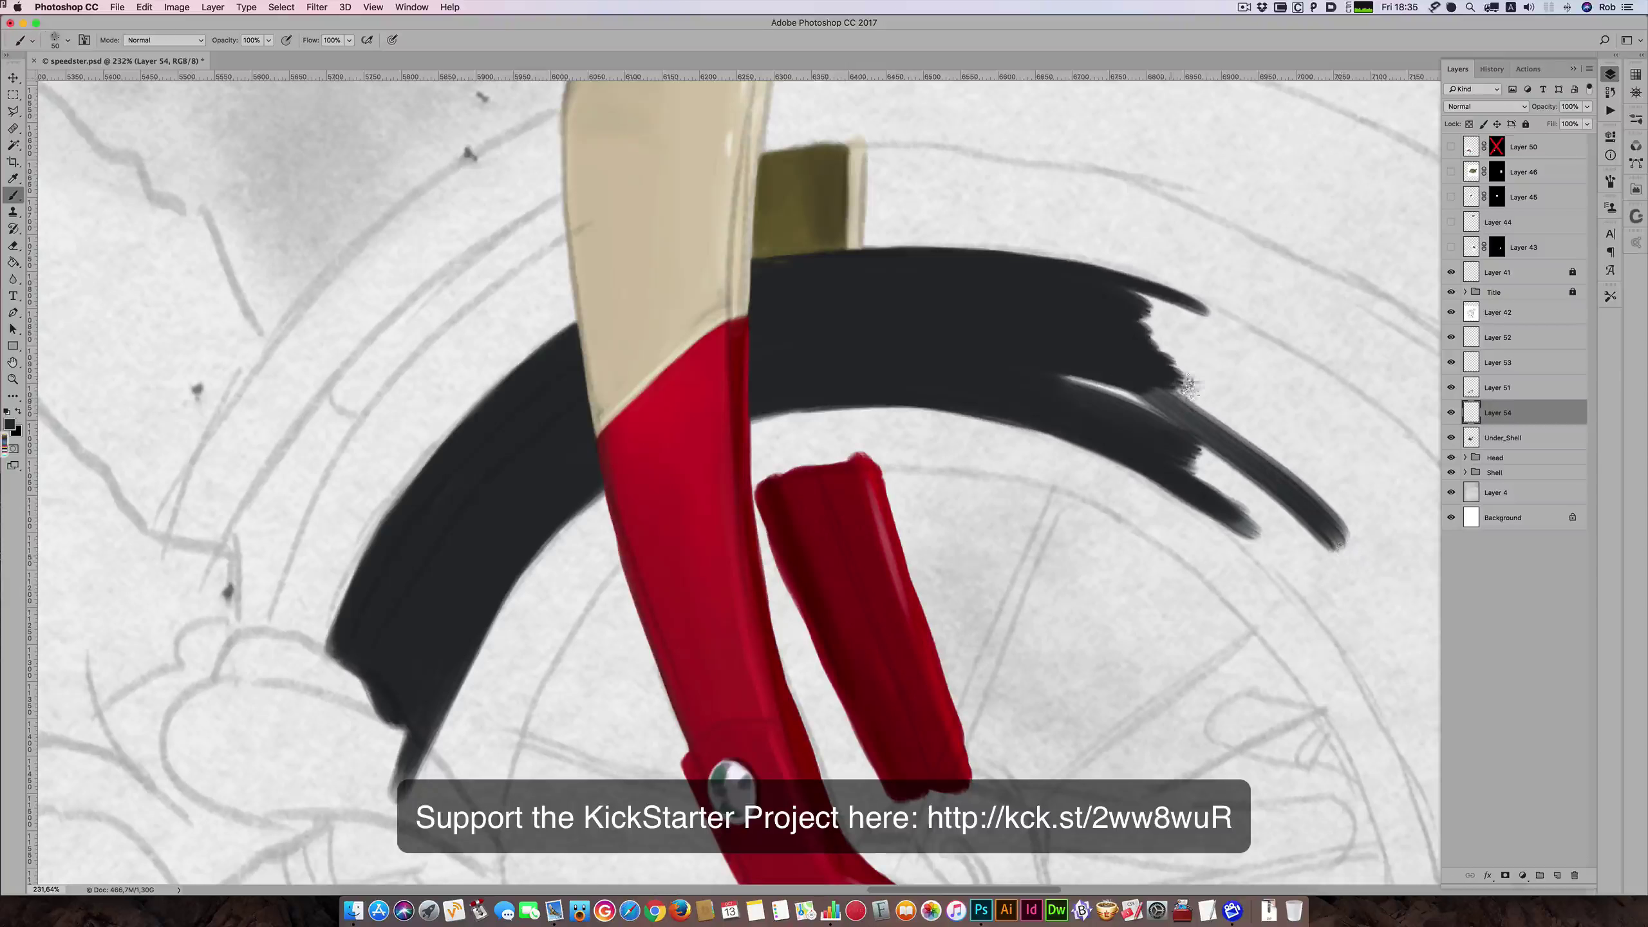
mouse_move(1190, 389)
mouse_down()
mouse_move(1258, 442)
mouse_move(1293, 527)
mouse_move(1336, 552)
mouse_up()
key(bracketright)
key(bracketright)
drag(1183, 445, 1302, 505)
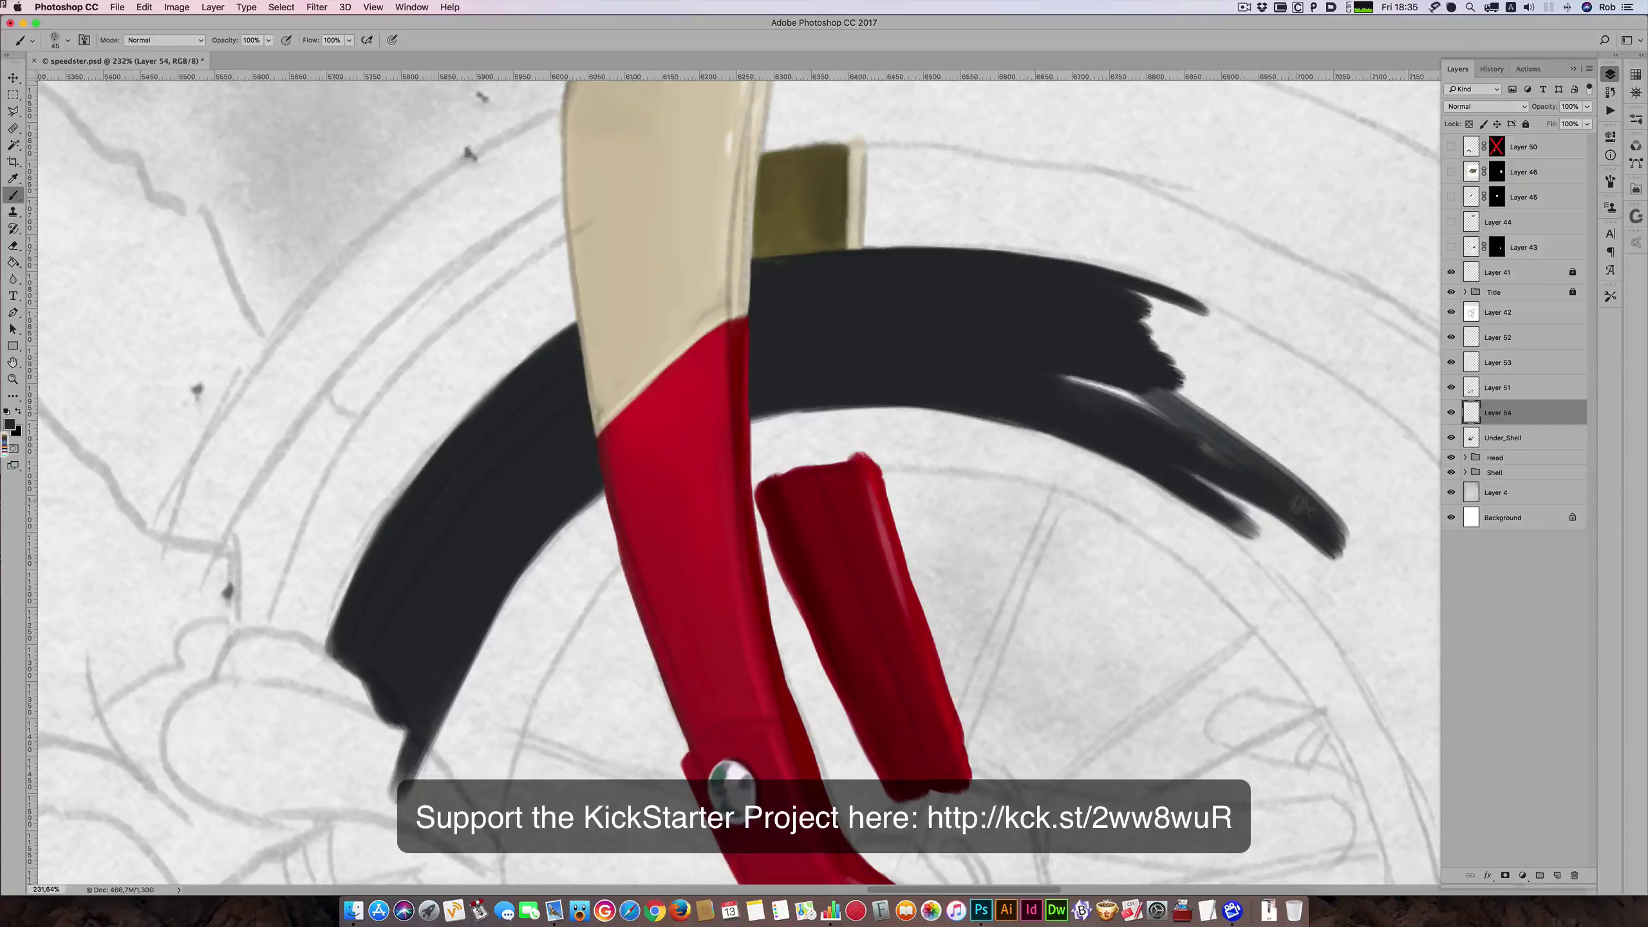
mouse_move(1064, 383)
mouse_down()
mouse_move(1278, 479)
mouse_move(1294, 454)
mouse_up()
drag(1116, 357, 1345, 470)
mouse_move(1148, 331)
mouse_down()
mouse_move(1349, 480)
mouse_move(1330, 448)
mouse_up()
mouse_move(1102, 313)
mouse_down()
mouse_move(1291, 397)
mouse_move(1278, 380)
mouse_up()
- Paint the inner edge of the tyre's front section in near-black, following the sketched line down past the axle's height
scroll(1118, 486, right, 10)
scroll(1118, 486, down, 5)
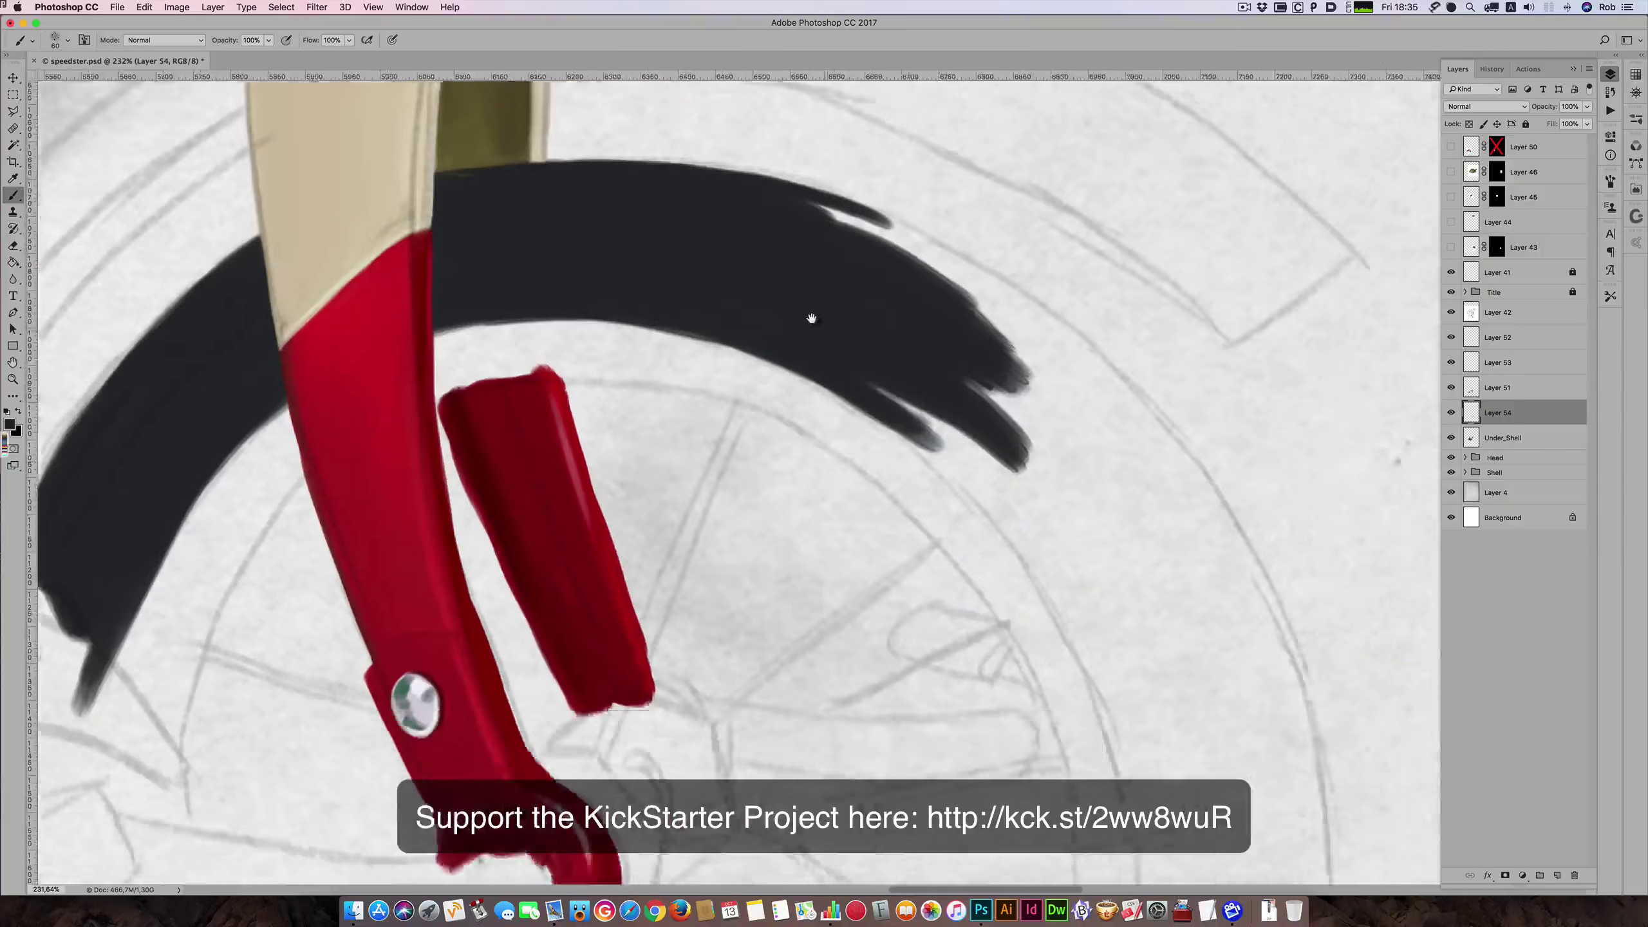
key(bracketleft)
key(bracketleft)
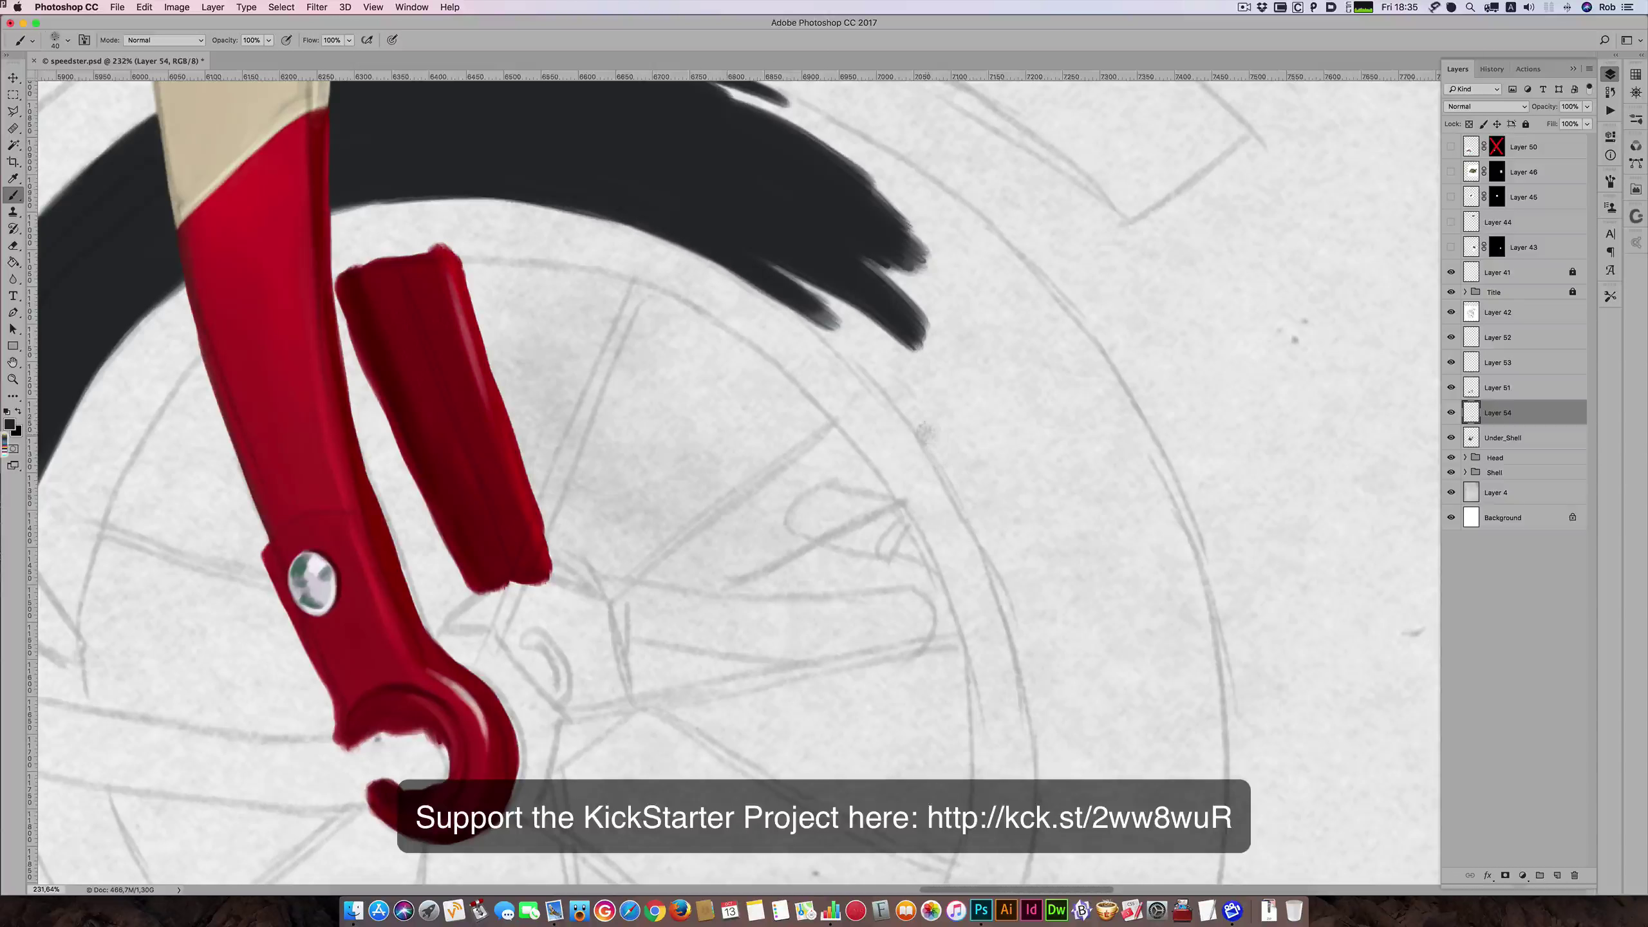
mouse_move(920, 422)
mouse_down()
mouse_move(1005, 576)
mouse_move(1001, 562)
mouse_up()
key(bracketleft)
key(bracketleft)
drag(931, 453, 1022, 620)
drag(973, 520, 1038, 679)
drag(989, 548, 1042, 714)
drag(1025, 643, 1048, 782)
drag(1028, 704, 1051, 820)
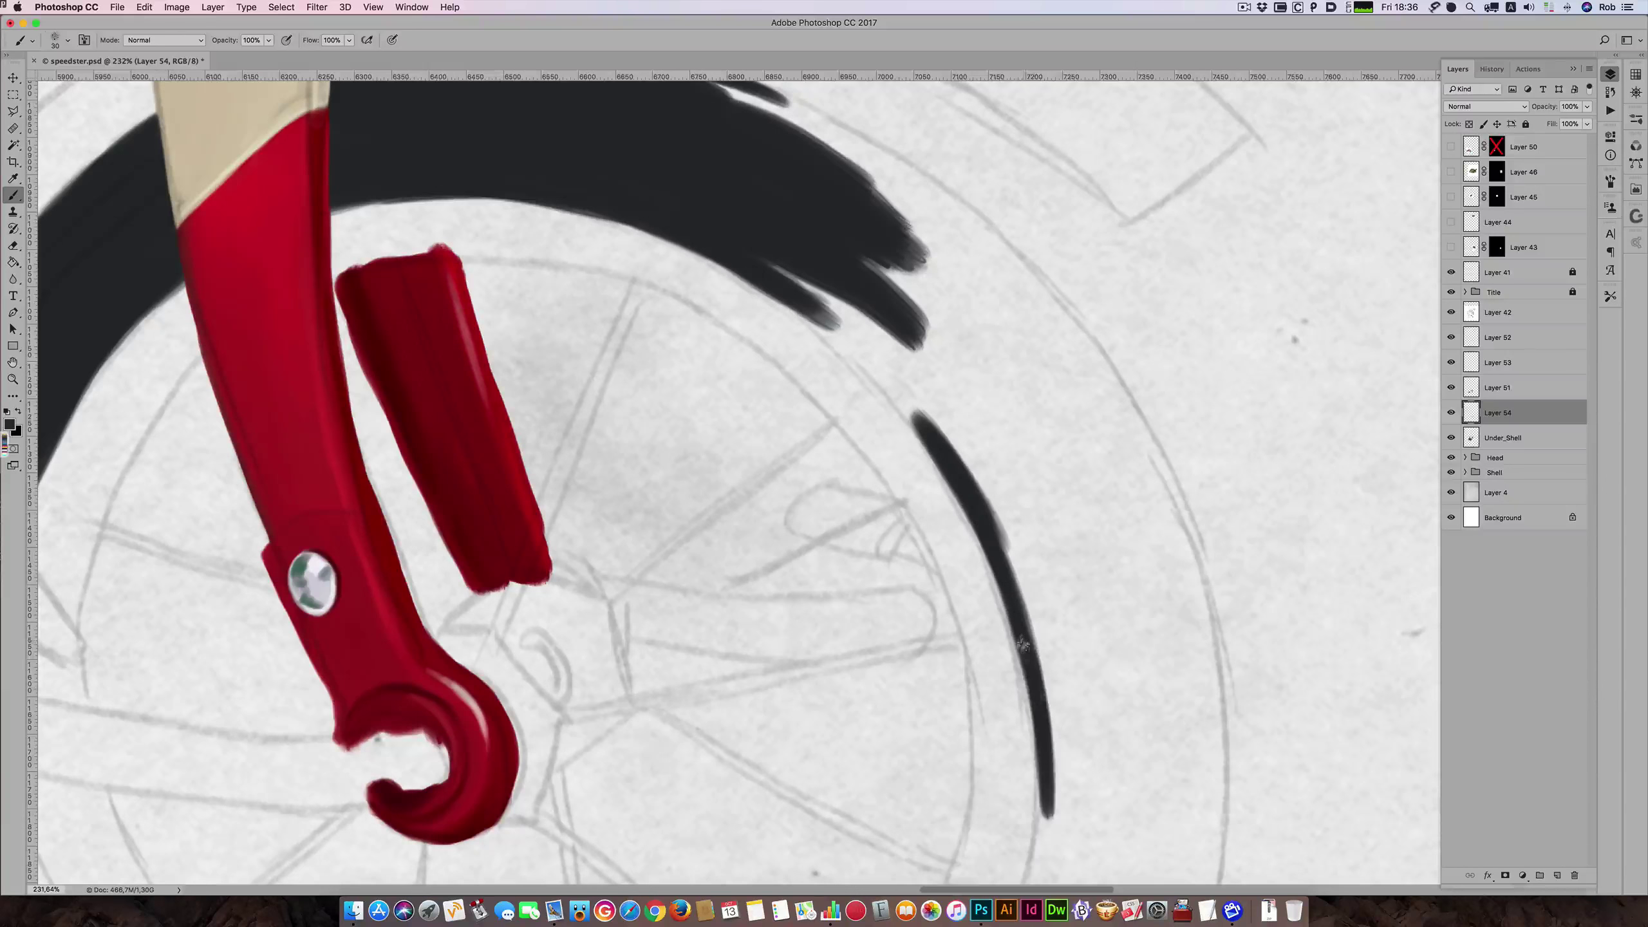
drag(1028, 672, 1052, 837)
- Paint the lower outer edge of the tyre's front section in near-black along the sketched line
key(bracketleft)
drag(1198, 626, 1221, 785)
drag(1213, 701, 1221, 800)
drag(1217, 673, 1218, 836)
drag(1220, 775, 1221, 867)
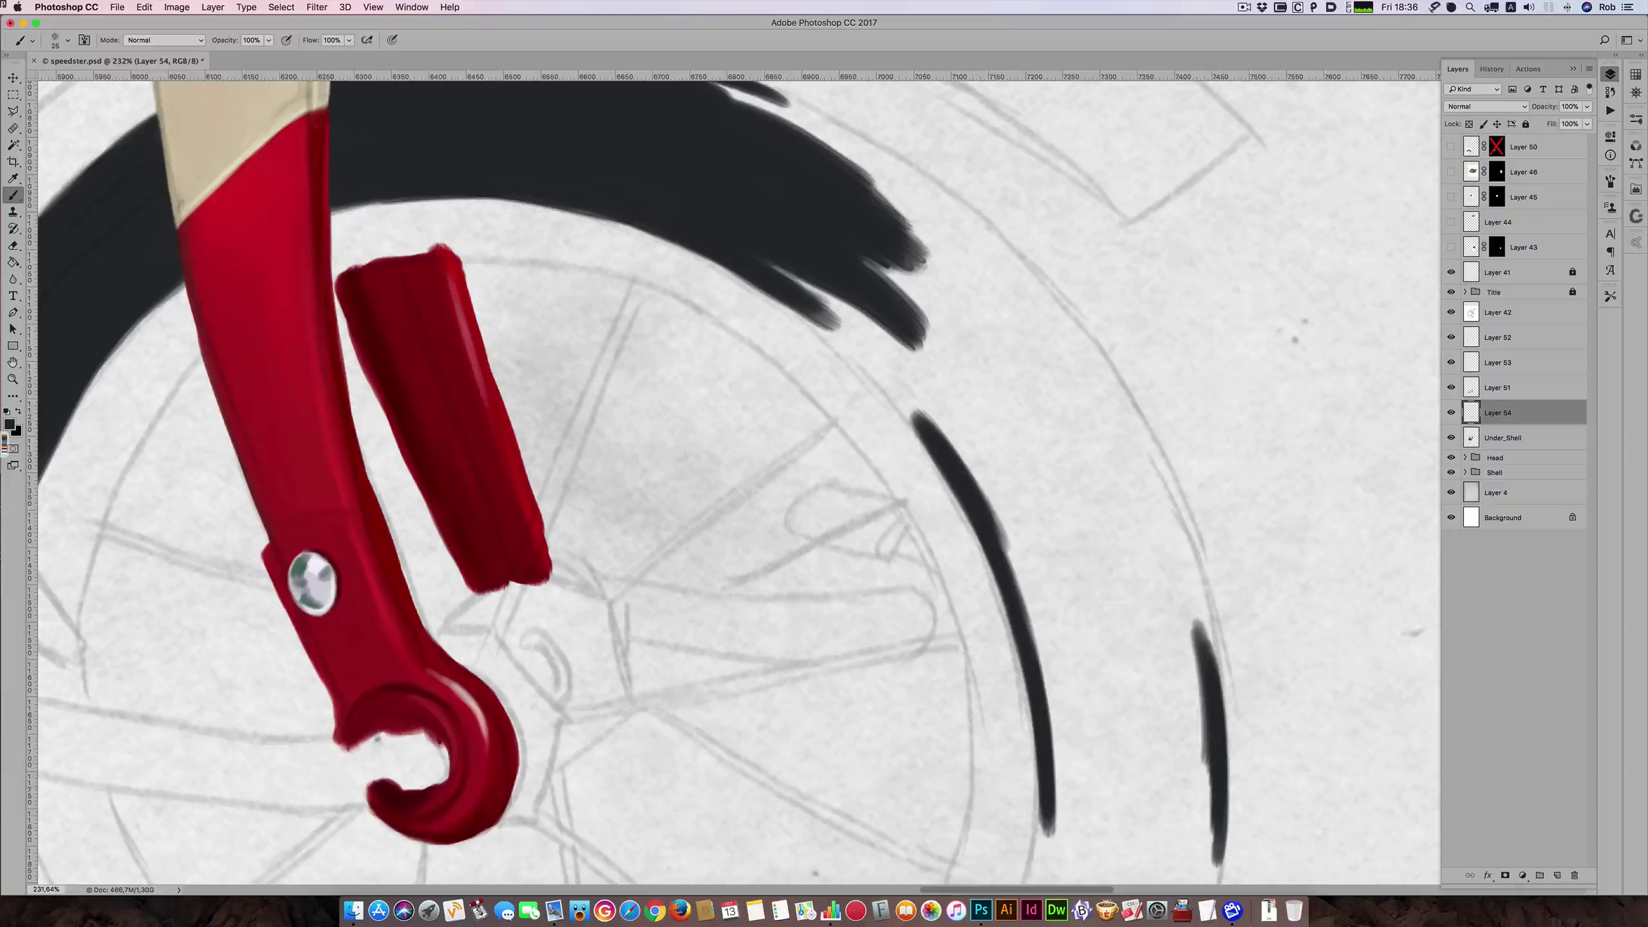
key(])
drag(1137, 462, 1206, 634)
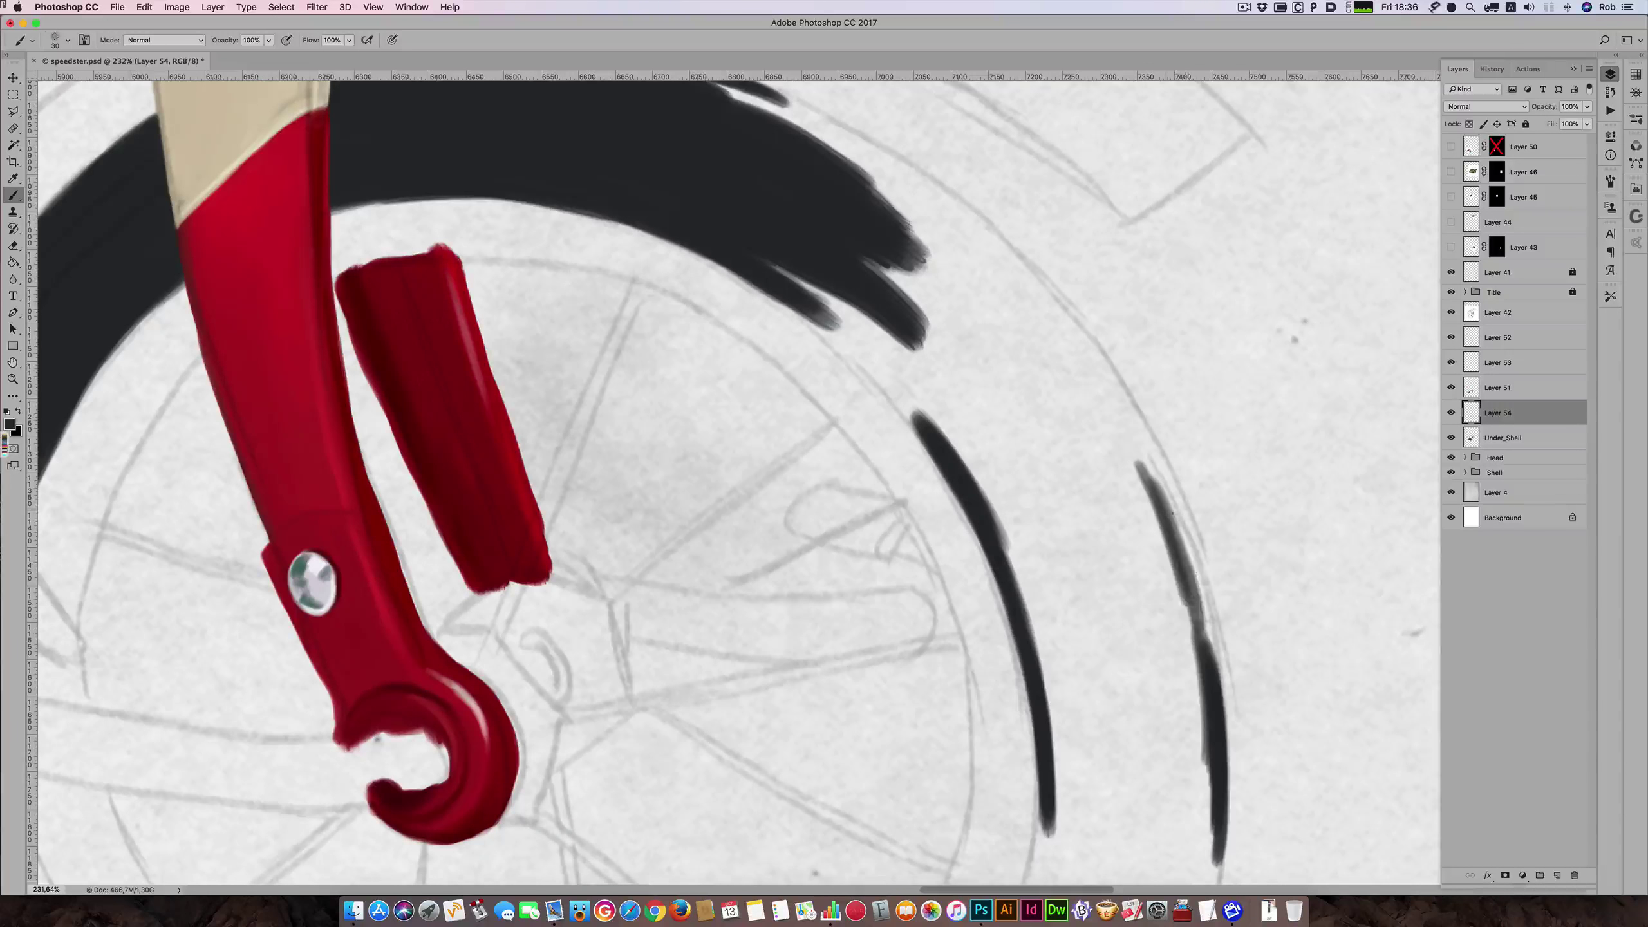
drag(1166, 508, 1210, 646)
mouse_move(1197, 577)
mouse_down()
mouse_move(1221, 689)
mouse_move(1213, 670)
mouse_up()
mouse_move(1178, 542)
mouse_down()
mouse_move(1151, 477)
mouse_move(1184, 545)
mouse_up()
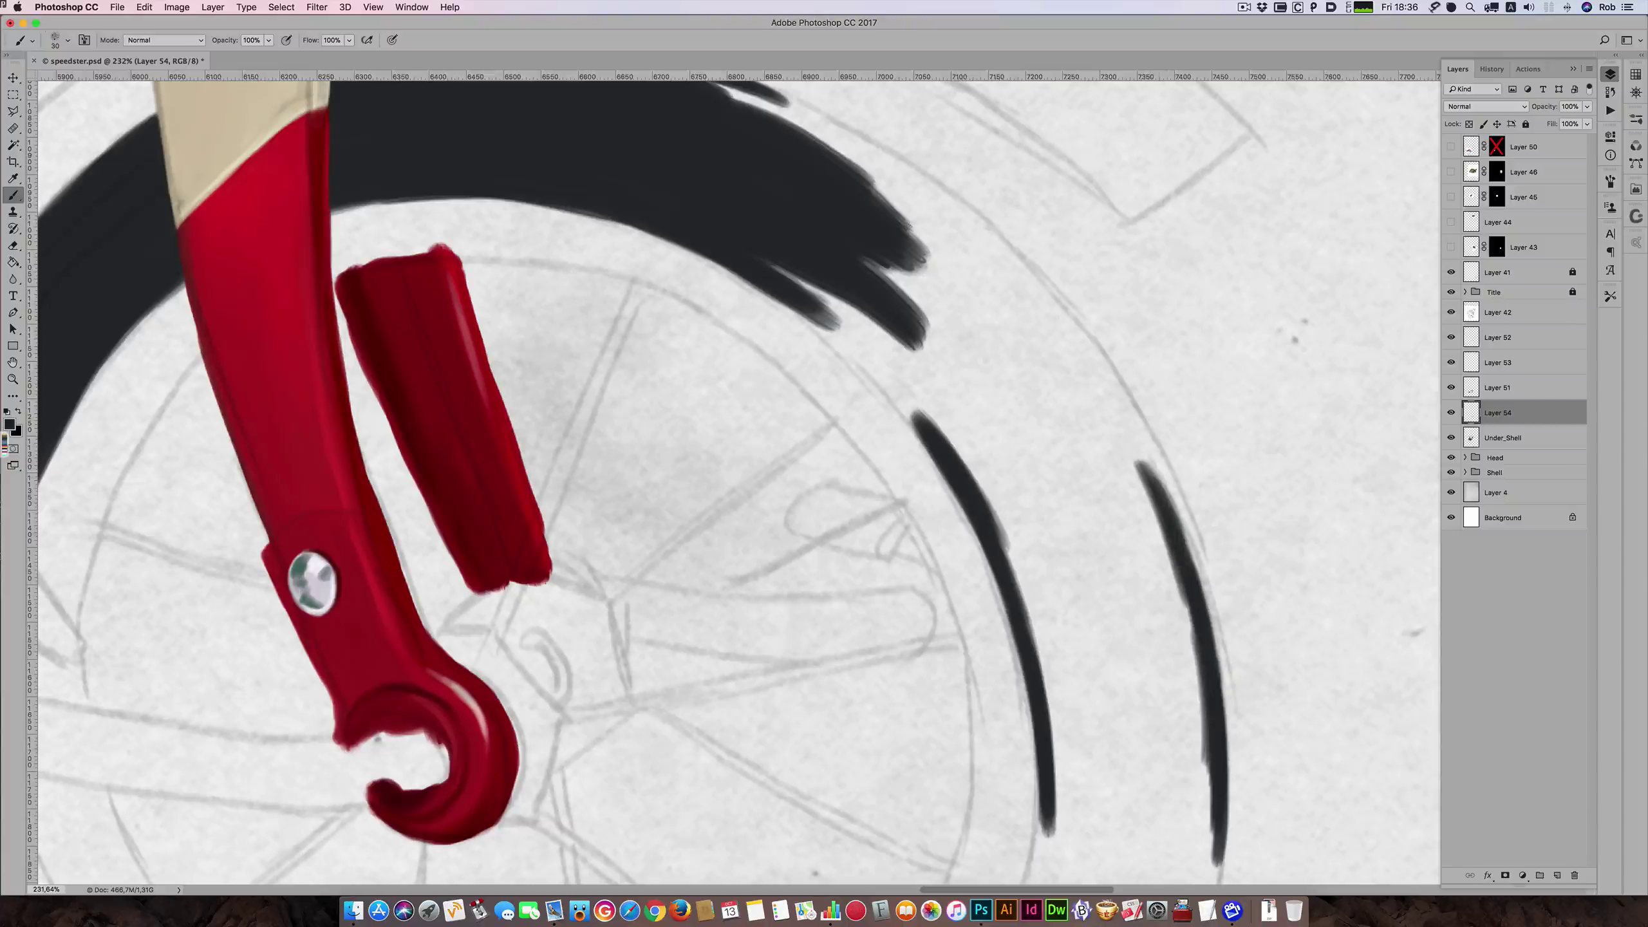
drag(1158, 487, 1201, 581)
- Extend the tyre's front outer edge upward along the sketch towards the filled part of the tyre
drag(1018, 269, 1098, 367)
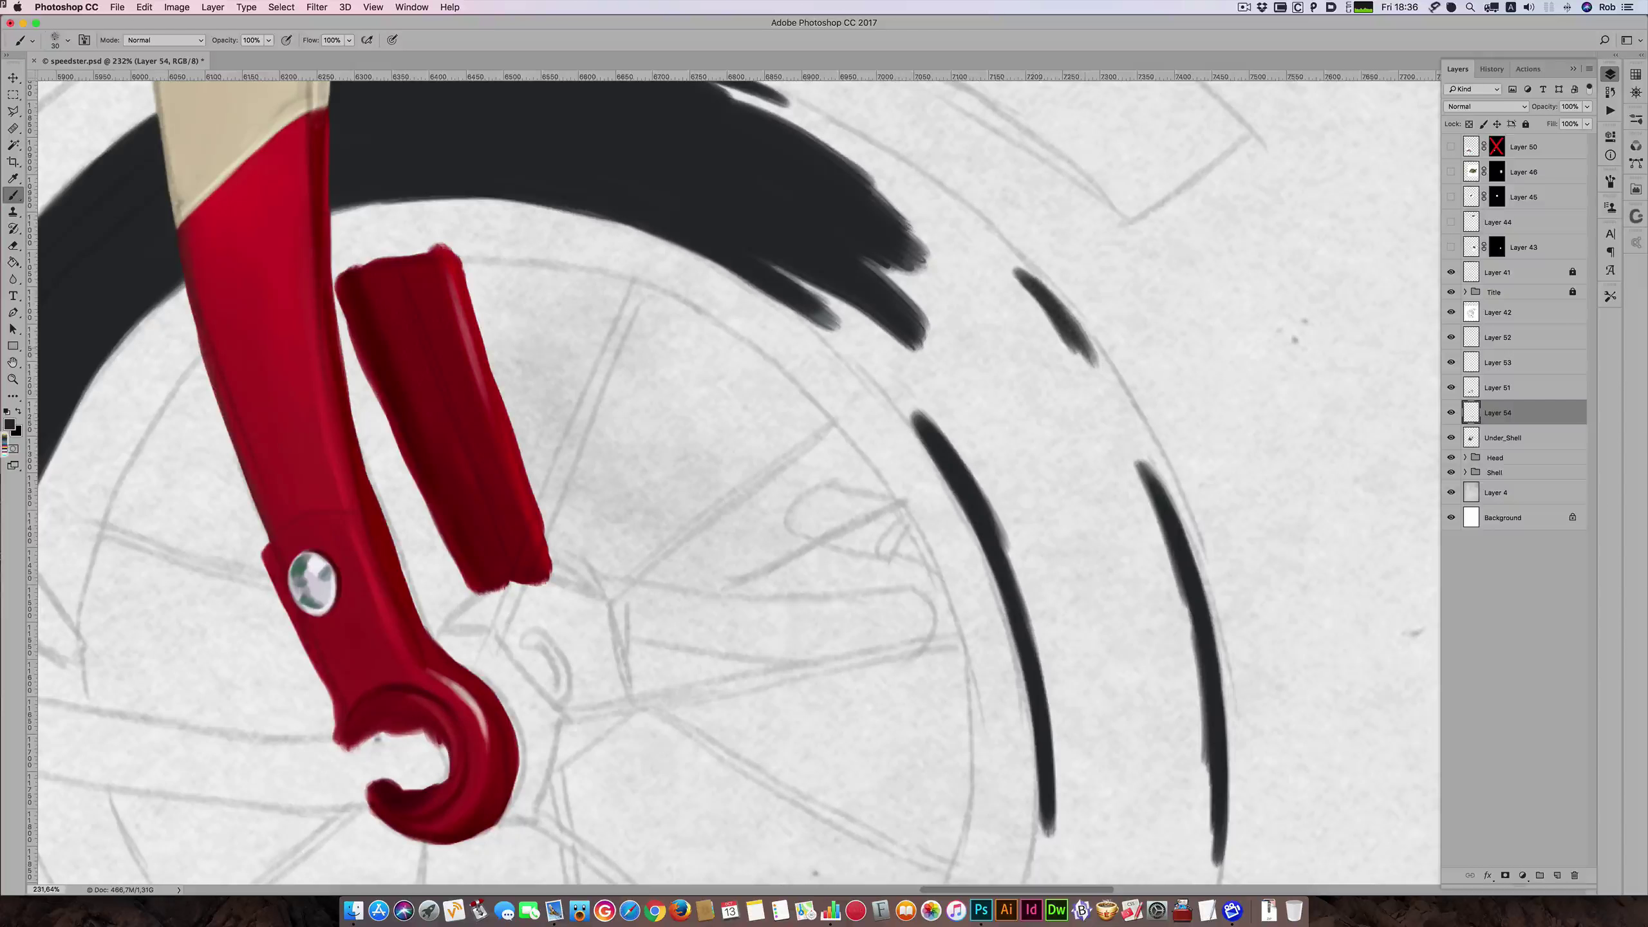
drag(1052, 299, 1127, 414)
drag(1089, 356, 1141, 446)
drag(1109, 389, 1168, 492)
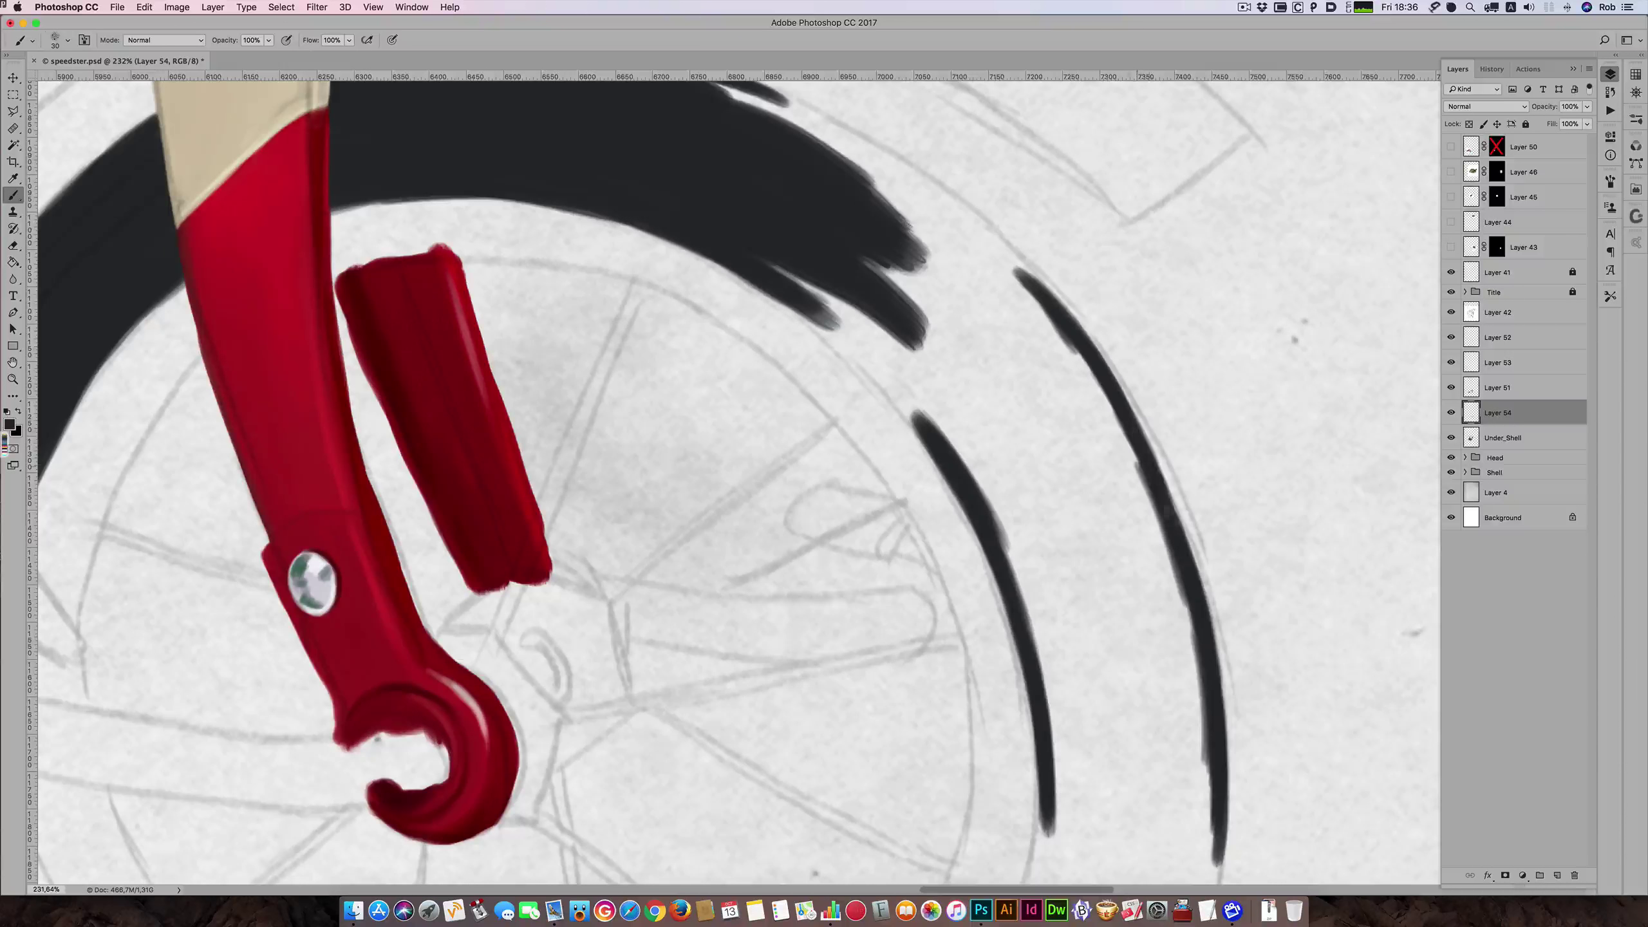
drag(1082, 365, 1123, 430)
scroll(1129, 296, up, 5)
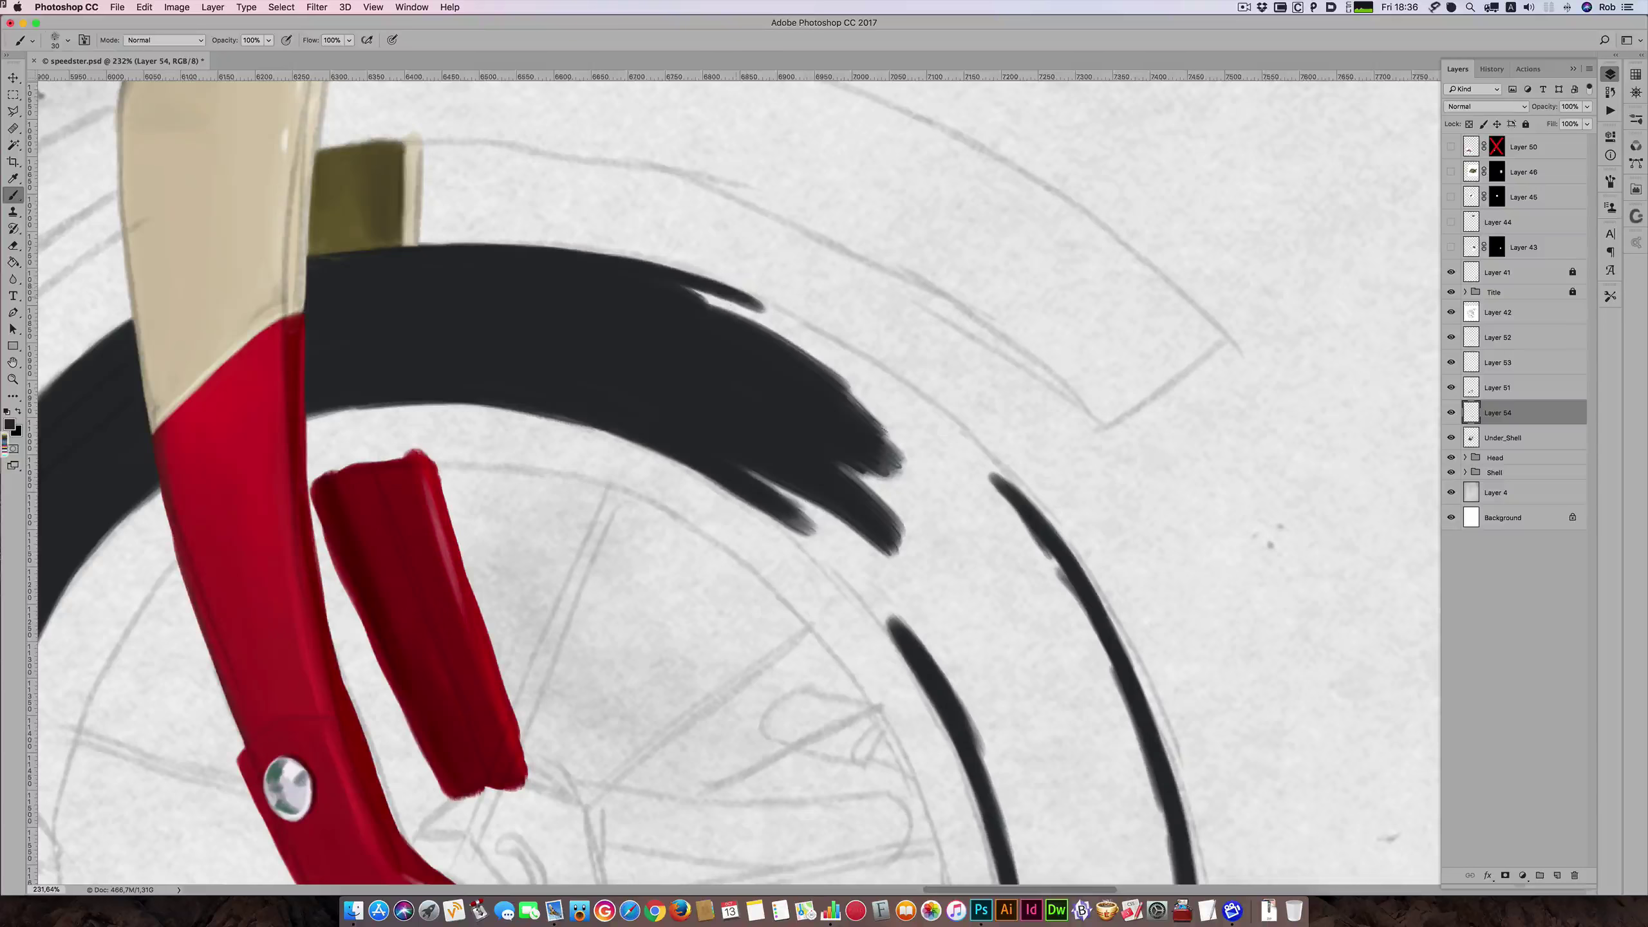
- Join the upper and lower outer-edge strokes of the front tyre with a near-black line along the sketch
mouse_move(746, 303)
mouse_down()
mouse_move(921, 404)
mouse_move(1001, 484)
mouse_up()
mouse_move(927, 415)
mouse_down()
mouse_move(1015, 486)
mouse_move(914, 420)
mouse_up()
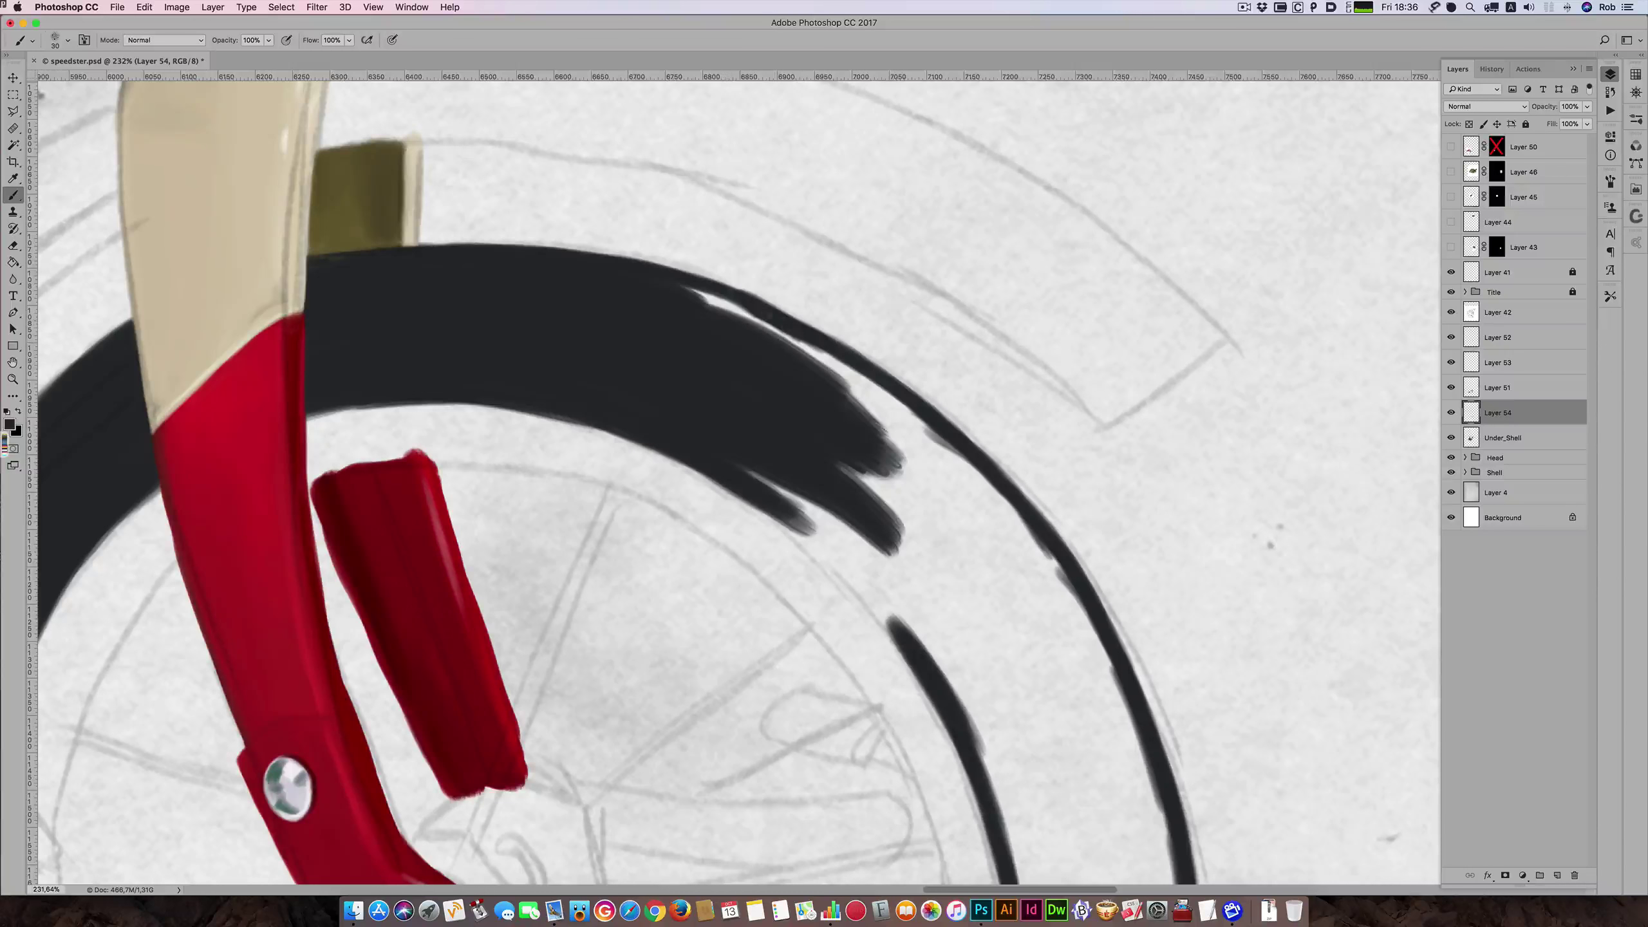
click(16, 246)
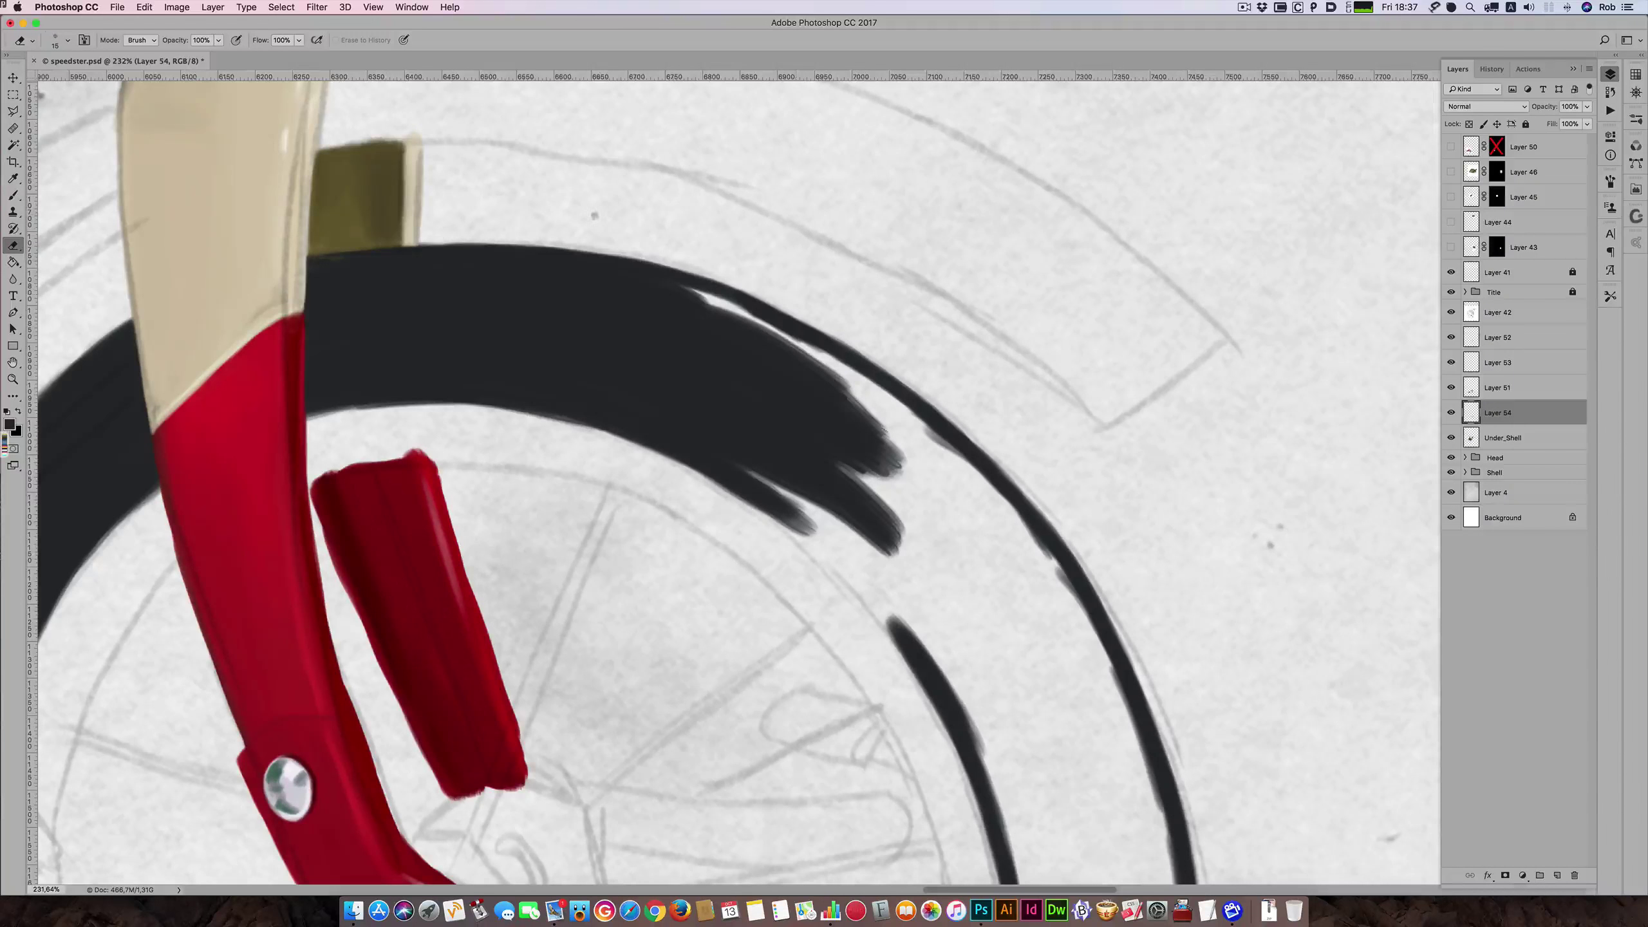
click(13, 195)
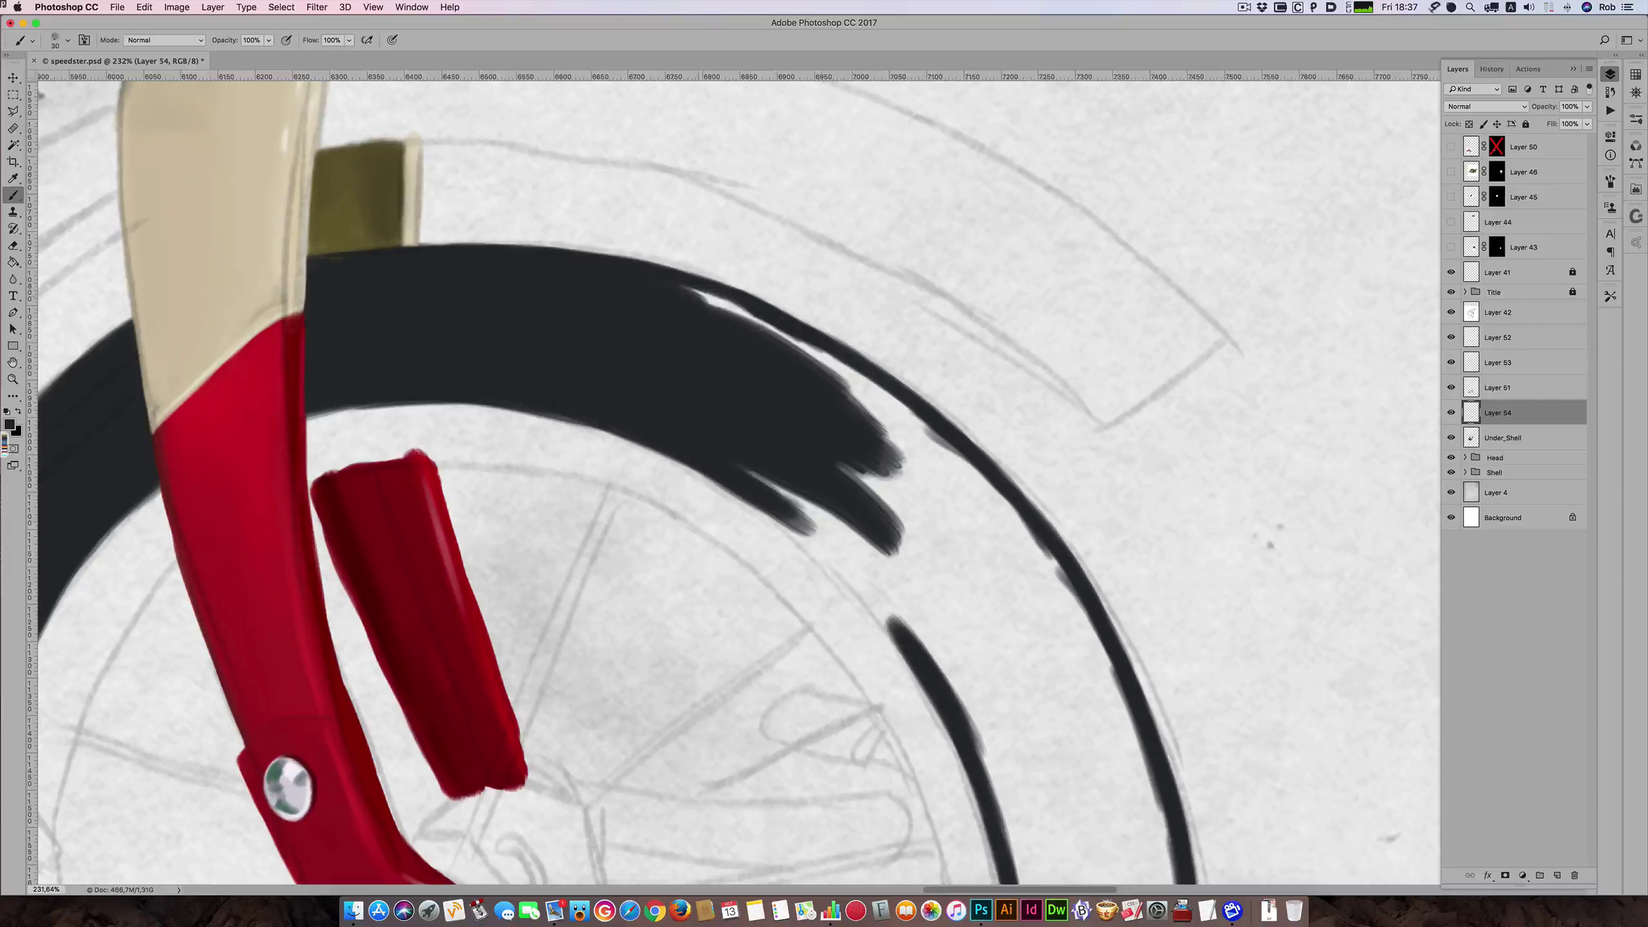
- Fill inward from the tyre's upper outer edge with progressively broader near-black strokes following the curve down
key(bracketright)
drag(689, 290, 970, 470)
key(bracketright)
key(bracketright)
mouse_move(795, 367)
mouse_down()
mouse_move(949, 448)
mouse_move(976, 518)
mouse_up()
drag(849, 406, 975, 539)
mouse_move(907, 440)
mouse_down()
mouse_move(949, 484)
mouse_move(865, 400)
mouse_move(971, 477)
mouse_move(919, 430)
mouse_move(1031, 551)
mouse_move(950, 450)
mouse_move(1059, 592)
mouse_move(1011, 515)
mouse_move(1074, 659)
mouse_up()
key(bracketright)
drag(1012, 533, 1096, 688)
drag(1083, 617, 1116, 701)
drag(999, 532, 1103, 668)
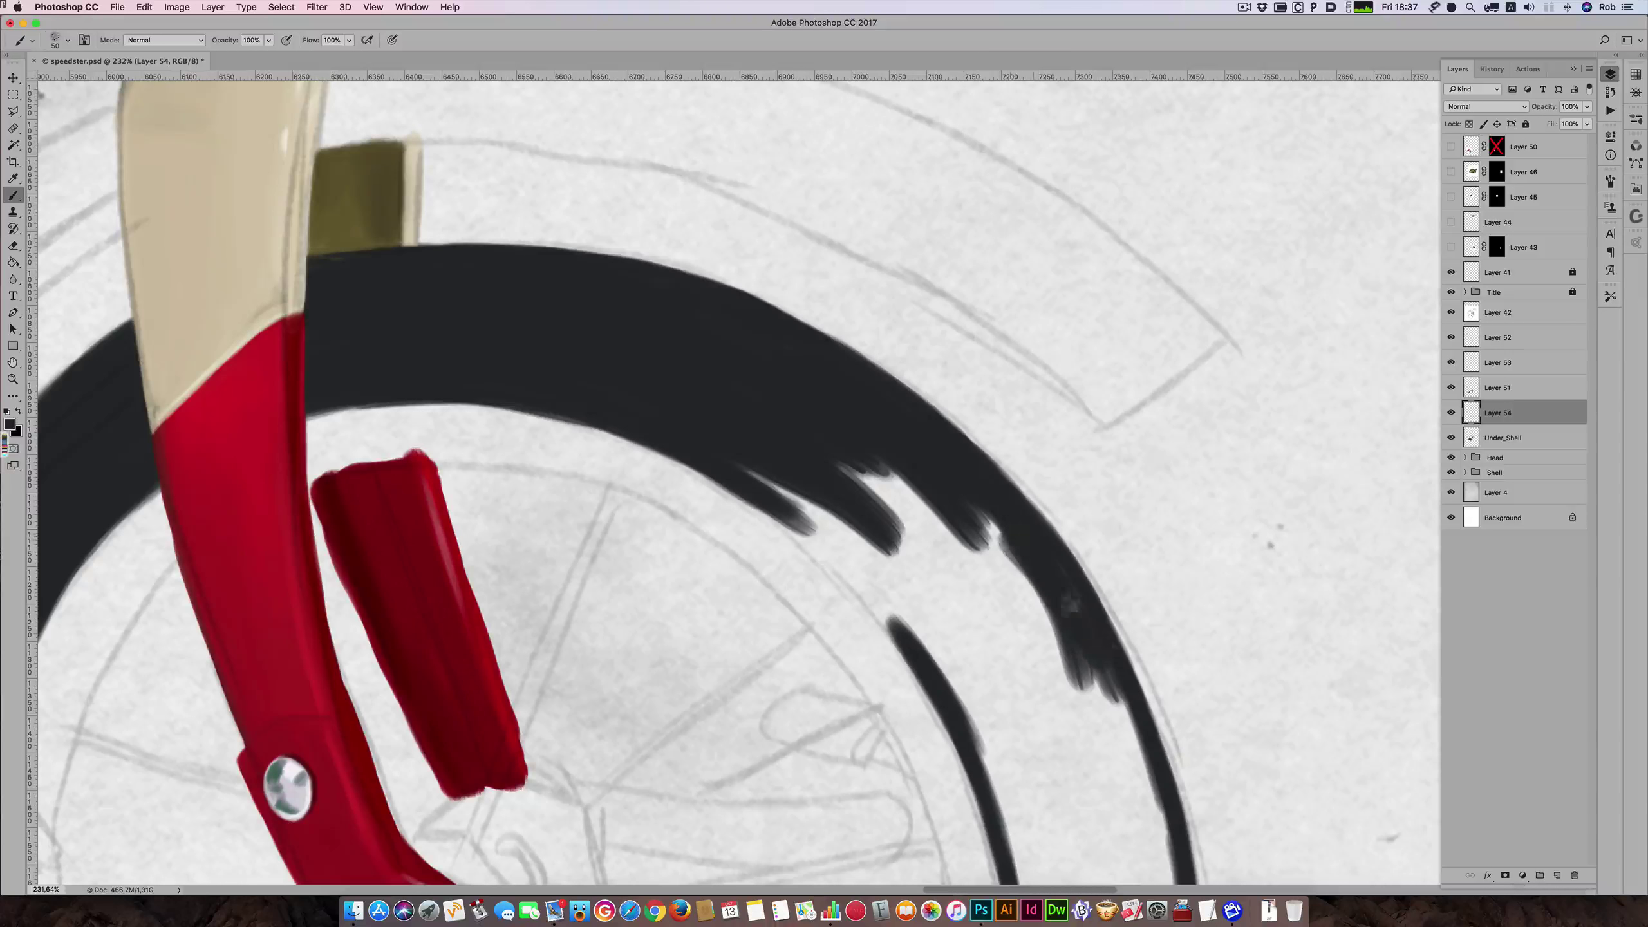
- Widen the near-black fill across the middle of the tyre's upper front section towards the inner edge
drag(1064, 594, 1116, 707)
drag(961, 480, 1042, 603)
mouse_move(973, 509)
mouse_down()
mouse_move(1036, 639)
mouse_move(934, 481)
mouse_up()
drag(934, 482, 1038, 639)
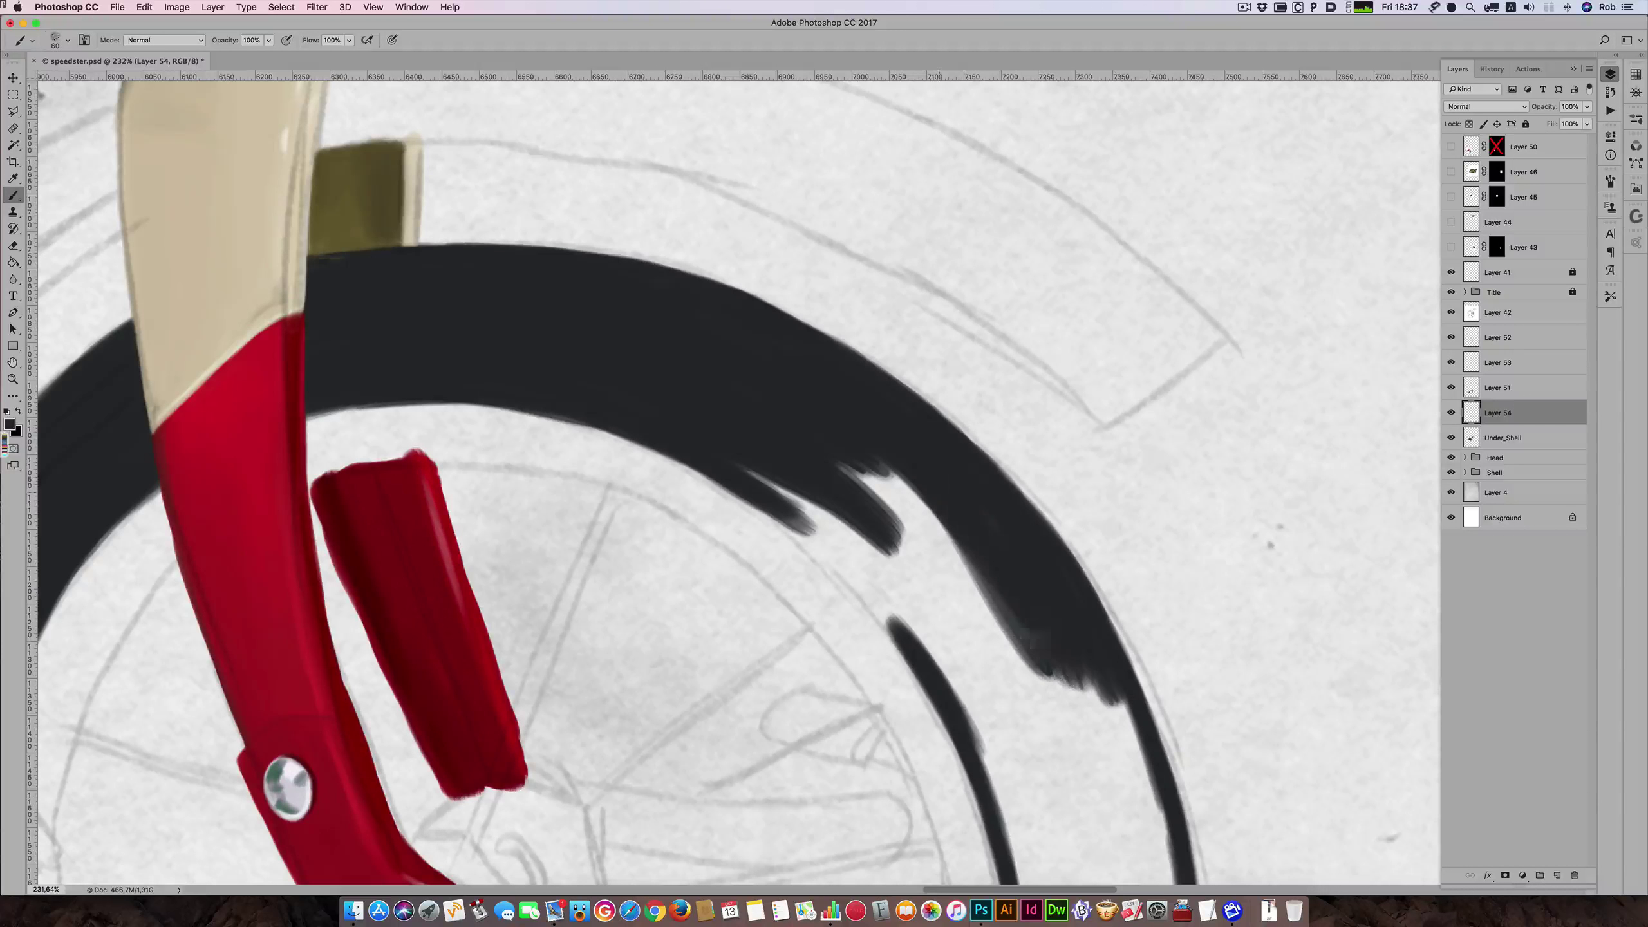
key(bracketright)
drag(908, 483, 999, 632)
drag(862, 471, 973, 626)
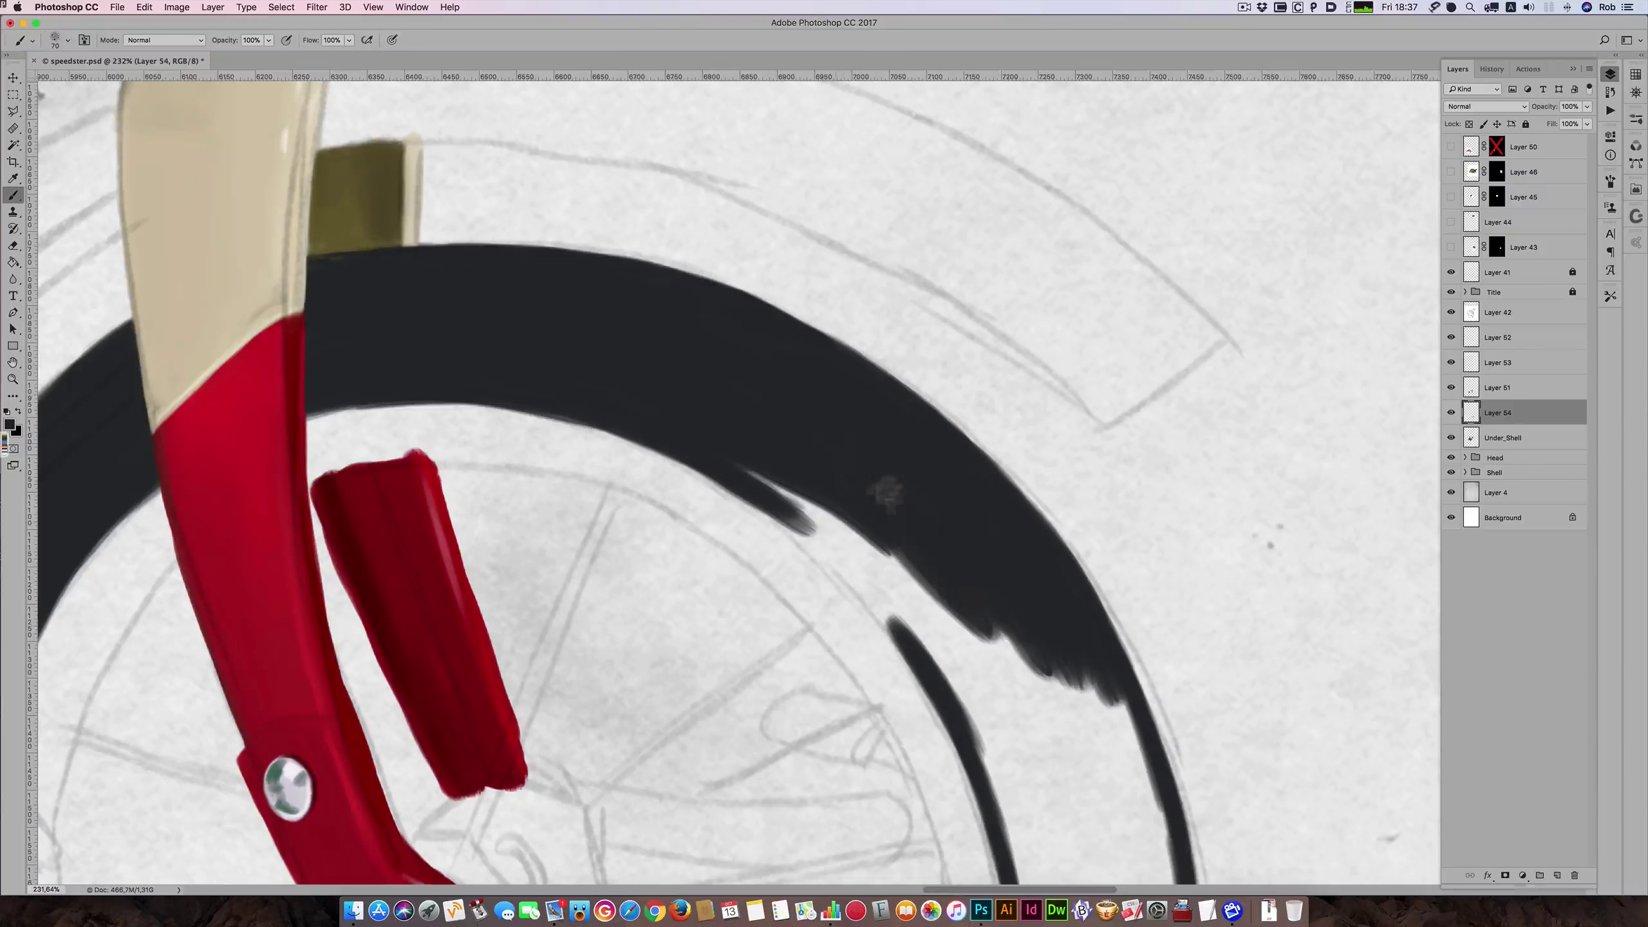
- Connect the tyre's inner edge from the filled upper part to the lower inner stroke with finer near-black strokes
key(bracketleft)
key(bracketleft)
mouse_move(853, 551)
mouse_down()
mouse_move(740, 448)
mouse_move(842, 551)
mouse_up()
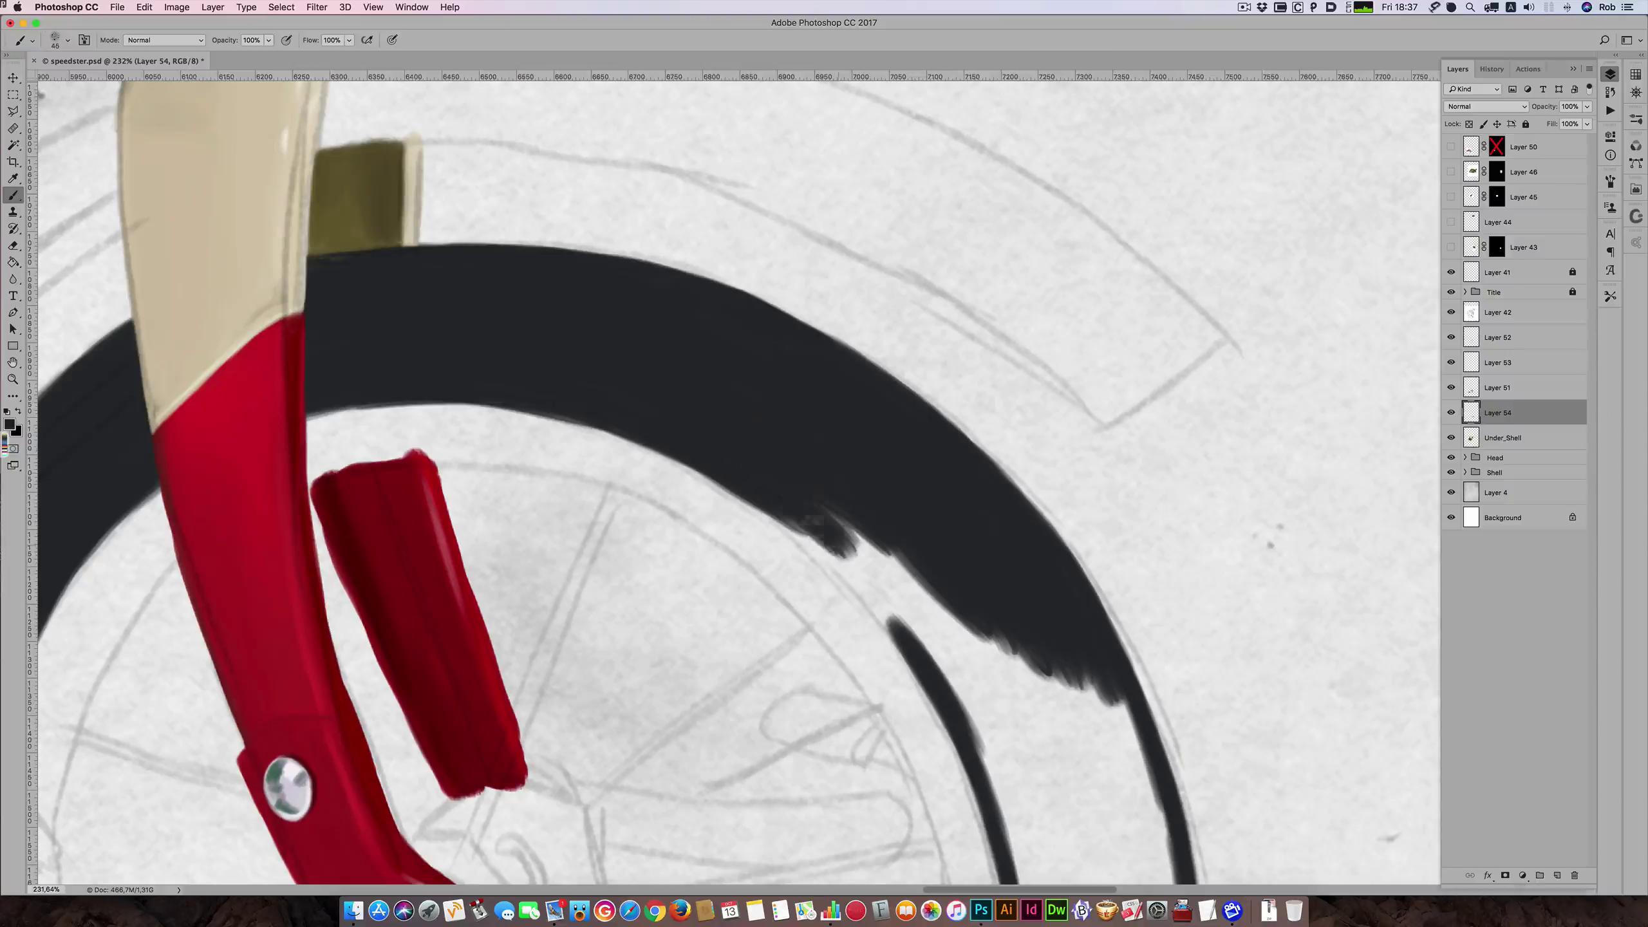
drag(739, 463, 847, 554)
drag(764, 489, 907, 627)
key(bracketleft)
key(bracketleft)
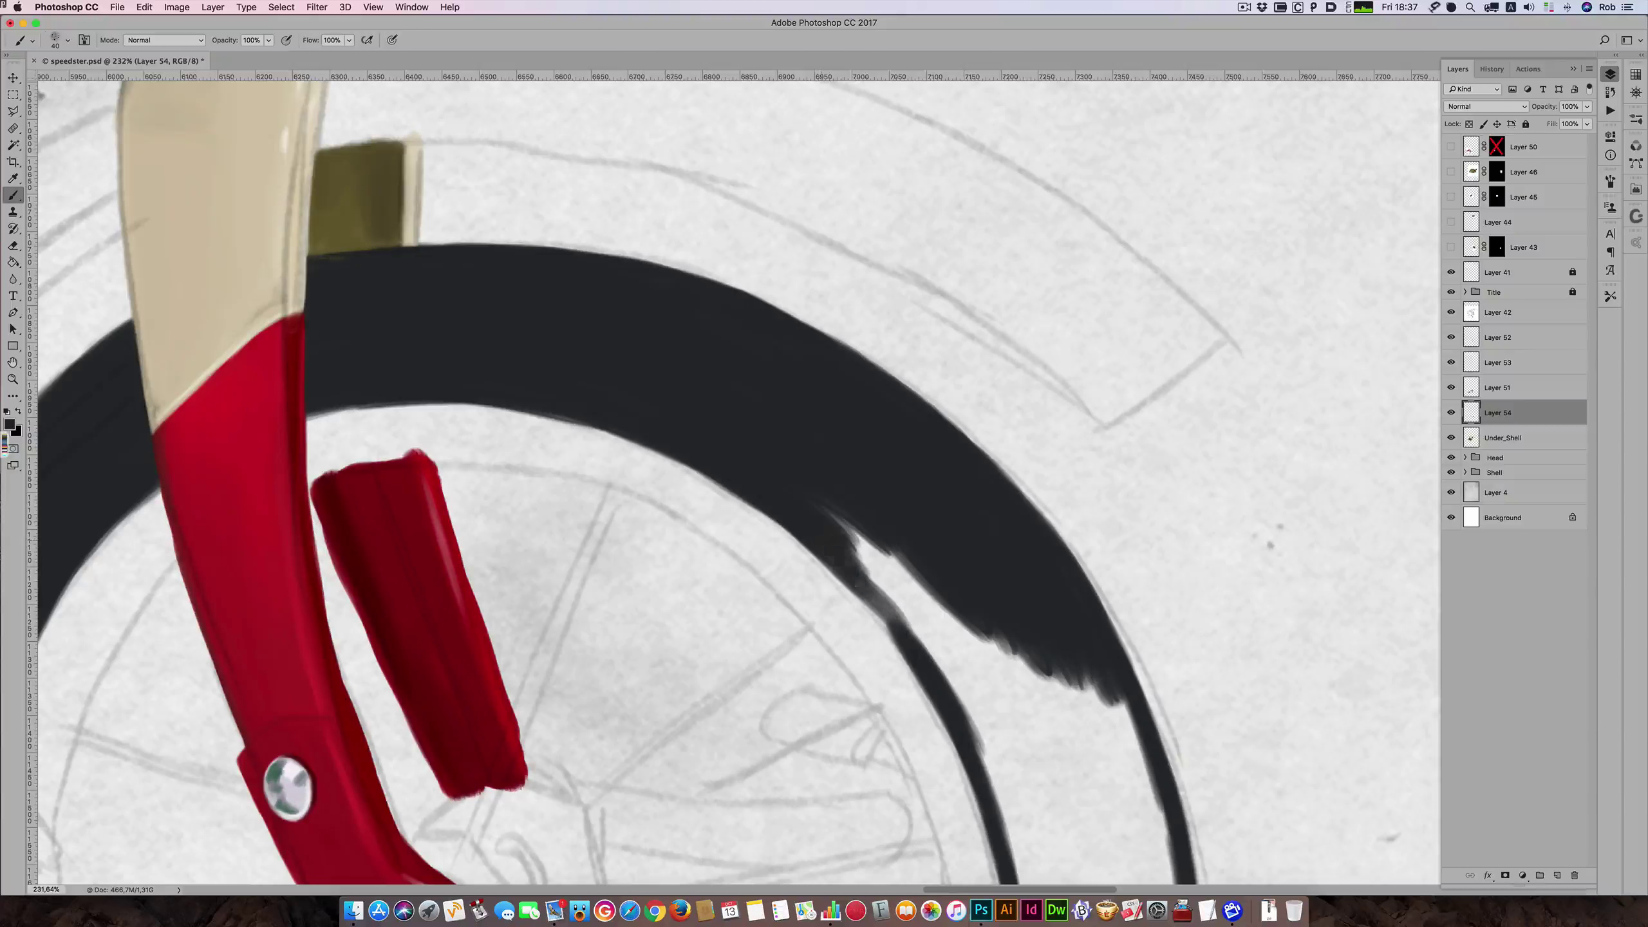
mouse_move(846, 565)
mouse_down()
mouse_move(913, 635)
mouse_move(902, 623)
mouse_up()
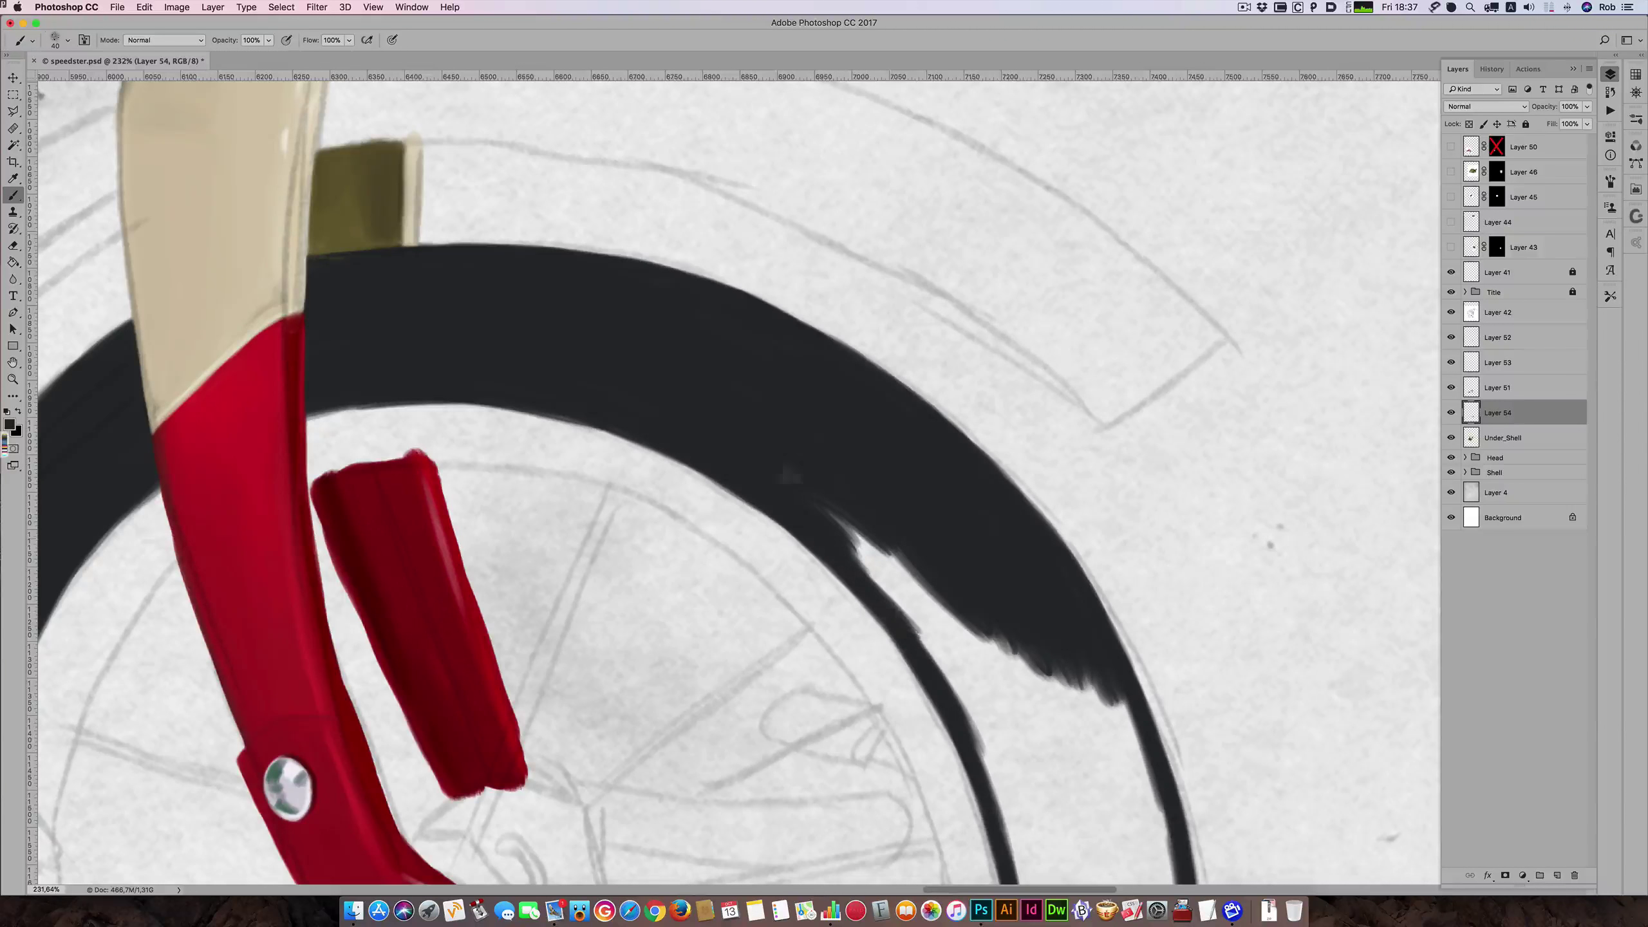
drag(831, 518, 951, 648)
- Close the gap between the inner edge and the outer fill on the tyre's upper front section with broader strokes
key(bracketright)
key(bracketright)
mouse_move(860, 541)
mouse_down()
mouse_move(986, 701)
mouse_move(980, 688)
mouse_move(973, 740)
mouse_up()
key(bracketright)
drag(901, 576, 973, 753)
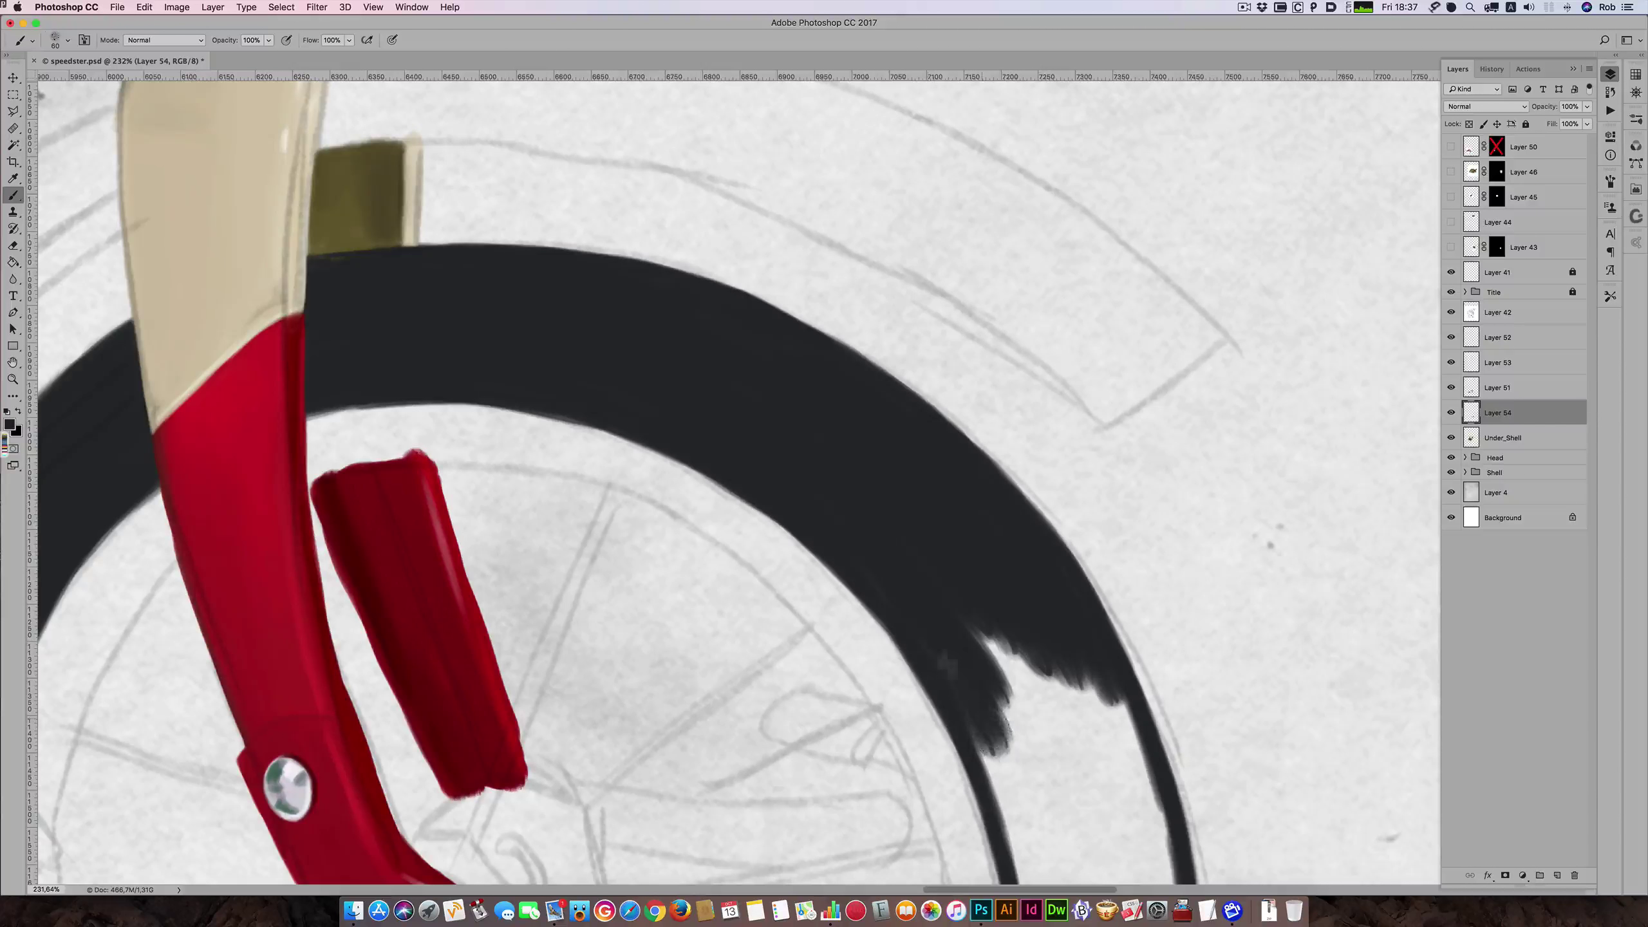
drag(870, 523, 1002, 747)
drag(908, 585, 1038, 753)
drag(940, 617, 1083, 740)
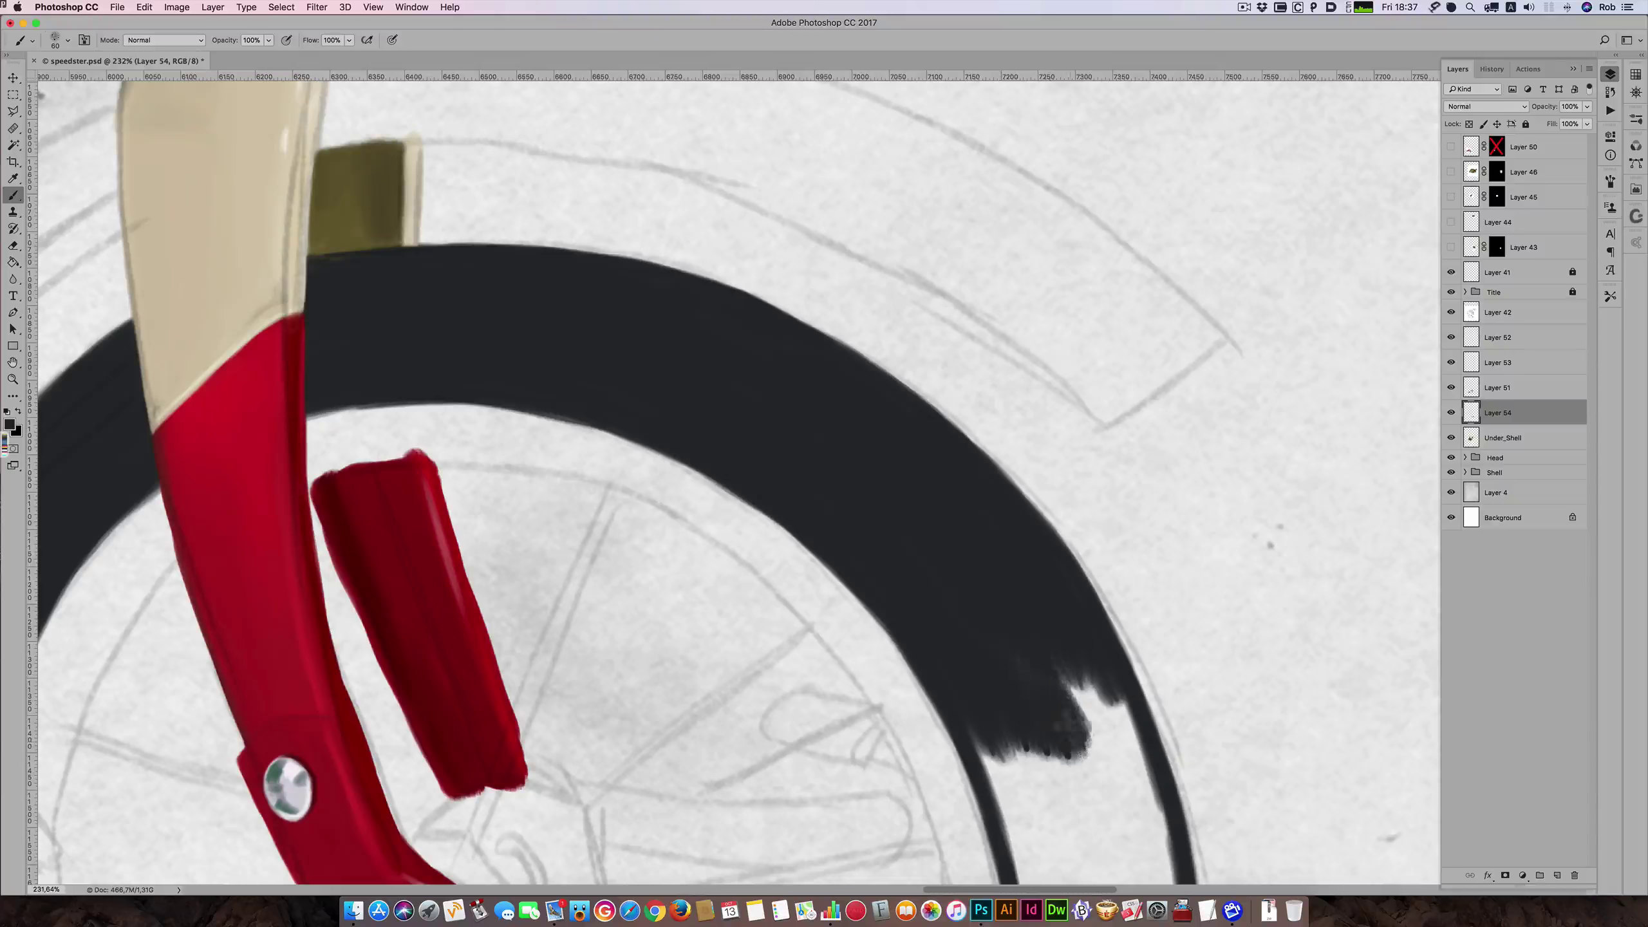
drag(1069, 681, 1089, 755)
- Fill the tyre's front section beside its inner edge with near-black strokes down past the axle's height
mouse_move(1038, 629)
mouse_down()
mouse_move(947, 345)
mouse_move(961, 296)
mouse_up()
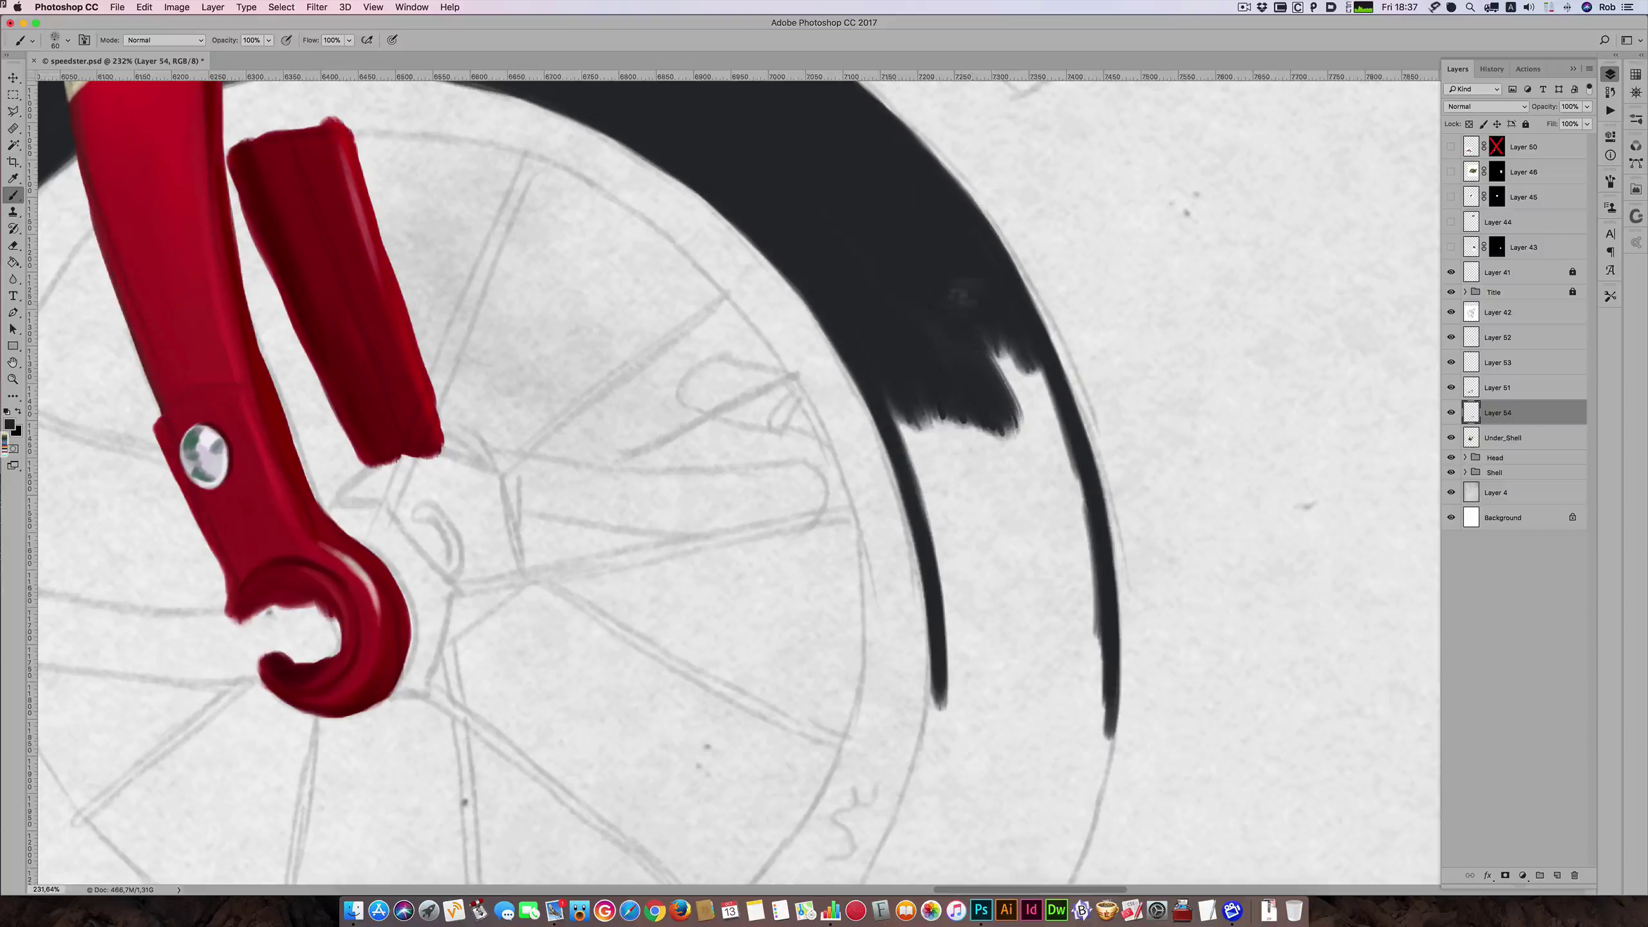
key(bracketleft)
key(bracketleft)
mouse_move(954, 422)
mouse_down()
mouse_move(946, 499)
mouse_move(899, 320)
mouse_move(967, 437)
mouse_up()
key(bracketright)
drag(918, 280, 975, 503)
drag(897, 345, 941, 510)
drag(893, 391, 952, 551)
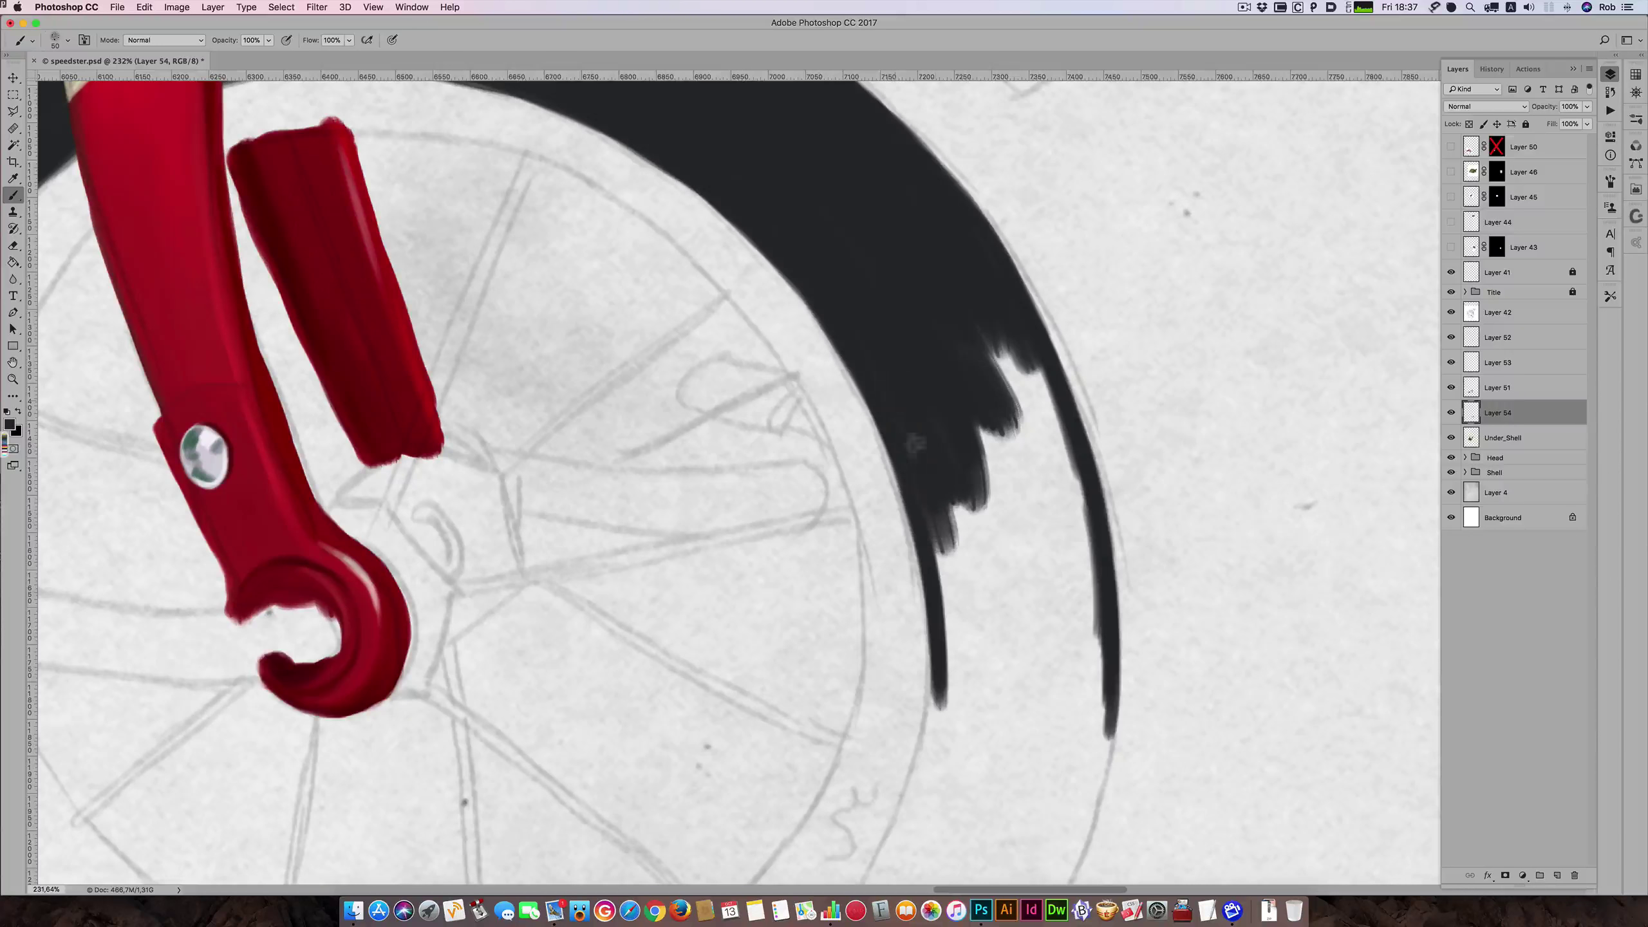
drag(885, 358, 969, 597)
drag(935, 428, 971, 632)
mouse_move(944, 464)
mouse_down()
mouse_move(950, 558)
mouse_move(929, 453)
mouse_move(962, 672)
mouse_up()
drag(951, 610, 967, 720)
drag(973, 513, 966, 730)
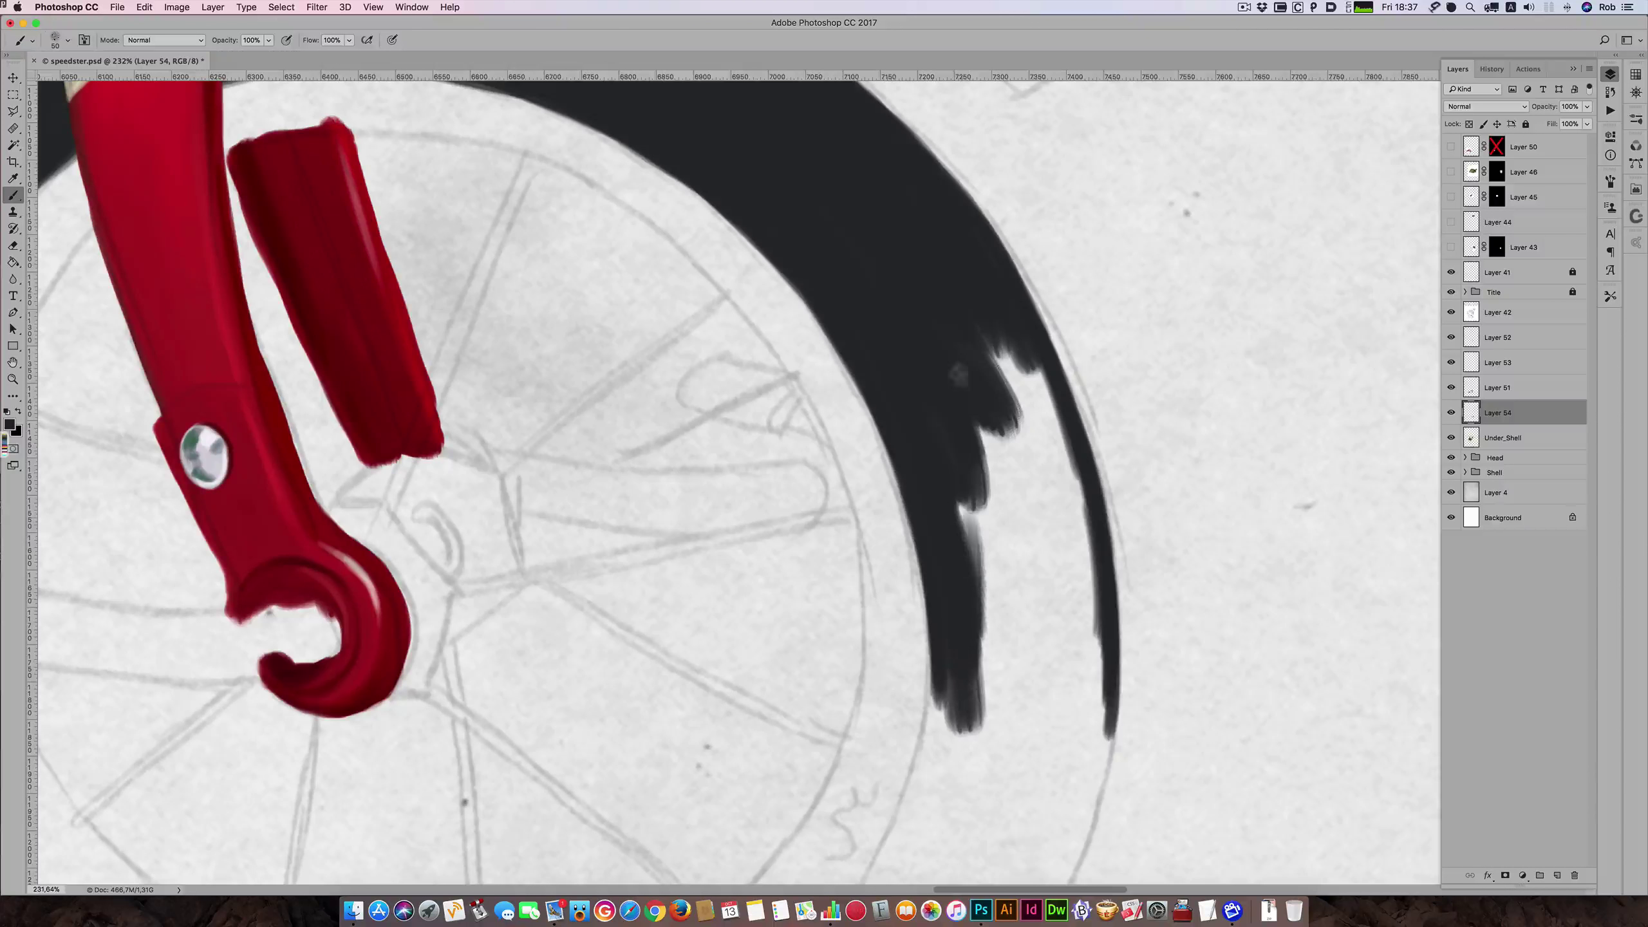
- Extend the near-black fill down beside the tyre's outer edge and into the middle of the front section
drag(1011, 338, 1024, 520)
drag(986, 332, 1048, 490)
drag(1009, 356, 1061, 461)
mouse_move(1018, 351)
mouse_down()
mouse_move(1068, 465)
mouse_move(1090, 630)
mouse_up()
key(bracketright)
drag(1056, 454, 1070, 610)
key(bracketright)
key(bracketright)
mouse_move(997, 416)
mouse_down()
mouse_move(1038, 623)
mouse_move(1011, 610)
mouse_move(983, 727)
mouse_up()
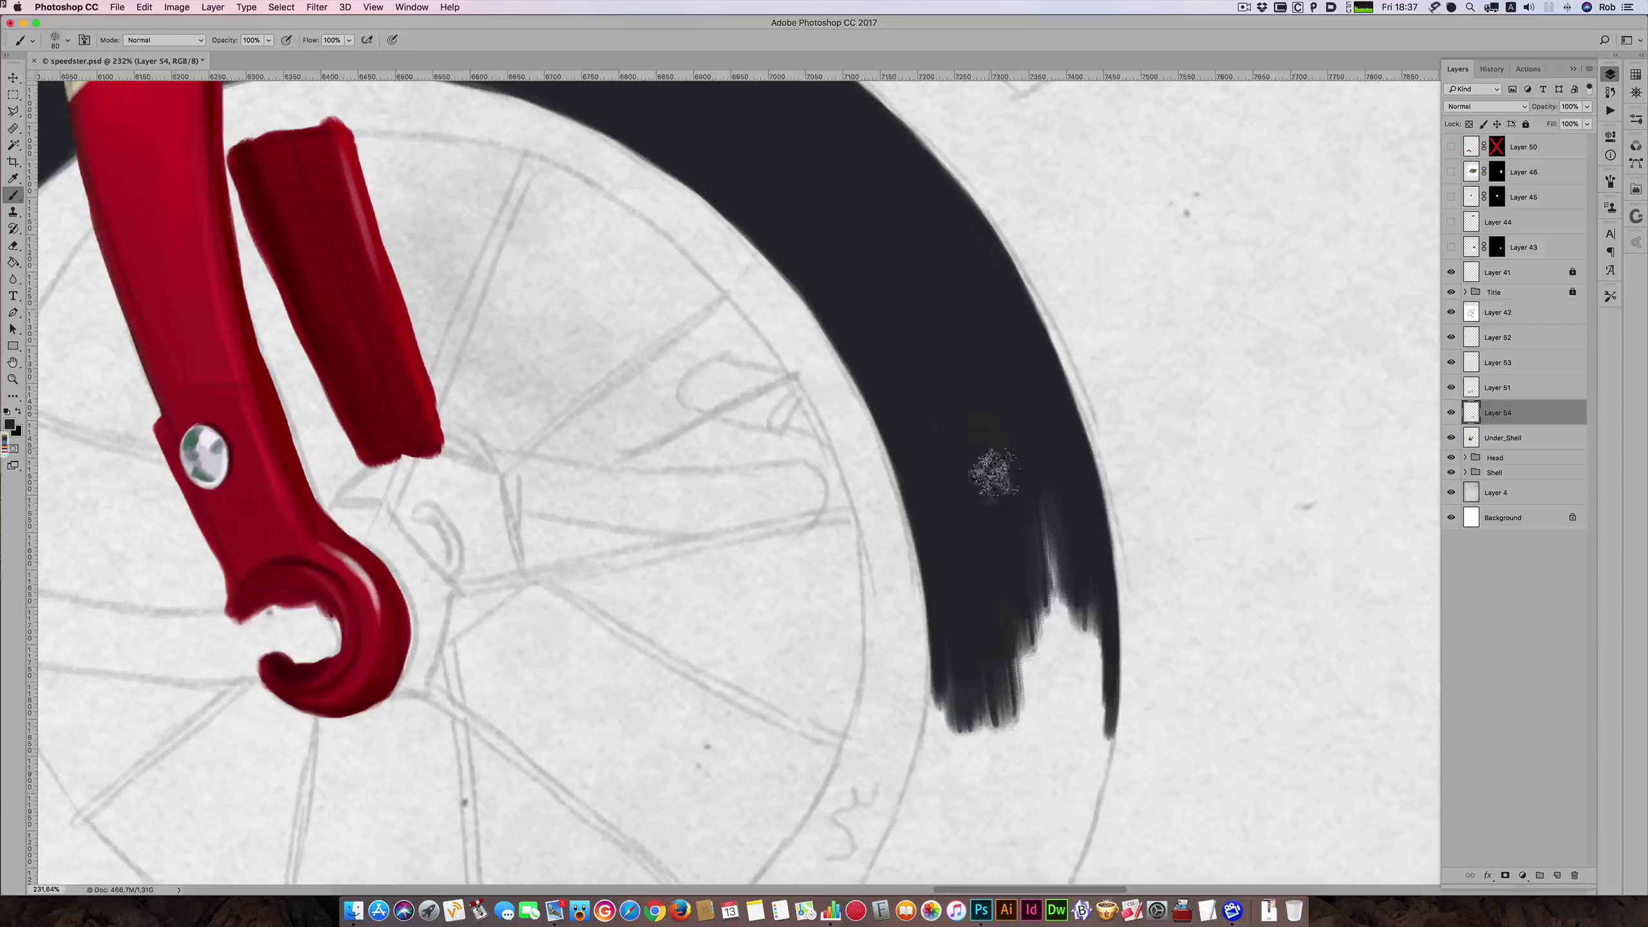
- Cover the remaining gap in the middle of the tyre's front section down to the ends of its edge strokes
drag(994, 475, 1039, 598)
drag(1045, 519, 1036, 717)
key(bracketleft)
key(bracketleft)
key(bracketleft)
key(bracketleft)
drag(1053, 551, 1076, 723)
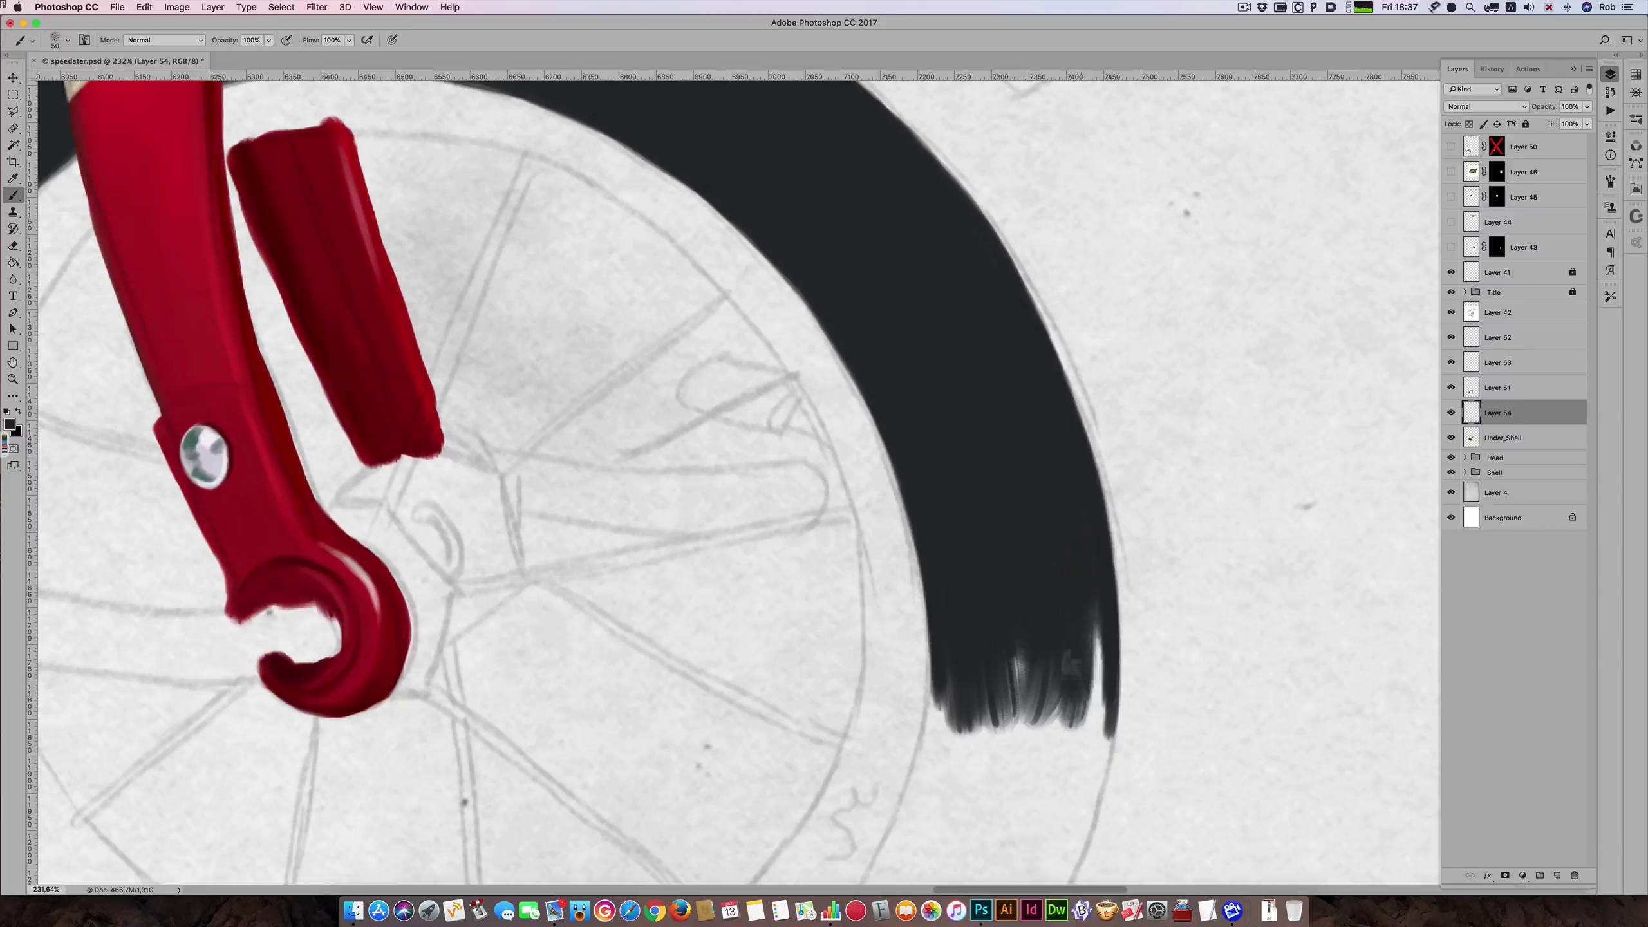
- Extend the tyre's outer edge below the filled front section with short near-black strokes along the sketch
drag(1081, 599, 1080, 773)
drag(1090, 697, 1078, 788)
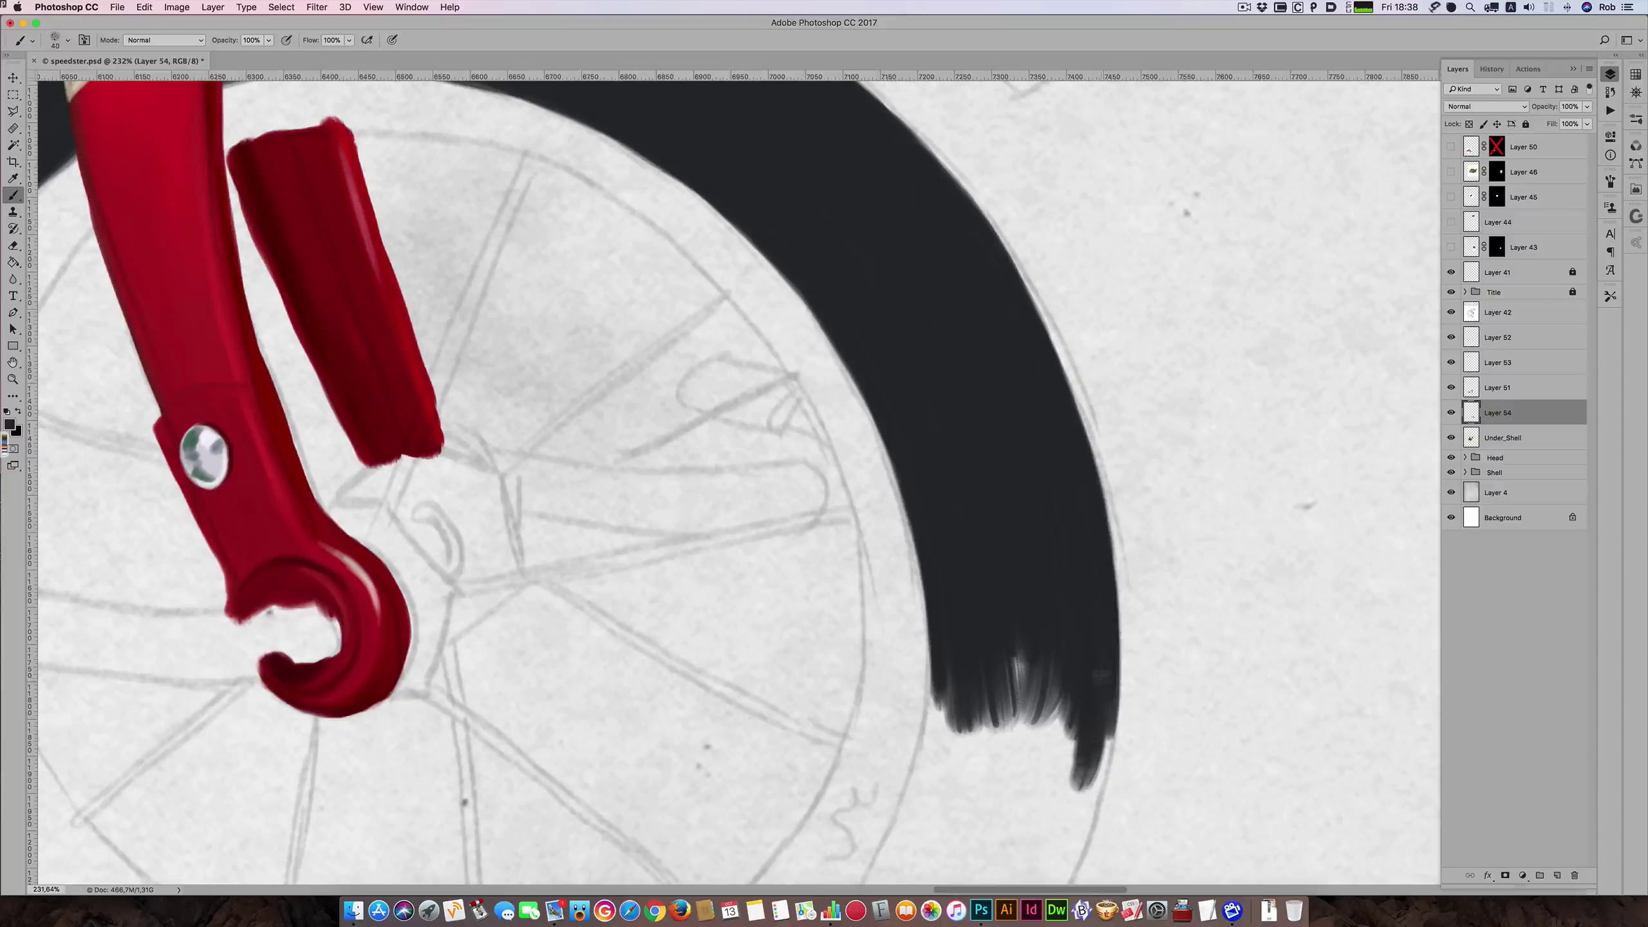
mouse_move(1106, 698)
mouse_down()
mouse_move(1077, 823)
mouse_move(1080, 805)
mouse_up()
drag(1095, 743, 1082, 817)
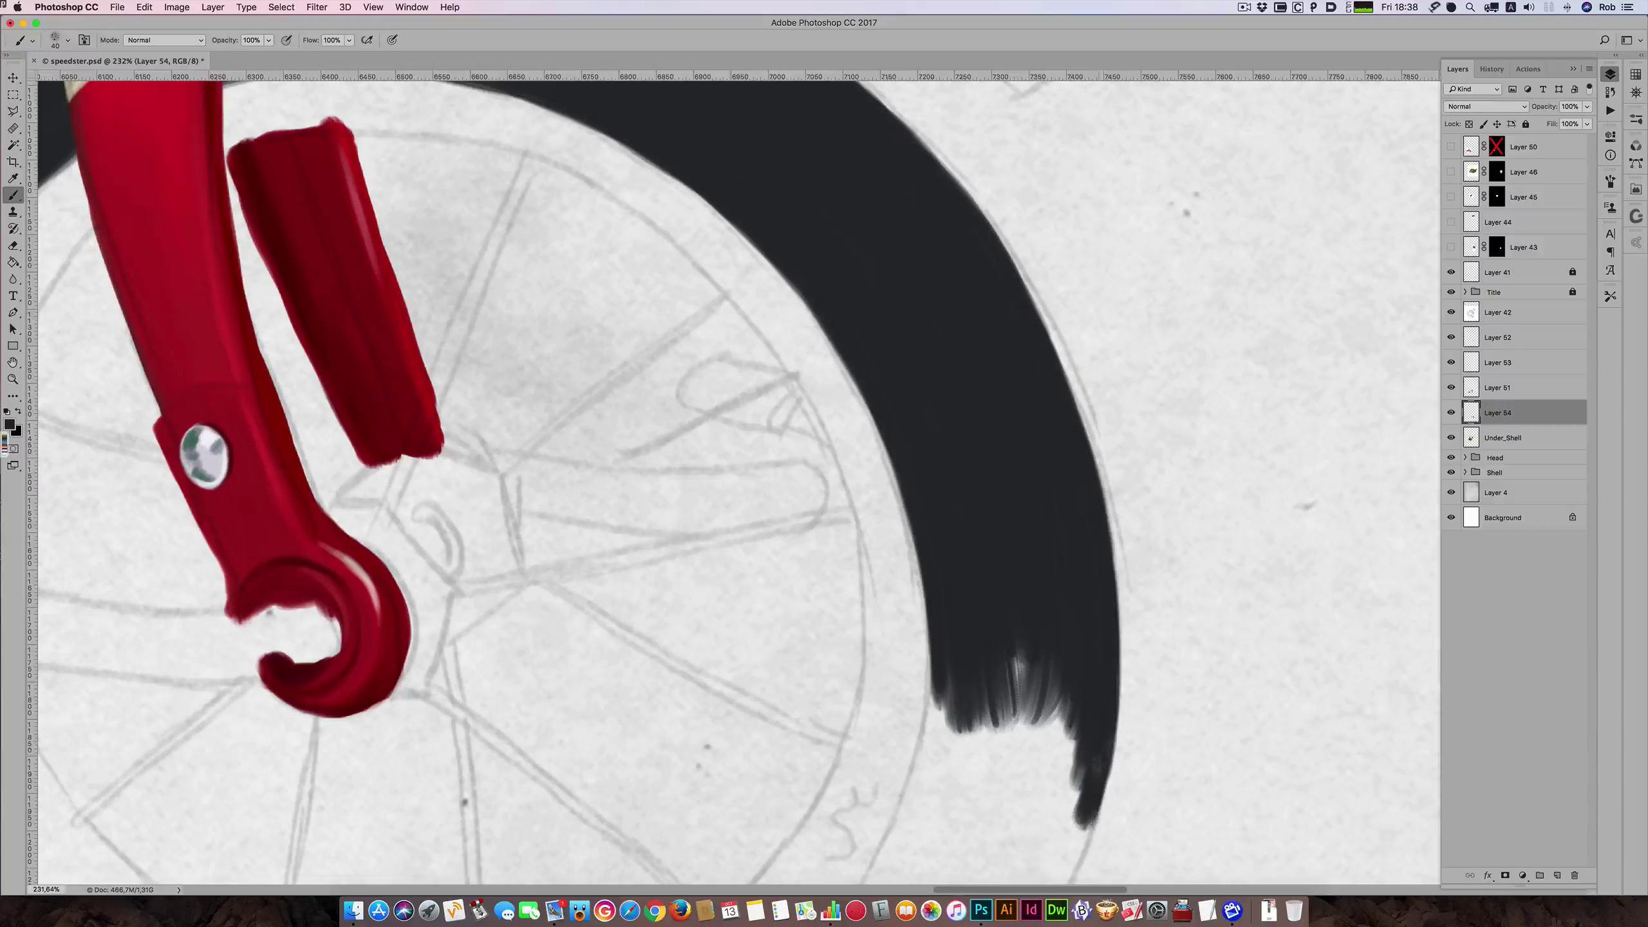
- Extend the tyre's inner edge below the filled front section with thin near-black strokes curving towards the wheel's bottom
drag(1048, 637, 1135, 490)
drag(365, 350, 401, 298)
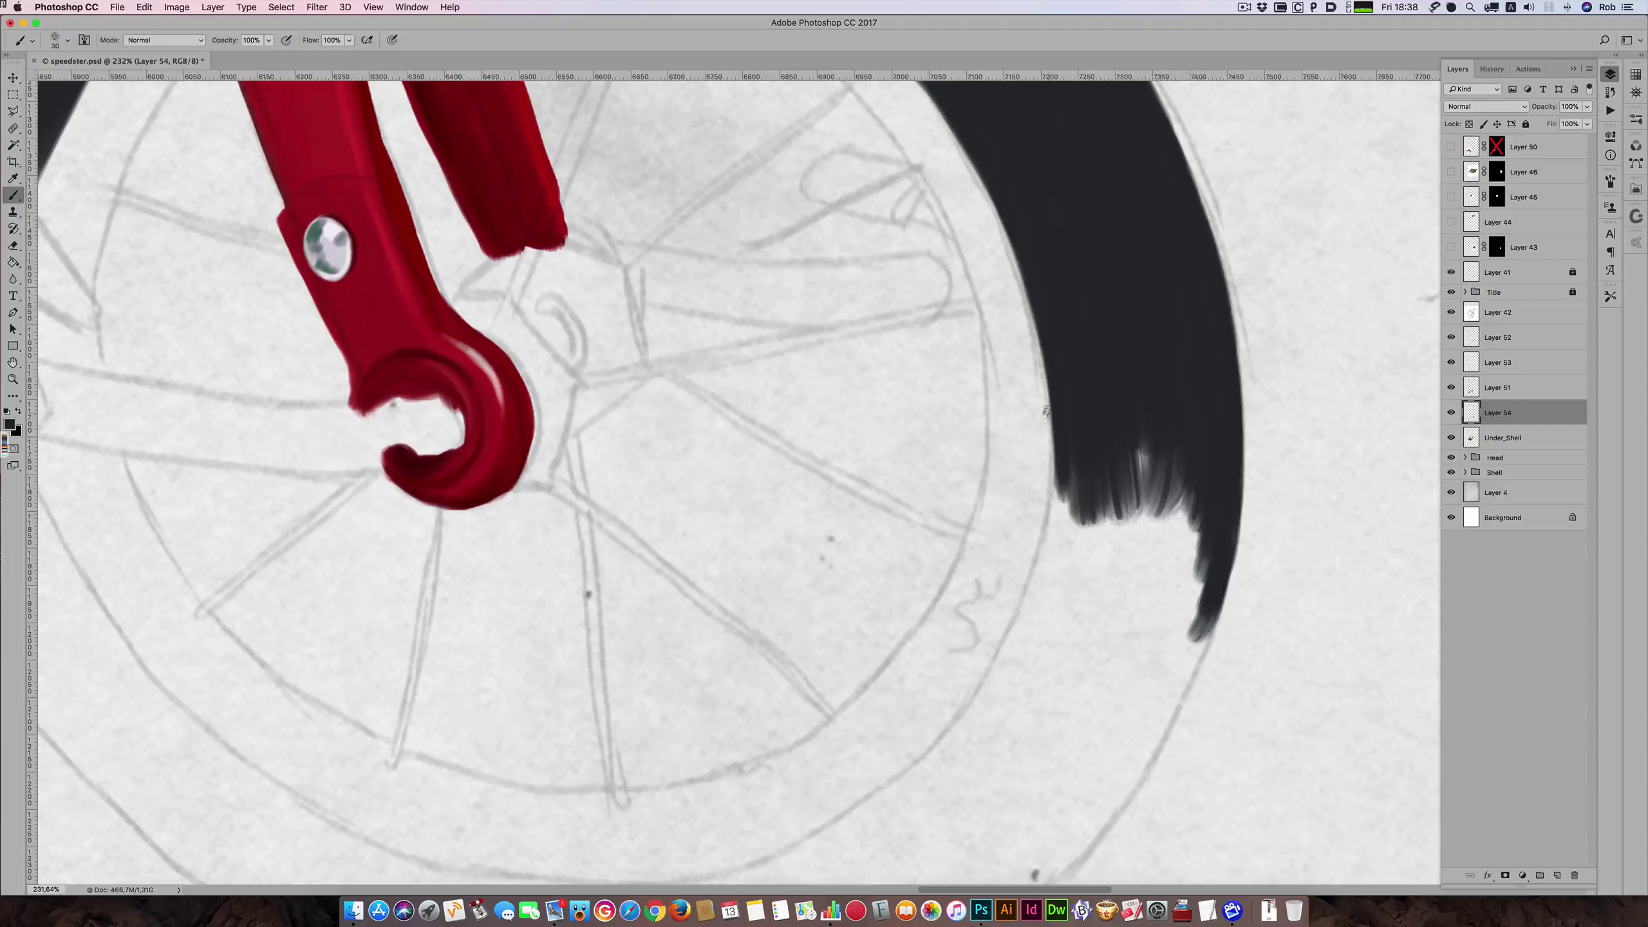
drag(1061, 468, 1056, 529)
drag(1061, 405, 1046, 553)
drag(1059, 483, 1016, 652)
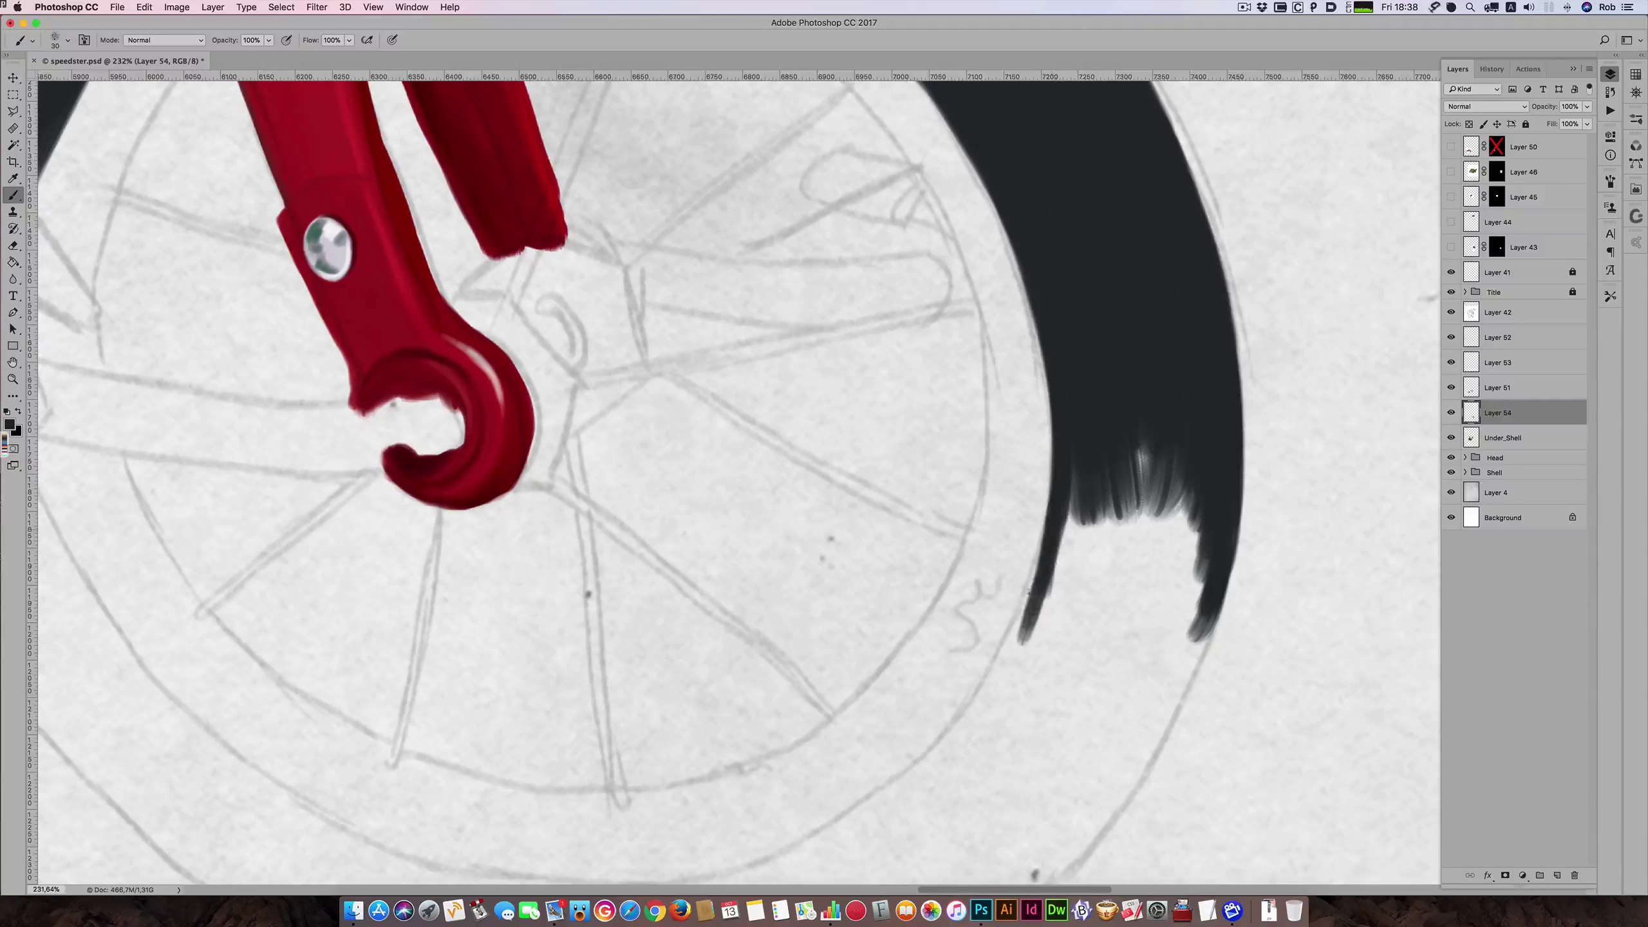
drag(1049, 540, 1019, 632)
drag(1043, 578, 1003, 678)
drag(1047, 549, 1002, 669)
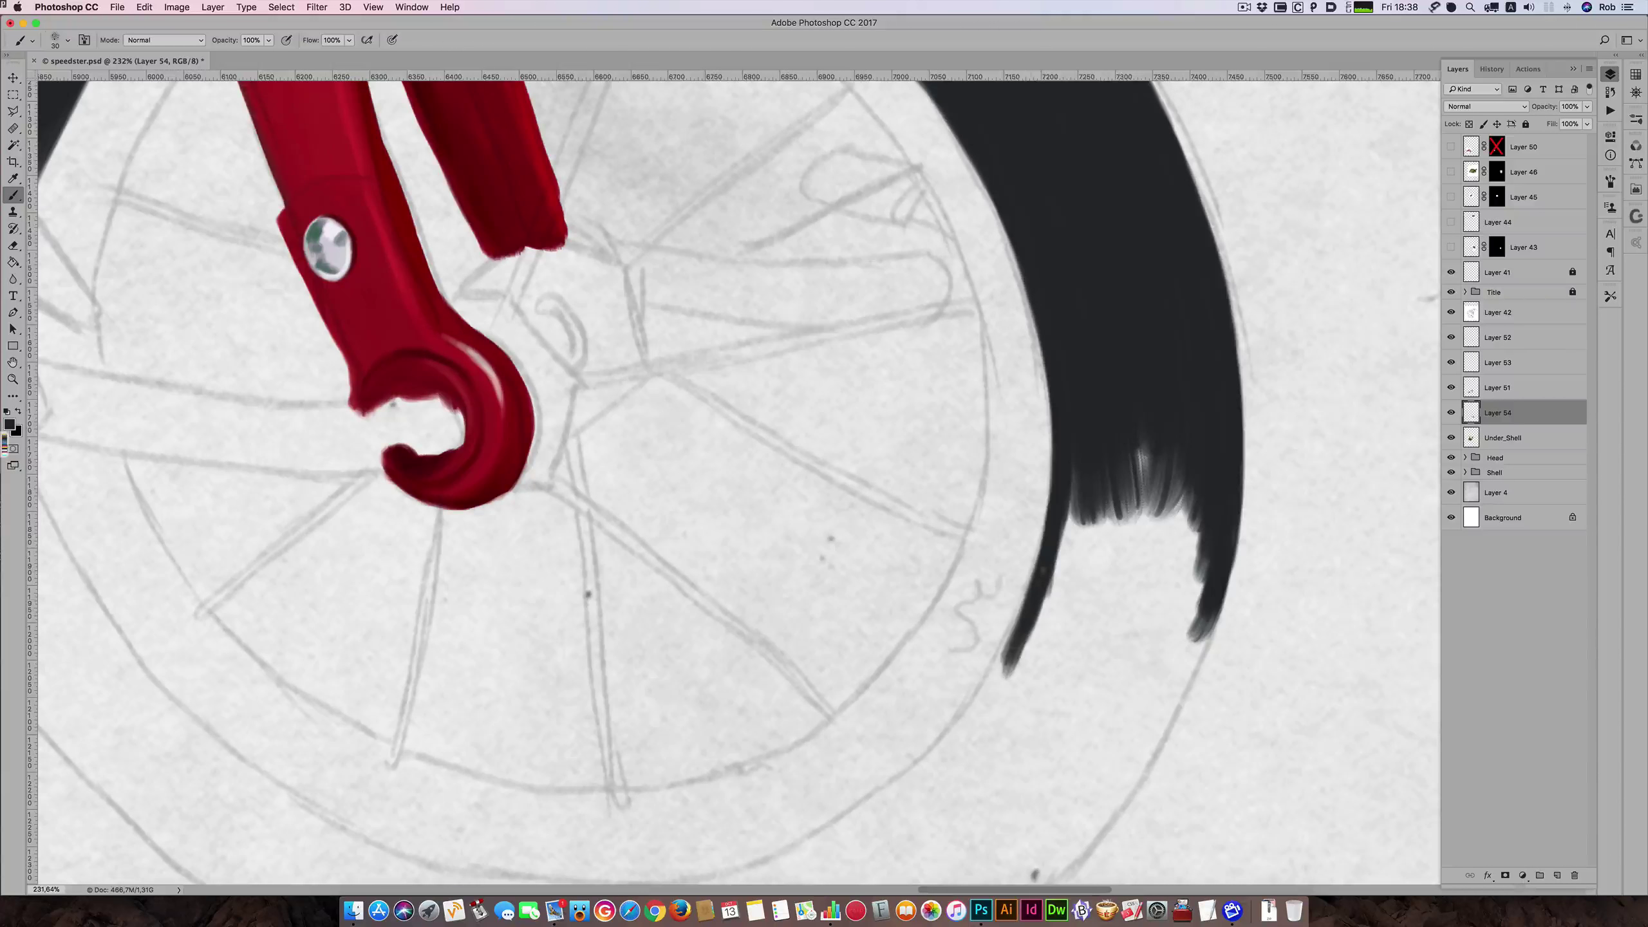
drag(1028, 594, 979, 700)
drag(1008, 645, 964, 725)
mouse_move(1032, 596)
mouse_down()
mouse_move(965, 731)
mouse_move(1042, 614)
mouse_up()
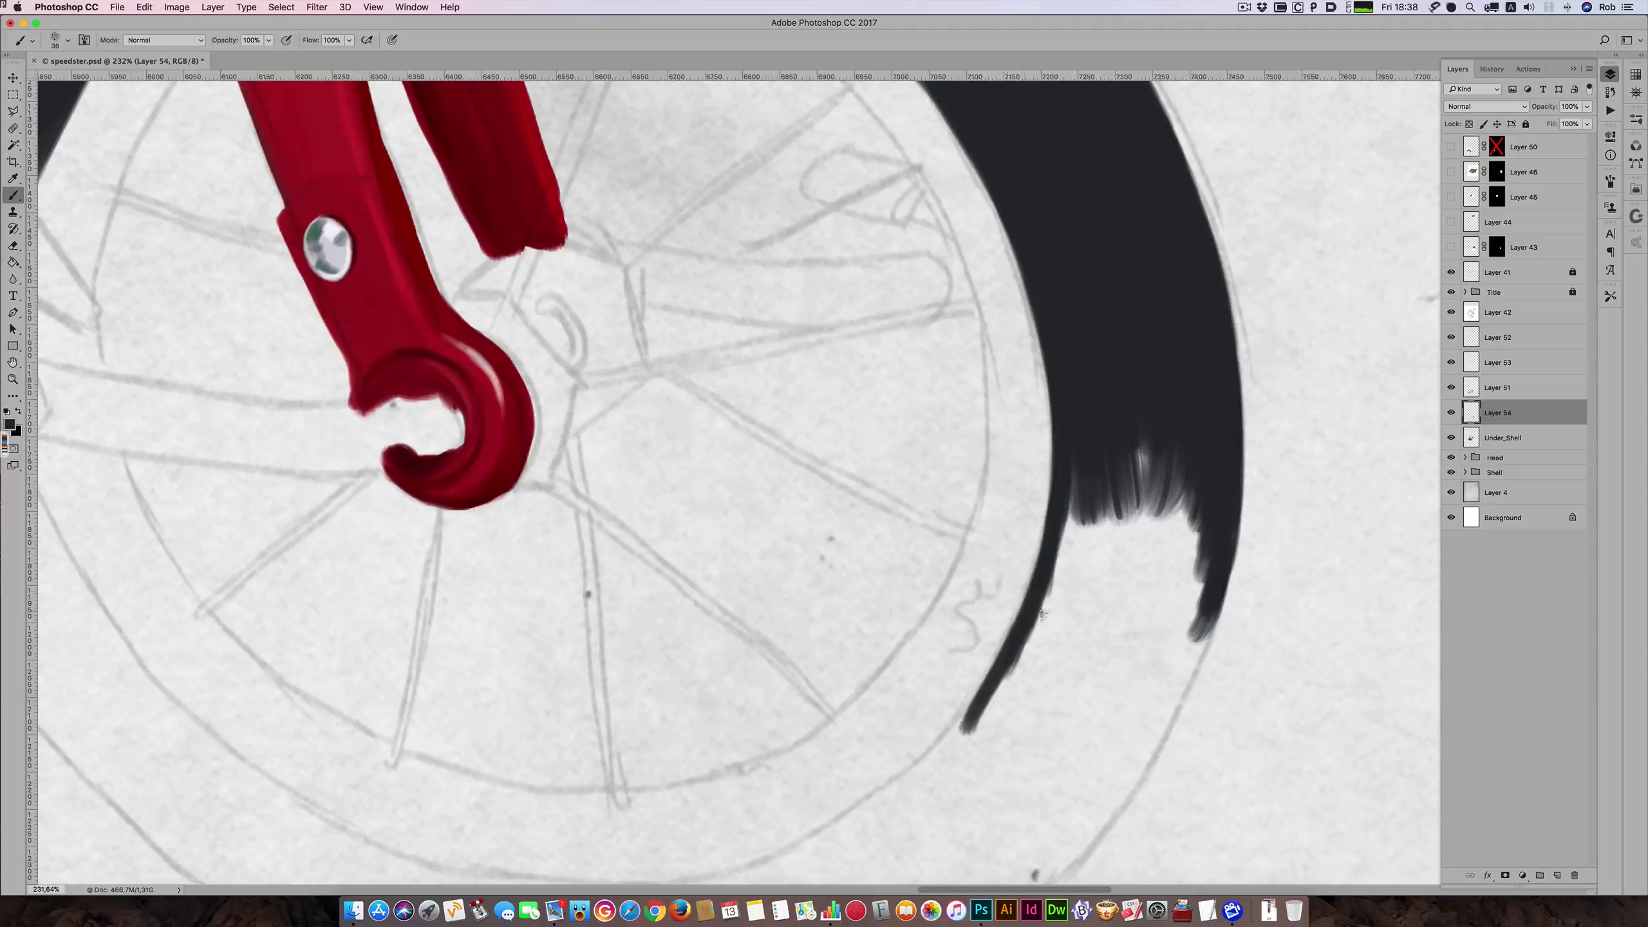
- Thicken the new inner-edge stroke outward with broad near-black strokes across the tyre's lower front section
key(bracketright)
key(bracketright)
drag(1080, 493, 1023, 675)
drag(1078, 534, 983, 733)
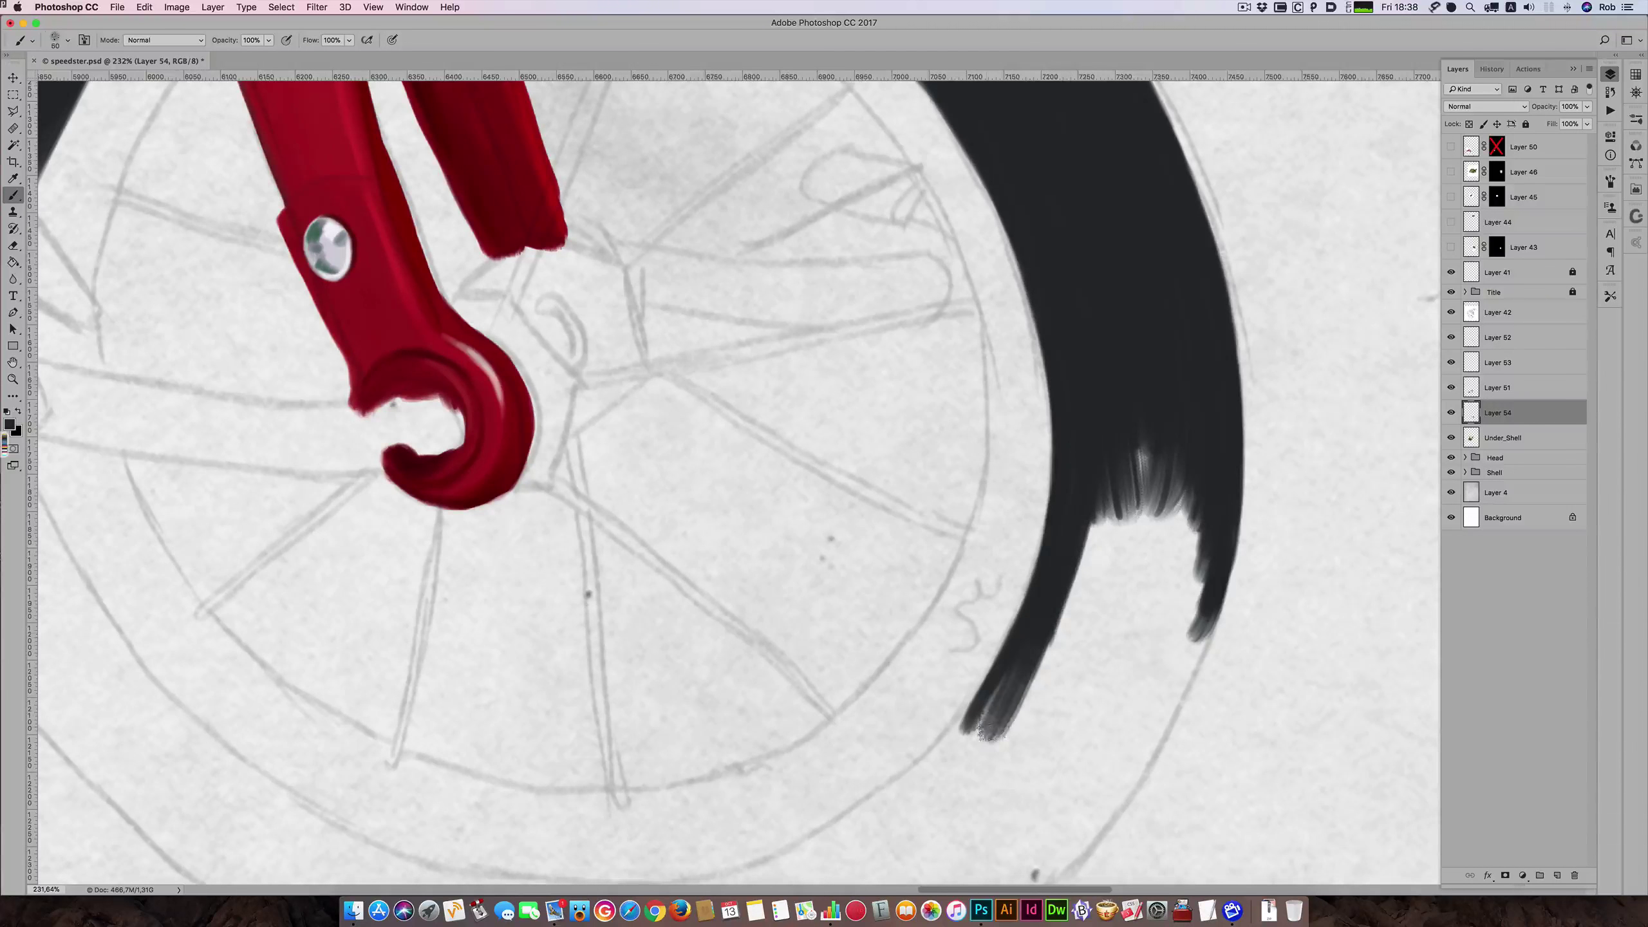
drag(1057, 620, 990, 733)
drag(1082, 571, 1067, 617)
key(bracketleft)
key(bracketleft)
mouse_move(986, 733)
mouse_down()
mouse_move(1096, 546)
mouse_move(987, 766)
mouse_move(1142, 448)
mouse_move(1015, 786)
mouse_up()
drag(1138, 469, 1058, 670)
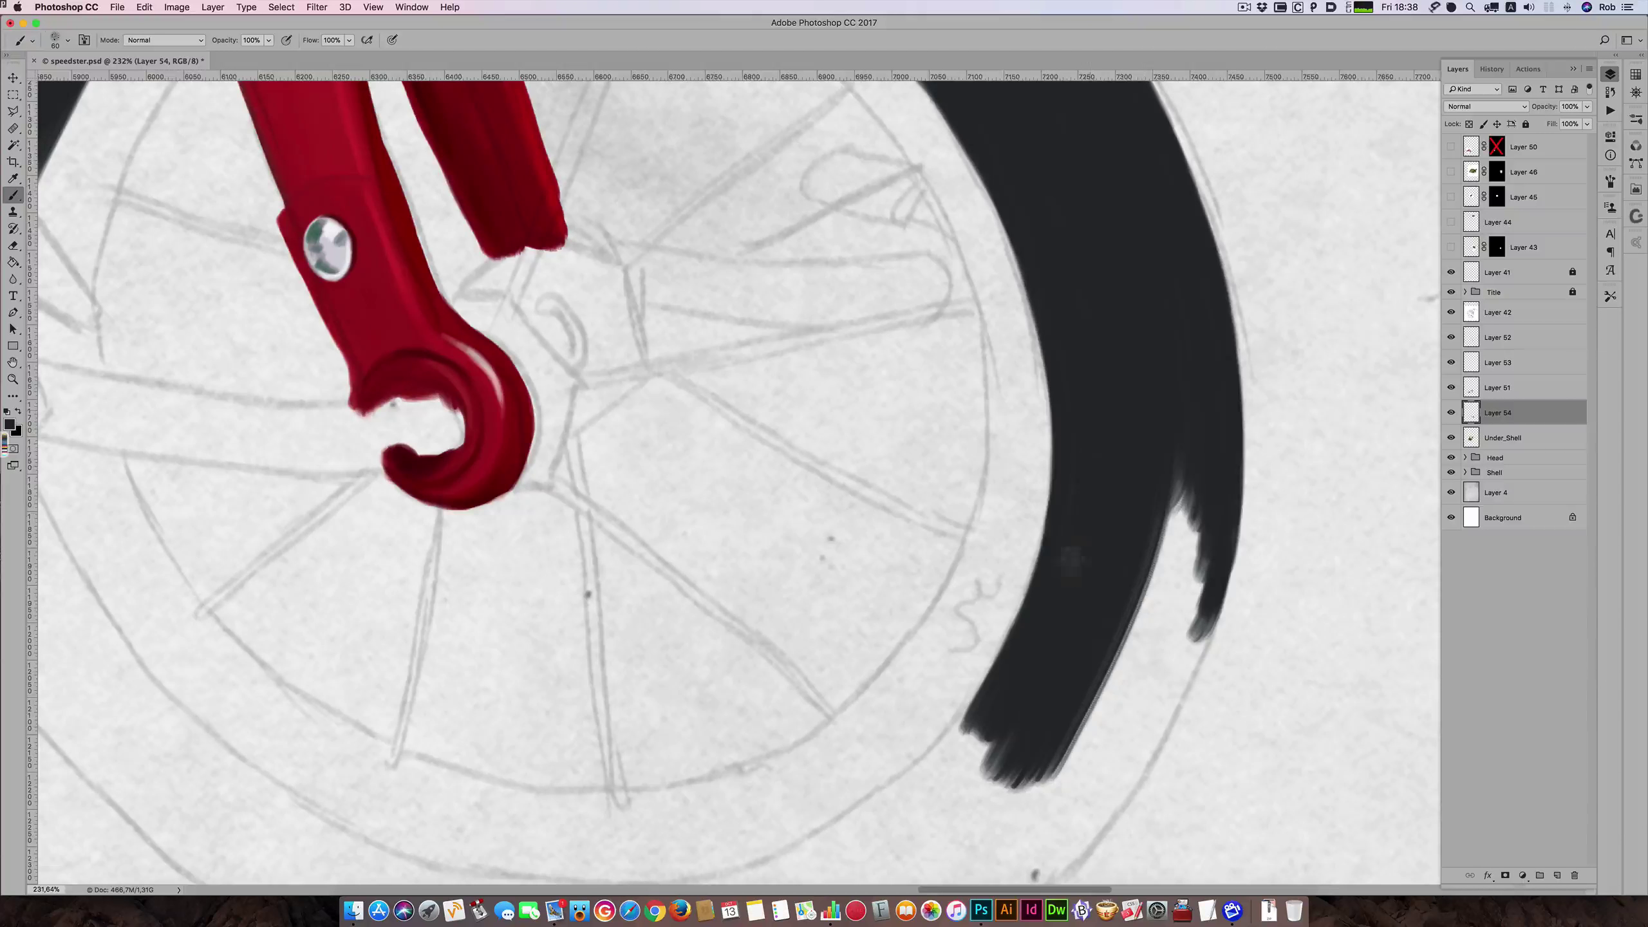
- Fill the lower front section out to the tyre's outer edge with near-black strokes following the sketch
mouse_move(1179, 438)
mouse_down()
mouse_move(1119, 682)
mouse_move(1204, 569)
mouse_move(1167, 681)
mouse_up()
key(bracketleft)
drag(1210, 551, 1173, 675)
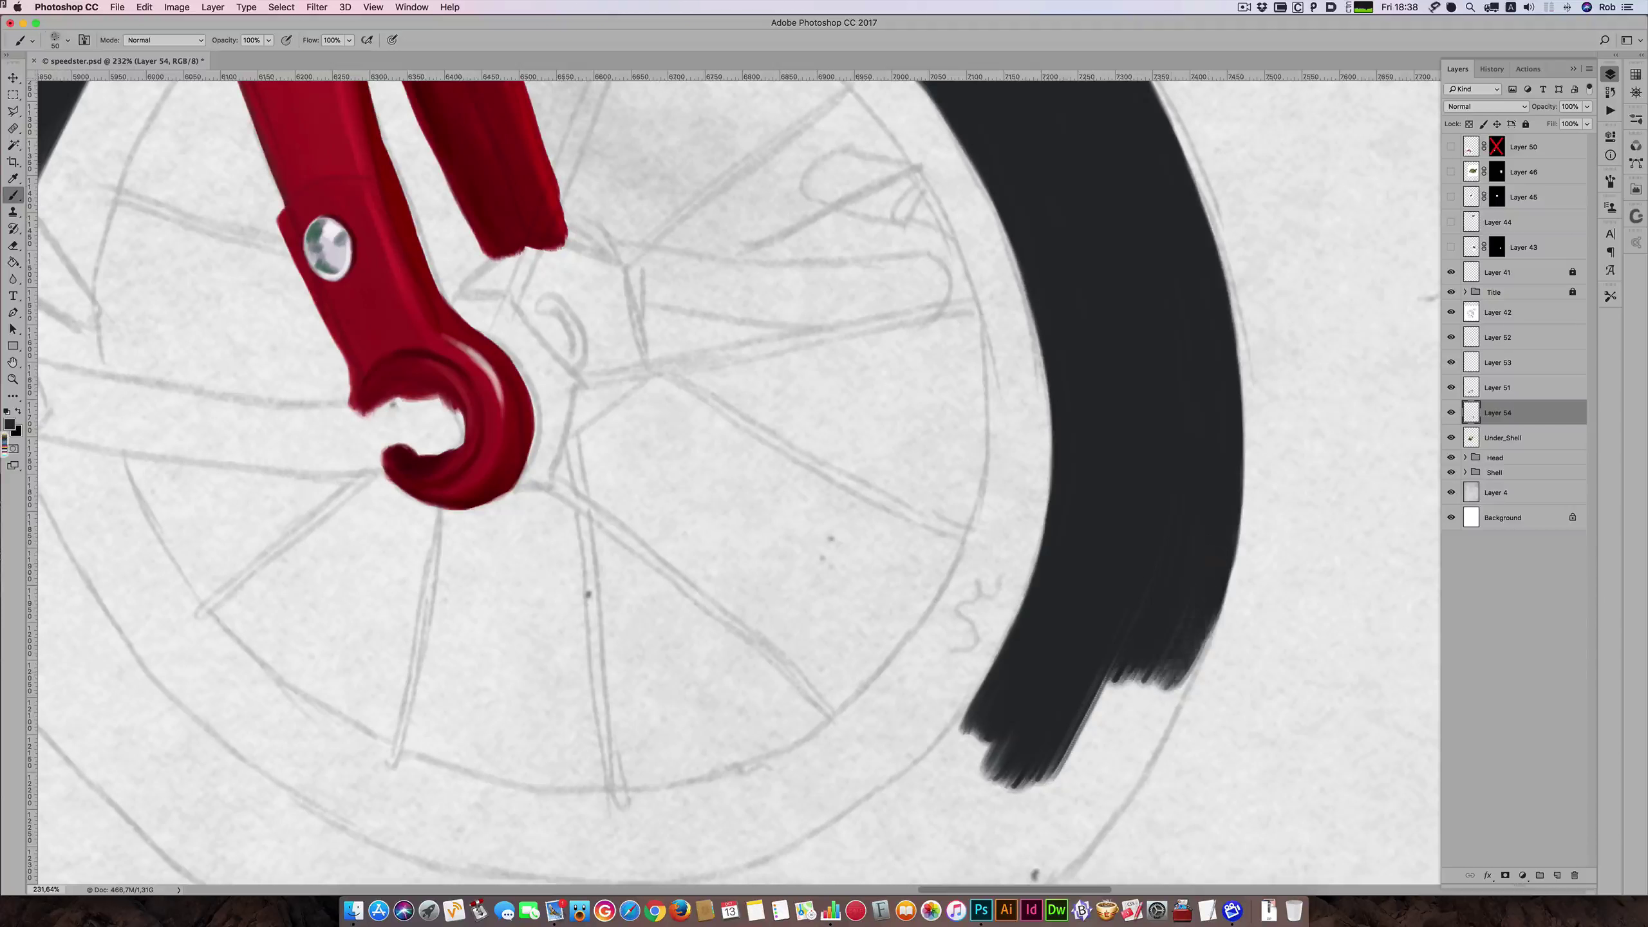
mouse_move(1201, 583)
mouse_down()
mouse_move(1185, 660)
mouse_move(1208, 590)
mouse_move(1183, 633)
mouse_move(1198, 528)
mouse_move(1136, 603)
mouse_move(1126, 639)
mouse_move(1169, 619)
mouse_move(1171, 640)
mouse_move(1142, 717)
mouse_move(1207, 620)
mouse_move(1162, 723)
mouse_up()
key(bracketright)
key(bracketright)
key(bracketleft)
key(bracketleft)
key(bracketleft)
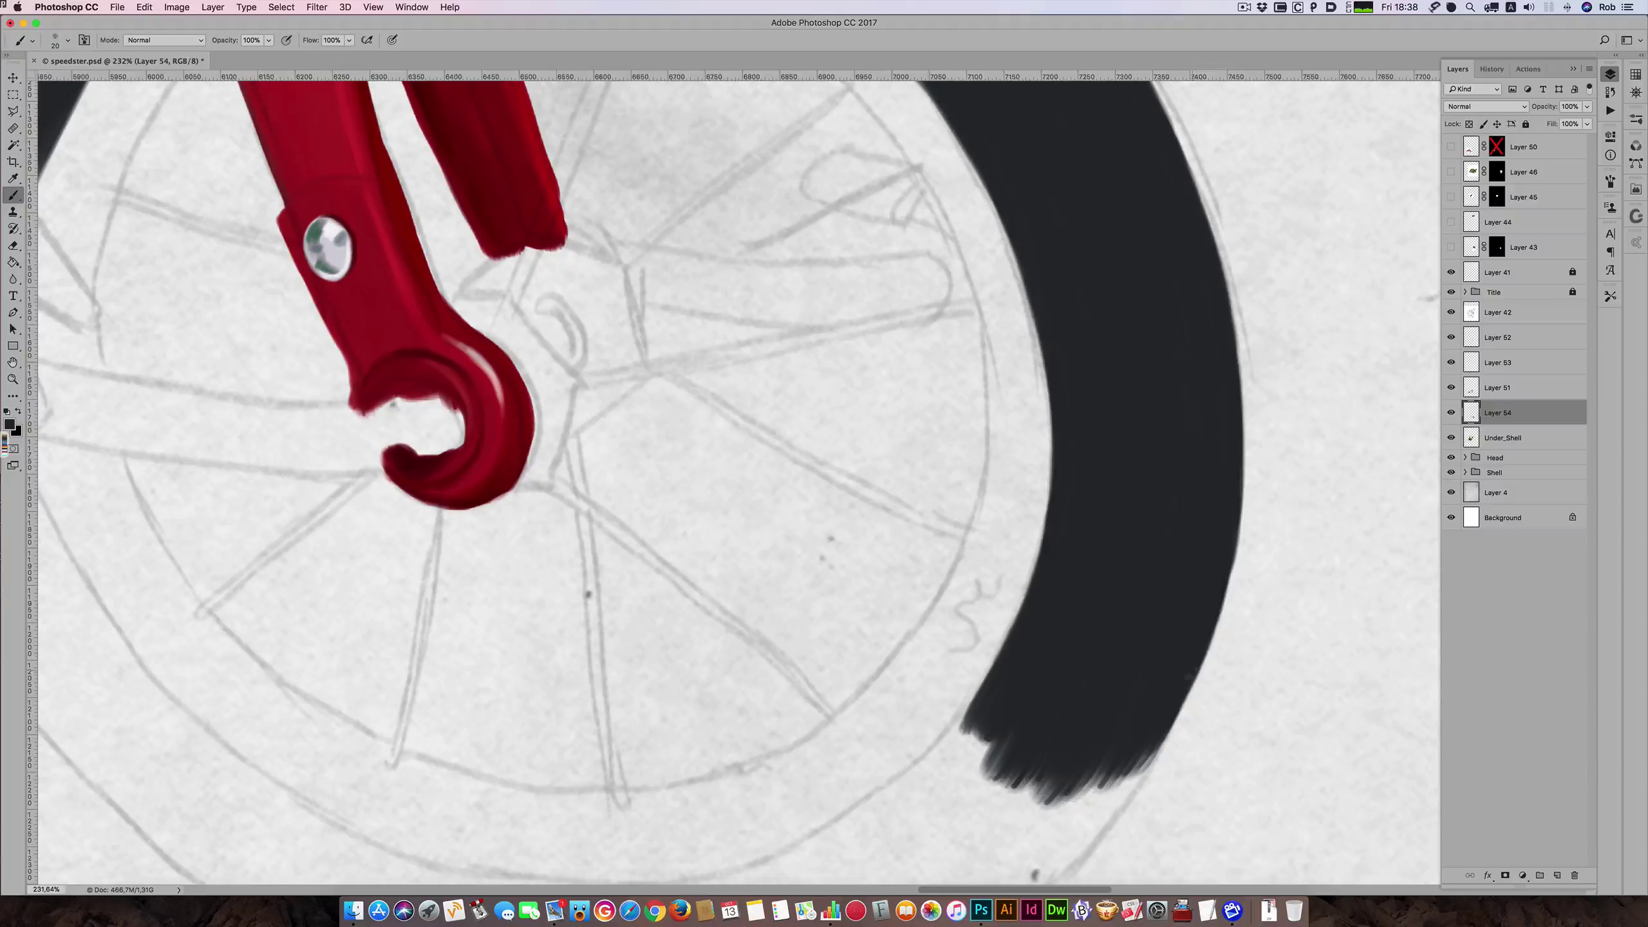
- Continue both the outer and inner edges of the tyre below the fill with narrow near-black strokes
drag(1175, 699, 1101, 823)
key(bracketright)
key(bracketright)
drag(1136, 761, 1085, 830)
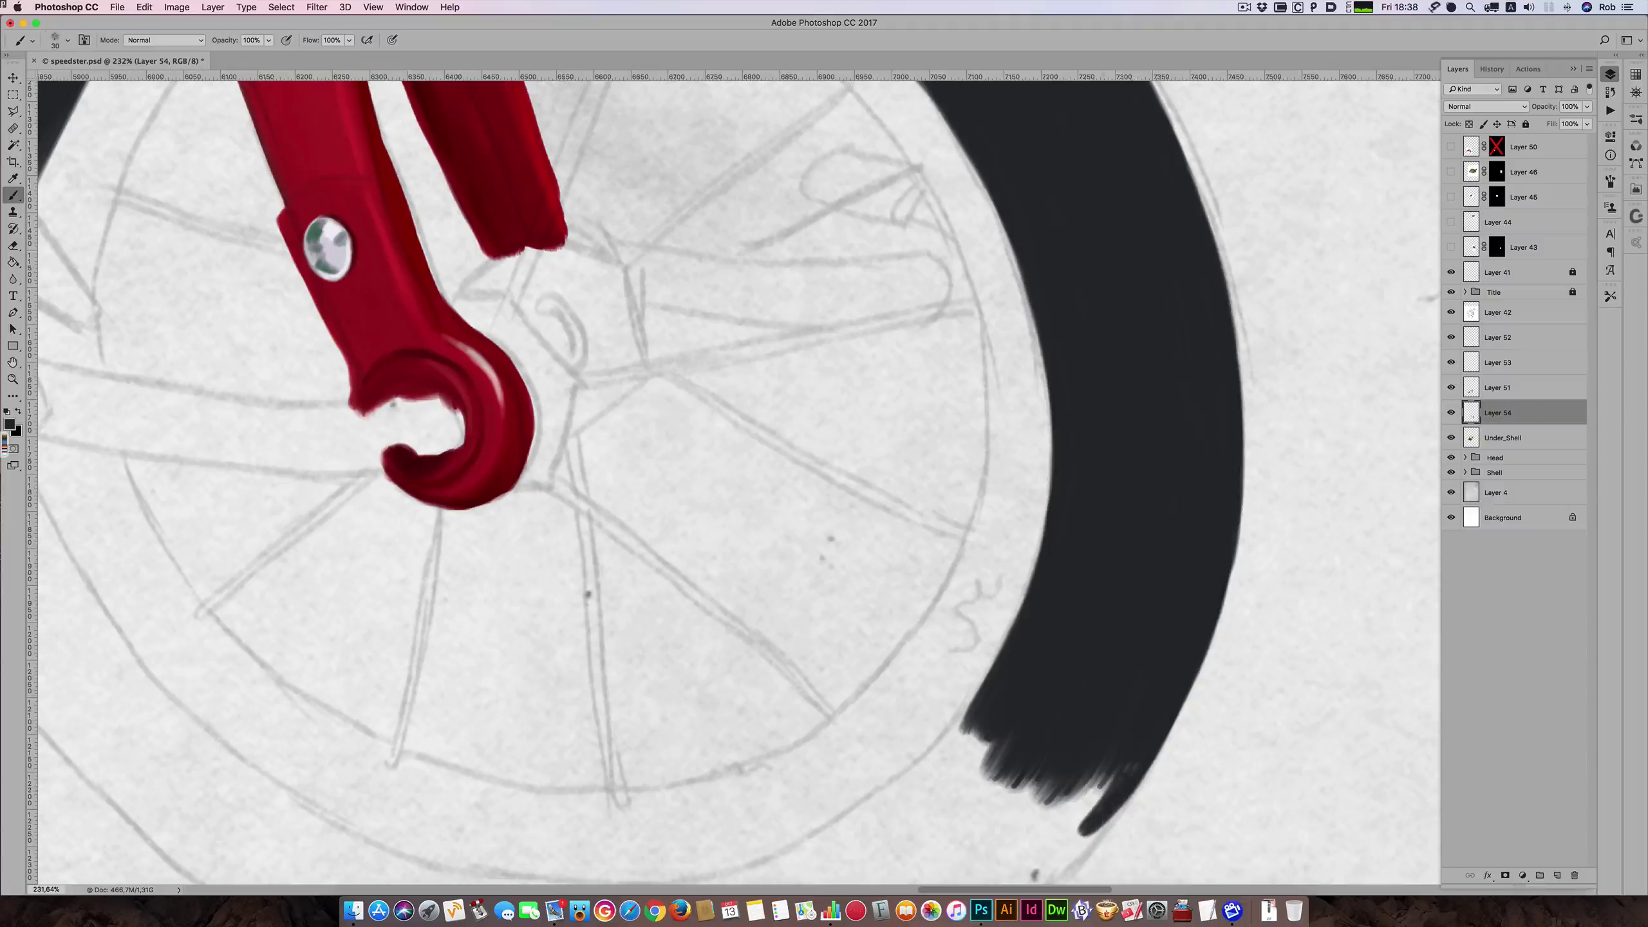
drag(1141, 760, 1100, 829)
drag(993, 687, 957, 750)
drag(999, 680, 934, 766)
drag(990, 694, 903, 803)
drag(953, 753, 873, 823)
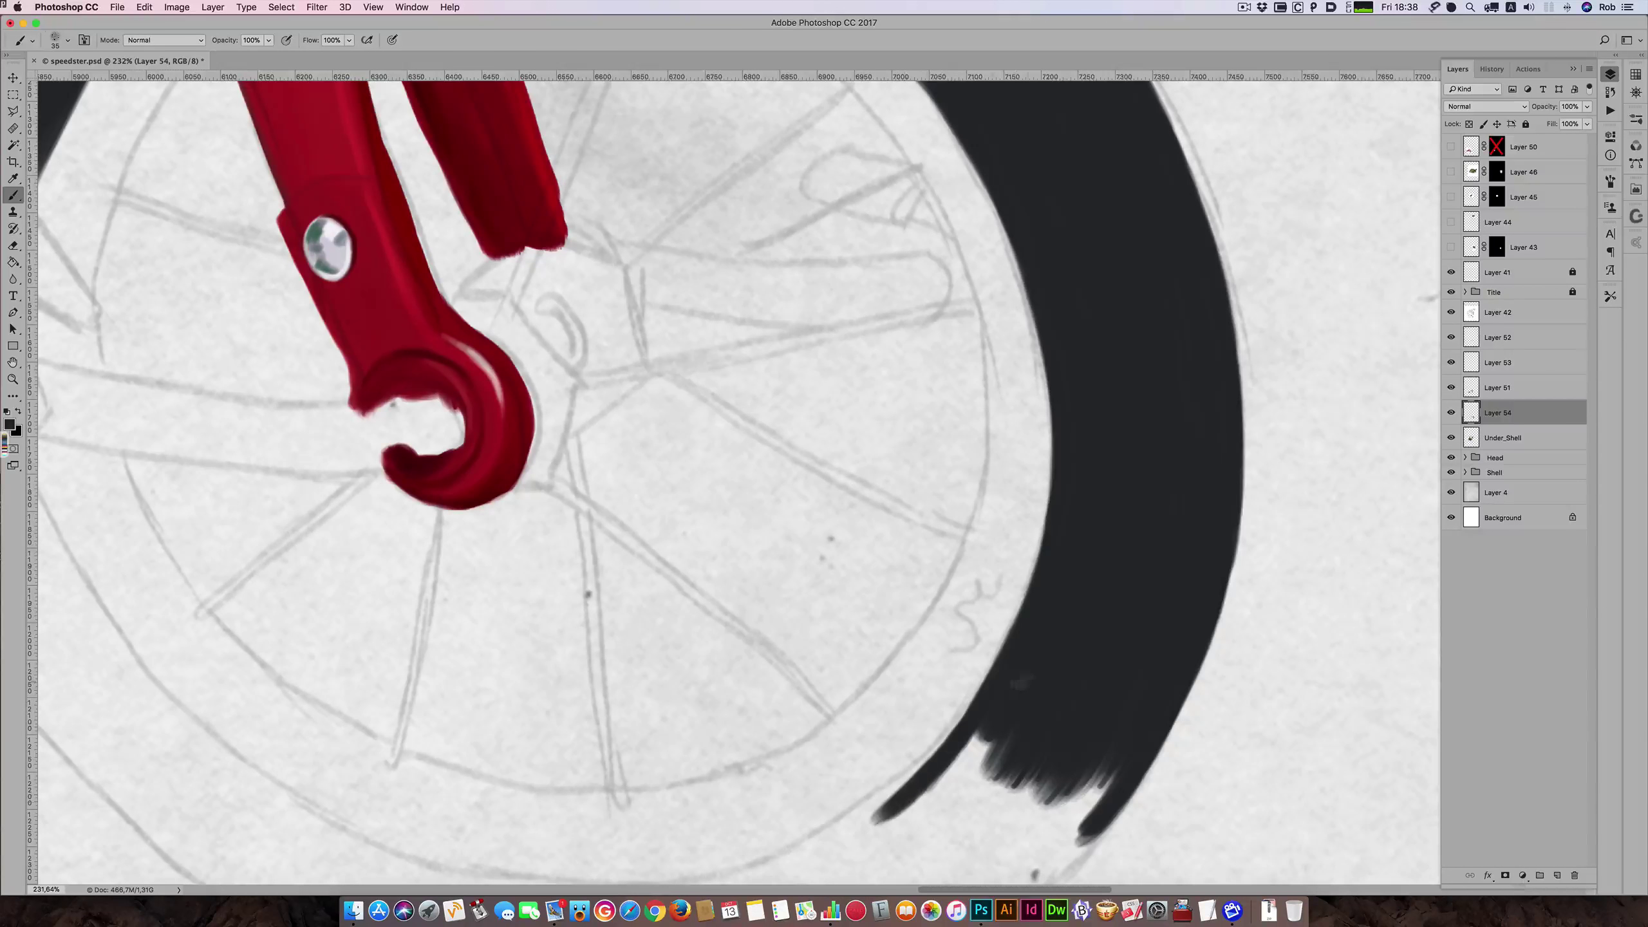
- Paint the tyre's inner edge in near-black along the sketched line to the bottom of the wheel
drag(1021, 663, 1096, 478)
key([)
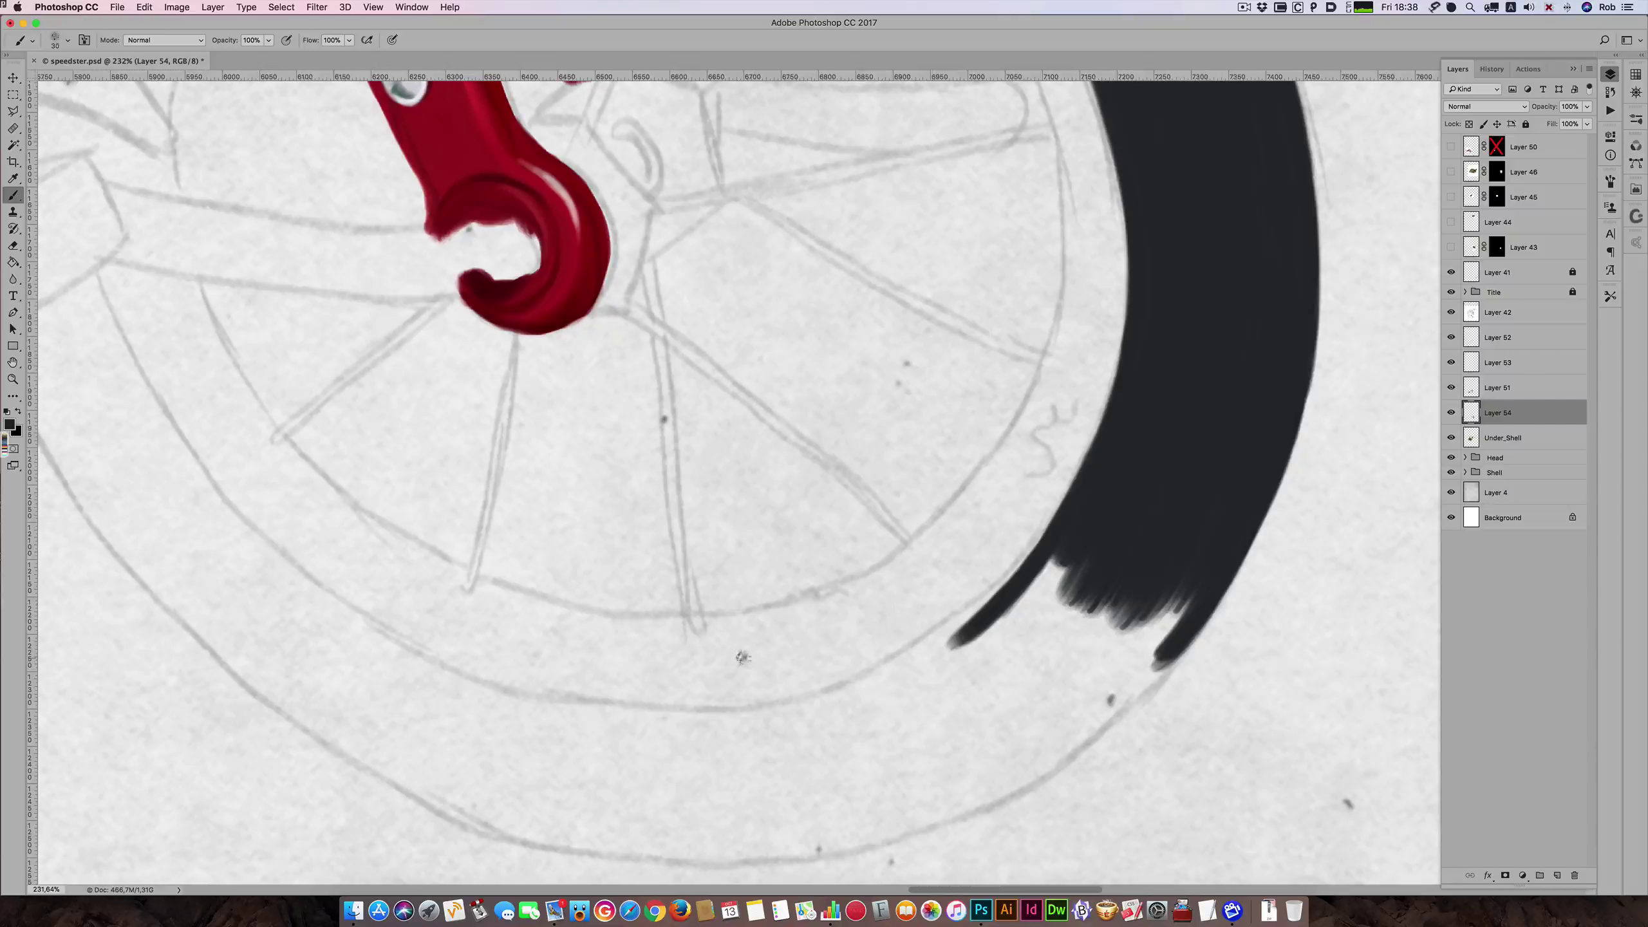
mouse_move(544, 700)
mouse_down()
mouse_move(757, 713)
mouse_move(912, 667)
mouse_up()
drag(1022, 583, 942, 651)
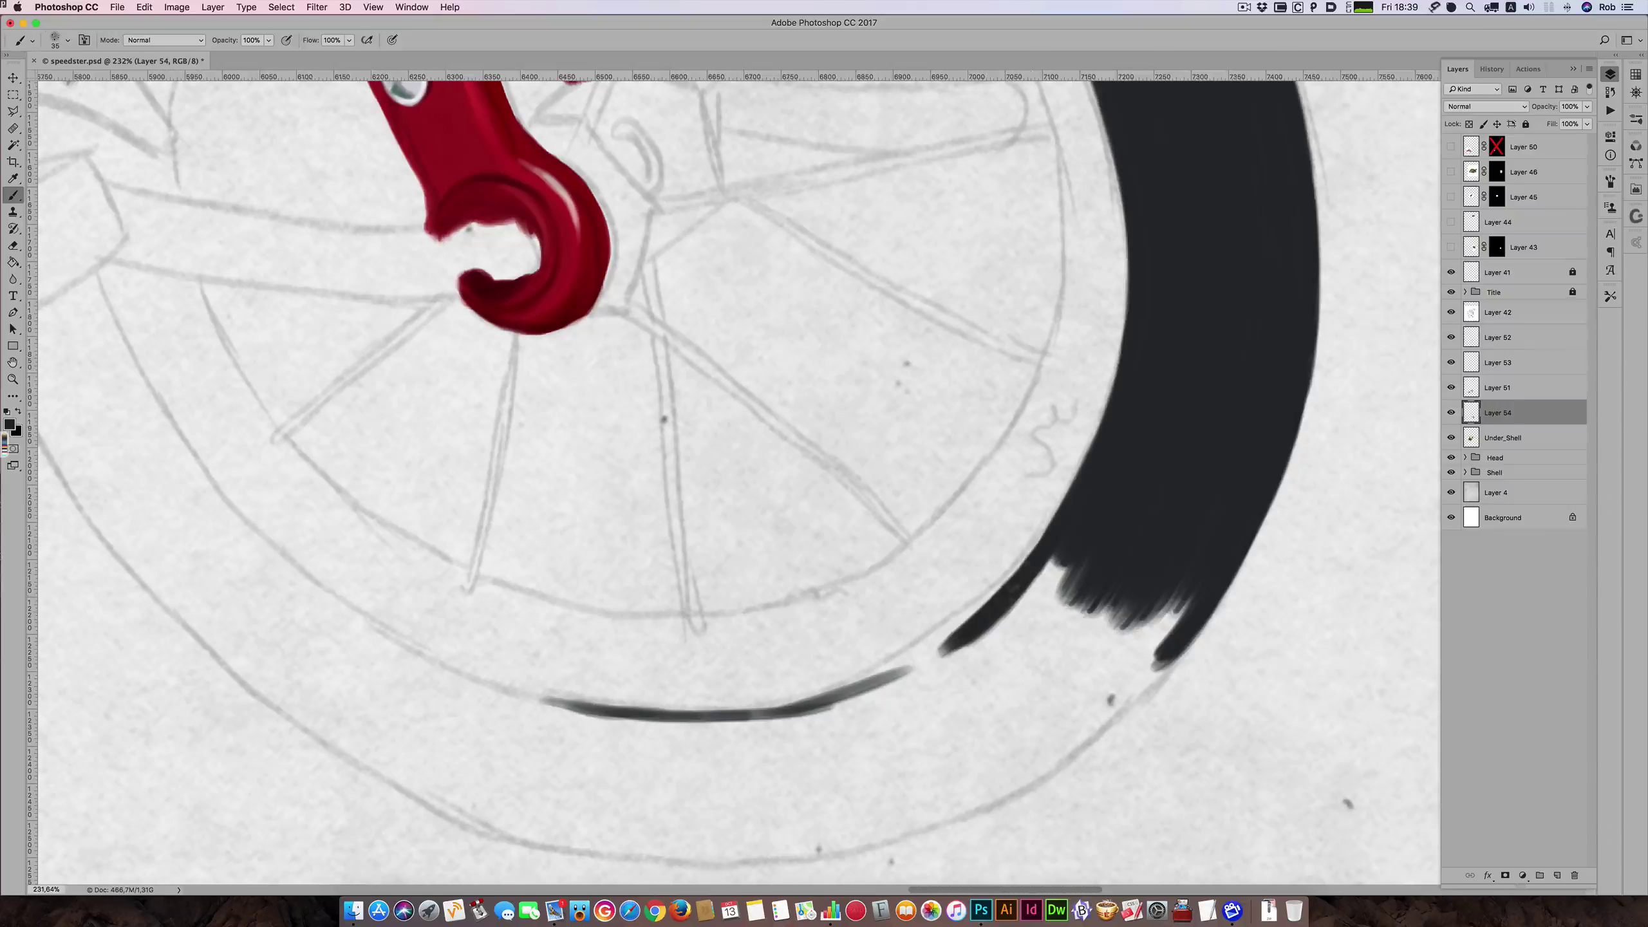
drag(1005, 591, 904, 671)
drag(972, 616, 836, 706)
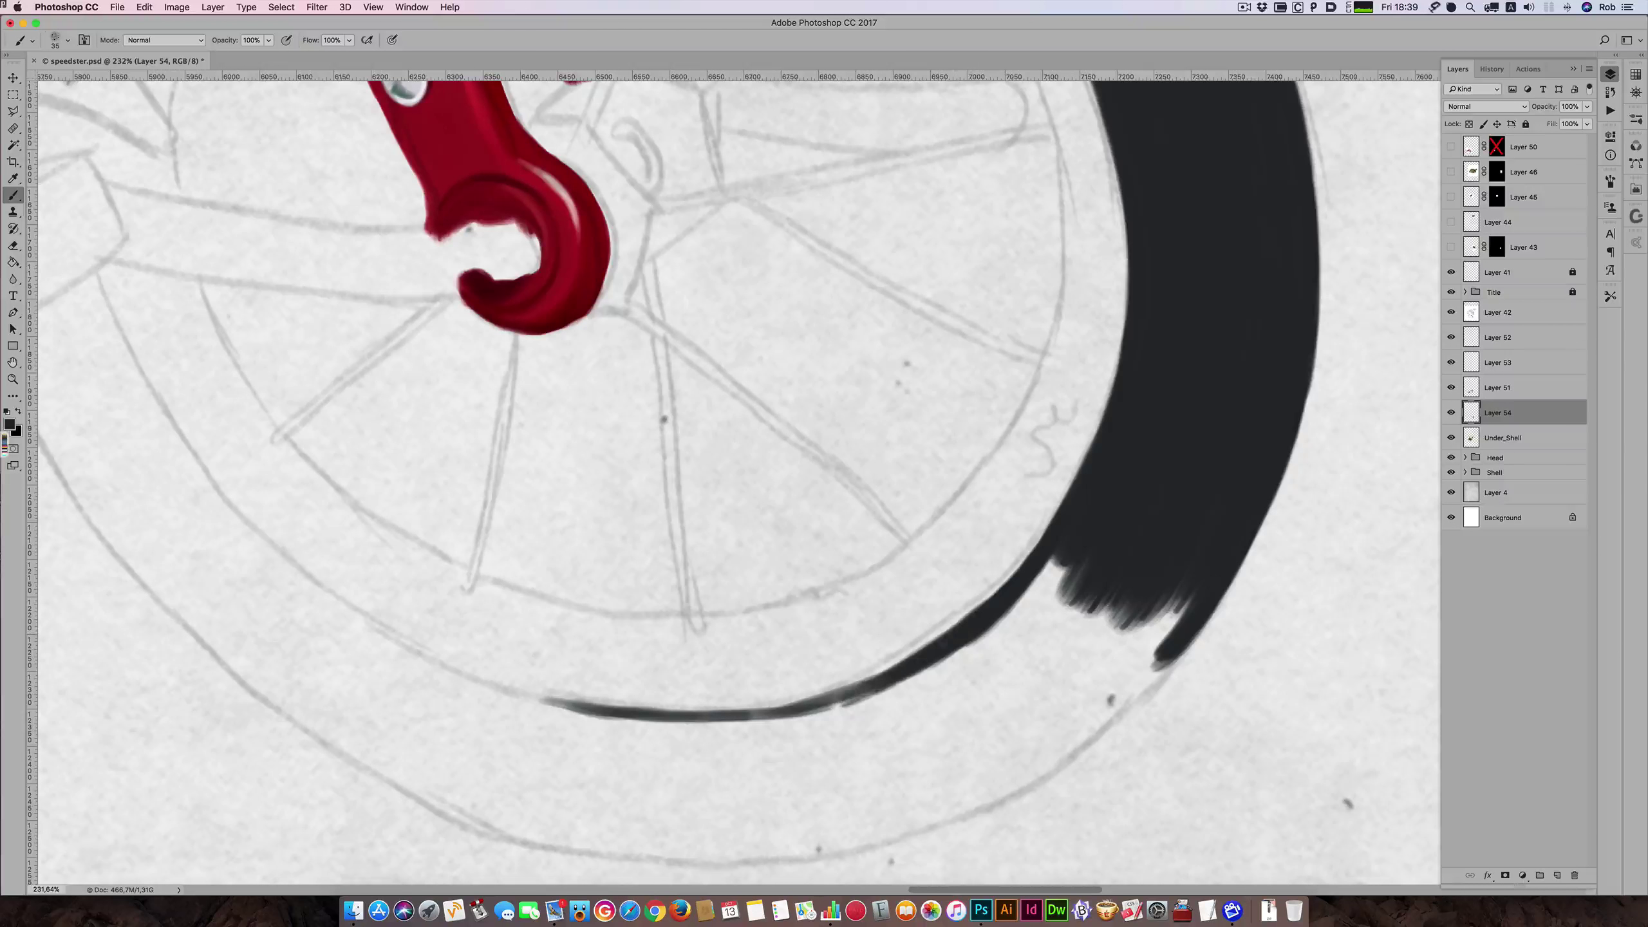
mouse_move(900, 664)
mouse_down()
mouse_move(825, 714)
mouse_move(718, 727)
mouse_up()
drag(862, 708, 719, 725)
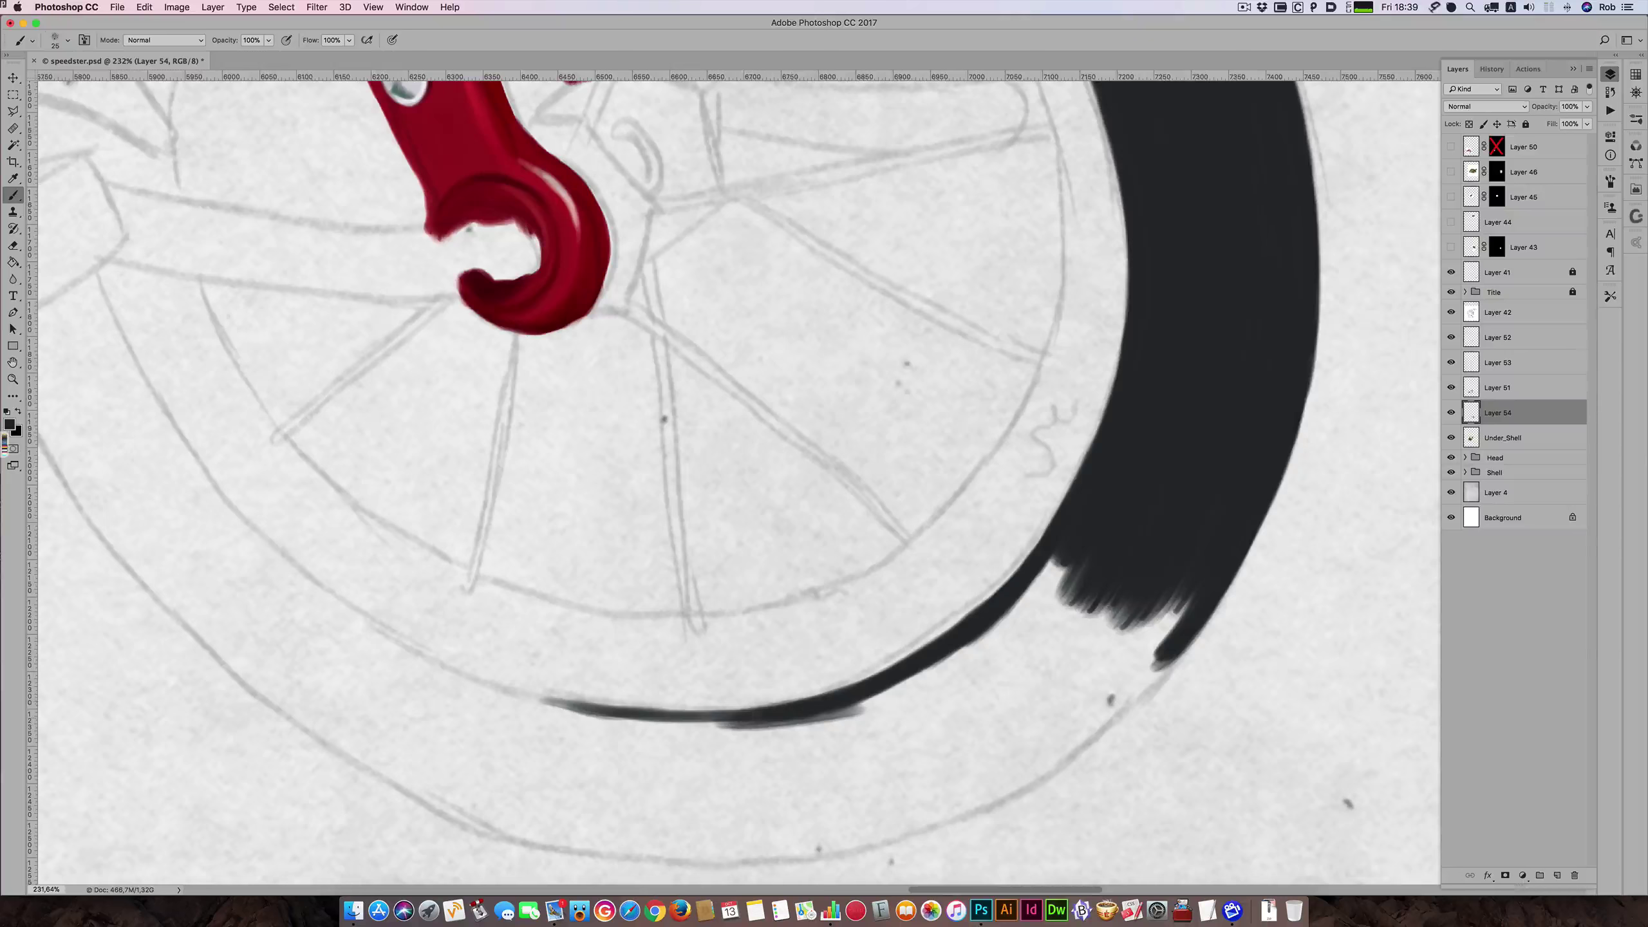
- Thicken the tyre's lower inner edge with larger near-black strokes blending down from the filled front section
drag(960, 654, 898, 683)
drag(1054, 596, 954, 657)
key(])
key(])
key(])
drag(1070, 562, 977, 659)
drag(1085, 534, 934, 682)
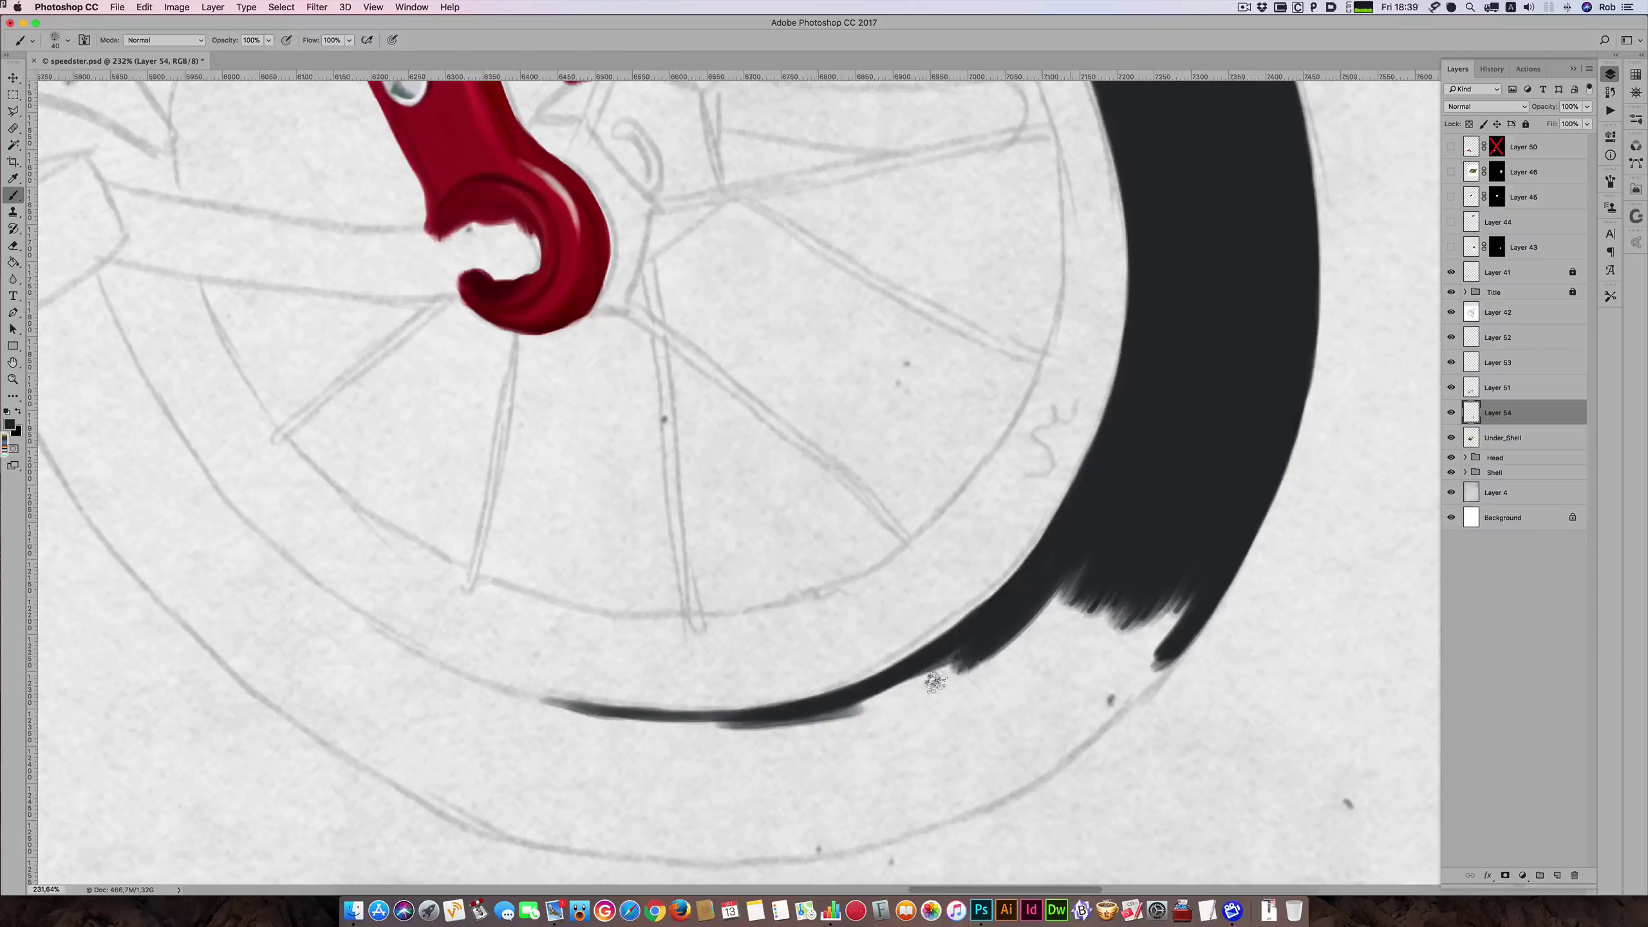
drag(1040, 568, 875, 704)
drag(988, 628, 780, 732)
mouse_move(784, 730)
mouse_down()
mouse_move(1058, 607)
mouse_move(907, 693)
mouse_up()
key(])
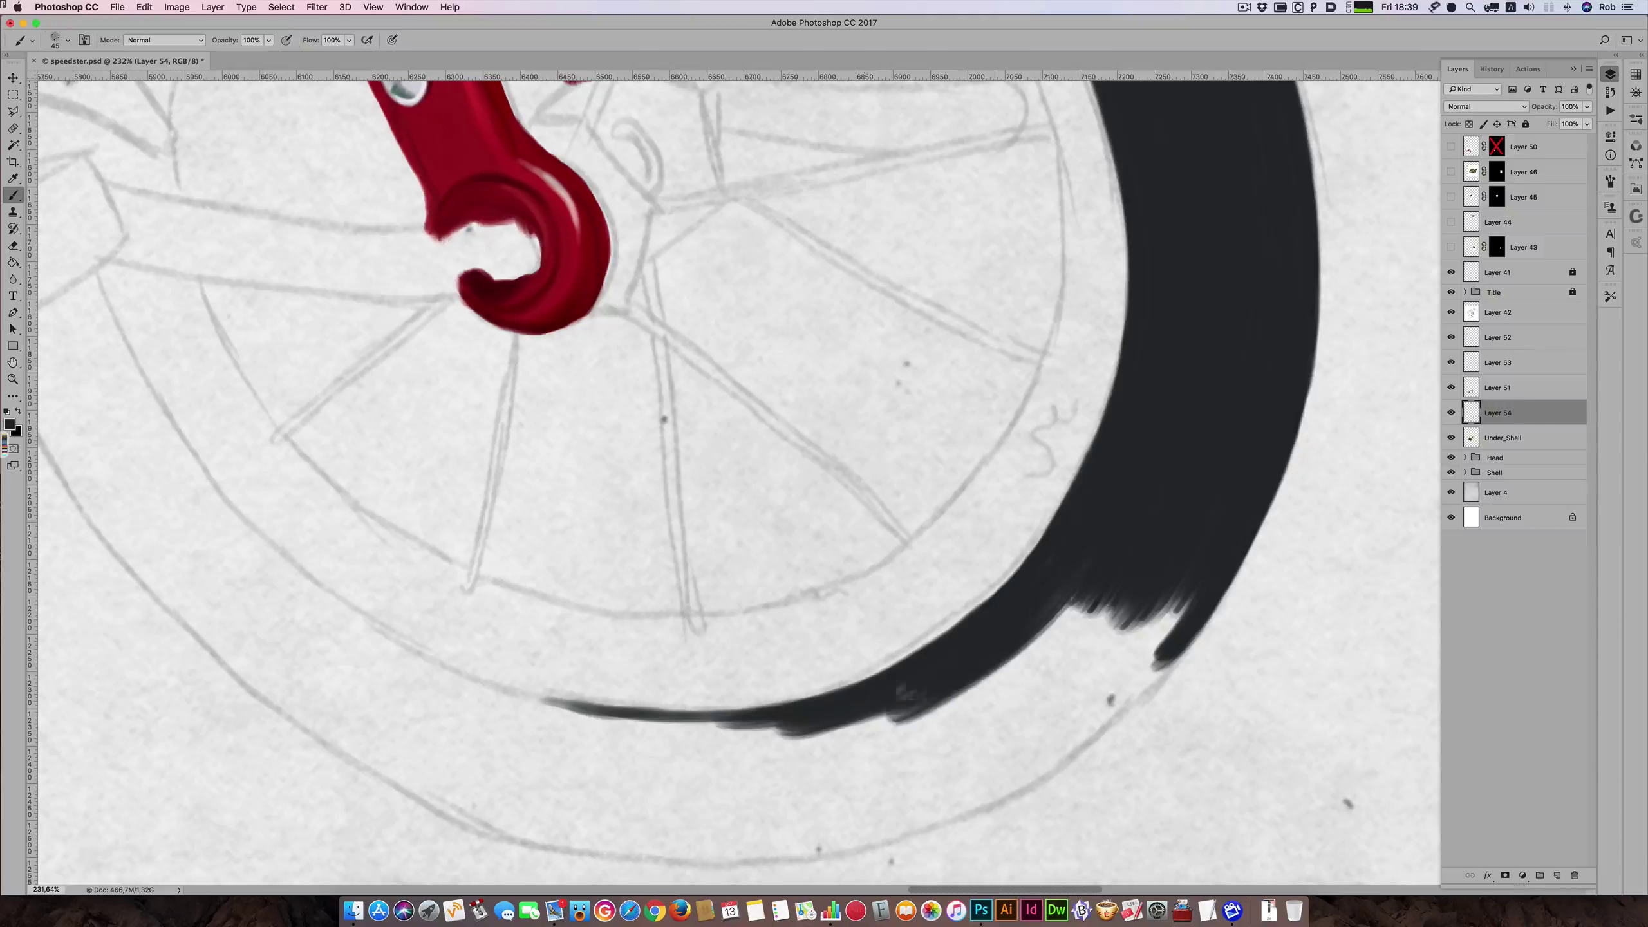
- Fill the lower front section of the tyre with larger near-black strokes from the inner band out towards the outer edge
drag(1106, 556, 821, 746)
key(])
mouse_move(1117, 572)
mouse_down()
mouse_move(934, 719)
mouse_move(873, 744)
mouse_up()
mouse_move(1156, 552)
mouse_down()
mouse_move(973, 730)
mouse_move(939, 742)
mouse_up()
mouse_move(1144, 582)
mouse_down()
mouse_move(1103, 650)
mouse_move(1008, 715)
mouse_up()
key(])
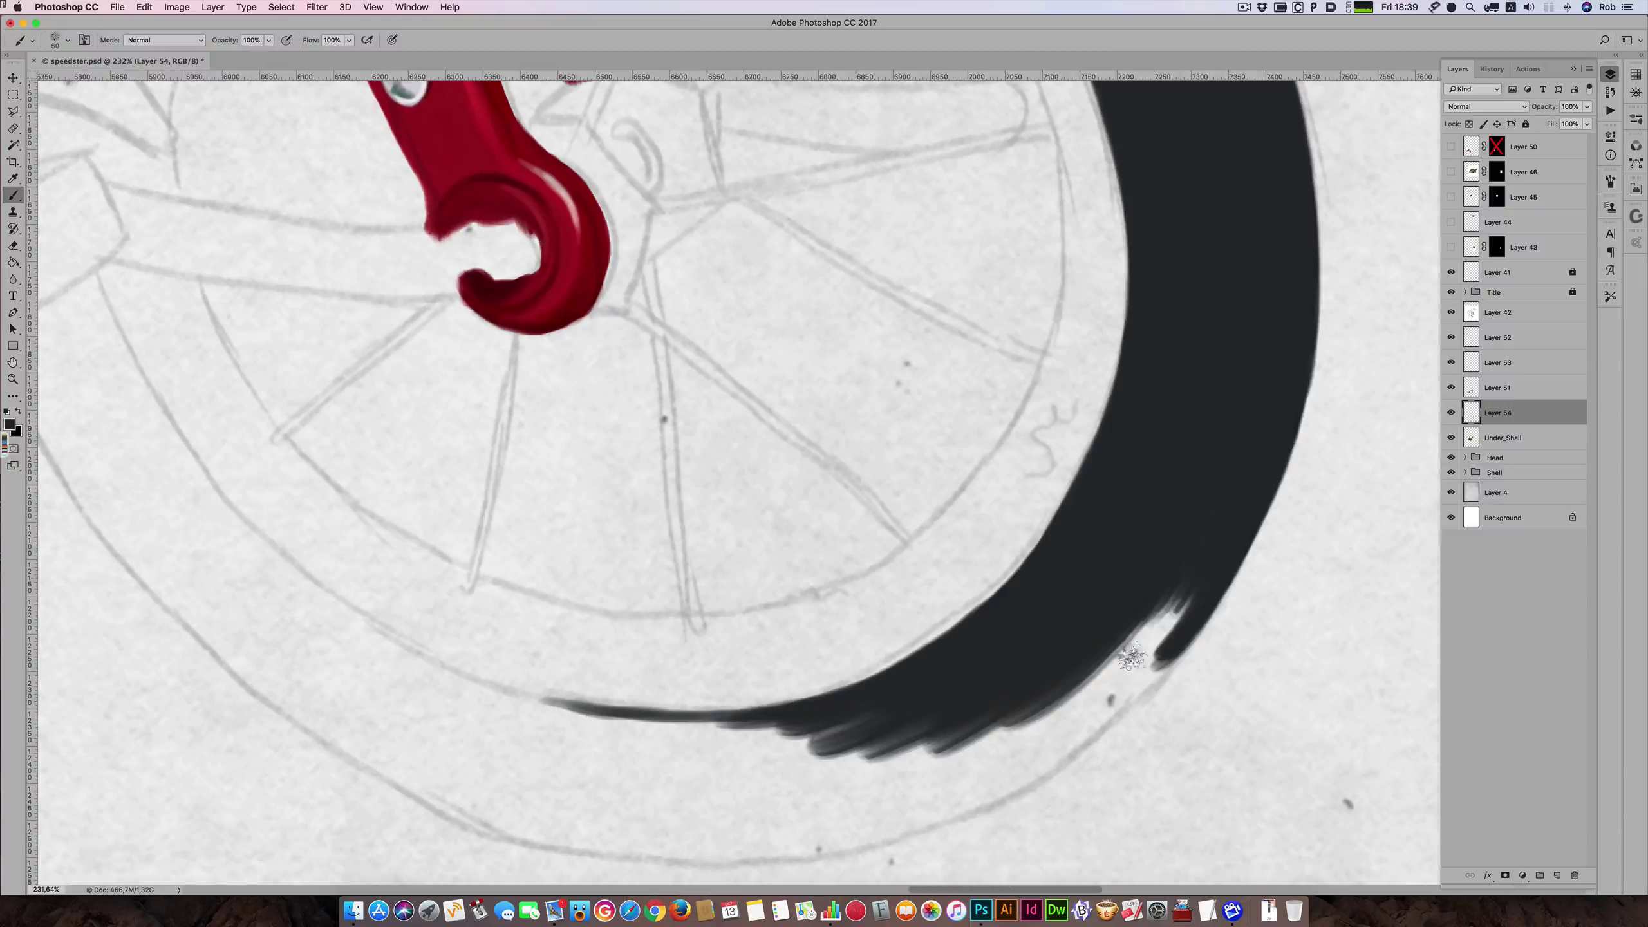
drag(1133, 658, 1102, 685)
drag(1207, 563, 1085, 690)
drag(1185, 569, 1055, 706)
drag(1179, 572, 1077, 693)
- Extend the tyre's lower front outer edge along the sketched line with smaller near-black strokes
key([)
key([)
key([)
key([)
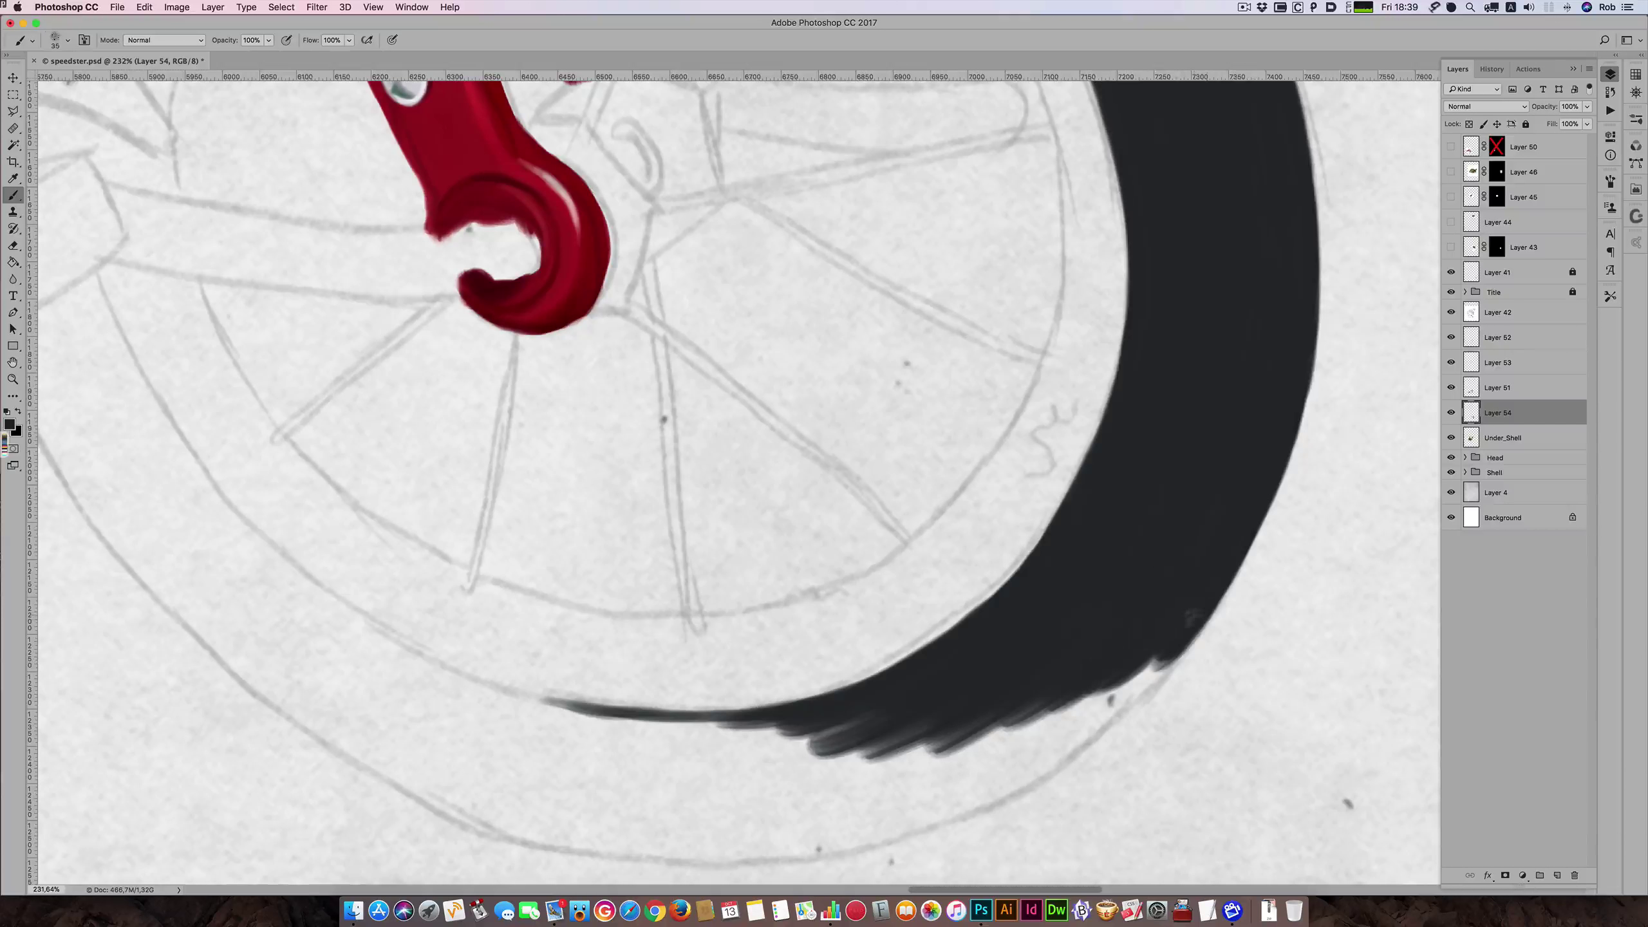
drag(1191, 617, 1105, 704)
drag(1185, 633, 1096, 725)
drag(1151, 665, 1063, 757)
key([)
drag(1162, 653, 1056, 752)
- Broaden the lower front fill inward from the outer edge with larger near-black strokes
key(])
drag(1157, 641, 1026, 765)
key(])
drag(1130, 667, 1015, 757)
mouse_move(1075, 706)
mouse_down()
mouse_move(999, 757)
mouse_move(931, 757)
mouse_up()
key(])
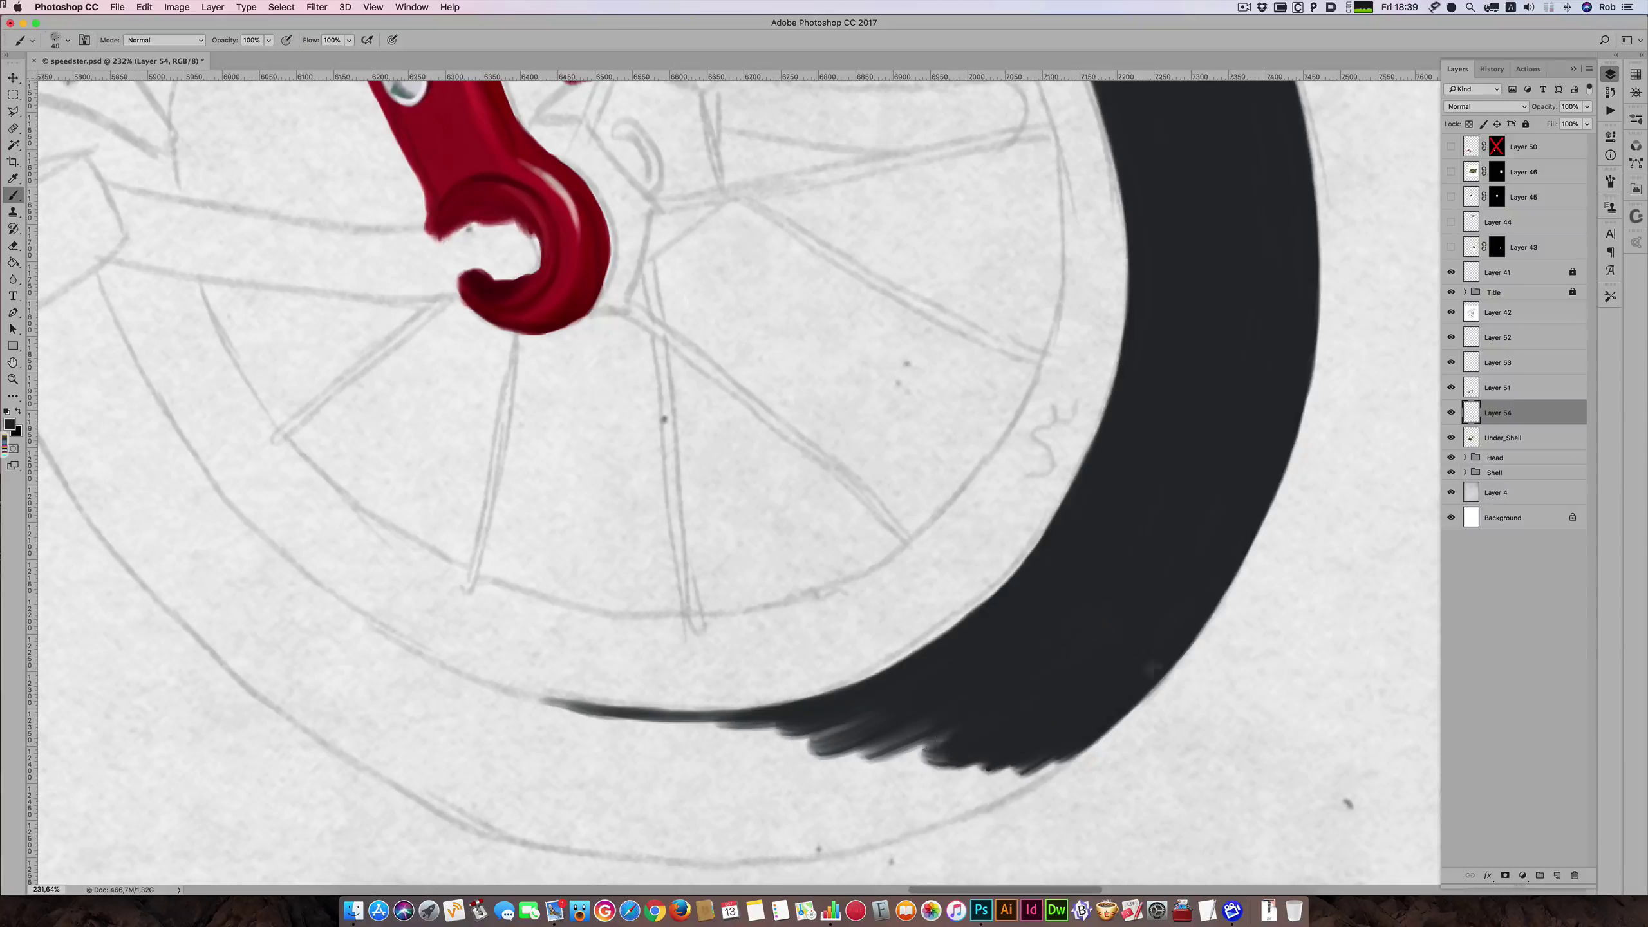
- Paint a narrow near-black line along the tyre's outer edge at the wheel's bottom, joining it to the filled front section
scroll(1153, 670, down, 5)
scroll(1154, 670, left, 3)
key(bracketleft)
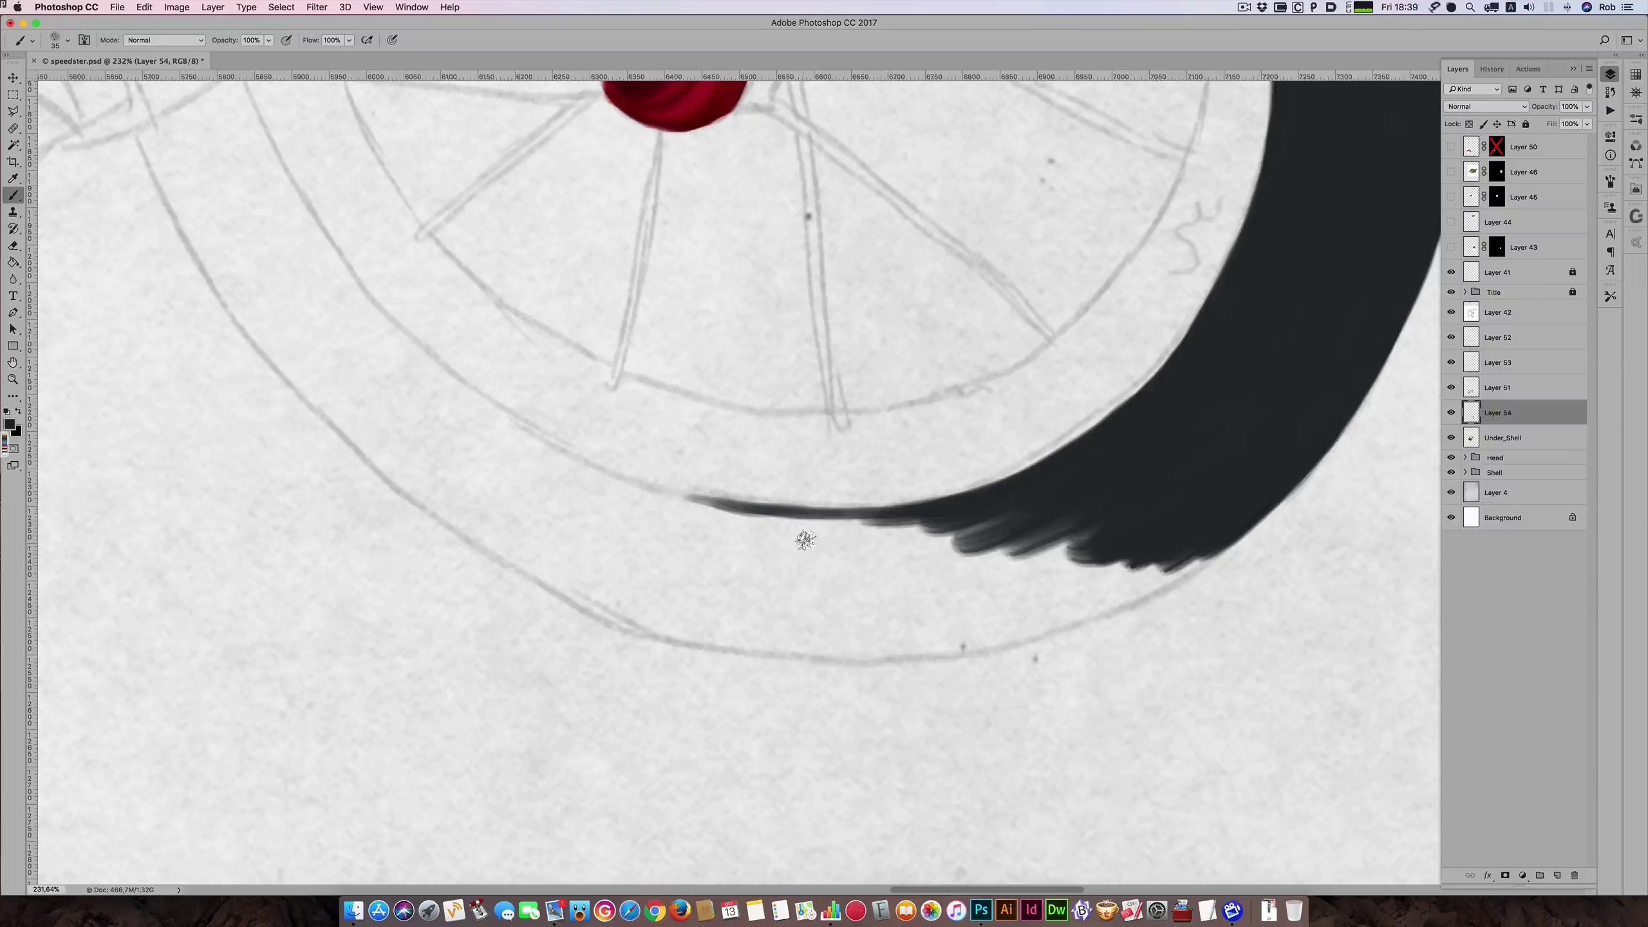
mouse_move(721, 638)
mouse_down()
mouse_move(668, 628)
mouse_move(759, 639)
mouse_up()
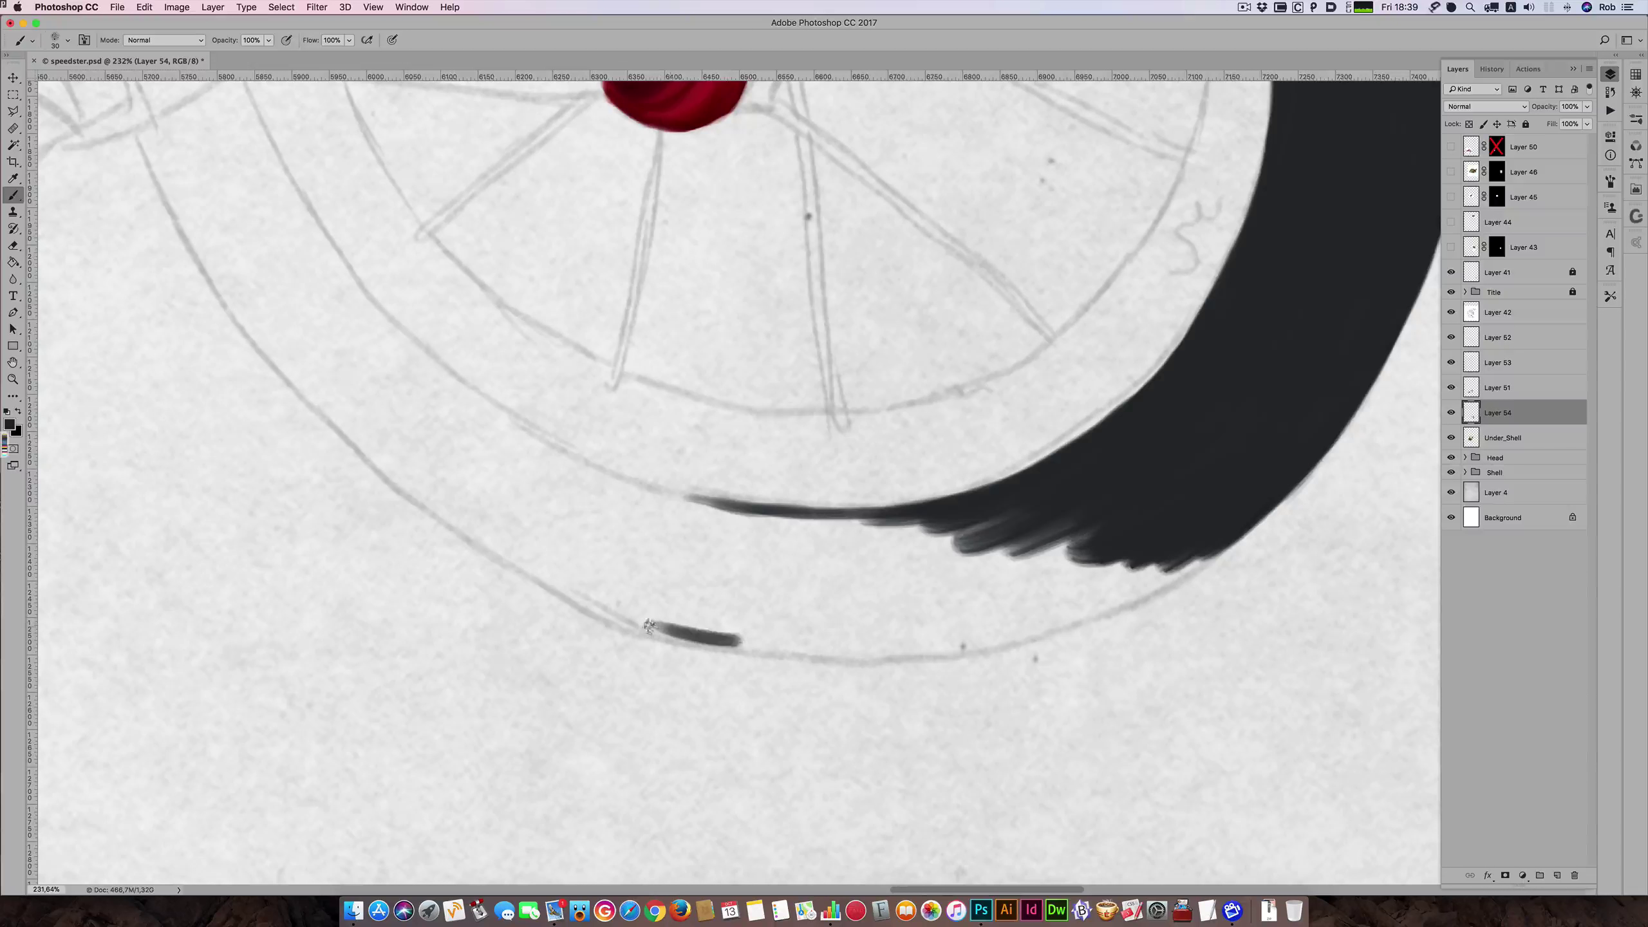
drag(652, 627, 867, 641)
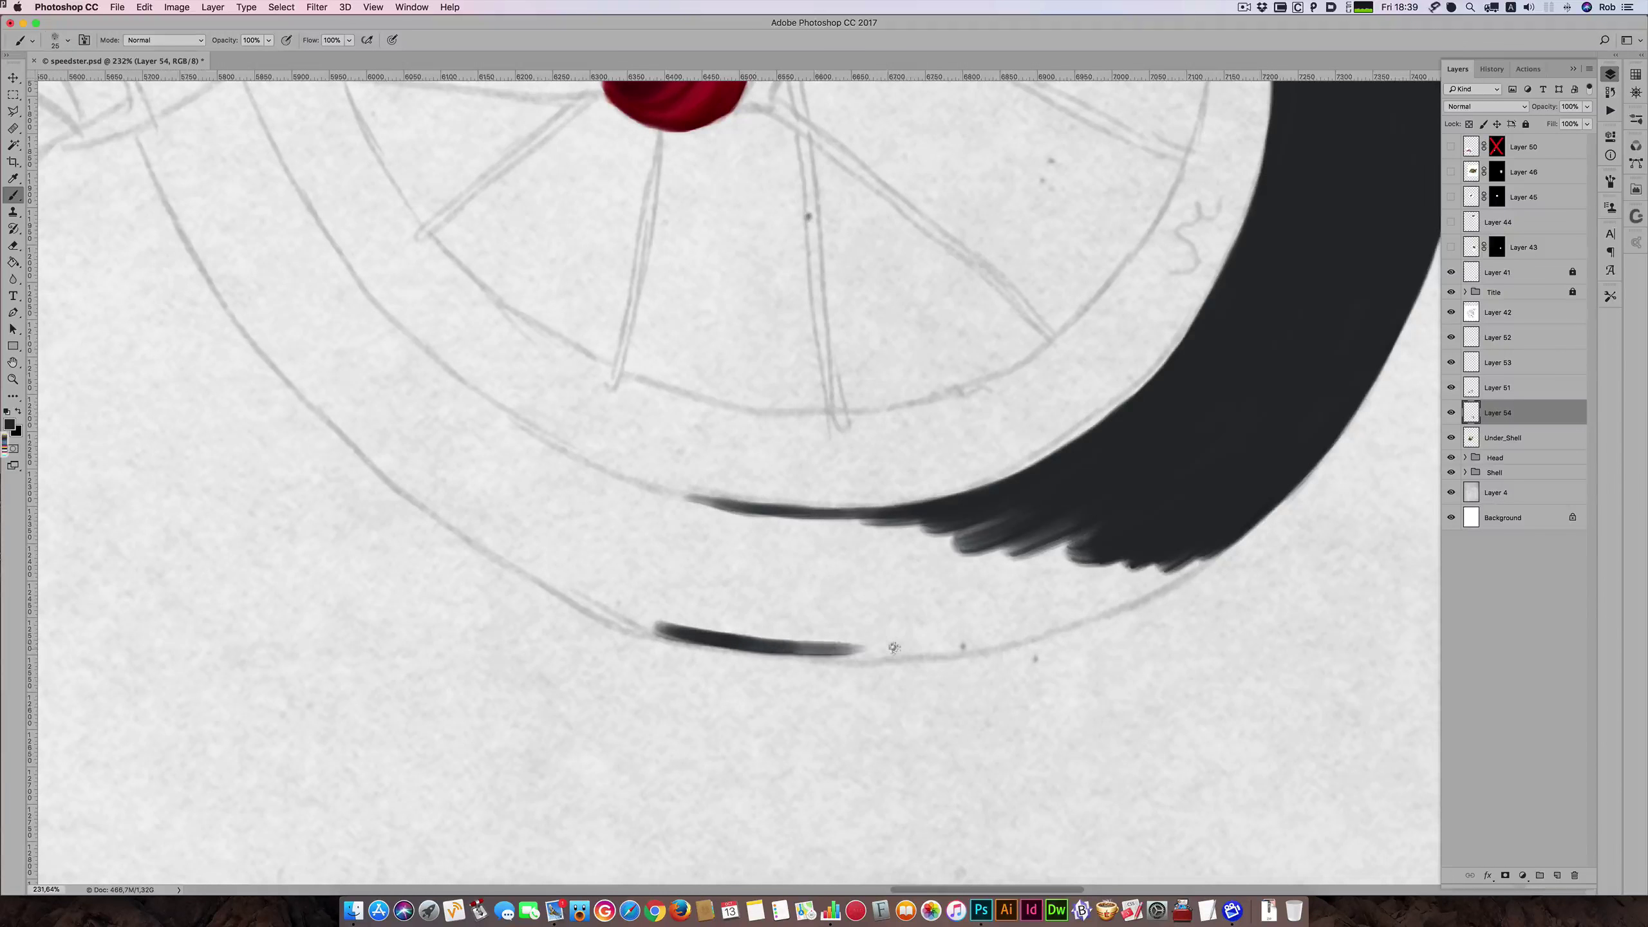
mouse_move(759, 642)
mouse_down()
mouse_move(934, 653)
mouse_move(1025, 636)
mouse_up()
mouse_move(1186, 563)
mouse_down()
mouse_move(1143, 579)
mouse_move(1209, 546)
mouse_move(996, 641)
mouse_up()
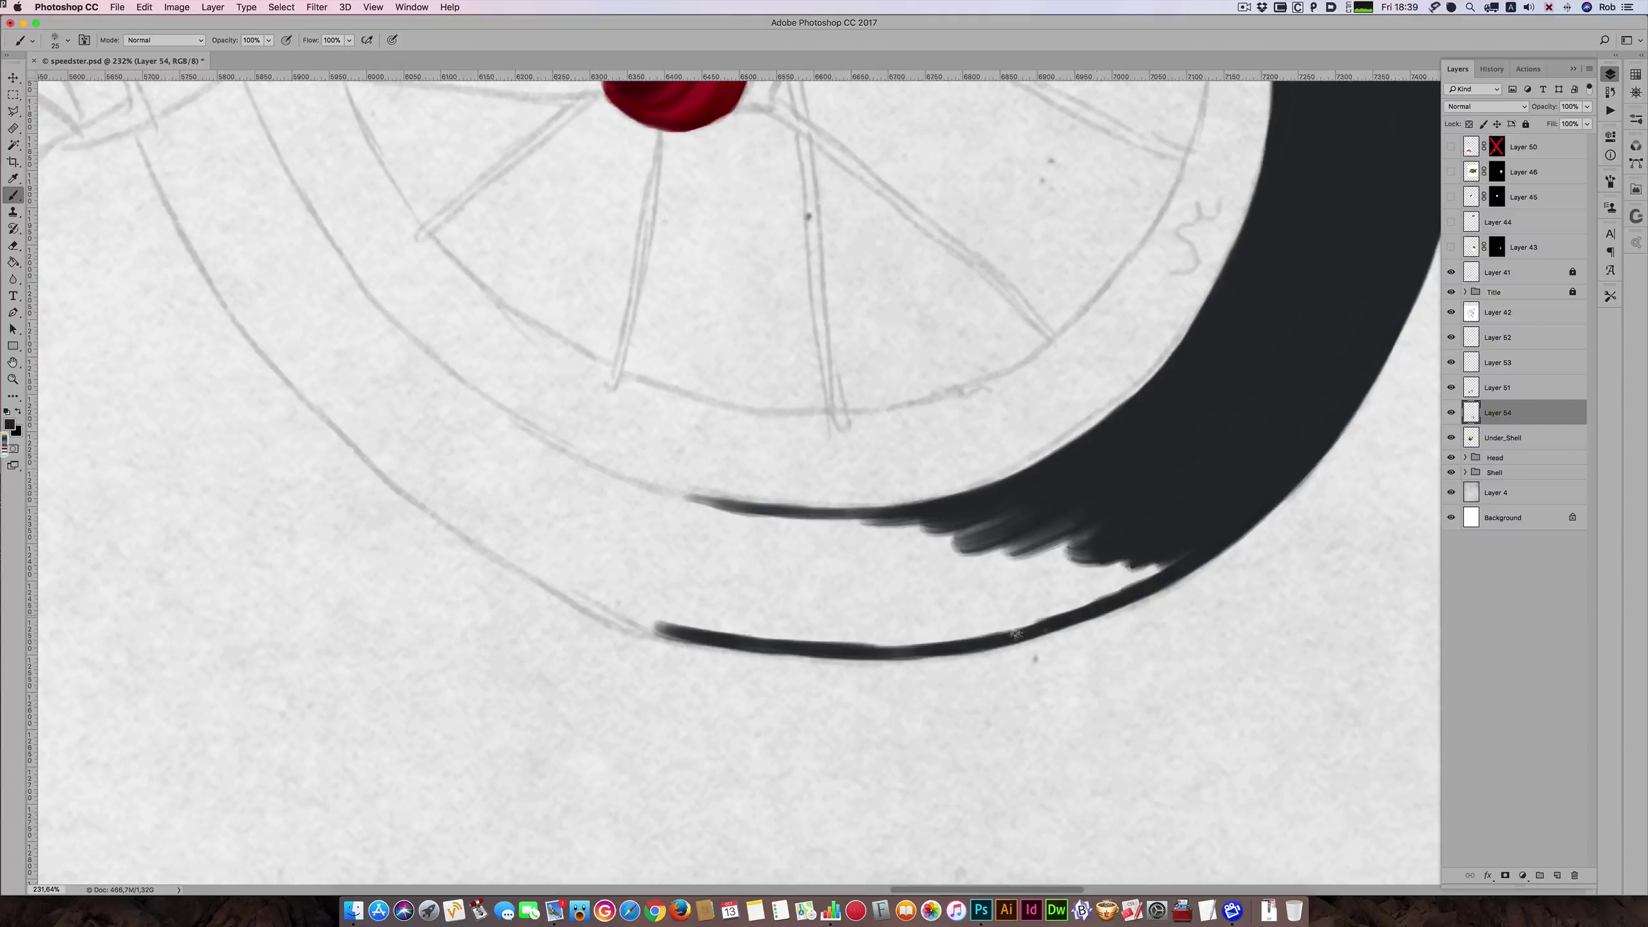
- Thicken the bottom outer edge inward with progressively larger near-black strokes
key(bracketright)
drag(1180, 545, 1051, 604)
mouse_move(1135, 571)
mouse_down()
mouse_move(947, 633)
mouse_move(845, 636)
mouse_up()
key(bracketright)
mouse_move(987, 622)
mouse_down()
mouse_move(834, 627)
mouse_move(854, 627)
mouse_up()
mouse_move(1109, 571)
mouse_down()
mouse_move(947, 607)
mouse_move(940, 594)
mouse_up()
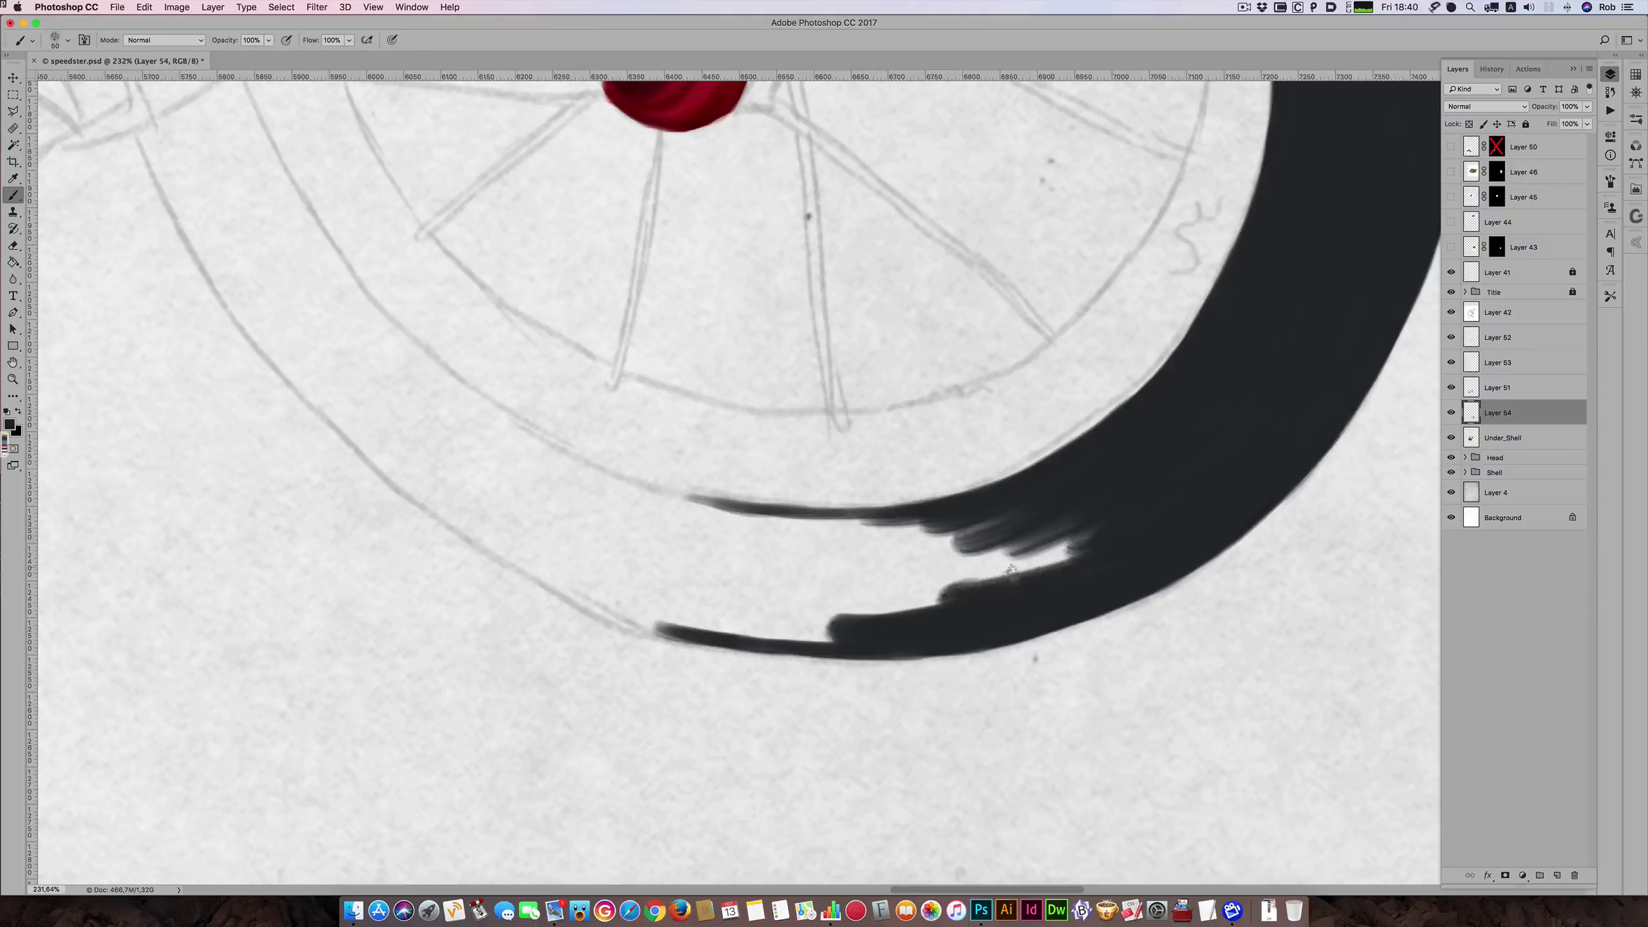
- Fill the remaining gap between the tyre's inner and outer edges at the bottom of the wheel in near-black
drag(1077, 517, 964, 551)
drag(1096, 541, 940, 571)
drag(1011, 519, 811, 552)
mouse_move(921, 520)
mouse_down()
mouse_move(781, 519)
mouse_move(923, 522)
mouse_move(854, 525)
mouse_move(900, 524)
mouse_up()
key(bracketleft)
mouse_move(697, 501)
mouse_down()
mouse_move(843, 527)
mouse_move(669, 508)
mouse_move(972, 548)
mouse_move(650, 535)
mouse_move(967, 558)
mouse_move(771, 553)
mouse_move(840, 540)
mouse_move(797, 537)
mouse_move(975, 573)
mouse_move(923, 580)
mouse_move(956, 598)
mouse_move(1004, 562)
mouse_move(765, 582)
mouse_move(940, 549)
mouse_move(798, 599)
mouse_move(663, 562)
mouse_move(906, 591)
mouse_move(778, 621)
mouse_move(901, 613)
mouse_move(792, 632)
mouse_move(979, 633)
mouse_up()
key(bracketright)
key(bracketright)
key(bracketleft)
key(bracketleft)
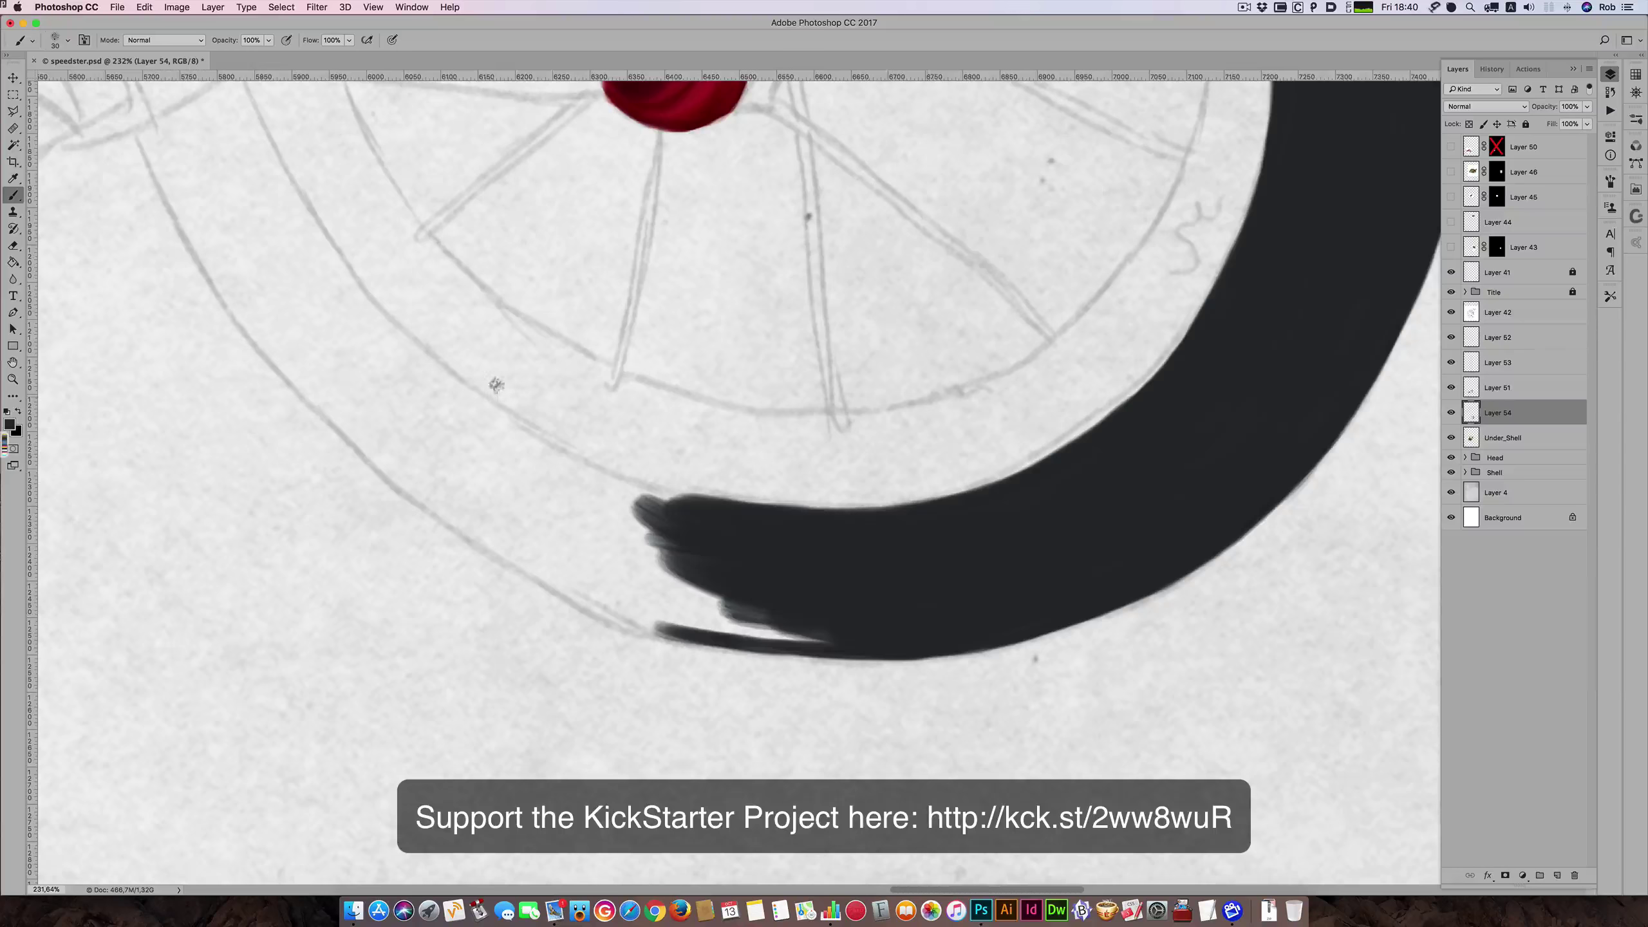
- Extend the tyre's upper rear inner edge down to the sketched pedal block with tapered near-black strokes
scroll(521, 429, up, 10)
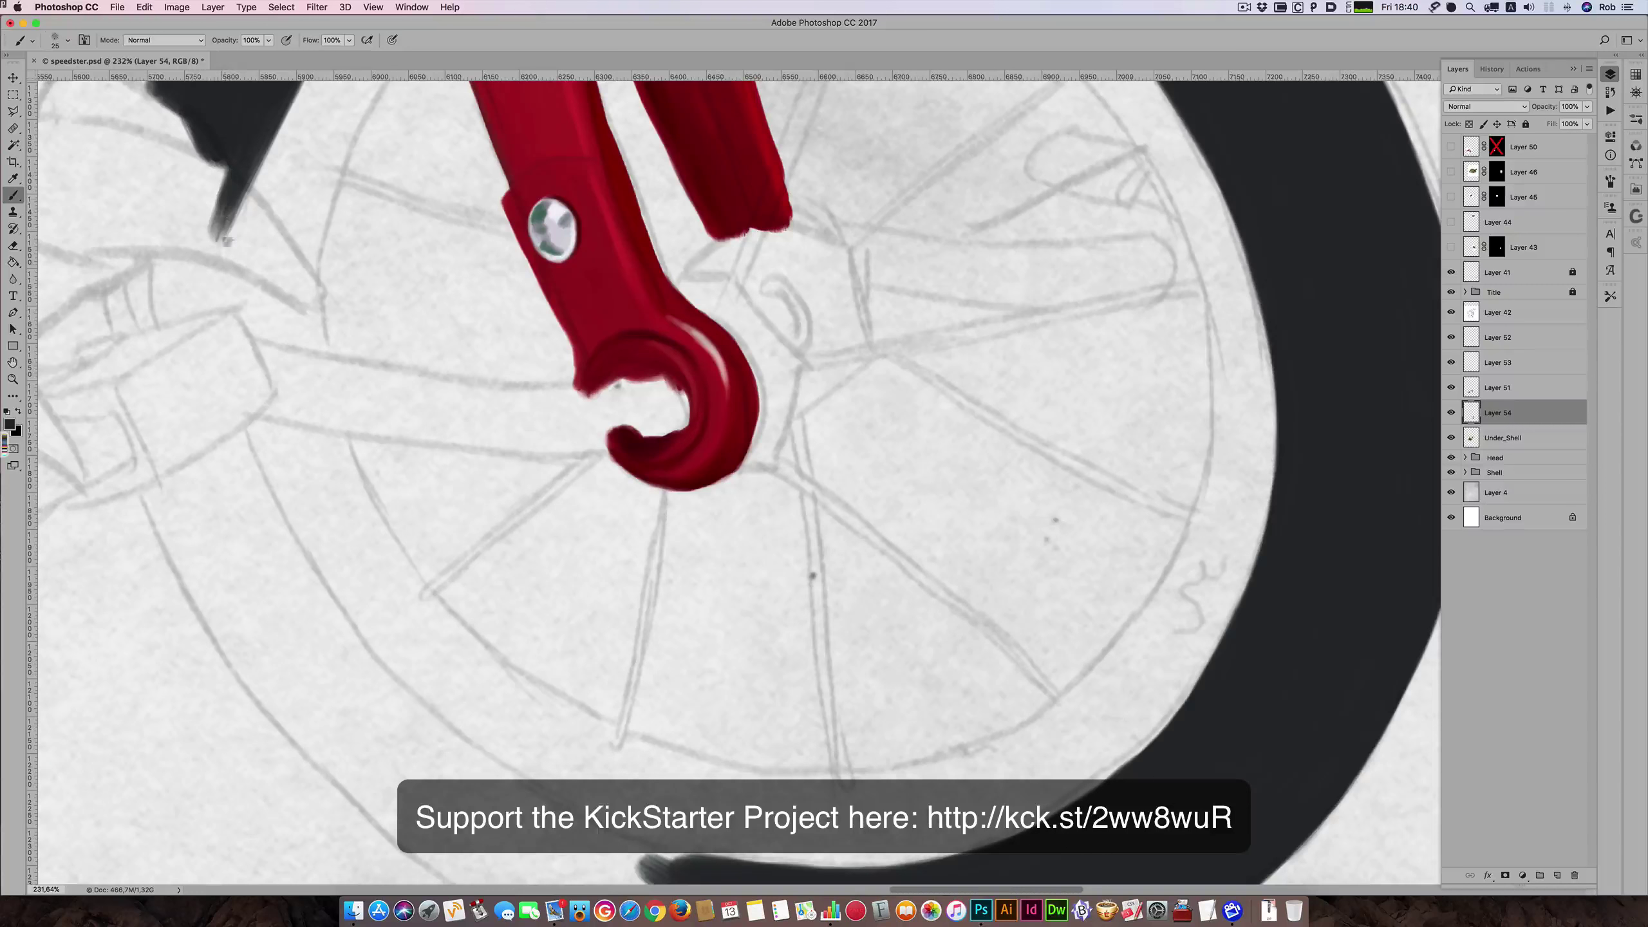
drag(228, 242, 227, 257)
drag(250, 176, 224, 256)
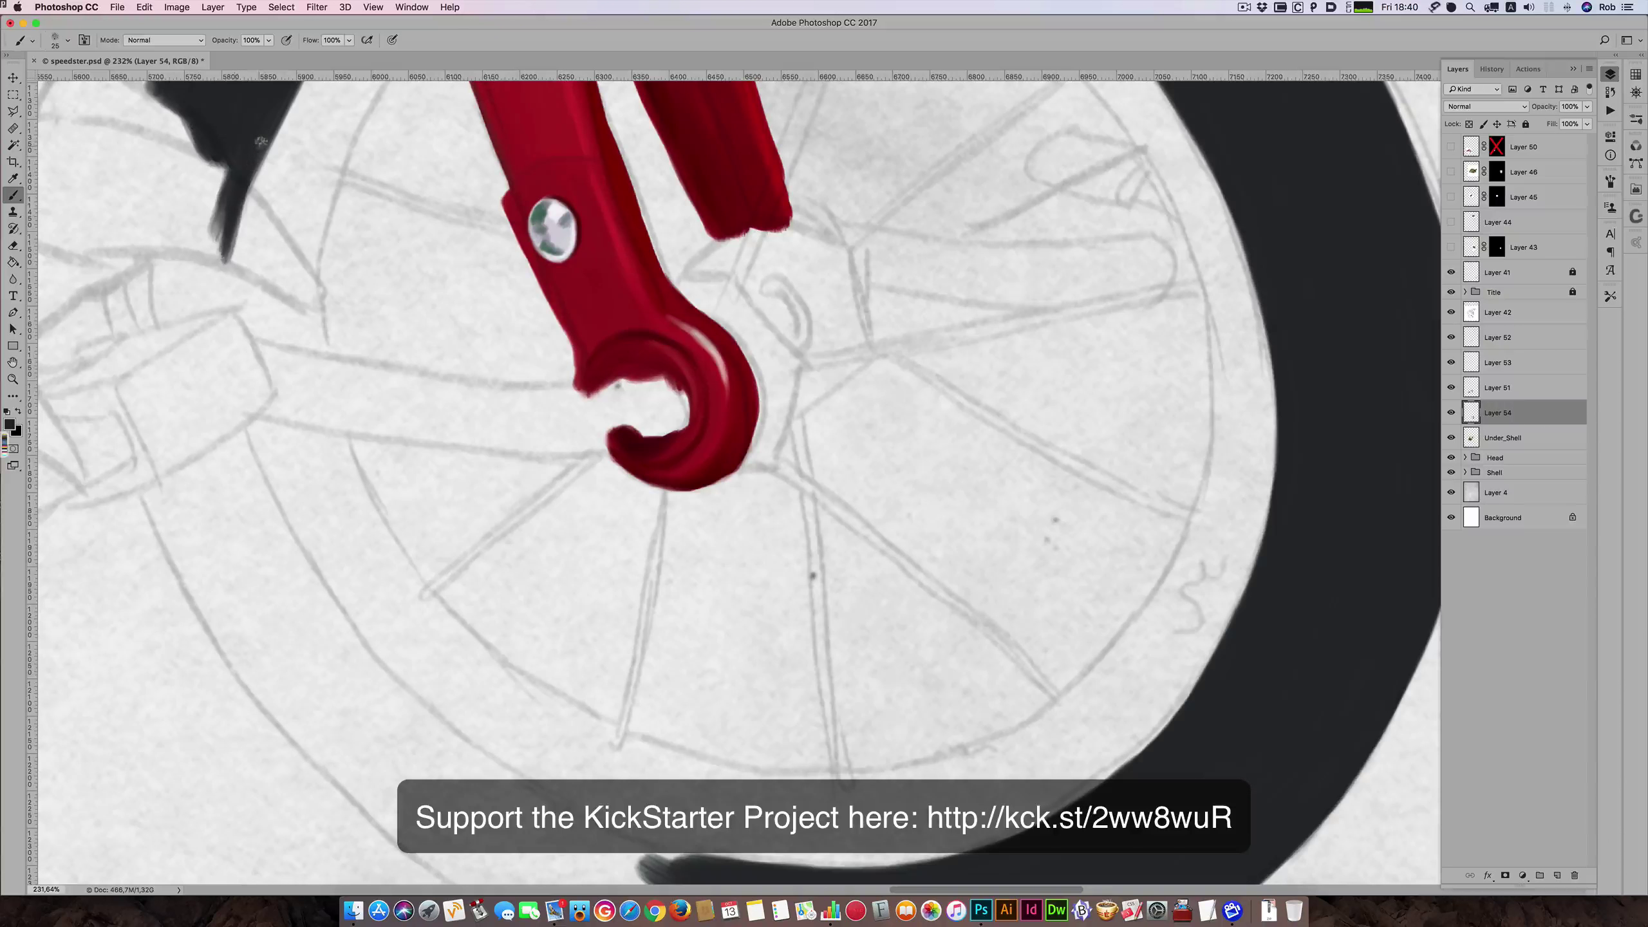
drag(260, 149, 222, 317)
drag(228, 231, 223, 332)
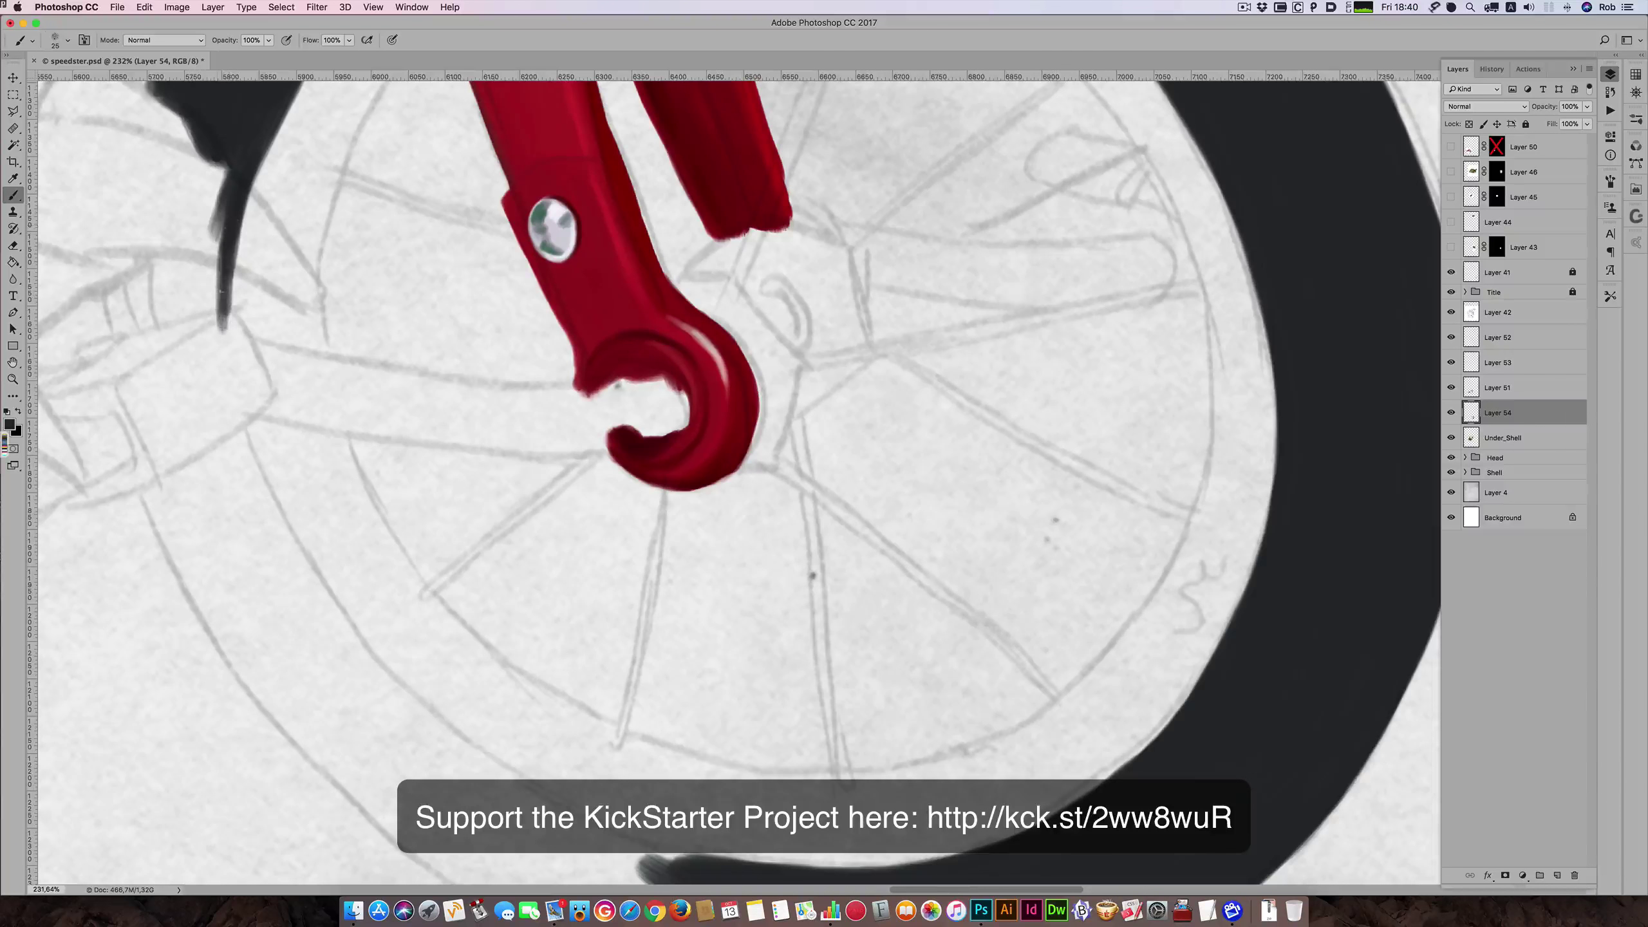
- Outline and fill the small tyre section just above the pedal block in near-black
mouse_move(217, 260)
mouse_down()
mouse_move(201, 300)
mouse_move(184, 268)
mouse_move(208, 252)
mouse_move(141, 256)
mouse_up()
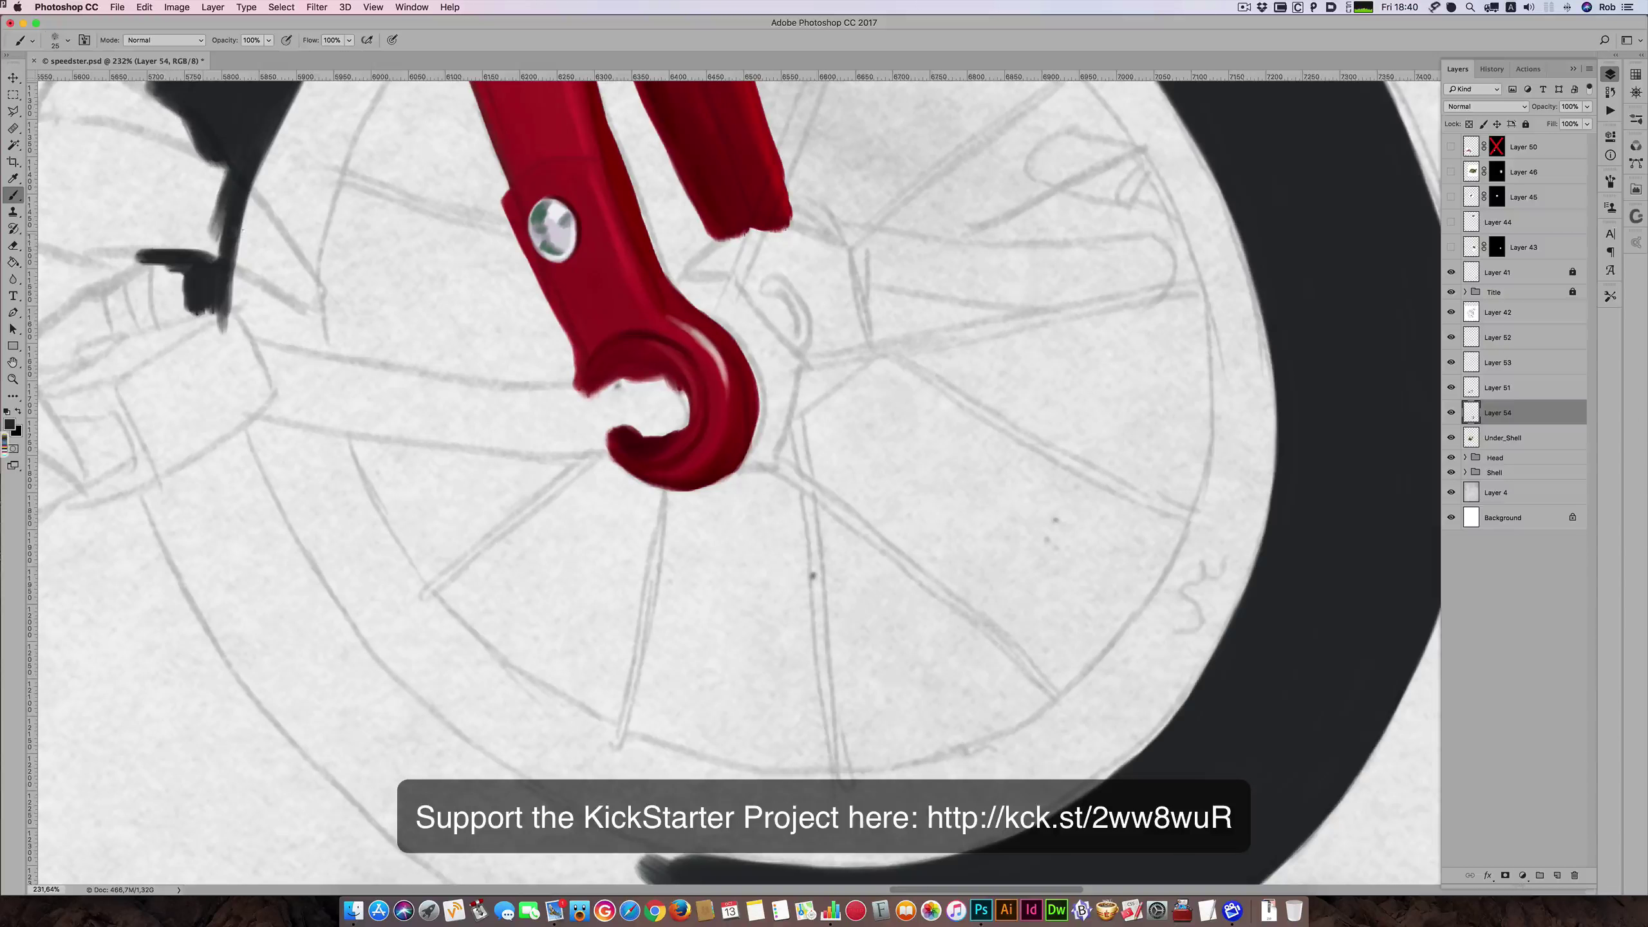
mouse_move(244, 233)
mouse_down()
mouse_move(498, 236)
mouse_move(368, 291)
mouse_move(372, 321)
mouse_move(378, 302)
mouse_move(355, 296)
mouse_up()
key(bracketright)
key(bracketright)
key(bracketleft)
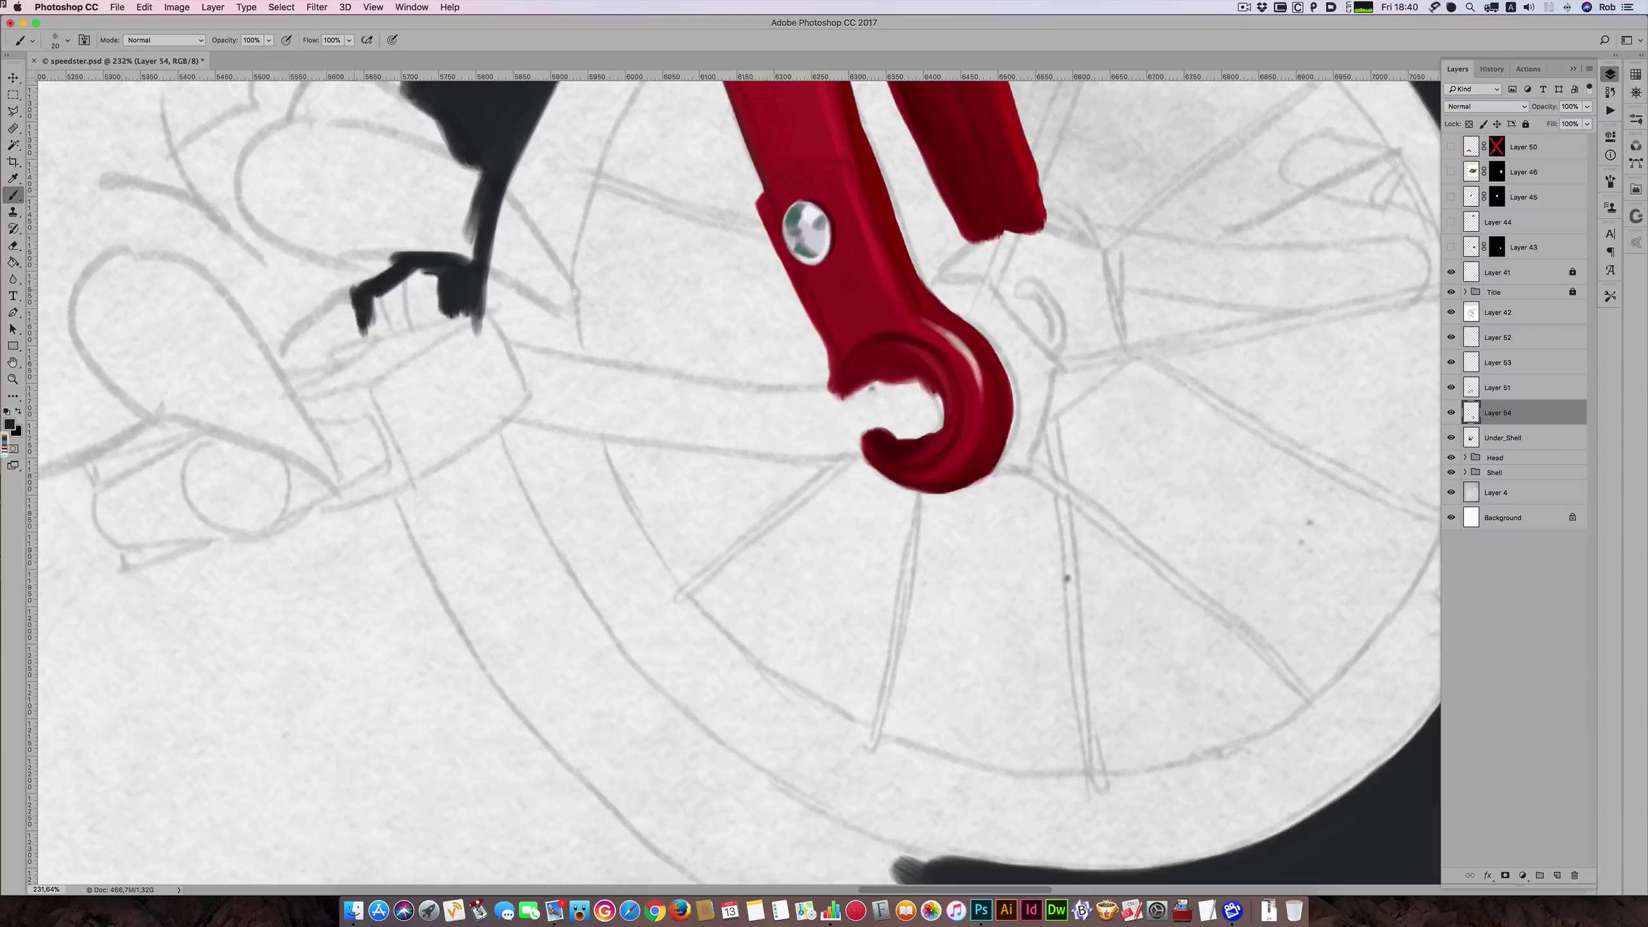
key(bracketright)
mouse_move(399, 334)
mouse_down()
mouse_move(367, 324)
mouse_move(399, 286)
mouse_move(461, 266)
mouse_move(396, 312)
mouse_move(441, 318)
mouse_move(393, 324)
mouse_move(461, 318)
mouse_move(486, 253)
mouse_move(480, 283)
mouse_up()
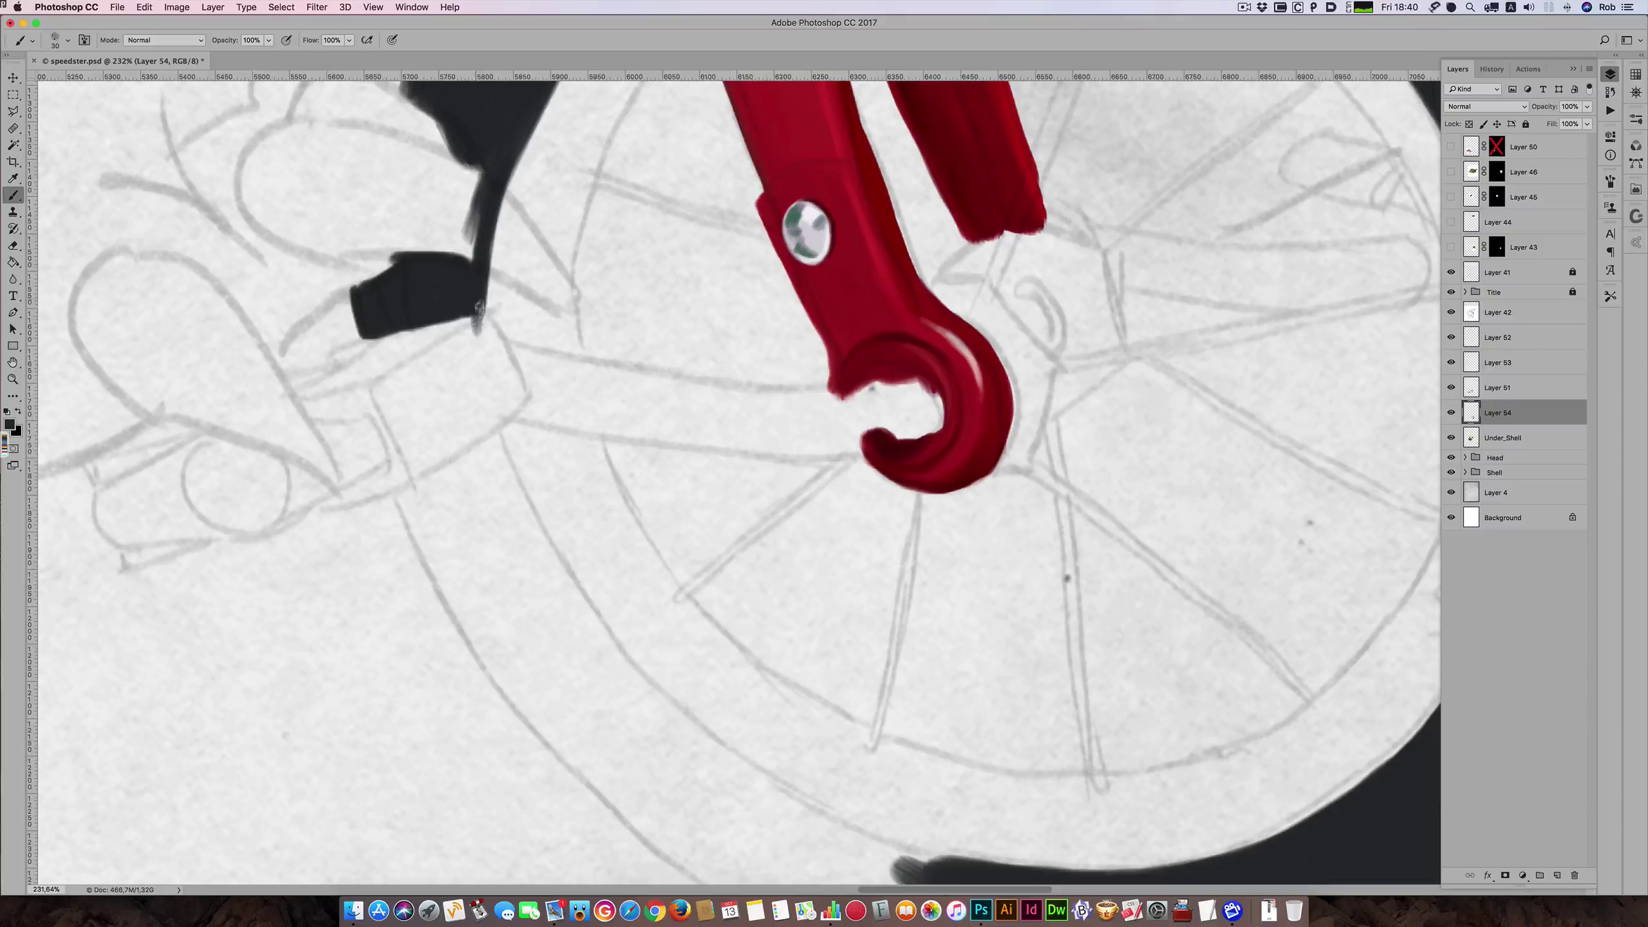
- Paint the tyre's inner edge below the pedal block in near-black, following the sketched curve
key(bracketright)
drag(494, 437, 603, 648)
key(bracketright)
key(bracketright)
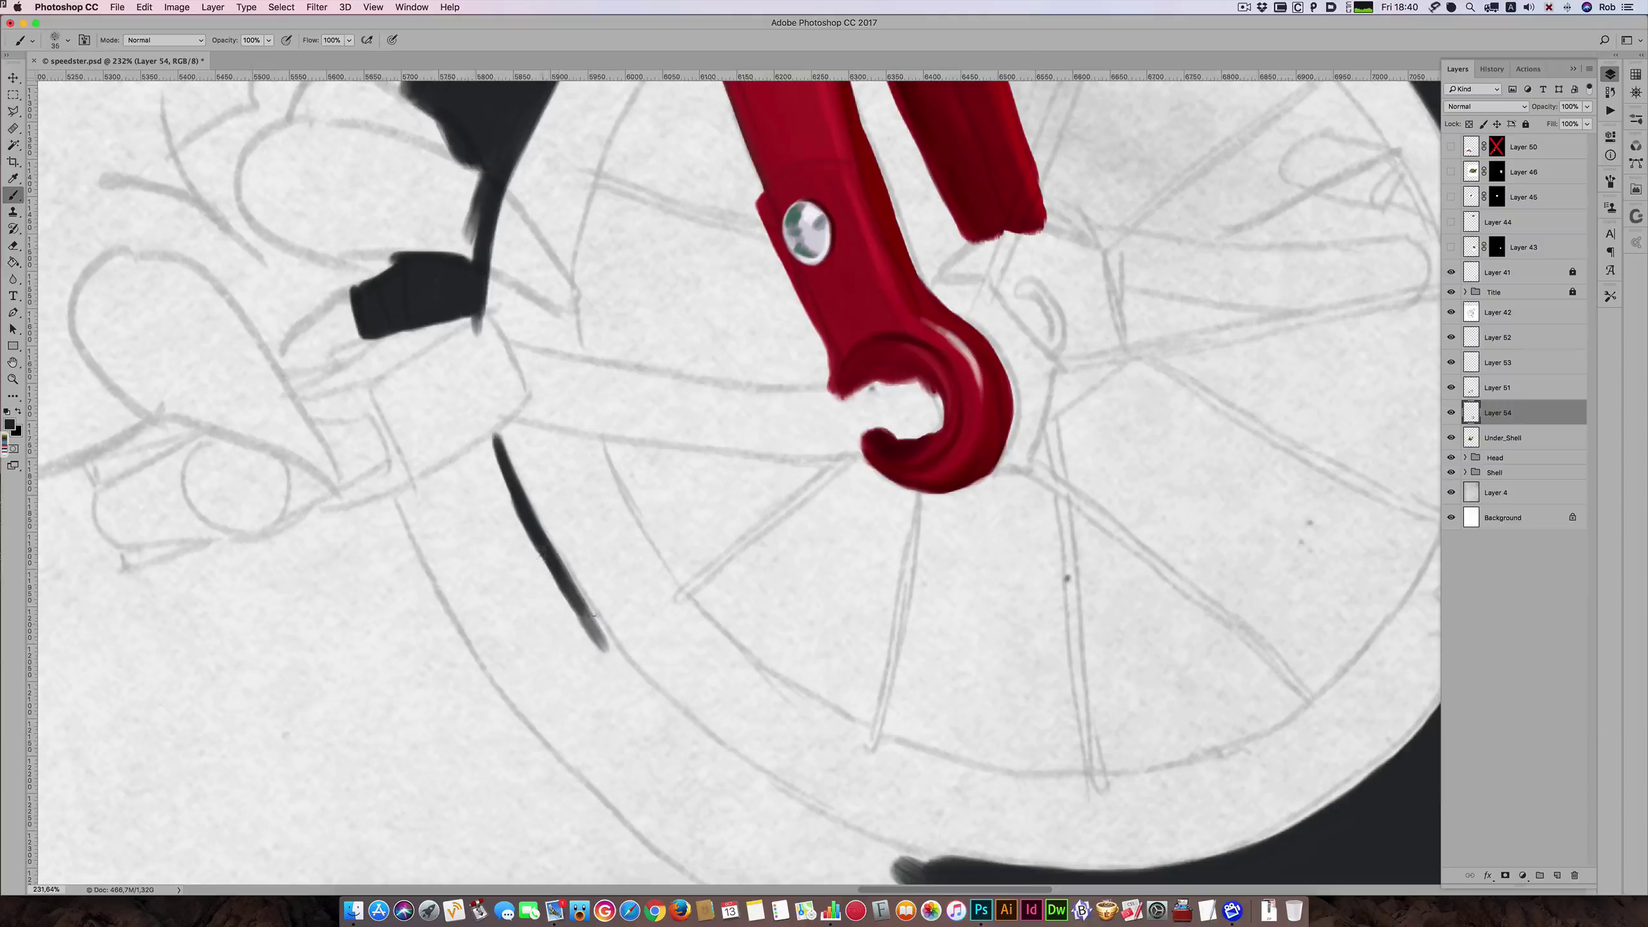
drag(545, 561, 610, 656)
drag(574, 584, 612, 657)
drag(522, 529, 640, 691)
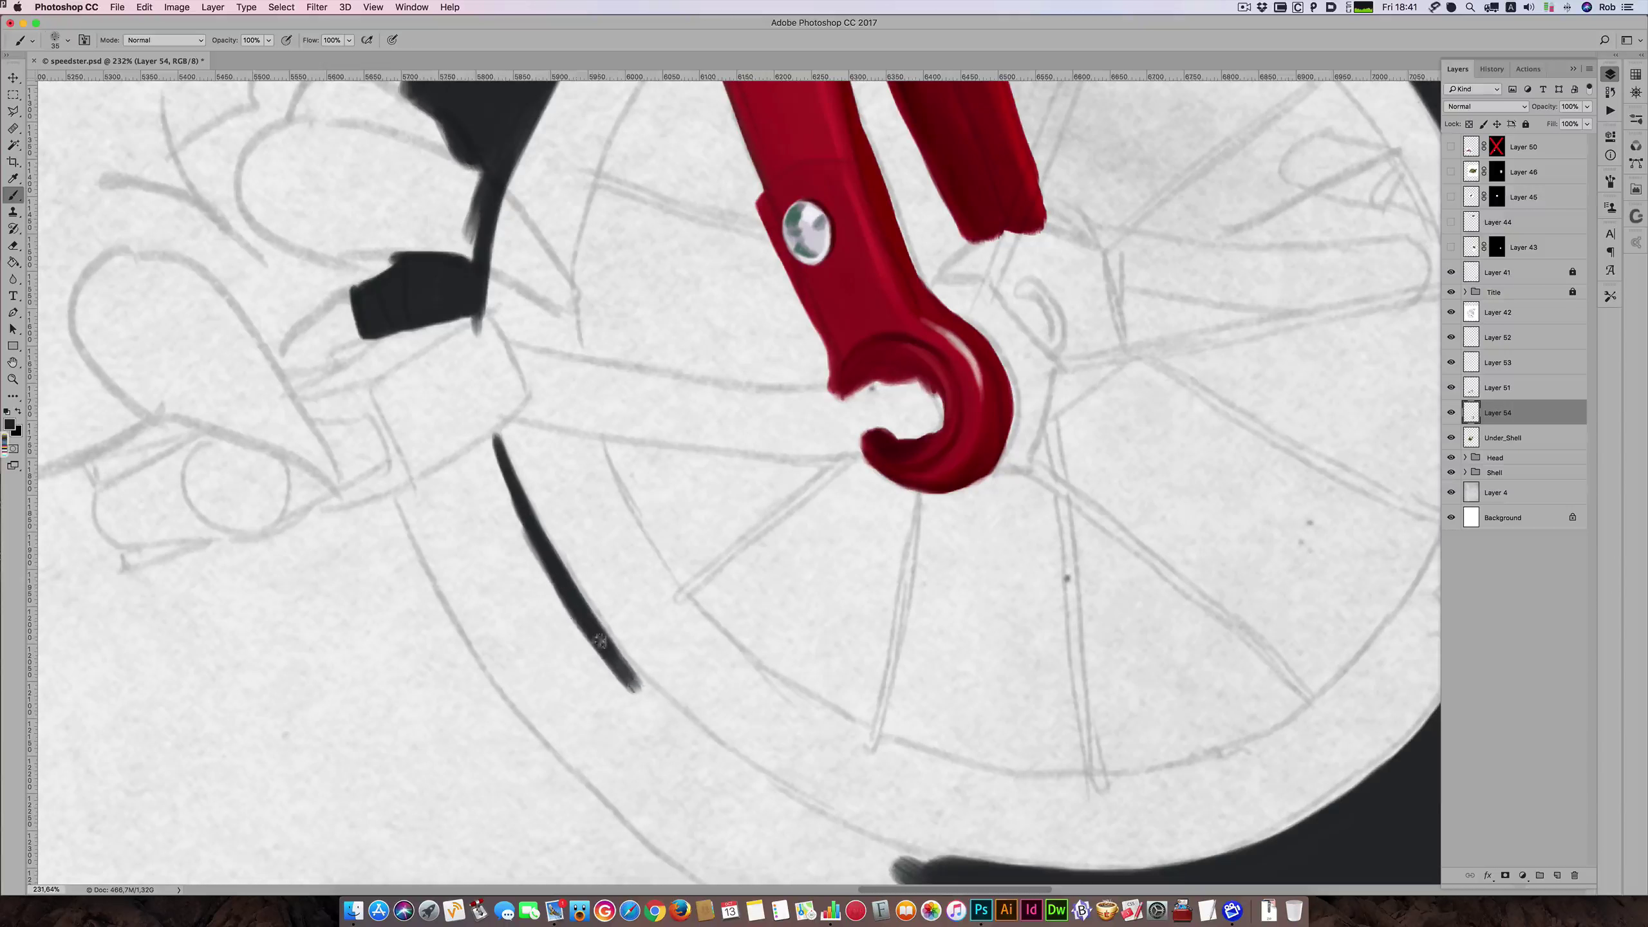
drag(598, 622, 641, 693)
- Outline the tyre in near-black along the pedal block's underside and down the first stretch of the outer edge
key(bracketleft)
key(bracketleft)
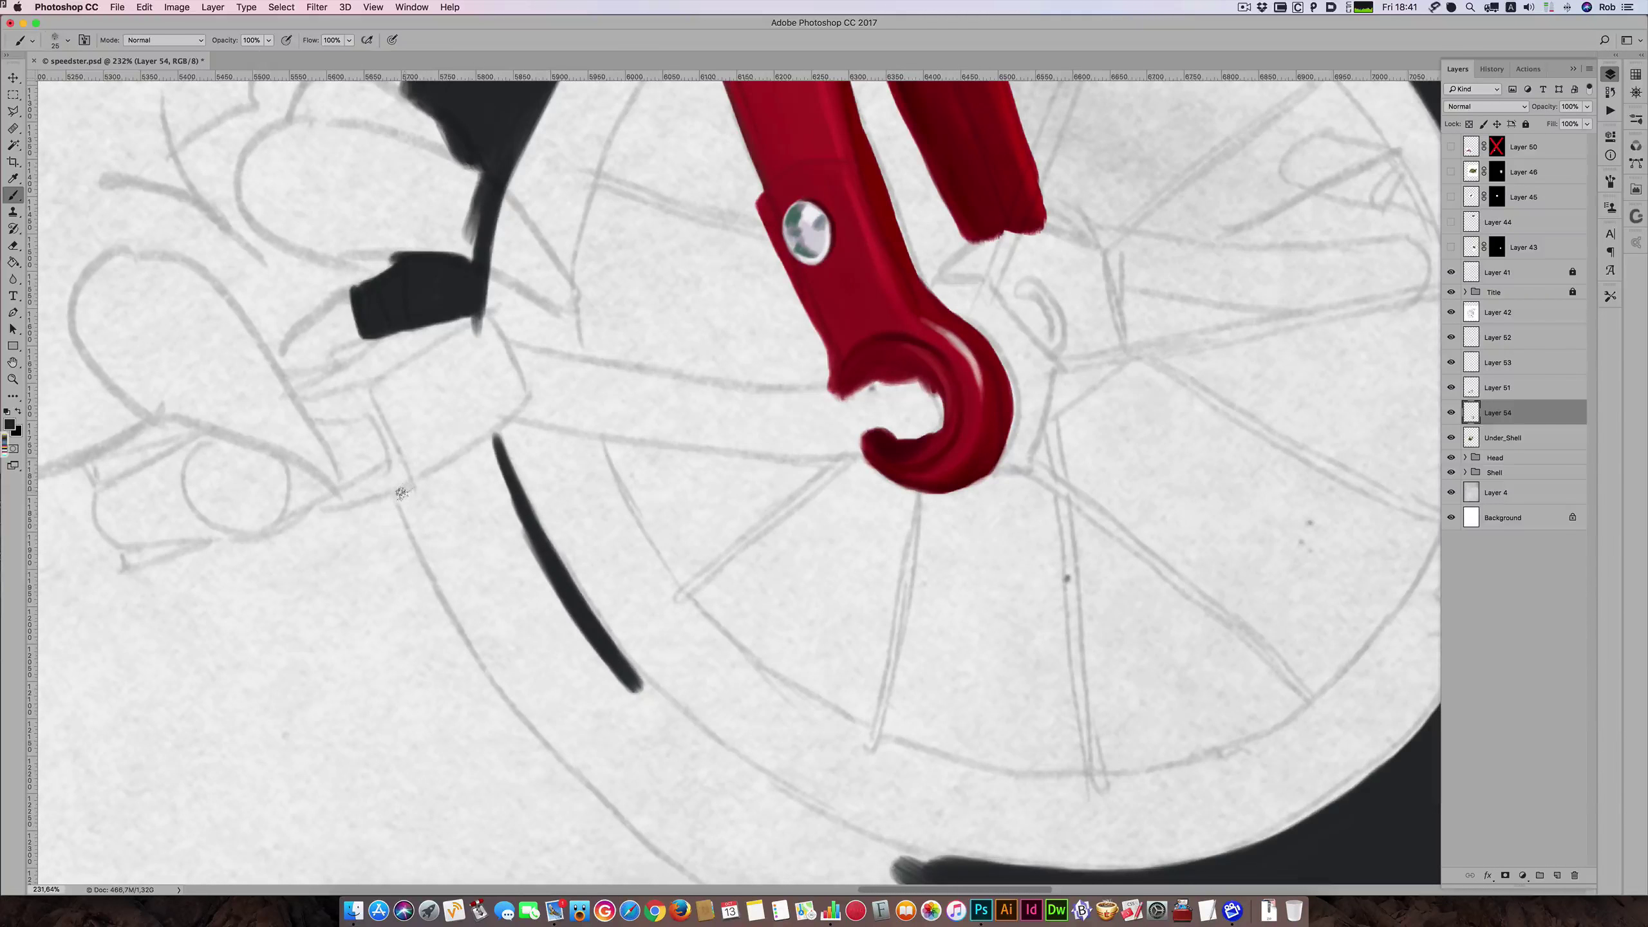
drag(399, 496, 494, 438)
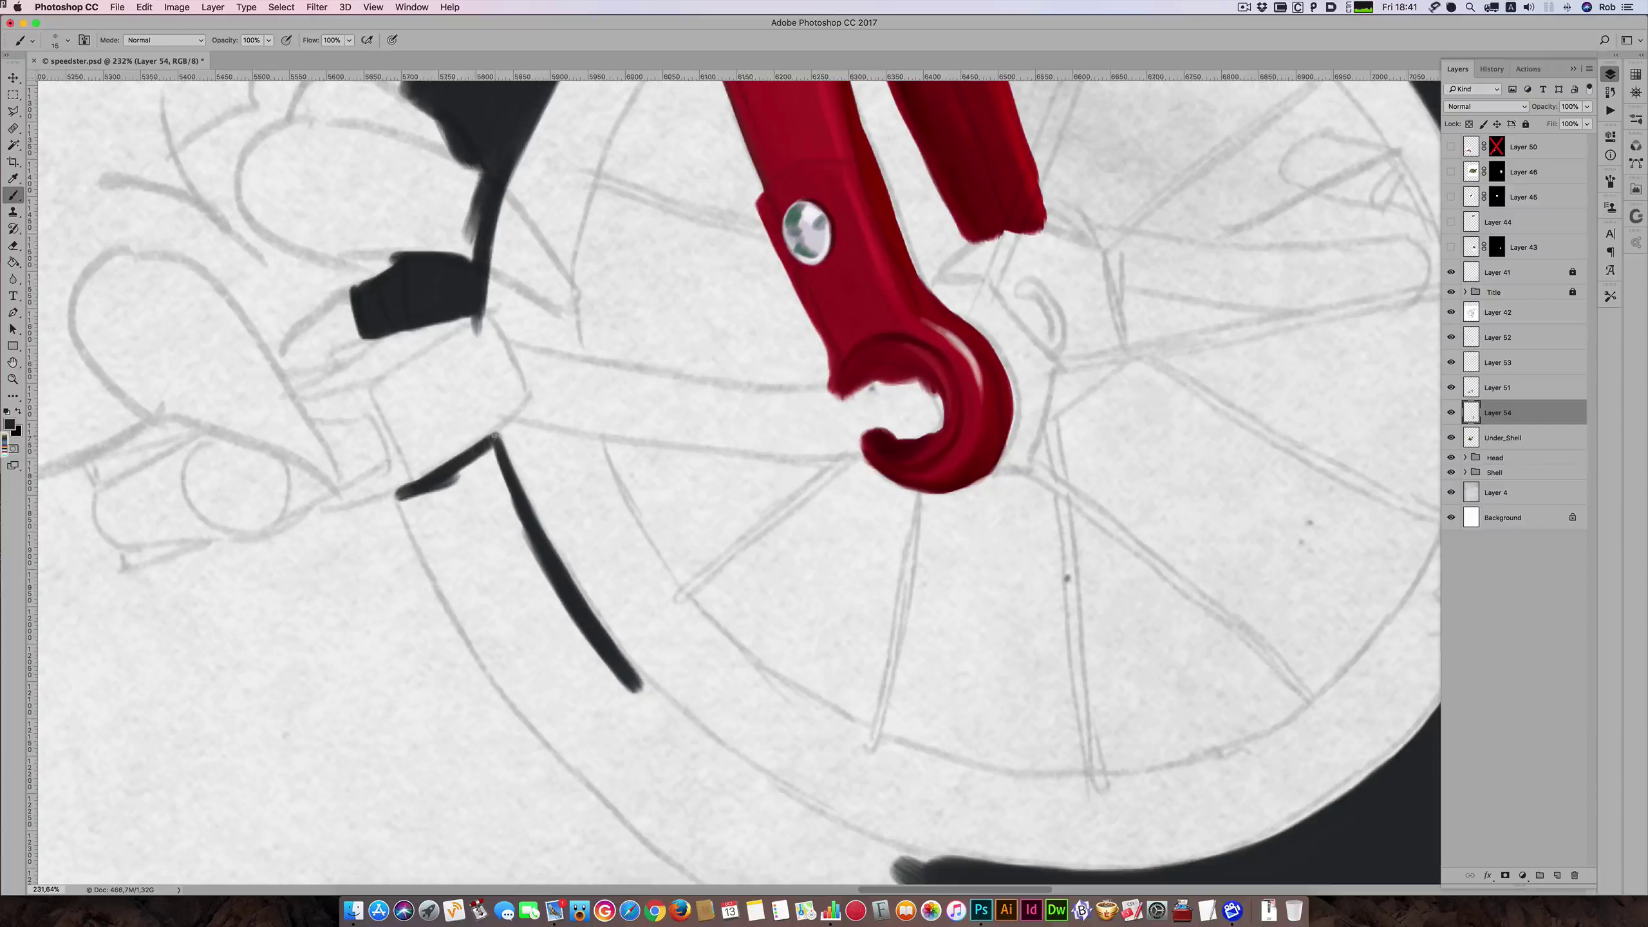
key(bracketright)
drag(459, 475, 493, 445)
drag(397, 497, 452, 597)
key(bracketright)
key(bracketright)
drag(413, 534, 511, 676)
- Thicken the outer edge below the pedal block inward with larger near-black strokes
key(bracketright)
key(bracketright)
key(bracketleft)
mouse_move(410, 504)
mouse_down()
mouse_move(460, 593)
mouse_move(435, 549)
mouse_move(450, 488)
mouse_move(474, 472)
mouse_move(430, 527)
mouse_move(473, 575)
mouse_up()
key(bracketright)
key(bracketright)
drag(454, 519, 491, 623)
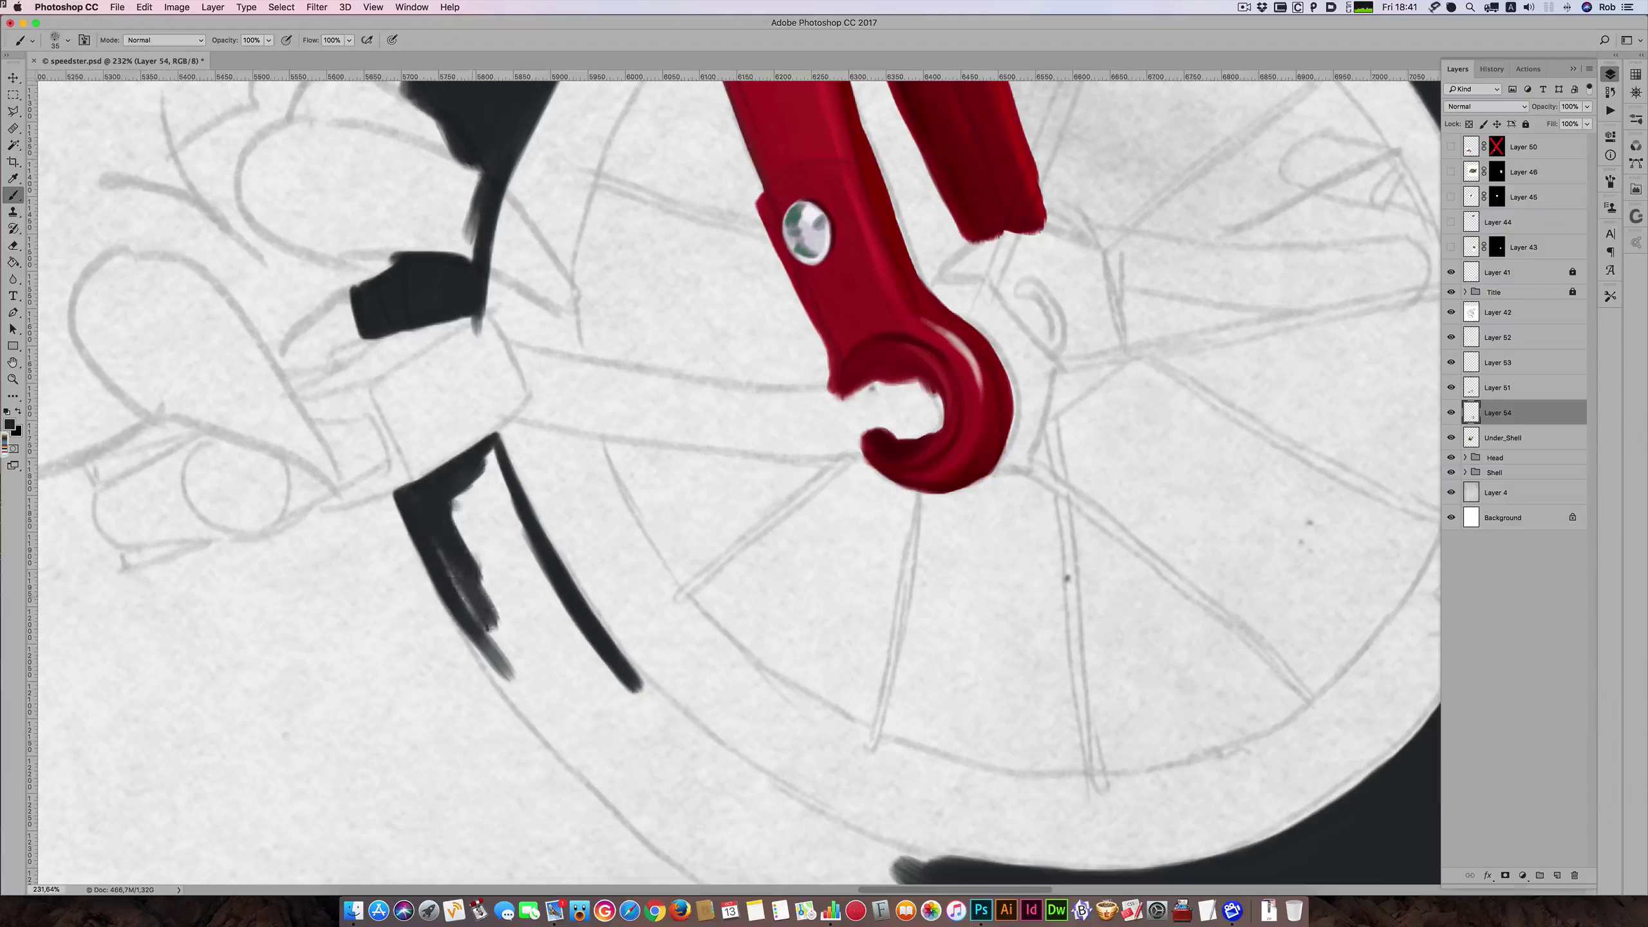
- Fill the tyre between its outer and inner edges below the pedal block with near-black strokes
drag(448, 558, 493, 626)
drag(430, 531, 507, 628)
drag(461, 503, 505, 601)
mouse_move(458, 500)
mouse_down()
mouse_move(479, 469)
mouse_move(493, 506)
mouse_move(494, 480)
mouse_move(551, 591)
mouse_up()
key(bracketleft)
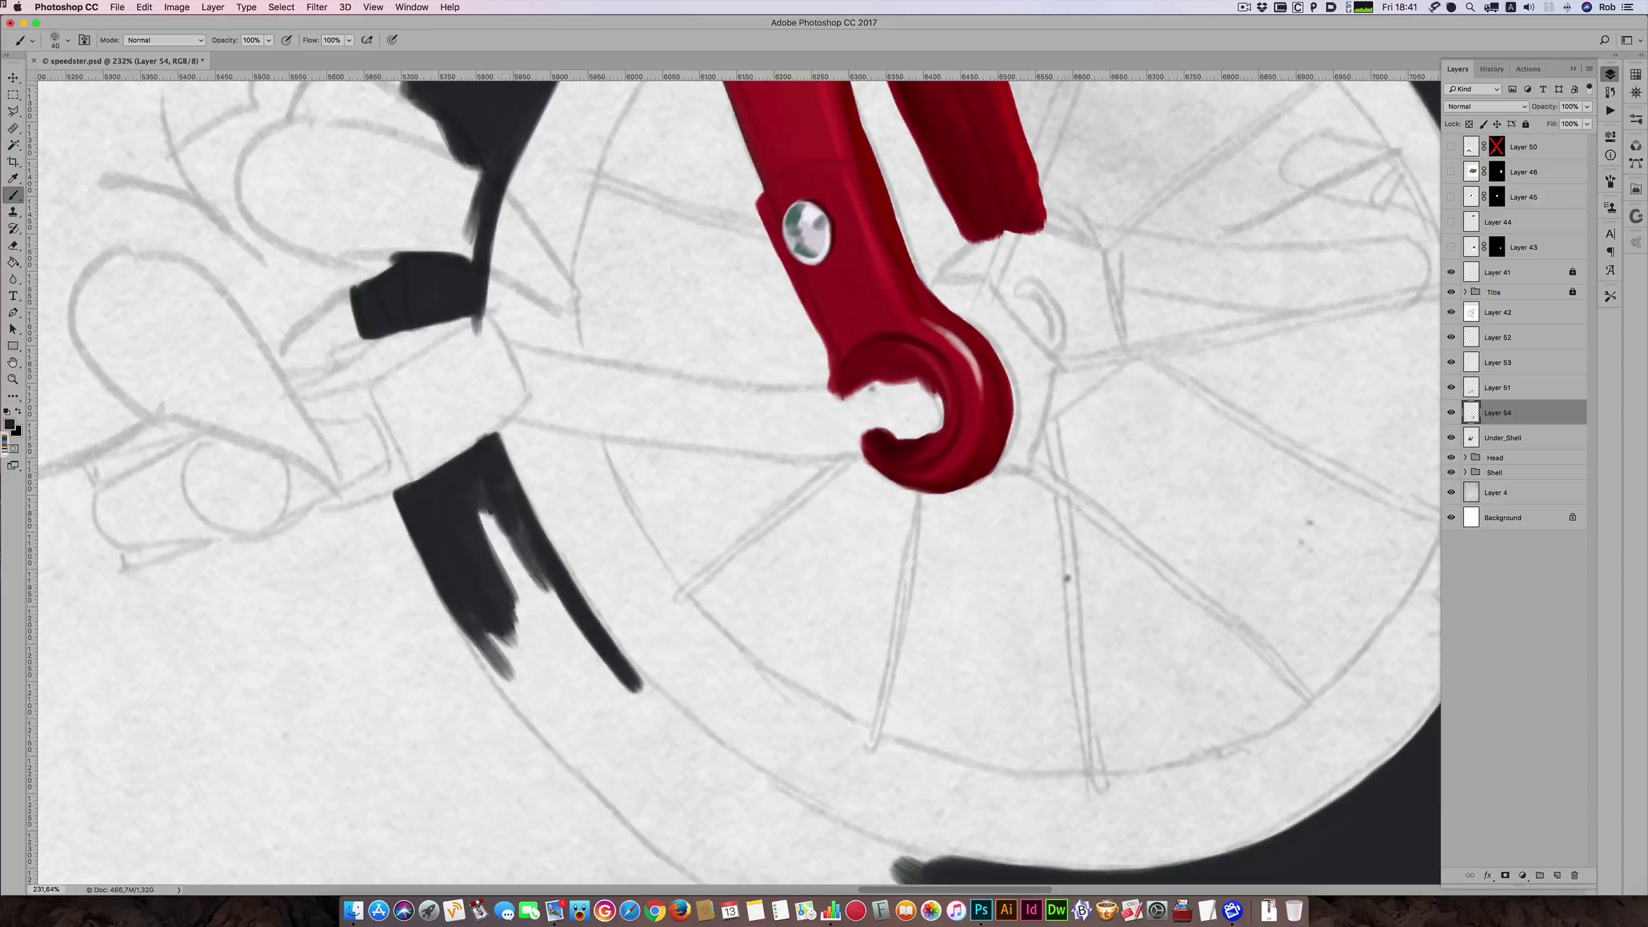
mouse_move(510, 519)
mouse_down()
mouse_move(571, 639)
mouse_move(555, 646)
mouse_move(590, 682)
mouse_up()
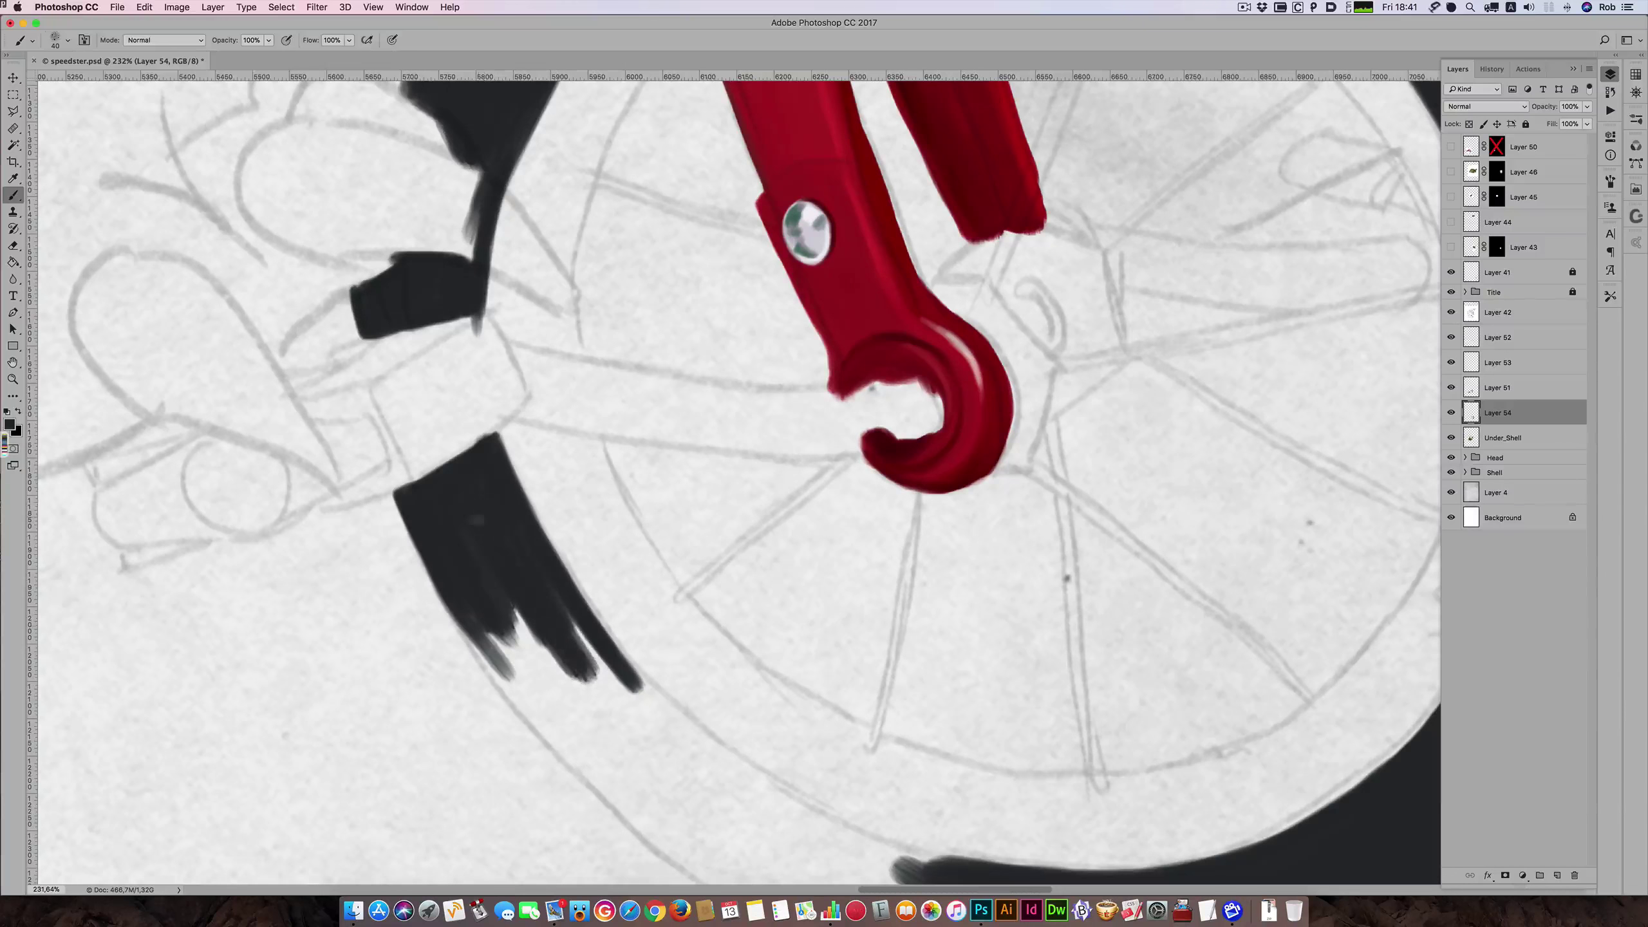
drag(493, 552, 558, 679)
drag(512, 614, 564, 679)
mouse_move(503, 515)
mouse_down()
mouse_move(571, 633)
mouse_move(670, 718)
mouse_up()
- Continue the tyre's lower rear inner edge in near-black along the sketch to the filled bottom section
key([)
key([)
drag(607, 646, 730, 777)
drag(629, 691, 777, 805)
drag(668, 722, 833, 829)
key(bracketleft)
drag(753, 791, 925, 859)
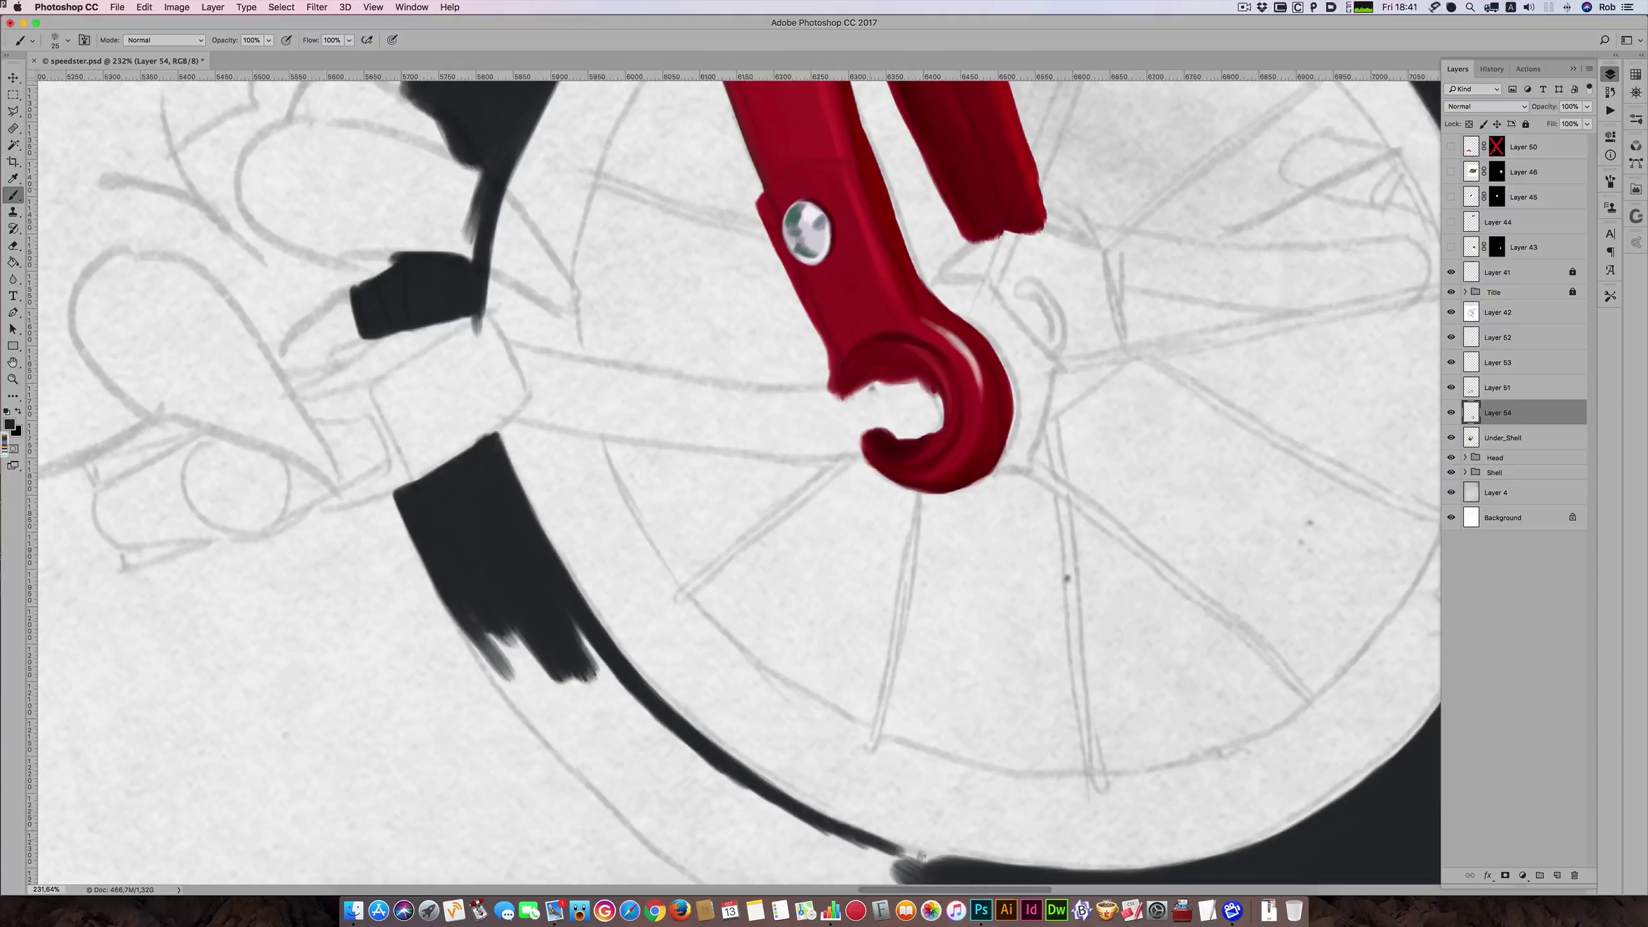
- Thicken the inner edge where it meets the filled bottom section with slightly larger near-black strokes
drag(828, 828, 944, 865)
key(bracketright)
drag(832, 838, 923, 865)
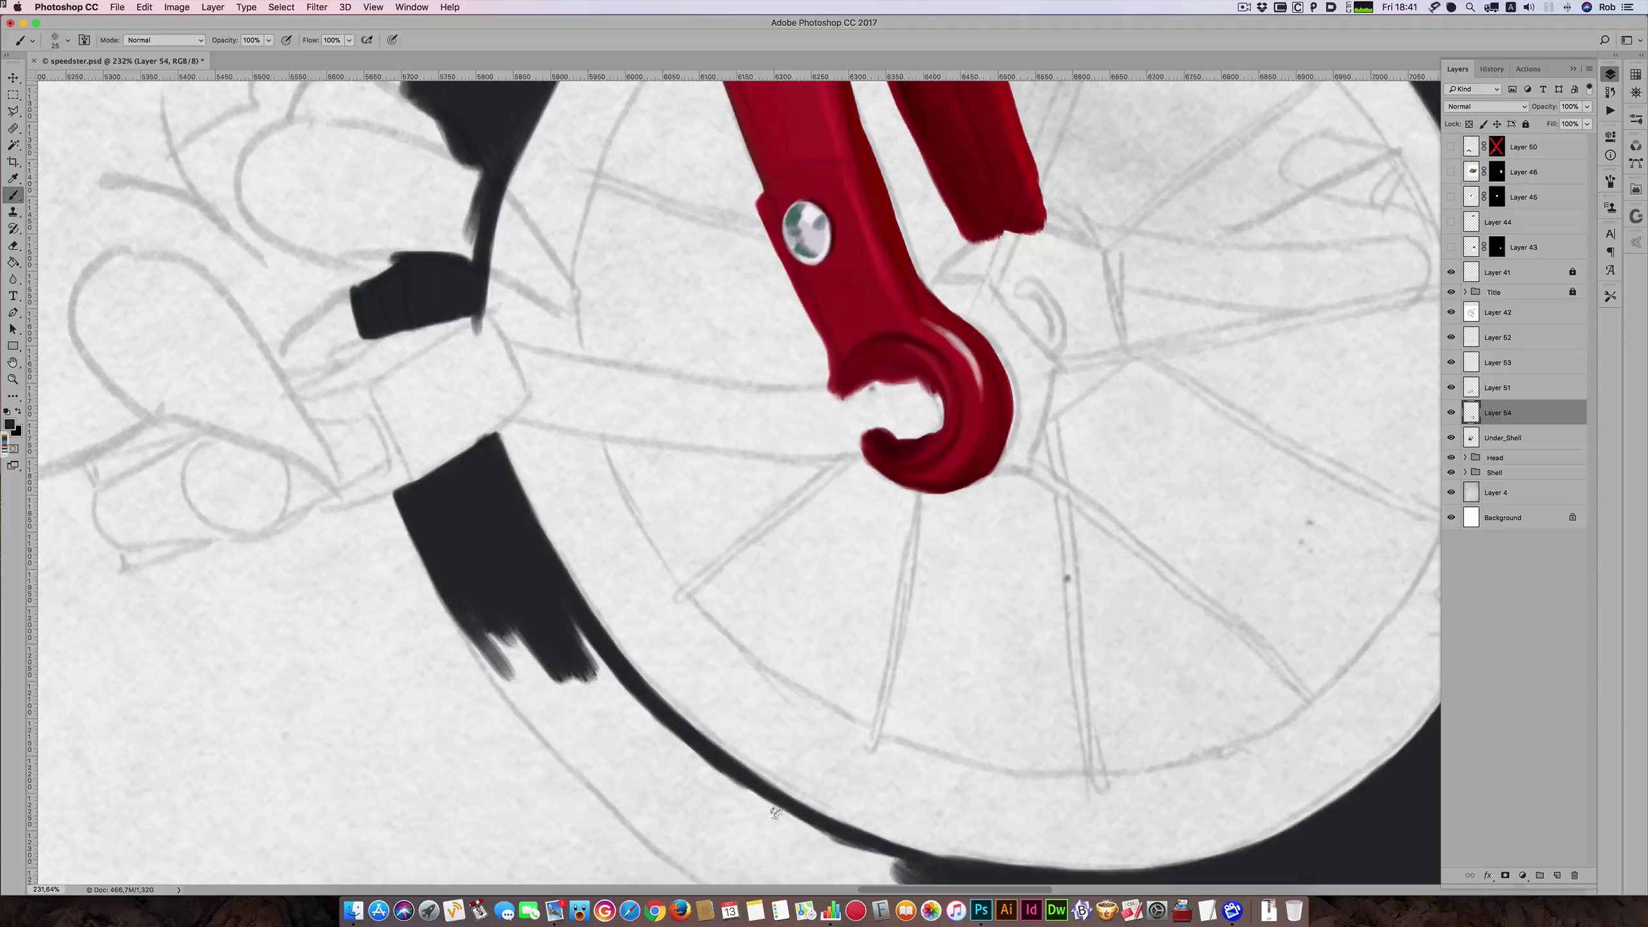
drag(775, 813, 902, 863)
drag(809, 832, 911, 867)
drag(766, 809, 811, 839)
- Continue the lower rear outer edge of the tyre along the sketched curve with near-black strokes
drag(544, 529, 526, 426)
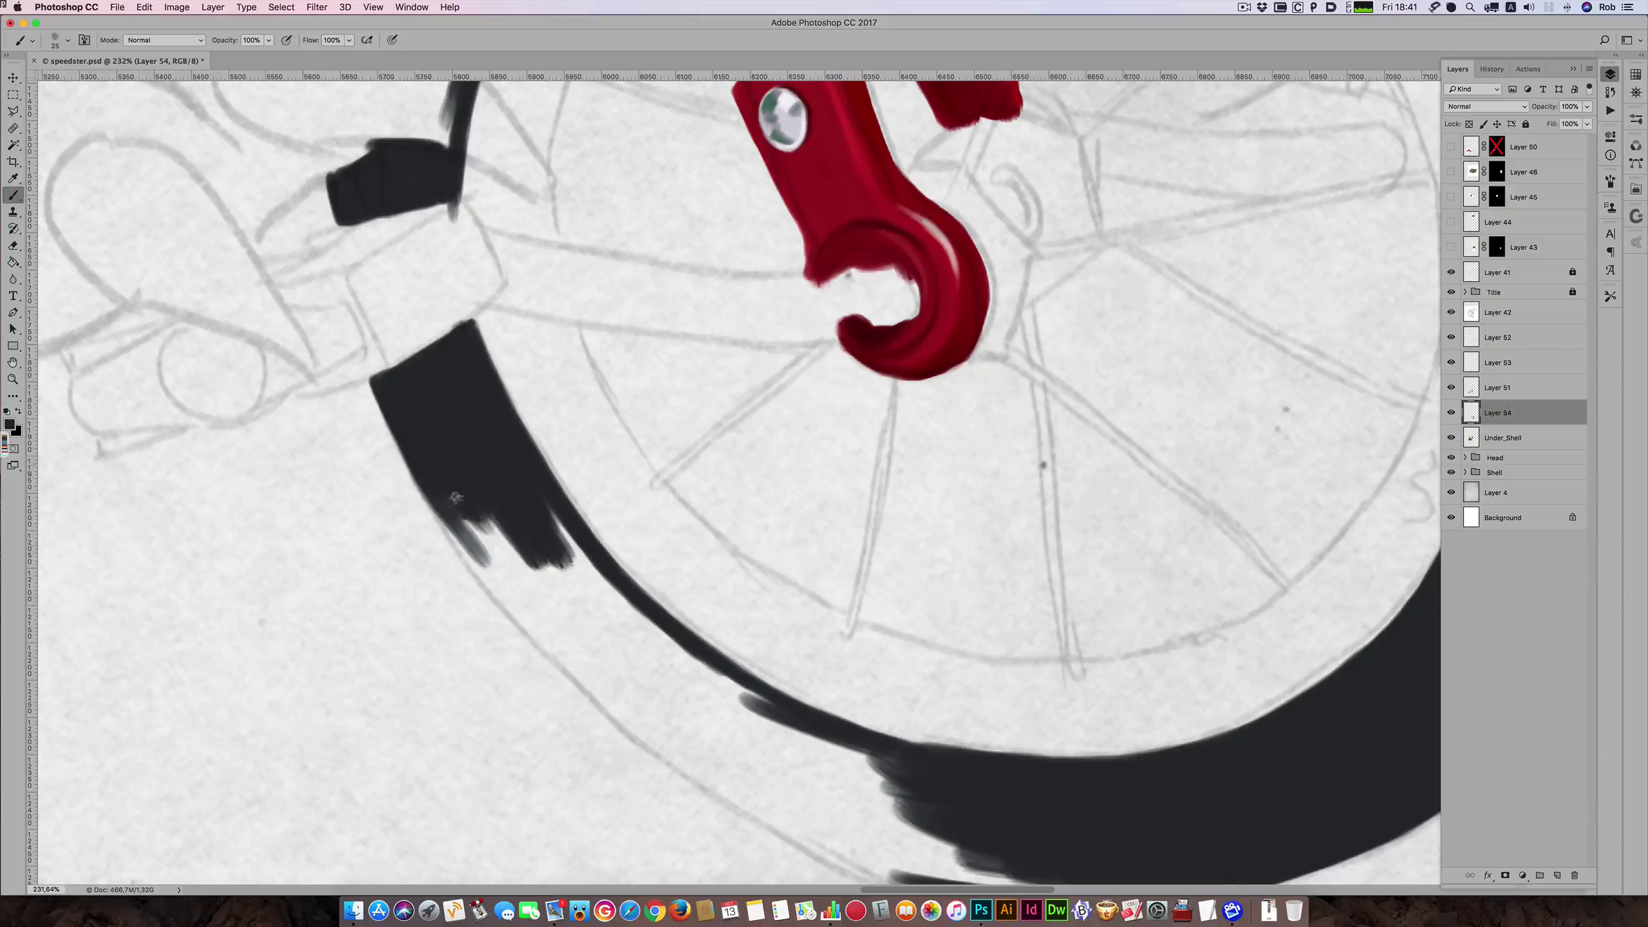
key(bracketright)
drag(456, 497, 484, 549)
mouse_move(431, 464)
mouse_down()
mouse_move(477, 551)
mouse_move(455, 545)
mouse_move(483, 563)
mouse_up()
drag(423, 467, 504, 583)
drag(439, 494, 522, 615)
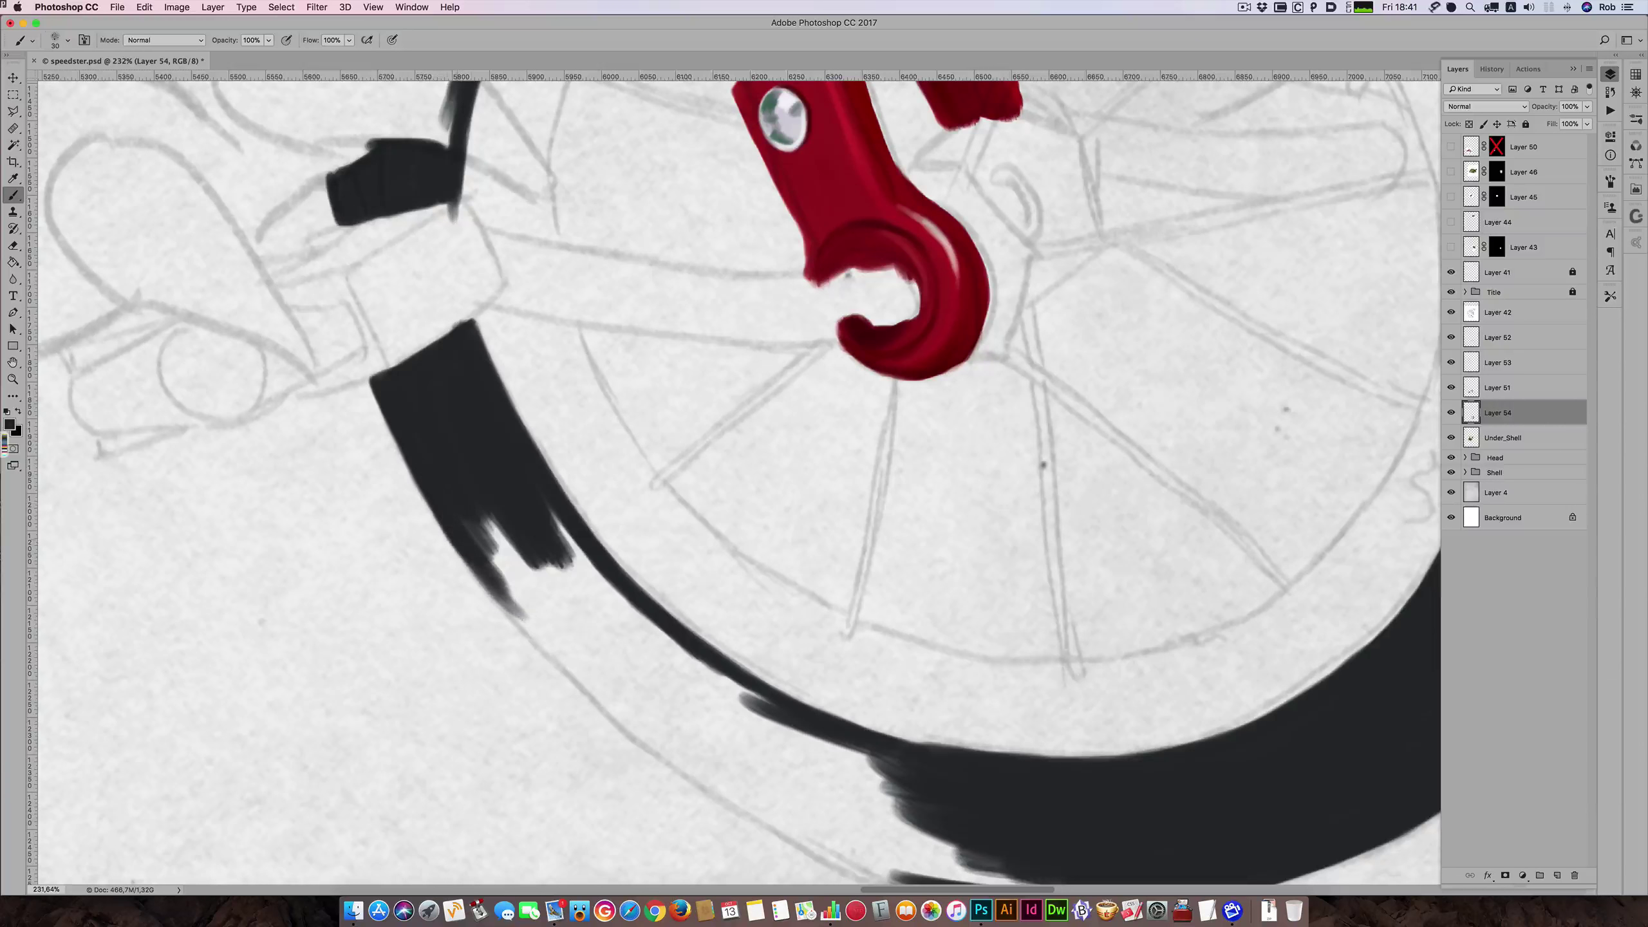
key(bracketright)
drag(462, 537, 559, 632)
drag(494, 566, 563, 644)
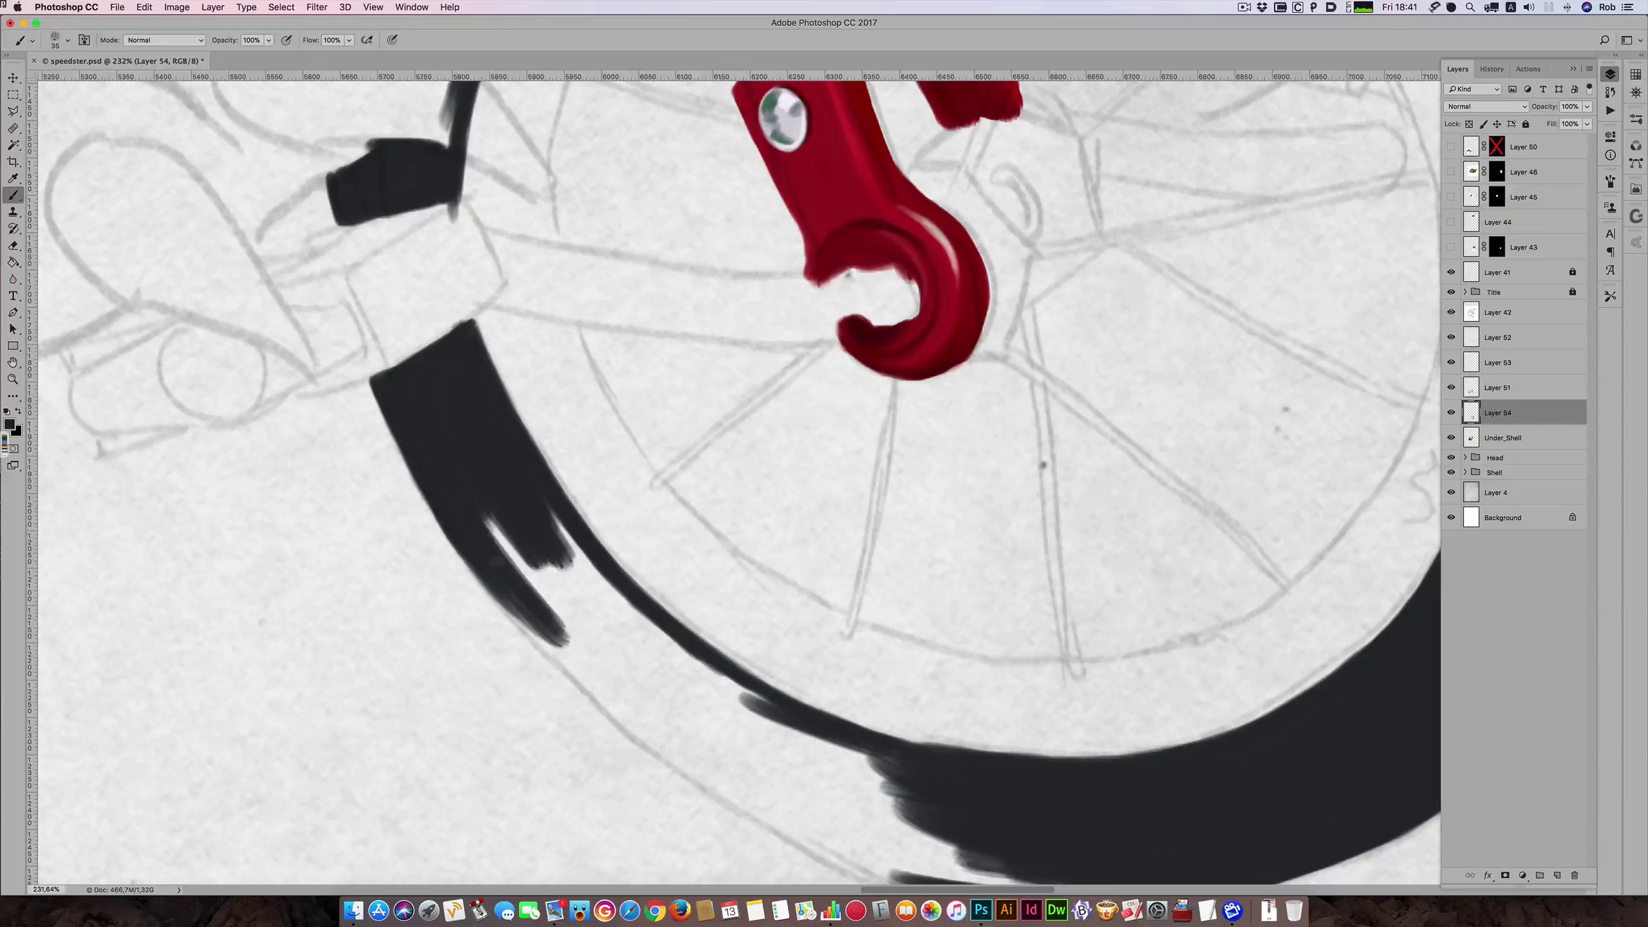
- Fill the lower rear section between the outer edge and the inner band with large near-black strokes
key(bracketright)
key(bracketright)
mouse_move(493, 519)
mouse_down()
mouse_move(583, 655)
mouse_move(616, 669)
mouse_up()
drag(551, 571, 632, 672)
drag(552, 513, 681, 675)
key(bracketright)
drag(558, 568, 652, 675)
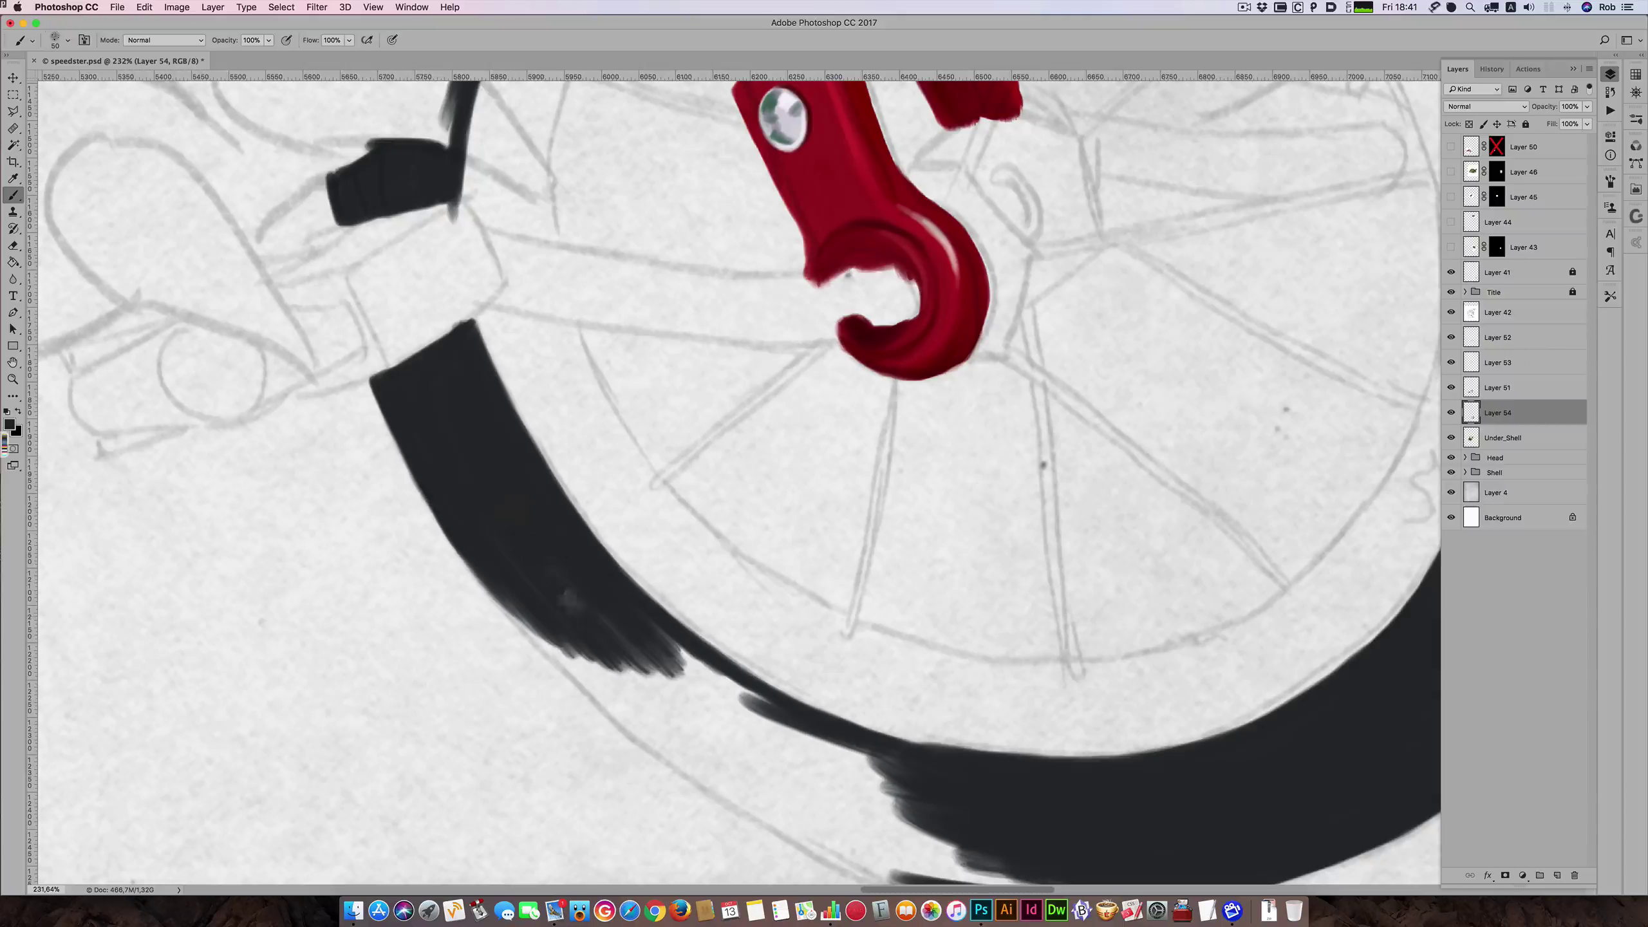
- Smooth the lower rear outer edge with smaller near-black strokes and extend it down along the sketch
key(bracketleft)
drag(510, 553, 574, 648)
drag(460, 536, 542, 642)
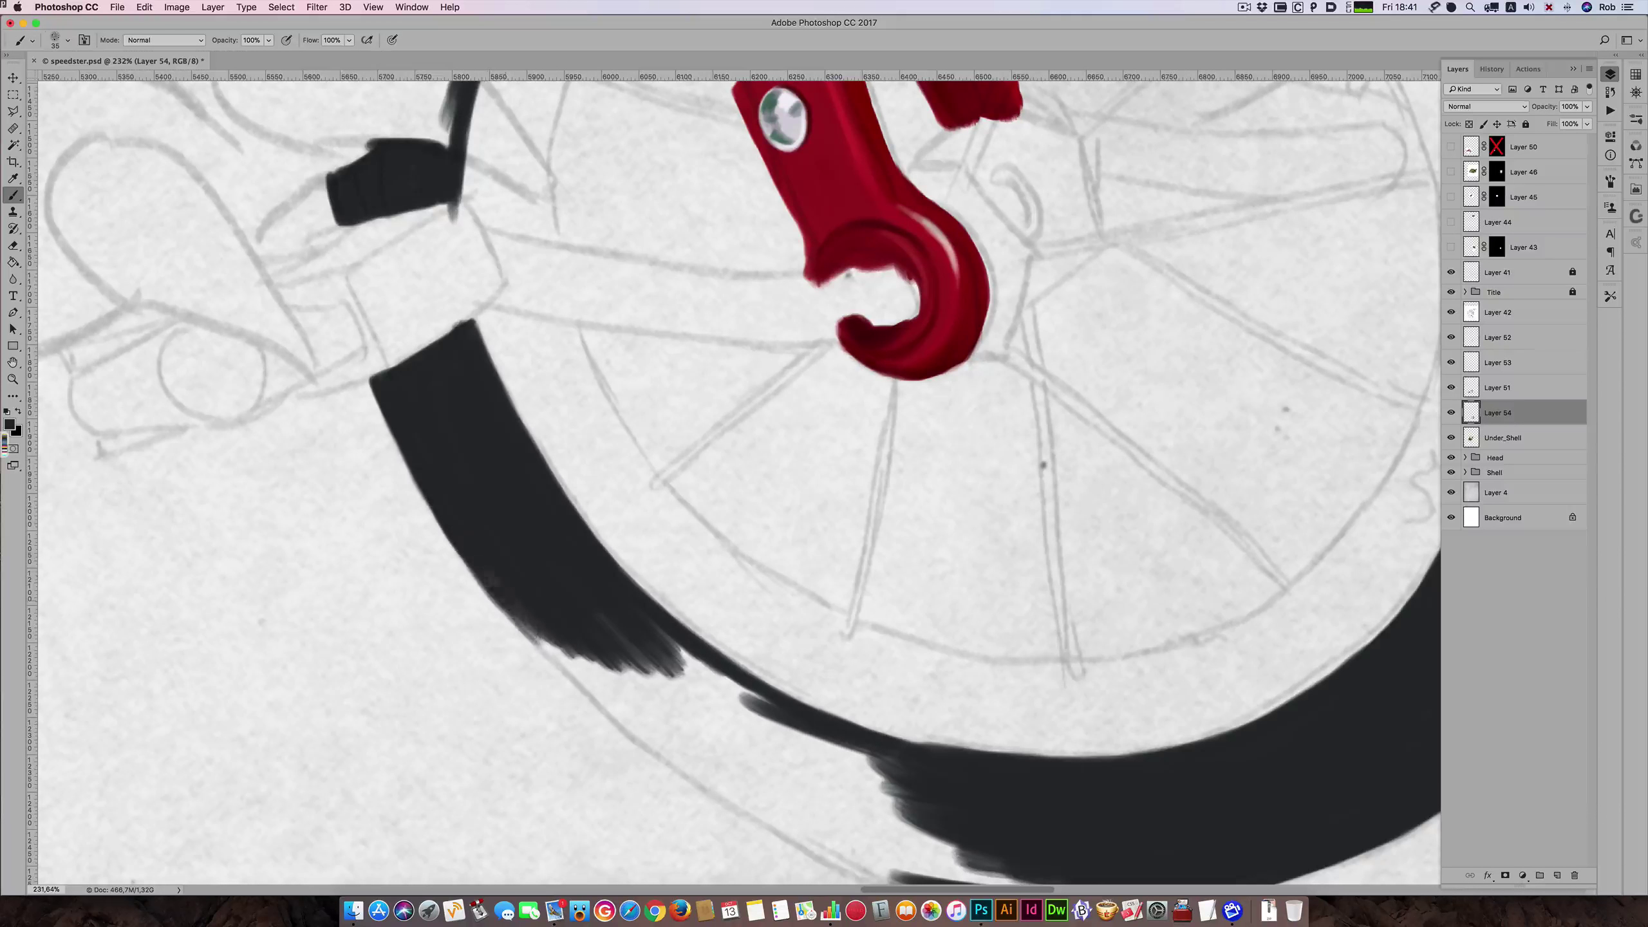
drag(492, 582, 587, 687)
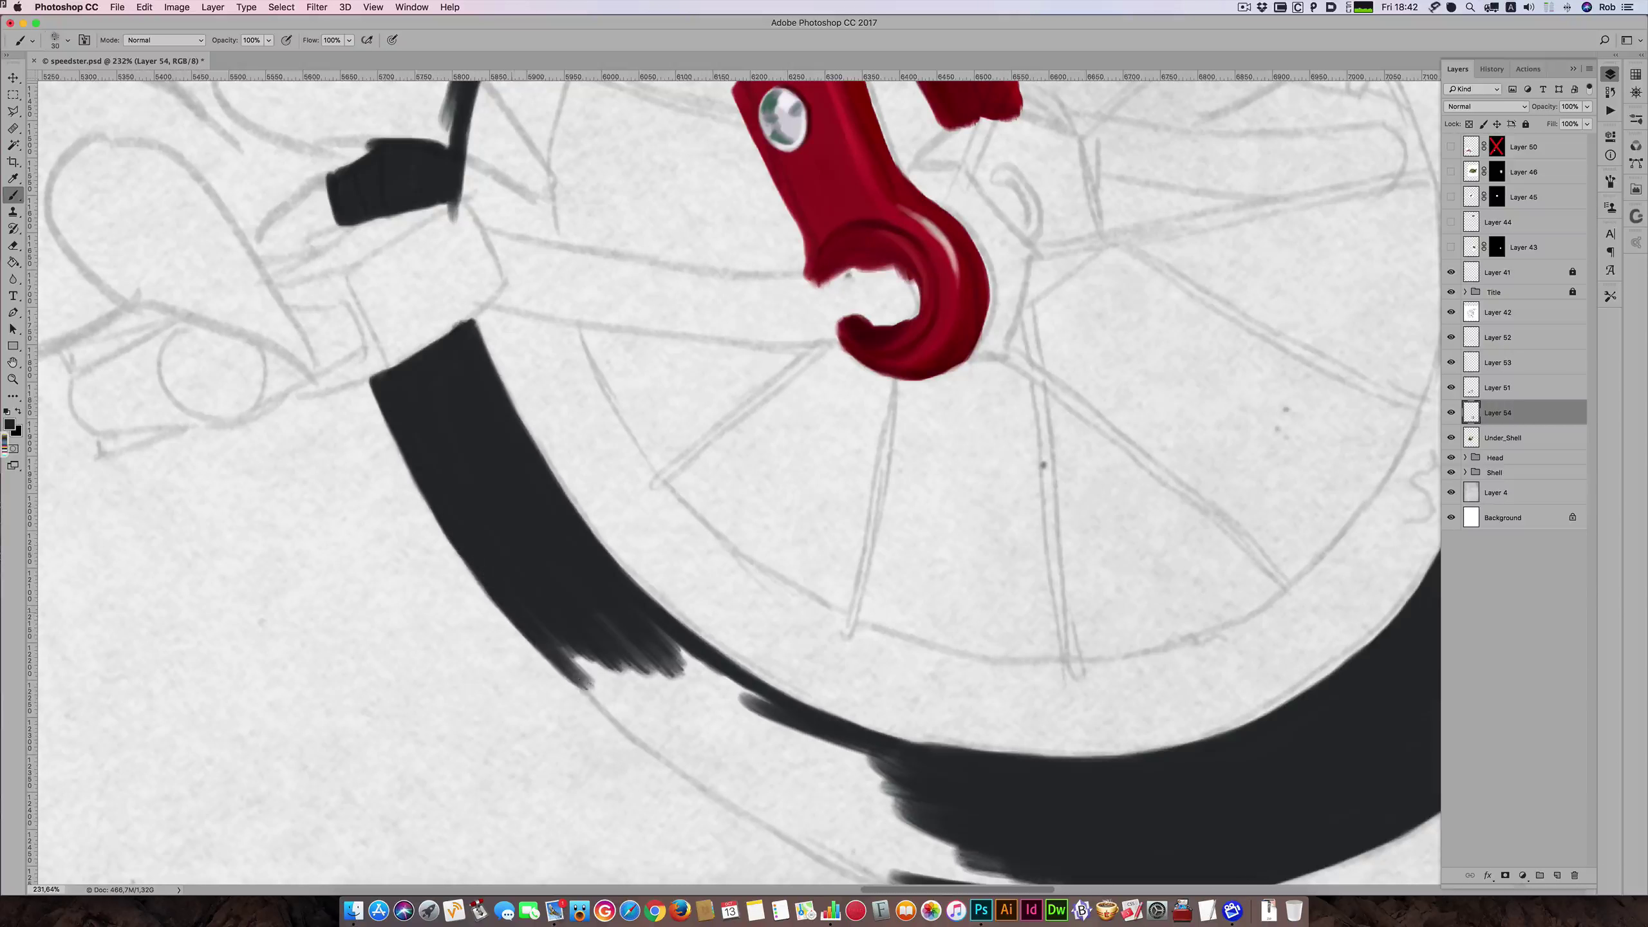
drag(489, 577, 591, 685)
drag(507, 596, 604, 702)
mouse_move(533, 624)
mouse_down()
mouse_move(631, 725)
mouse_move(684, 741)
mouse_up()
- Widen the inner band with larger near-black strokes to join the lower rear fill to the filled bottom section
key(bracketright)
key(bracketright)
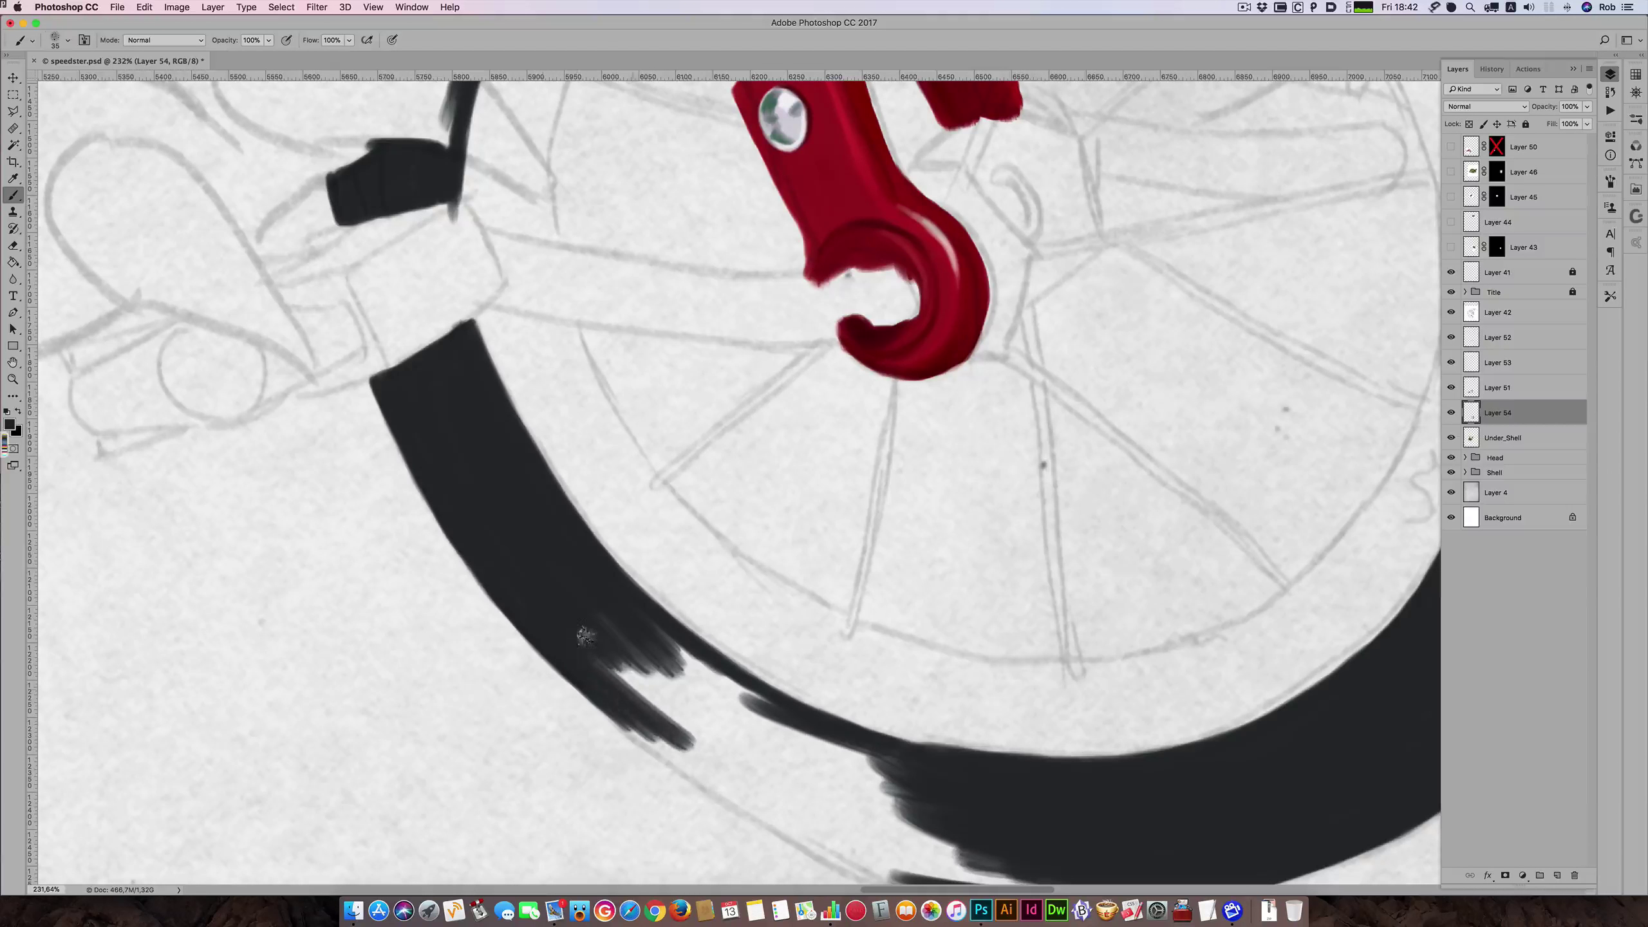
mouse_move(587, 636)
mouse_down()
mouse_move(703, 744)
mouse_move(720, 702)
mouse_up()
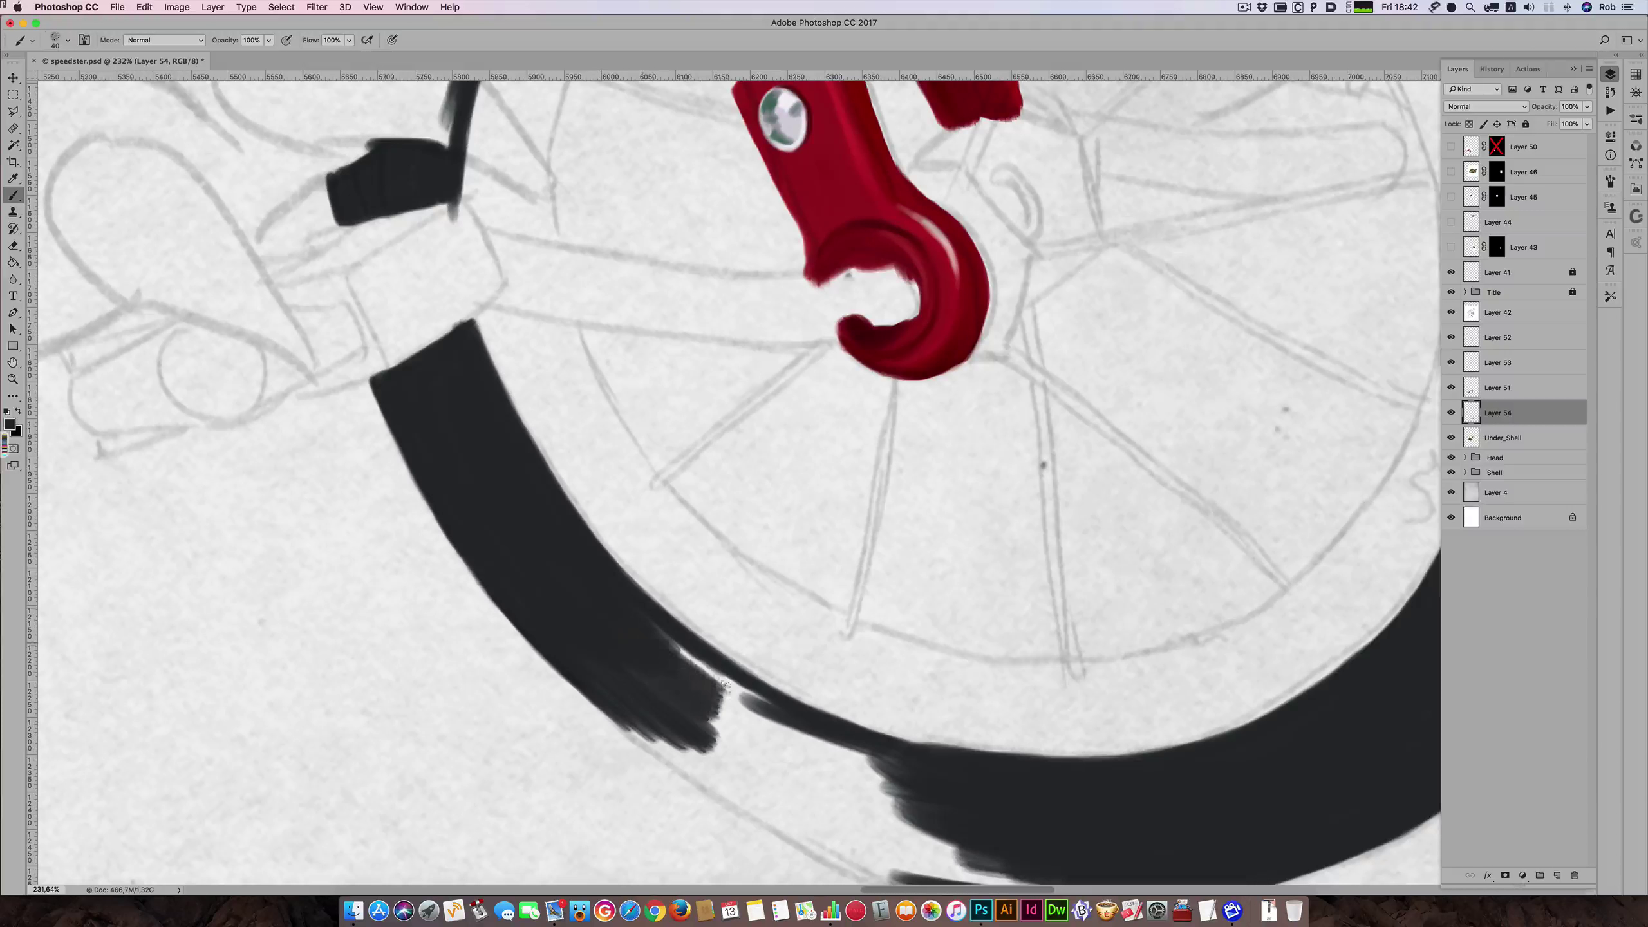
drag(640, 626, 850, 773)
mouse_move(705, 696)
mouse_down()
mouse_move(802, 770)
mouse_move(892, 788)
mouse_up()
drag(830, 743, 905, 779)
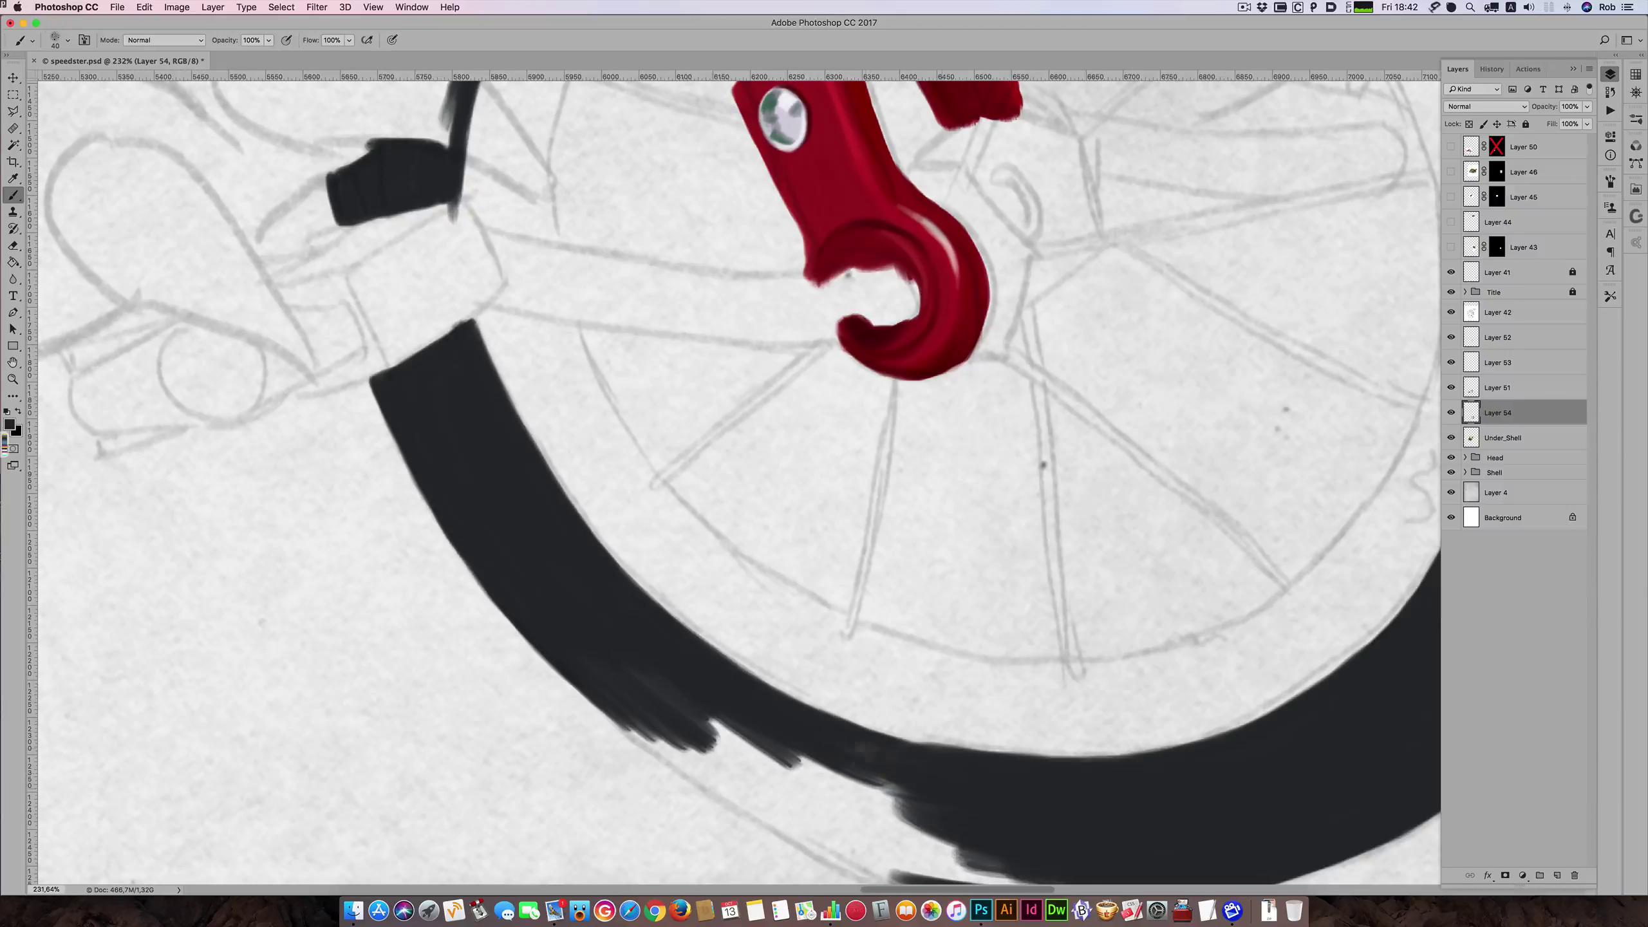
drag(813, 736, 908, 783)
- Fill the ragged lower rear end of the tyre with large near-black strokes
drag(606, 647, 725, 739)
mouse_move(668, 691)
mouse_down()
mouse_move(743, 743)
mouse_move(704, 753)
mouse_up()
drag(589, 651, 668, 743)
- Extend the tyre's lower rear outer edge down along the sketched curve with smaller near-black strokes
key(bracketleft)
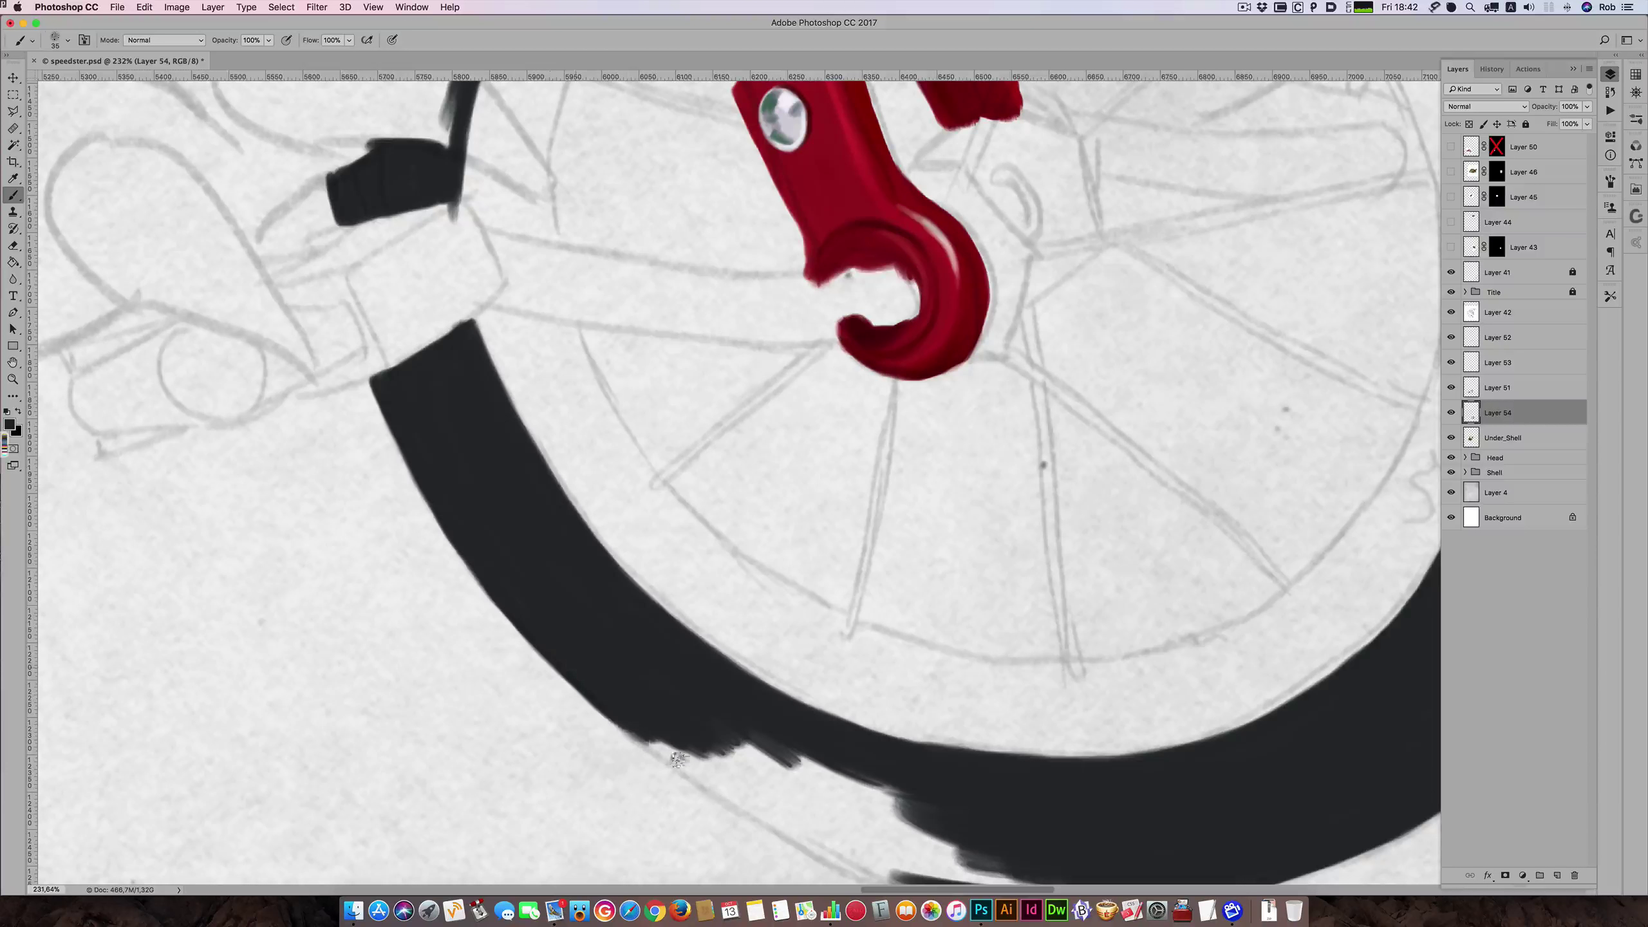
drag(632, 733, 693, 767)
drag(602, 690, 721, 789)
drag(629, 717, 759, 803)
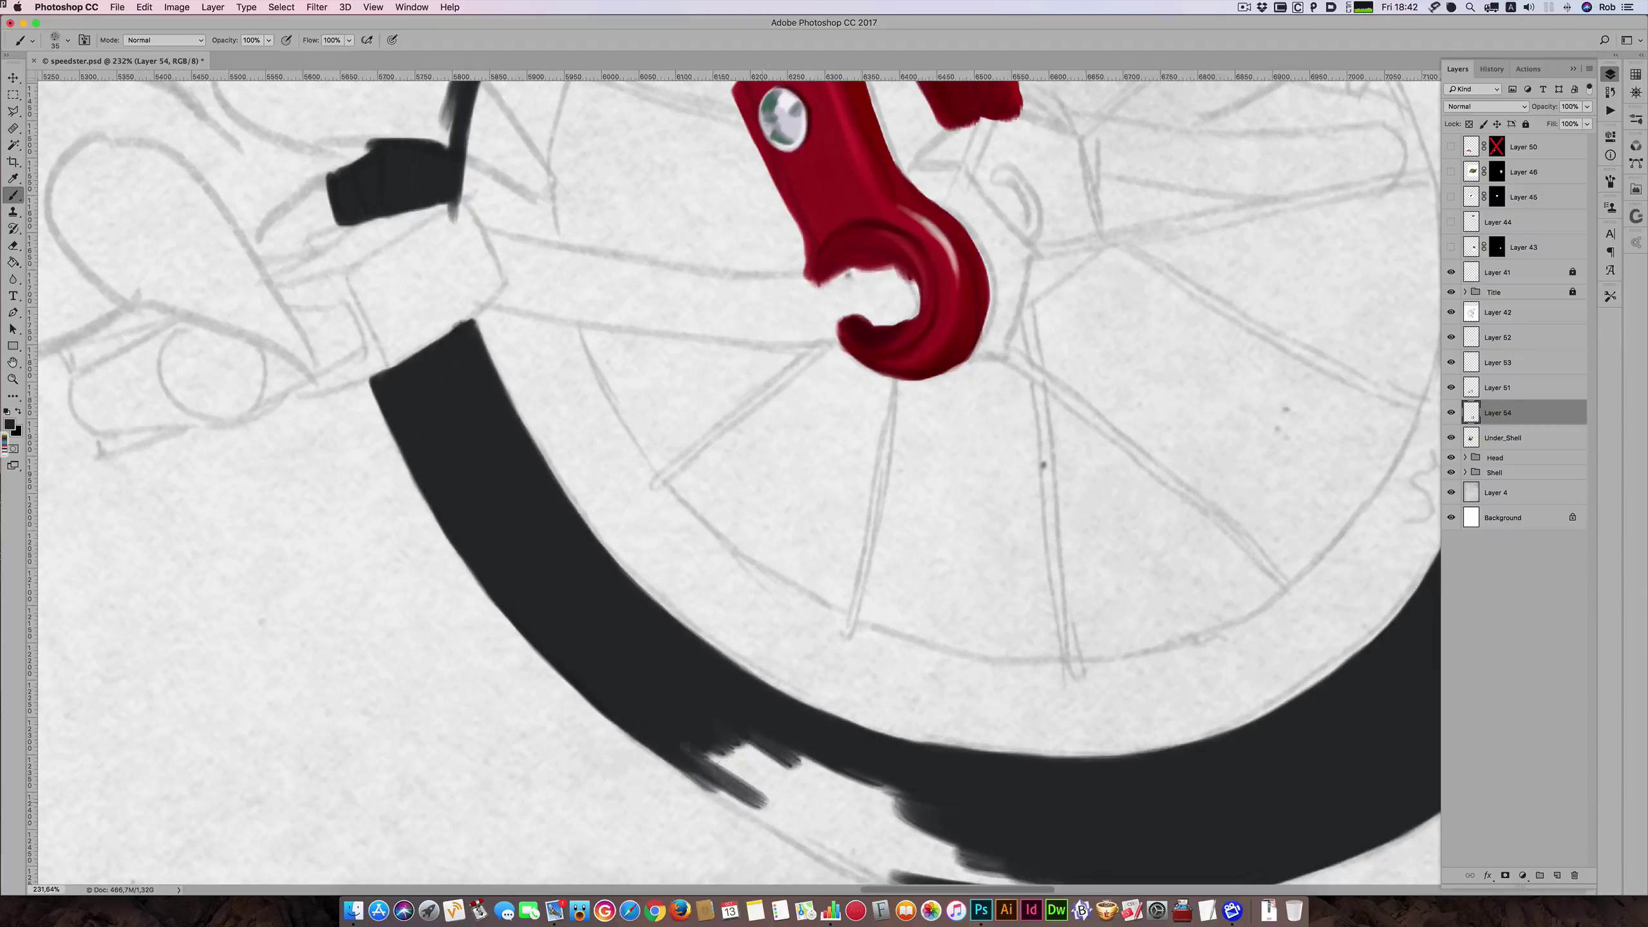
drag(684, 746, 756, 801)
drag(631, 718, 775, 817)
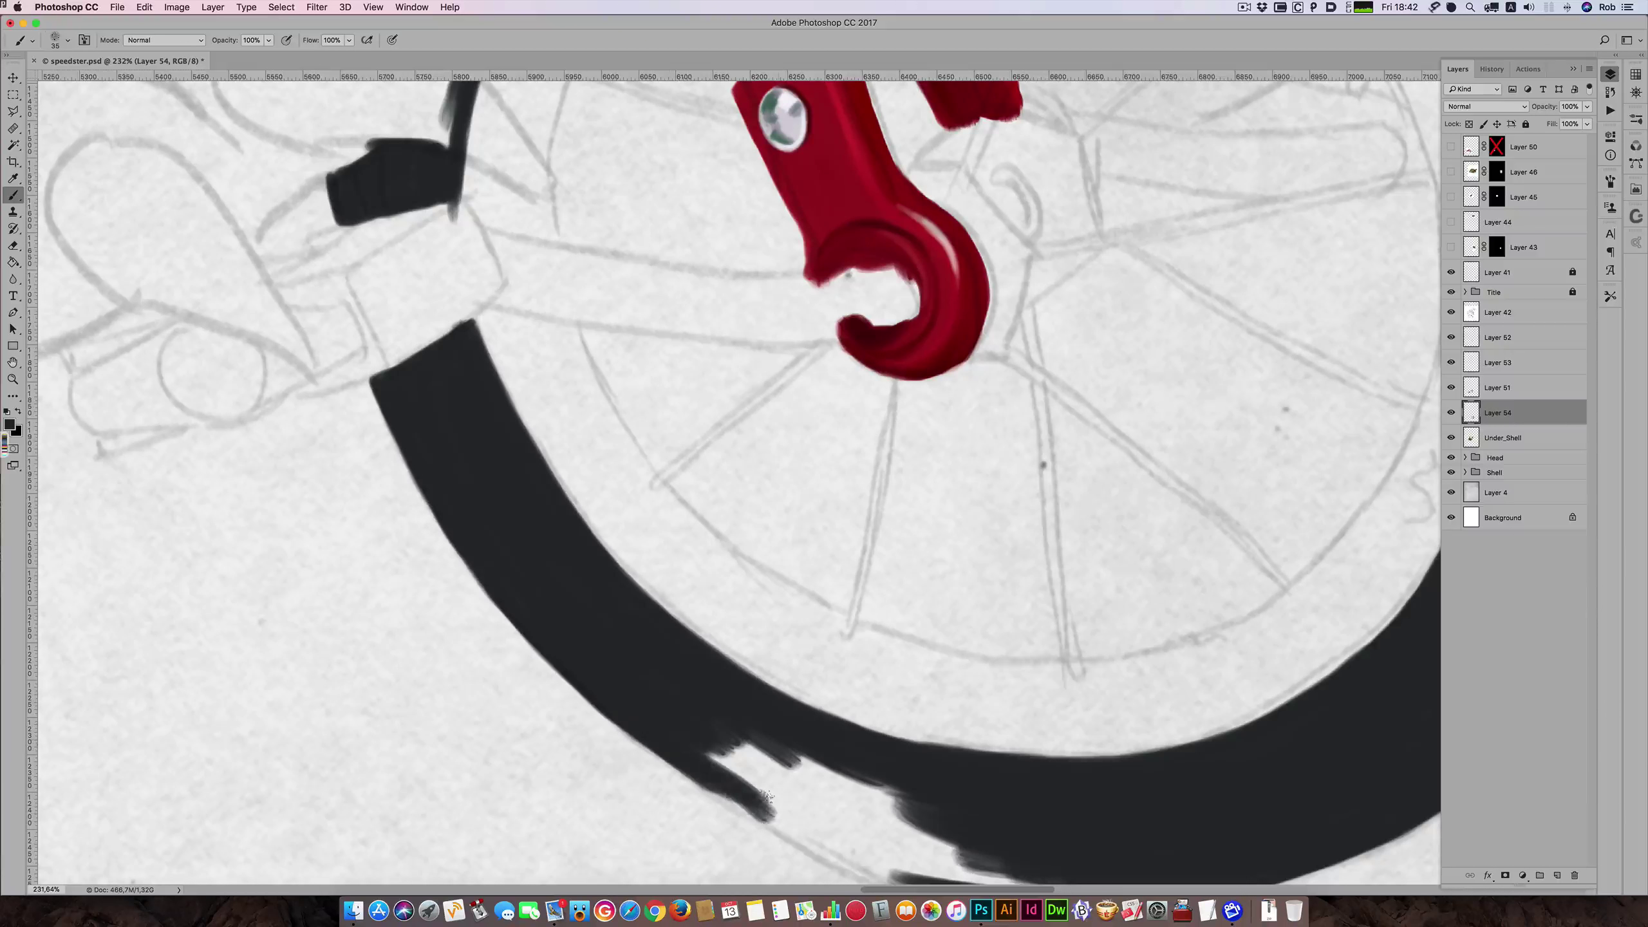
drag(704, 756, 784, 818)
- Fill between the extended outer edge and the inner band with larger near-black strokes toward the bottom section
mouse_move(695, 761)
mouse_down()
mouse_move(775, 823)
mouse_move(849, 828)
mouse_move(862, 808)
mouse_up()
key(])
mouse_move(758, 746)
mouse_down()
mouse_move(870, 788)
mouse_move(912, 830)
mouse_up()
drag(817, 769, 914, 798)
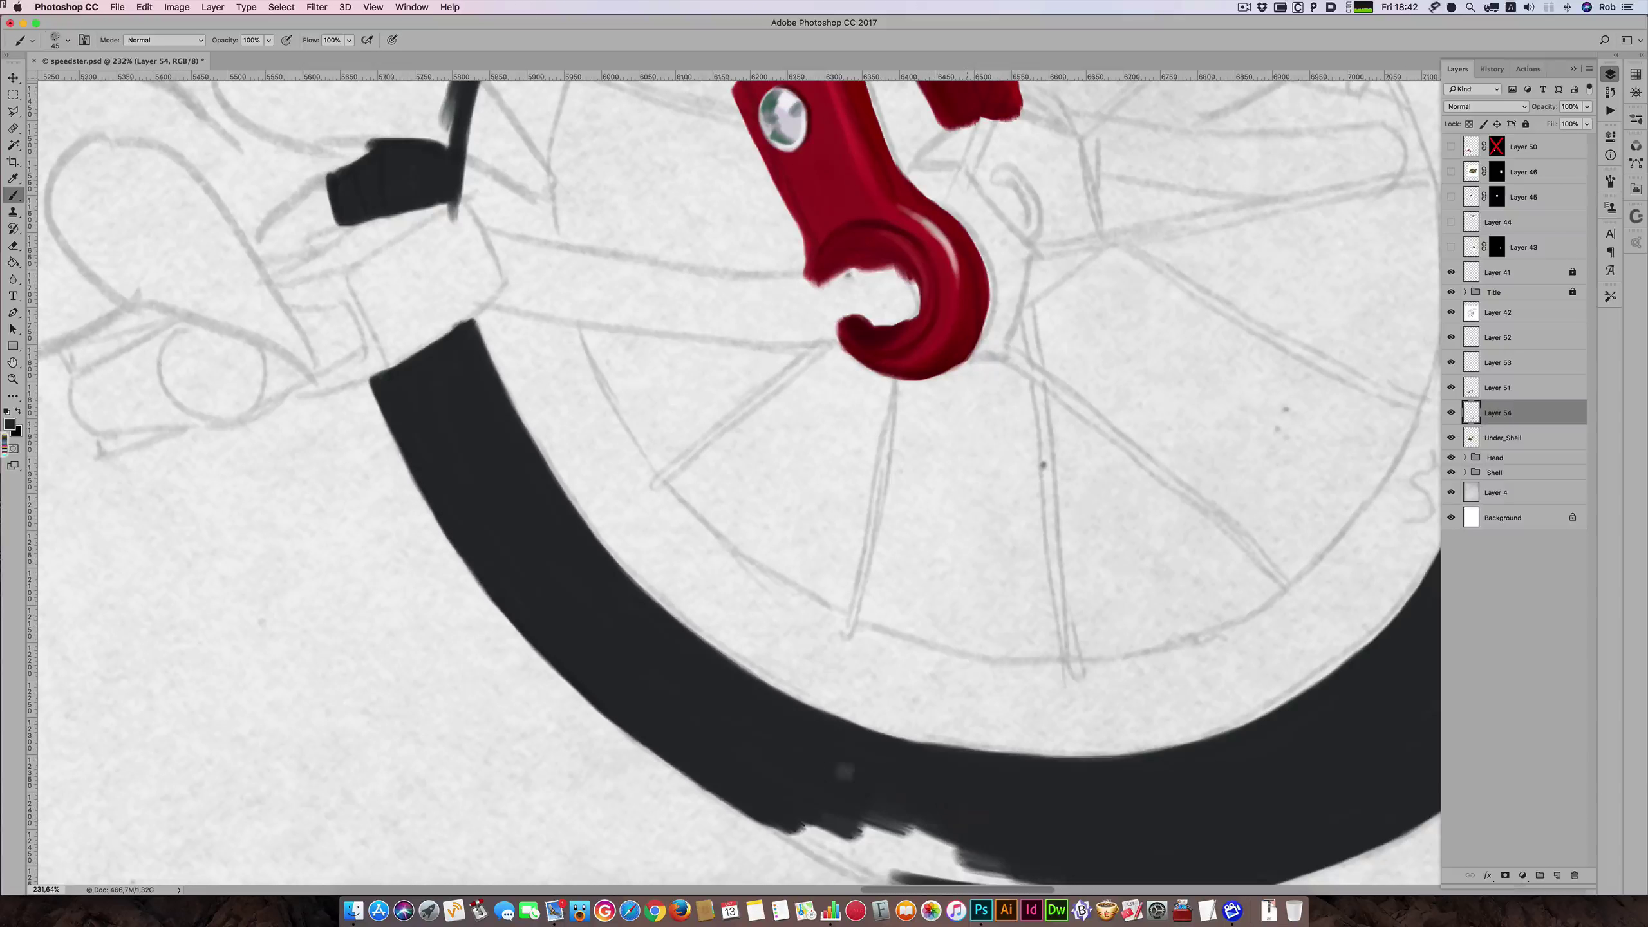
- Paint the remaining lower outer edge along the sketch in near-black to join the bottom section's edge
key(])
drag(712, 515, 692, 454)
scroll(691, 454, down, 5)
scroll(692, 454, right, 2)
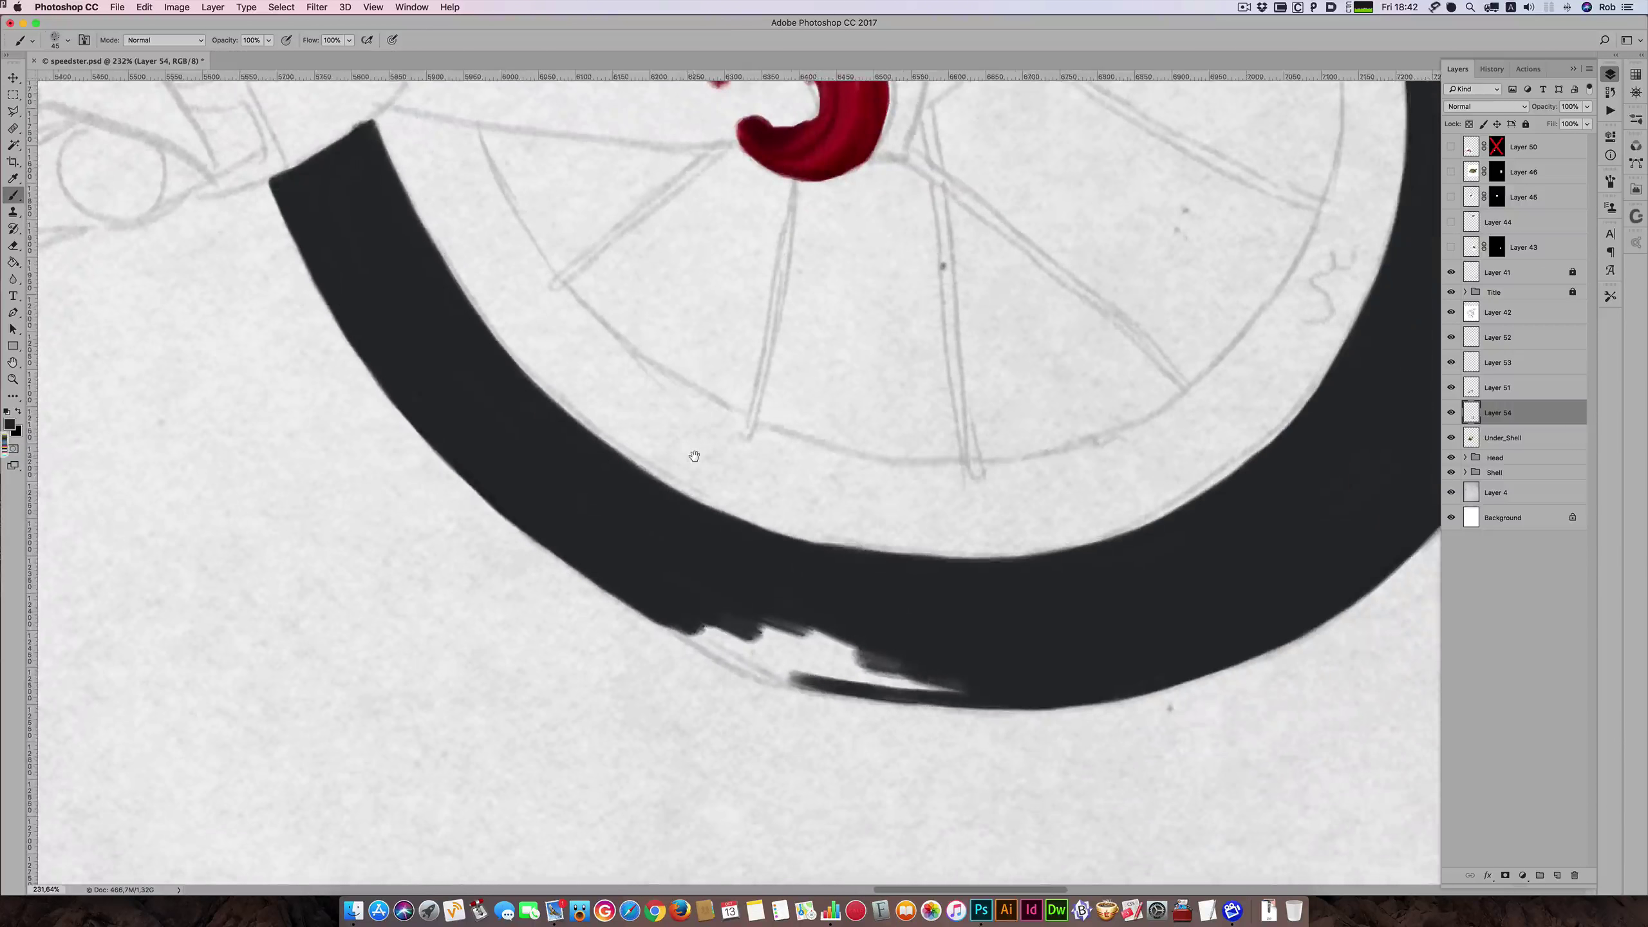
key([)
drag(645, 613, 821, 685)
- Fill the remaining gaps inside the bottom rear of the tyre with near-black strokes
key([)
key([)
key(])
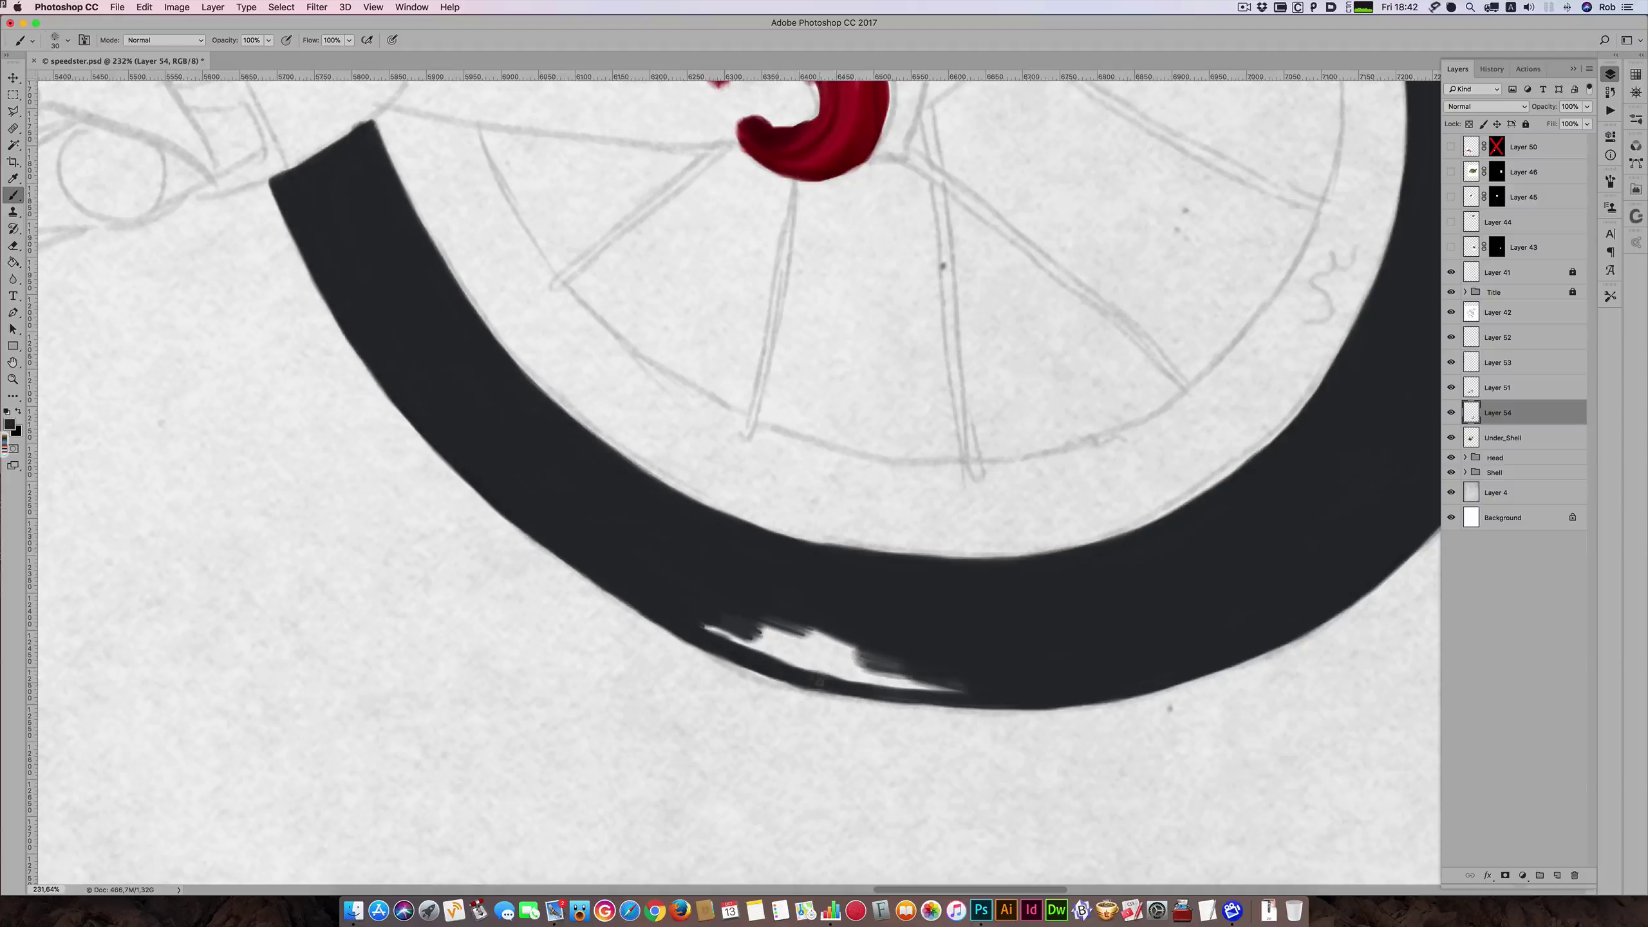
drag(683, 610, 879, 670)
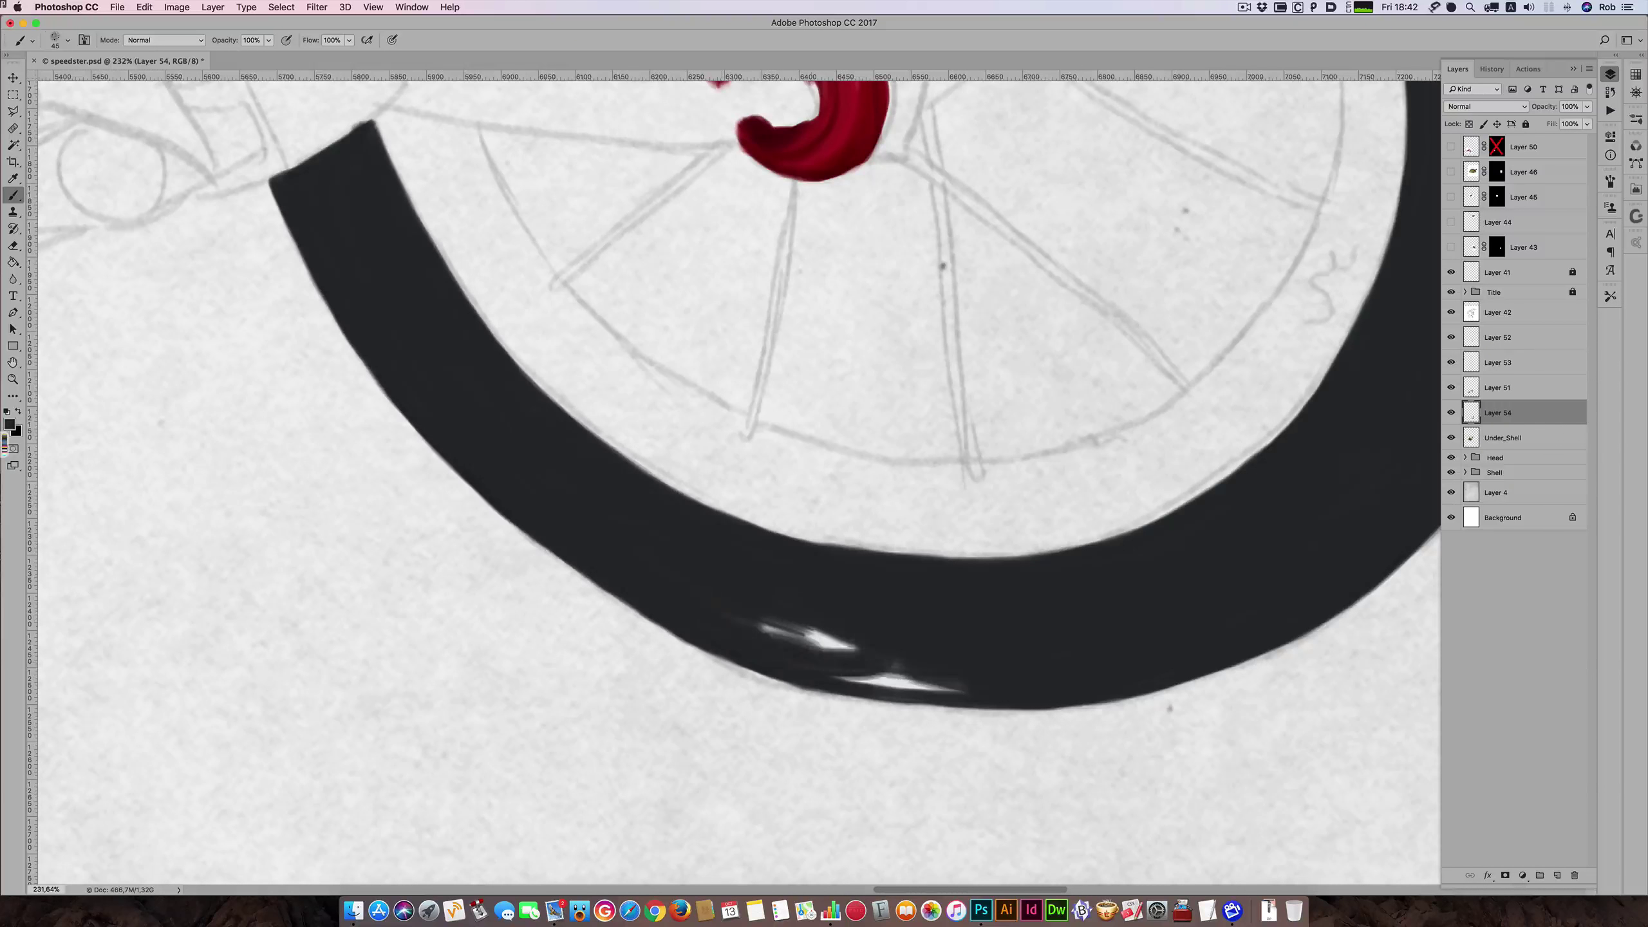
key(bracketright)
key(bracketright)
drag(765, 628, 850, 659)
mouse_move(747, 599)
mouse_down()
mouse_move(879, 645)
mouse_move(811, 646)
mouse_move(971, 666)
mouse_move(982, 692)
mouse_move(812, 648)
mouse_up()
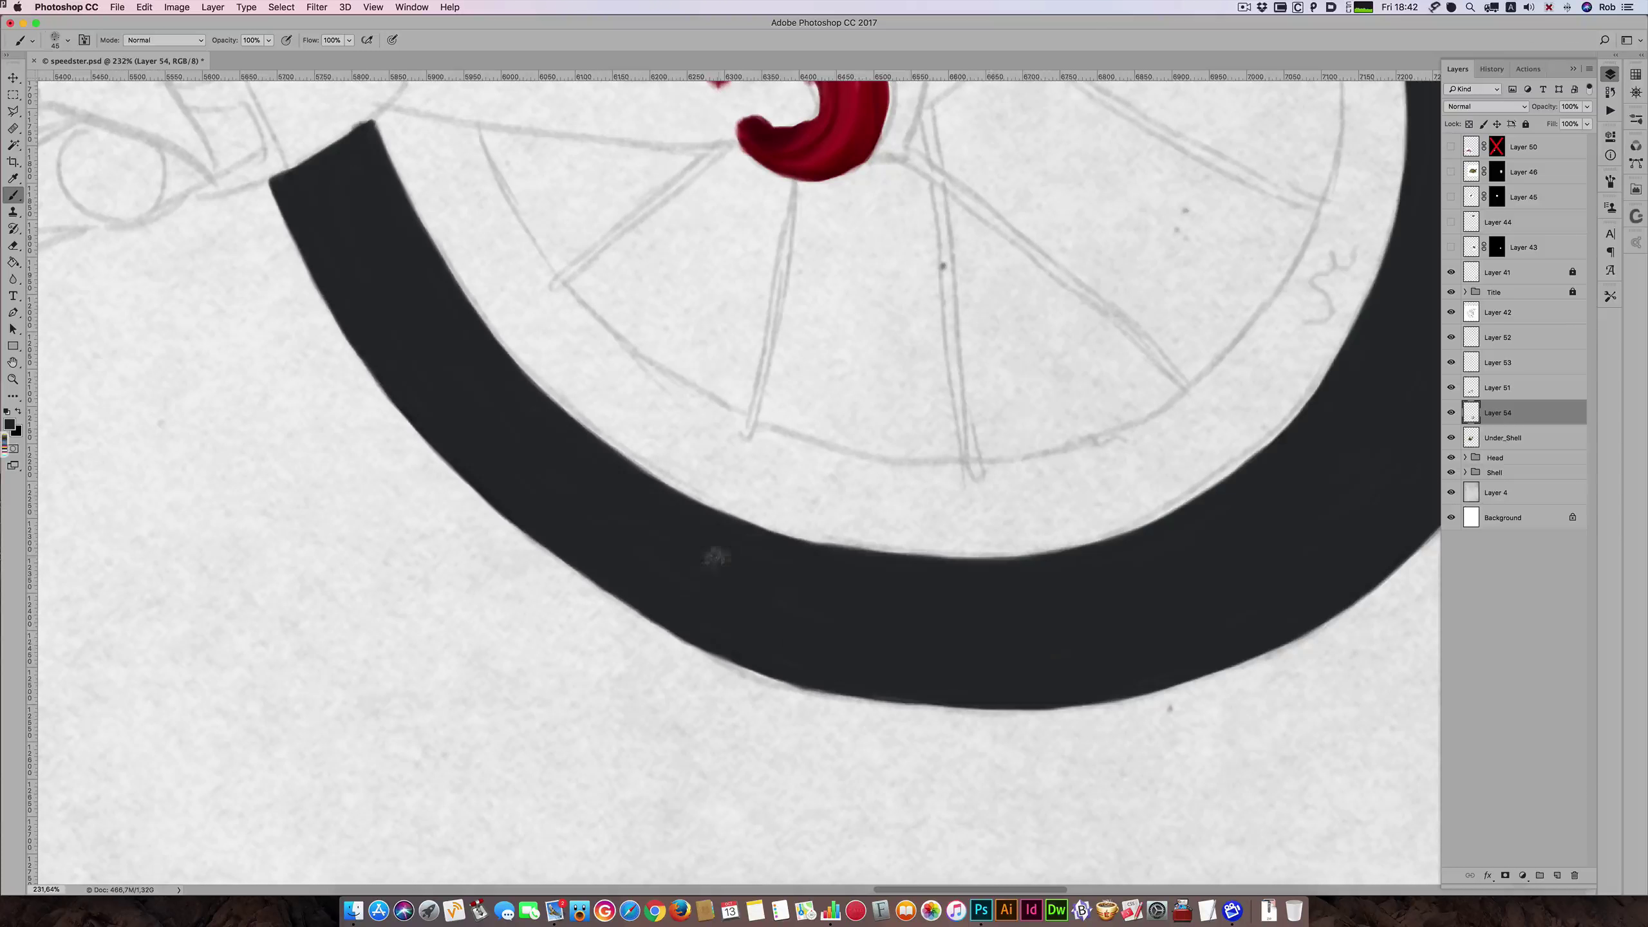
- Show the tricycle reference photo on Layer 50 beside the painted front wheel
key(super+0)
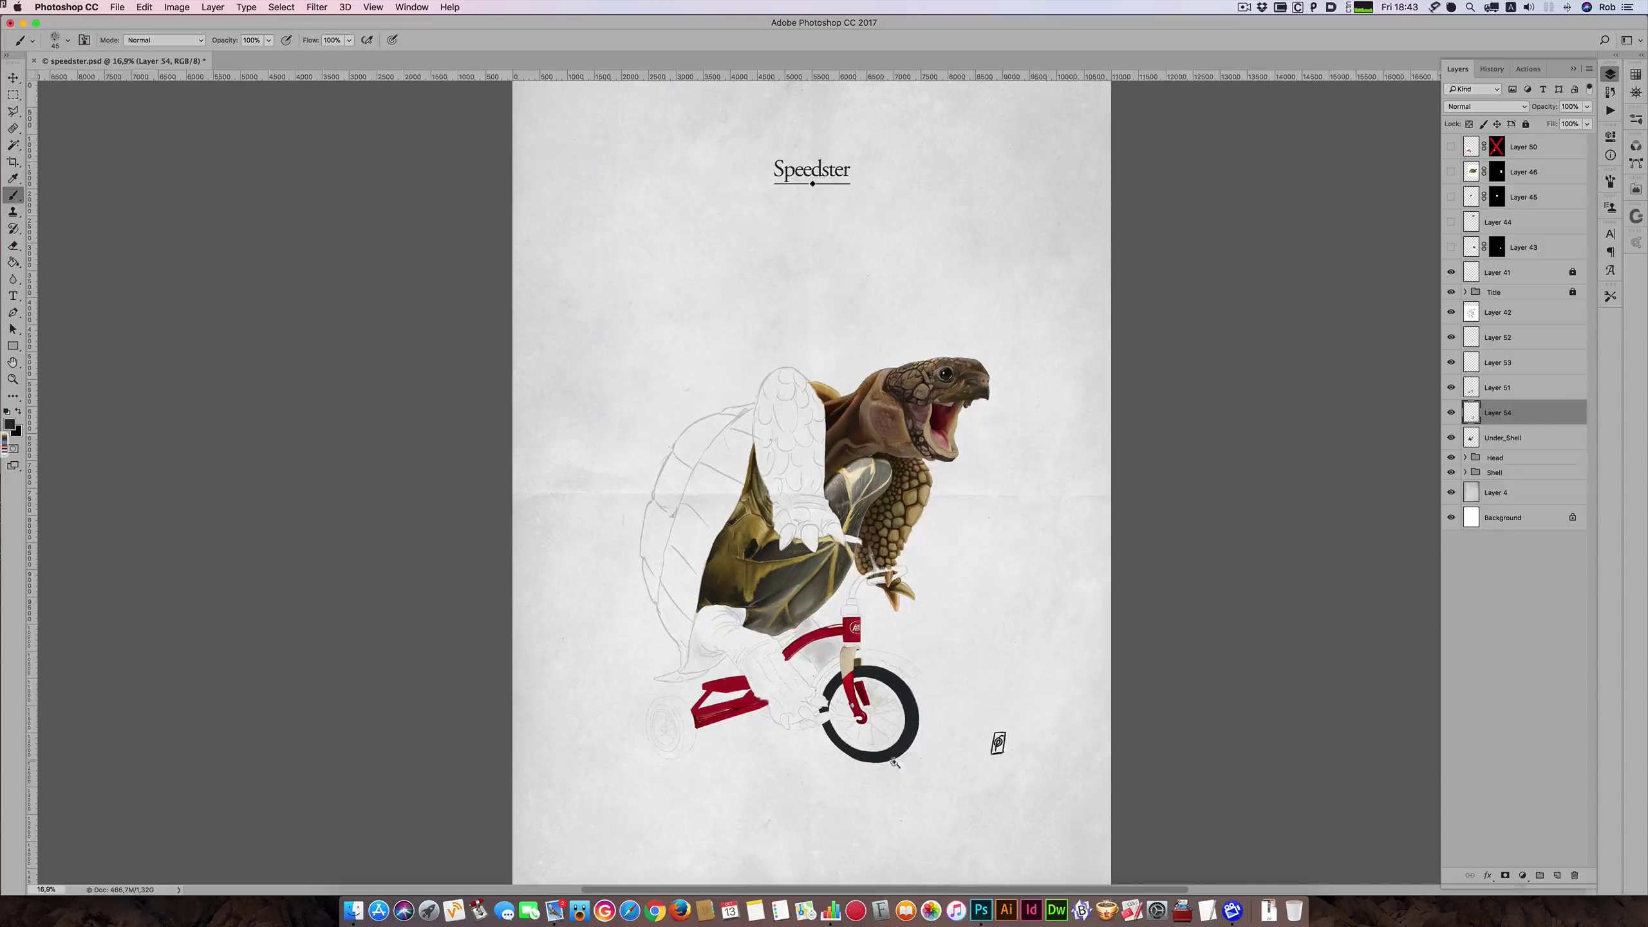
drag(894, 762, 856, 742)
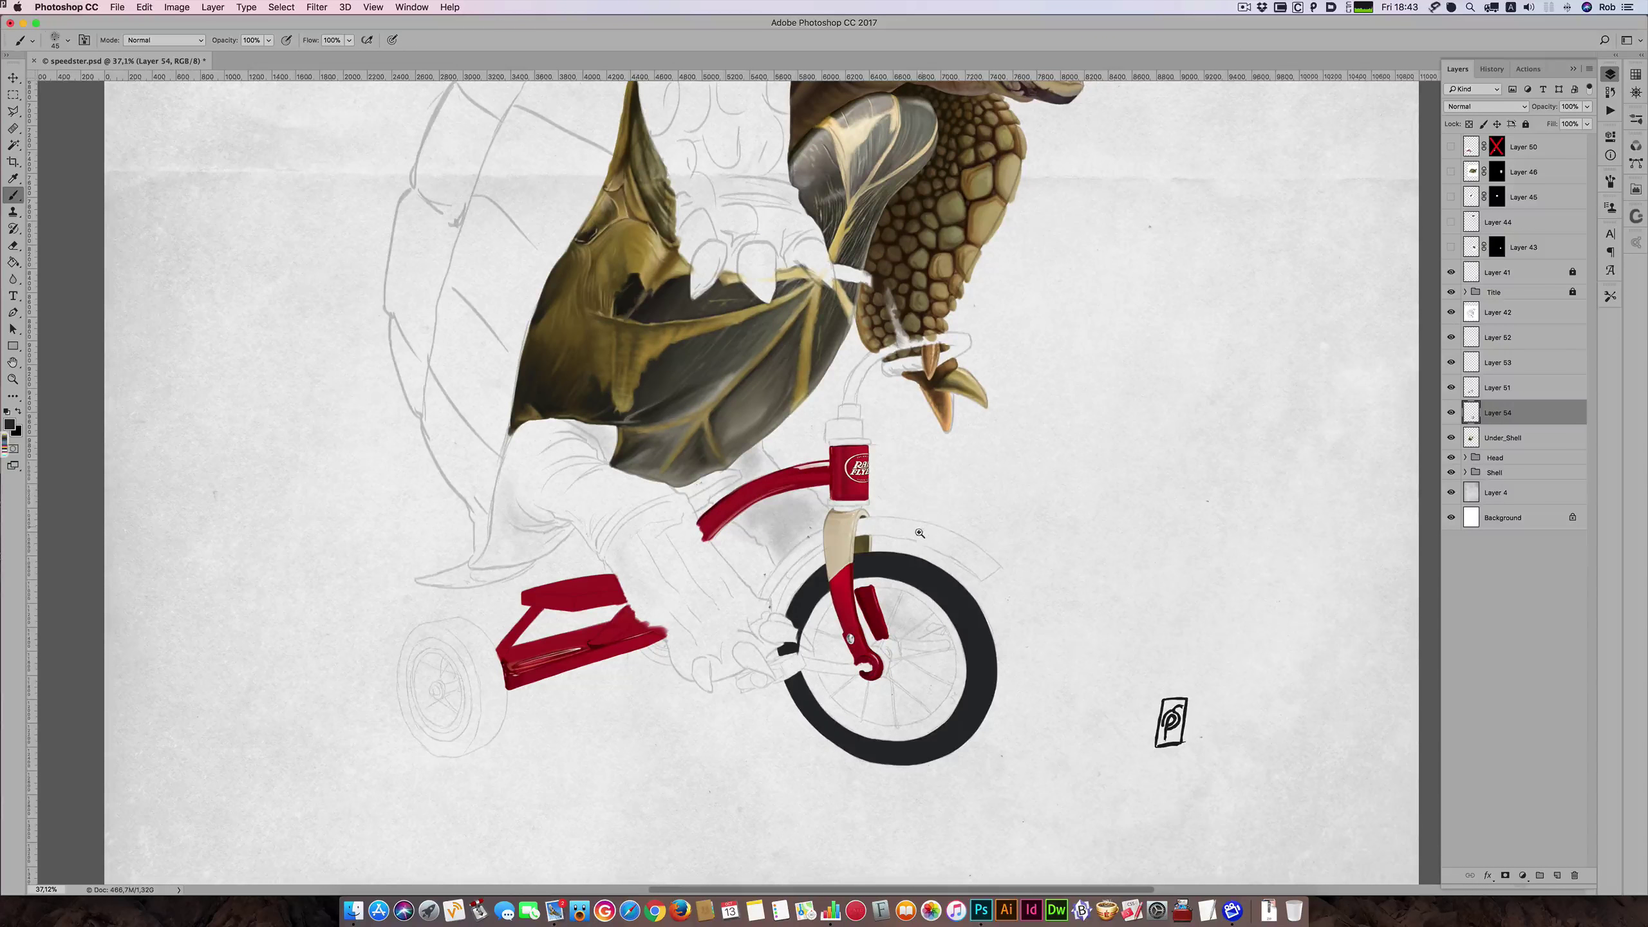
drag(877, 603, 939, 486)
click(1450, 146)
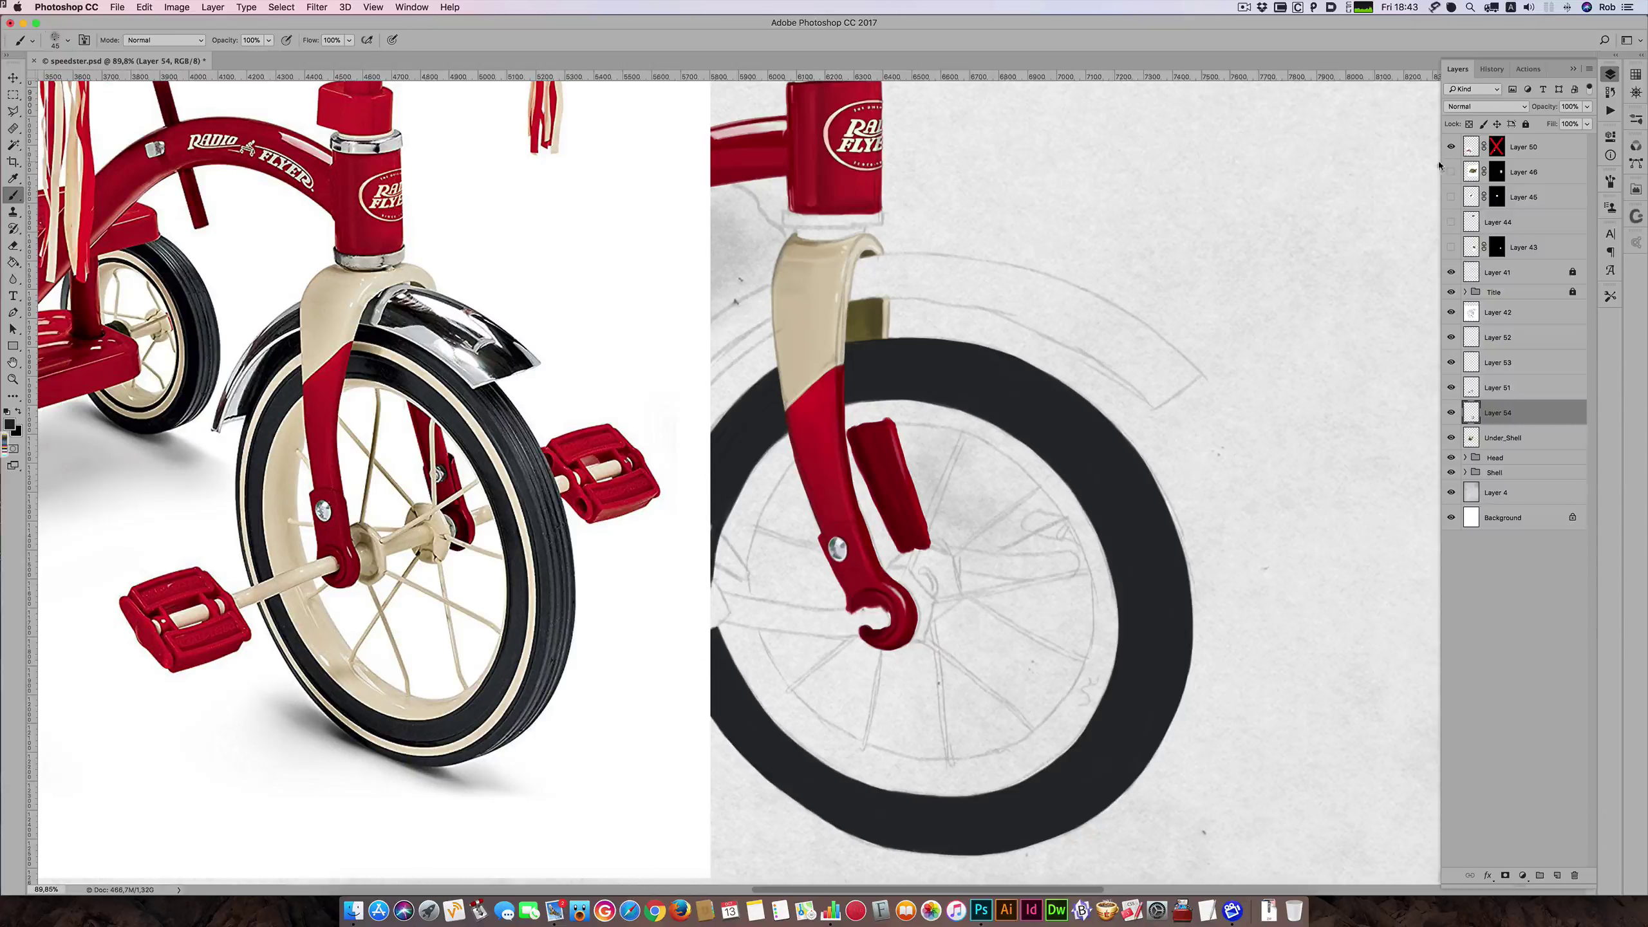
- Load the painted tyre on Layer 54 as a selection and hide the selection outline and guides
ctrl+click(1471, 414)
key(super+semicolon)
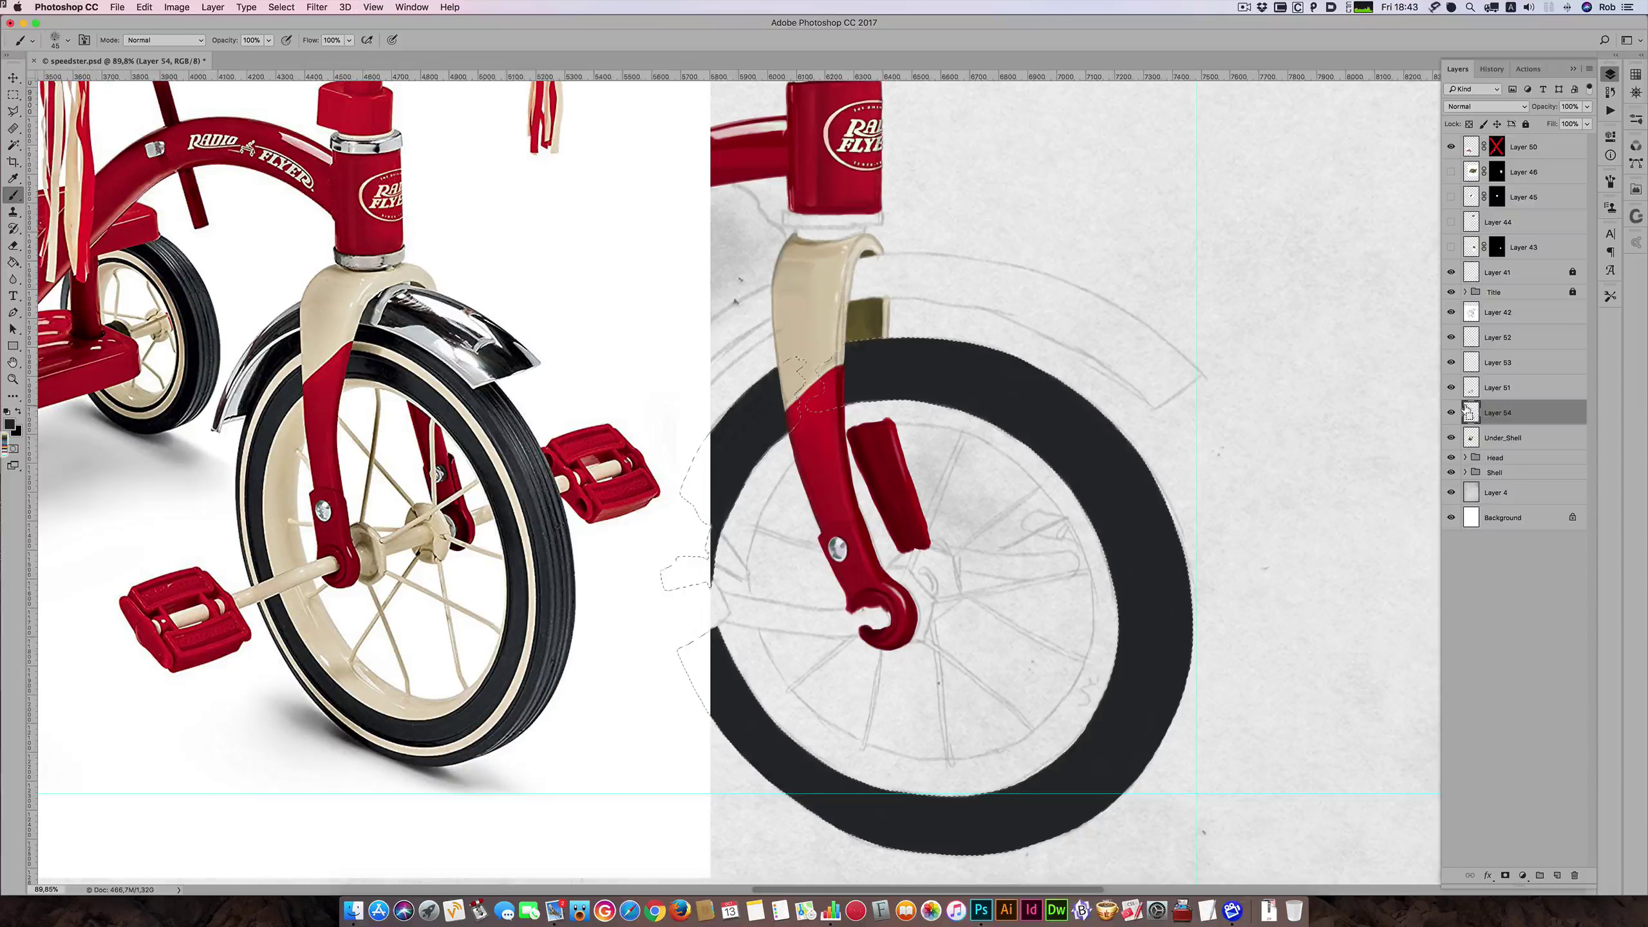
key(super+h)
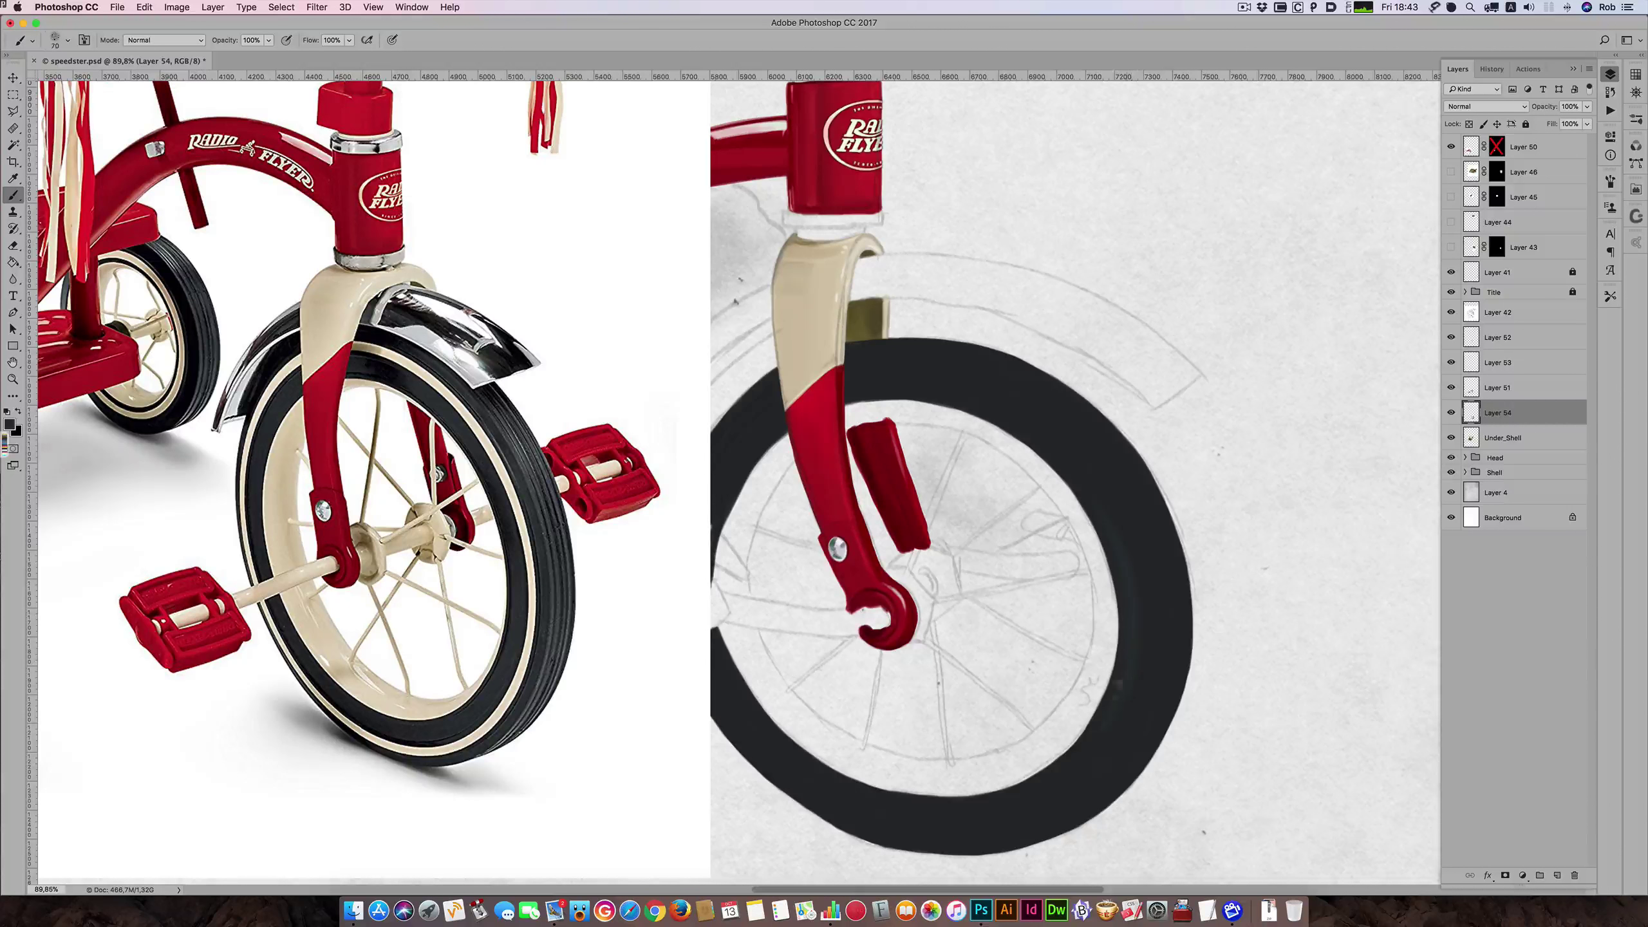
- Shade the upper tyre beside the fork and along its inner edge with a dark tone sampled from the reference tyre
key(bracketright)
key(bracketright)
alt+click(379, 367)
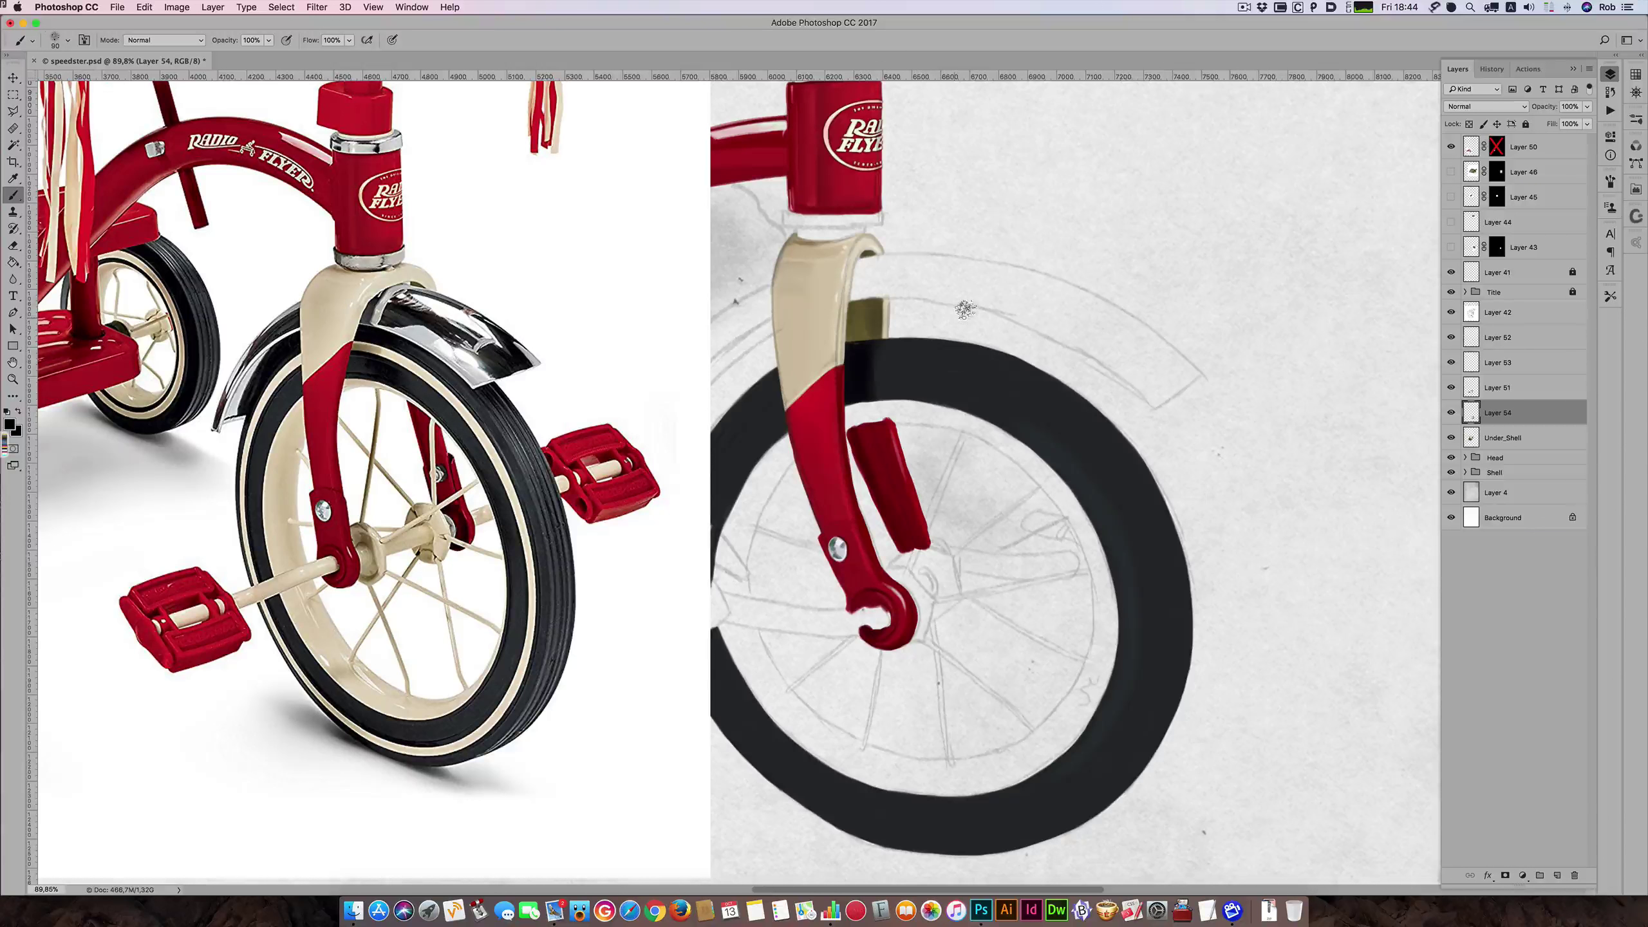
key(bracketleft)
key(bracketleft)
key(bracketright)
key(bracketright)
mouse_move(1039, 466)
mouse_down()
mouse_move(1073, 498)
mouse_move(1052, 447)
mouse_up()
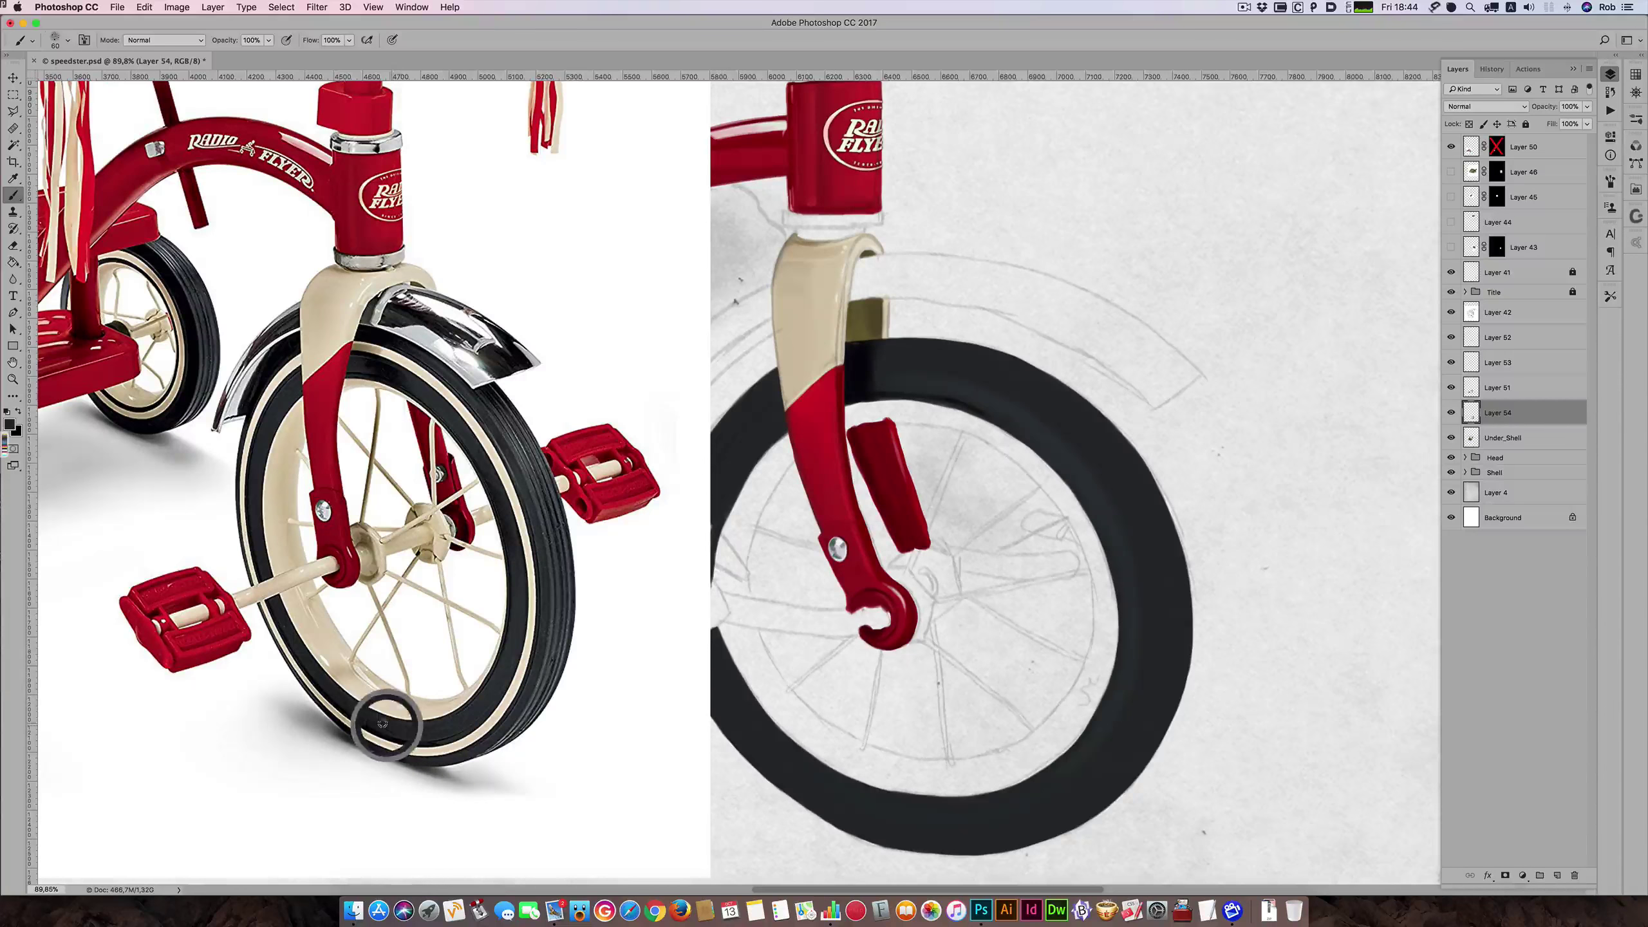
- Build up soft blue-grey and dark shading around the tyre's sidewall with varying brush sizes
key(bracketright)
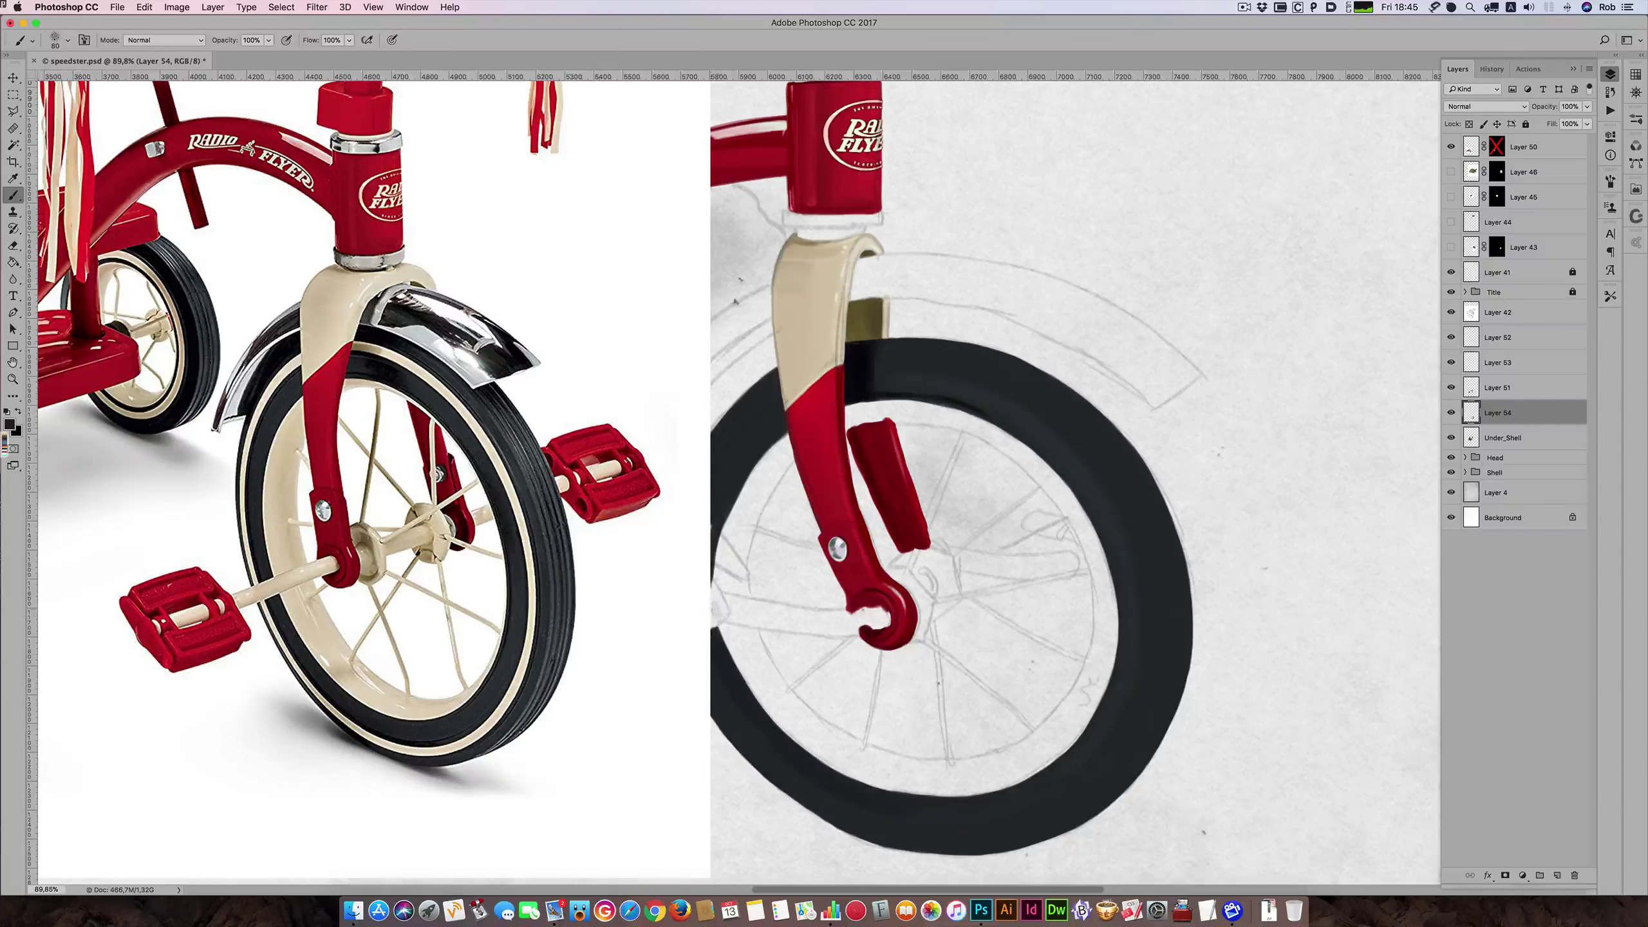
key(bracketleft)
key(bracketleft)
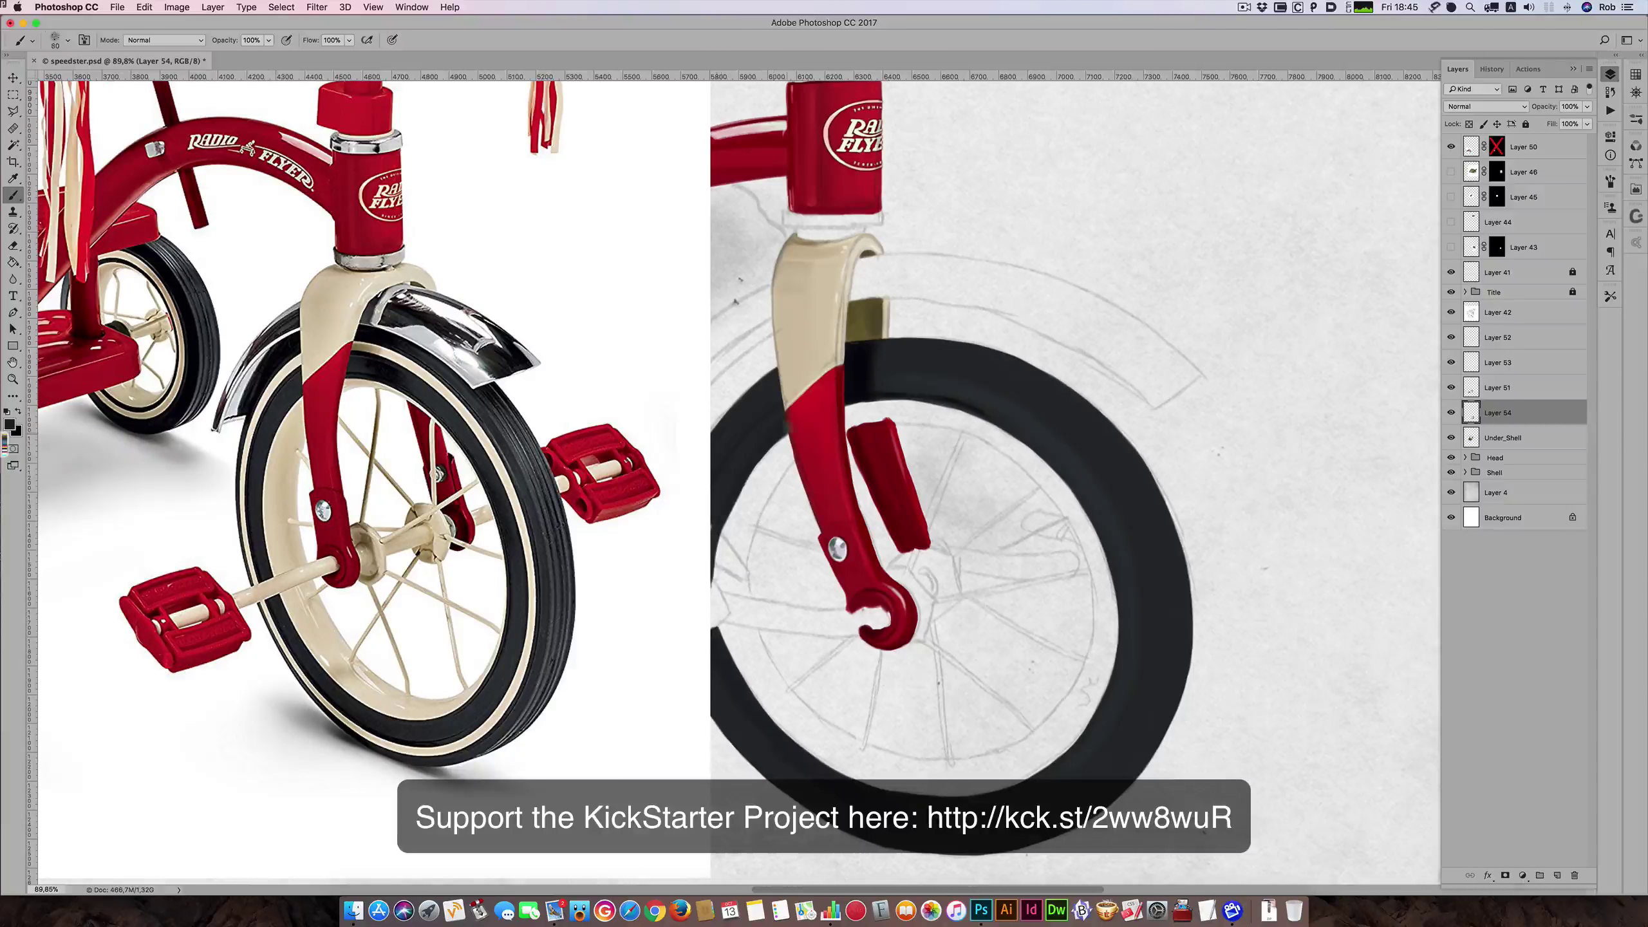
key(bracketright)
key(bracketright)
key(bracketright)
- Darken the tyre's upper inner edge in front of the fork with smaller near-black strokes
drag(1180, 454, 1199, 456)
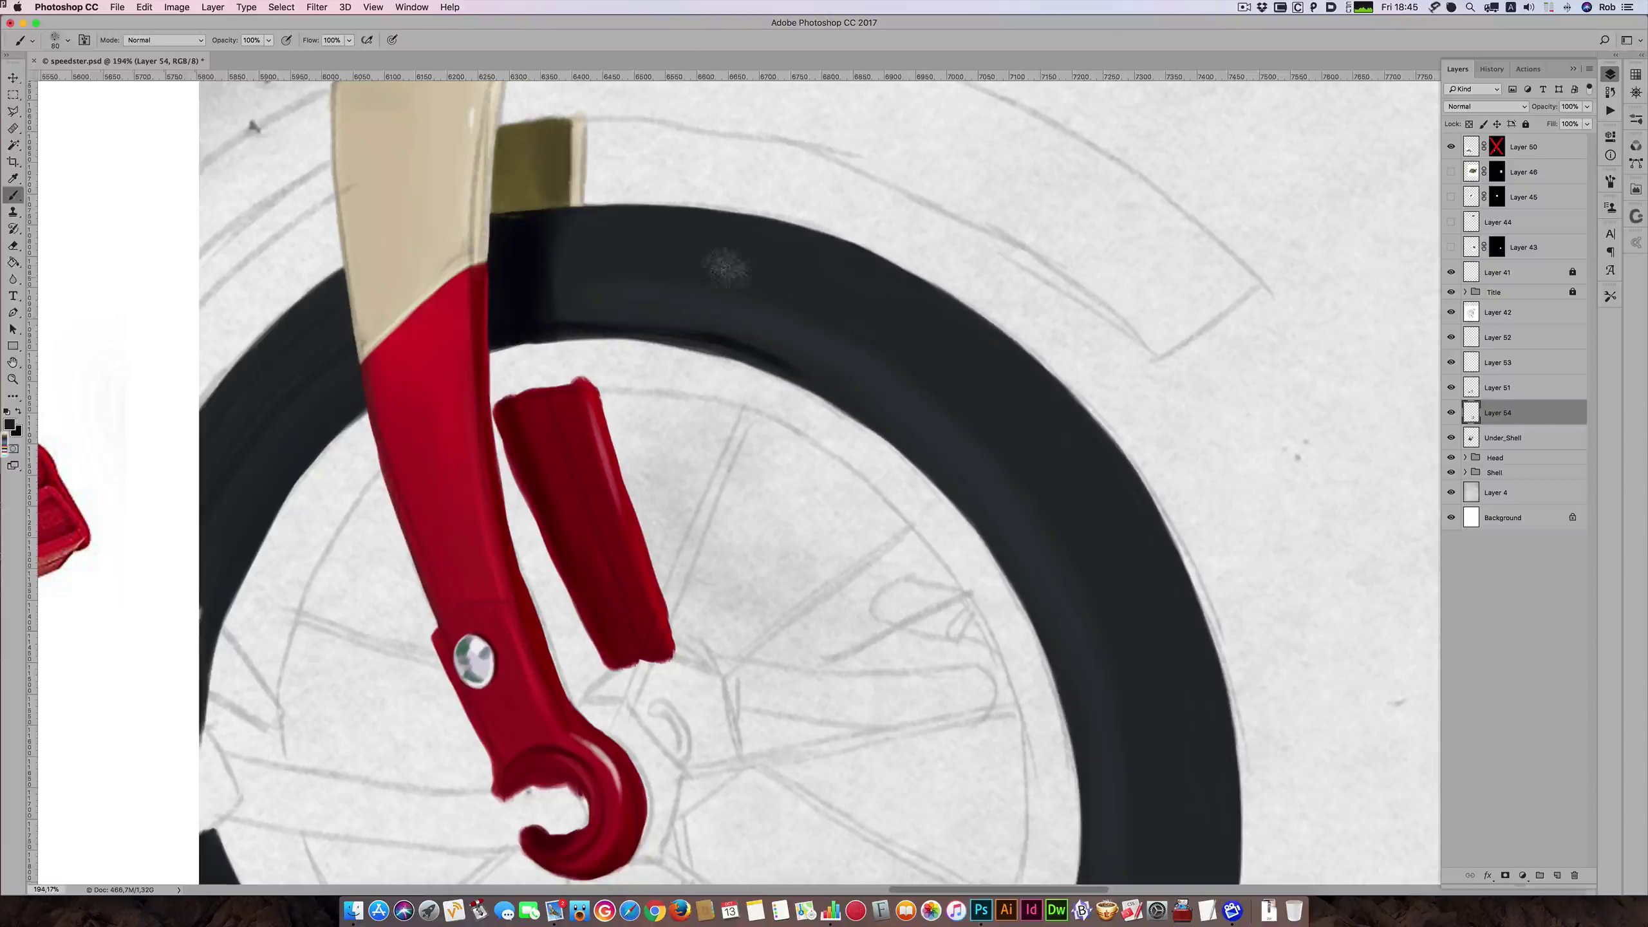
key(bracketleft)
key(bracketleft)
key(bracketleft)
key(bracketleft)
key(bracketleft)
key(bracketleft)
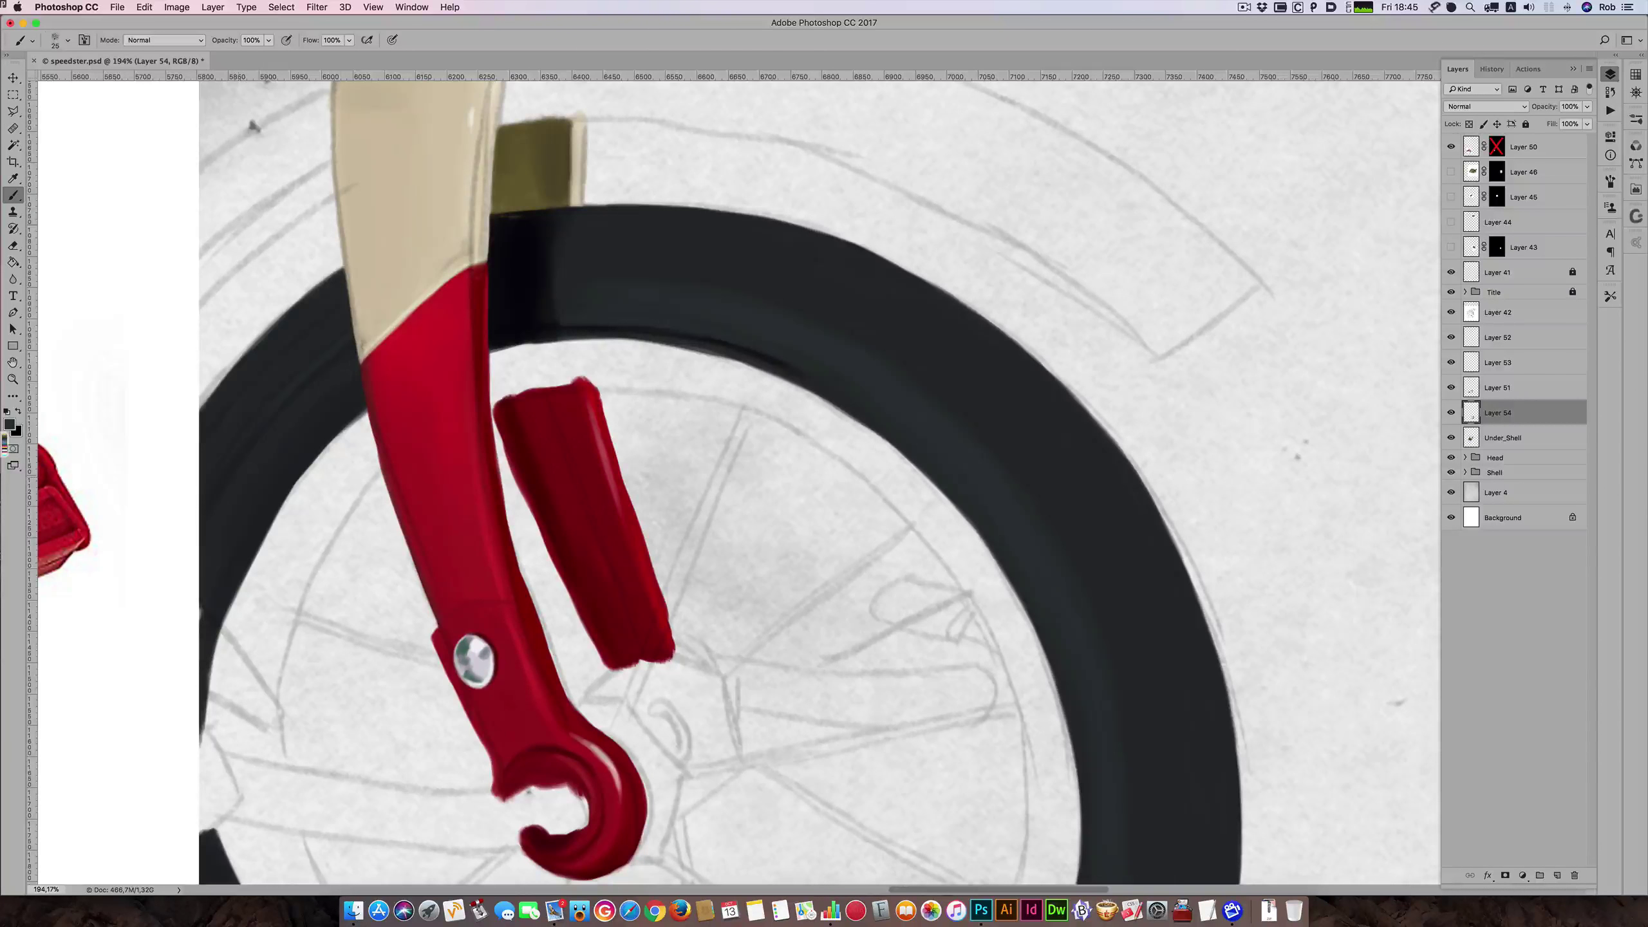
key(bracketright)
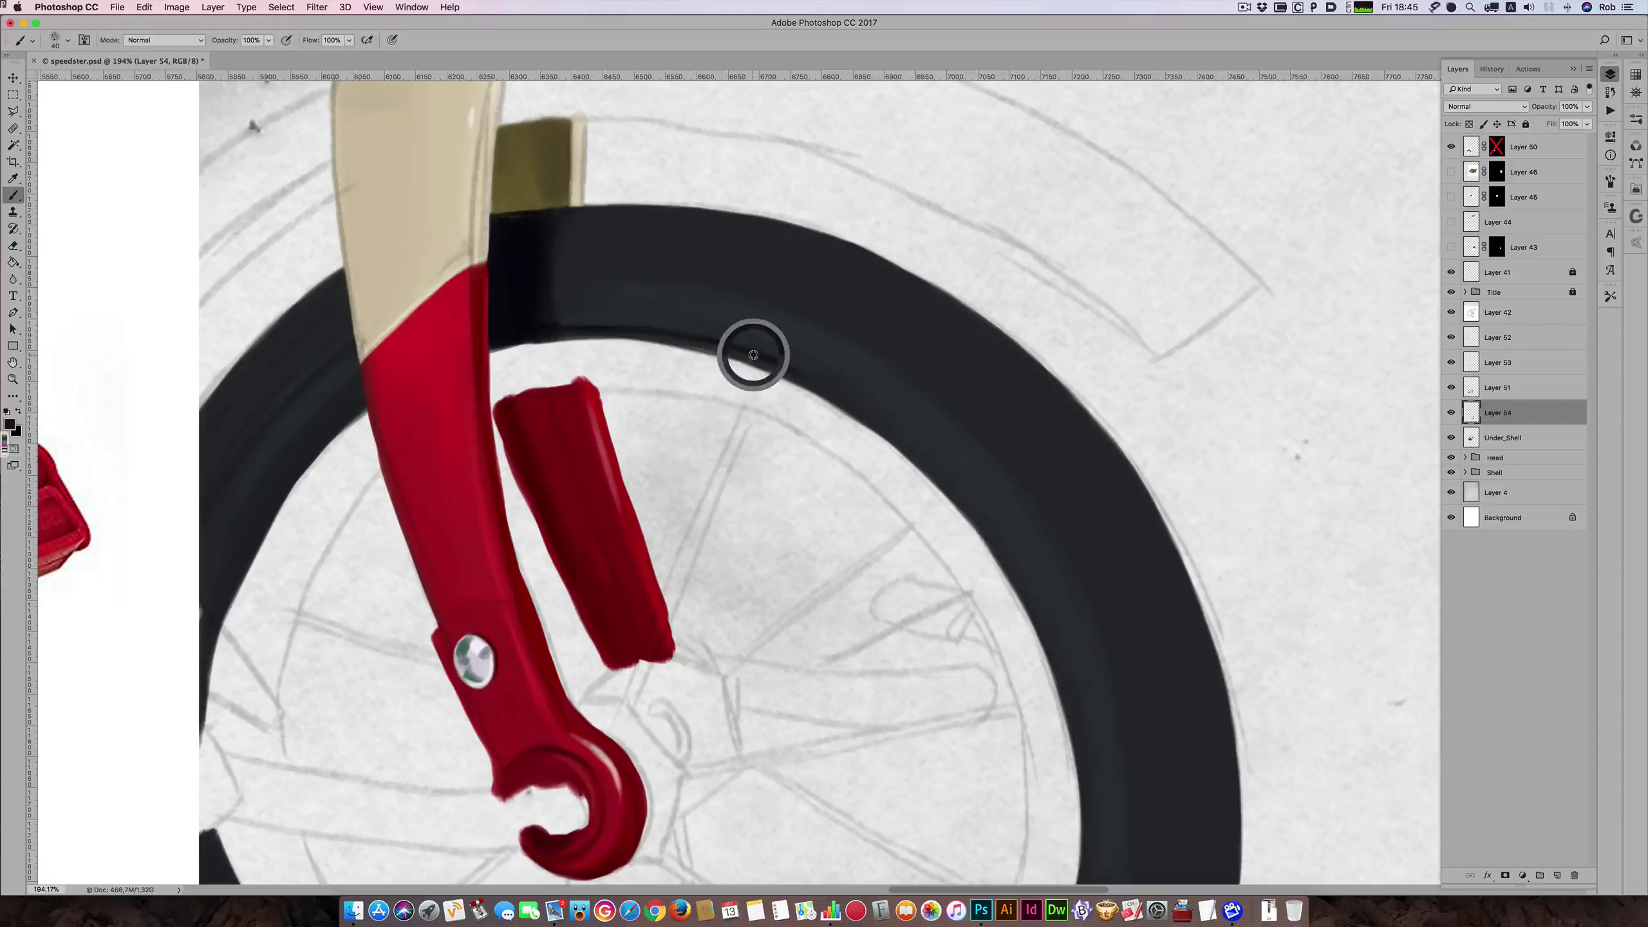
- Continue the dark inner-edge shading down the front and around the bottom of the tyre
drag(749, 466, 443, 527)
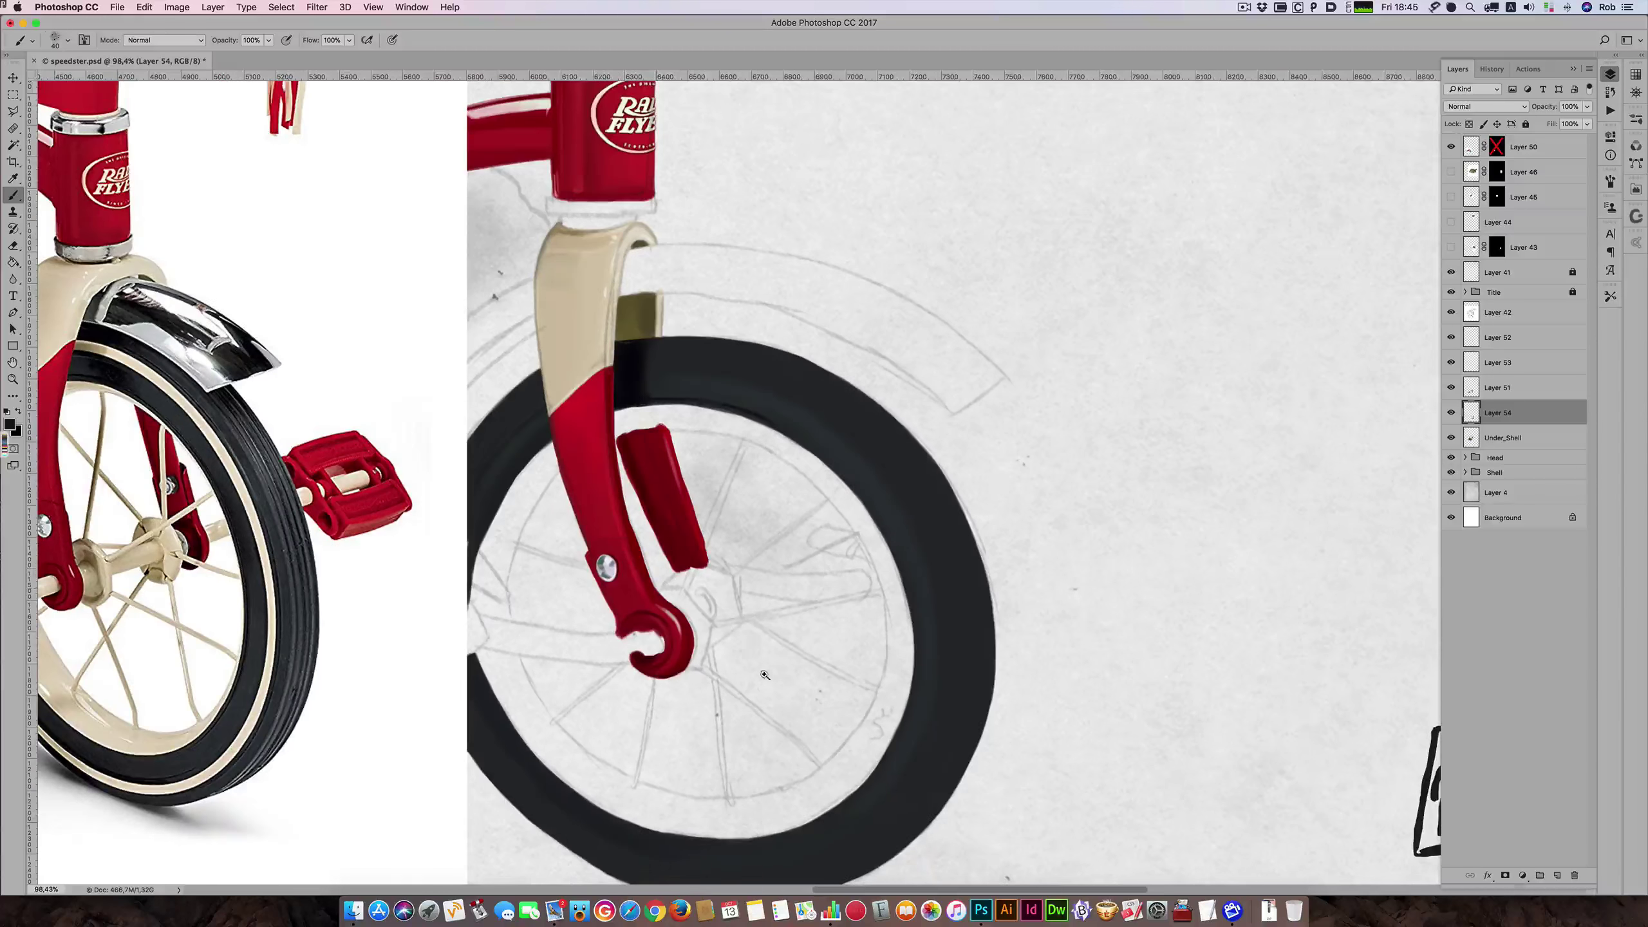
drag(934, 717, 938, 641)
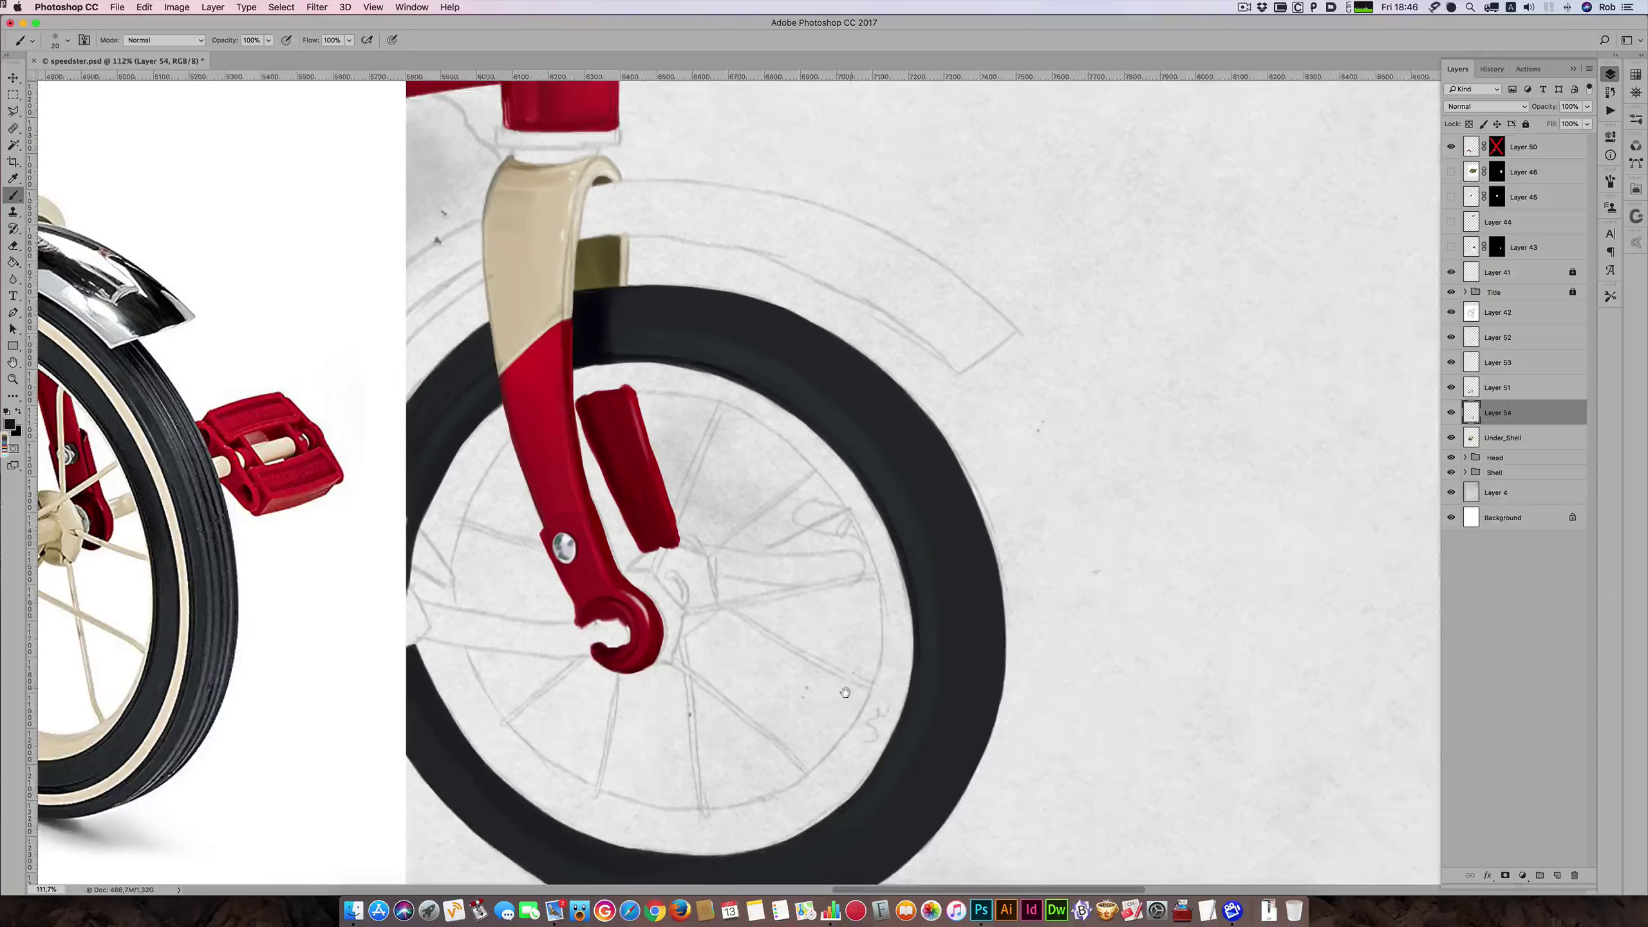
drag(845, 692, 940, 529)
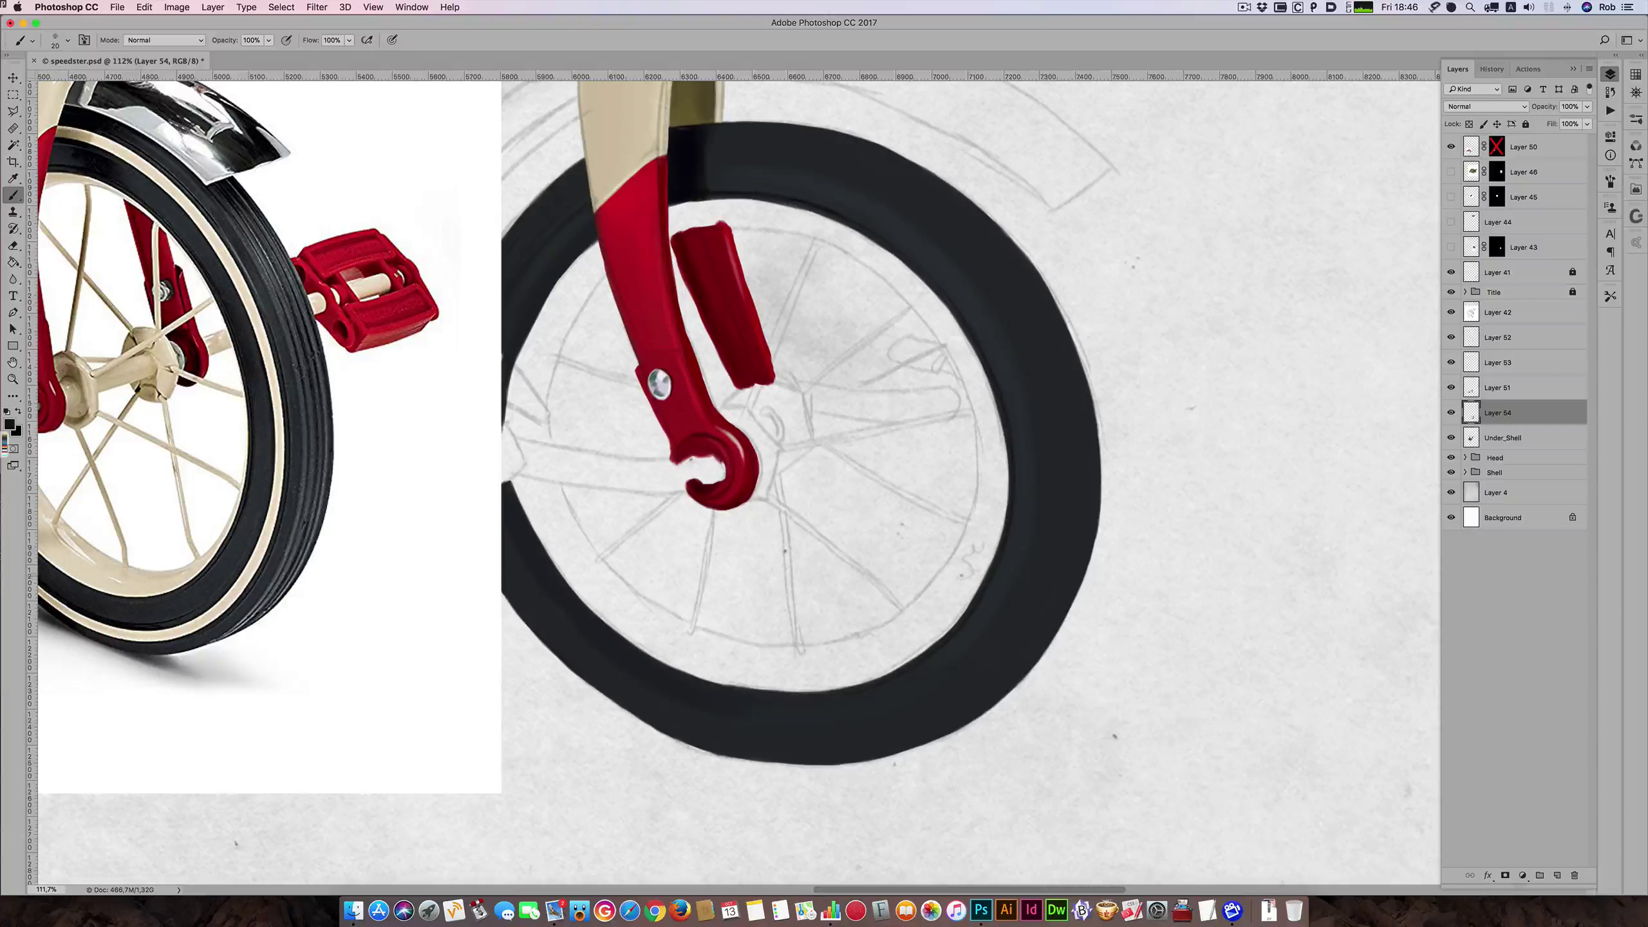
drag(807, 677, 966, 627)
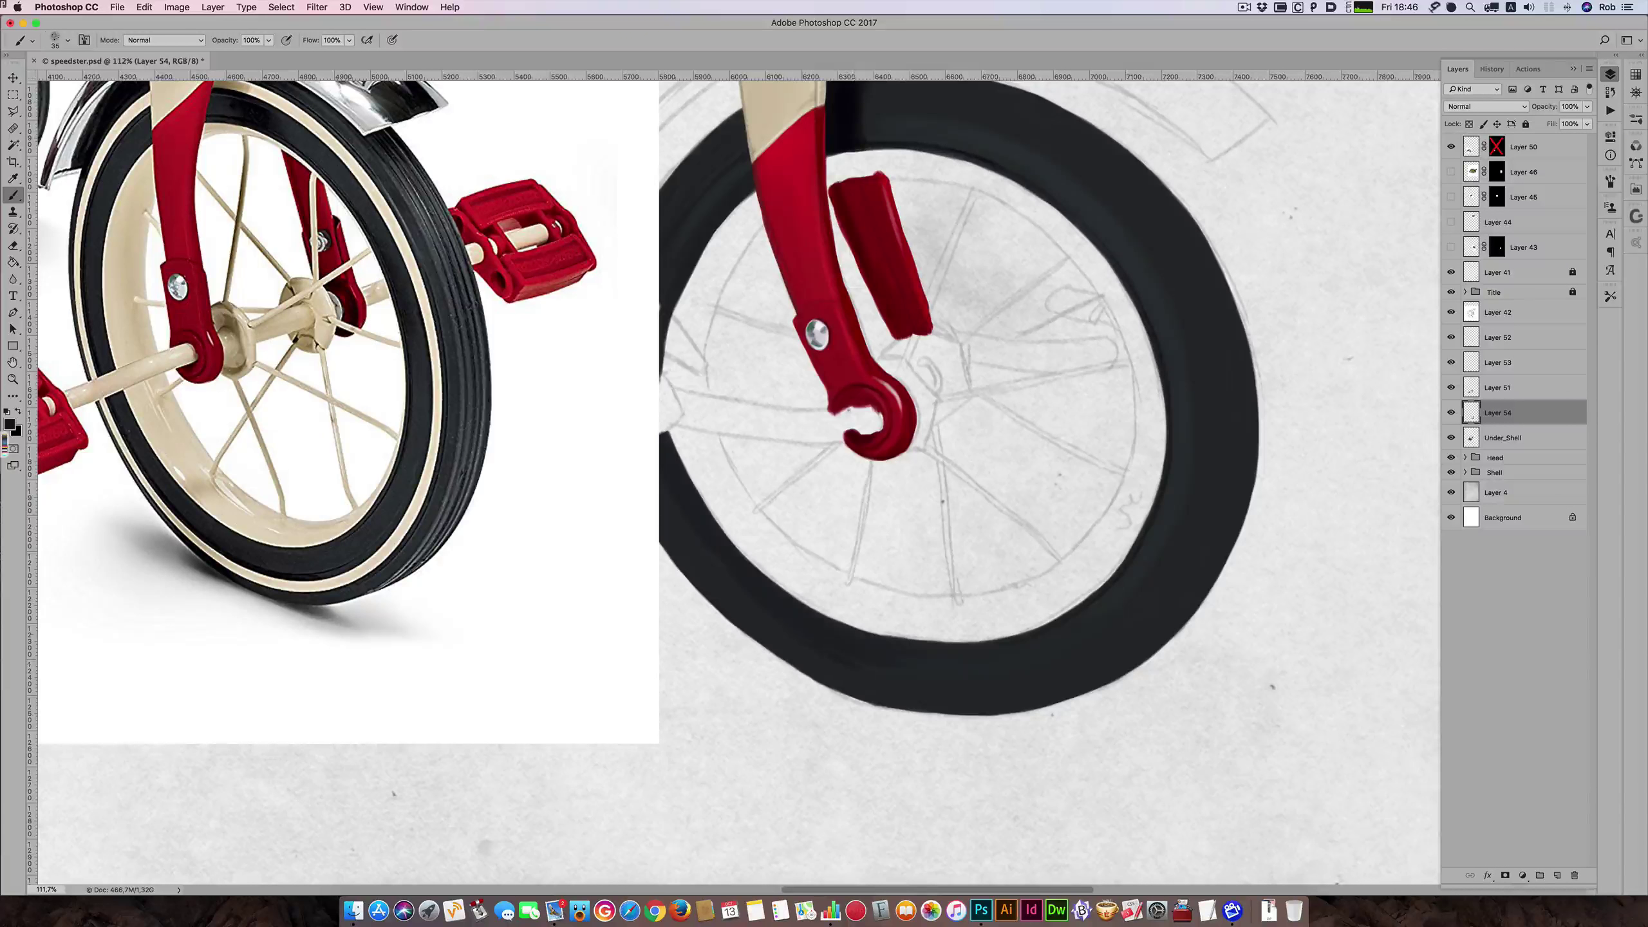
key(bracketleft)
key(bracketright)
key(bracketleft)
key(bracketright)
key(bracketright)
key(bracketleft)
key(bracketright)
key(bracketright)
- Sample a grey from the reference tyre's tread and paint a lighter band along the front outer edge
alt+click(440, 265)
key(bracketright)
key(bracketright)
drag(1233, 304, 1251, 418)
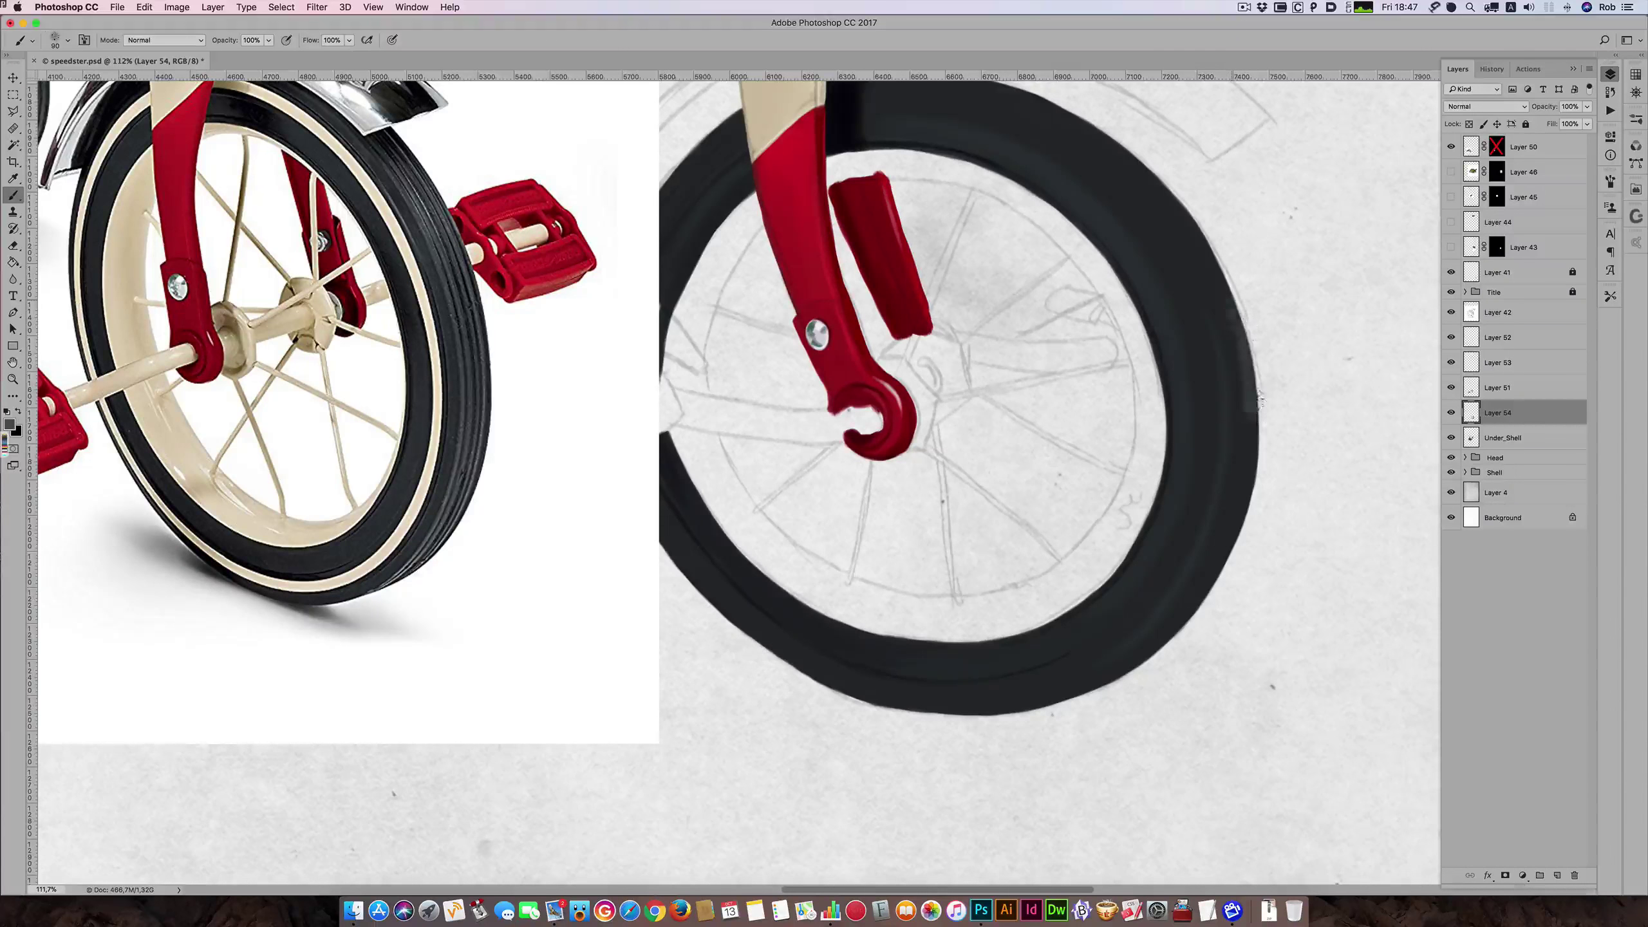
key(bracketleft)
key(bracketleft)
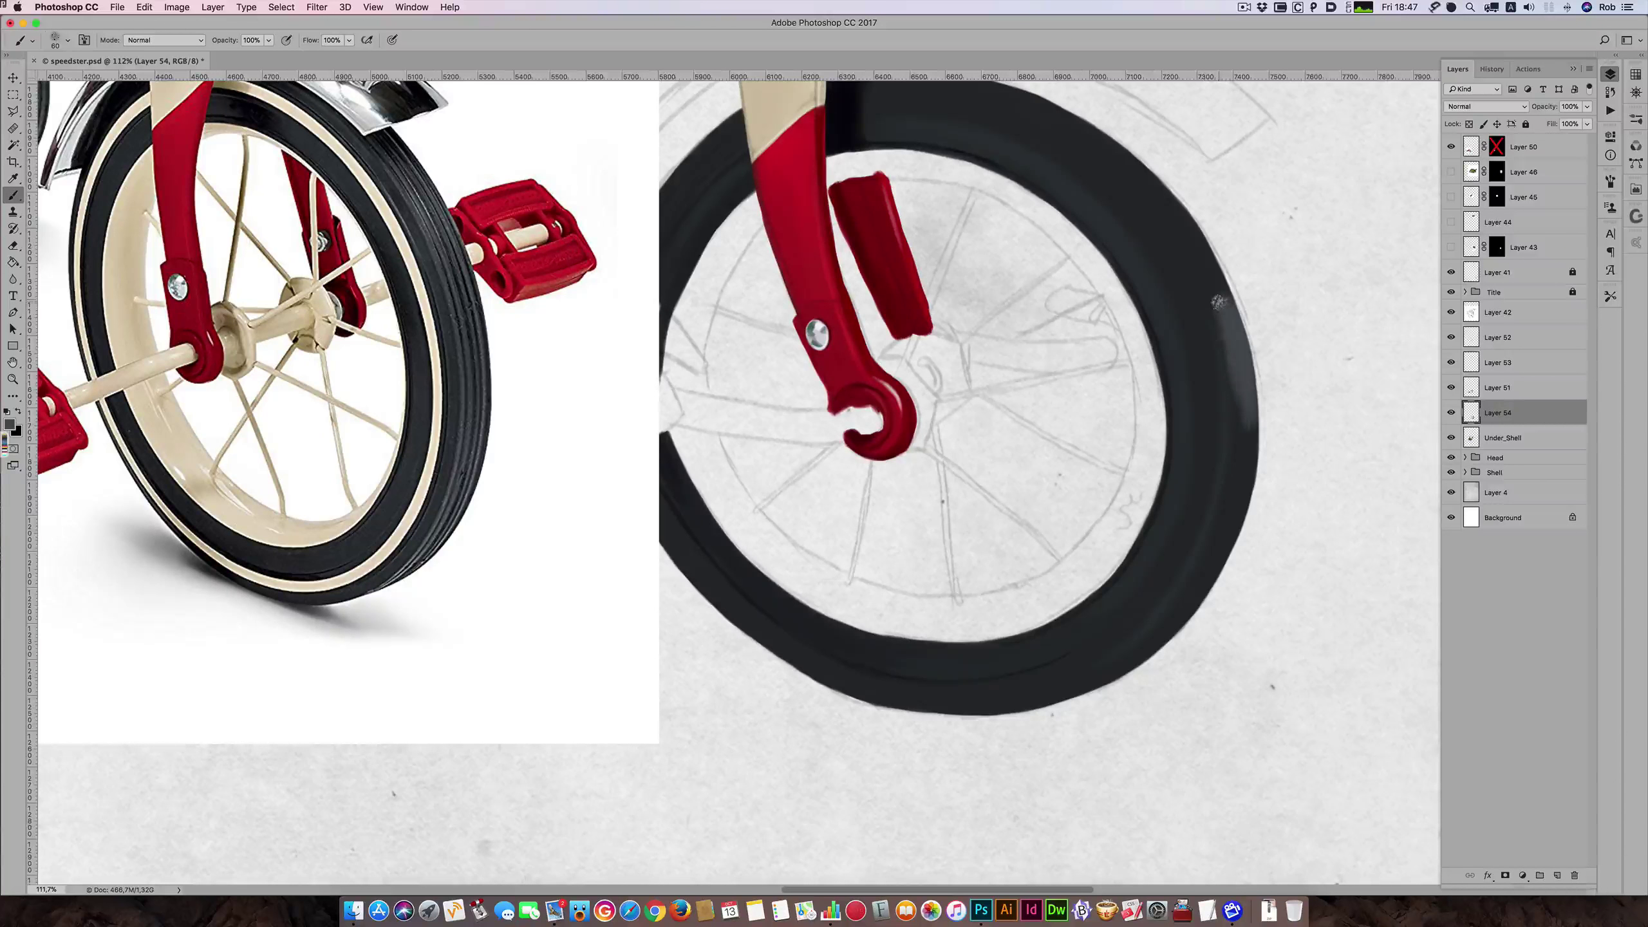
drag(1219, 301, 1237, 480)
drag(1253, 364, 1230, 533)
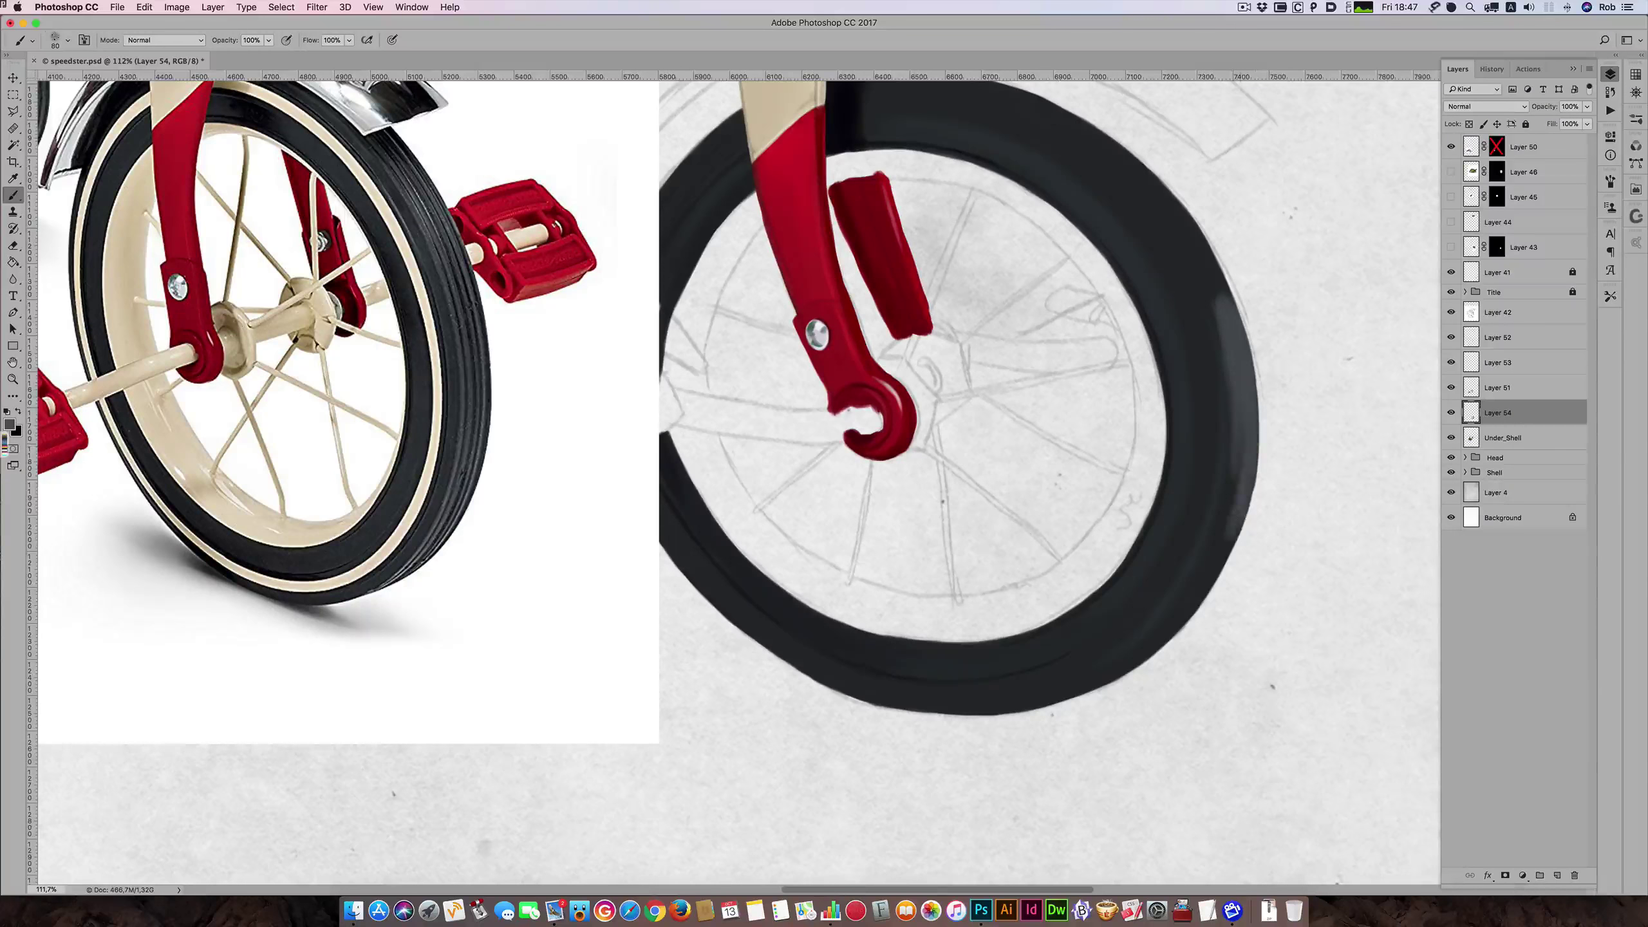
- Extend the grey tread band down around the tyre's lower front outer edge
key(bracketright)
key(bracketright)
drag(1237, 435, 1217, 545)
key(bracketleft)
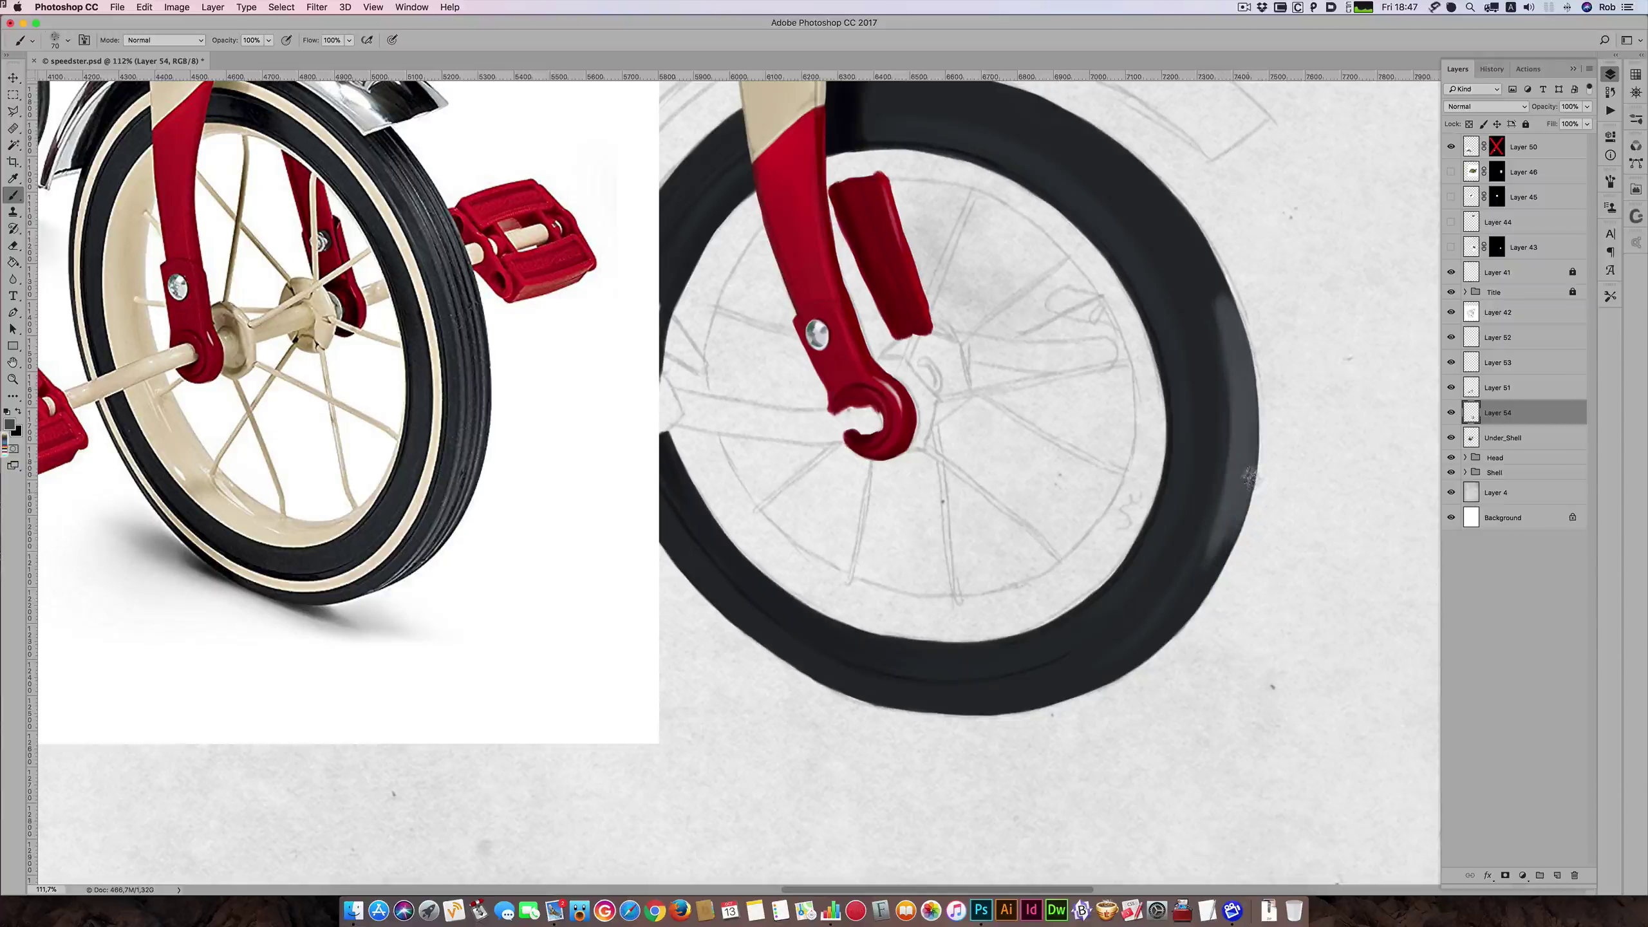
key(bracketright)
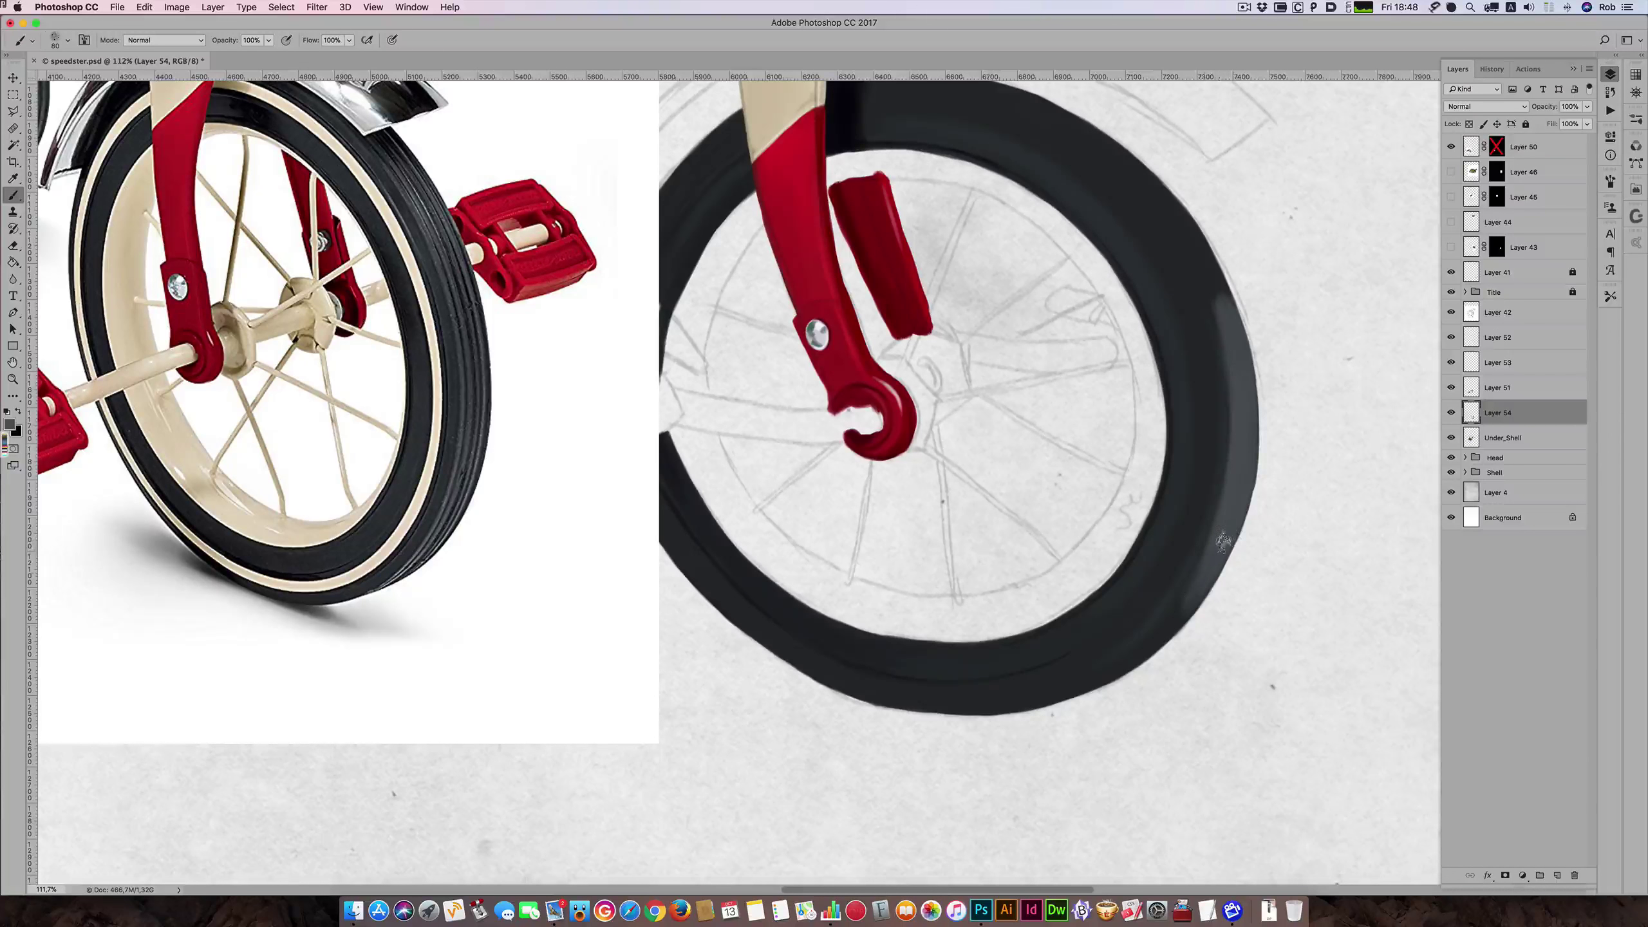
key(bracketleft)
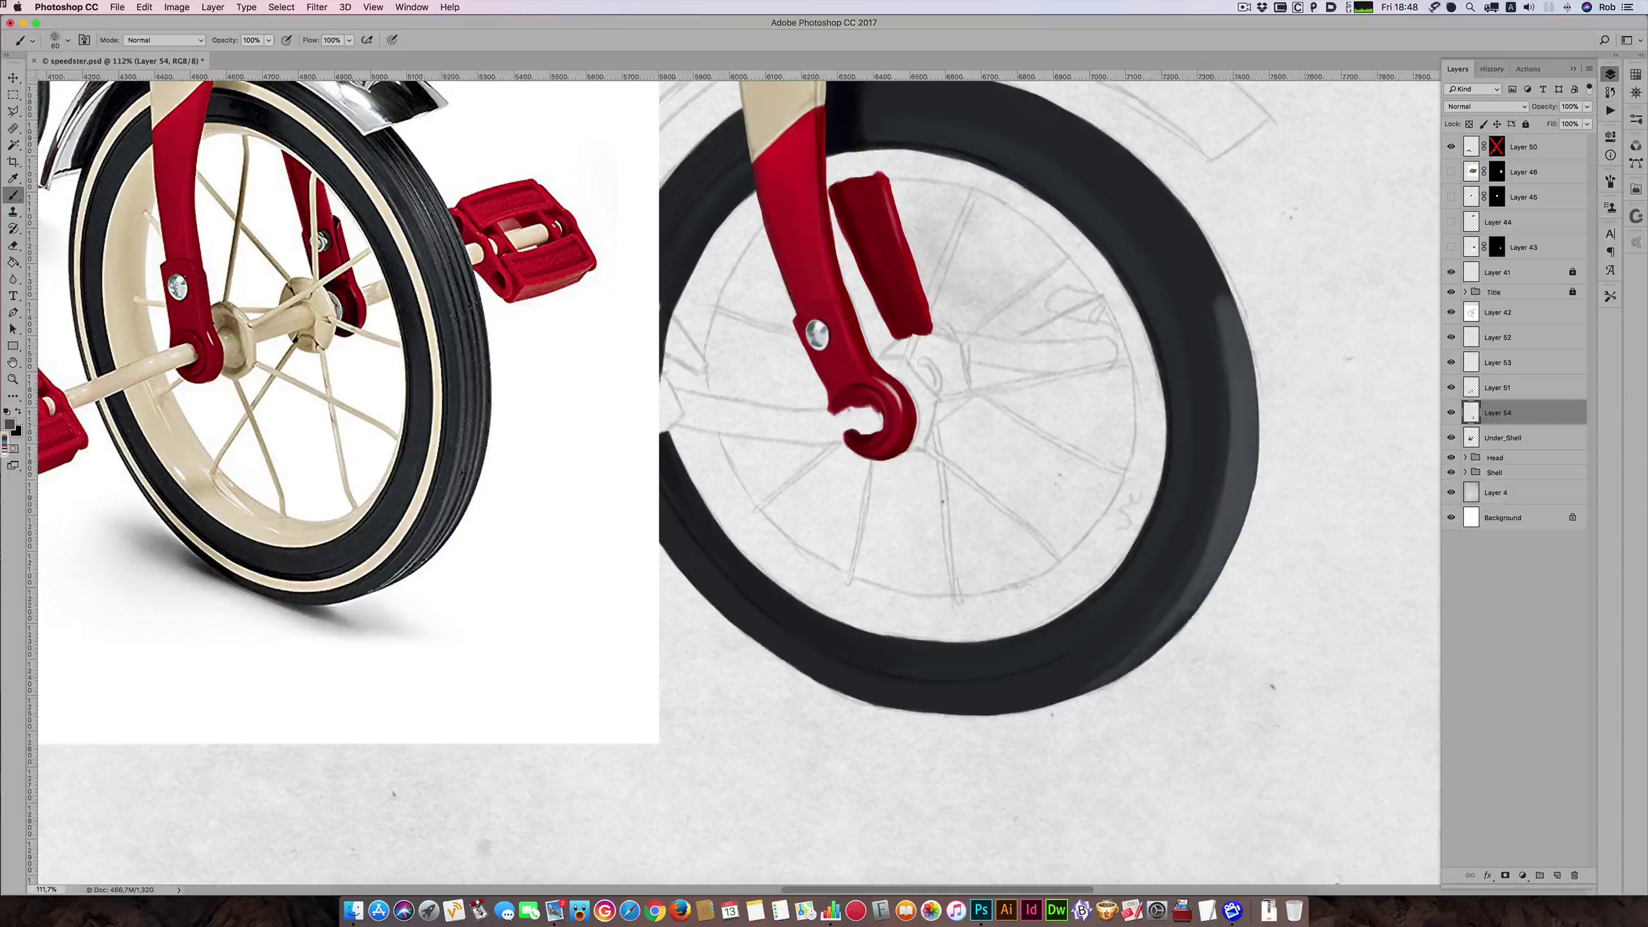
drag(1171, 631, 1137, 664)
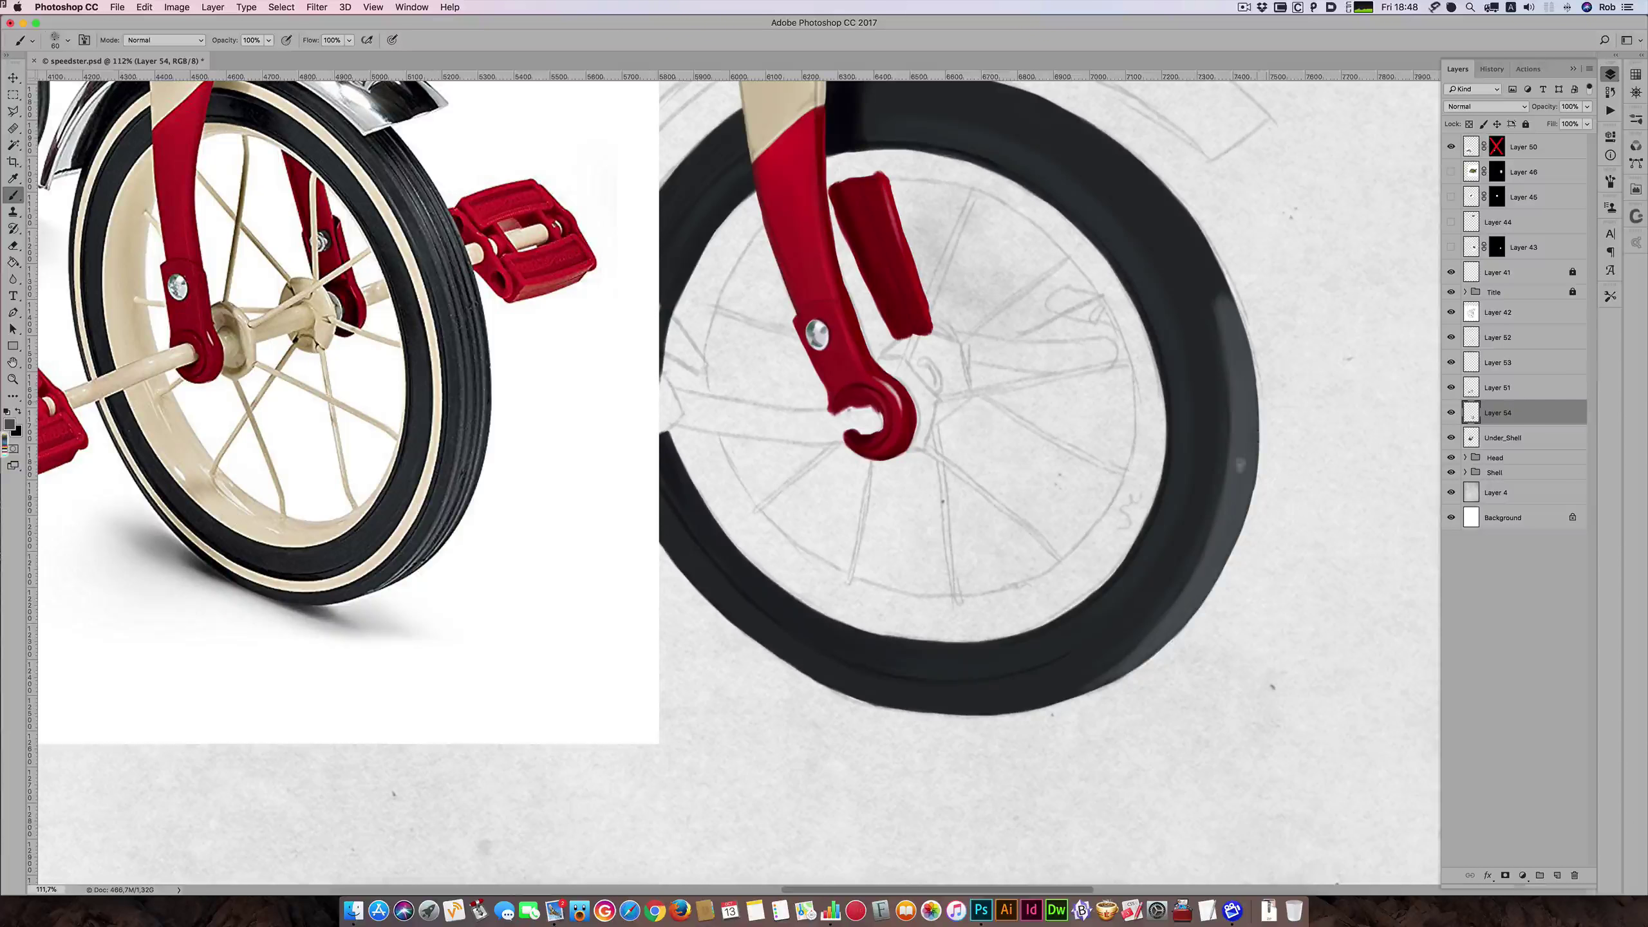
- Paint grey highlights along the tyre's upper curve and extend the tread band up using a tone sampled from the reference tyre
key(bracketleft)
key(bracketleft)
drag(1342, 370, 1240, 590)
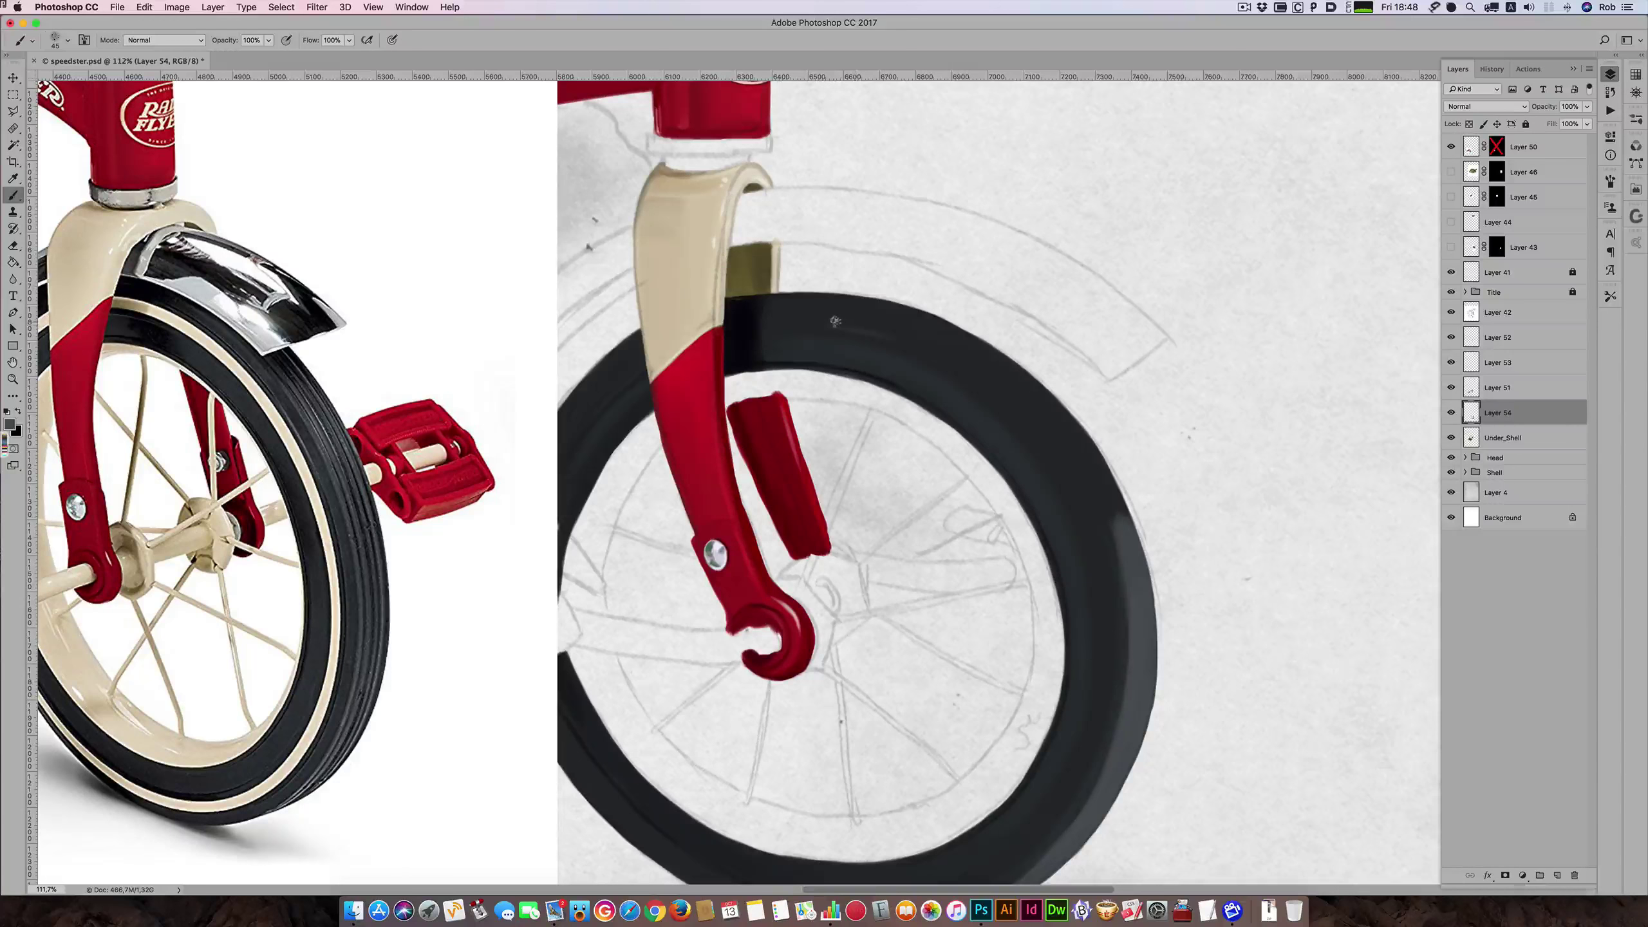
mouse_move(835, 321)
mouse_down()
mouse_move(977, 372)
mouse_move(1006, 395)
mouse_move(945, 360)
mouse_move(1036, 423)
mouse_up()
key(bracketright)
drag(962, 372, 1047, 443)
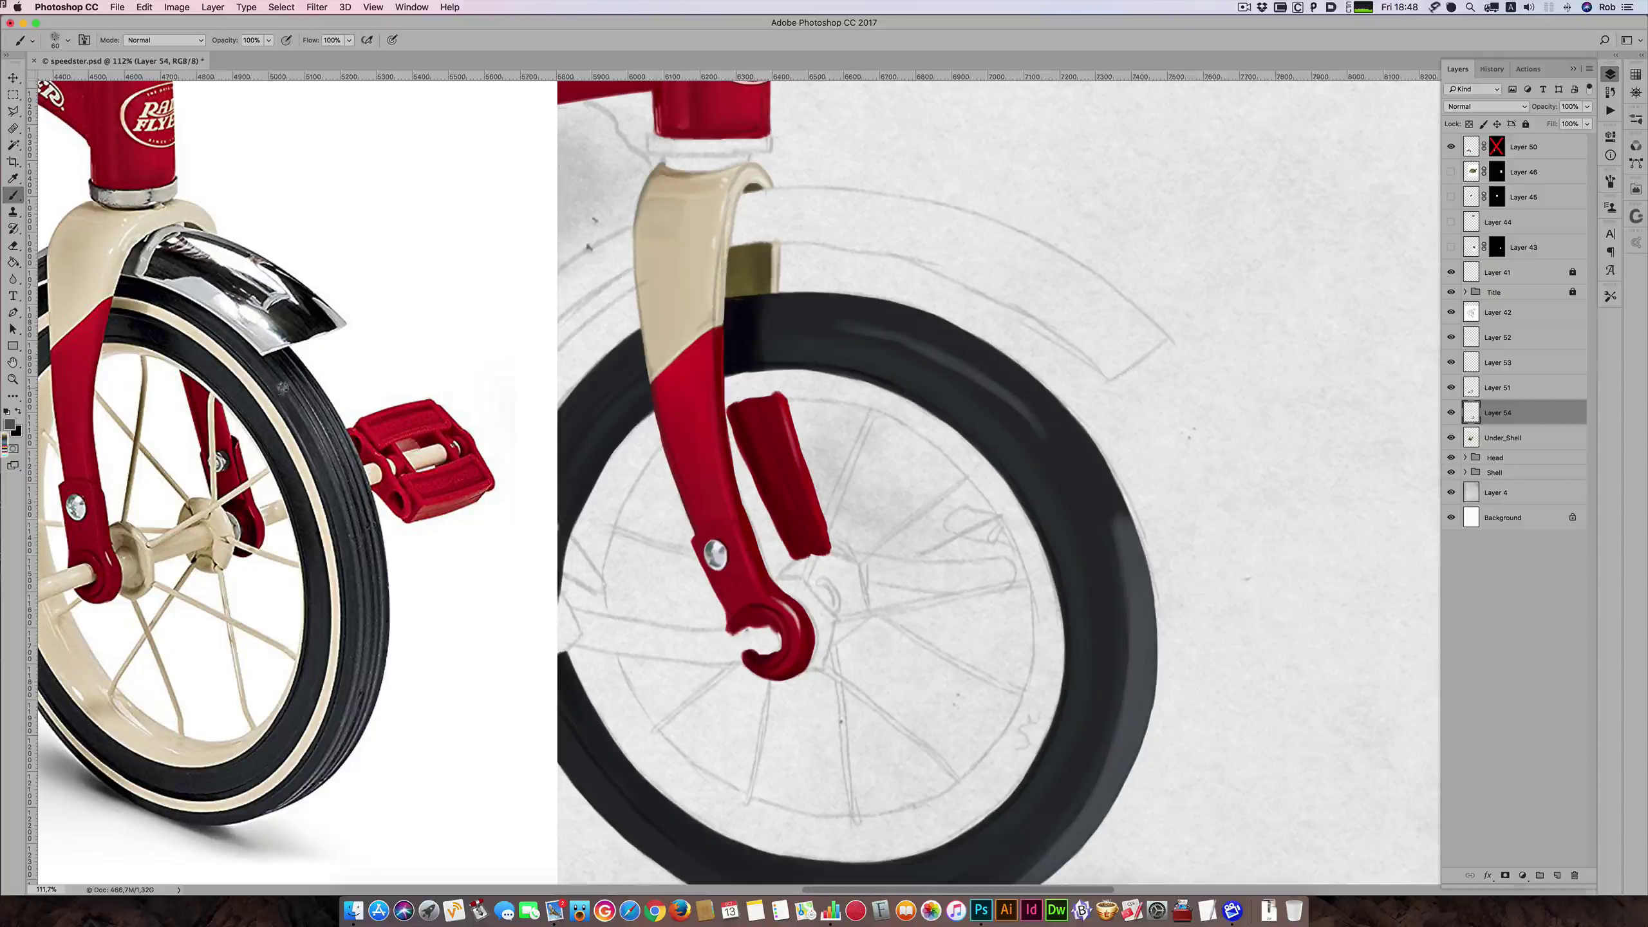
alt+click(283, 386)
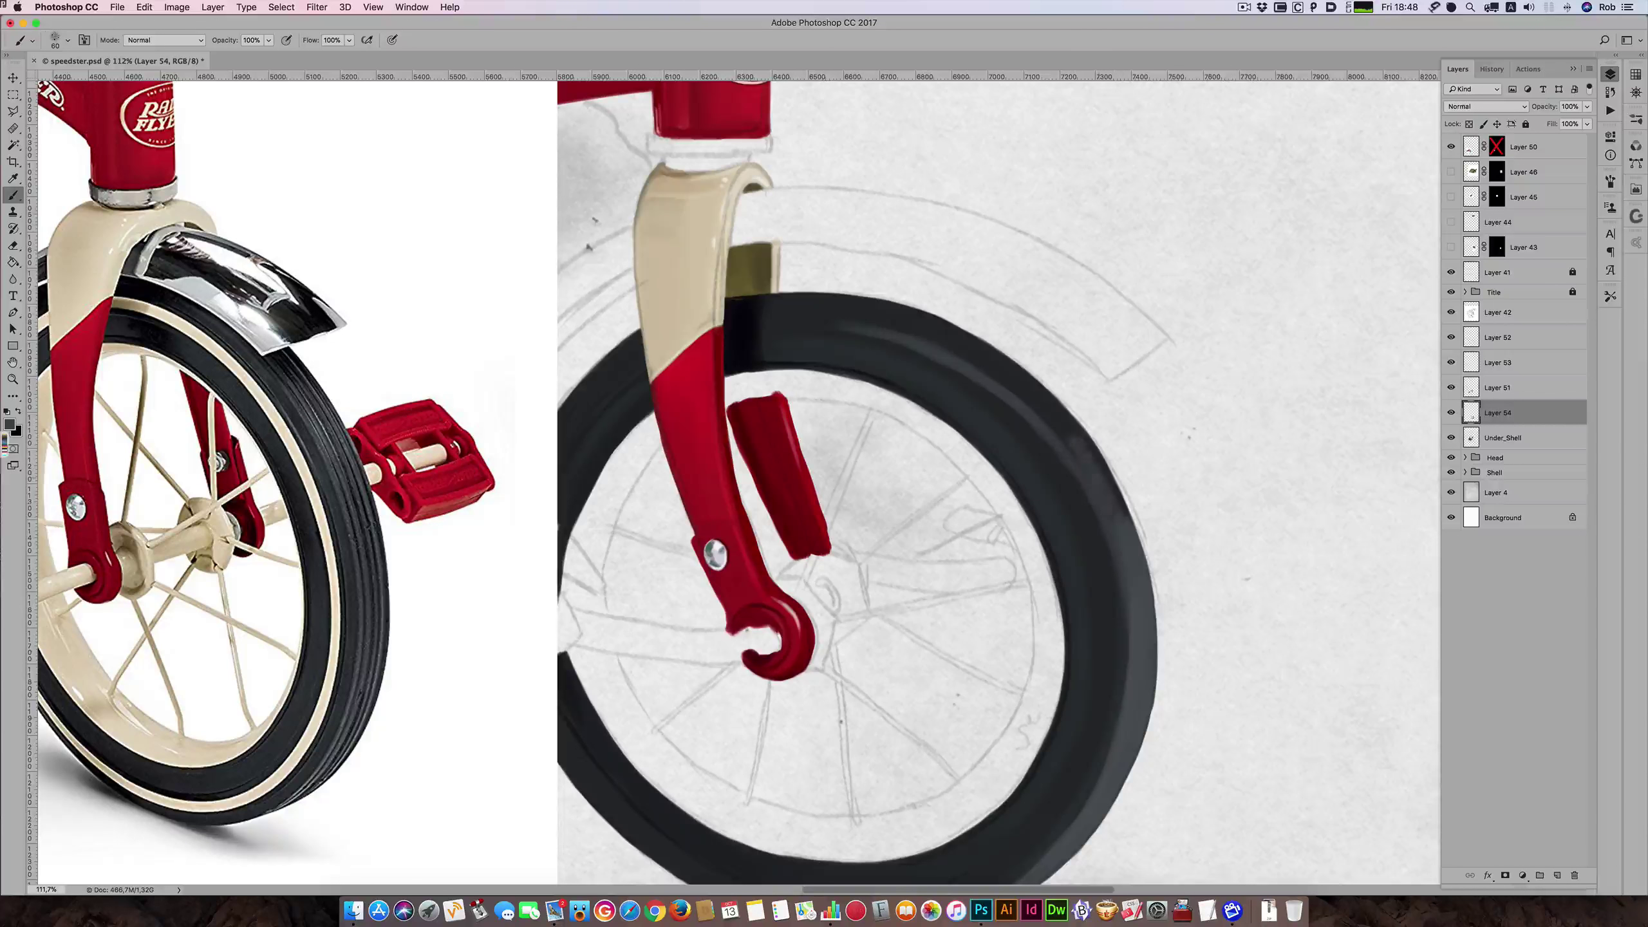
mouse_move(1117, 488)
mouse_down()
mouse_move(1009, 388)
mouse_move(1082, 429)
mouse_up()
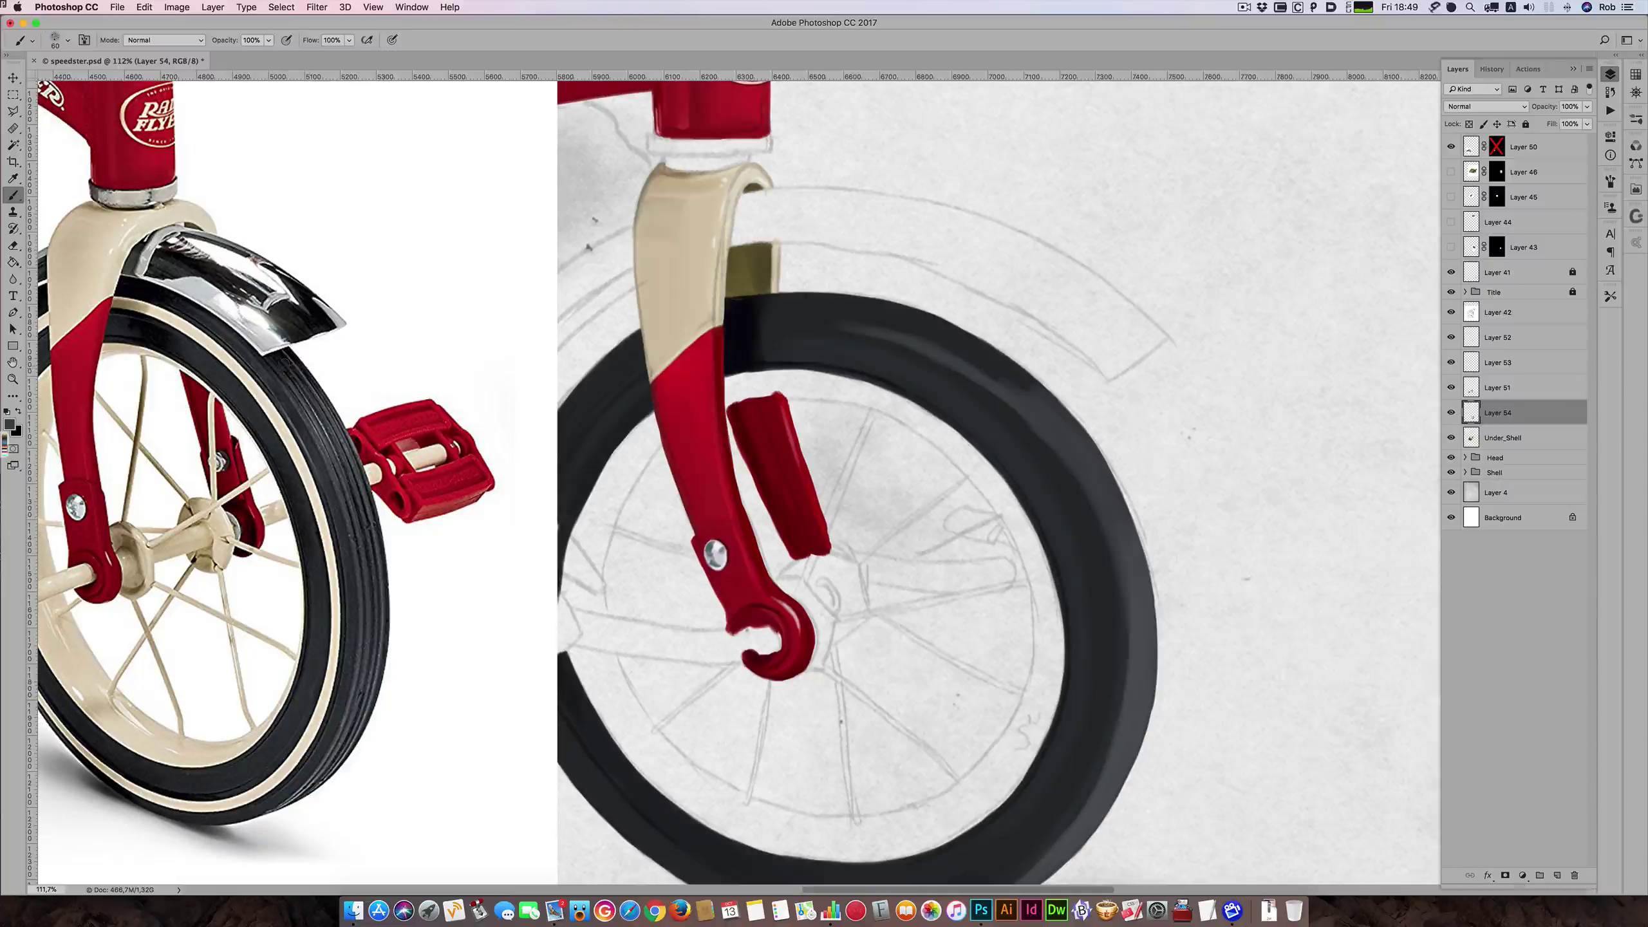
- Sample dark tones from the reference tyre's tread and darken the upper front outer edge of the tyre
alt+click(281, 366)
mouse_move(1008, 374)
mouse_down()
mouse_move(1073, 426)
mouse_move(1024, 387)
mouse_up()
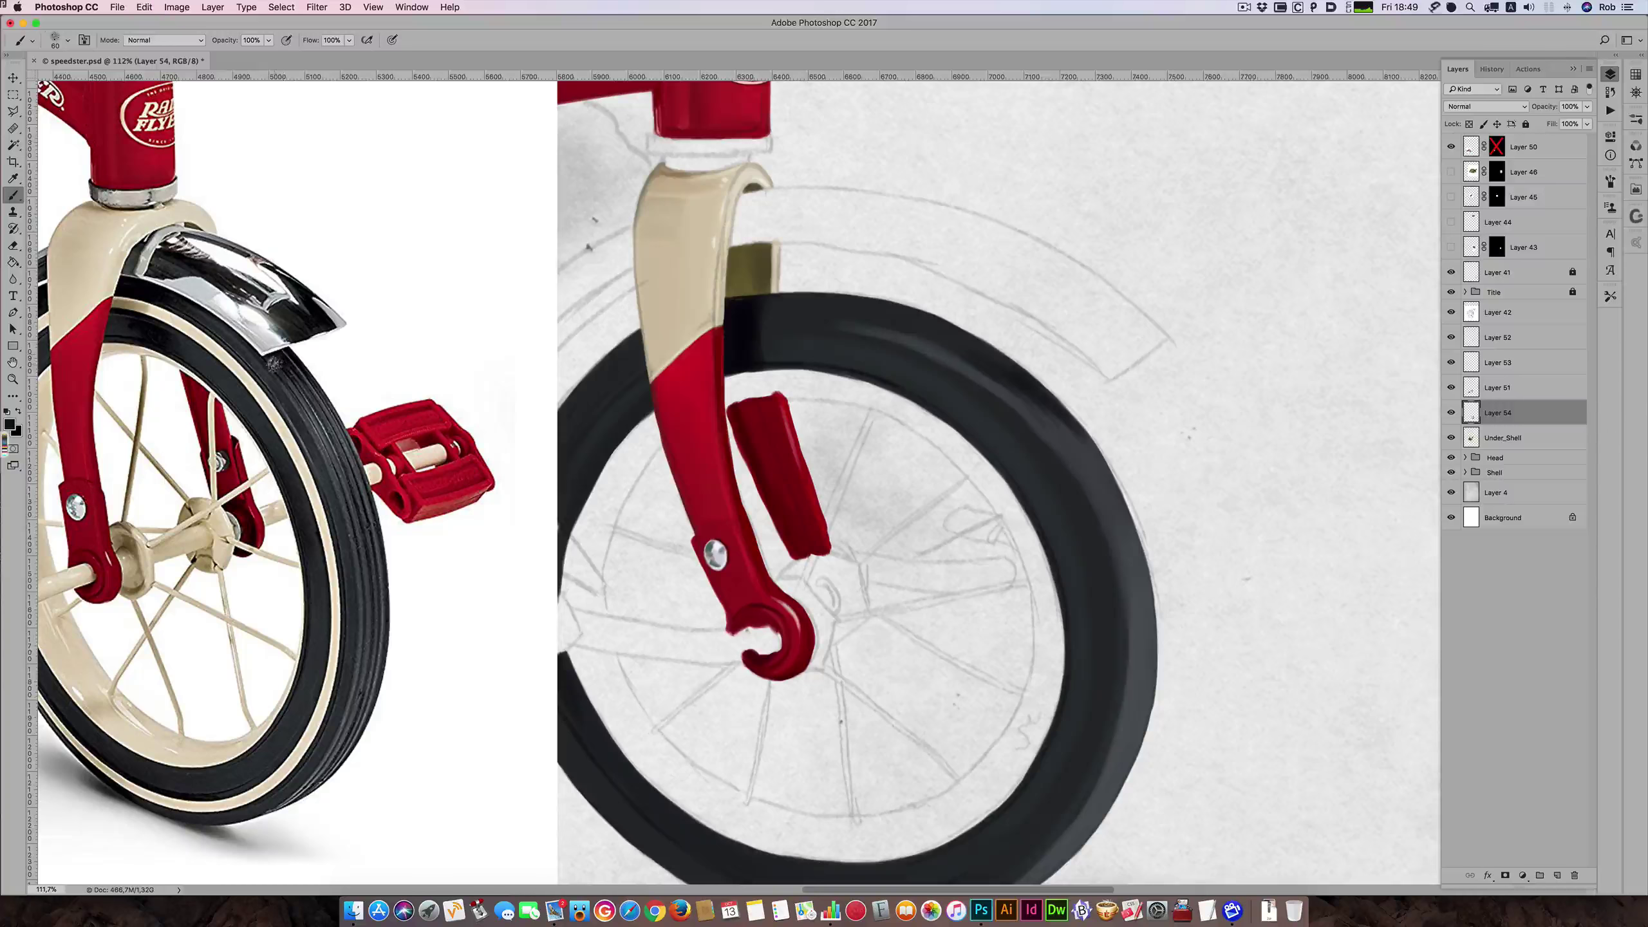
alt+click(273, 367)
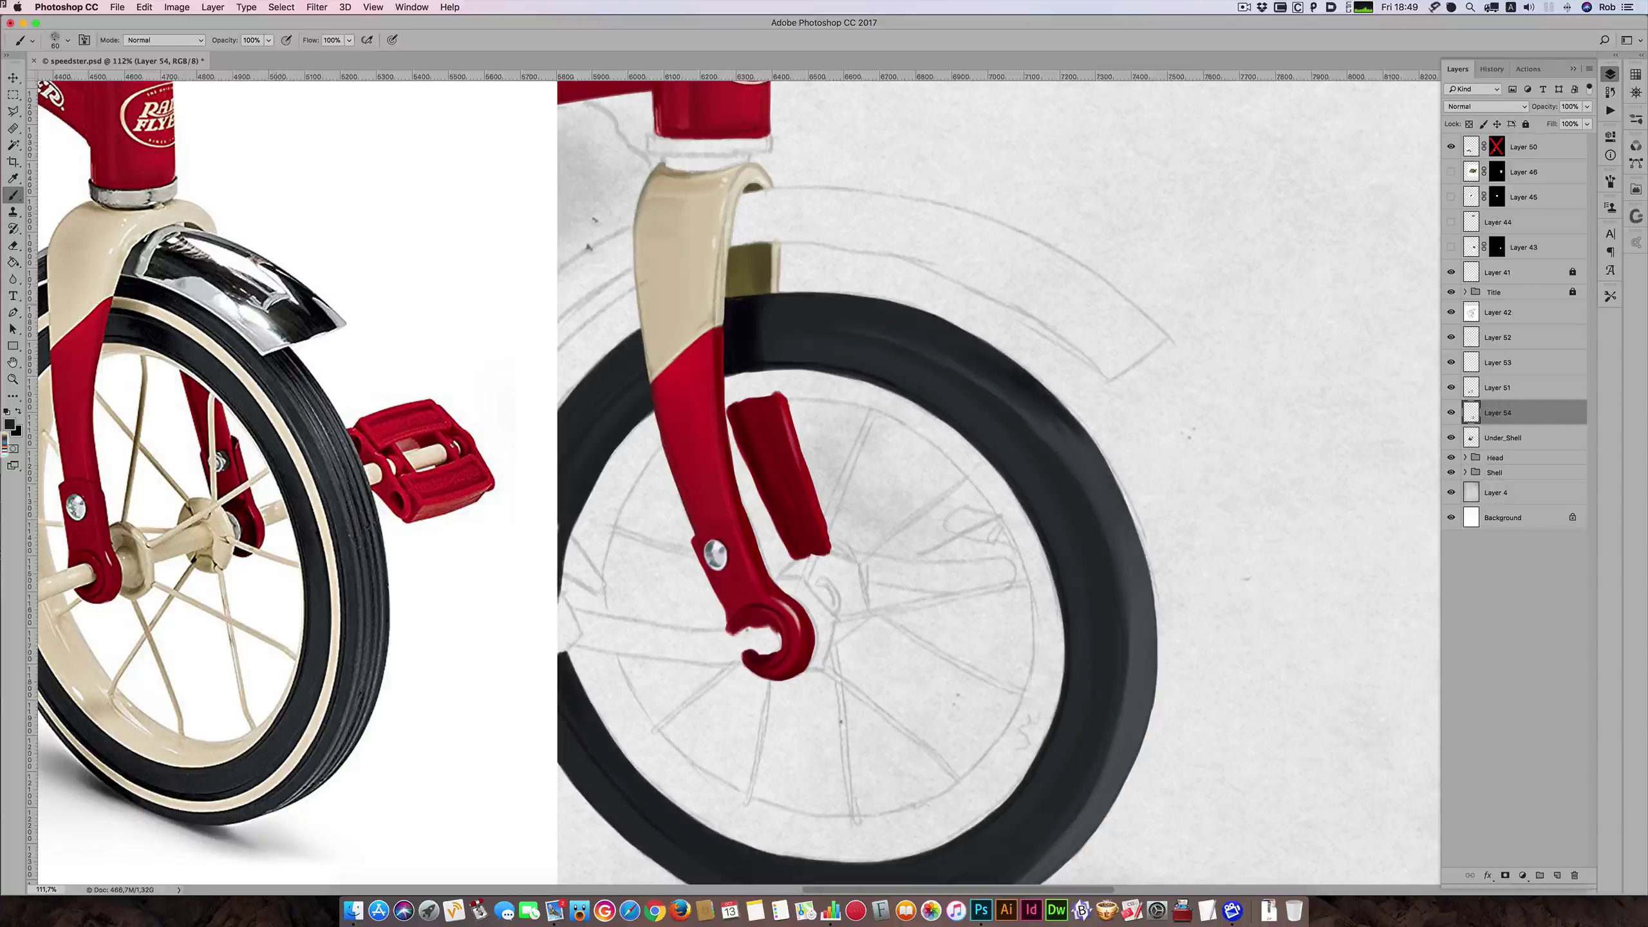
key(bracketright)
key(bracketleft)
key(bracketright)
key(bracketleft)
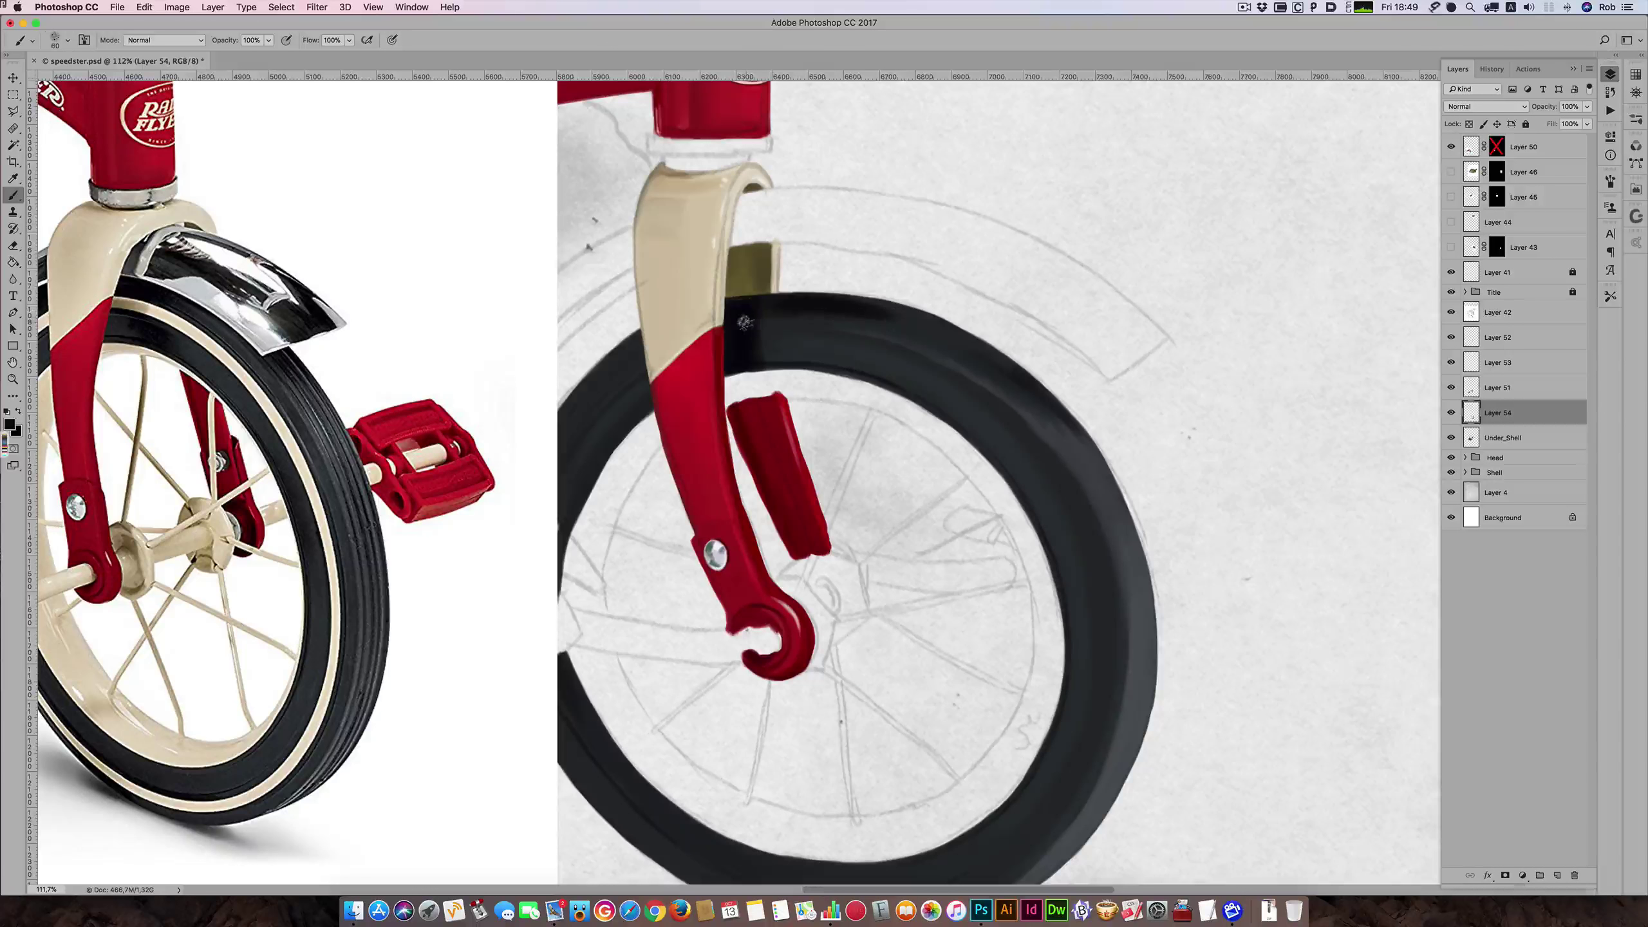
- Deepen the black shading along the top of the tyre from the fork towards the front, varying the brush size
key(bracketright)
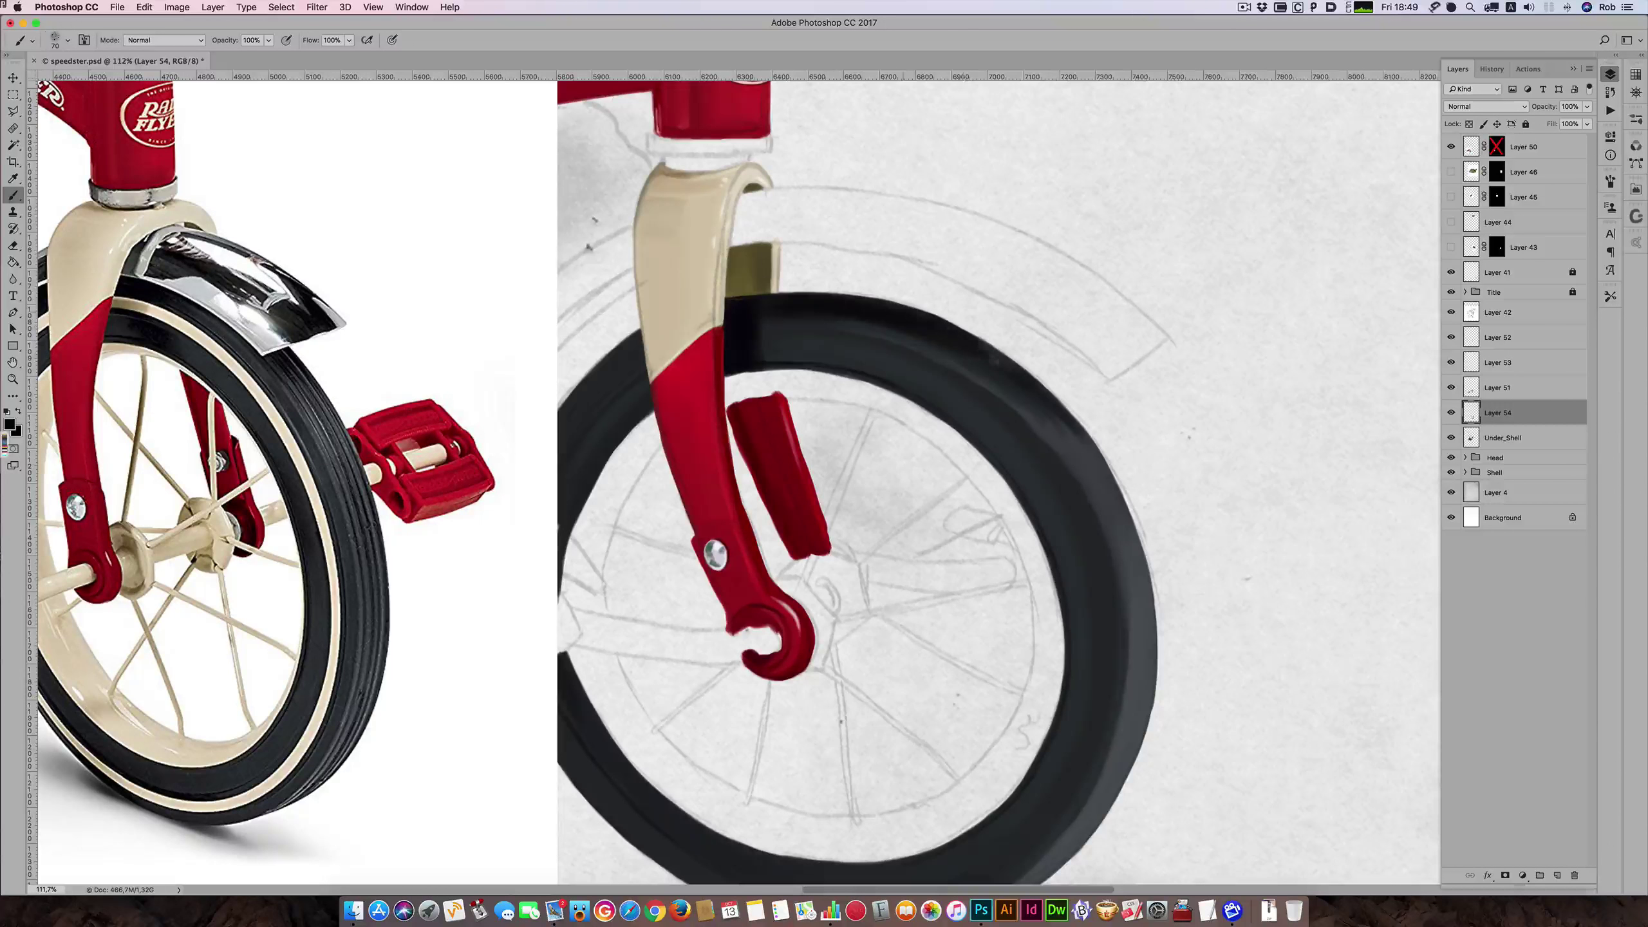
key(bracketright)
key(bracketleft)
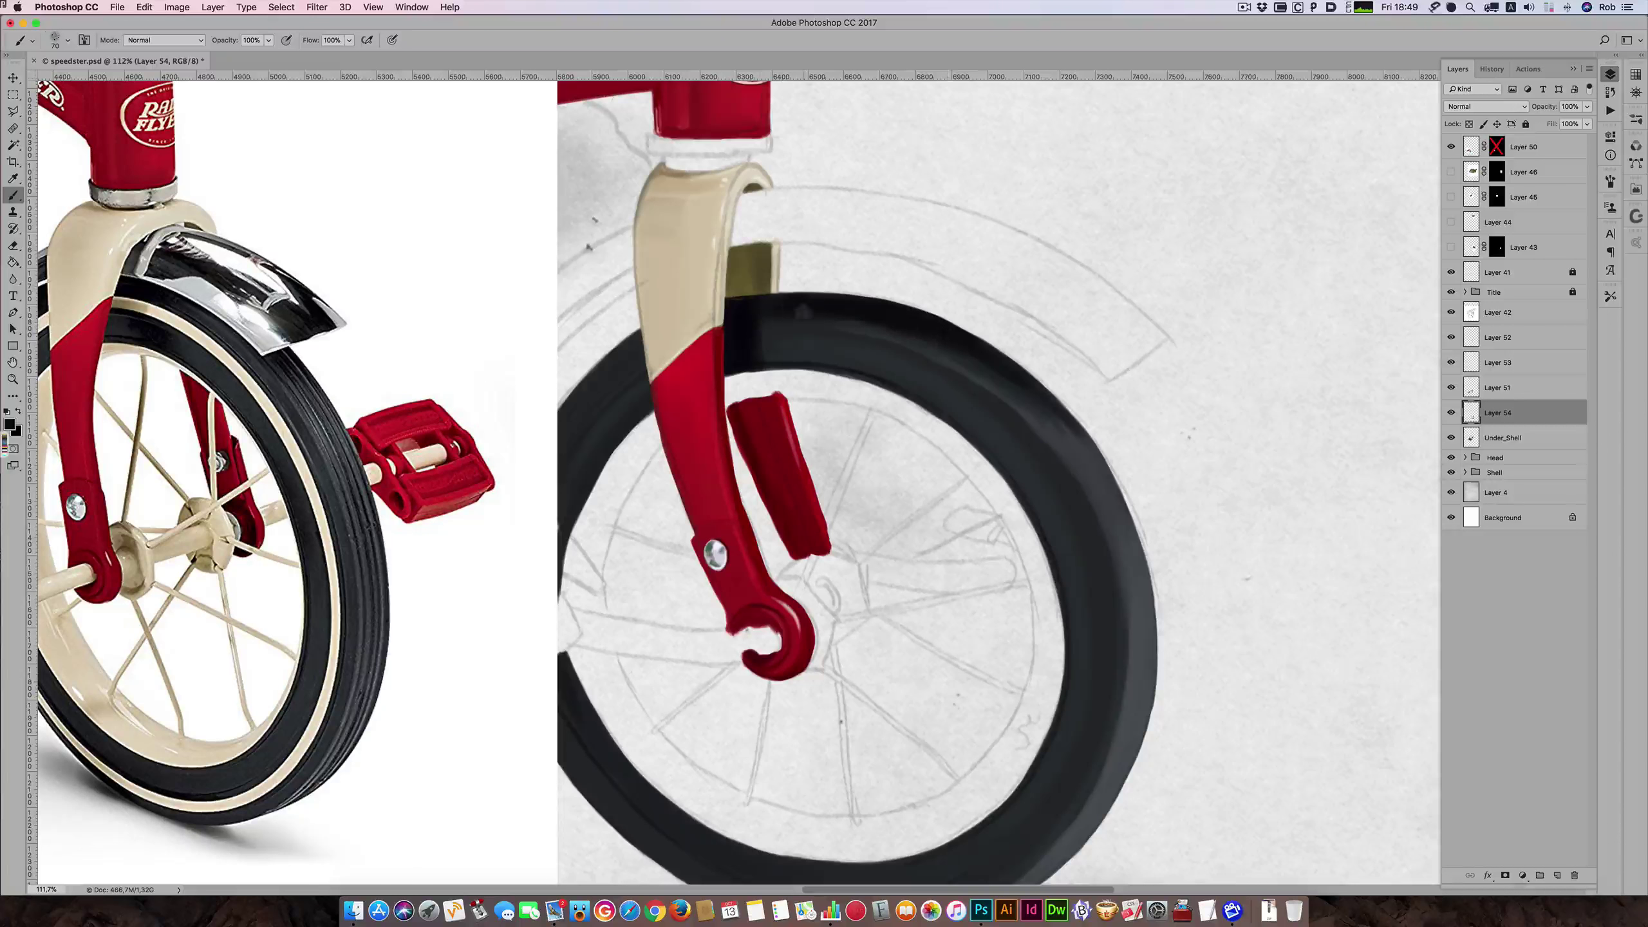
key(bracketleft)
key(])
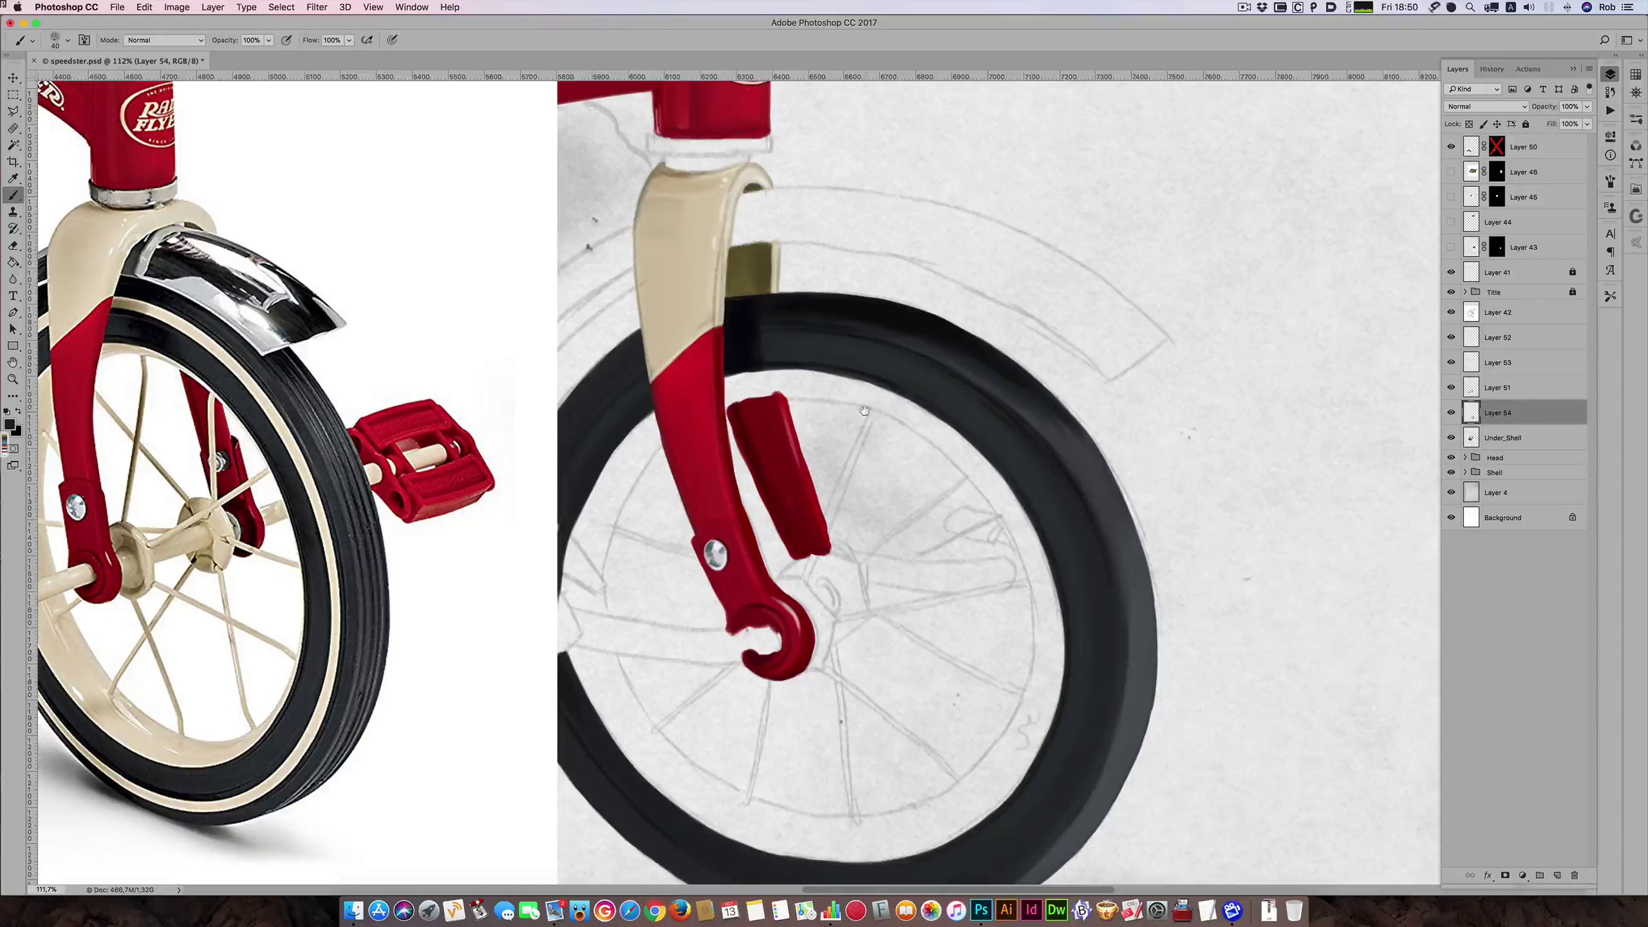
- Sample the cream from the reference tyre's stripe and paint a cream stripe on the tyre section behind the fork, redoing the first stroke
drag(864, 411, 957, 348)
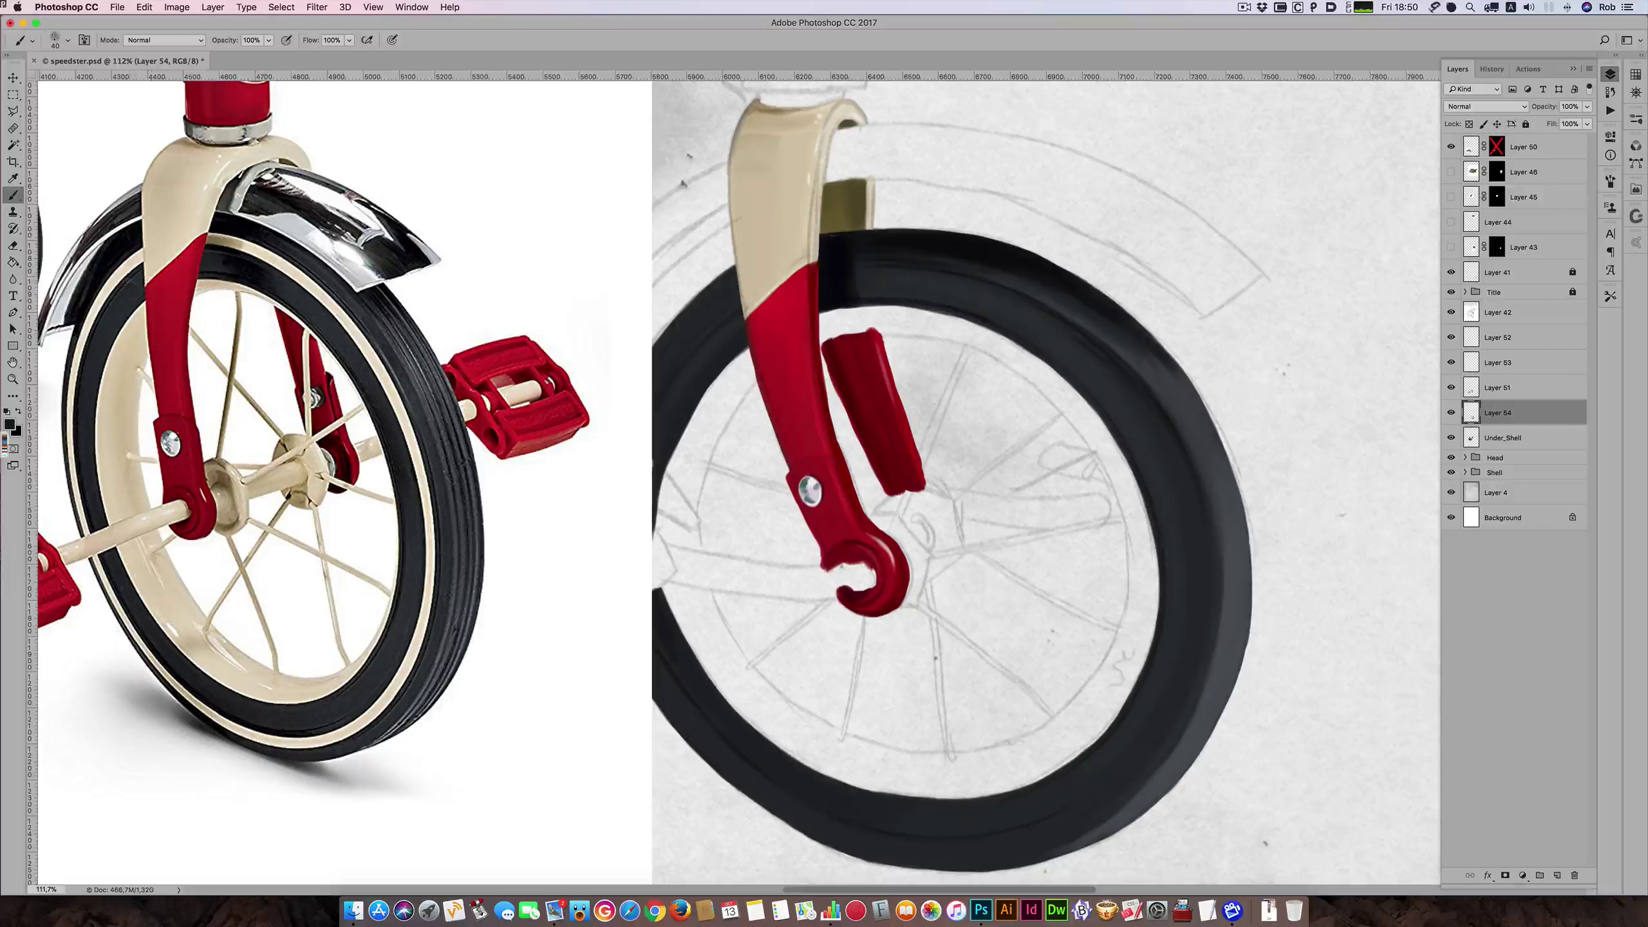
alt+click(119, 274)
key(bracketleft)
key(bracketleft)
drag(739, 286, 681, 349)
key(bracketright)
key(bracketright)
key(ctrl+z)
drag(742, 286, 663, 372)
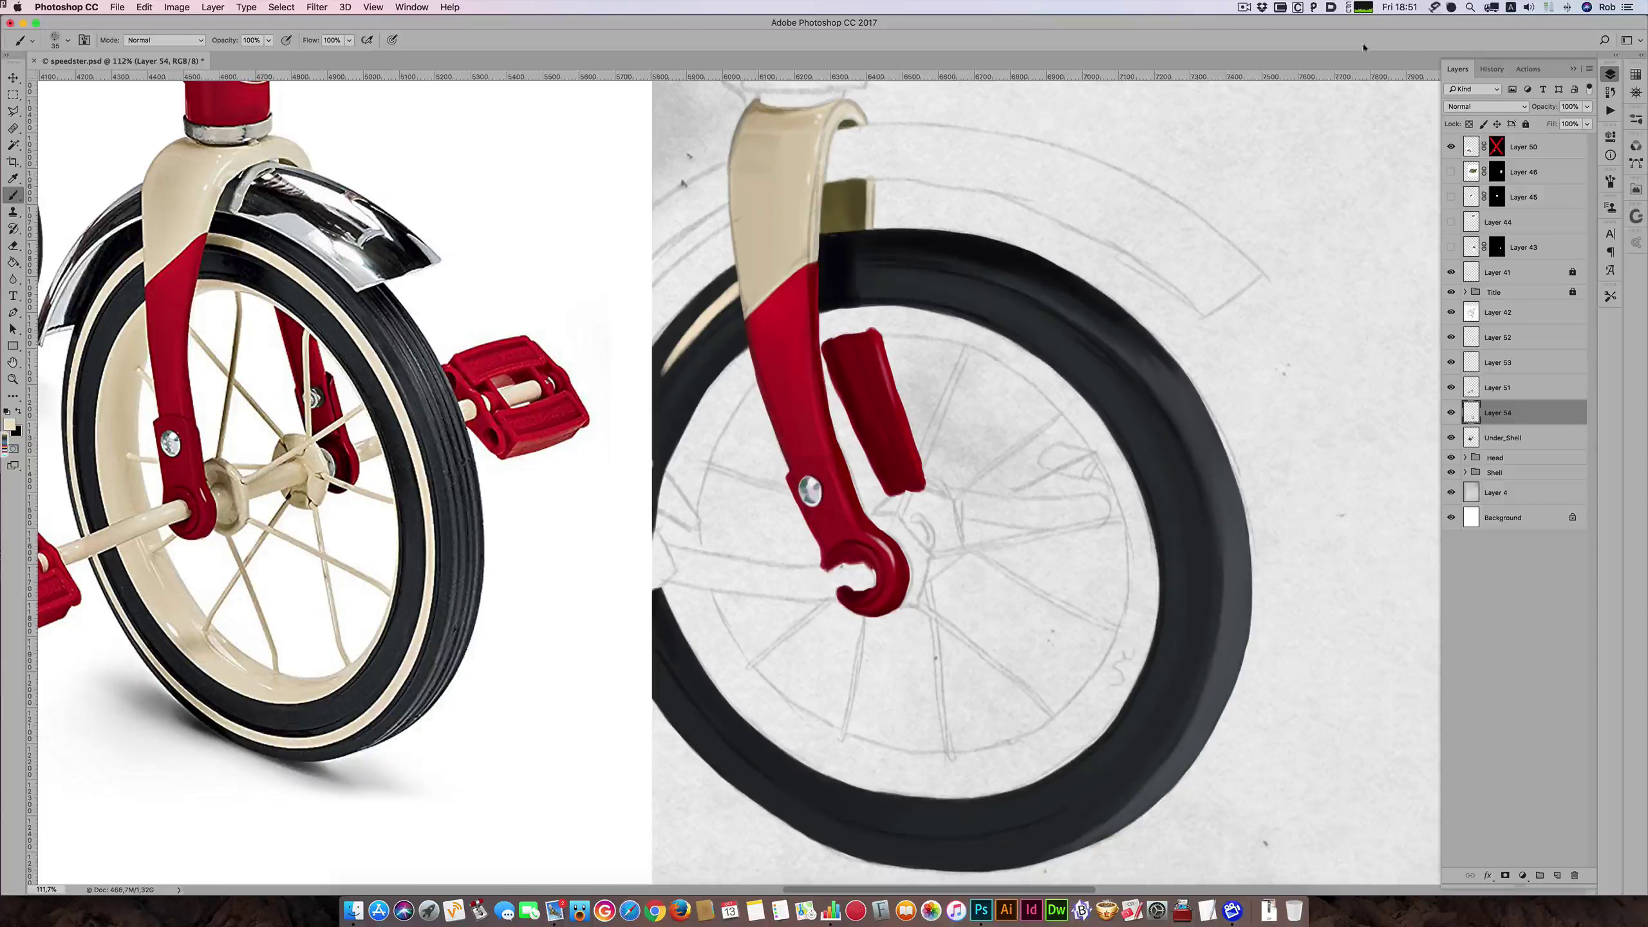
- Hide the reference photo and extend the cream stripe from the fork down the tyre's rear section to the foot, evening out its width
click(1451, 146)
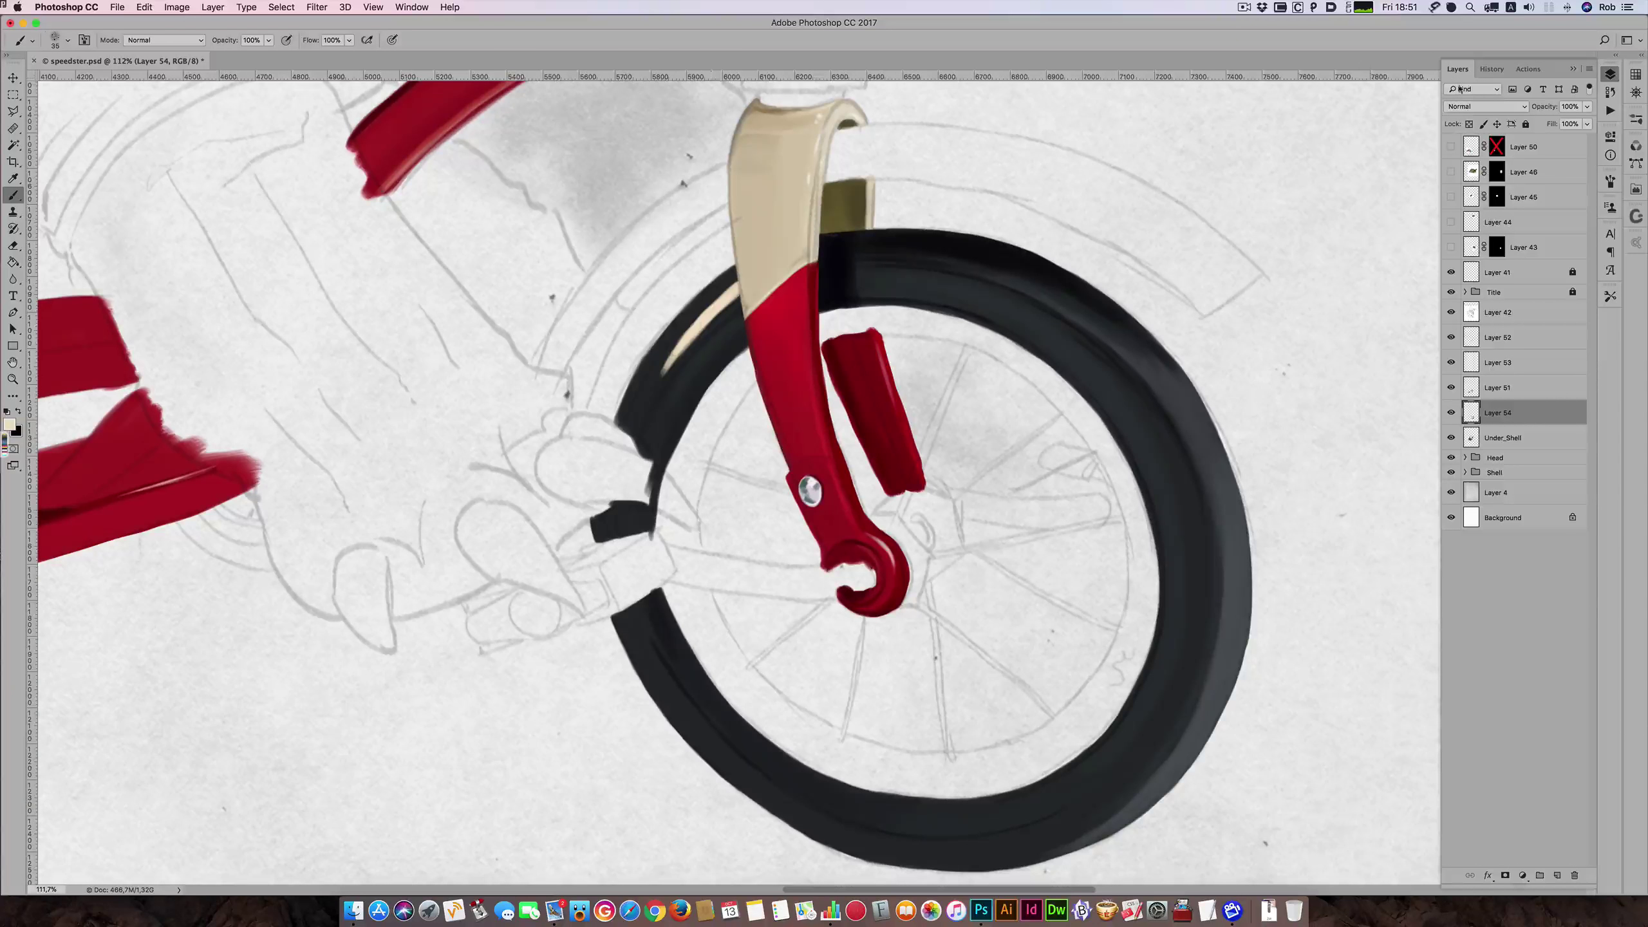
click(1451, 146)
click(1450, 146)
key(bracketleft)
drag(743, 281, 691, 331)
mouse_move(669, 365)
mouse_down()
mouse_move(626, 434)
mouse_move(740, 278)
mouse_up()
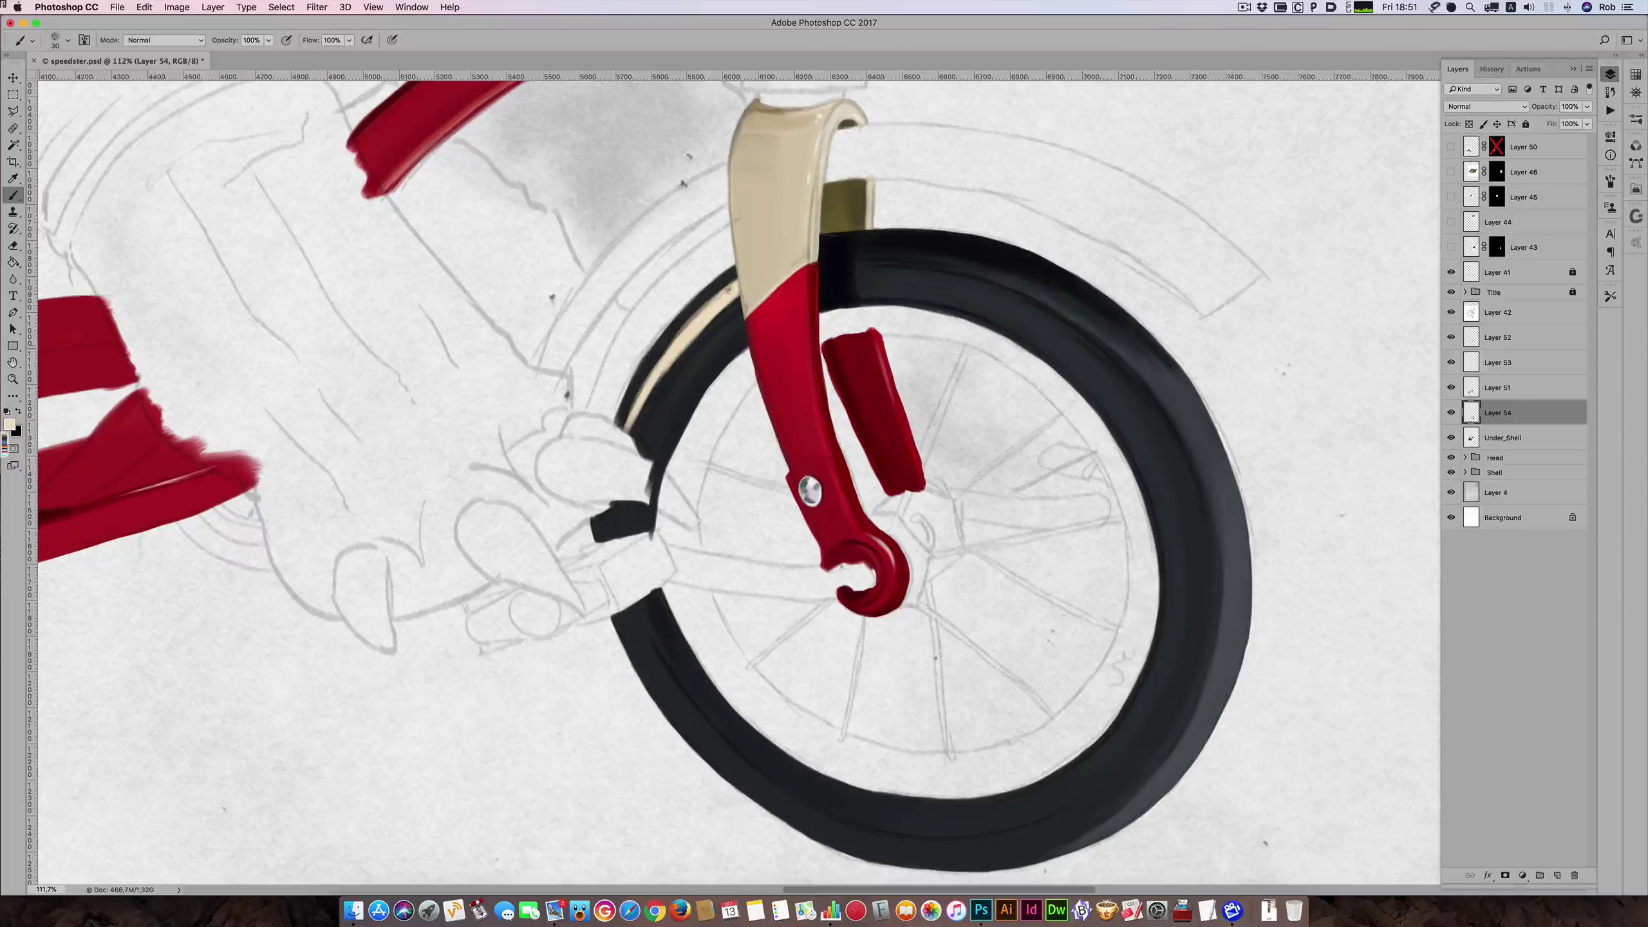
mouse_move(678, 354)
mouse_down()
mouse_move(632, 430)
mouse_move(640, 411)
mouse_up()
mouse_move(679, 351)
mouse_down()
mouse_move(739, 281)
mouse_move(709, 314)
mouse_up()
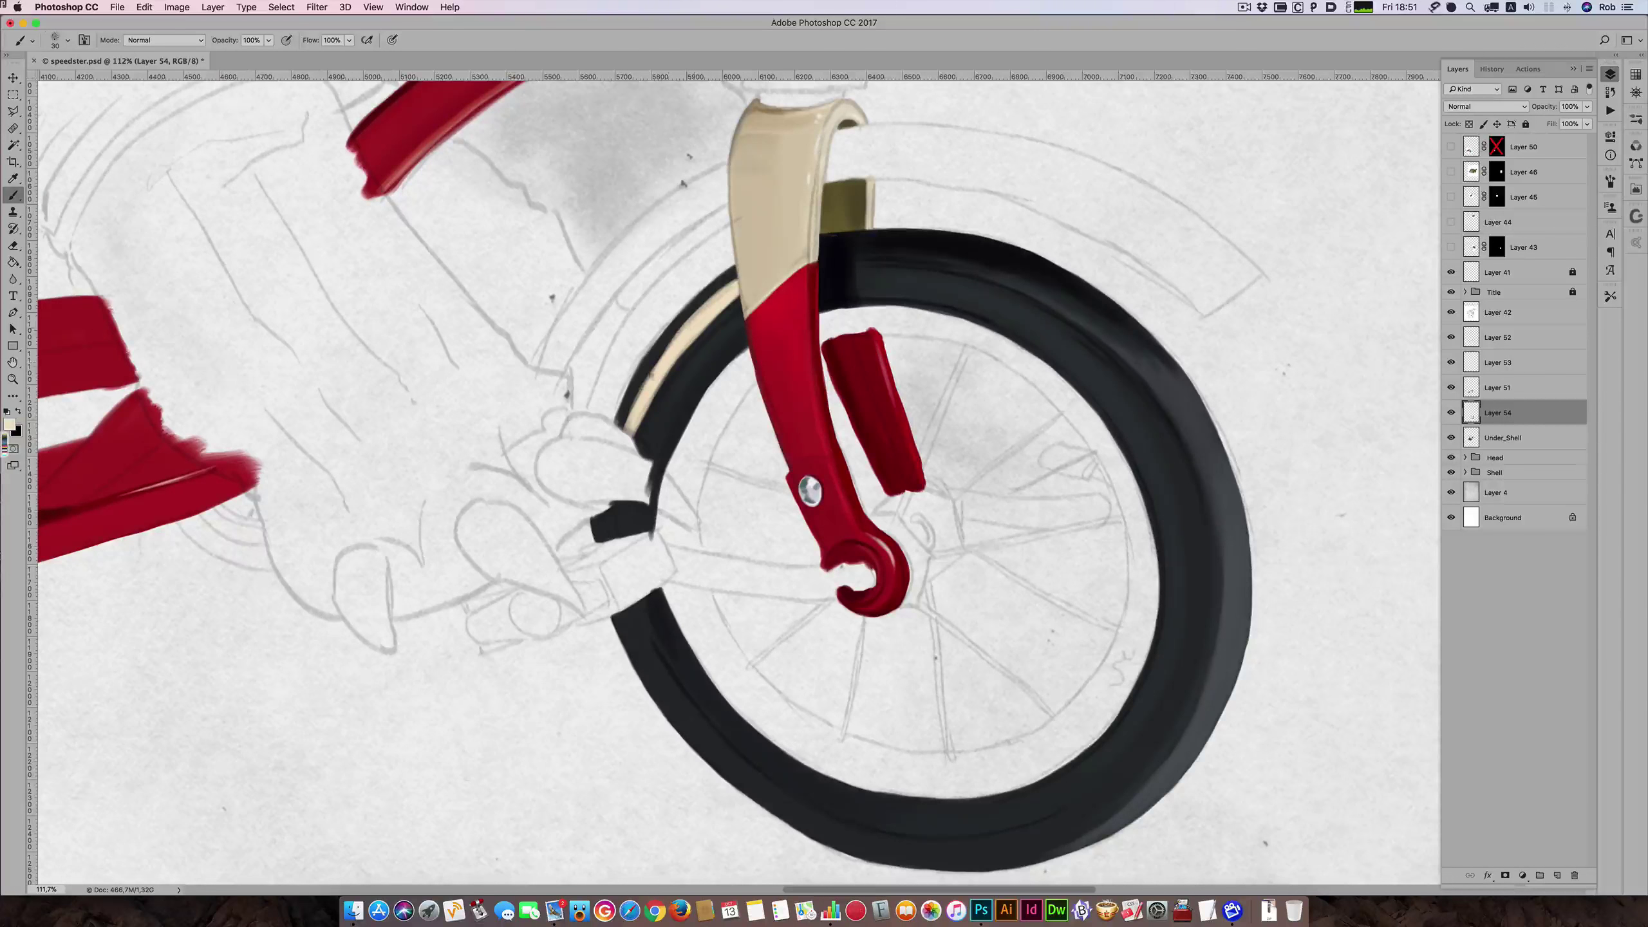
mouse_move(650, 374)
mouse_down()
mouse_move(643, 389)
mouse_move(664, 357)
mouse_move(638, 405)
mouse_up()
- Show the reference, sample its tyre black and clean up the outer edge of the cream stripe behind the fork
click(1450, 147)
alt+click(99, 281)
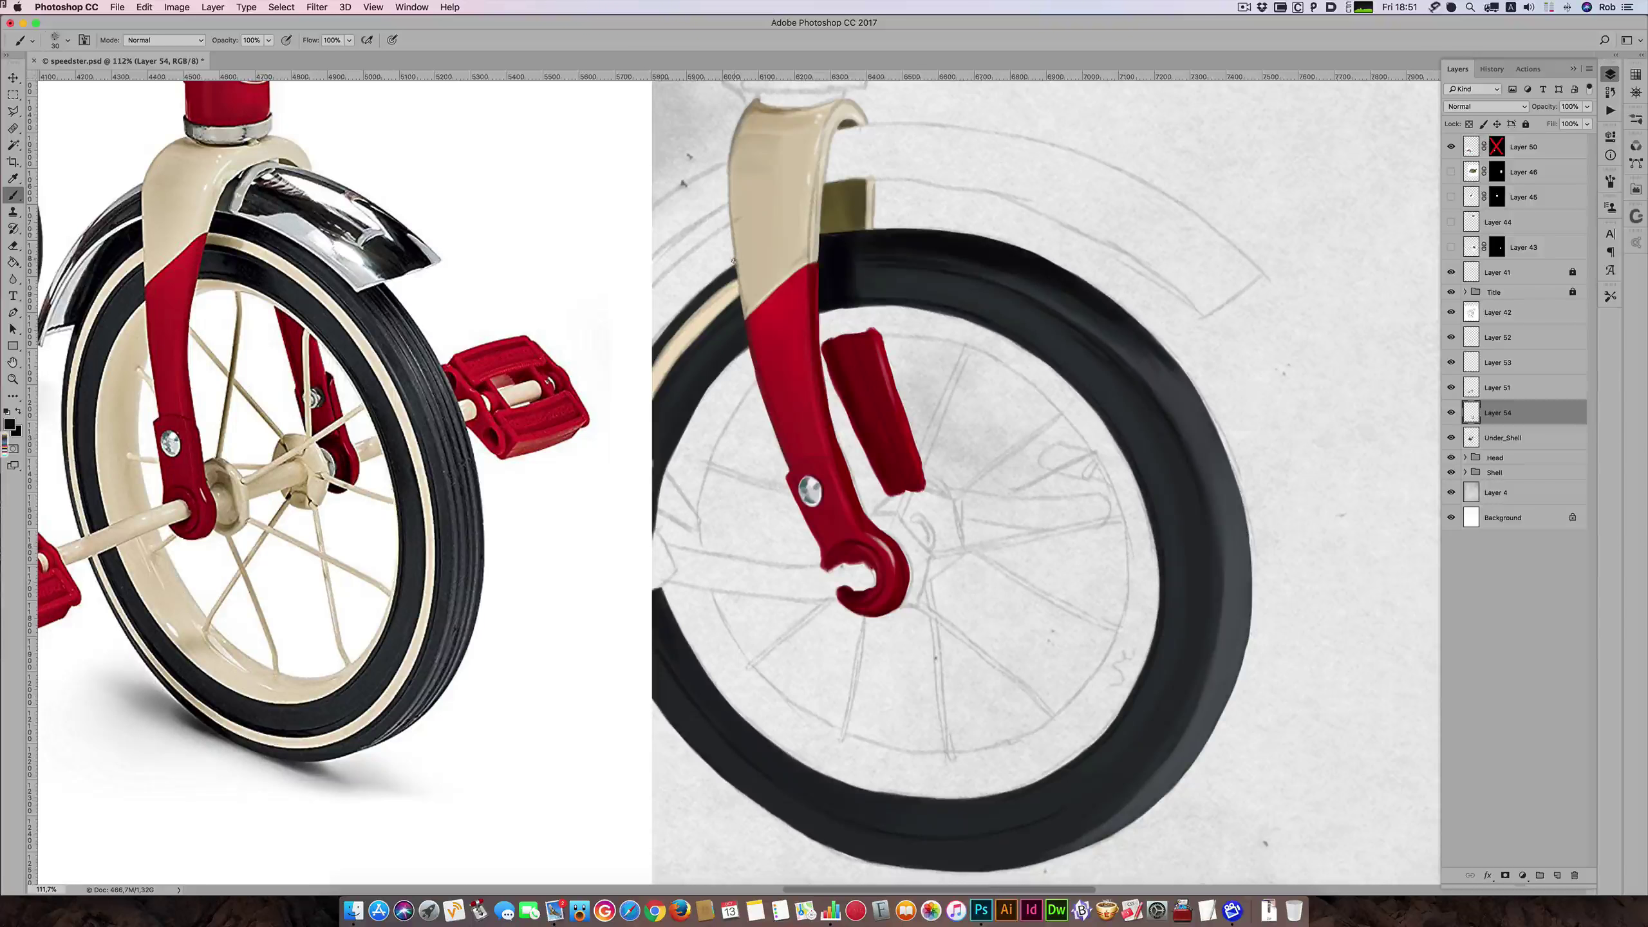
mouse_move(714, 292)
mouse_down()
mouse_move(723, 284)
mouse_move(680, 319)
mouse_up()
click(1451, 146)
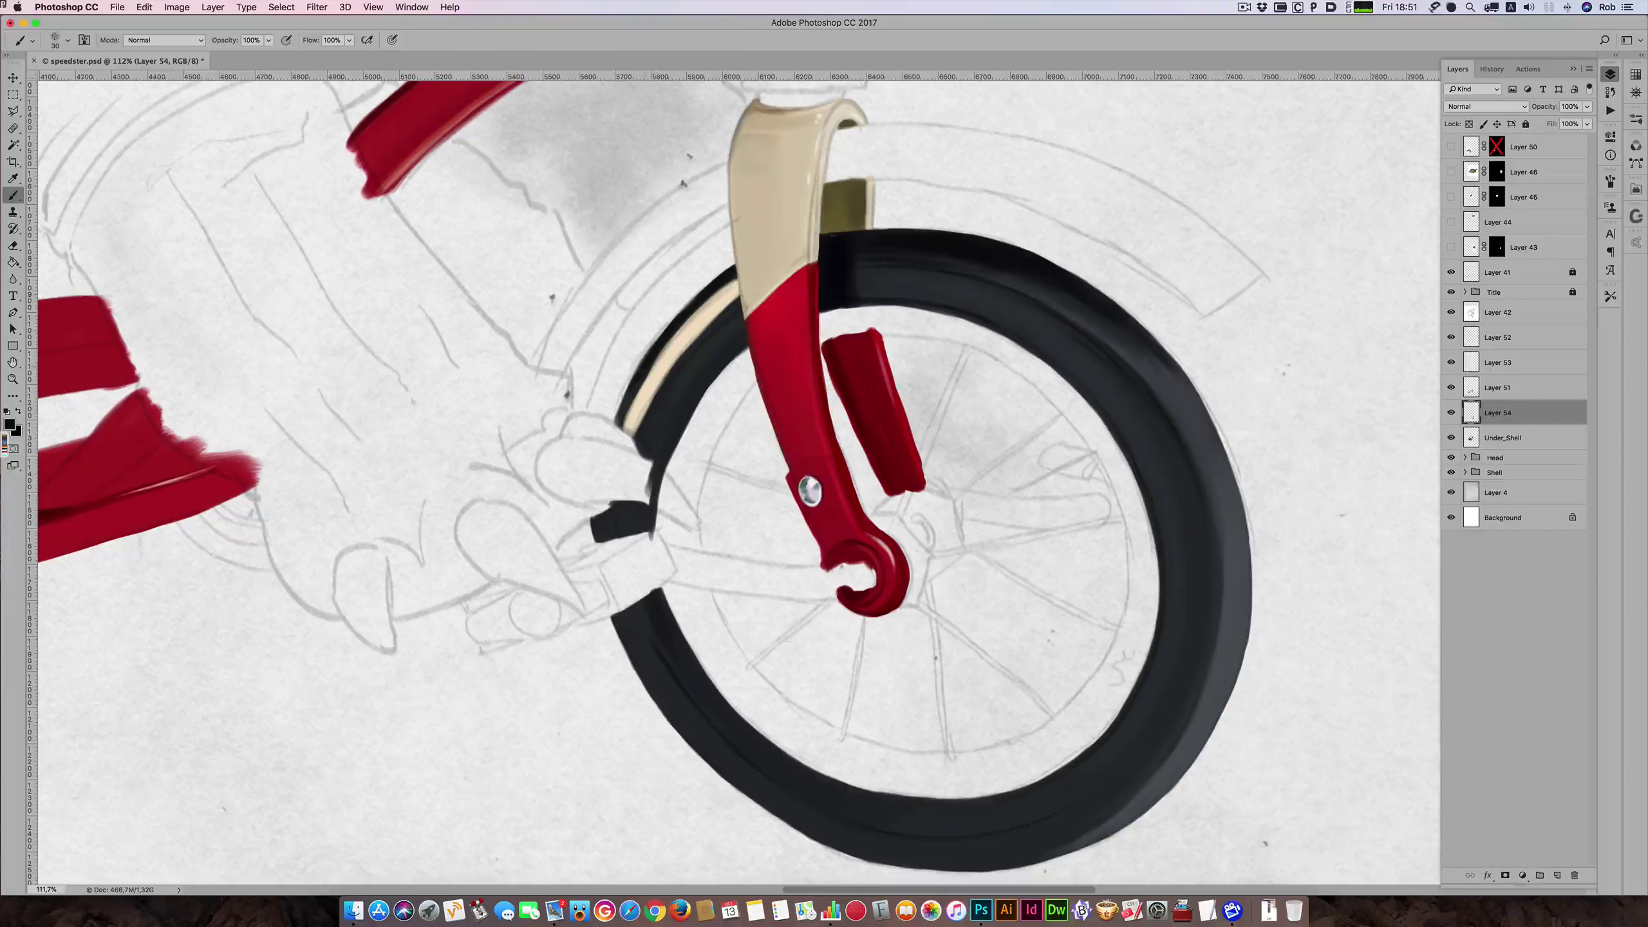
click(692, 301)
click(1450, 148)
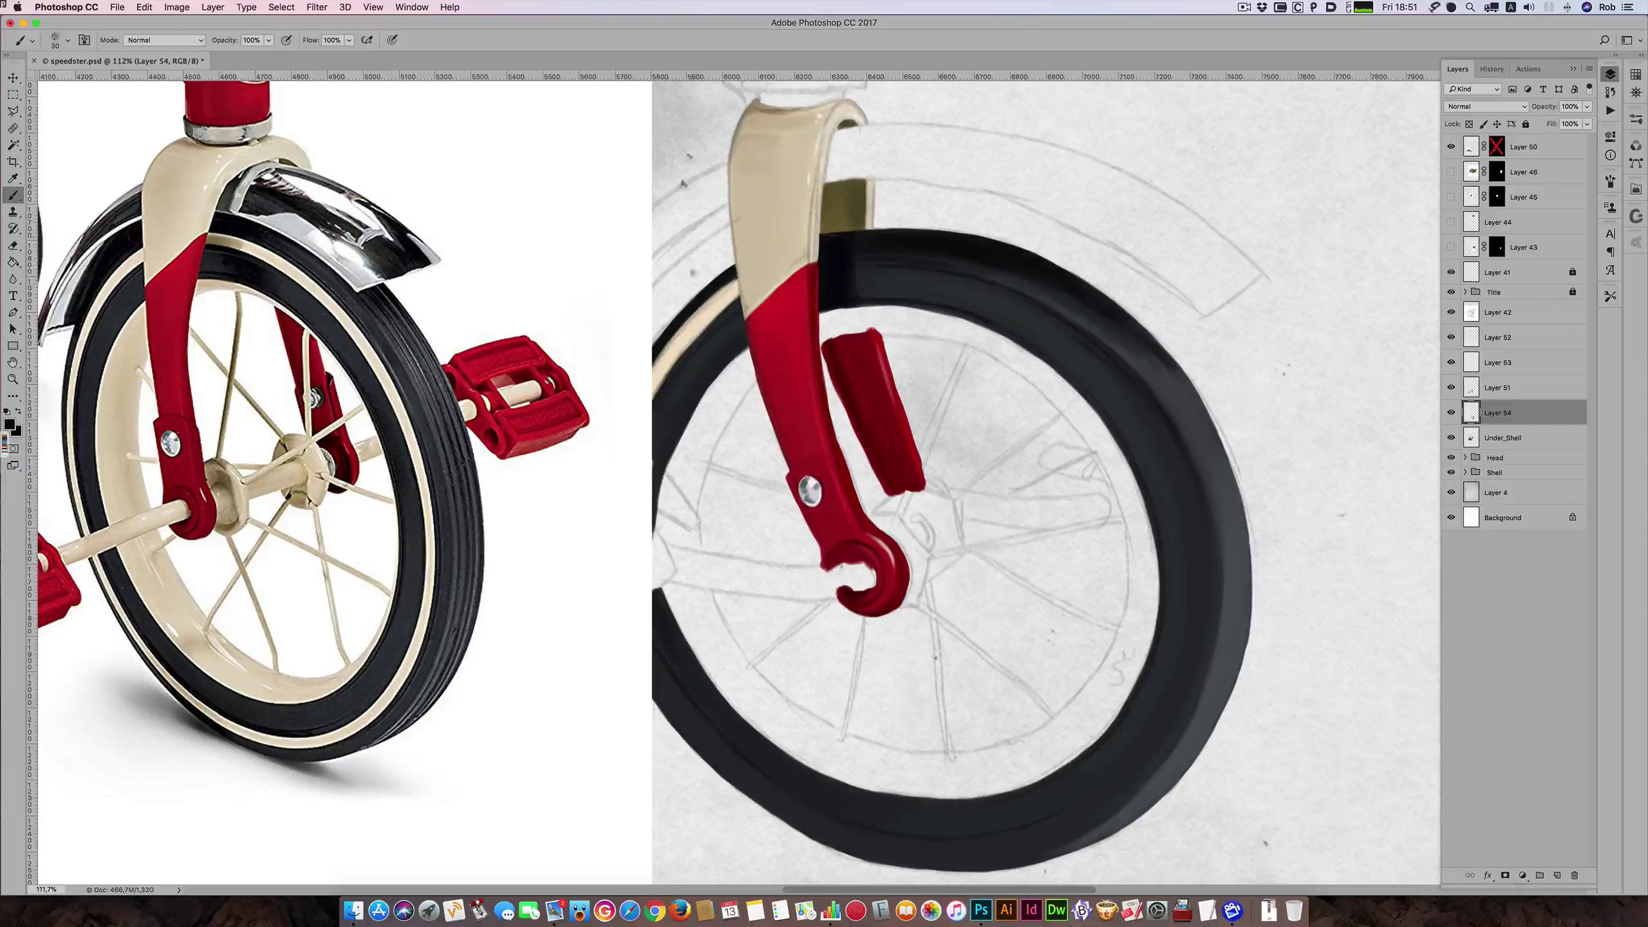
click(1450, 147)
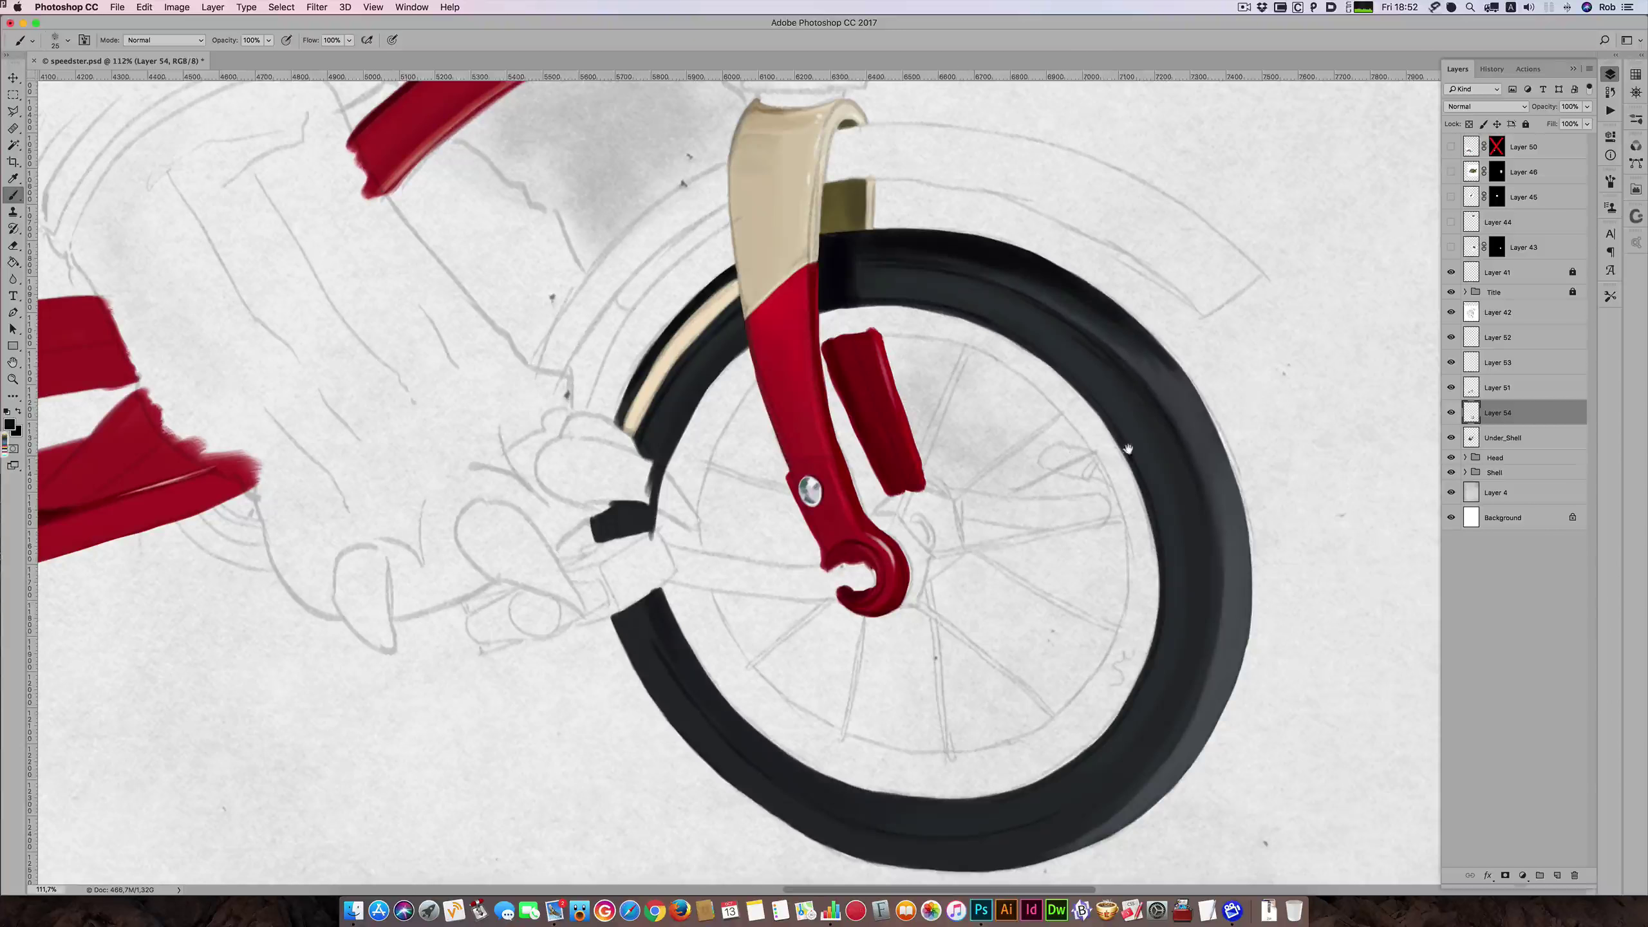
scroll(1125, 448, up, 3)
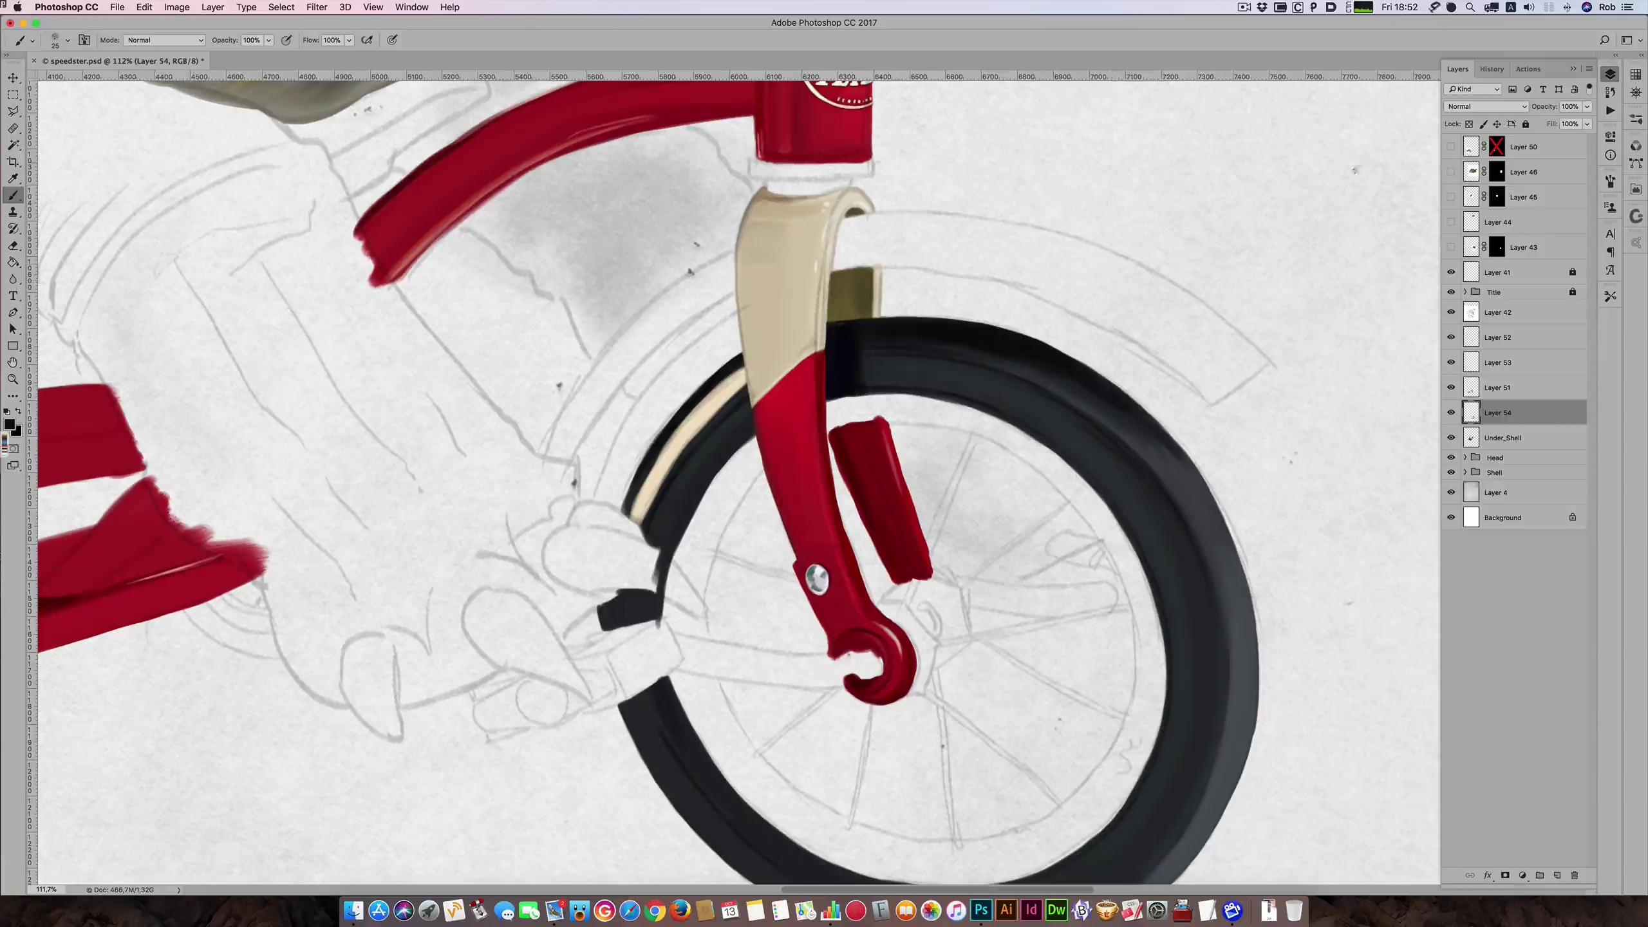
click(1242, 9)
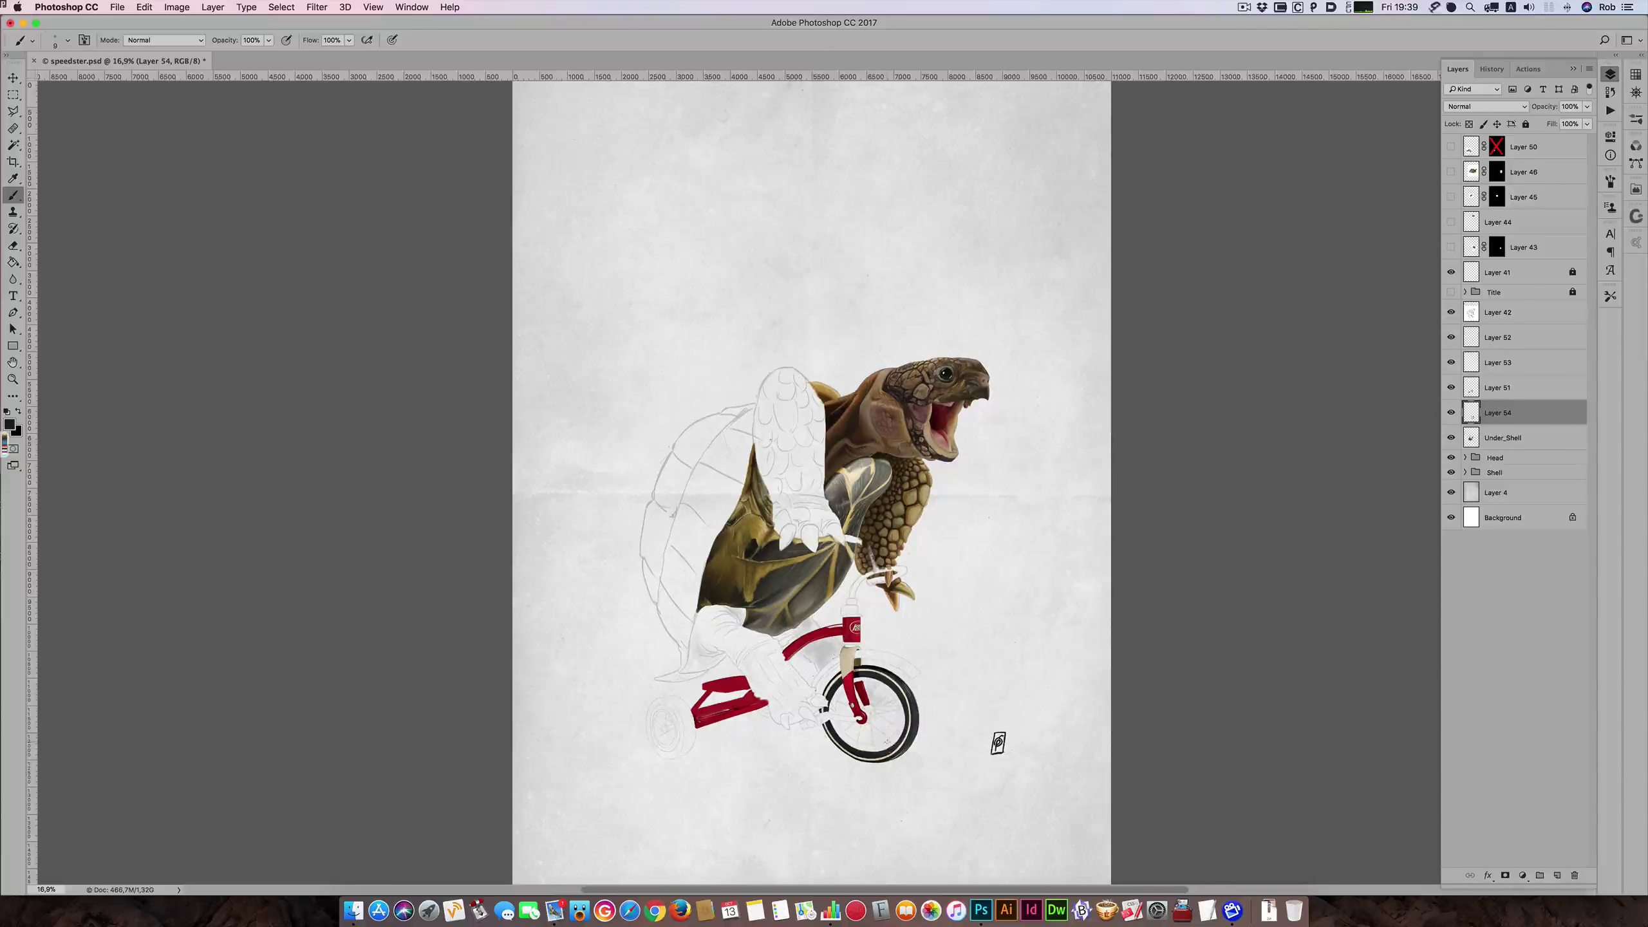
drag(887, 744, 999, 718)
scroll(908, 713, up, 3)
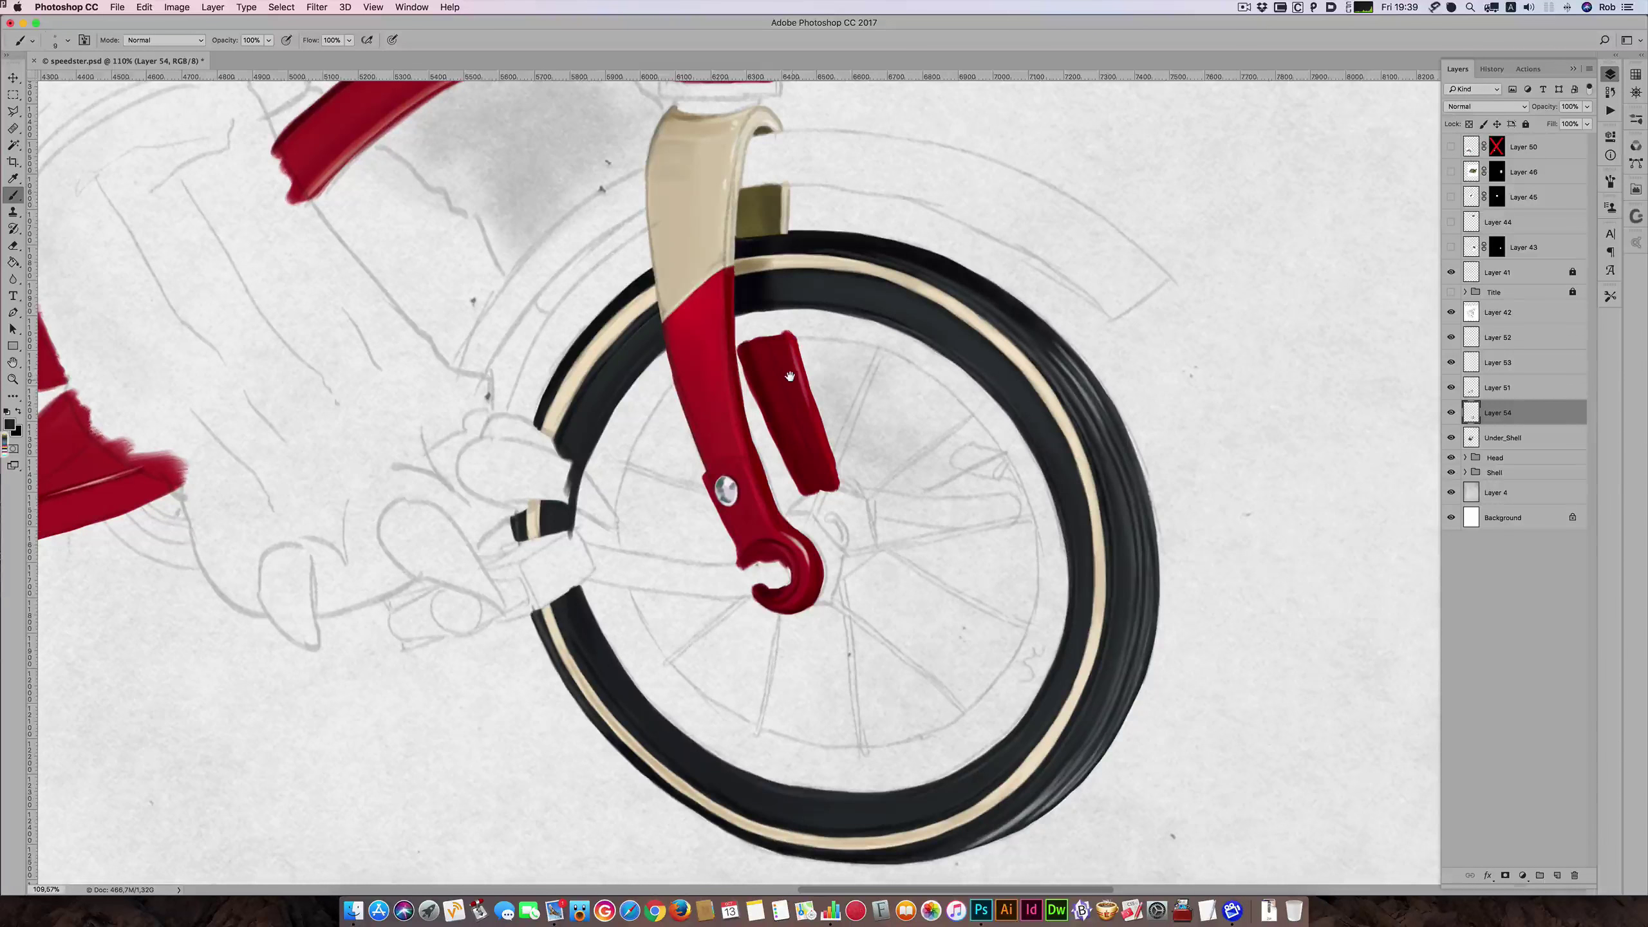
drag(770, 395, 776, 485)
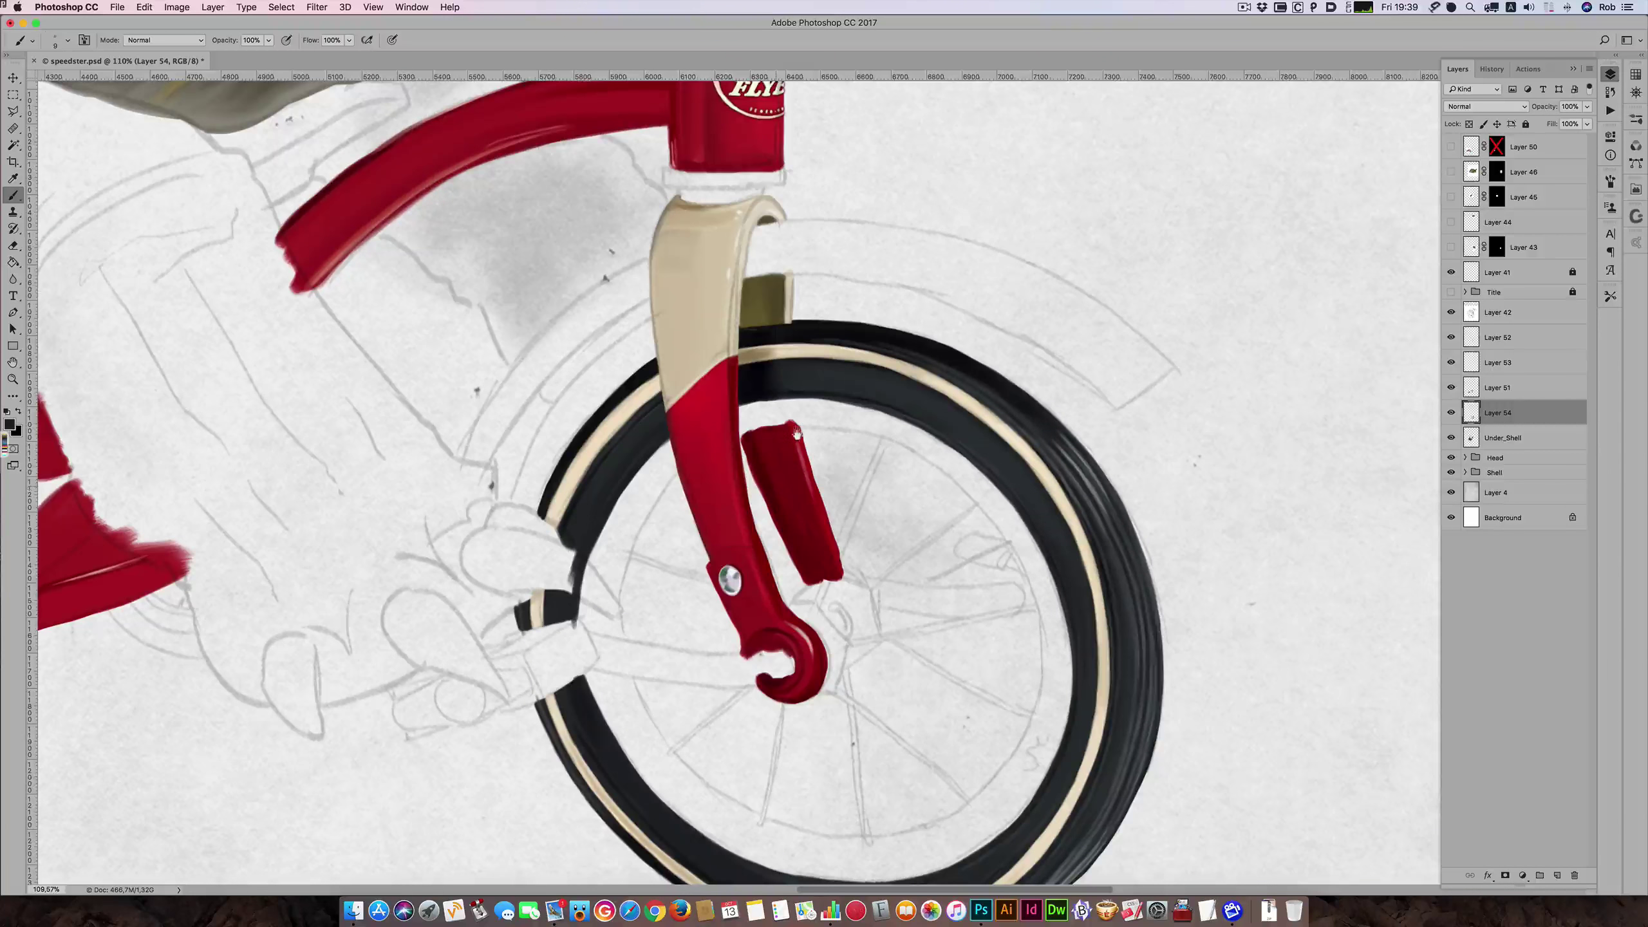
drag(609, 355, 645, 430)
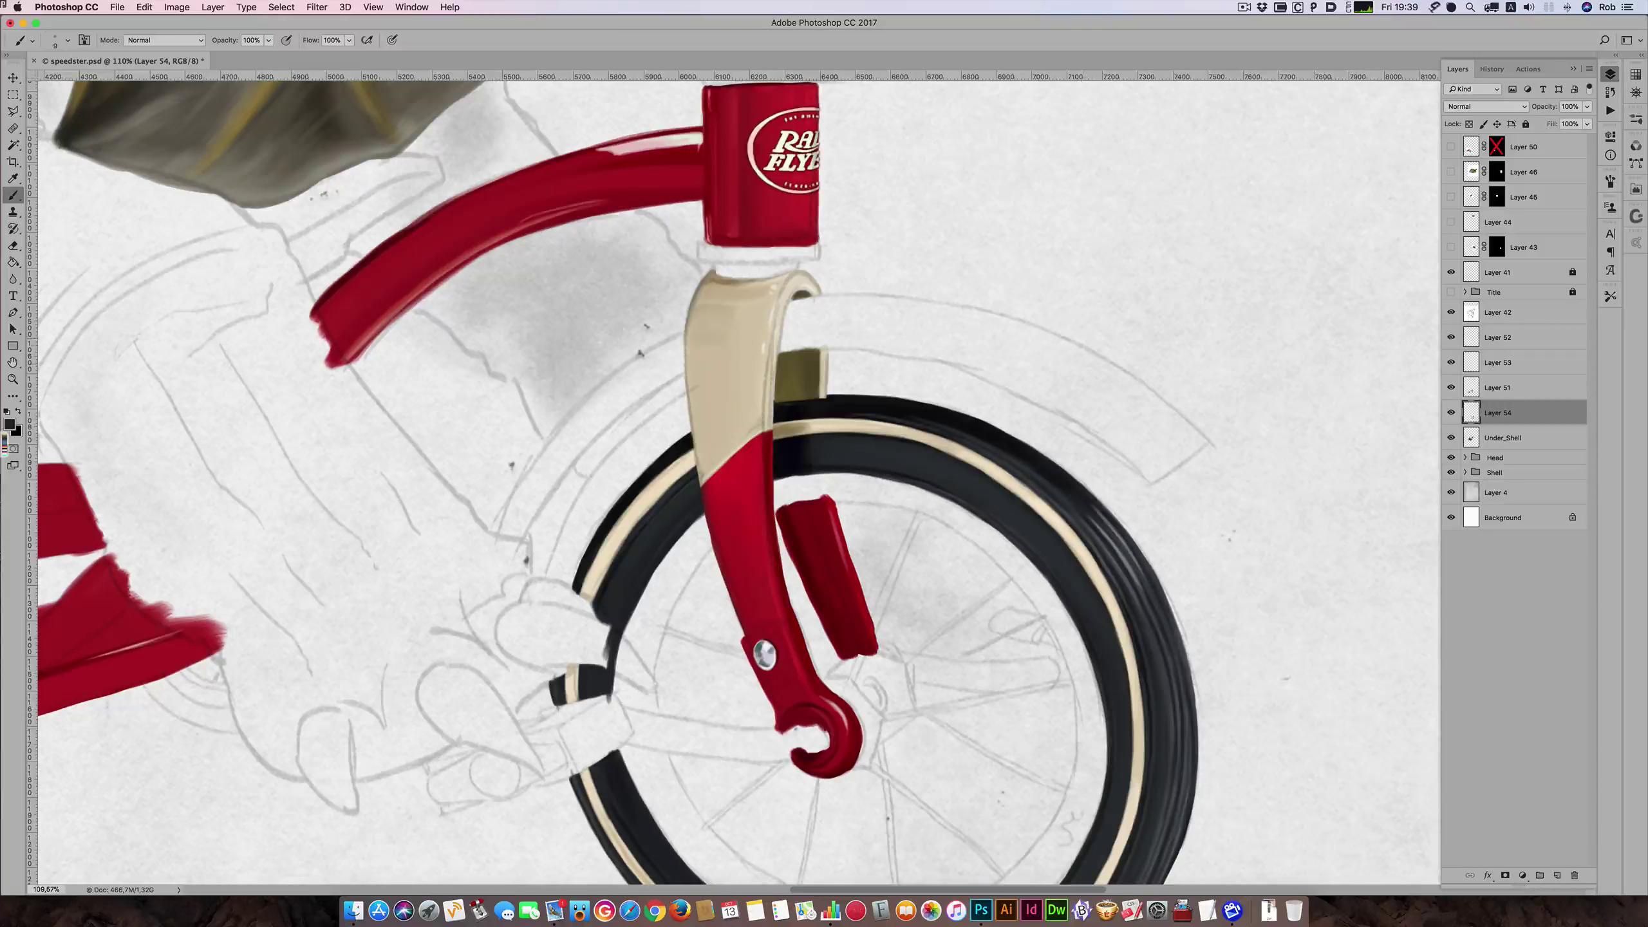
click(1451, 388)
click(1451, 387)
- On a new layer above the tyre, start the front mudguard beside the fork with light grey sampled from the reference's chrome mudguard
drag(1103, 344, 1160, 348)
click(1451, 154)
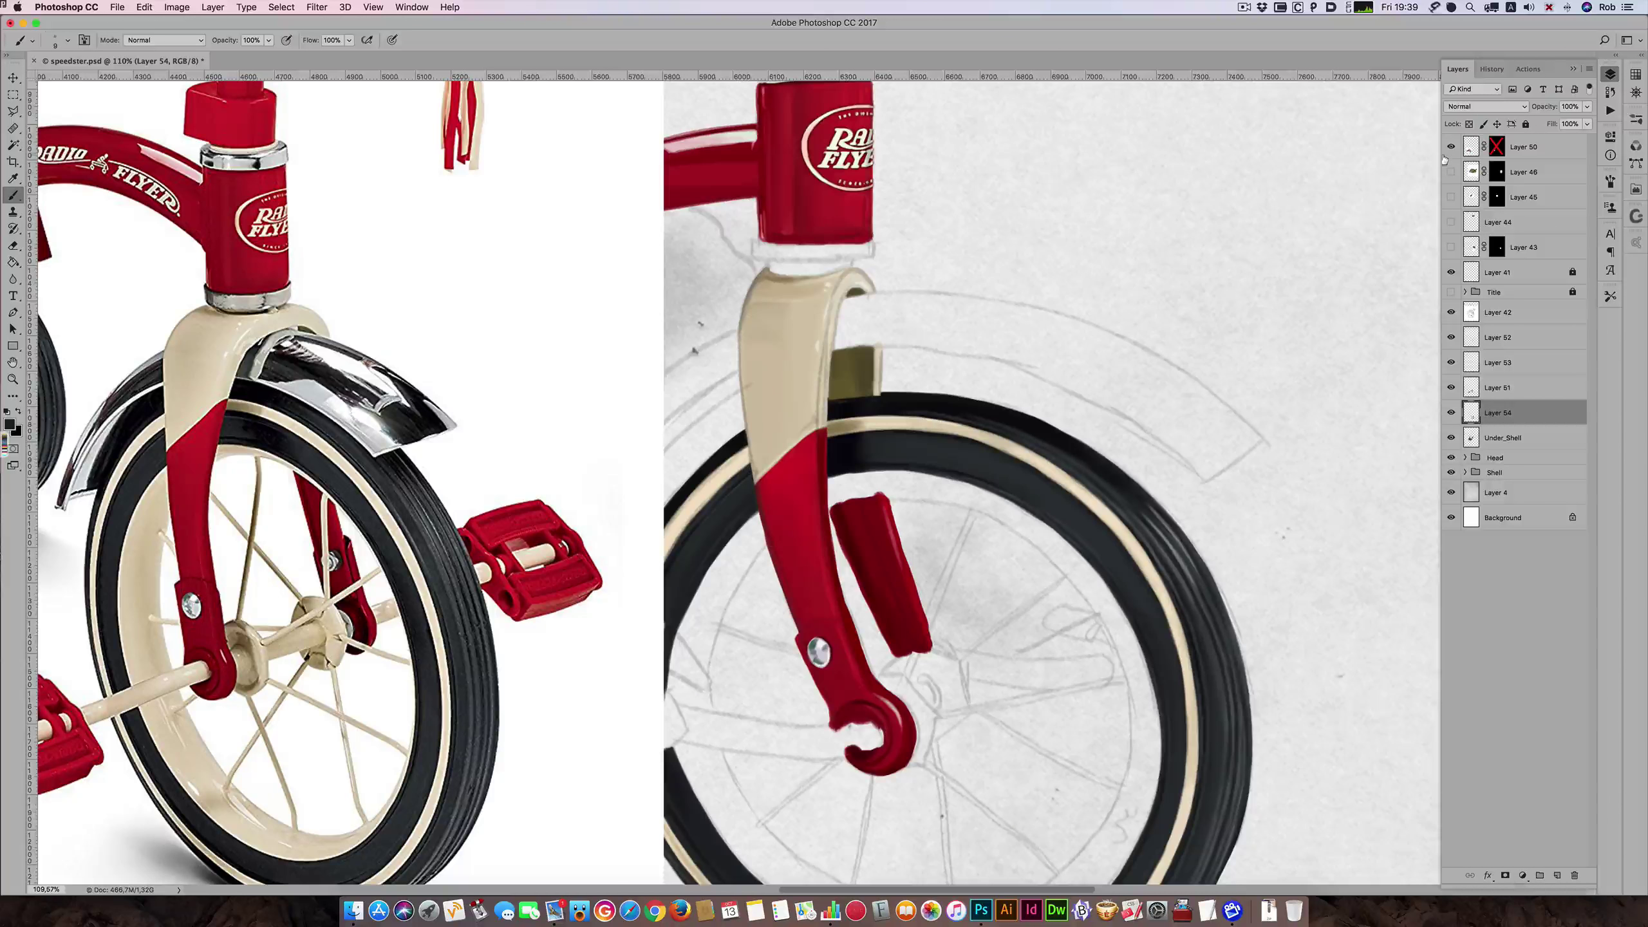
drag(966, 315, 1038, 302)
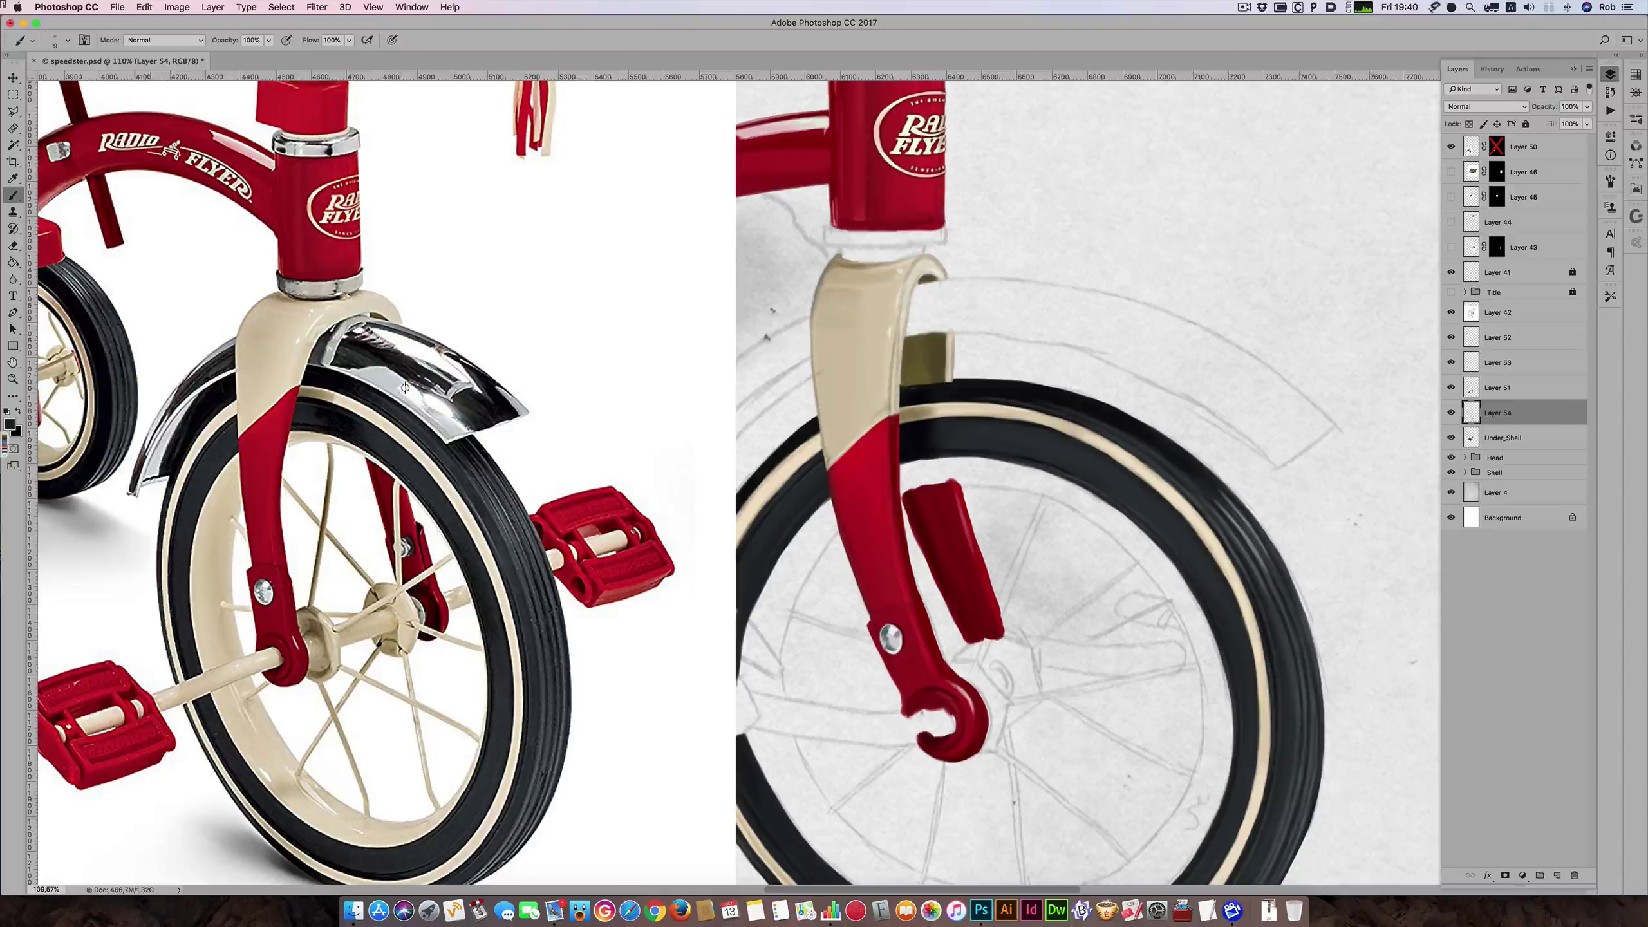
alt+click(383, 379)
click(1556, 875)
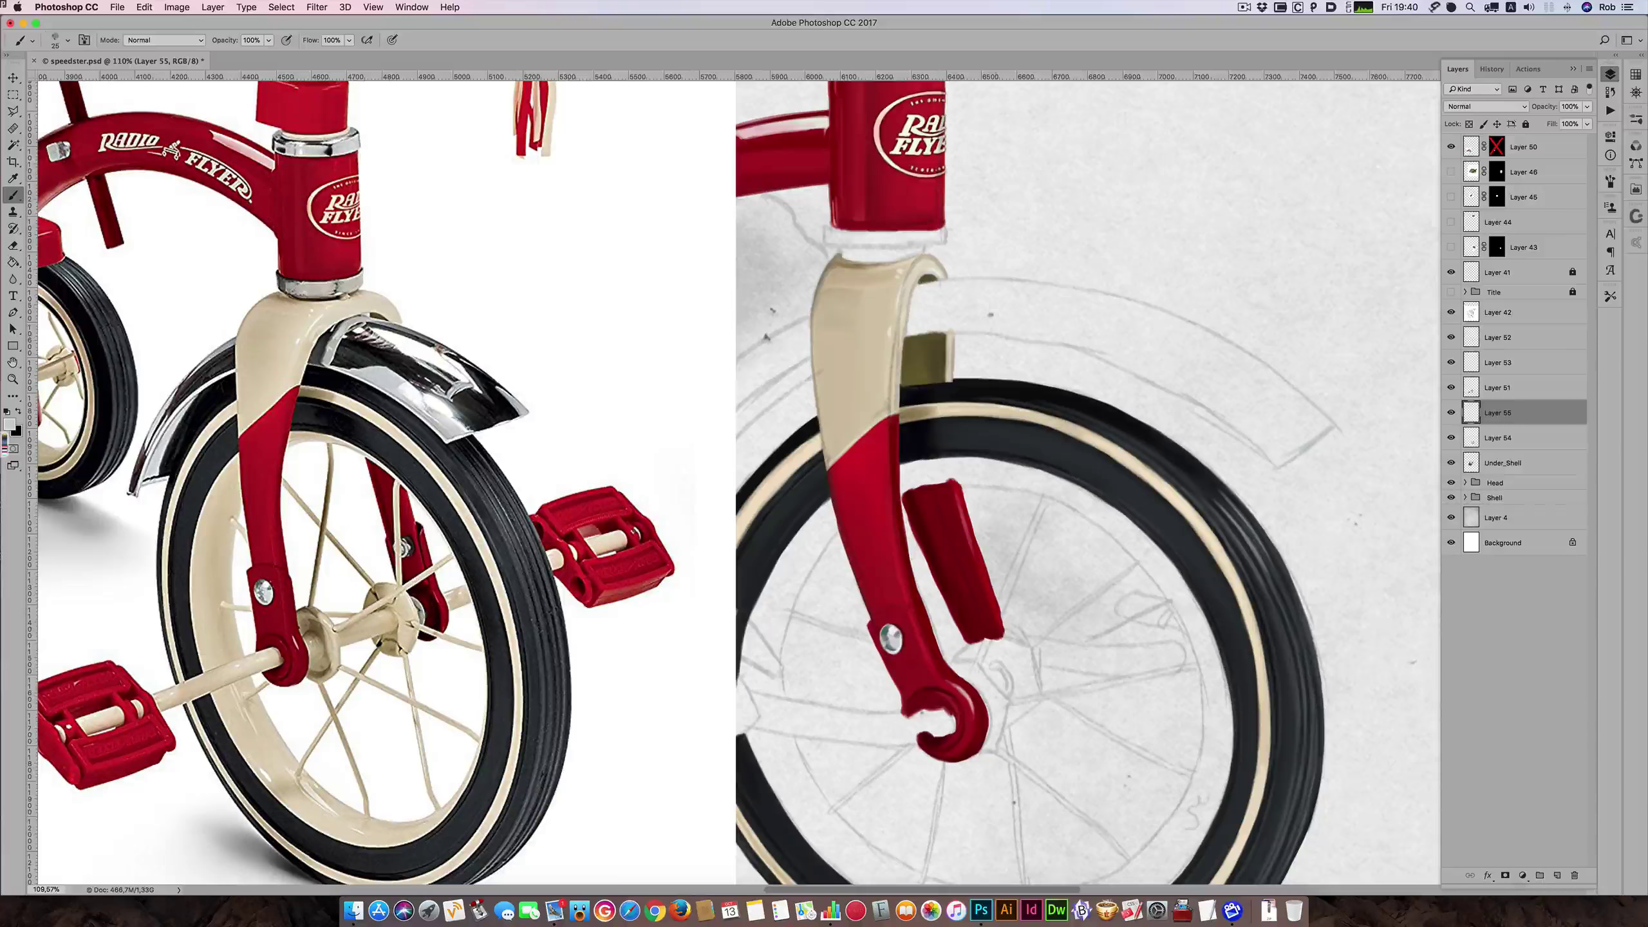
key(])
mouse_move(983, 285)
mouse_down()
mouse_move(934, 290)
mouse_move(994, 286)
mouse_move(896, 294)
mouse_move(976, 290)
mouse_move(921, 312)
mouse_move(965, 312)
mouse_move(896, 330)
mouse_move(1057, 322)
mouse_move(913, 316)
mouse_move(969, 312)
mouse_move(894, 333)
mouse_move(982, 323)
mouse_move(913, 292)
mouse_move(910, 310)
mouse_move(1029, 295)
mouse_move(982, 286)
mouse_move(1035, 296)
mouse_move(961, 288)
mouse_move(1107, 304)
mouse_up()
key(])
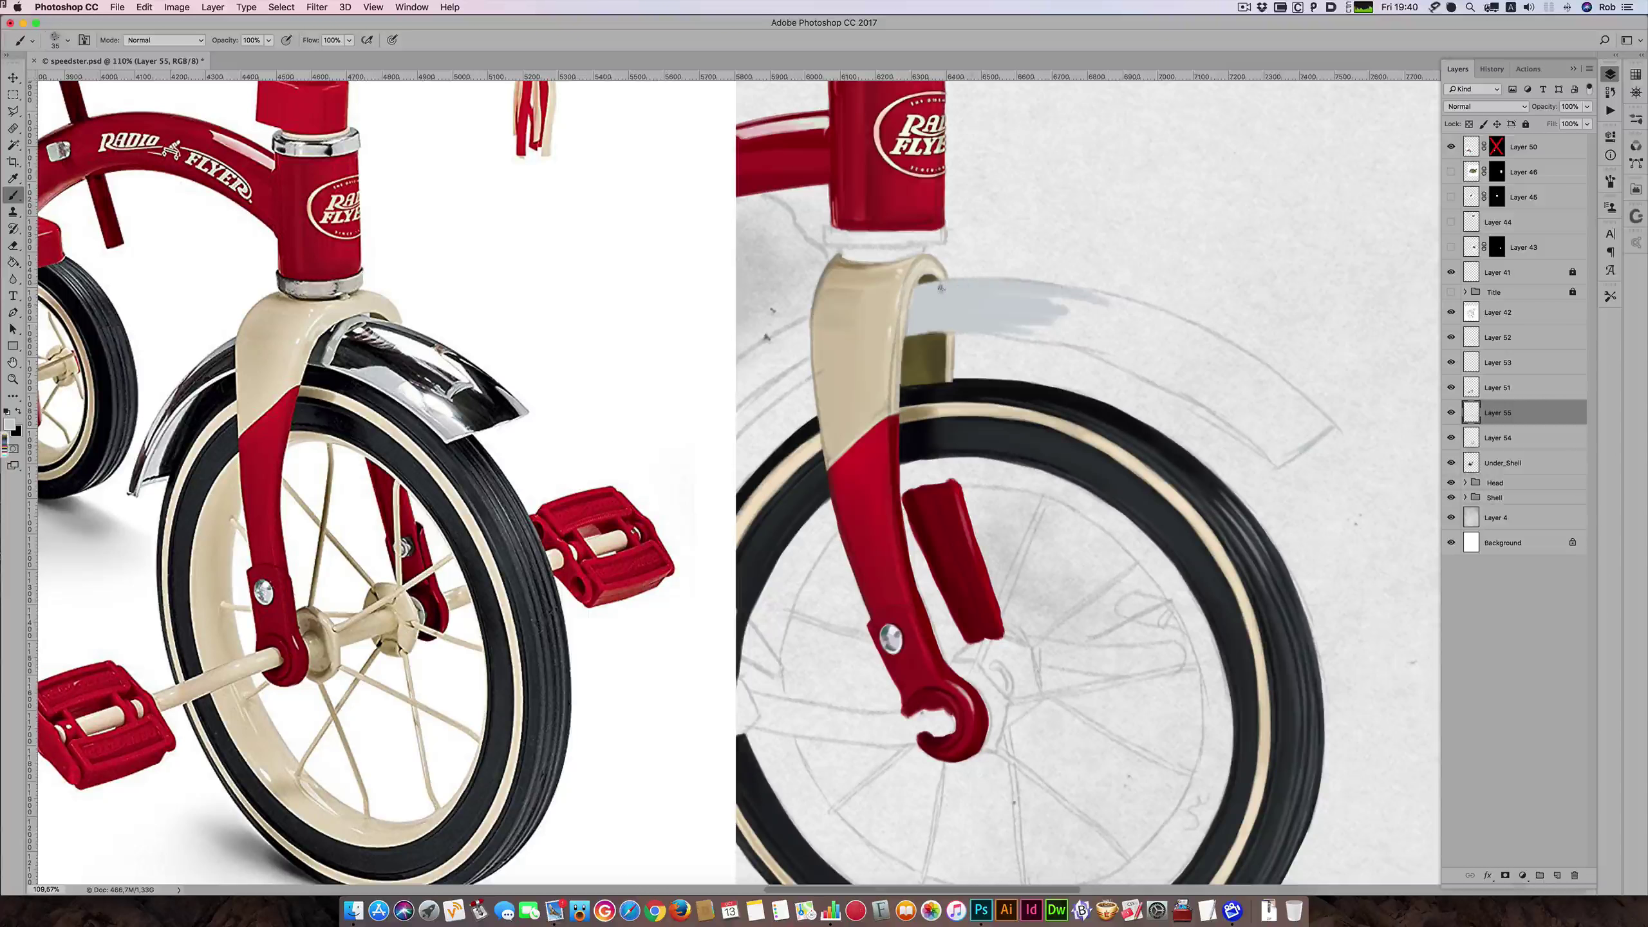
- Paint the front mudguard's upper edge, tip and lower edge in light grey along the sketch lines
mouse_move(940, 288)
mouse_down()
mouse_move(1084, 305)
mouse_move(1062, 290)
mouse_move(1183, 324)
mouse_move(1094, 293)
mouse_move(1221, 344)
mouse_move(1147, 321)
mouse_move(1144, 301)
mouse_move(1103, 310)
mouse_move(1207, 346)
mouse_move(1145, 310)
mouse_move(1197, 343)
mouse_move(1158, 314)
mouse_move(1286, 393)
mouse_up()
key(])
key(])
key(bracketleft)
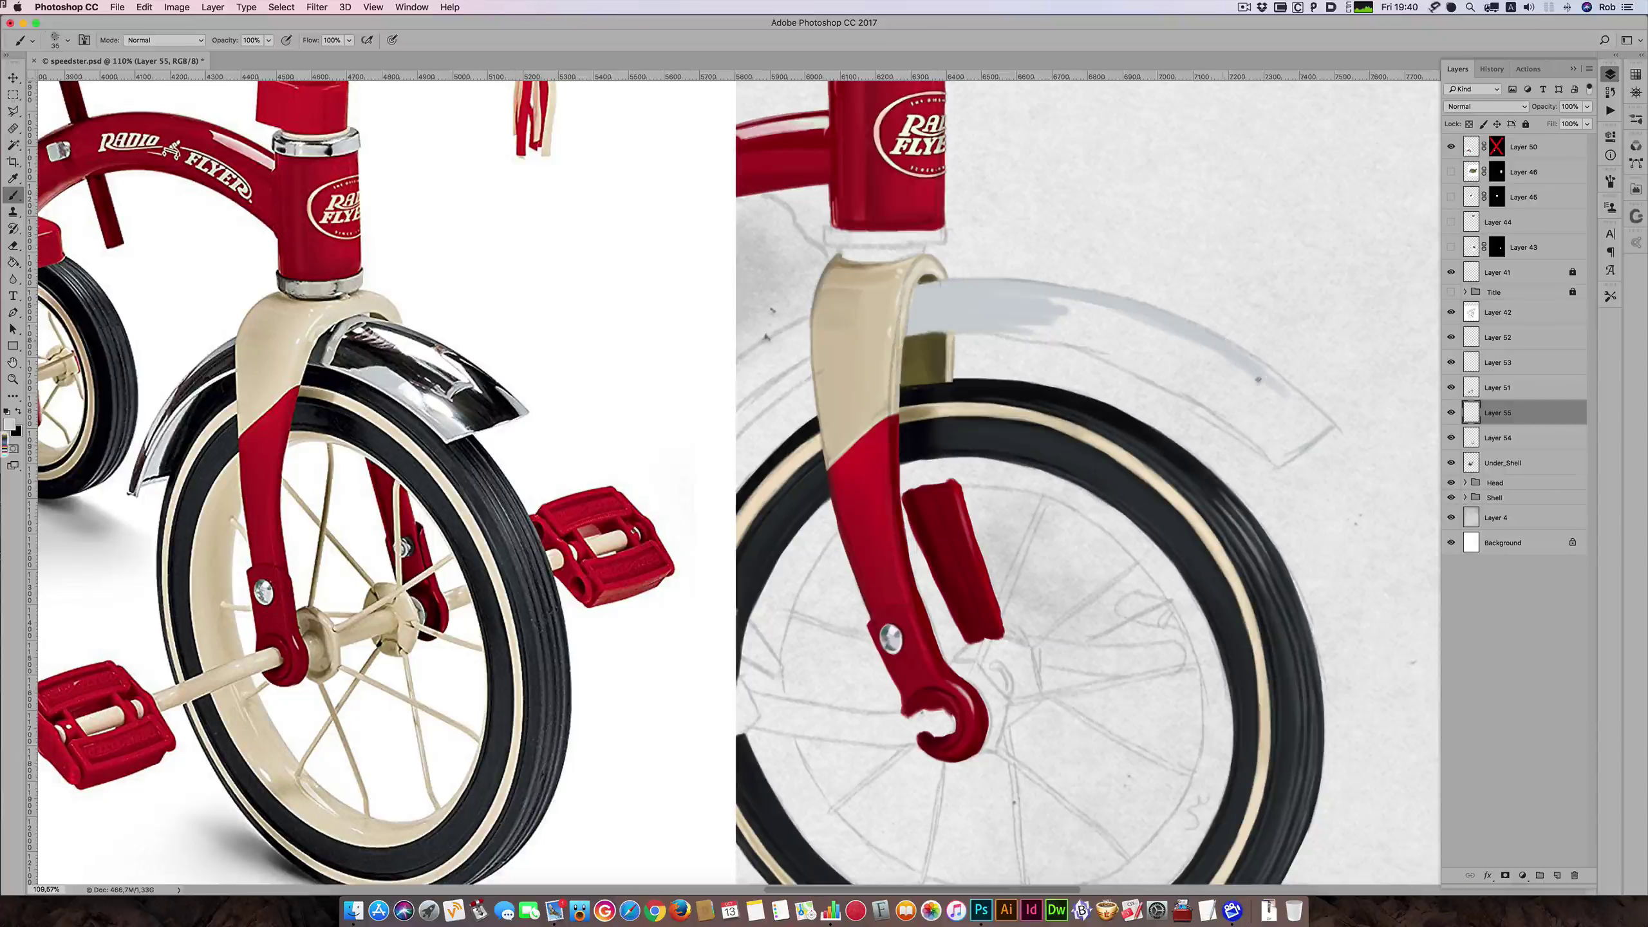
drag(1232, 353, 1319, 417)
key(bracketright)
mouse_move(1045, 338)
mouse_down()
mouse_move(1239, 431)
mouse_move(1198, 396)
mouse_move(1287, 458)
mouse_up()
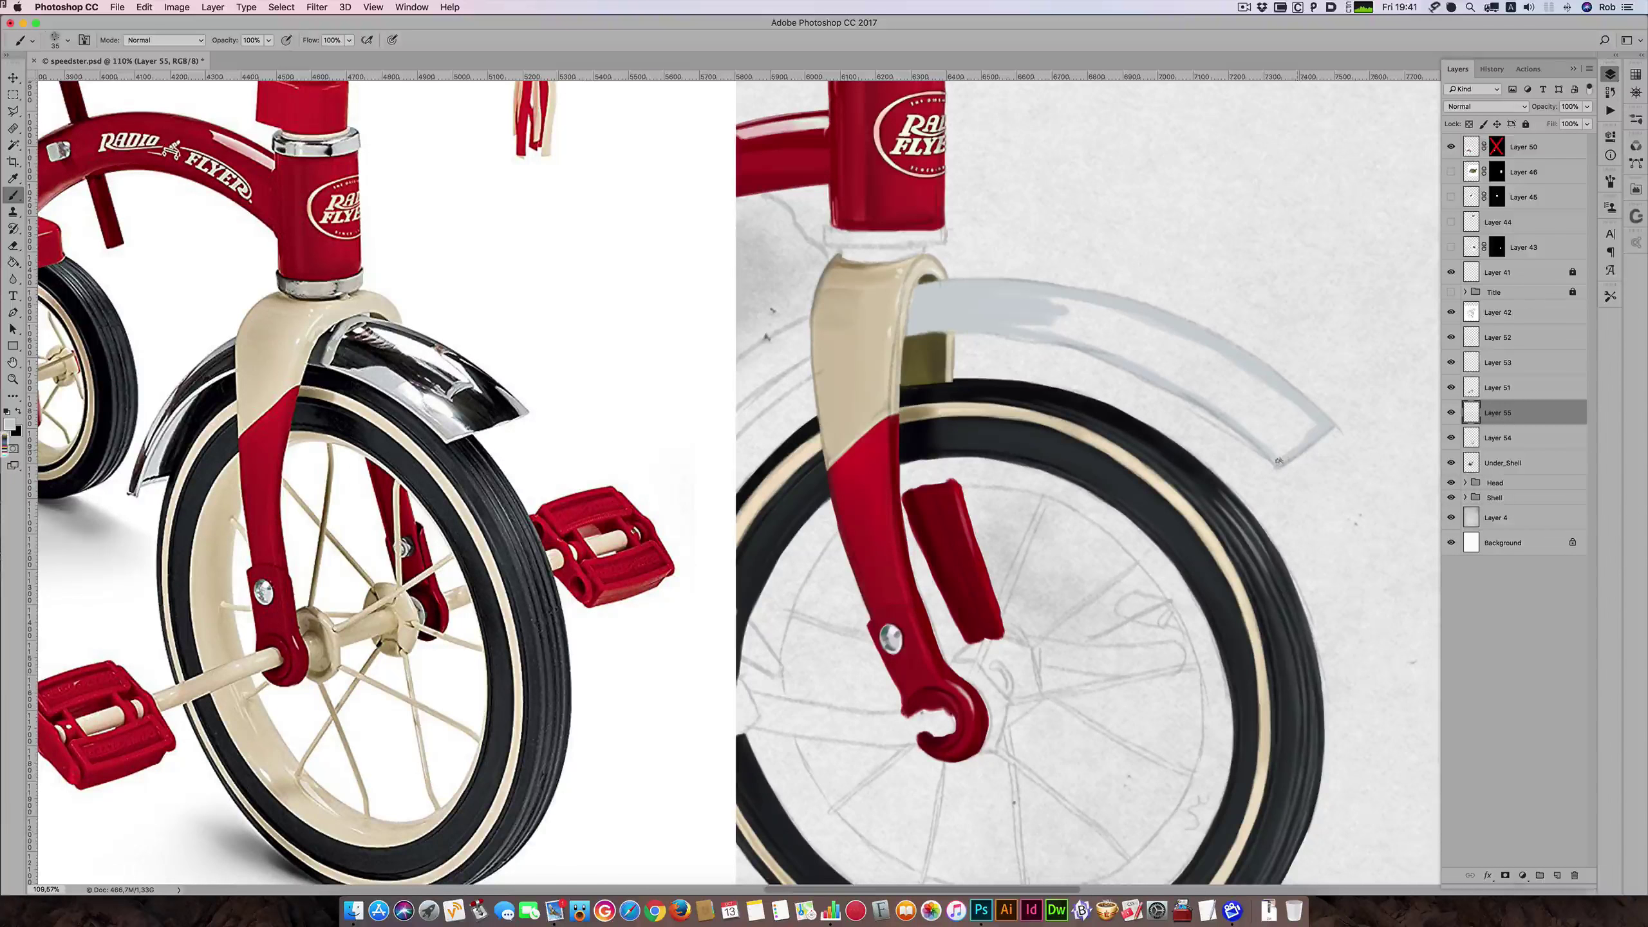
- Fill the inside of the front mudguard with the light grey using a larger brush
key(bracketright)
key(bracketright)
mouse_move(1199, 389)
mouse_down()
mouse_move(994, 311)
mouse_move(1105, 333)
mouse_move(1040, 319)
mouse_move(1156, 355)
mouse_move(992, 319)
mouse_move(983, 299)
mouse_move(1193, 342)
mouse_move(1127, 324)
mouse_move(1223, 390)
mouse_move(1181, 345)
mouse_move(1269, 390)
mouse_move(1300, 440)
mouse_move(1225, 402)
mouse_move(1288, 445)
mouse_move(1264, 397)
mouse_up()
key(bracketright)
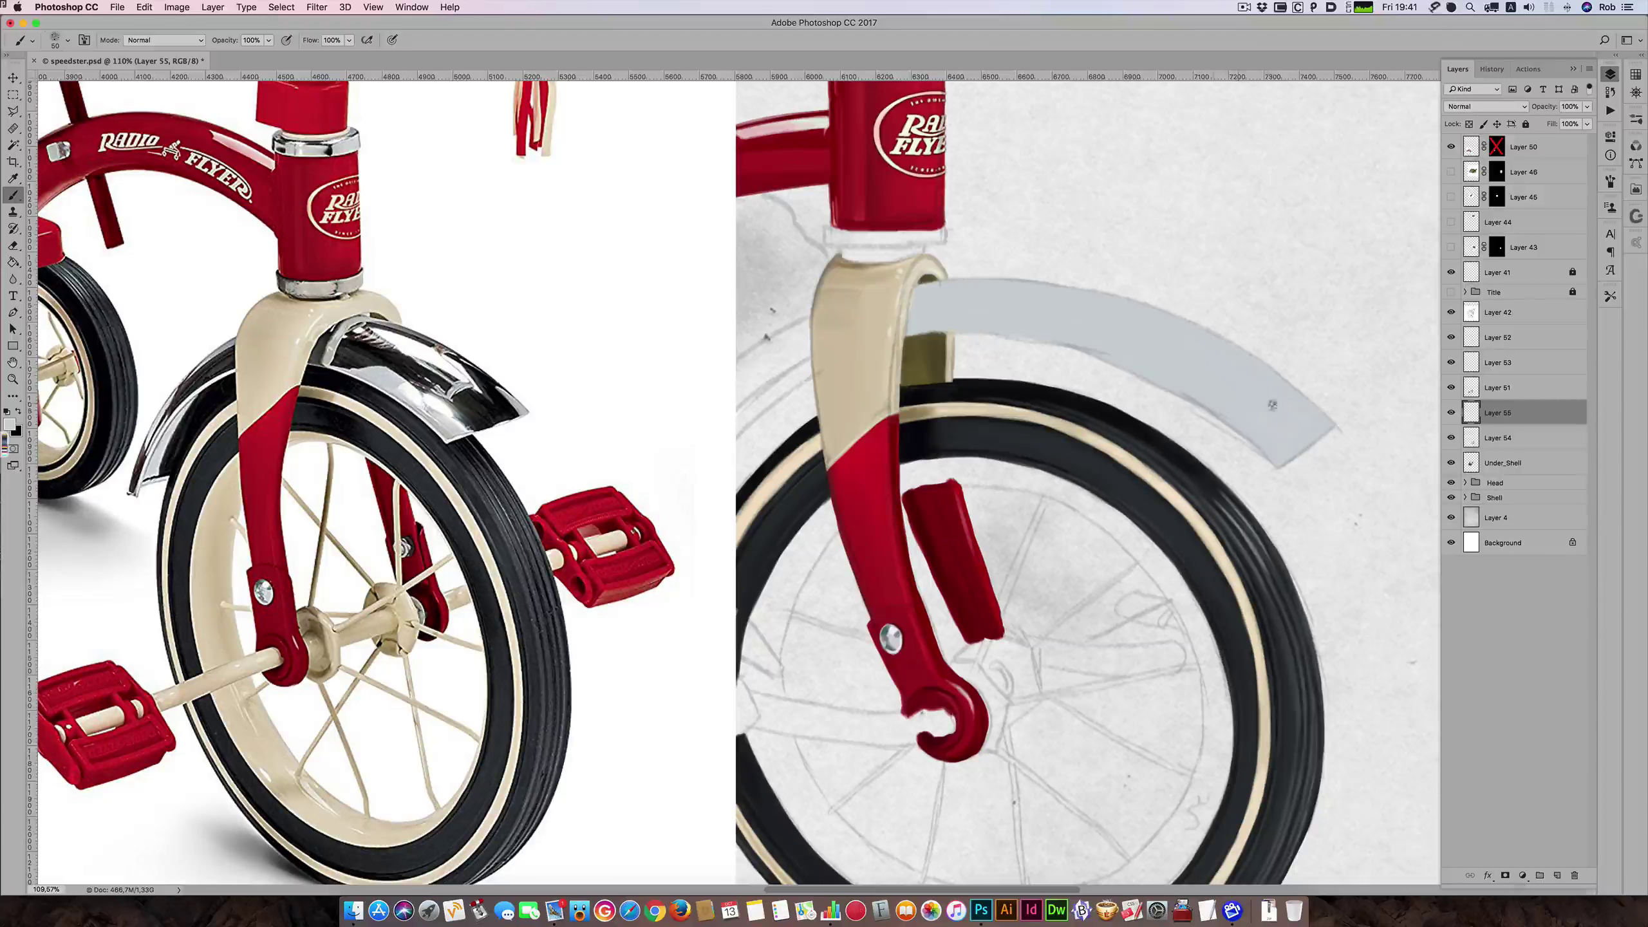
- Hide the reference photo and paint the mudguard section behind the fork light grey down to the turtle's foot
scroll(1010, 362, left, 5)
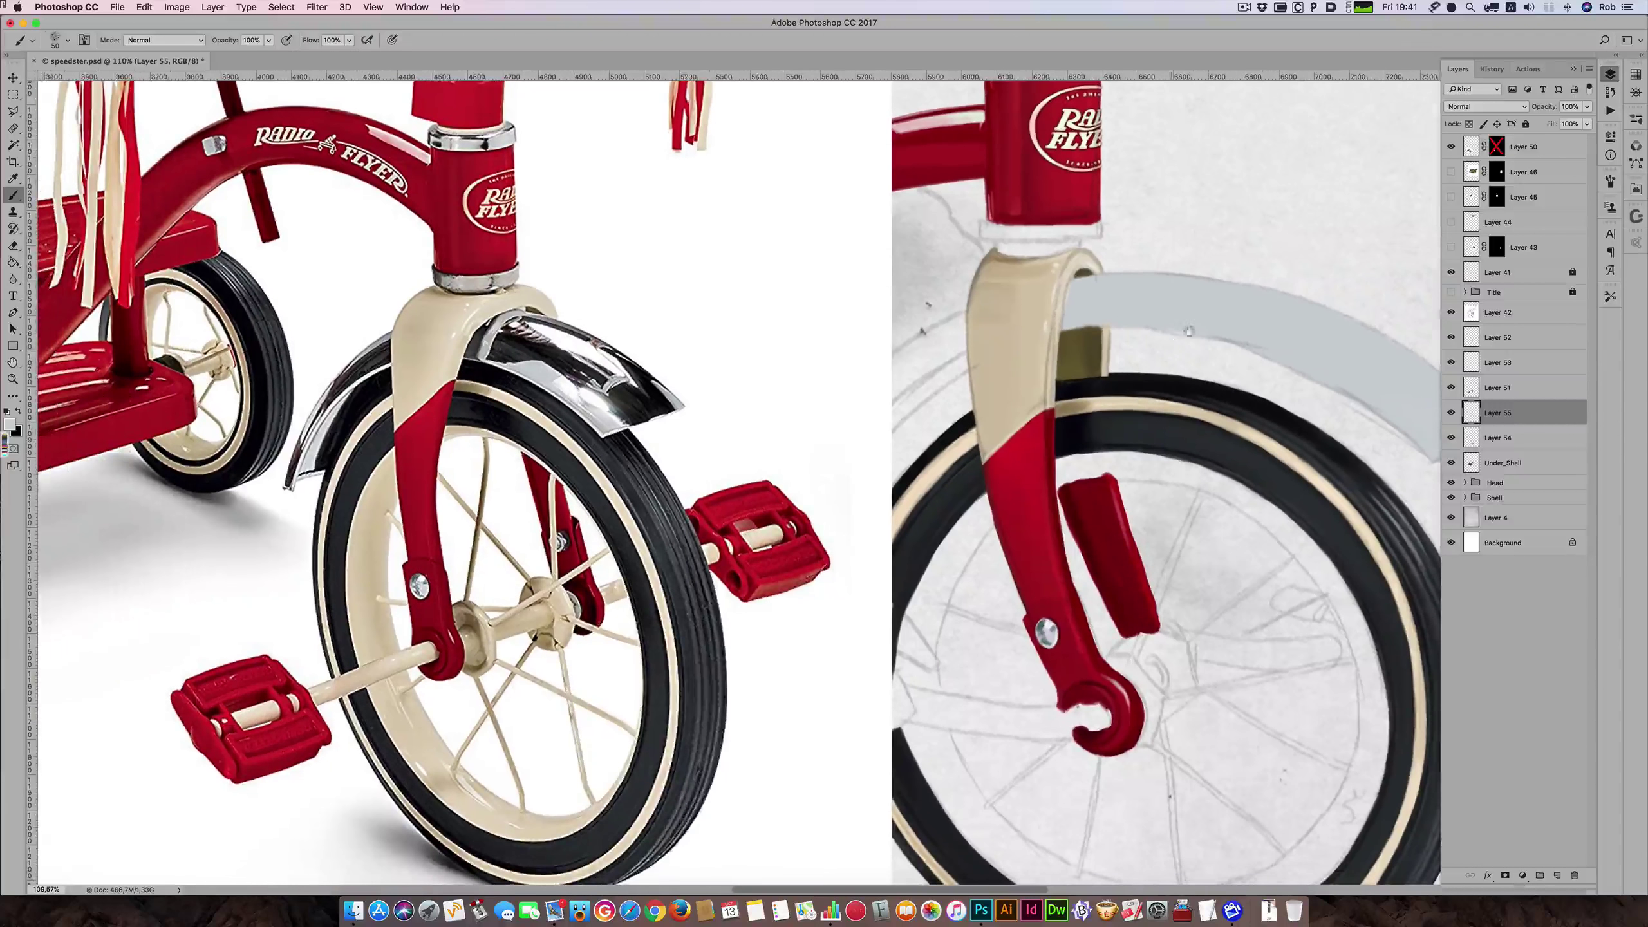
click(1452, 148)
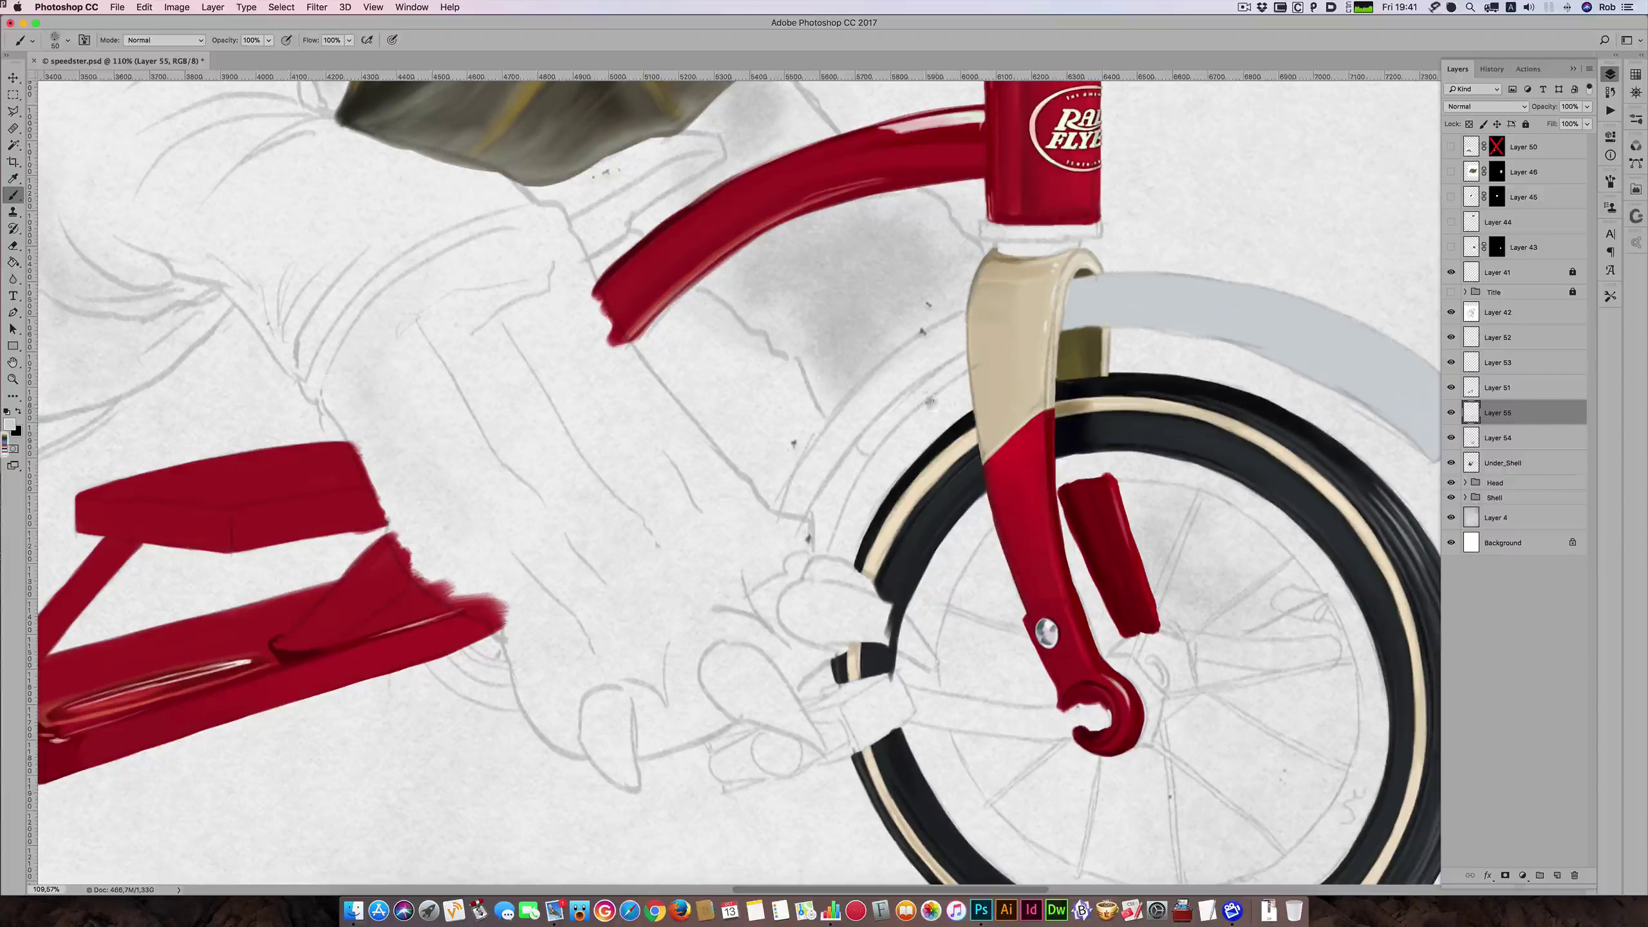
mouse_move(971, 359)
mouse_down()
mouse_move(926, 380)
mouse_move(988, 343)
mouse_move(879, 429)
mouse_move(906, 401)
mouse_move(847, 471)
mouse_move(899, 408)
mouse_move(822, 550)
mouse_up()
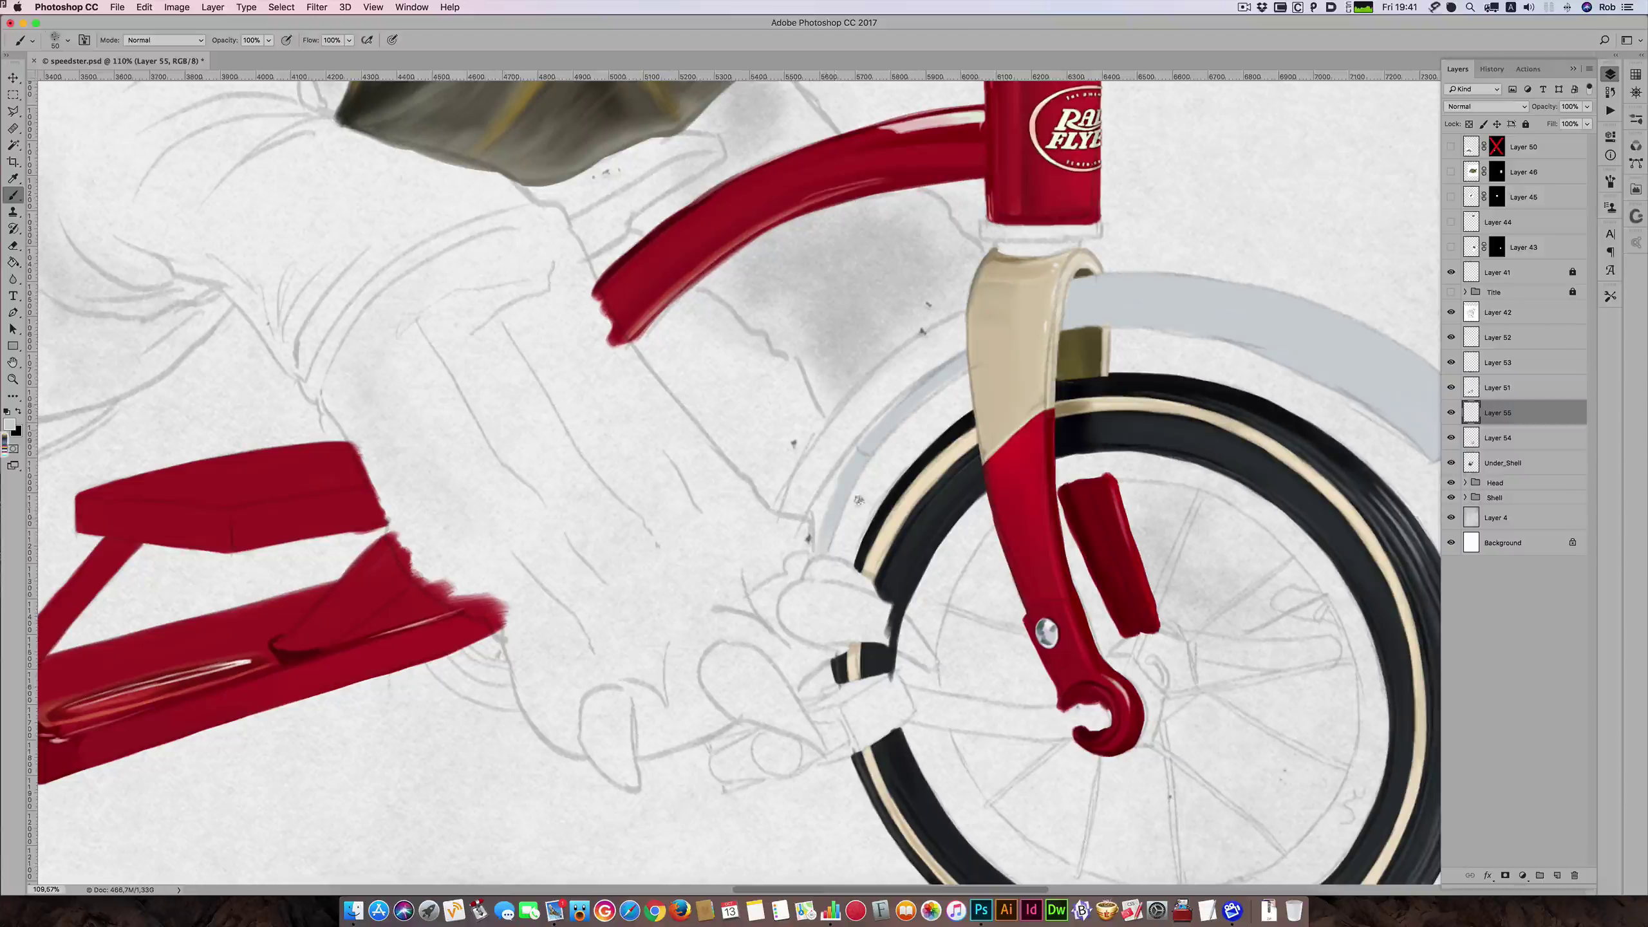
drag(874, 420, 817, 537)
mouse_move(819, 479)
mouse_down()
mouse_move(813, 515)
mouse_move(804, 497)
mouse_move(787, 509)
mouse_move(863, 398)
mouse_move(1002, 317)
mouse_move(965, 318)
mouse_move(882, 374)
mouse_move(900, 356)
mouse_up()
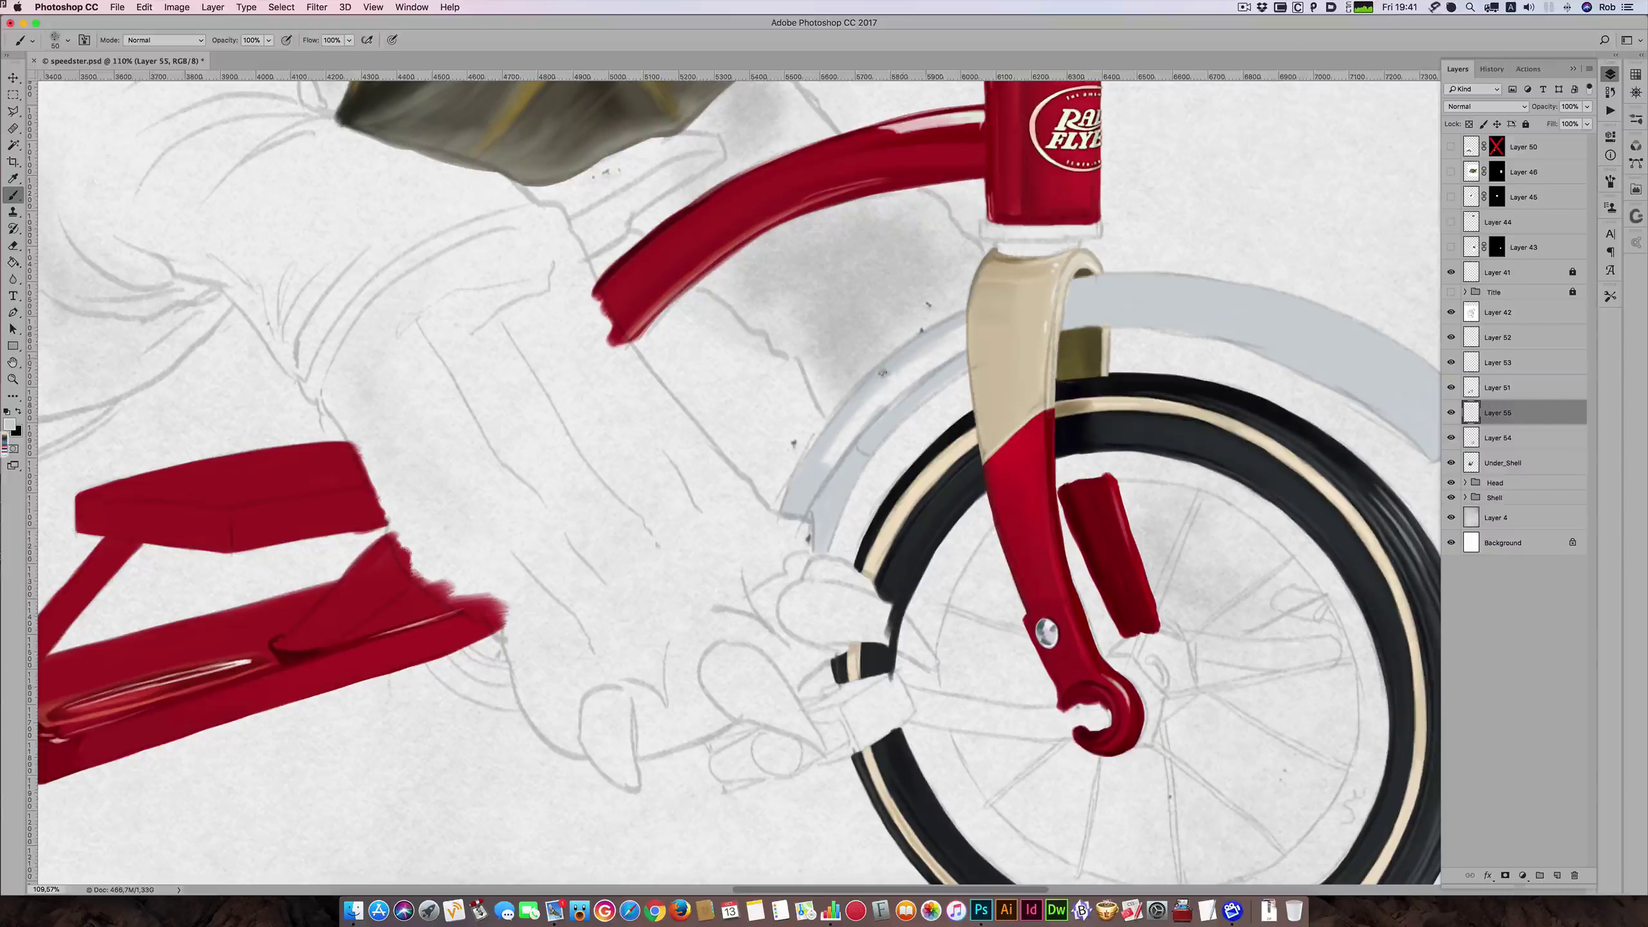
mouse_move(793, 499)
mouse_down()
mouse_move(887, 400)
mouse_move(828, 495)
mouse_move(926, 357)
mouse_move(885, 383)
mouse_move(971, 324)
mouse_move(877, 406)
mouse_move(970, 347)
mouse_move(957, 344)
mouse_move(918, 370)
mouse_move(990, 341)
mouse_move(925, 380)
mouse_up()
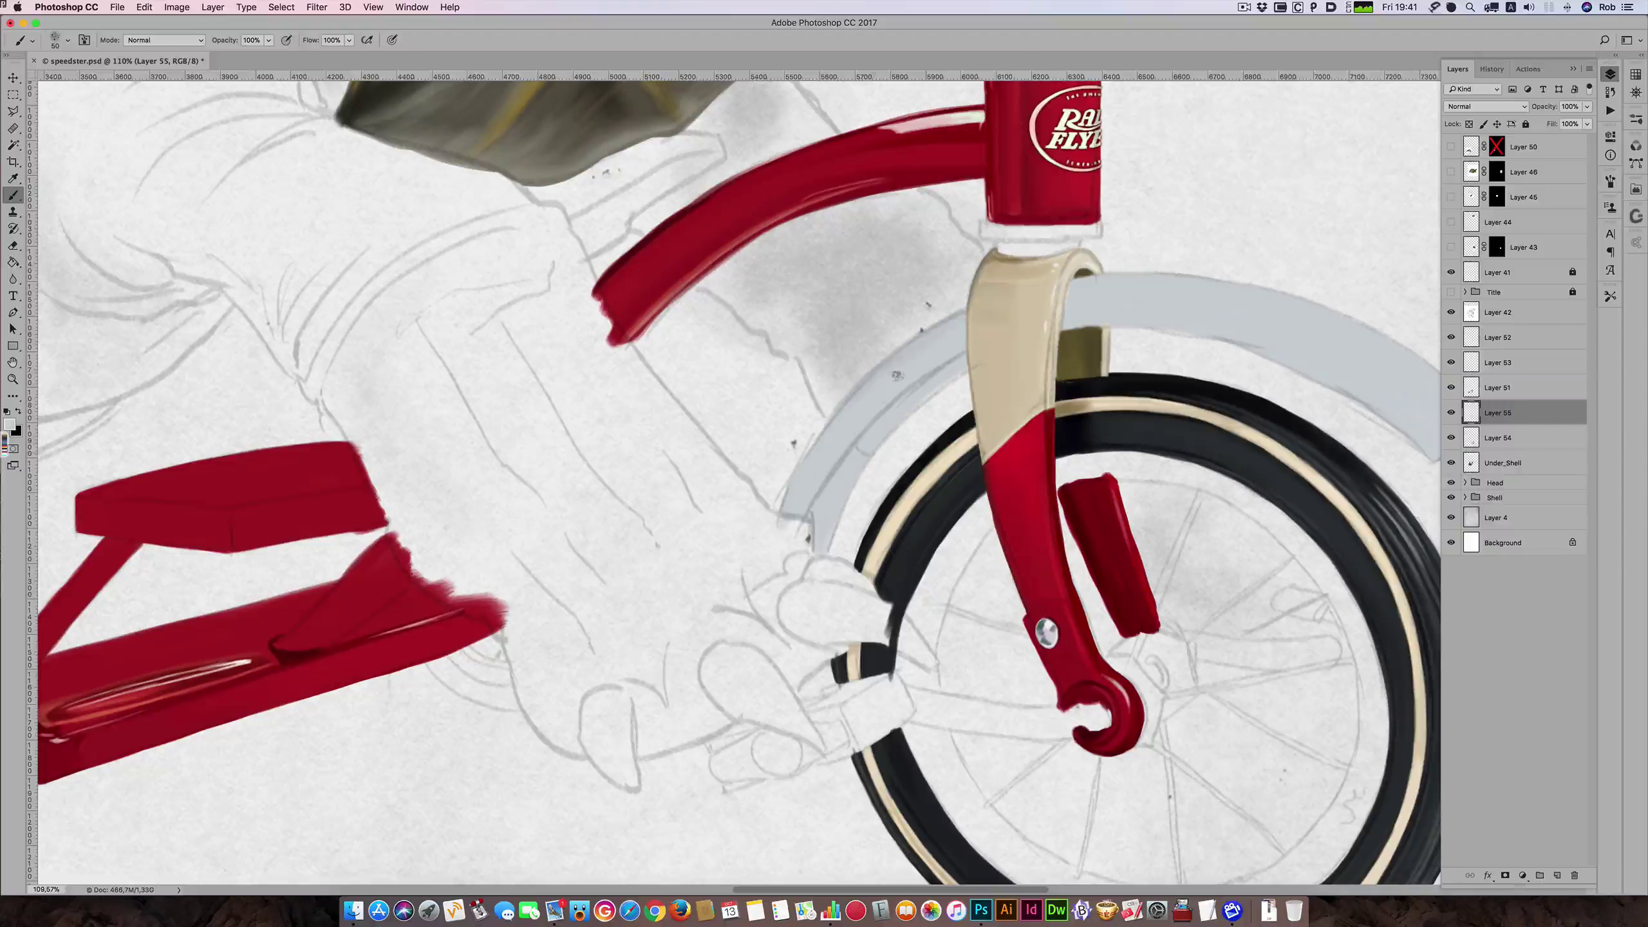
- Show the tricycle reference layer and delete its disabled layer mask
click(1451, 147)
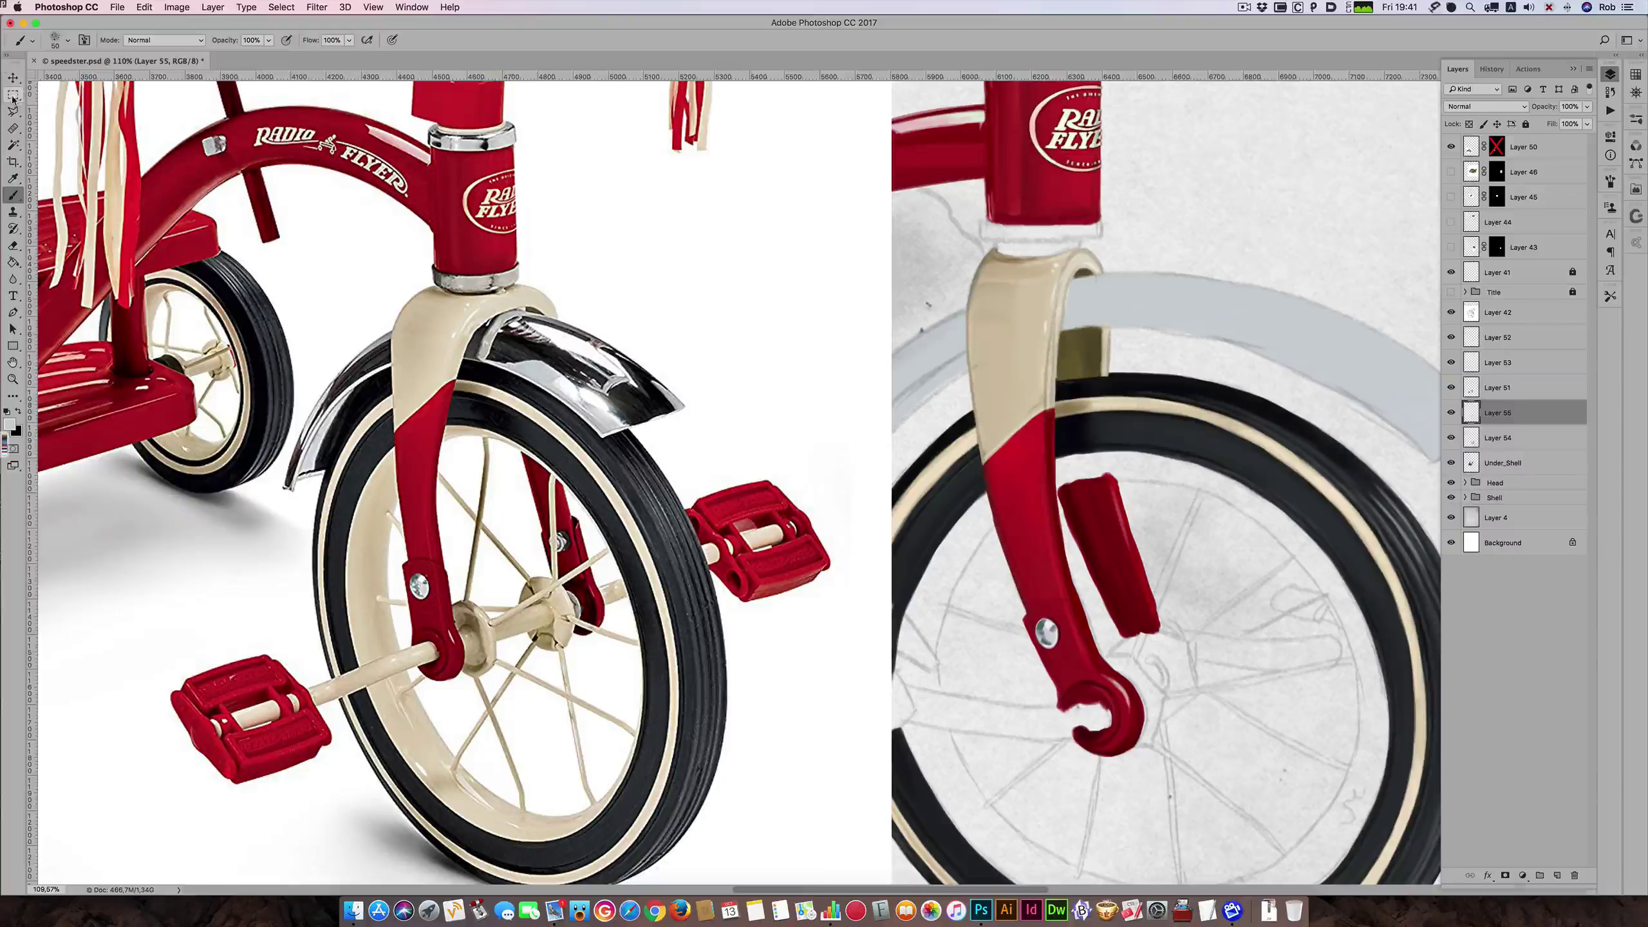
drag(1496, 149, 1573, 875)
- Mask the tricycle reference photo on Layer 50 down to a rectangle around its front mudguard
click(13, 95)
drag(253, 280, 712, 511)
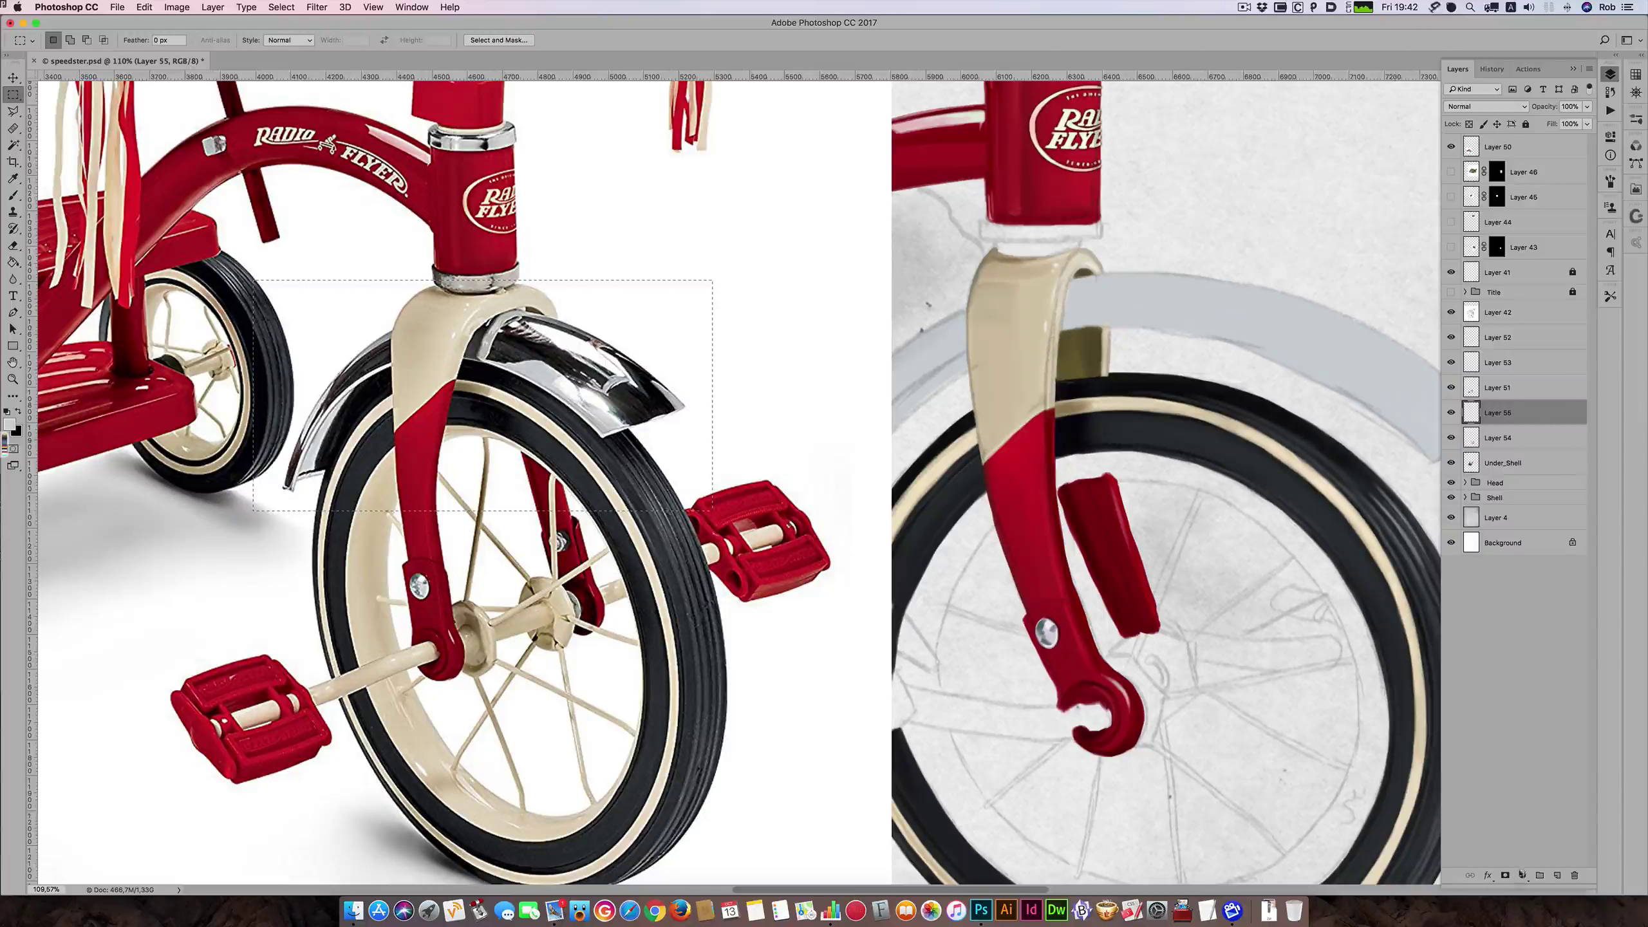
key(super+d)
click(1512, 147)
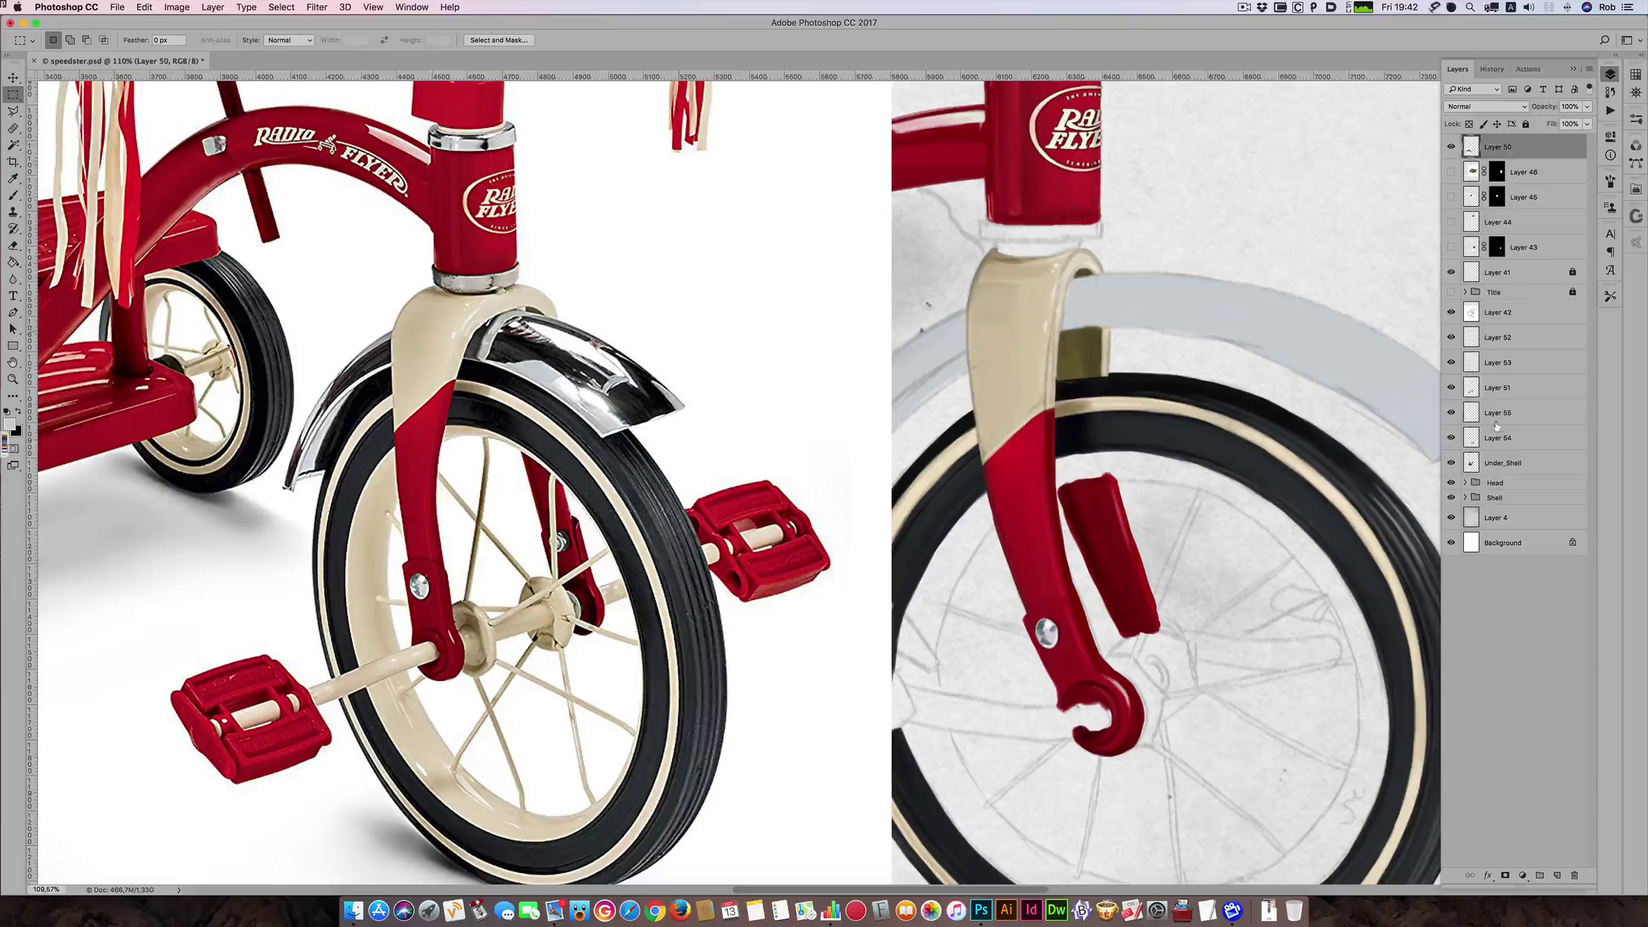
key(super+shift+d)
click(1505, 874)
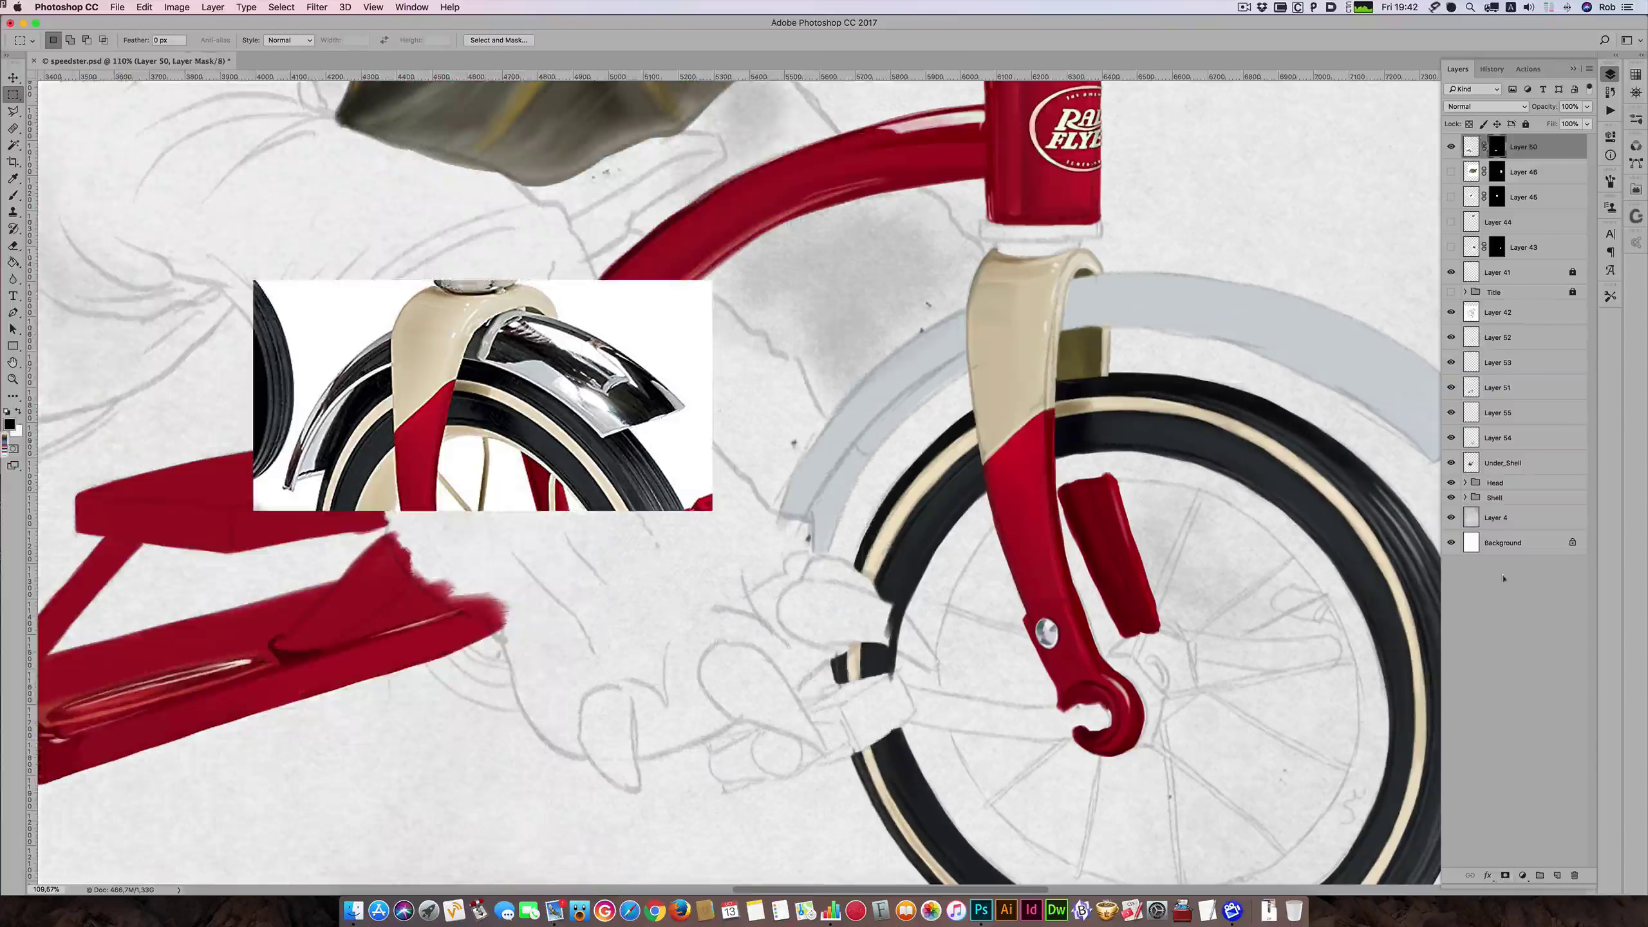
- Make the grey mudguard layer, Layer 55, active and check its extent before switching to the Brush tool
click(1500, 410)
click(1450, 413)
click(1451, 413)
drag(1131, 416, 974, 428)
super+click(1470, 413)
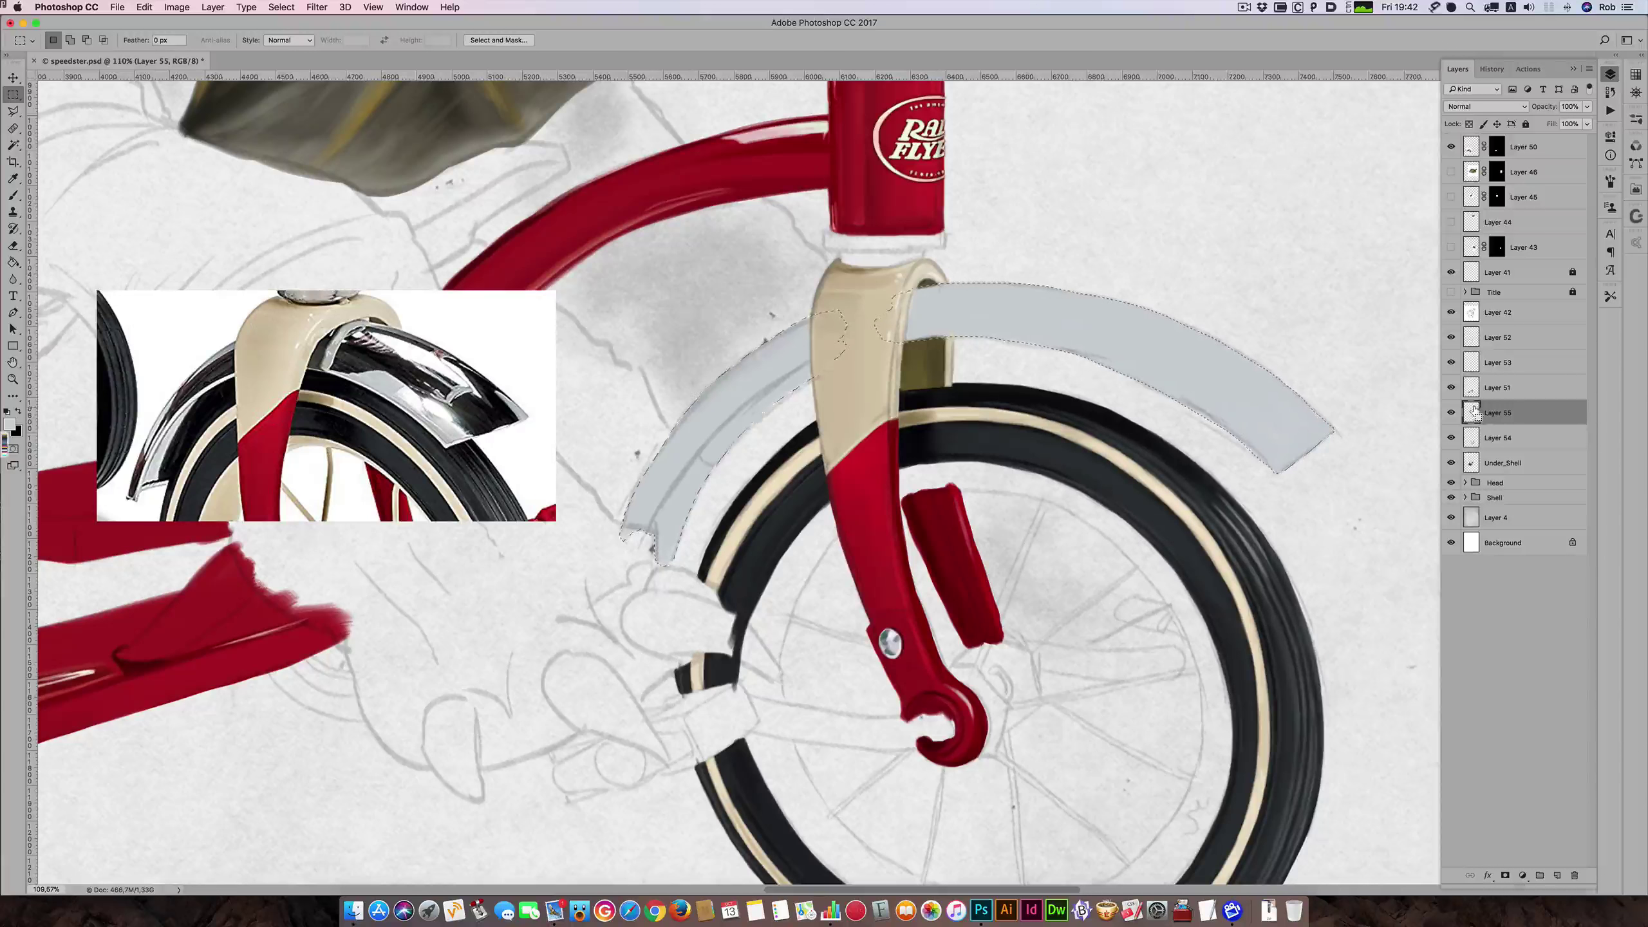
key(super+d)
key(b)
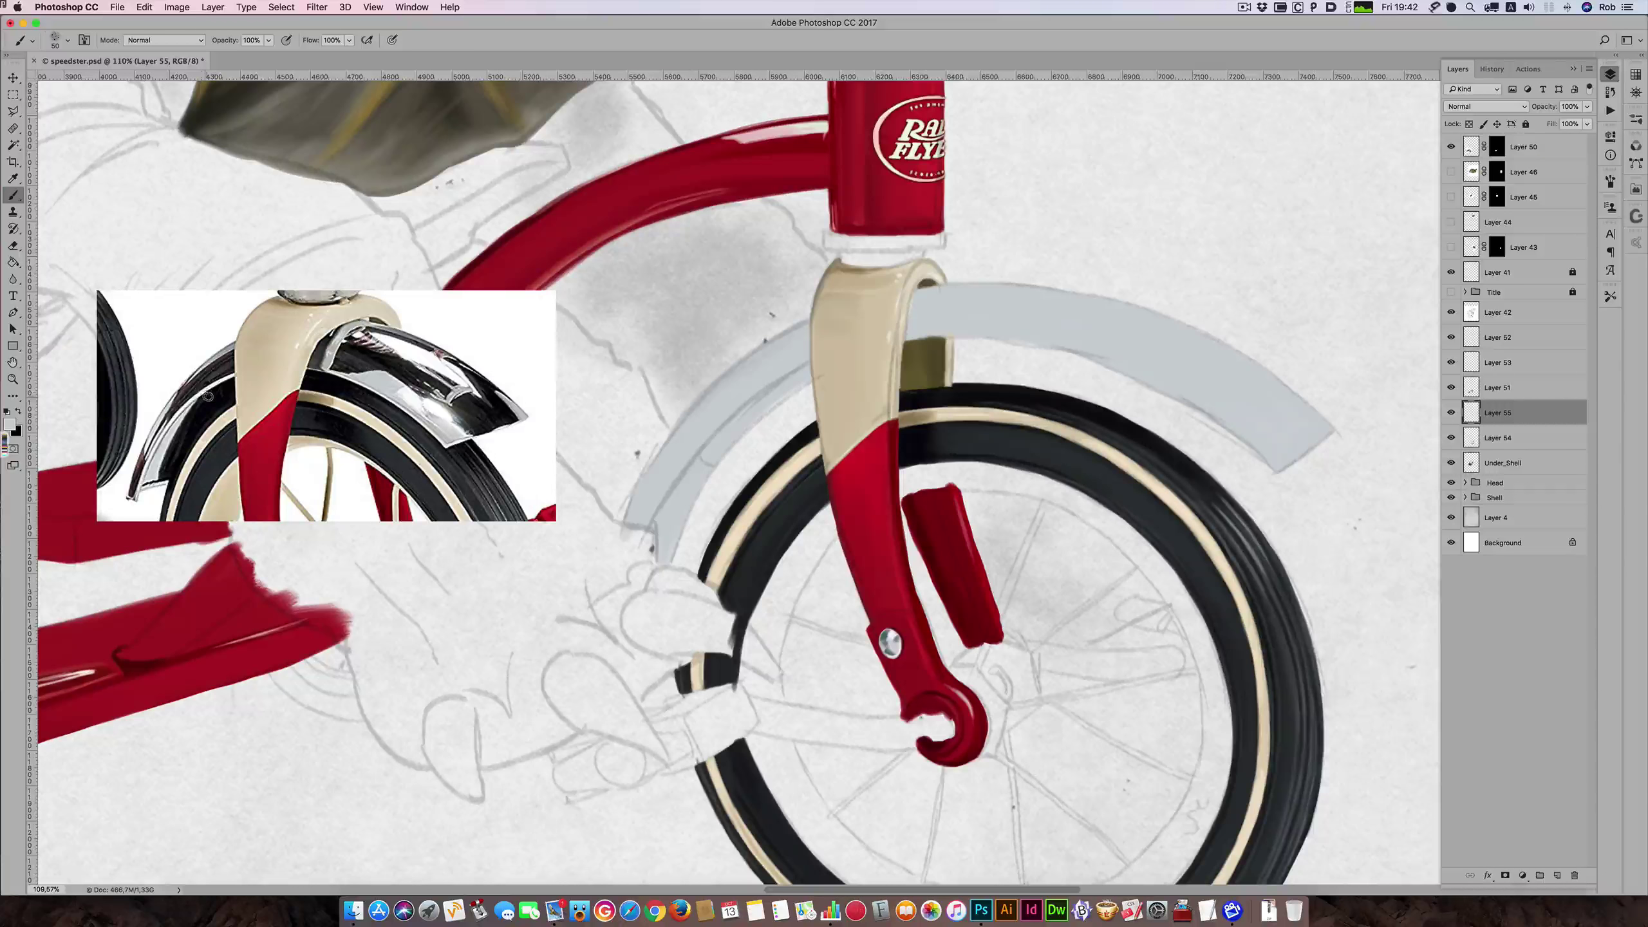
- Paint a black band along the inner edge of the mudguard section behind the fork, down to its lower end
key(x)
key([)
key([)
mouse_move(811, 365)
mouse_down()
mouse_move(746, 404)
mouse_move(791, 380)
mouse_move(679, 498)
mouse_up()
key(])
mouse_move(719, 440)
mouse_down()
mouse_move(677, 507)
mouse_move(681, 489)
mouse_up()
drag(717, 440, 660, 564)
key([)
mouse_move(694, 478)
mouse_down()
mouse_move(662, 564)
mouse_move(681, 529)
mouse_up()
mouse_move(716, 449)
mouse_down()
mouse_move(694, 491)
mouse_move(706, 469)
mouse_up()
mouse_move(785, 391)
mouse_down()
mouse_move(719, 458)
mouse_move(774, 396)
mouse_move(713, 450)
mouse_move(756, 415)
mouse_move(727, 448)
mouse_move(744, 423)
mouse_up()
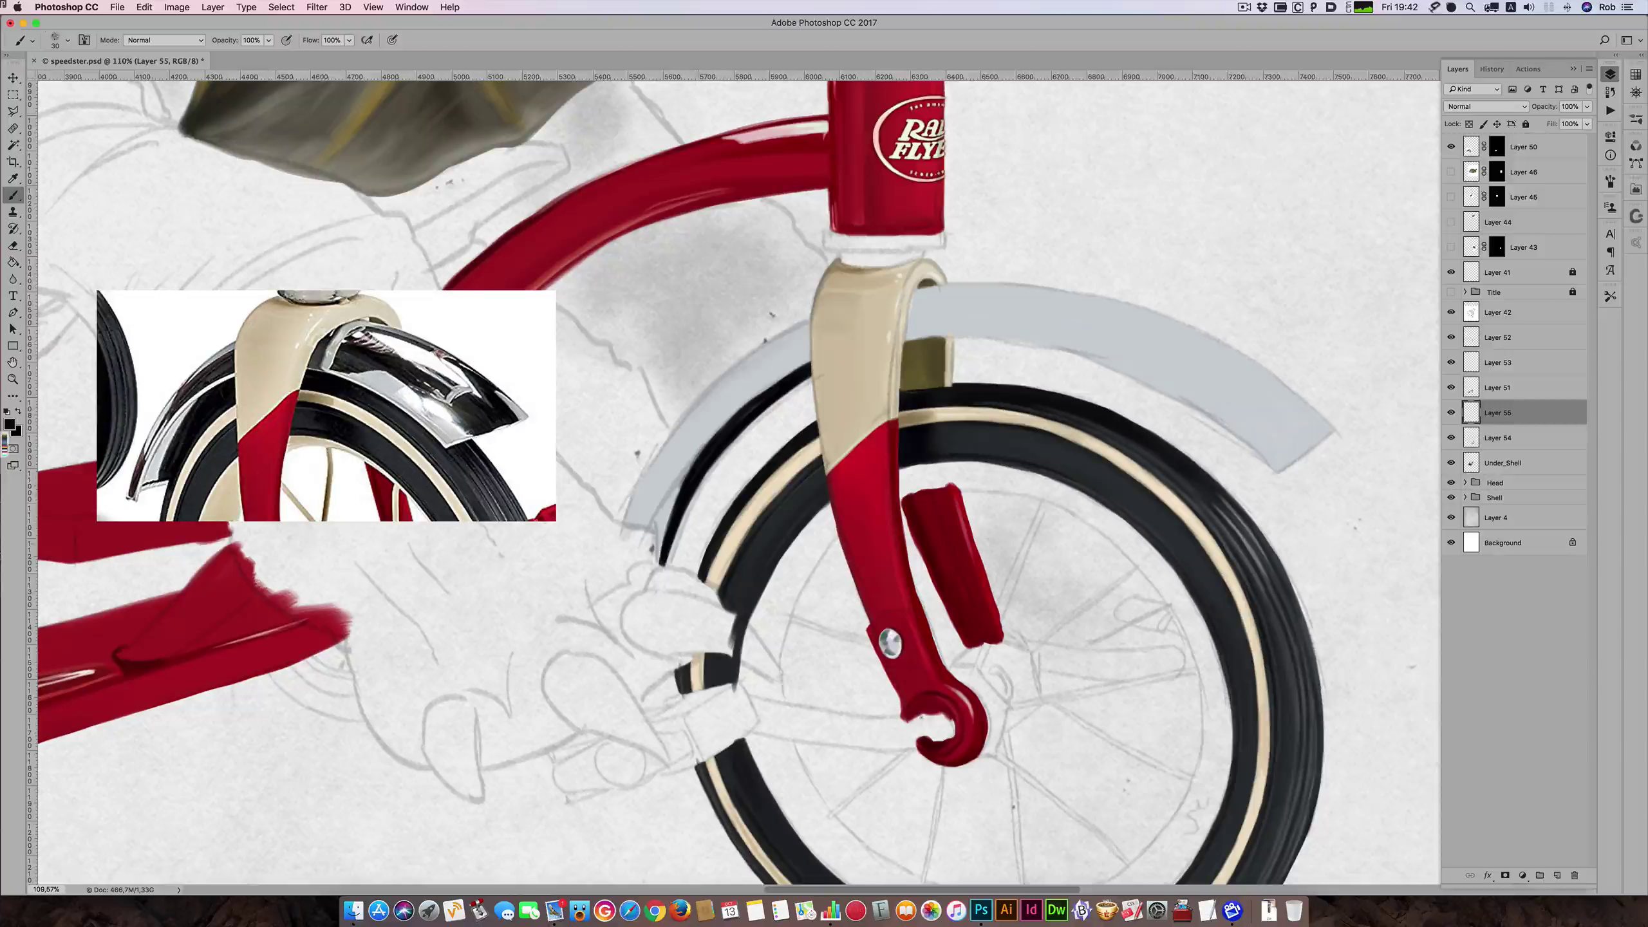
- Thicken and smooth the black band on the rear mudguard section with the sketch layer hidden, and show the sketch again
click(1452, 313)
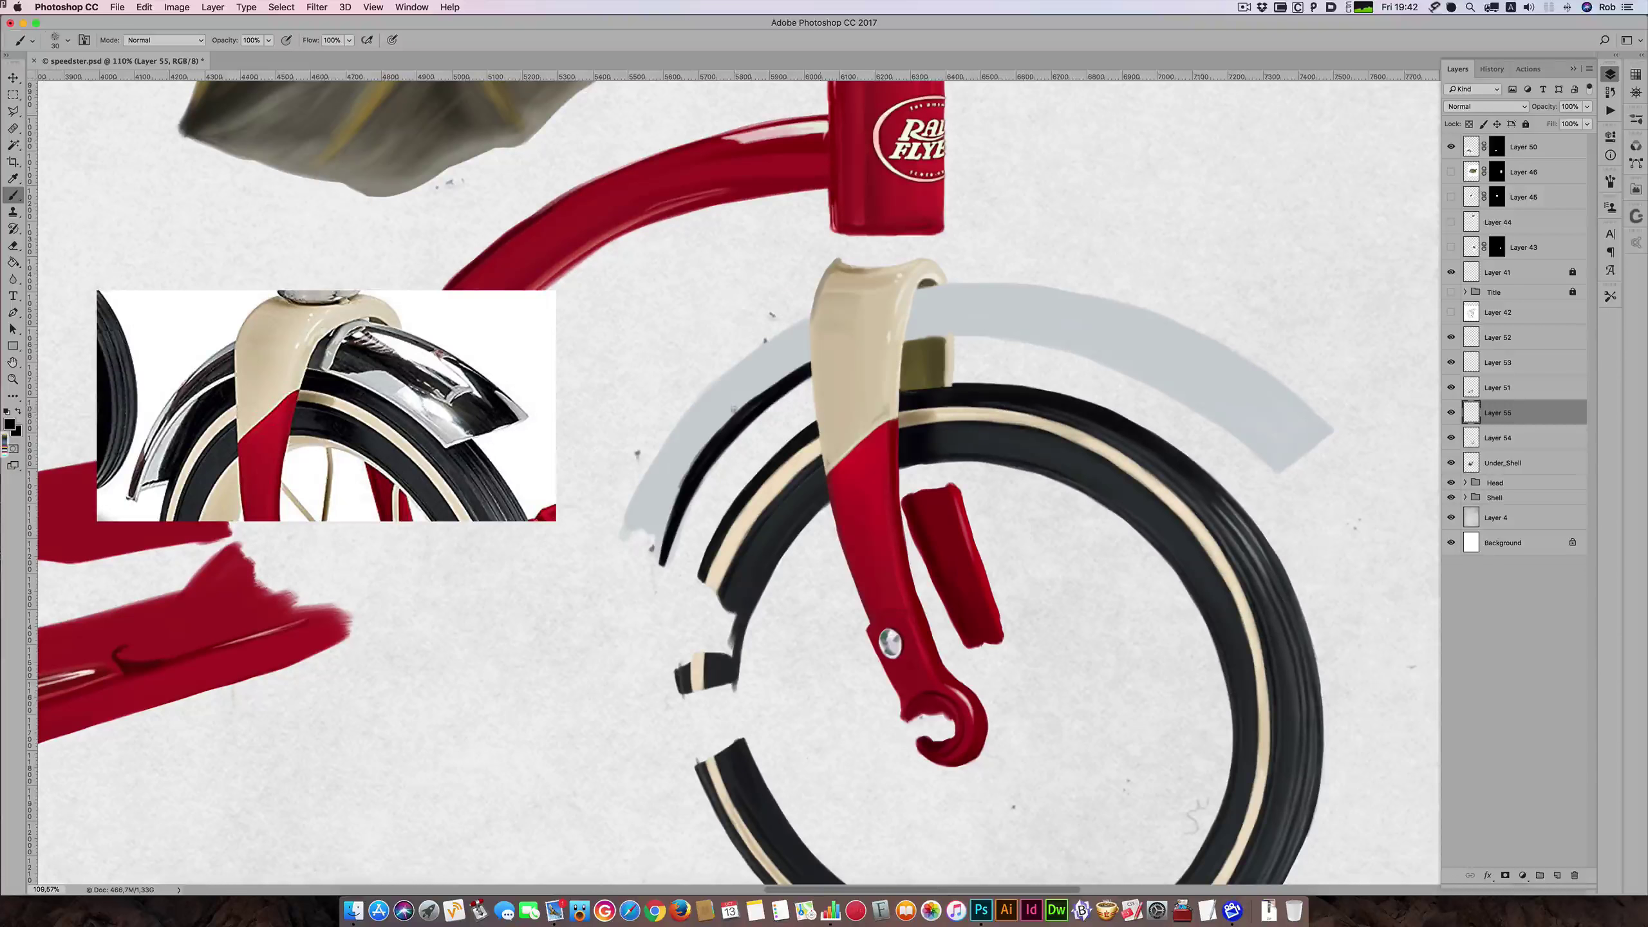
key(])
mouse_move(767, 408)
mouse_down()
mouse_move(819, 372)
mouse_move(746, 430)
mouse_move(689, 524)
mouse_up()
key(])
key(])
key(])
key(])
drag(714, 466, 670, 559)
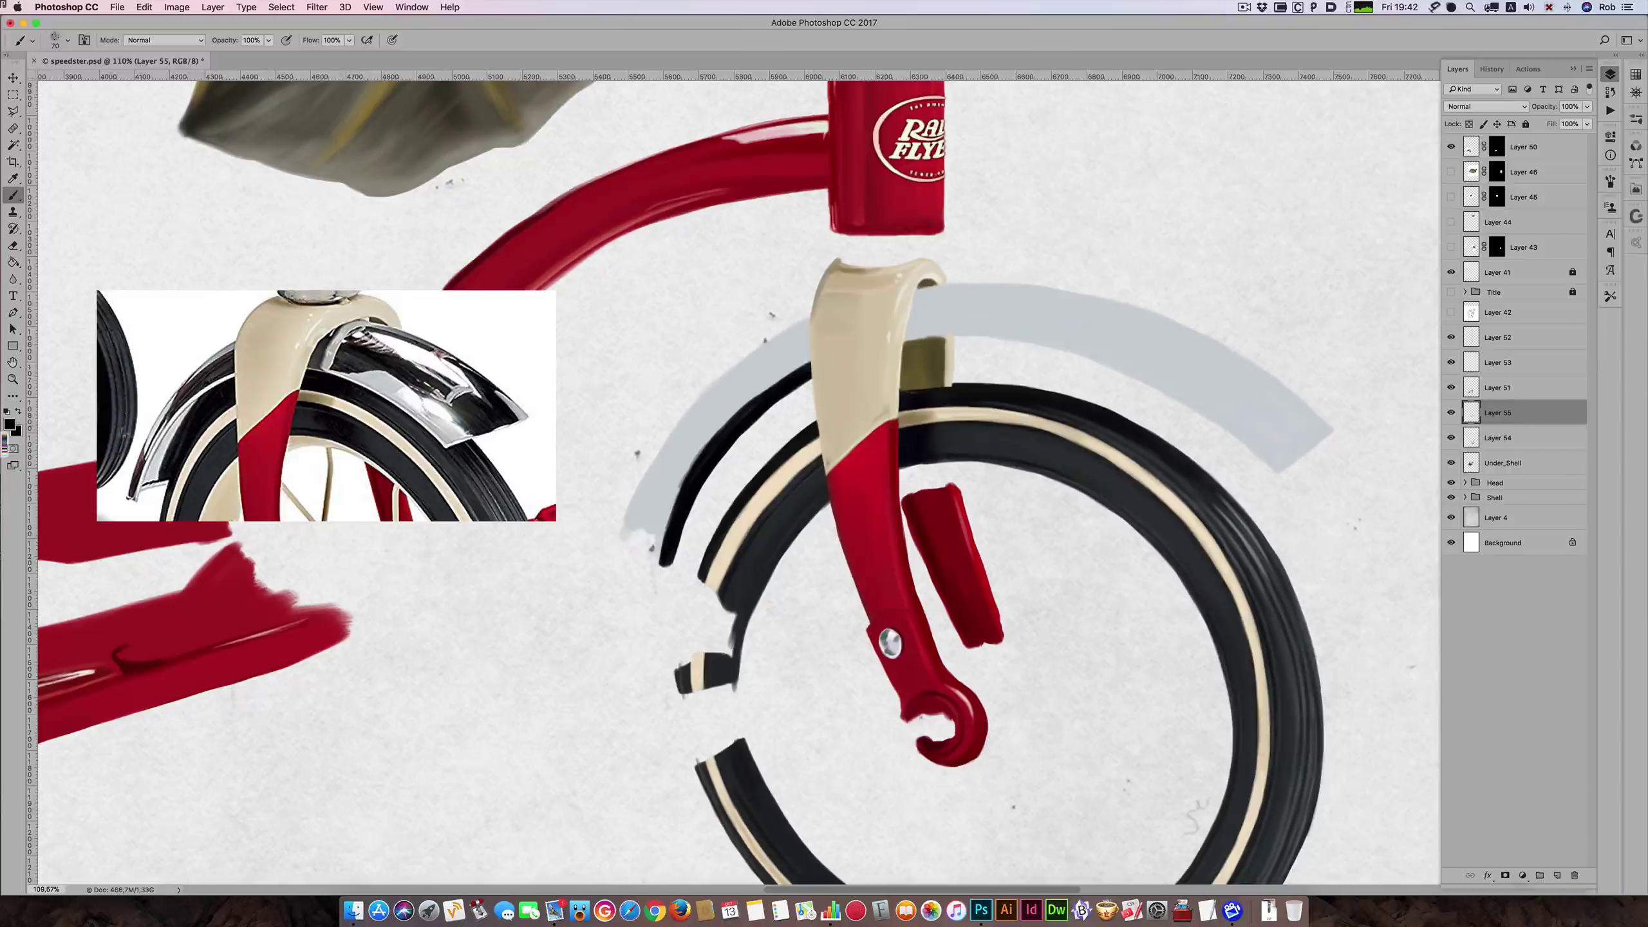
alt+click(161, 483)
key(bracketright)
drag(780, 397, 741, 434)
click(1451, 312)
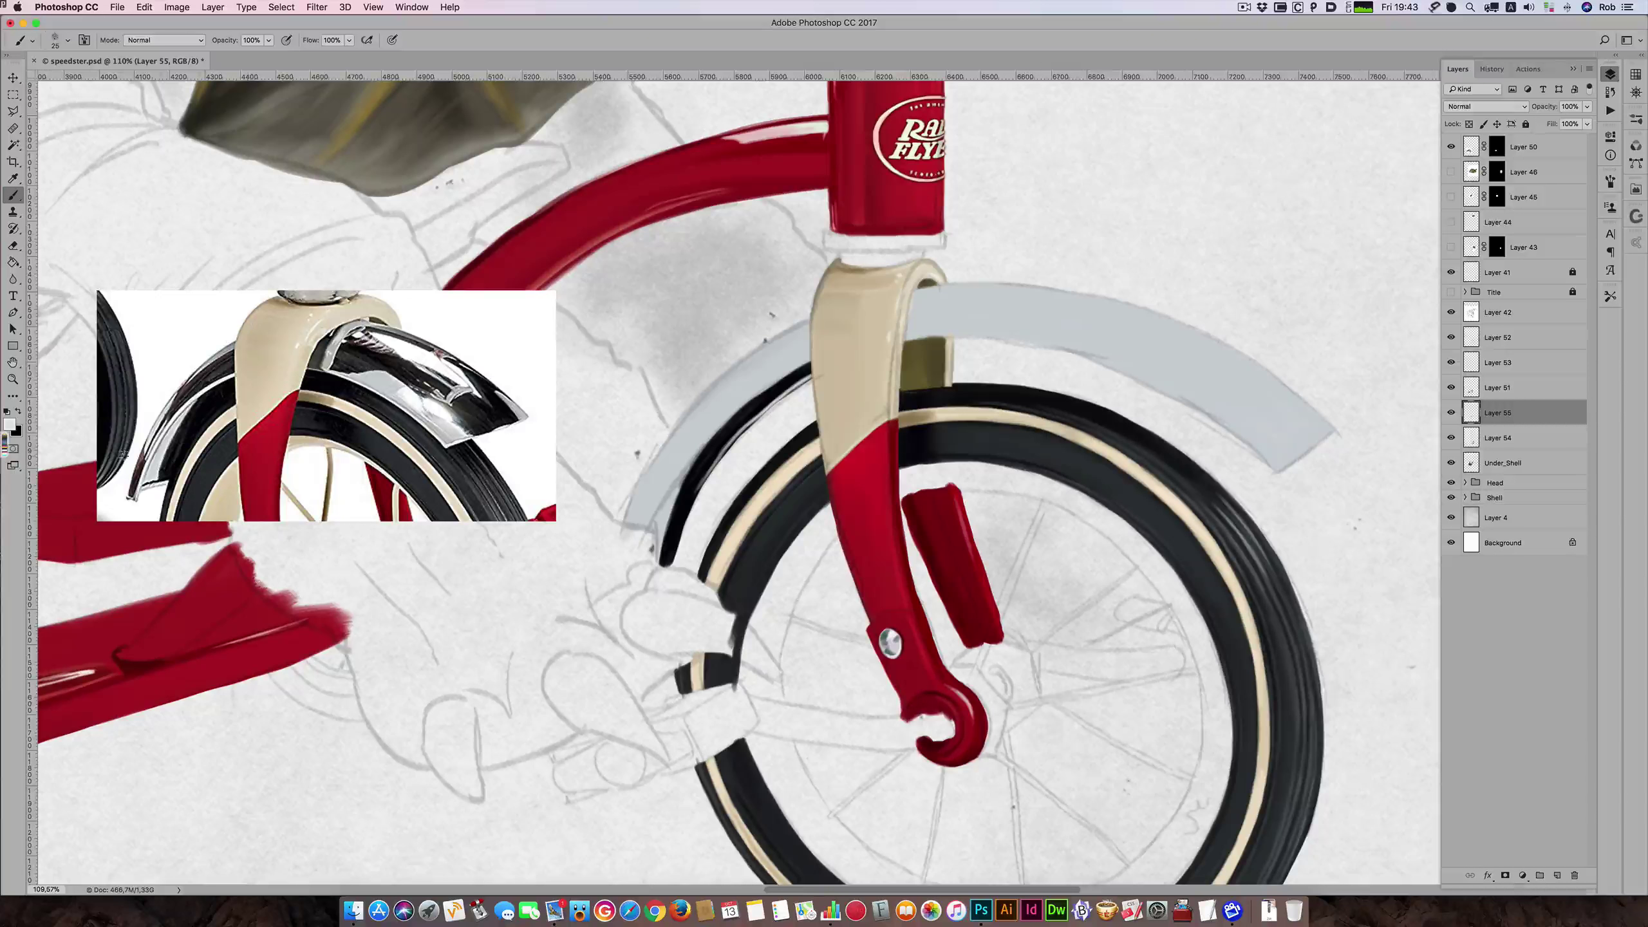
- Paint light reflections beside the black band near the mudguard's lower end with tones sampled from the reference
alt+click(156, 466)
drag(677, 492, 655, 559)
alt+click(149, 464)
key(bracketright)
drag(654, 521, 685, 479)
- Paint a dark brown reflection along the outer edge of the rear mudguard section down to its tip
alt+click(128, 482)
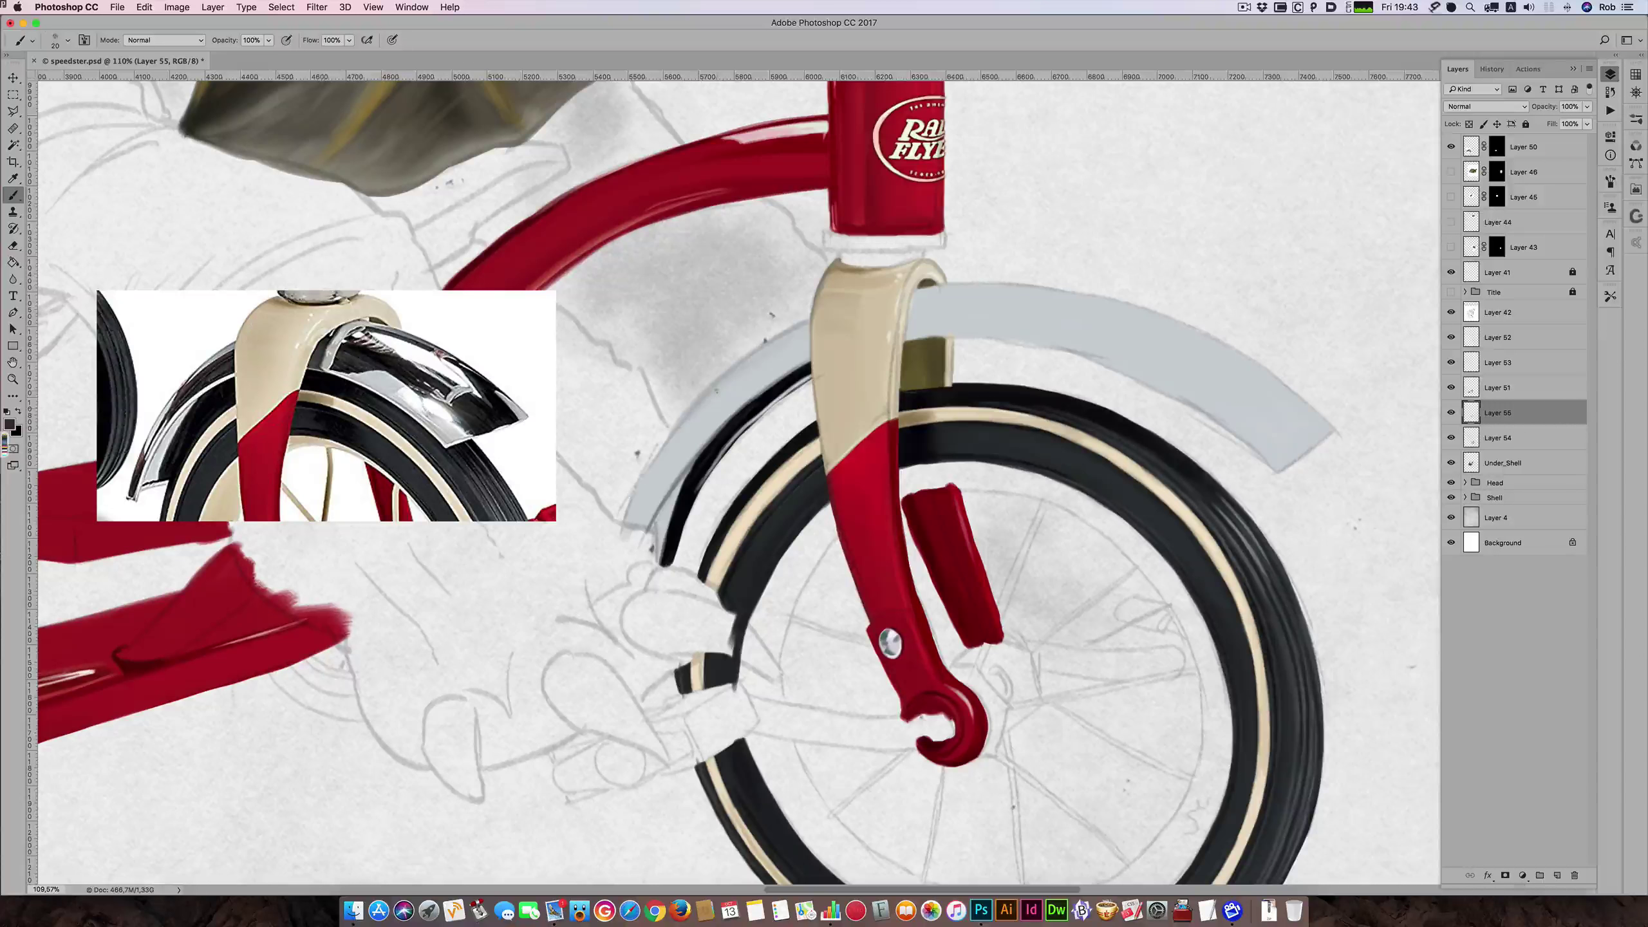
drag(703, 405, 642, 493)
drag(676, 432, 624, 535)
key(bracketright)
key(bracketright)
mouse_move(653, 476)
mouse_down()
mouse_move(625, 539)
mouse_move(662, 466)
mouse_up()
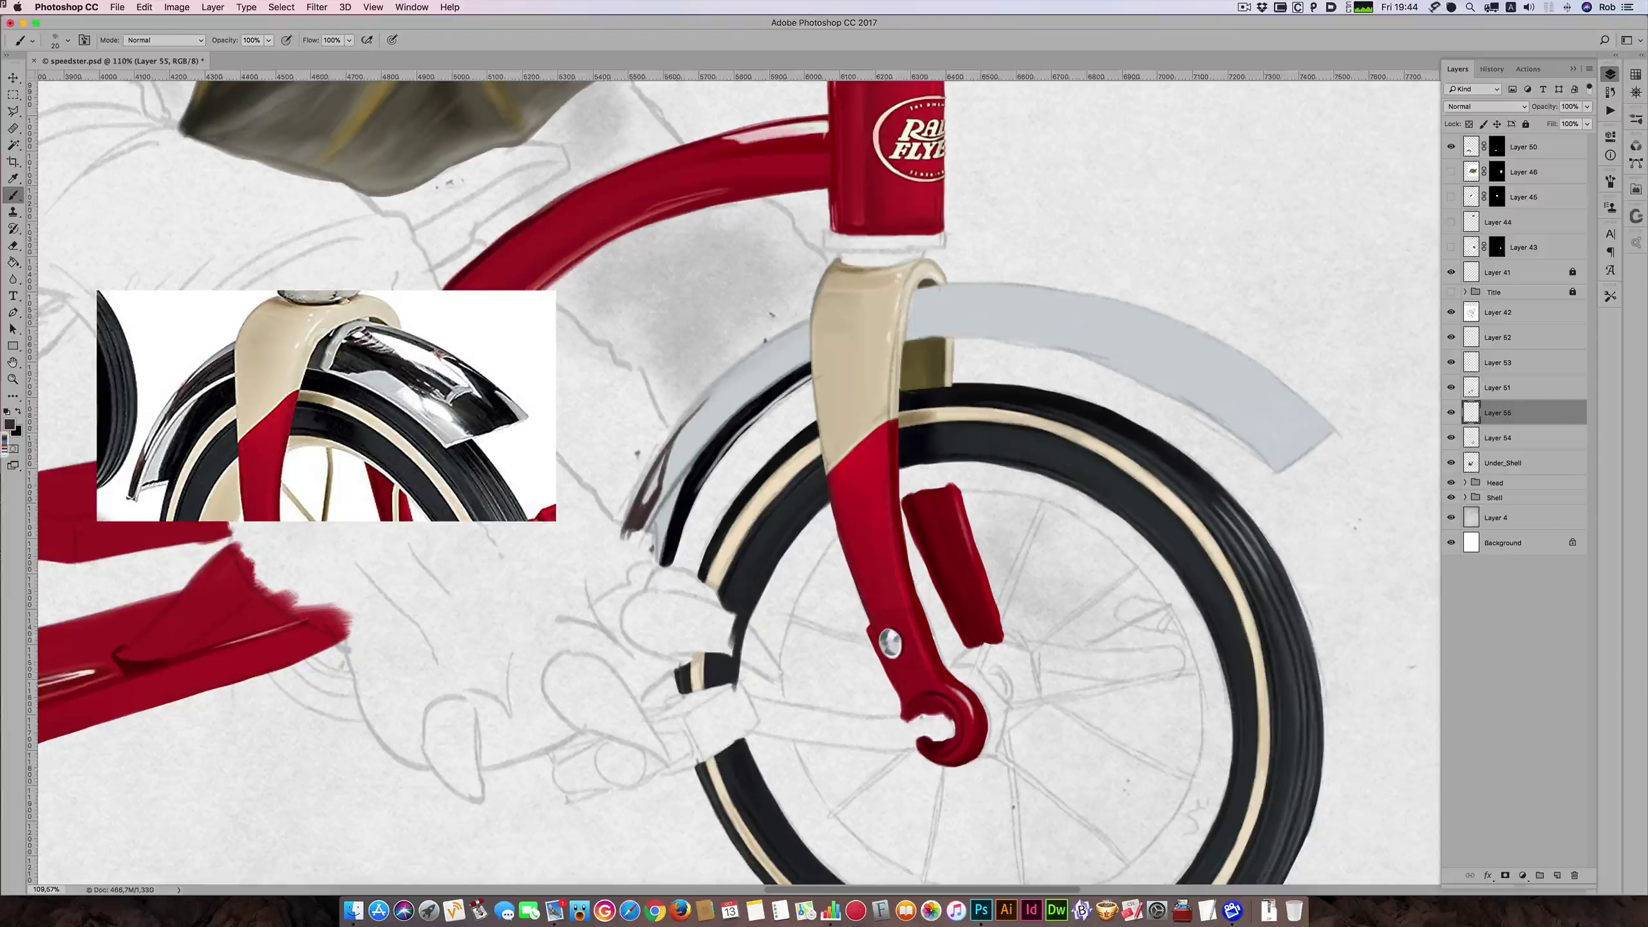
drag(701, 408, 632, 524)
- Deepen the dark reflection at the mudguard's lower tip with black and tones sampled from the reference
key(bracketright)
key(bracketright)
alt+click(690, 488)
drag(654, 480, 628, 530)
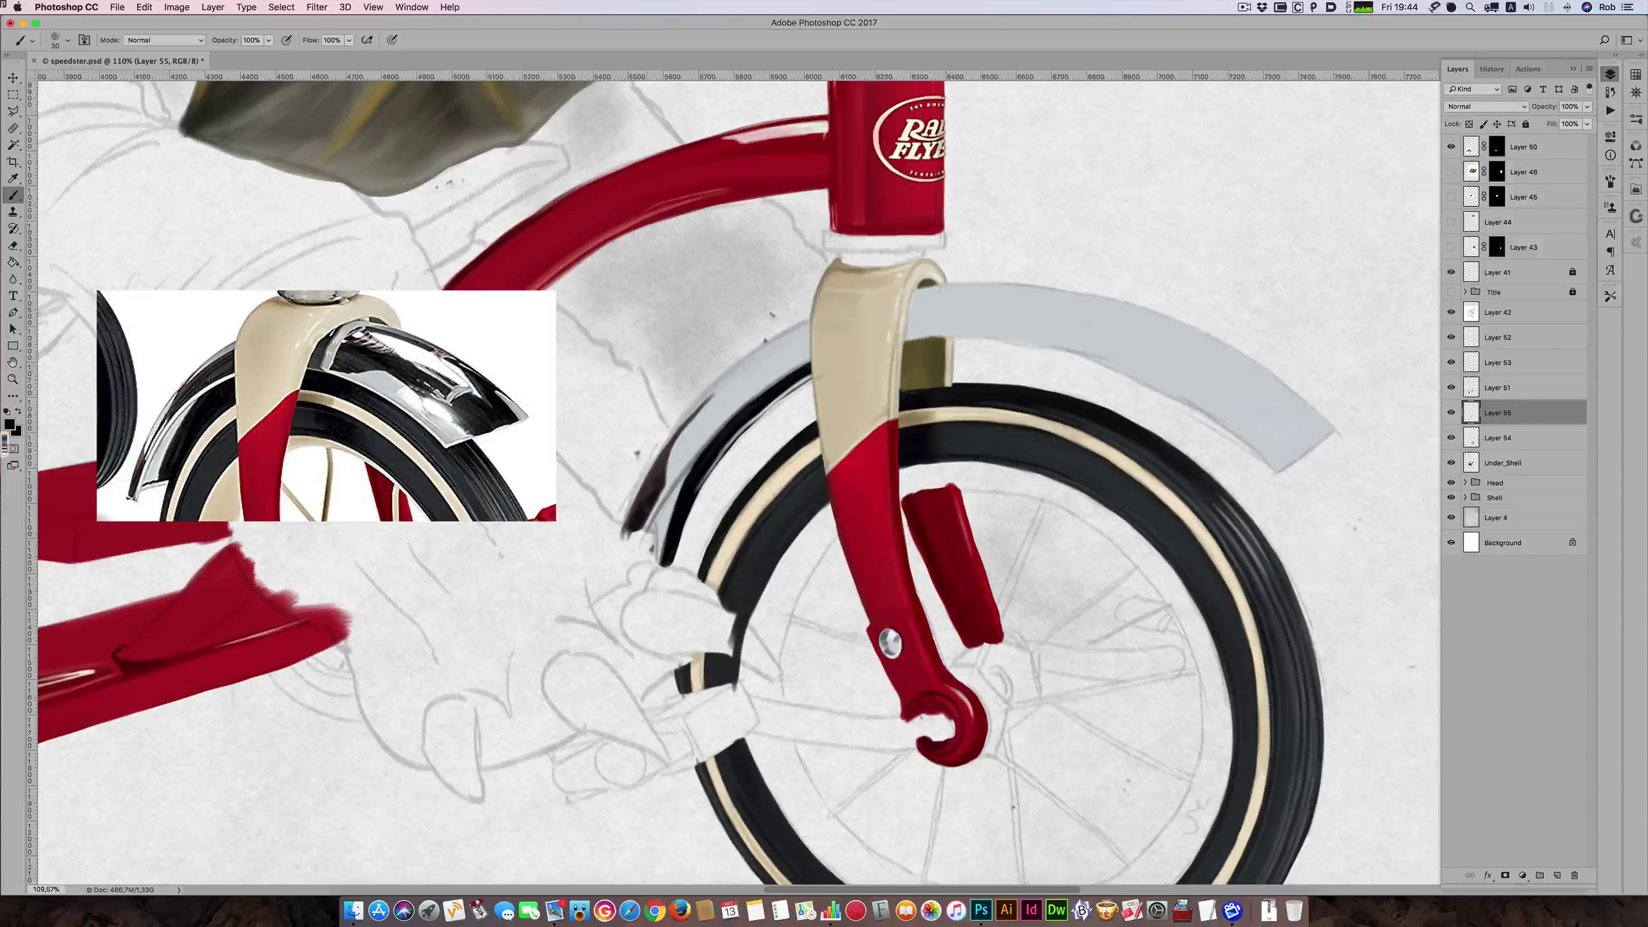
alt+click(142, 459)
ctrl+alt+drag(663, 460, 650, 484)
- Refine the mudguard's outer edge up to the fork and the pale strip at its lower end with sampled chrome tones
alt+click(150, 435)
drag(669, 457, 715, 400)
drag(781, 374, 810, 357)
mouse_move(743, 400)
mouse_down()
mouse_move(776, 378)
mouse_move(740, 403)
mouse_up()
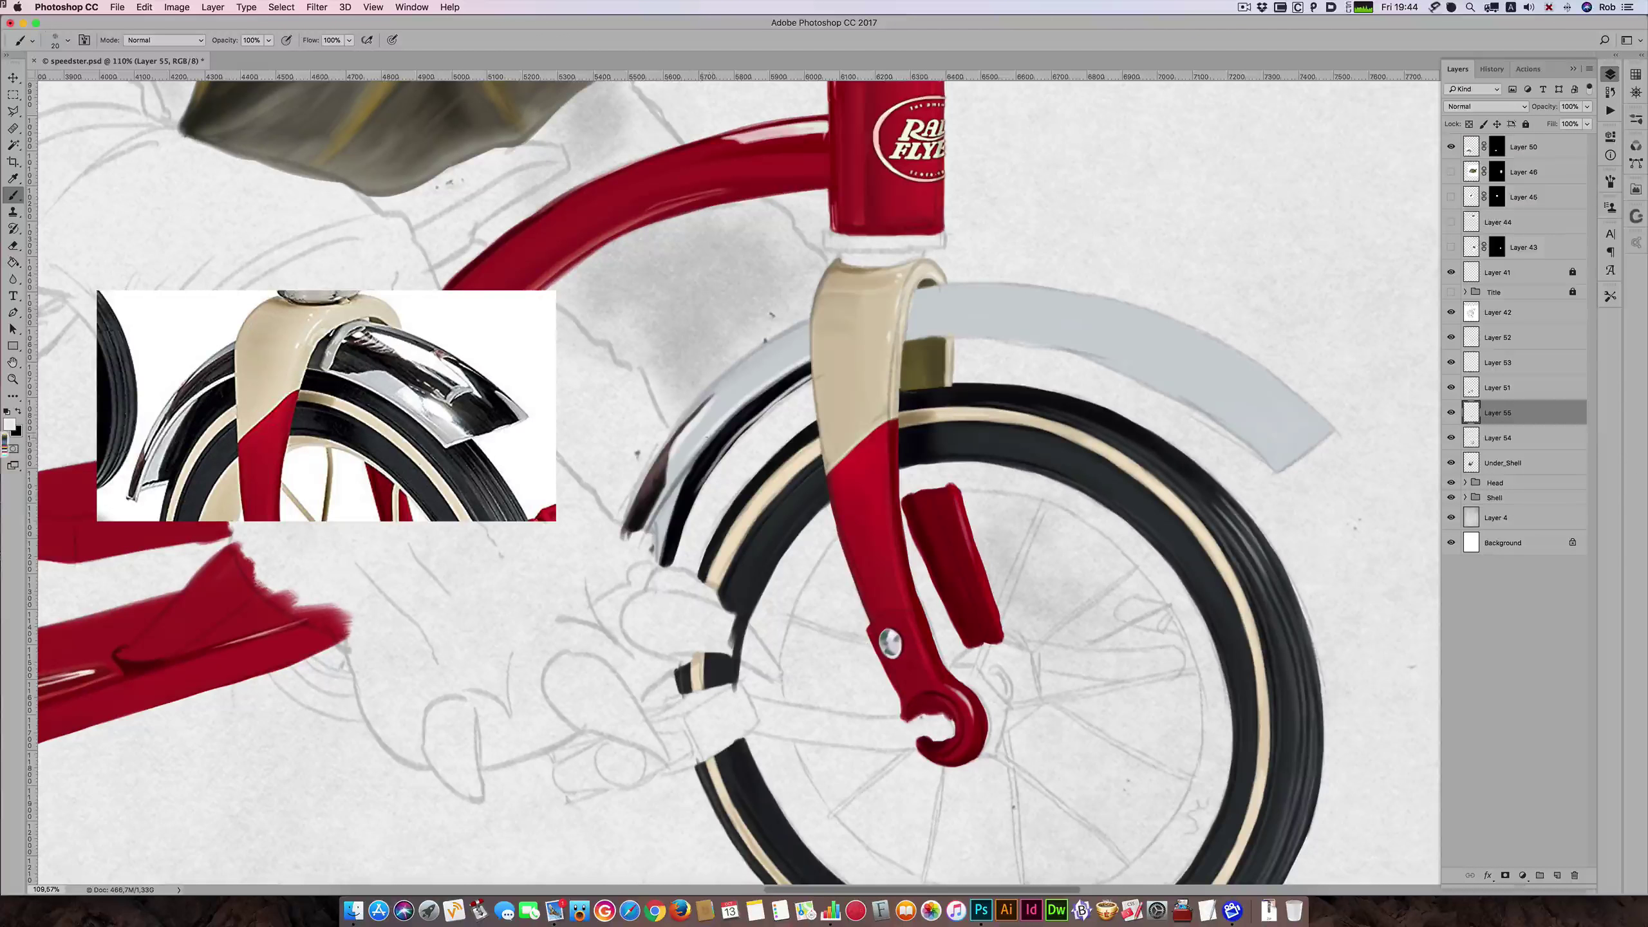
drag(676, 469, 644, 531)
key(])
- Paint a thin dark brown reflection along the mudguard's upper outer edge up to the fork
alt+click(232, 338)
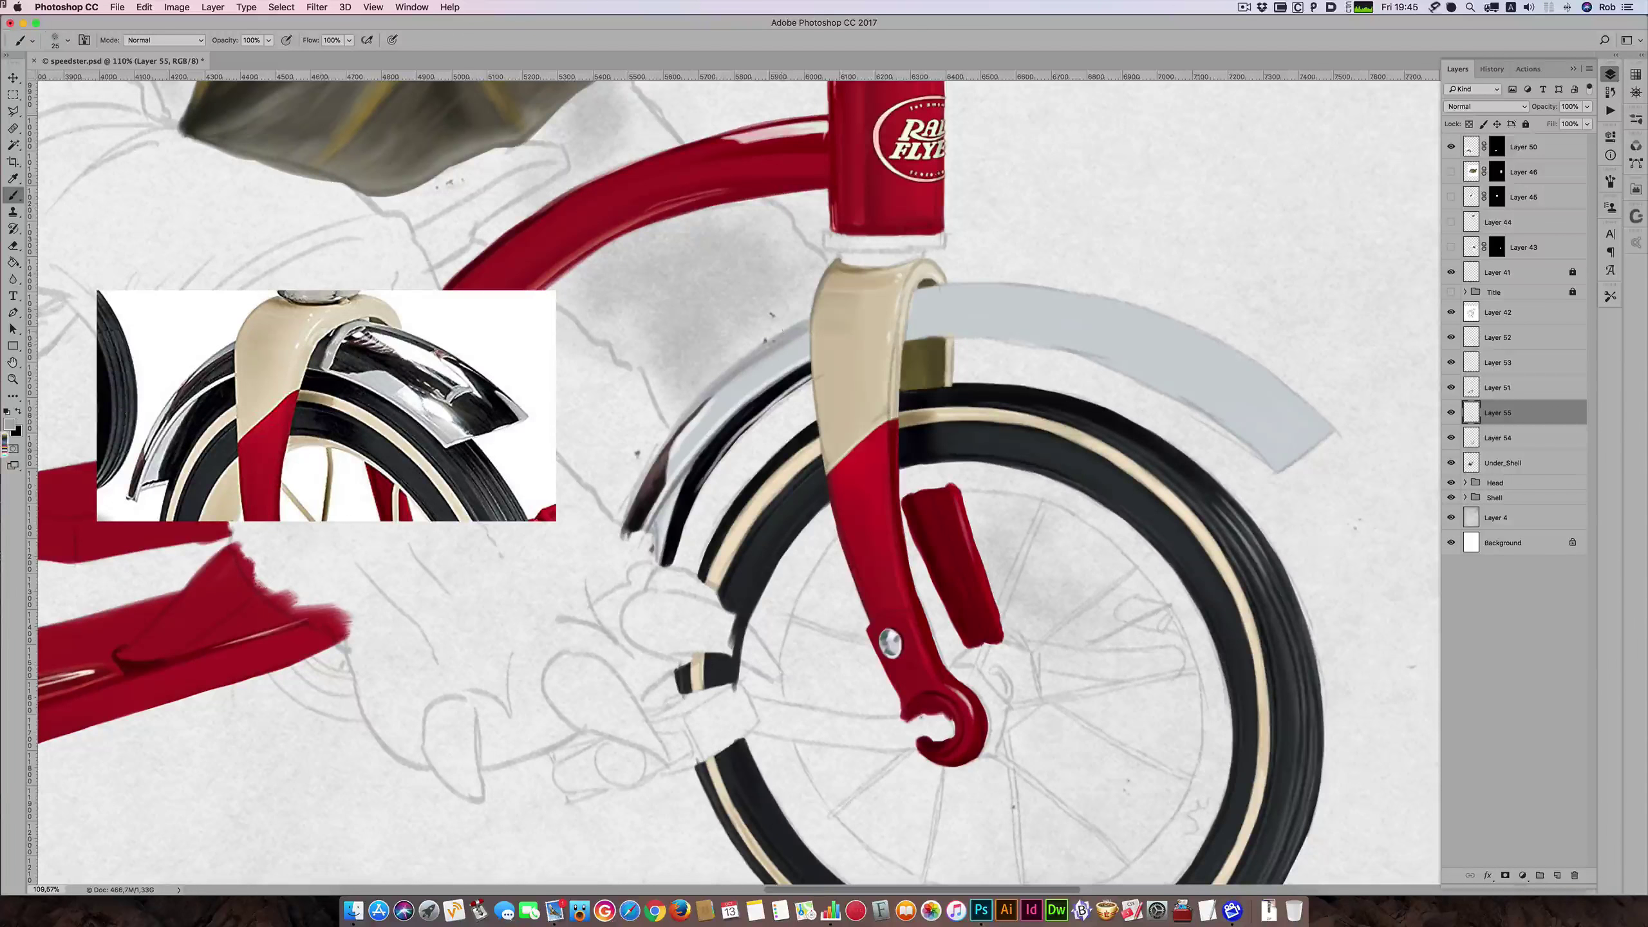
mouse_move(710, 365)
mouse_down()
mouse_move(839, 366)
mouse_move(889, 399)
mouse_up()
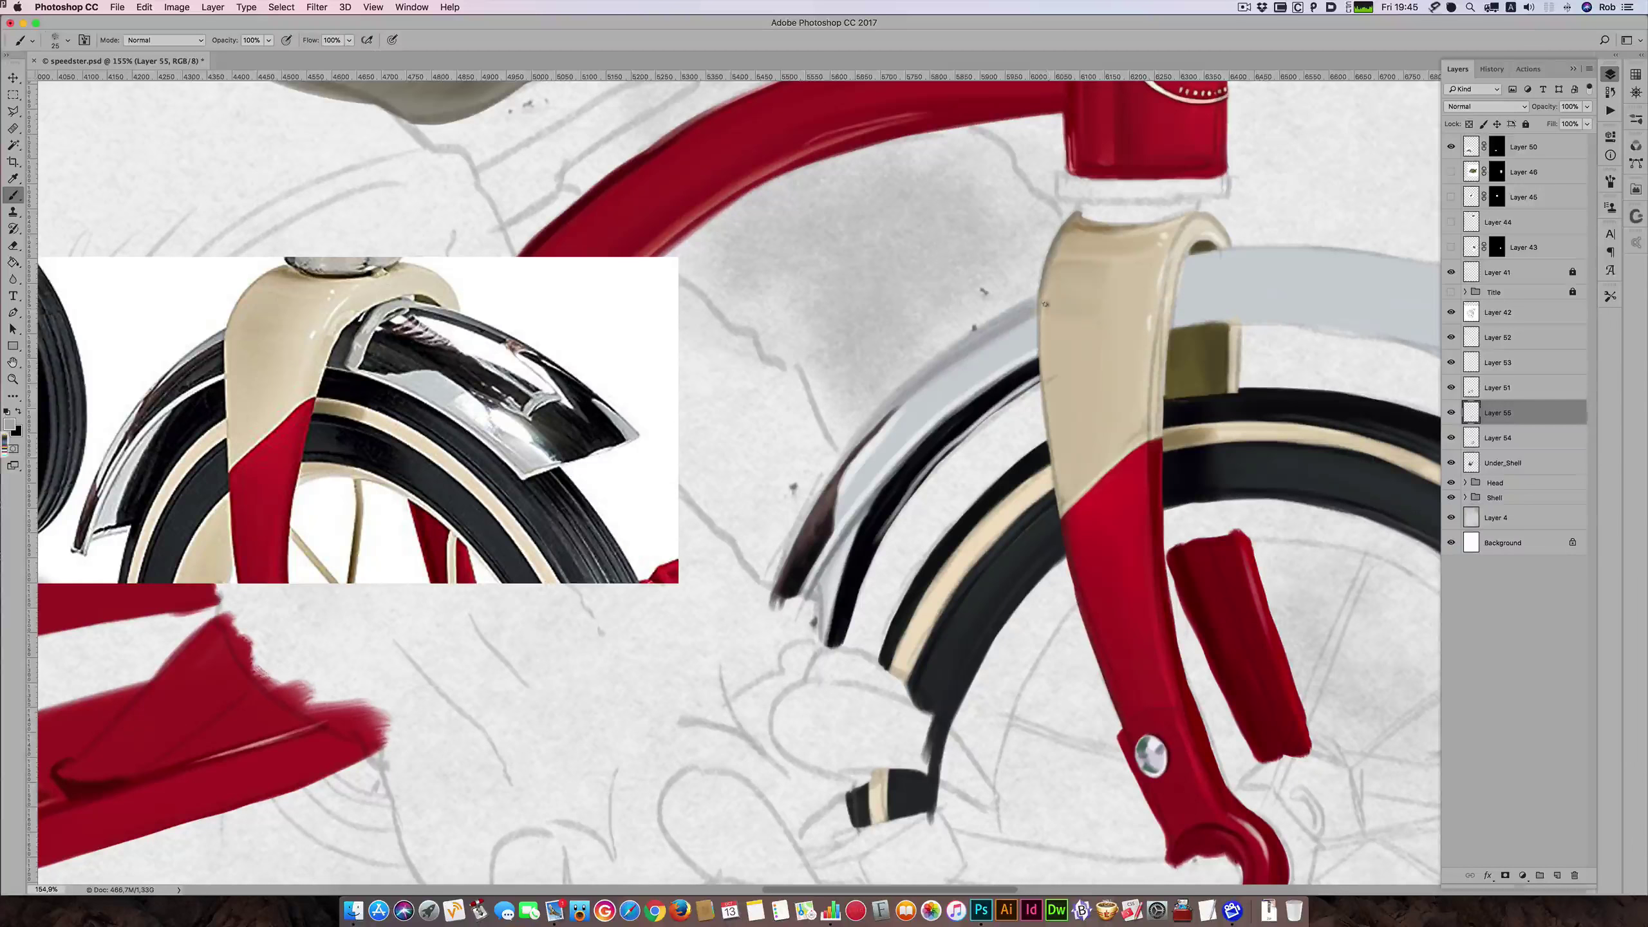
alt+click(151, 398)
drag(904, 401, 946, 372)
drag(893, 413, 951, 353)
mouse_move(915, 380)
mouse_down()
mouse_move(939, 361)
mouse_move(908, 389)
mouse_up()
key(])
key(])
drag(1010, 335, 1038, 316)
mouse_move(954, 365)
mouse_down()
mouse_move(1032, 322)
mouse_move(960, 364)
mouse_move(988, 348)
mouse_up()
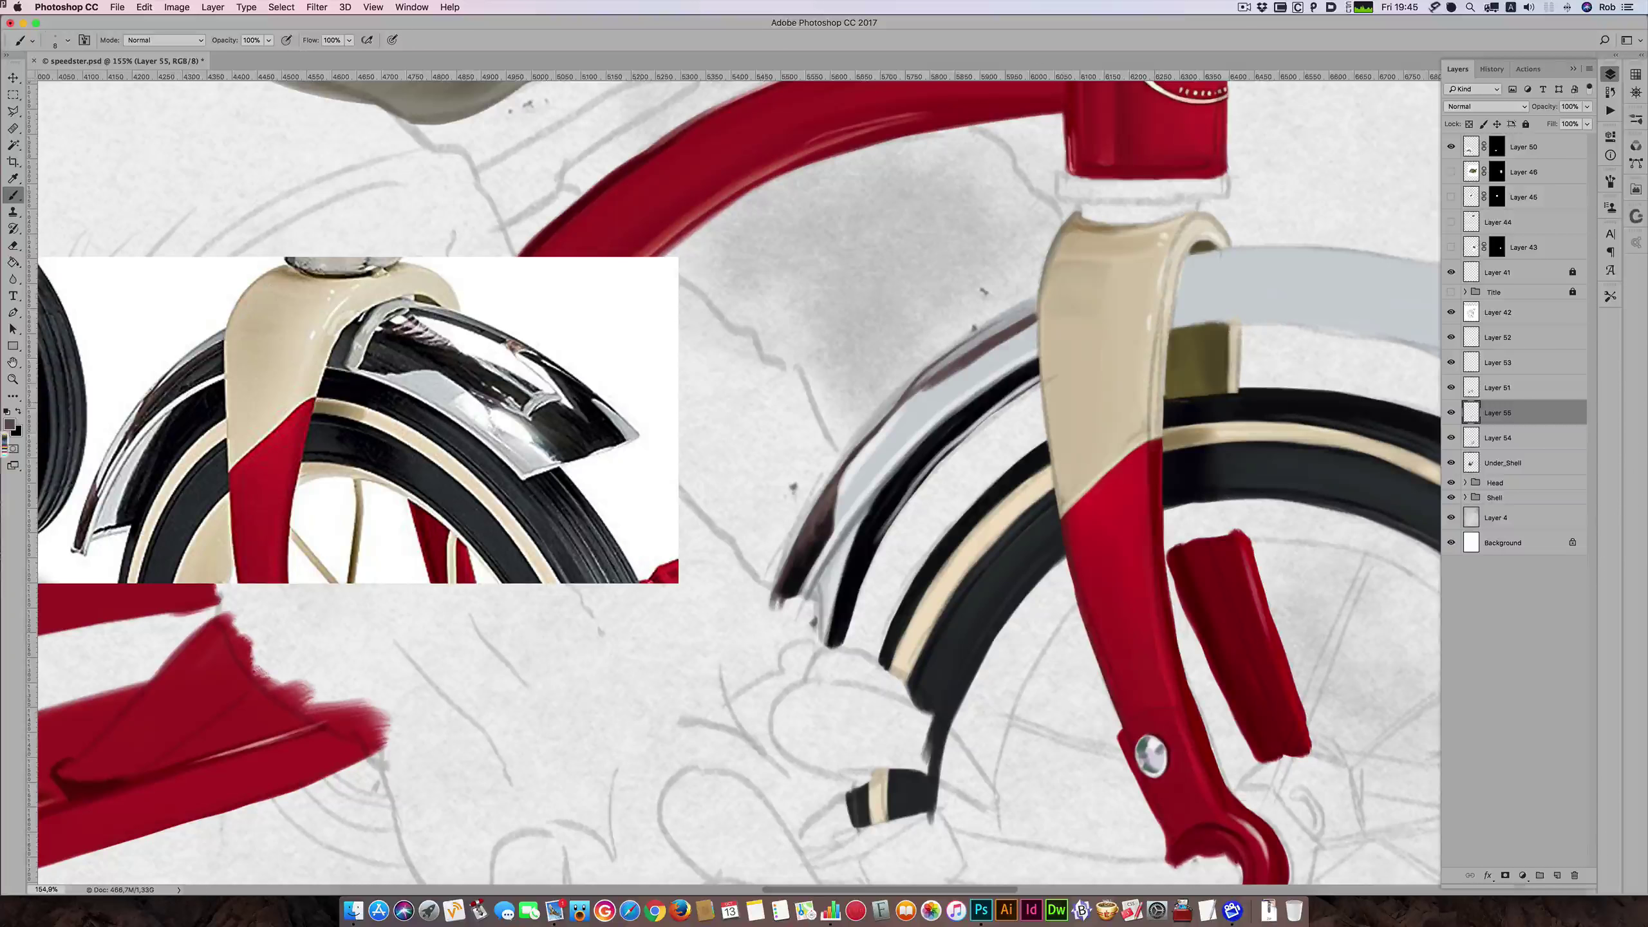
- Strengthen the dark outer edge from the middle of the mudguard towards its tip with a tone sampled from the reference
alt+click(145, 412)
key(bracketright)
key(bracketright)
key(bracketright)
mouse_move(925, 387)
mouse_down()
mouse_move(903, 418)
mouse_move(949, 369)
mouse_move(893, 415)
mouse_move(835, 510)
mouse_up()
- Paint dark brown streaks through the middle of the rear mudguard section, from near its tip up to the fork
key(bracketright)
key(bracketright)
key(bracketright)
key(bracketright)
key(bracketright)
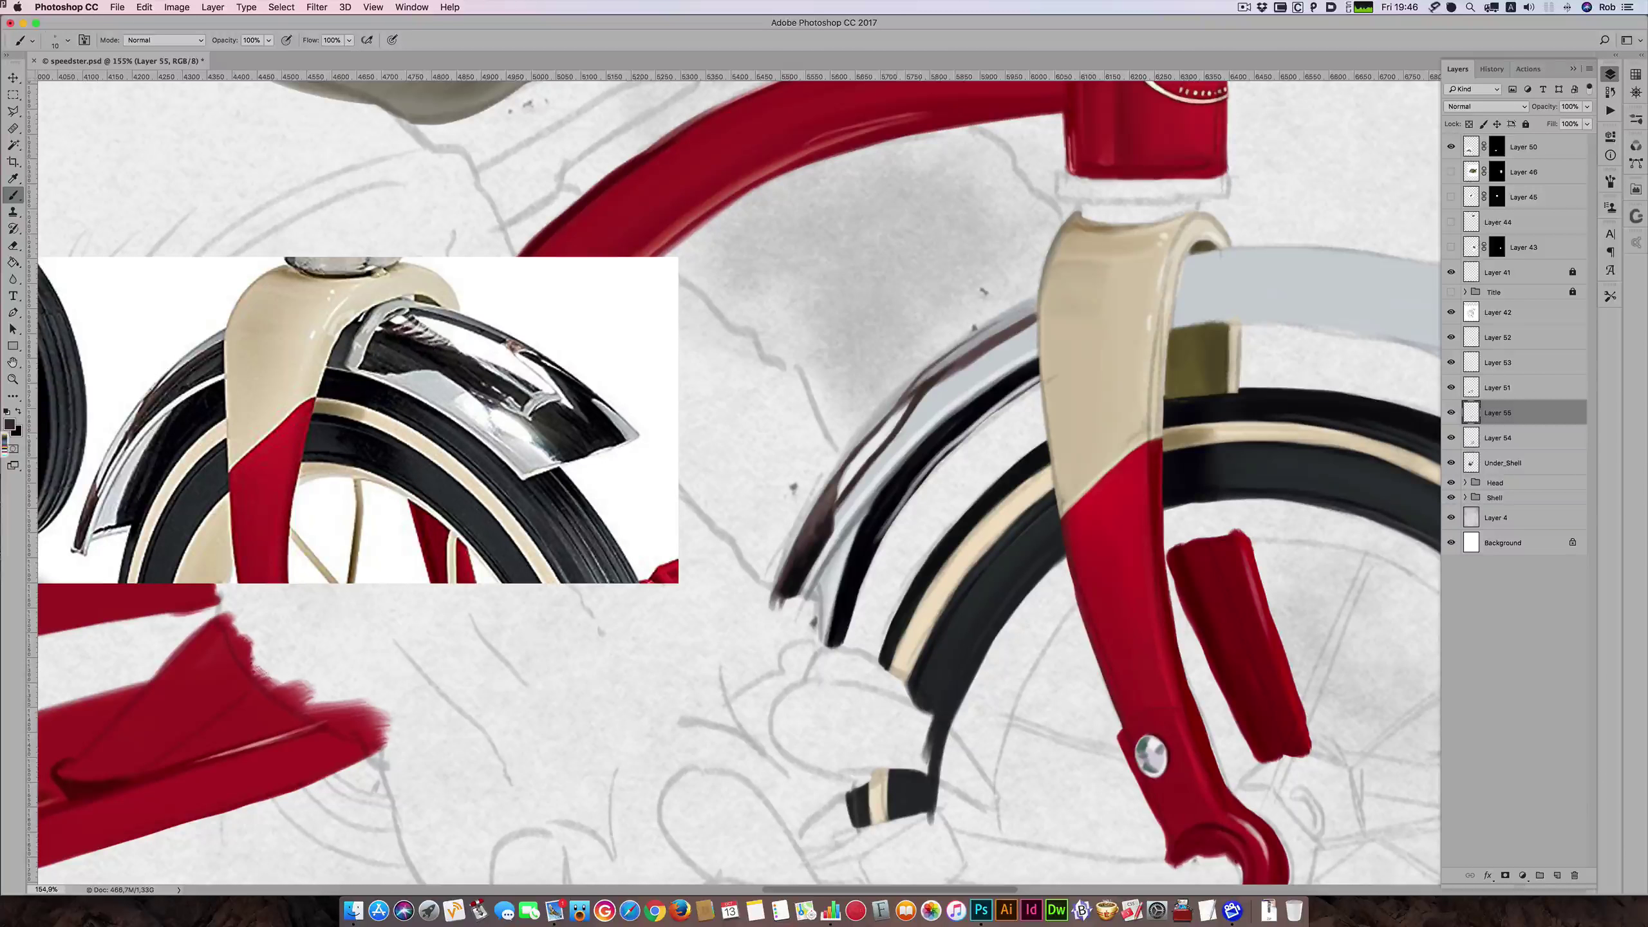
key(bracketright)
mouse_move(888, 447)
mouse_down()
mouse_move(914, 424)
mouse_move(859, 499)
mouse_up()
drag(867, 486, 841, 522)
drag(907, 441, 1046, 340)
- Fill the light gaps between the streaks beside the fork with dark brown using a larger brush
key(])
mouse_move(1001, 366)
mouse_down()
mouse_move(1046, 339)
mouse_move(1008, 335)
mouse_move(968, 359)
mouse_move(899, 438)
mouse_move(1018, 348)
mouse_up()
key(])
key([)
key(bracketright)
key(bracketright)
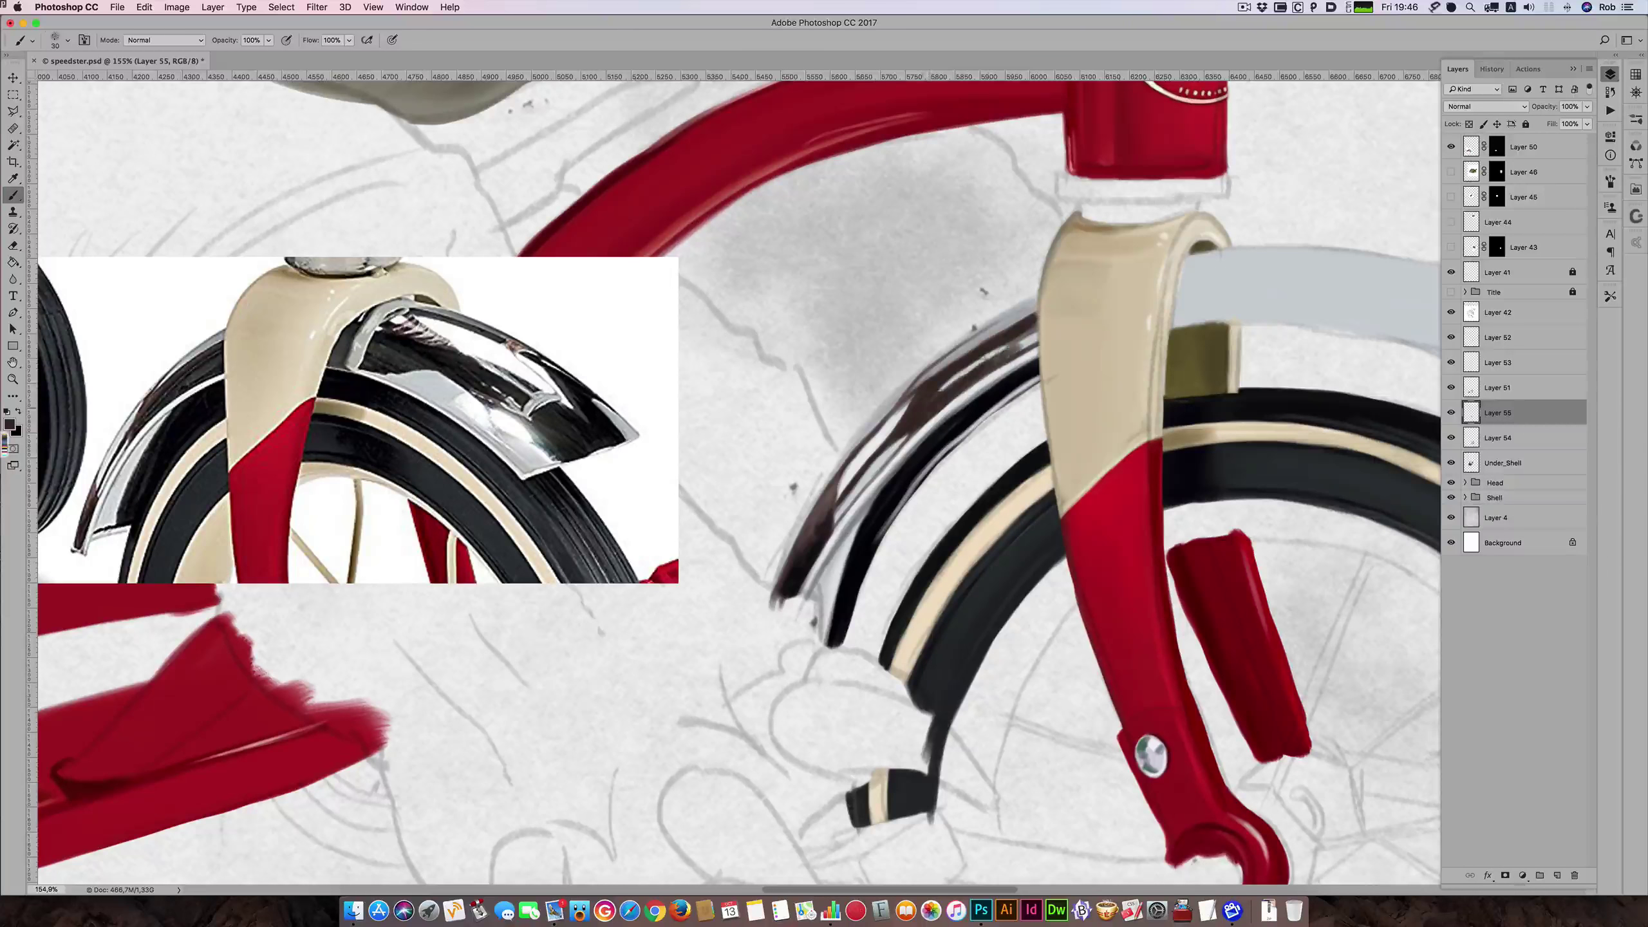
key(bracketright)
drag(941, 389, 1049, 314)
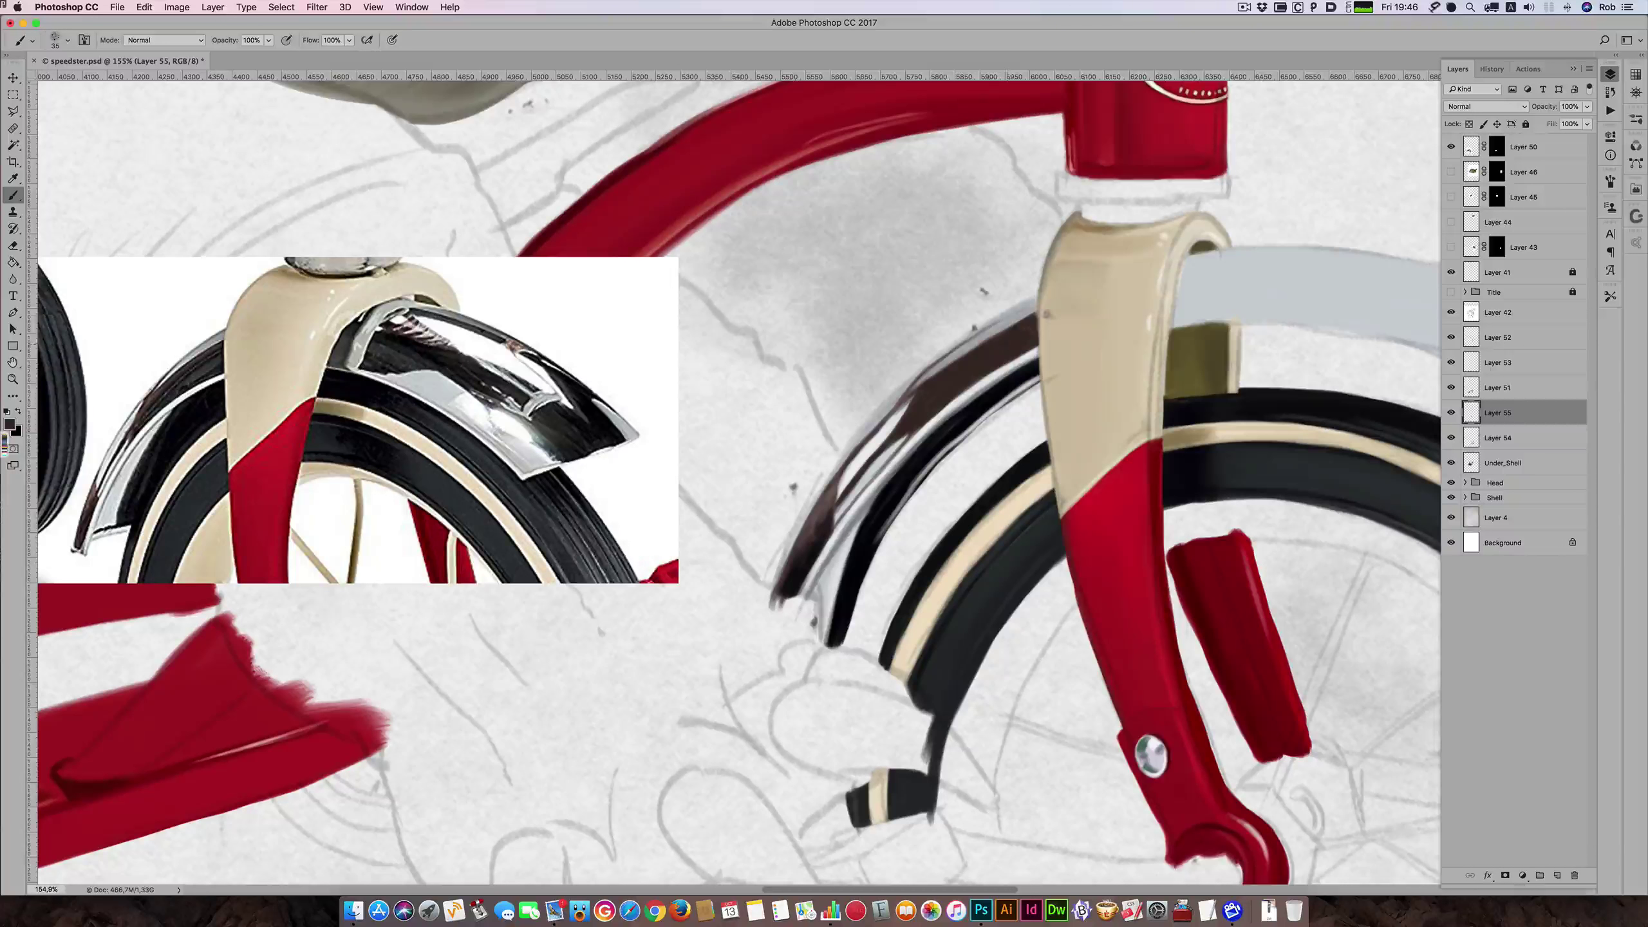
- Add lighter reflections along the outer side of the dark brown area with tones sampled from the reference
key(bracketleft)
key(x)
key(bracketright)
key(bracketright)
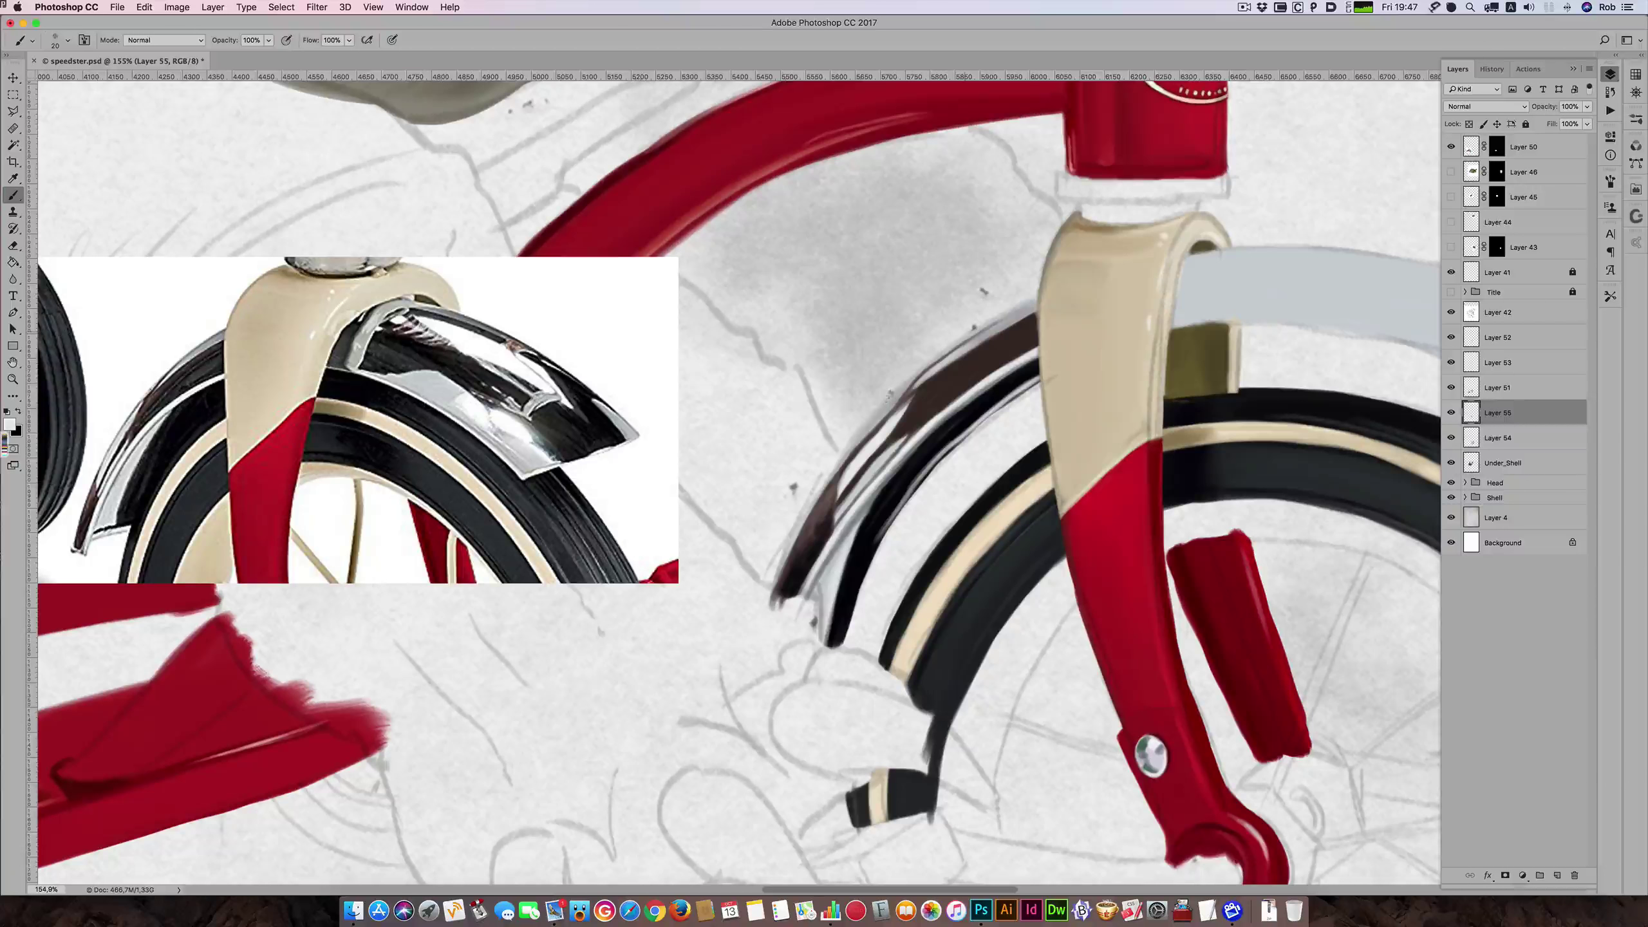
key(bracketright)
key(bracketleft)
alt+click(108, 448)
alt+click(120, 443)
drag(879, 453, 860, 469)
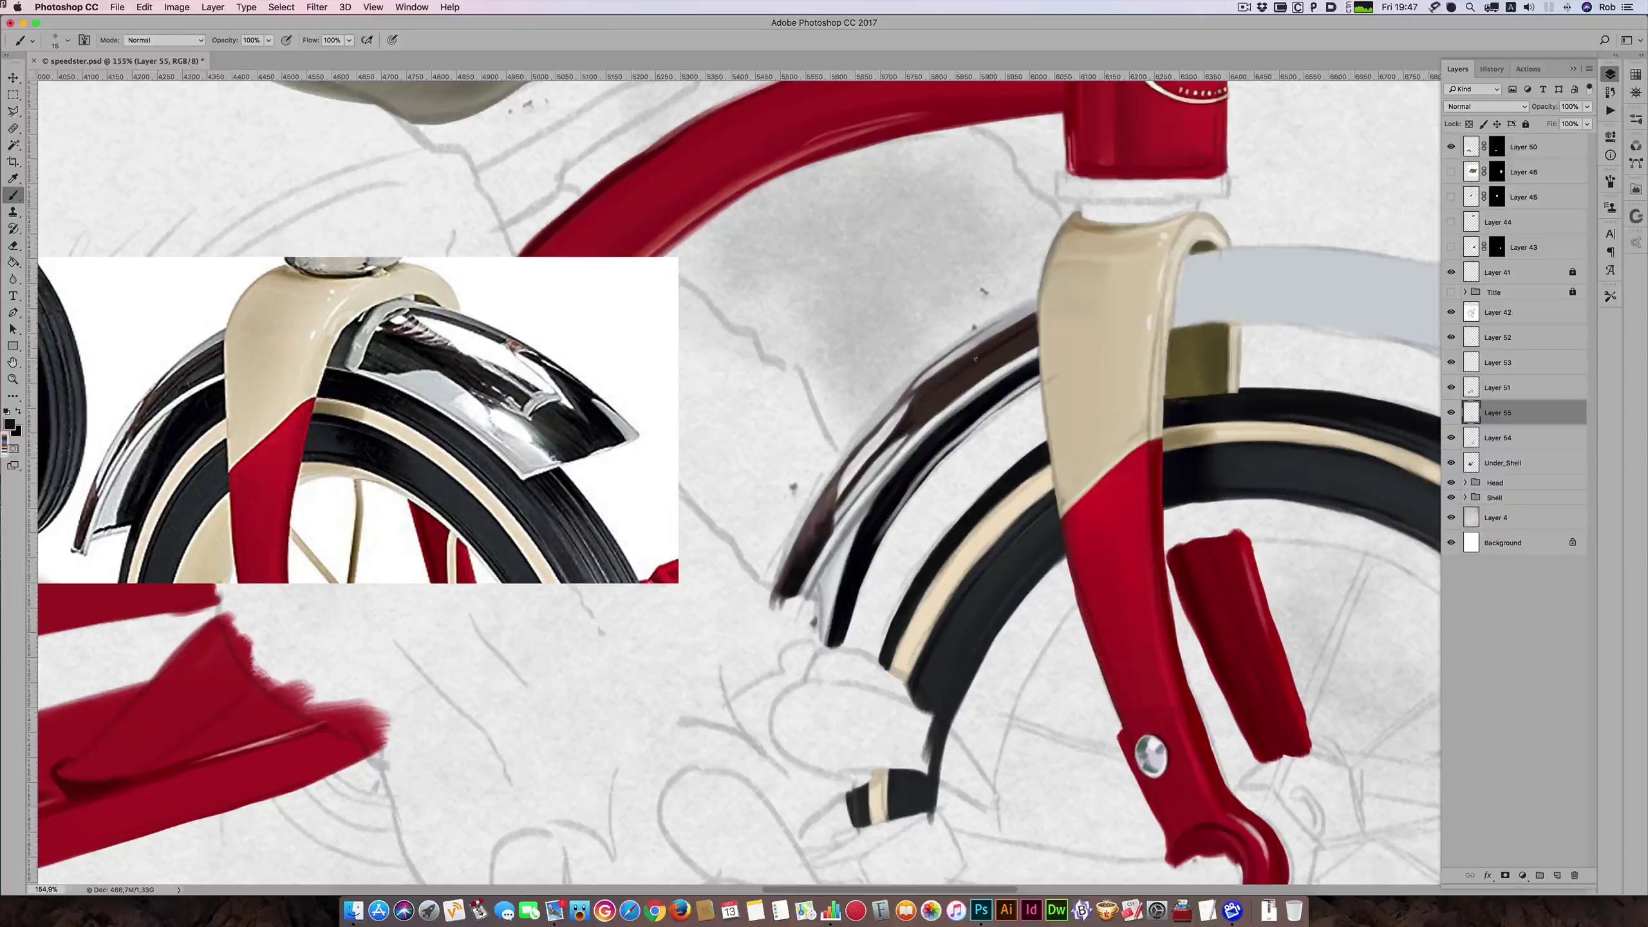
- Darken the brown reflection beside the fork with near-black streaks sampled from the reference
key(bracketleft)
key(bracketright)
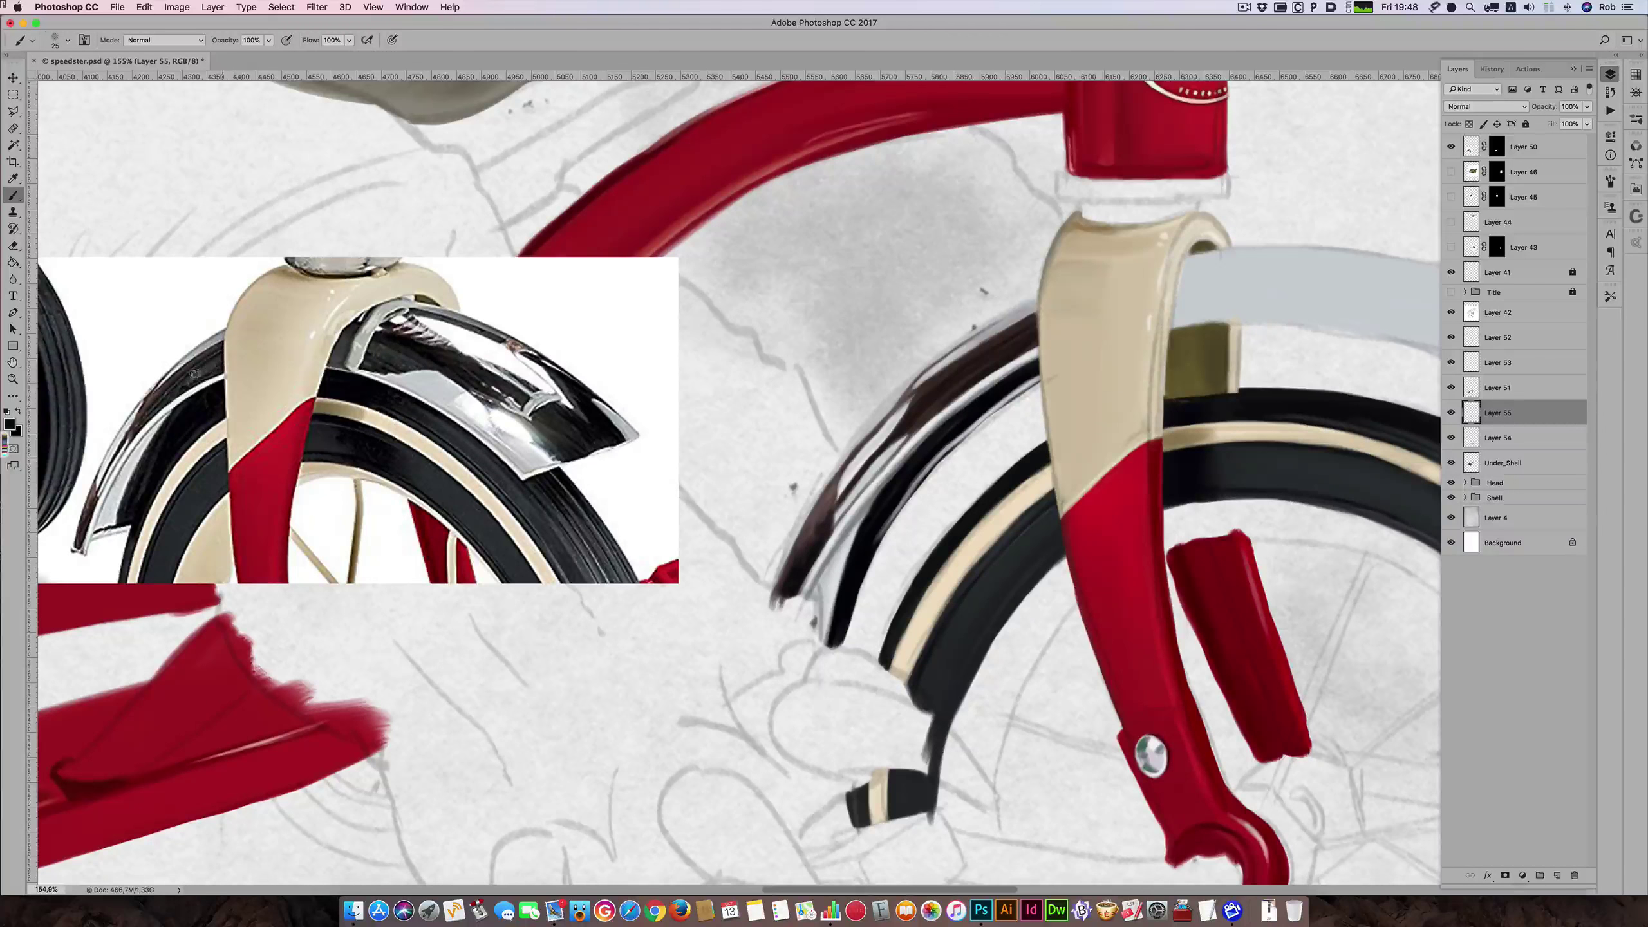
alt+click(190, 377)
key(bracketleft)
key(bracketright)
key(bracketright)
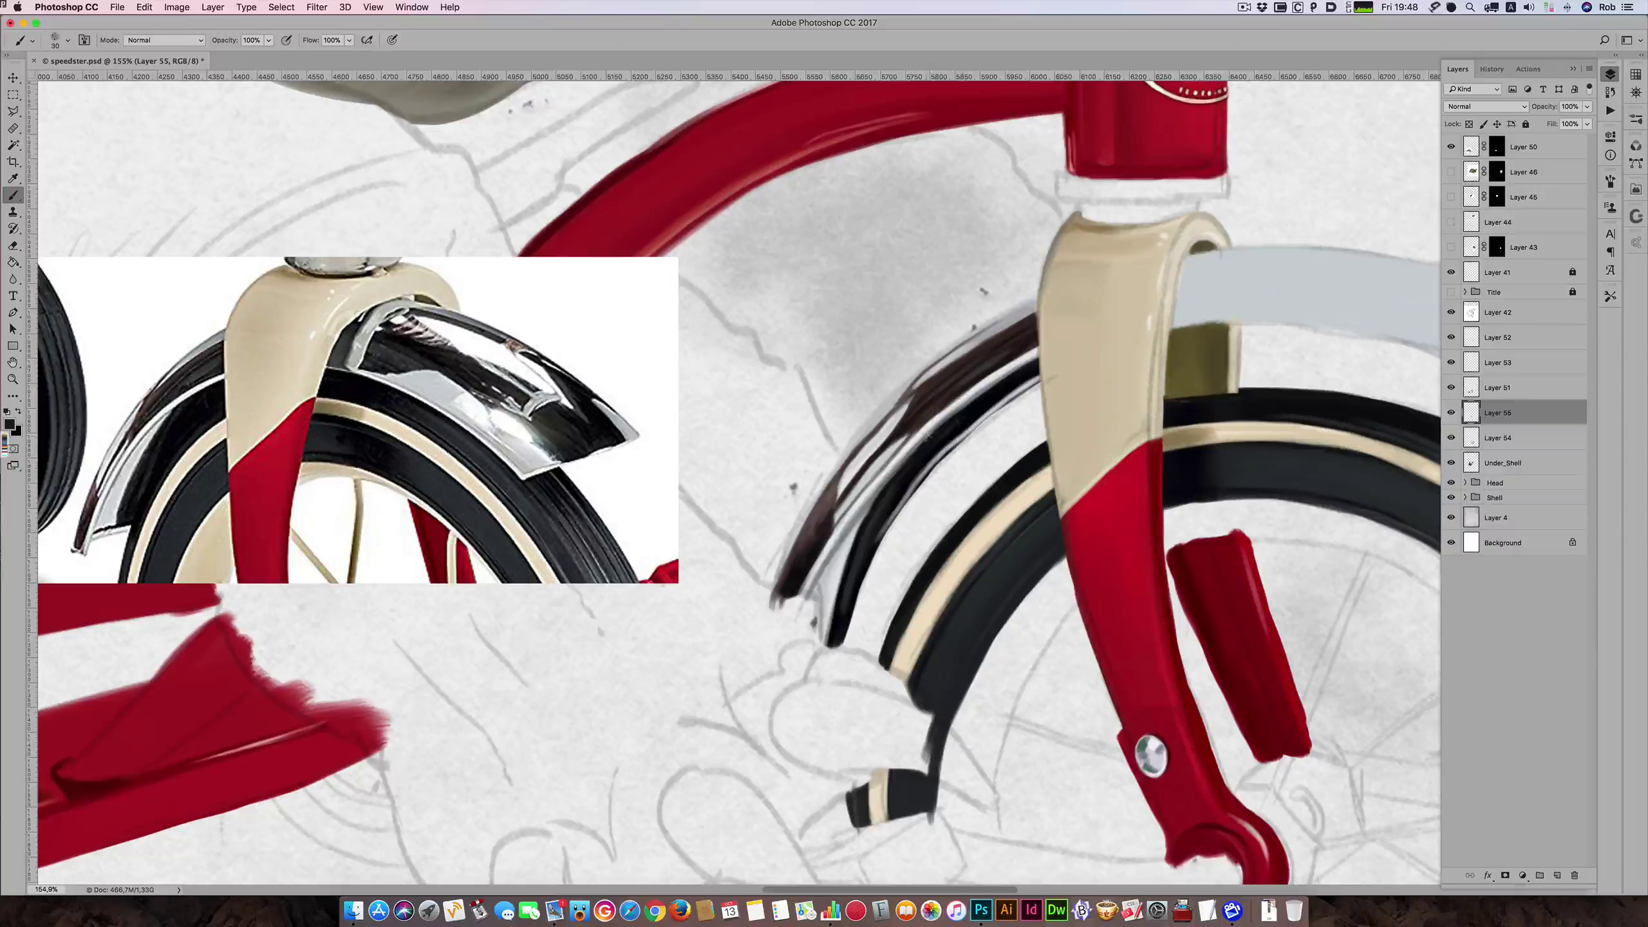
- Hide the reference and sketch layers and review the painted tricycle, from the whole illustration to the mudguard up close
key(super+0)
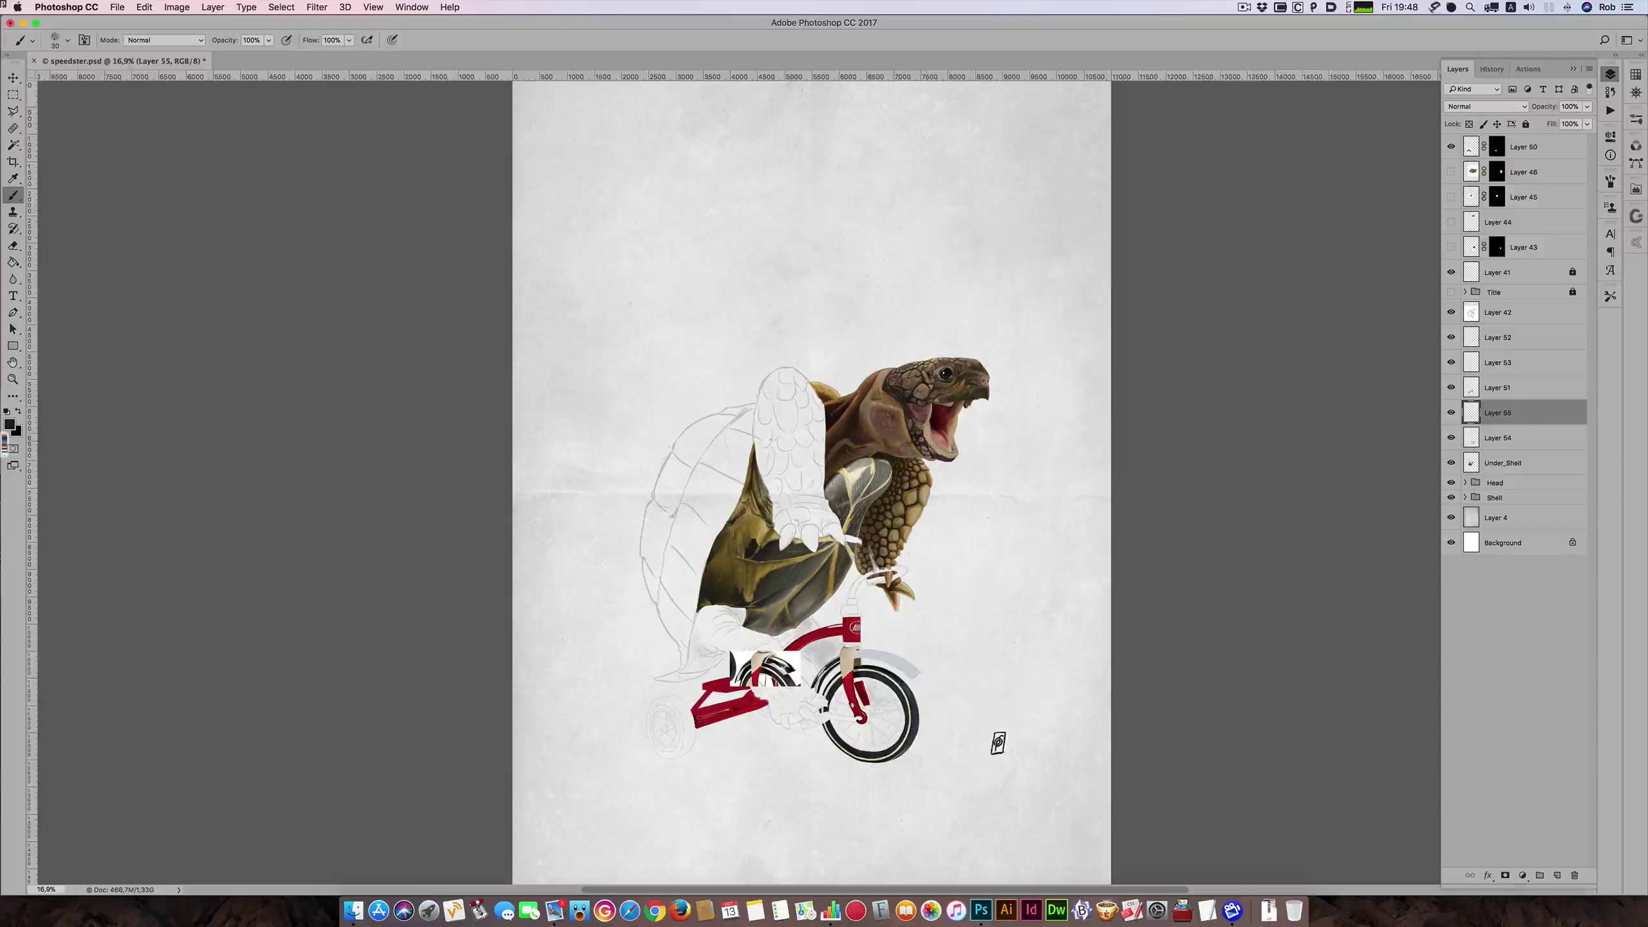
click(1450, 147)
click(1451, 312)
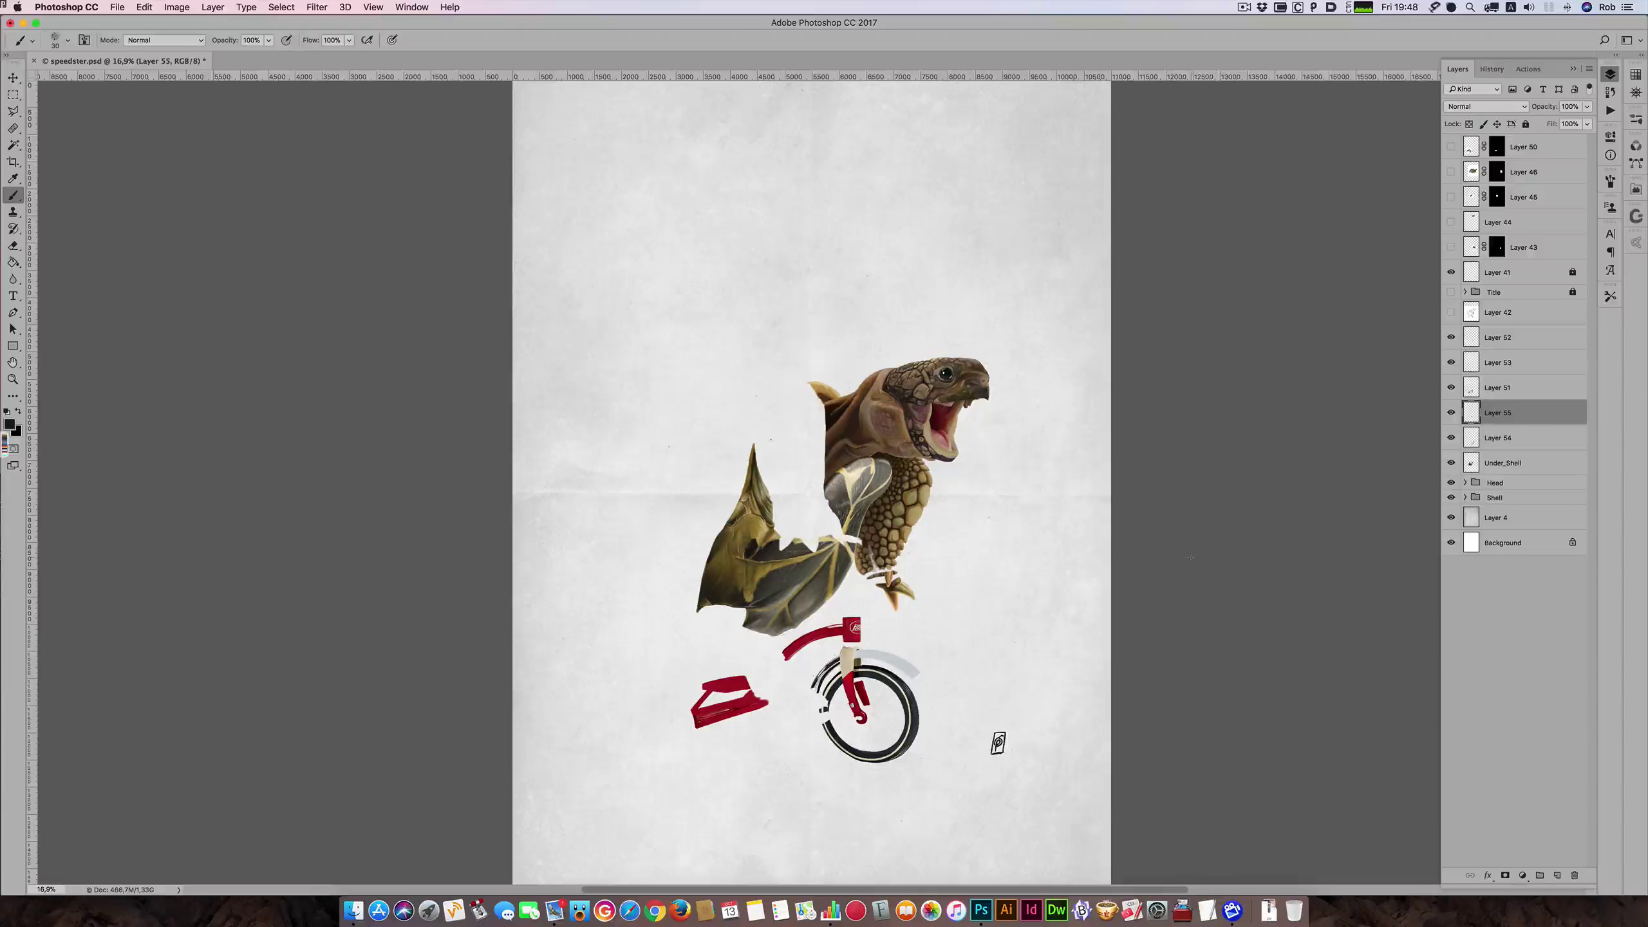
super+click(808, 740)
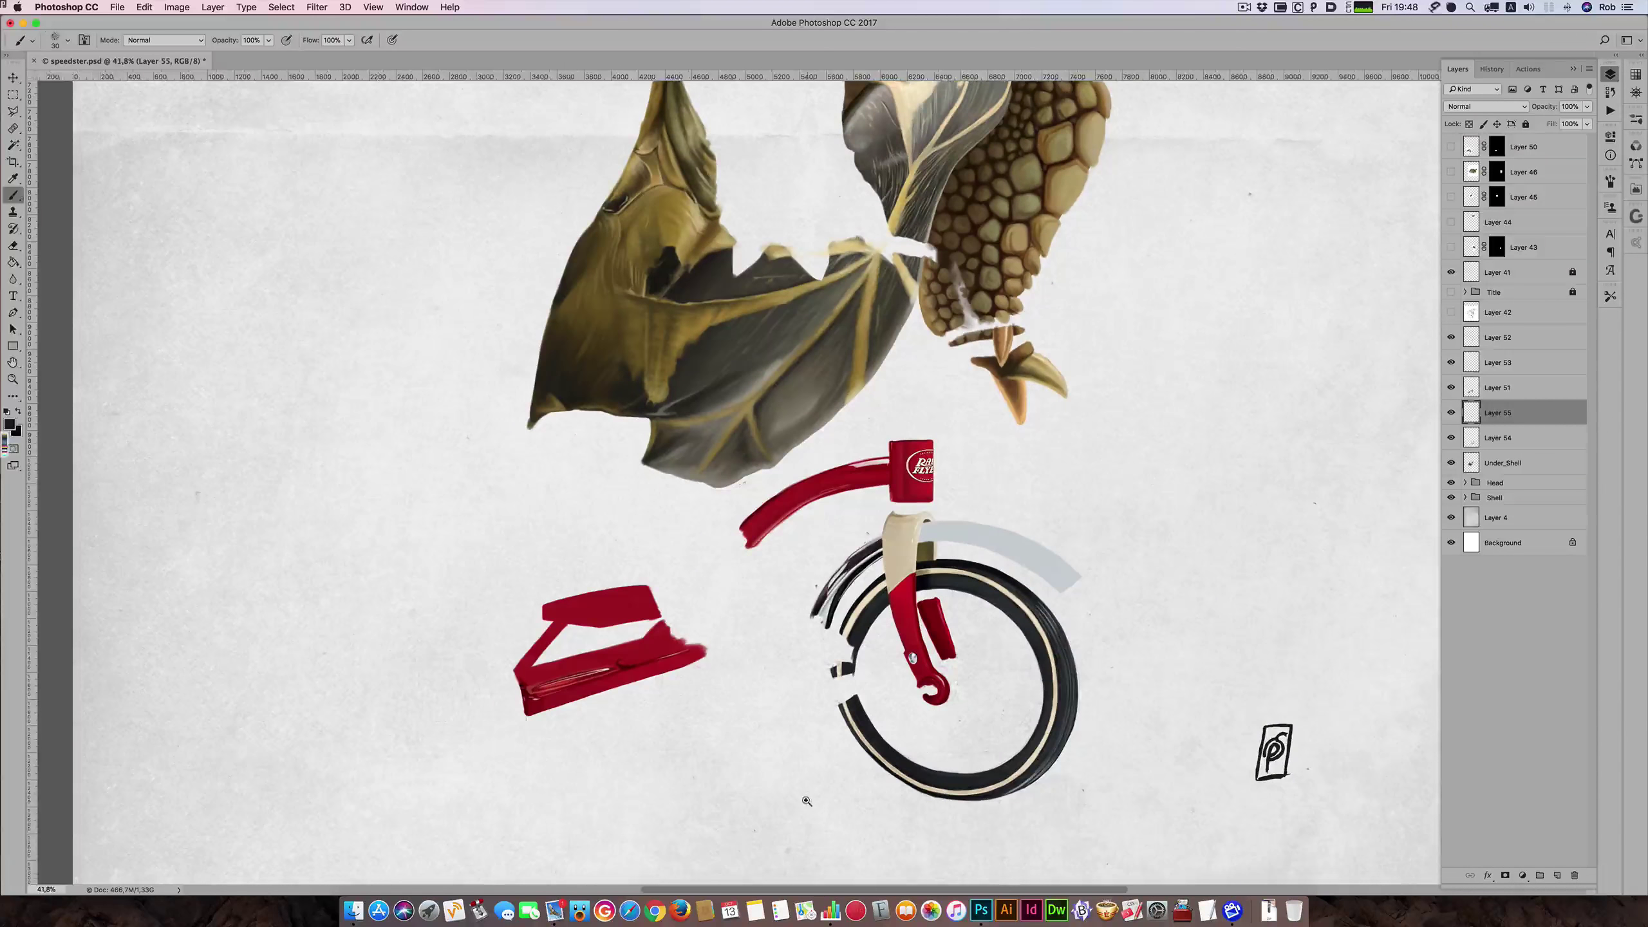
drag(876, 624, 934, 625)
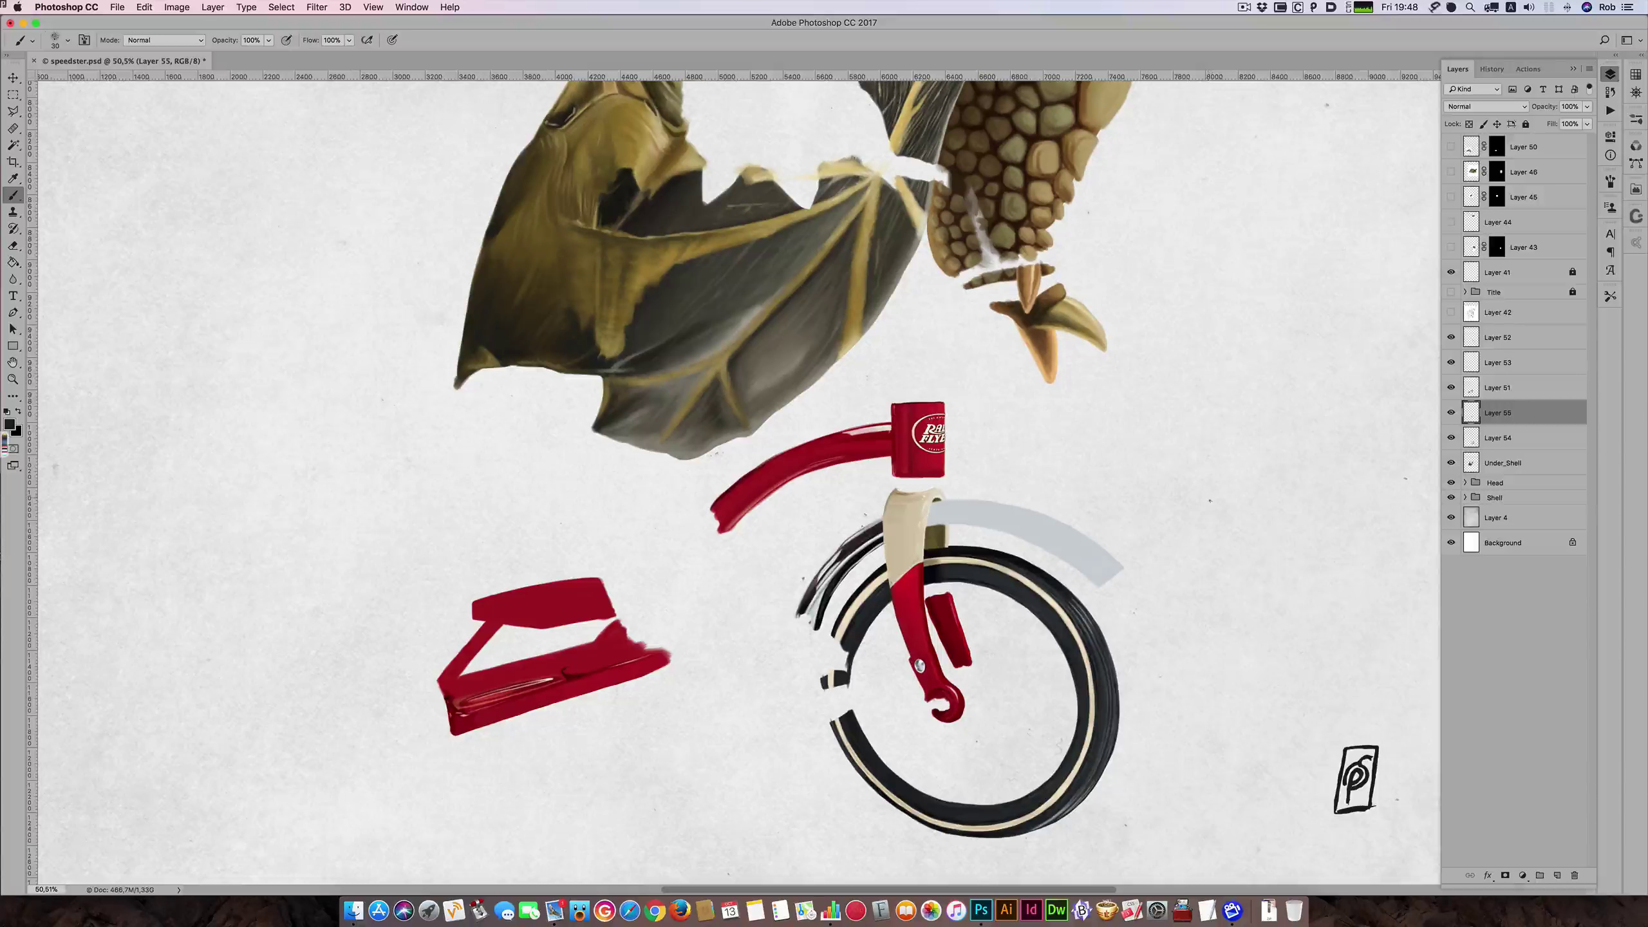
drag(892, 581, 1042, 558)
scroll(1041, 557, right, 2)
scroll(1040, 557, down, 1)
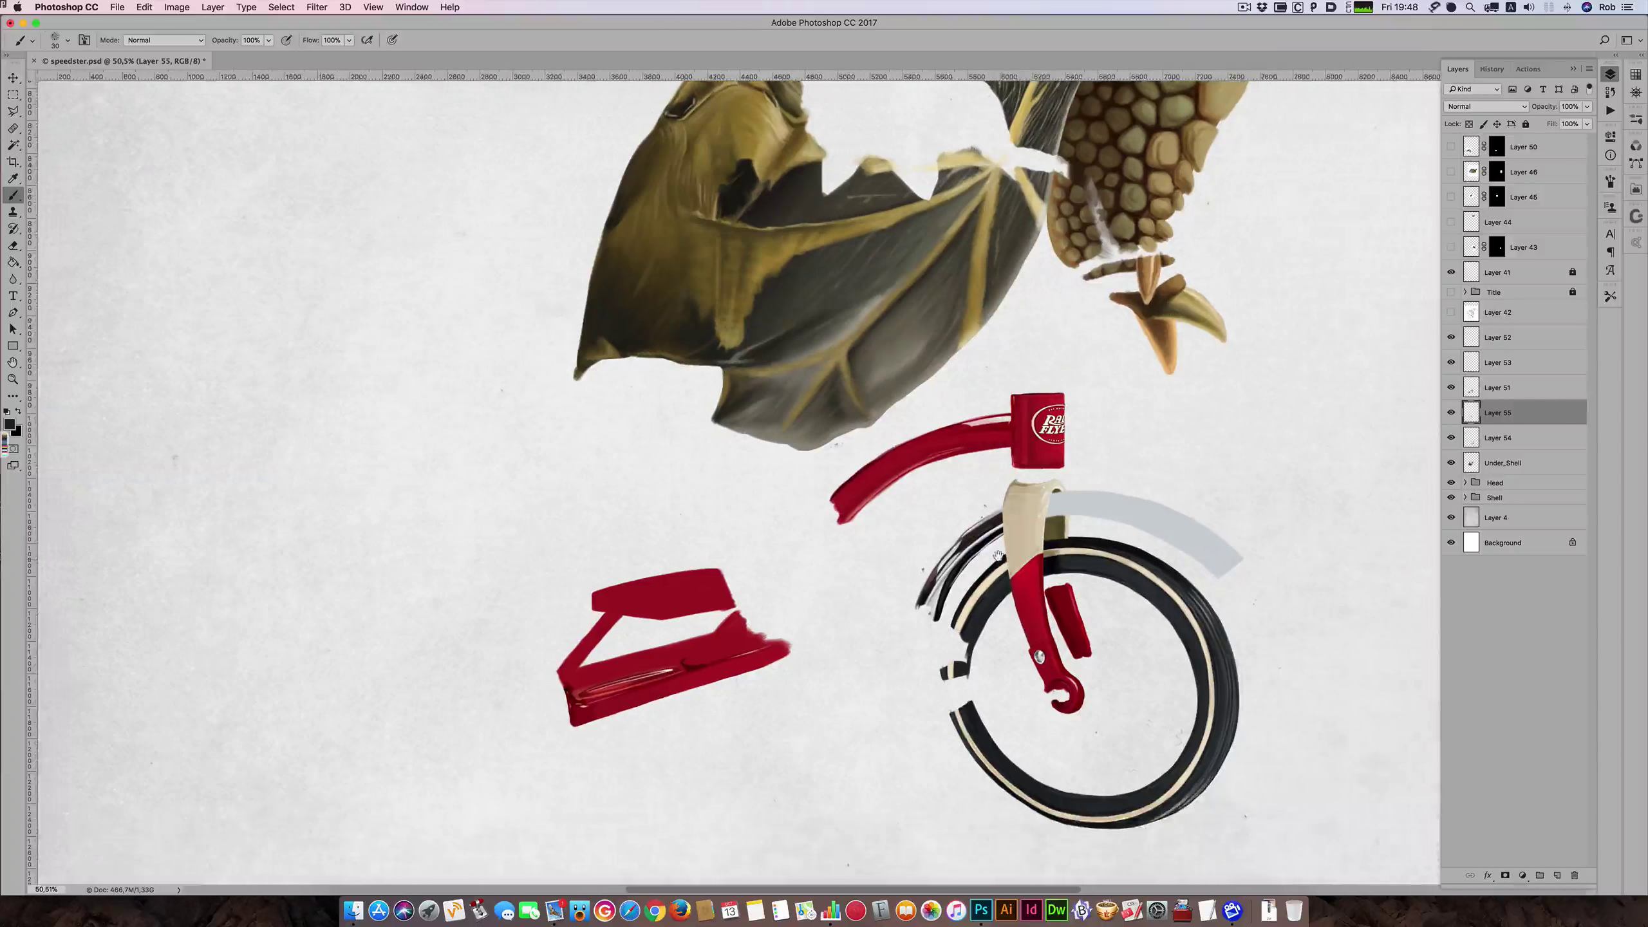
scroll(927, 586, up, 5)
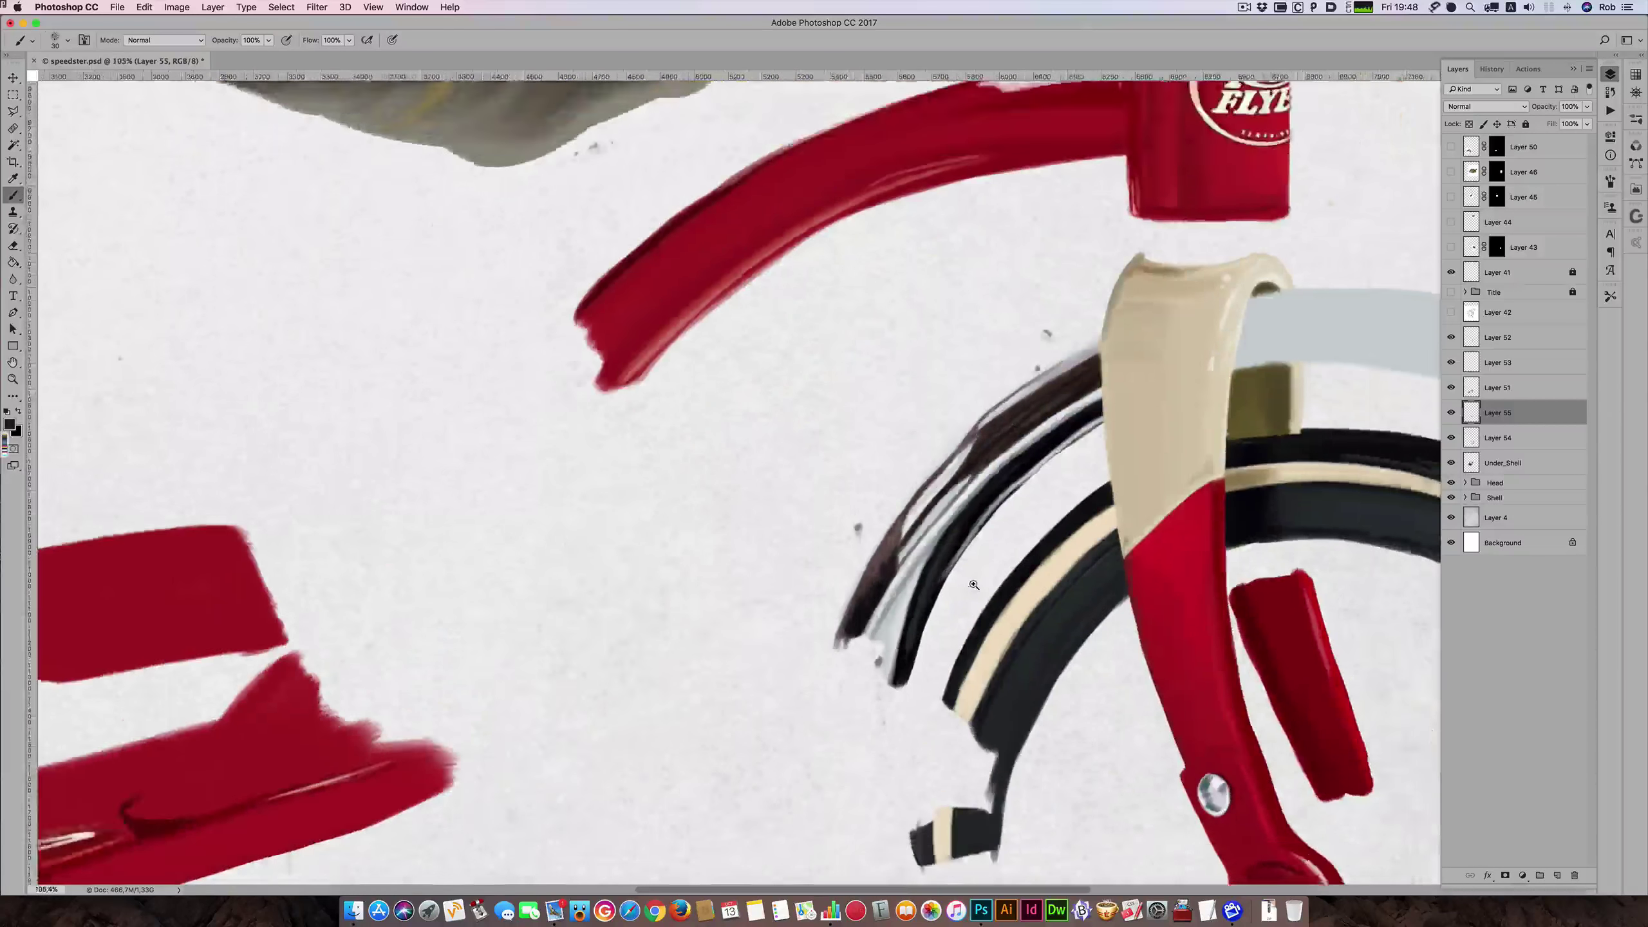
- Show the reference again and paint a sampled dark tone along the inner side of the rear mudguard section
click(1451, 146)
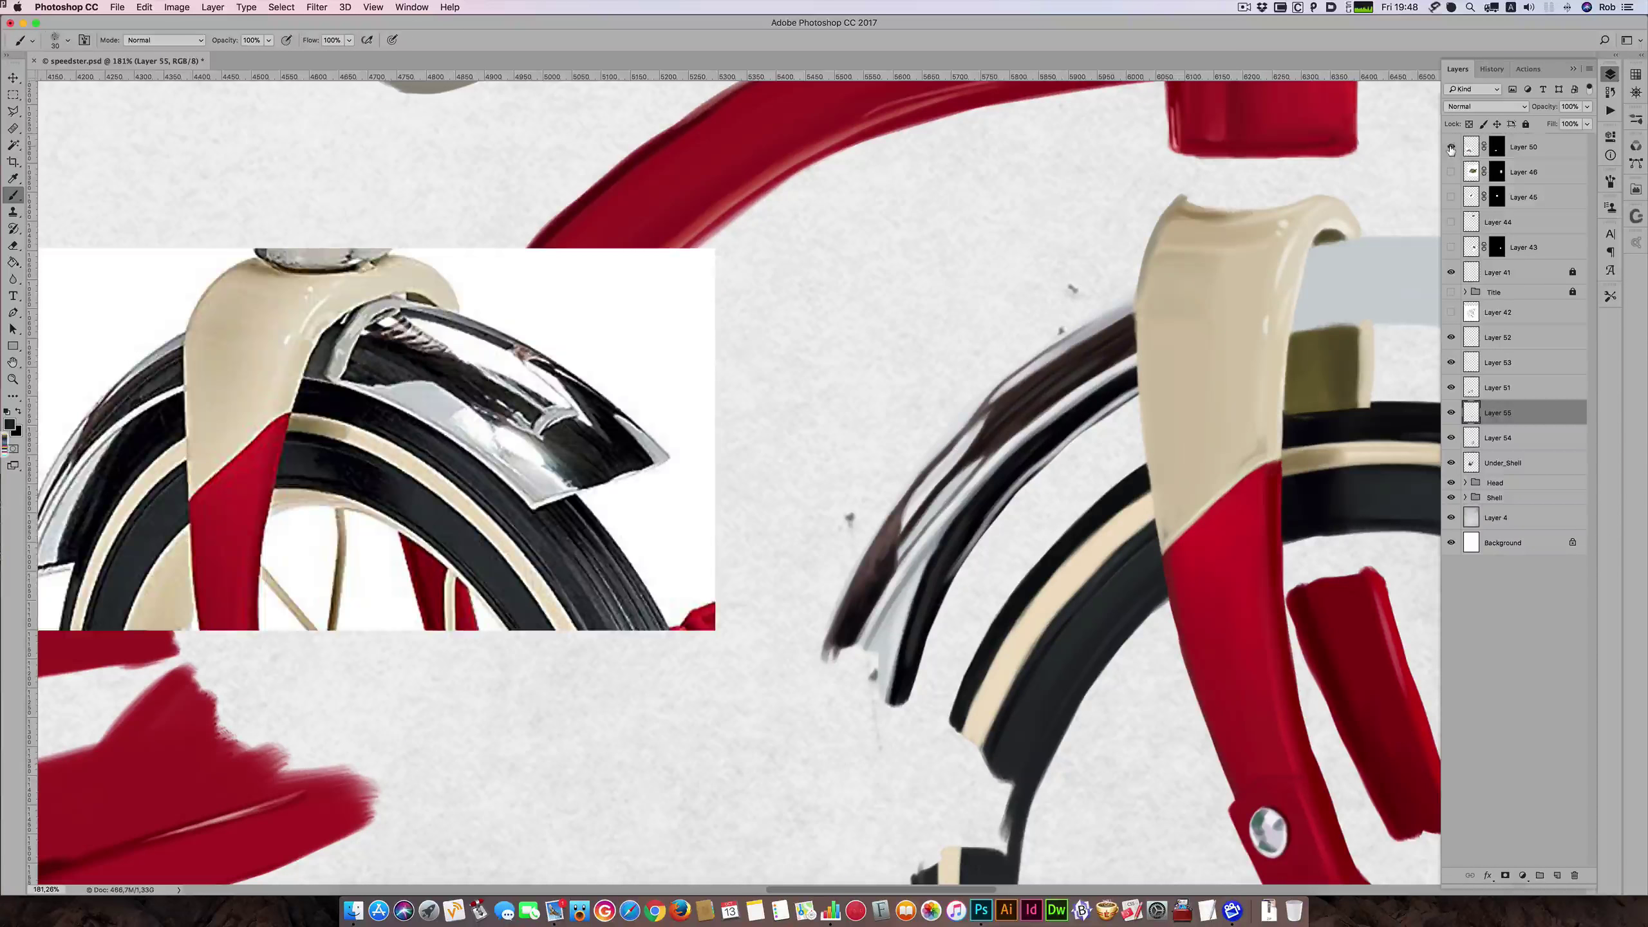
super+click(197, 402)
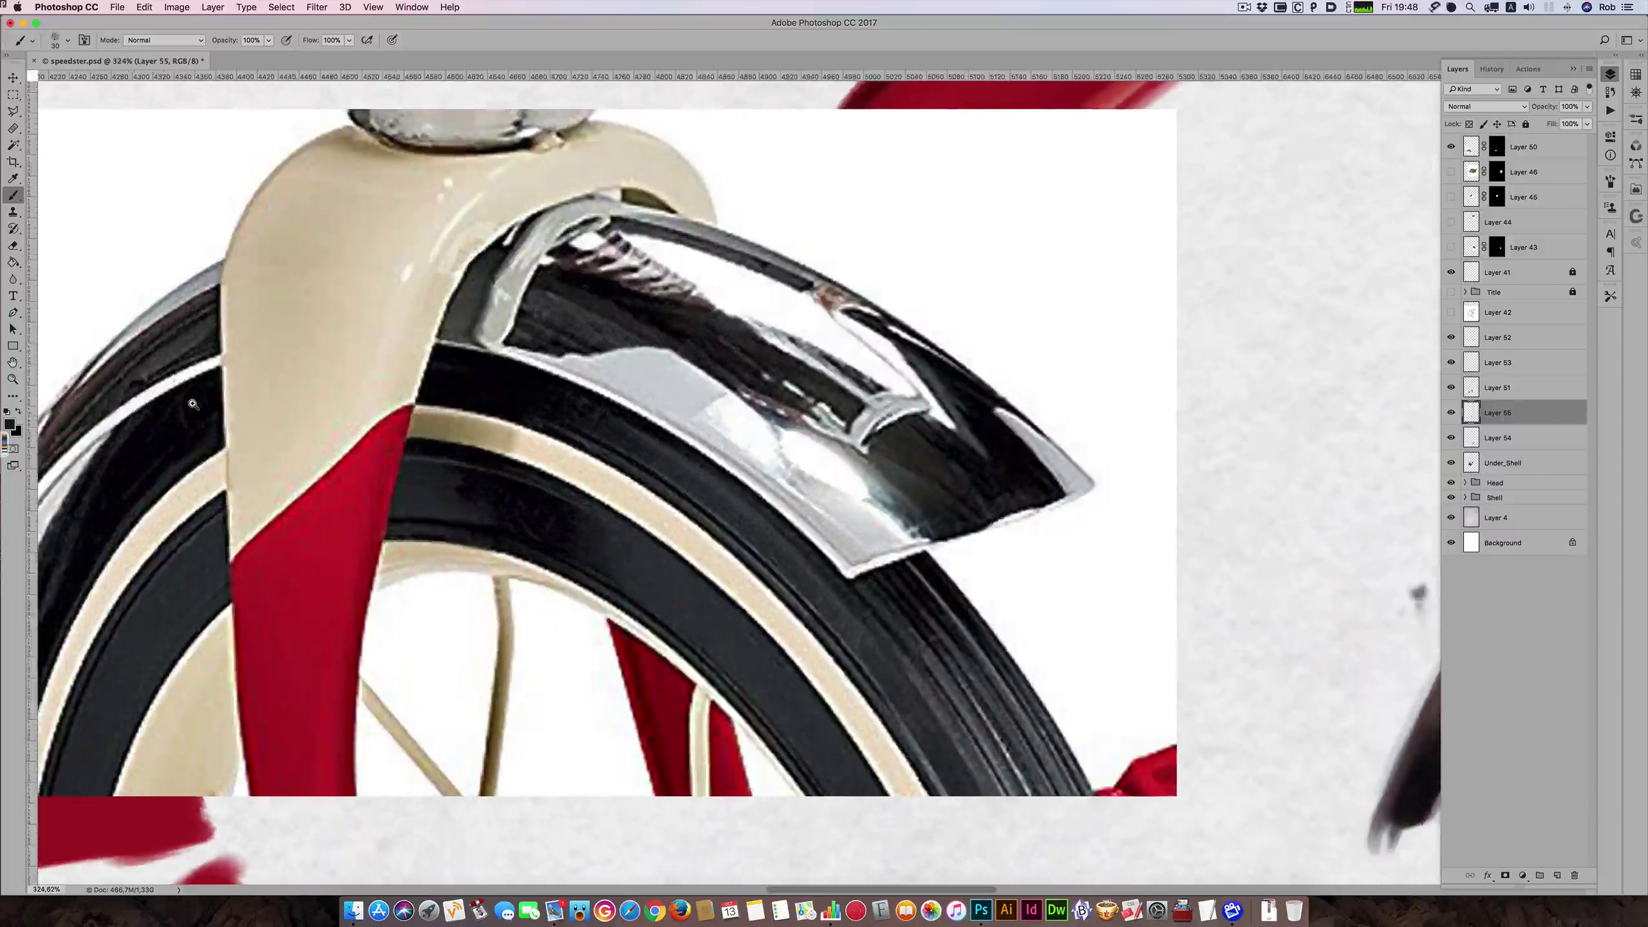
drag(340, 434, 319, 462)
alt+click(315, 469)
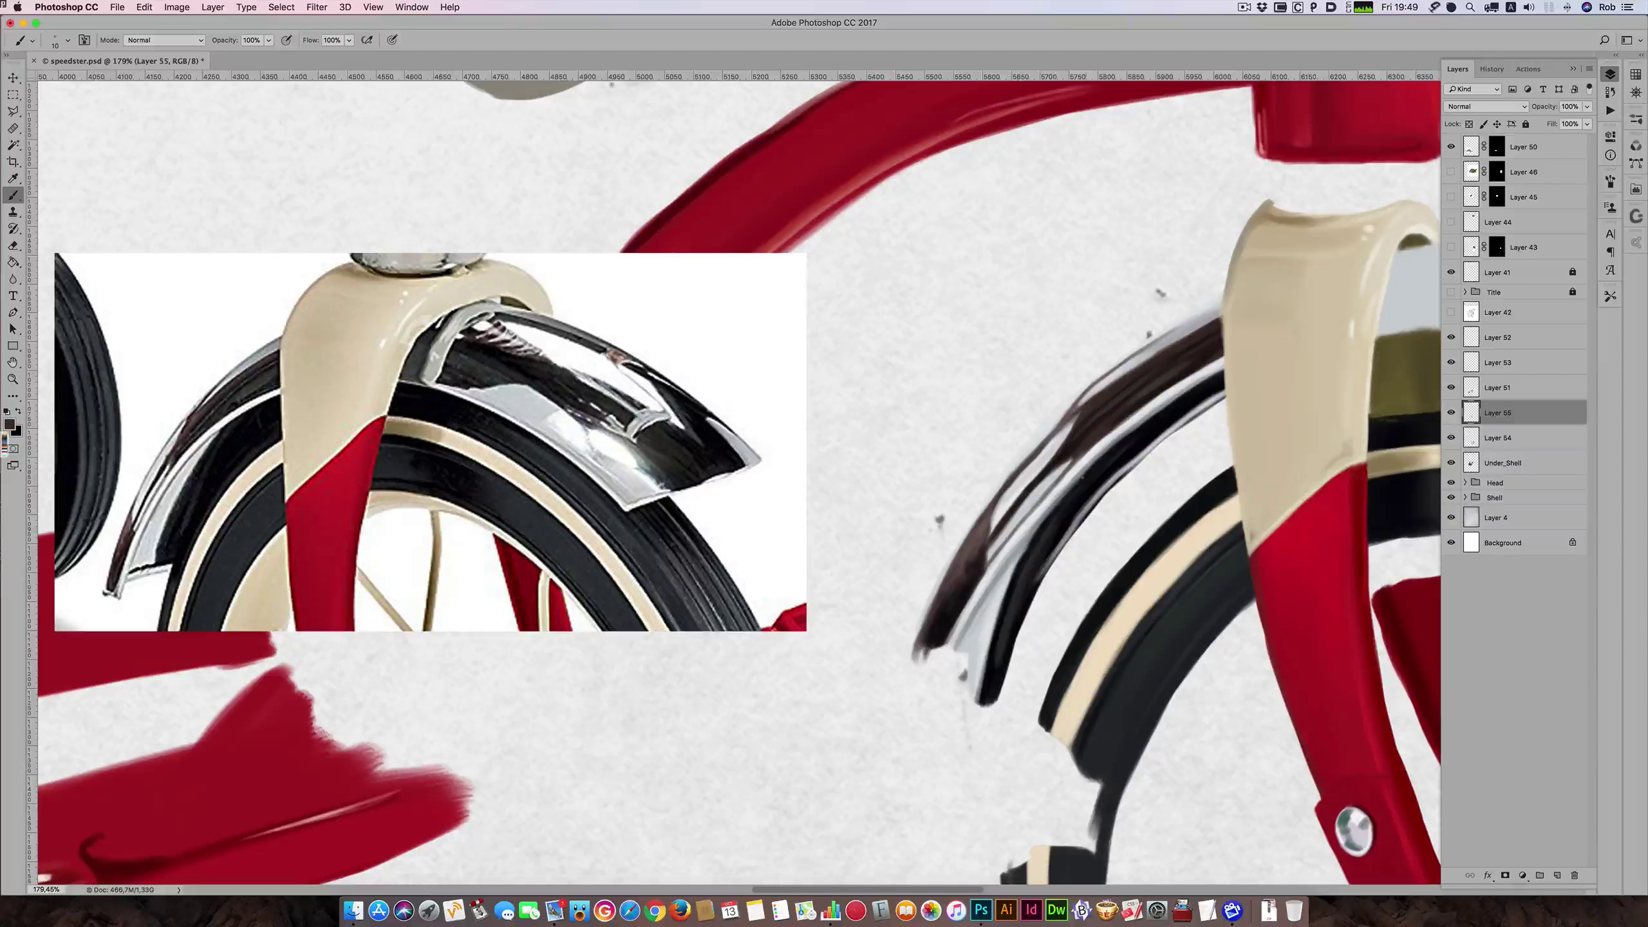
key(bracketright)
key(bracketright)
drag(1056, 502, 996, 576)
- Paint light grey reflections sampled from the reference on the inner side of the mudguard's lower end
key(bracketleft)
key(bracketleft)
alt+click(144, 524)
key(bracketright)
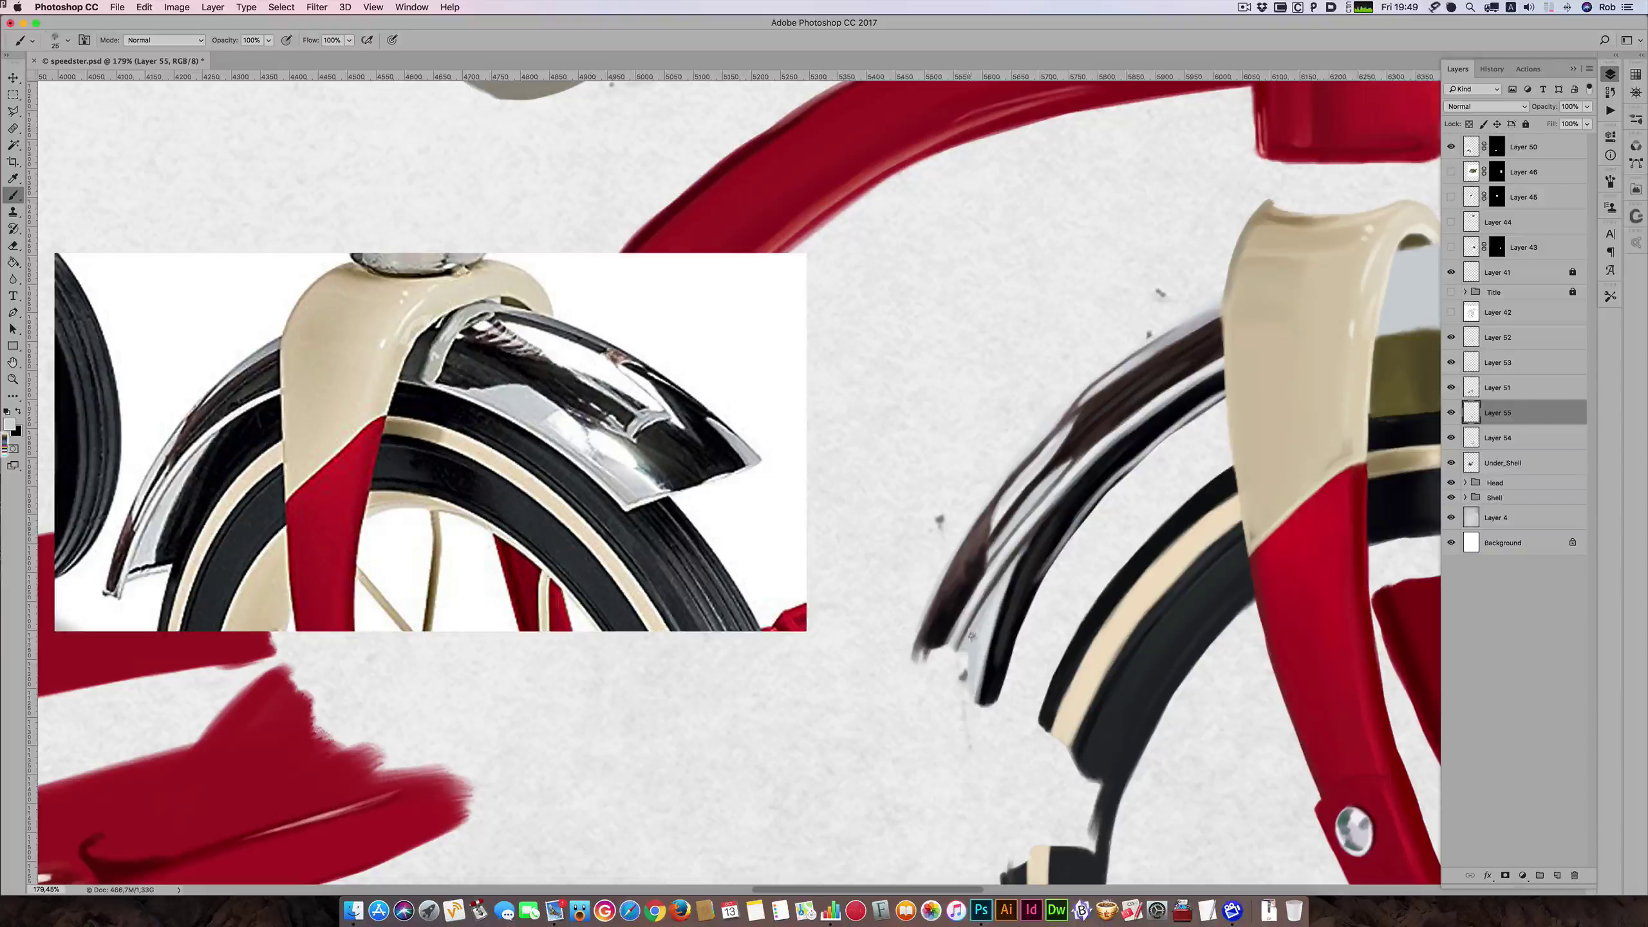
key(bracketright)
key(bracketright)
- Sample a dark tone from the painted mudguard and add thin dark streaks along the middle of its outer edge
scroll(1111, 390, up, 3)
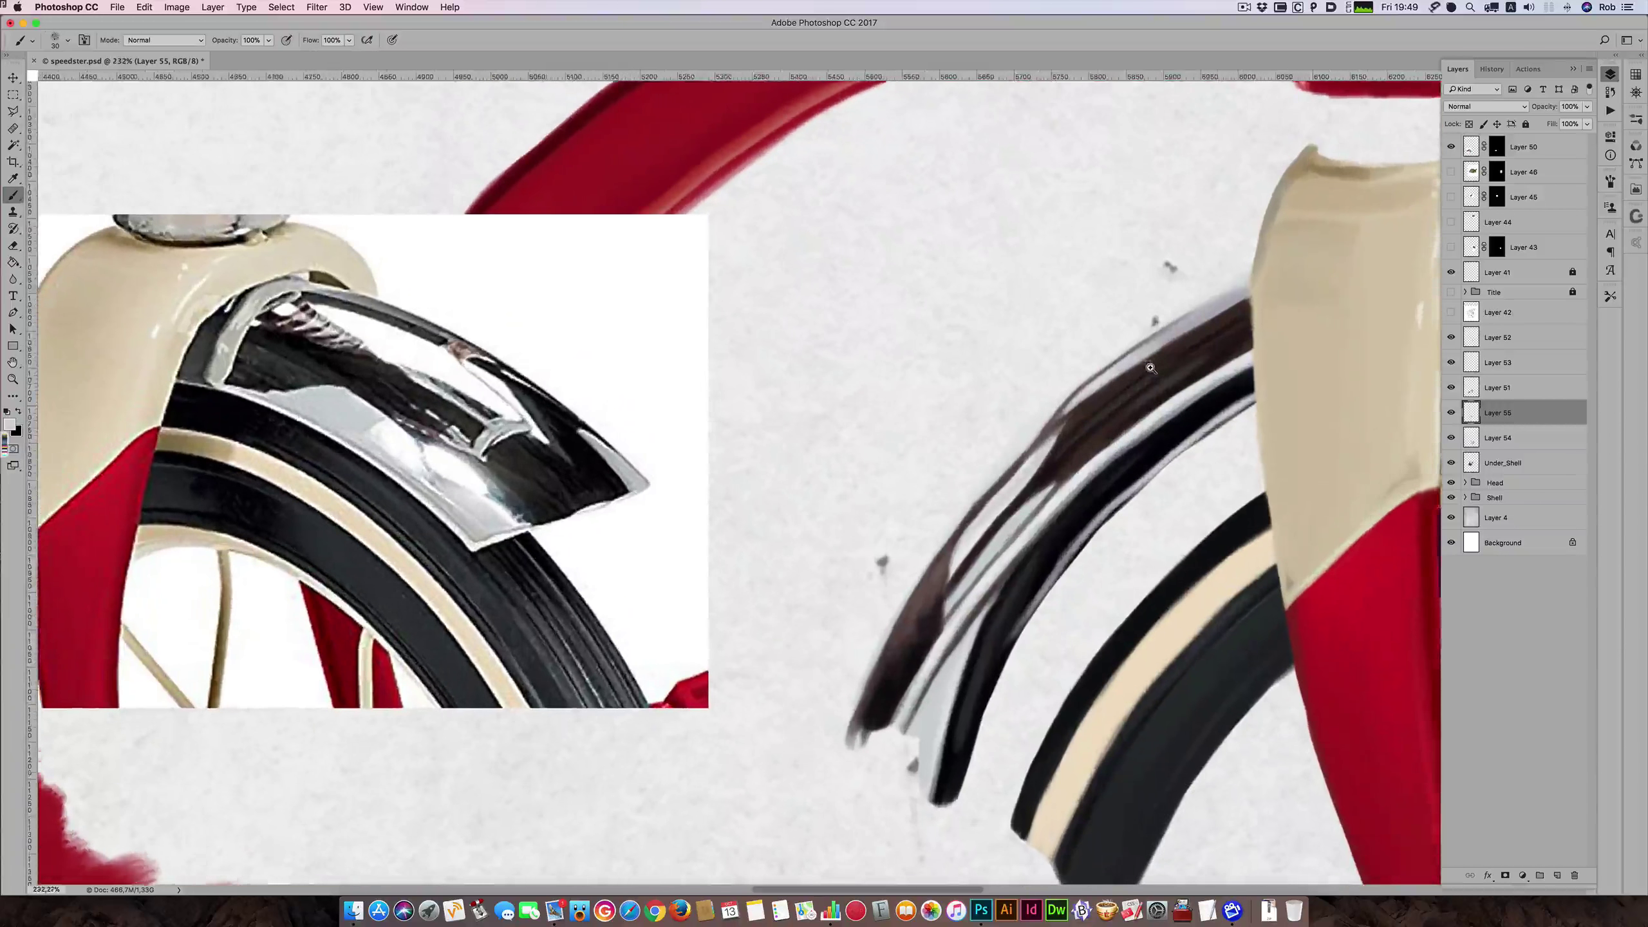
alt+click(1076, 439)
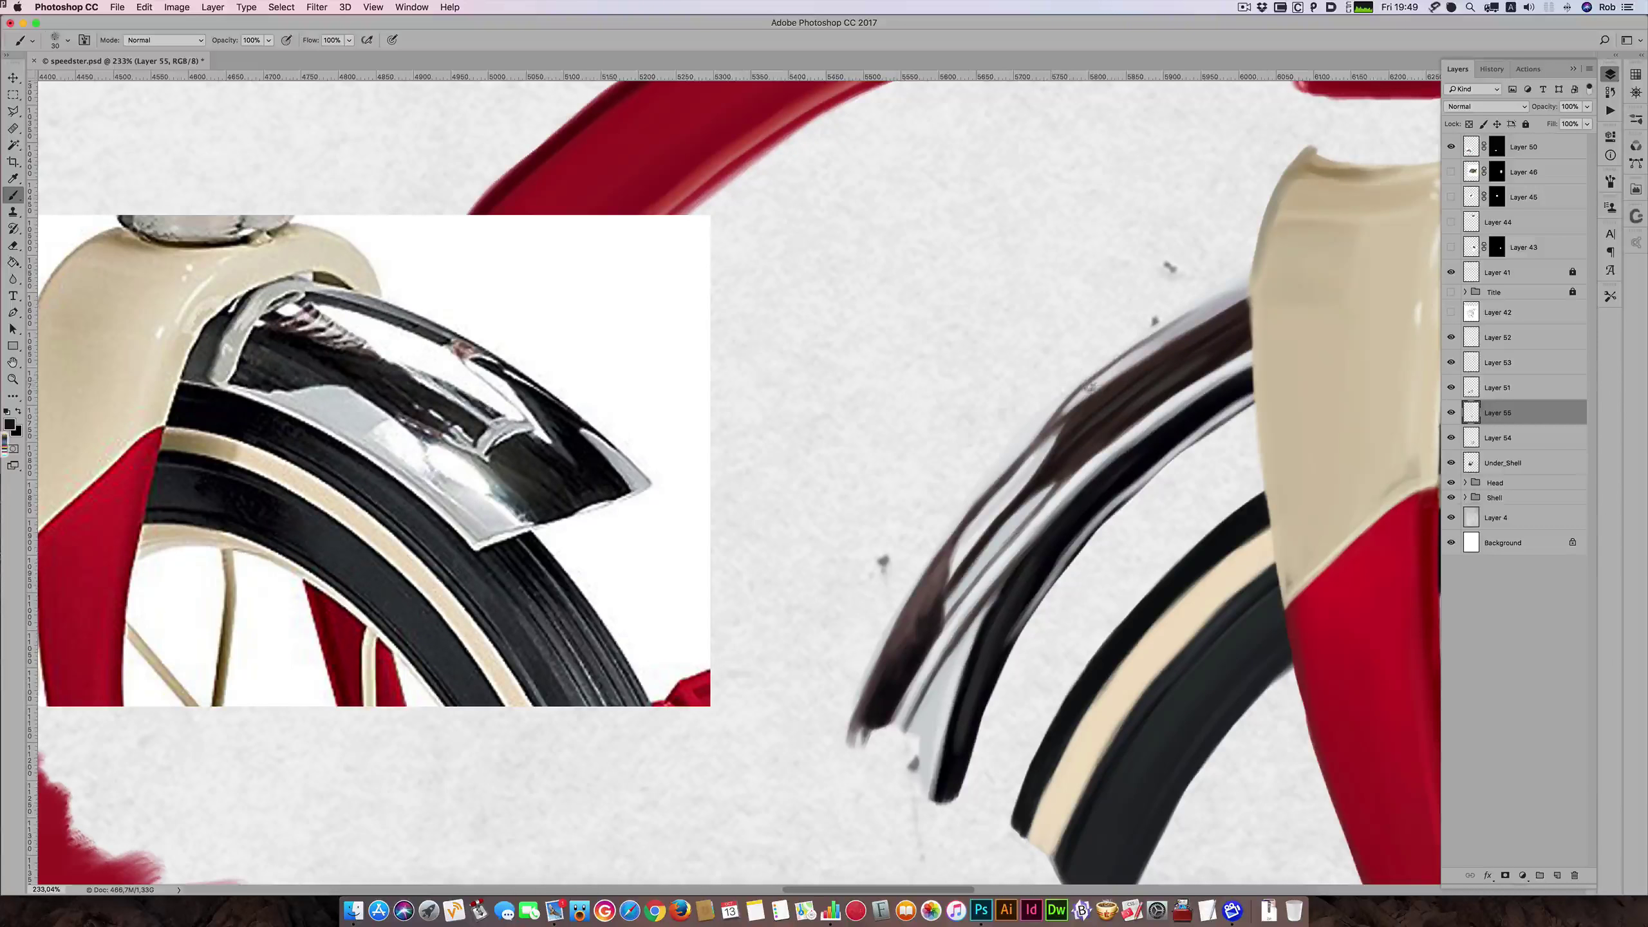
key([)
key([)
key([)
mouse_move(1018, 445)
mouse_down()
mouse_move(1053, 405)
mouse_move(997, 469)
mouse_move(1053, 403)
mouse_move(952, 531)
mouse_up()
key(])
key(])
key(bracketright)
drag(1018, 442, 977, 490)
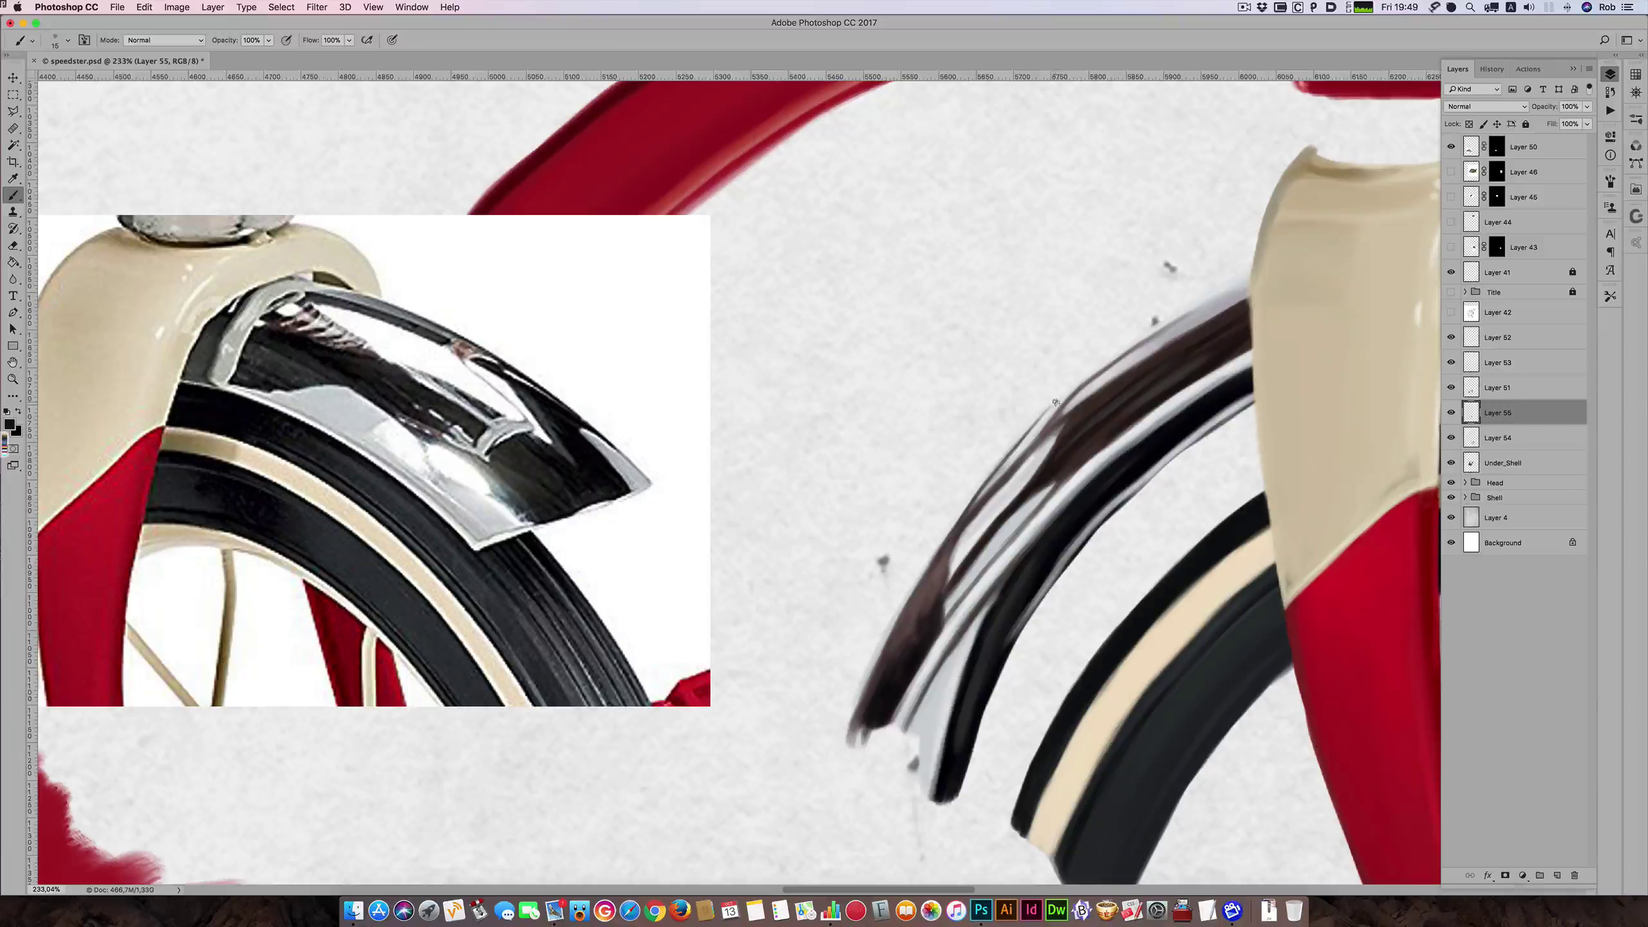
- Continue the dark edge line along the mudguard's outer side down to its lower tip
drag(1044, 413, 920, 579)
drag(976, 493, 932, 555)
key(super+z)
drag(933, 561, 867, 684)
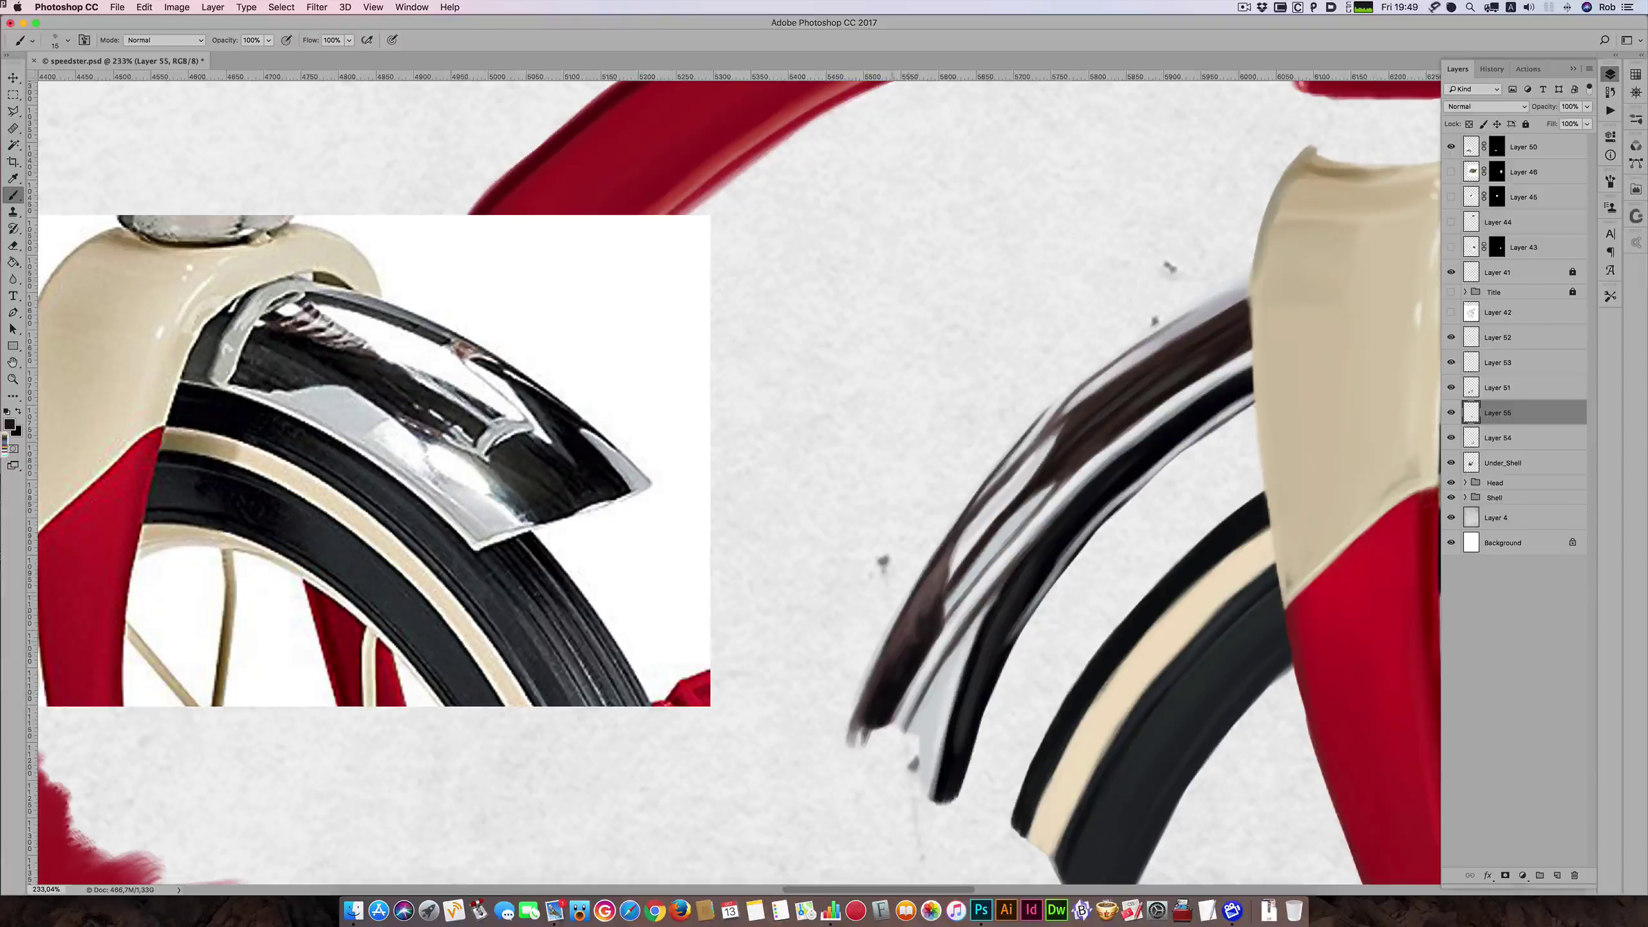
drag(898, 624, 856, 709)
- Disable the mask on the reference photo's Layer 50 to reveal the full tricycle photo
scroll(1057, 407, down, 10)
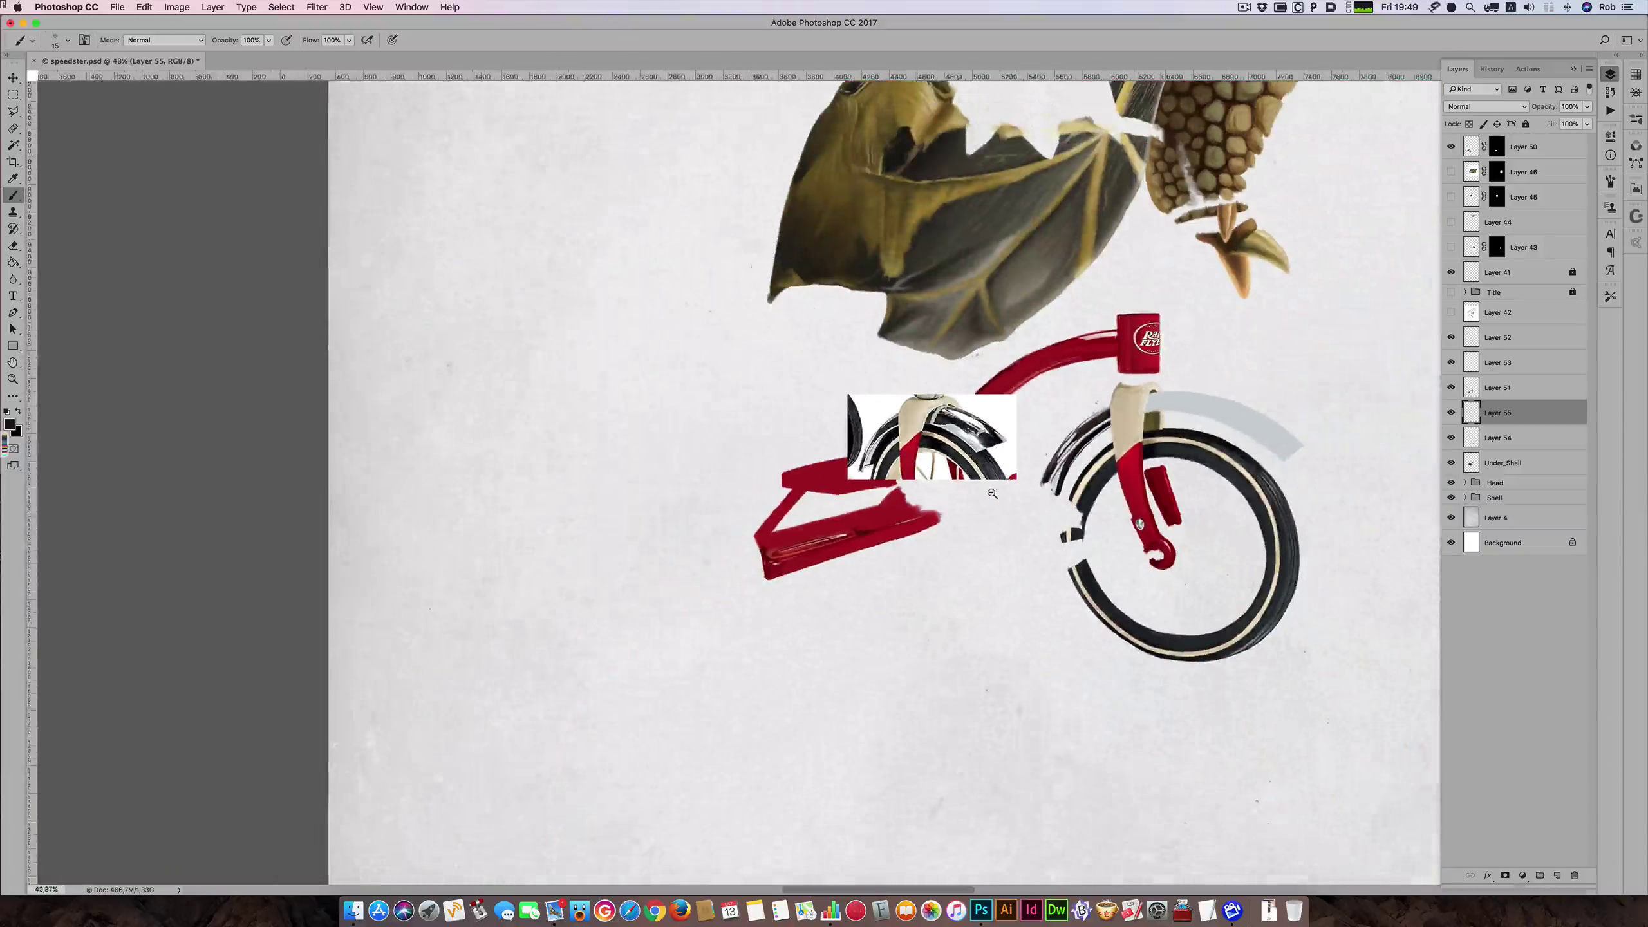
drag(1057, 407, 937, 472)
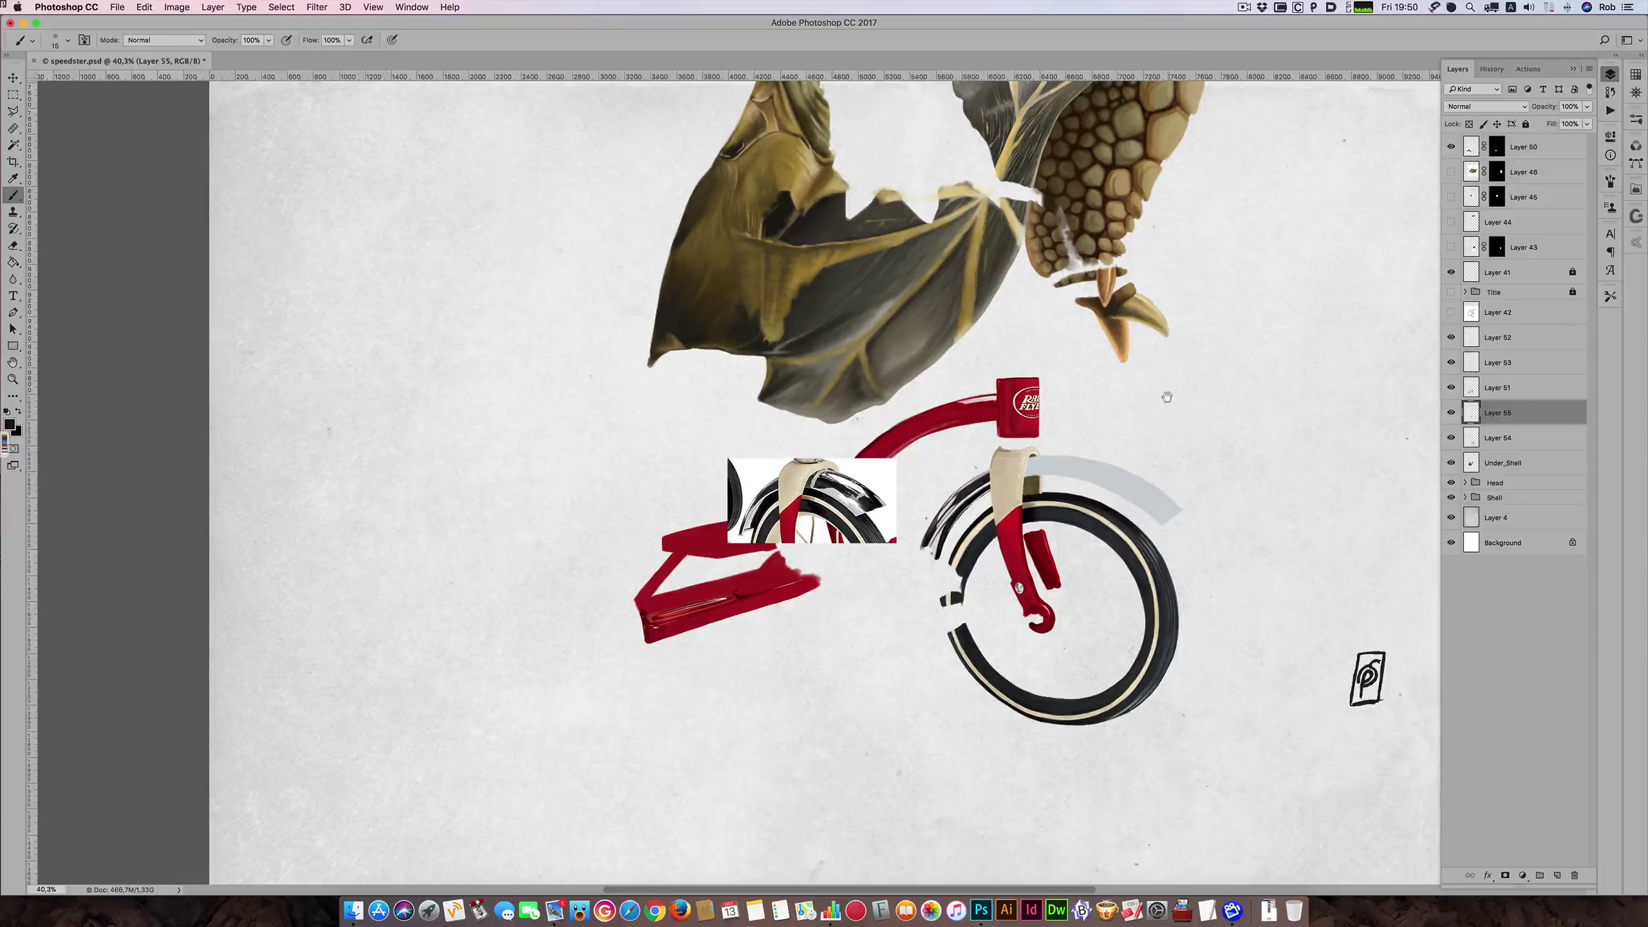
drag(1166, 396, 1123, 472)
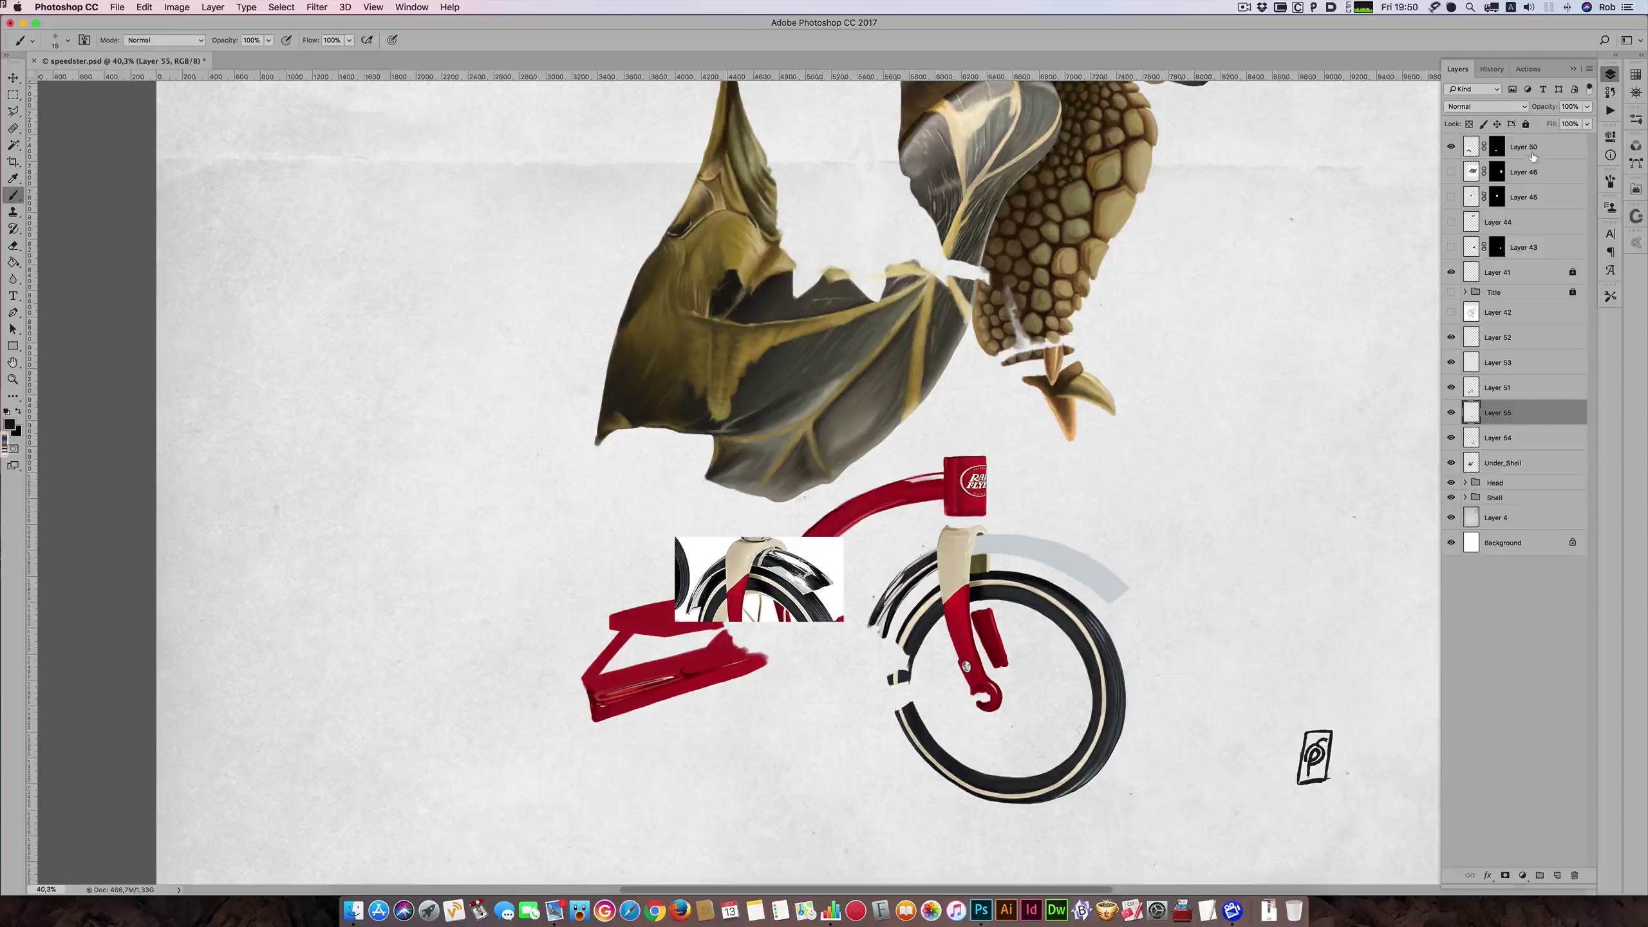
shift+click(1497, 148)
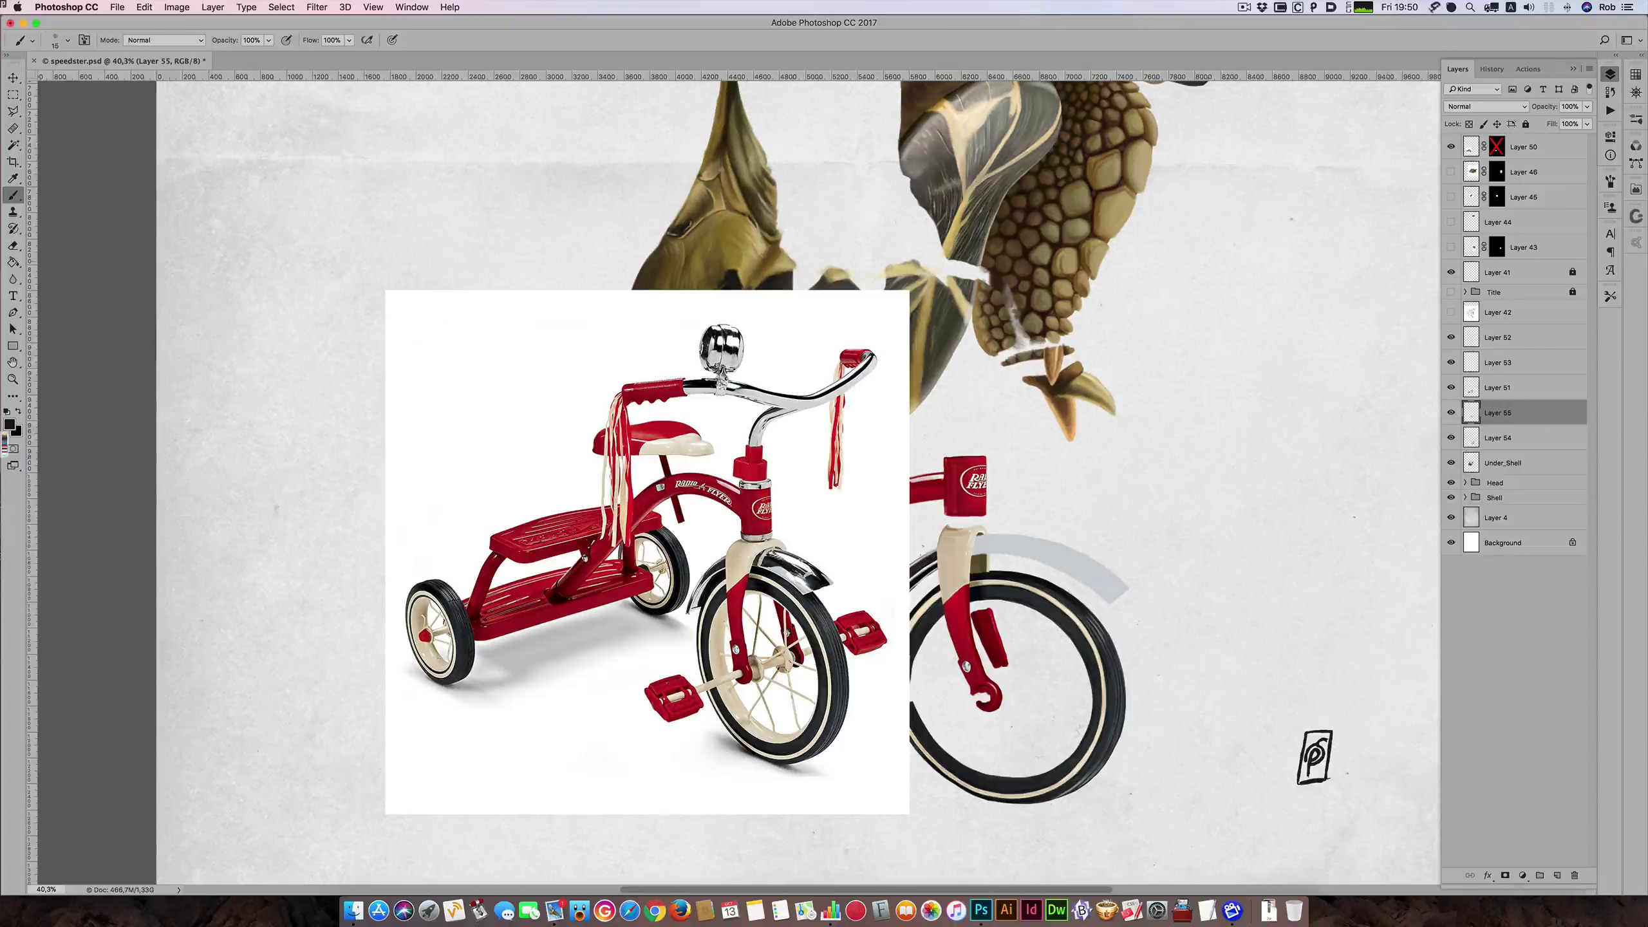
- Hide the reference photo, show the sketch on Layer 42 and review the whole turtle and tricycle illustration
click(1454, 148)
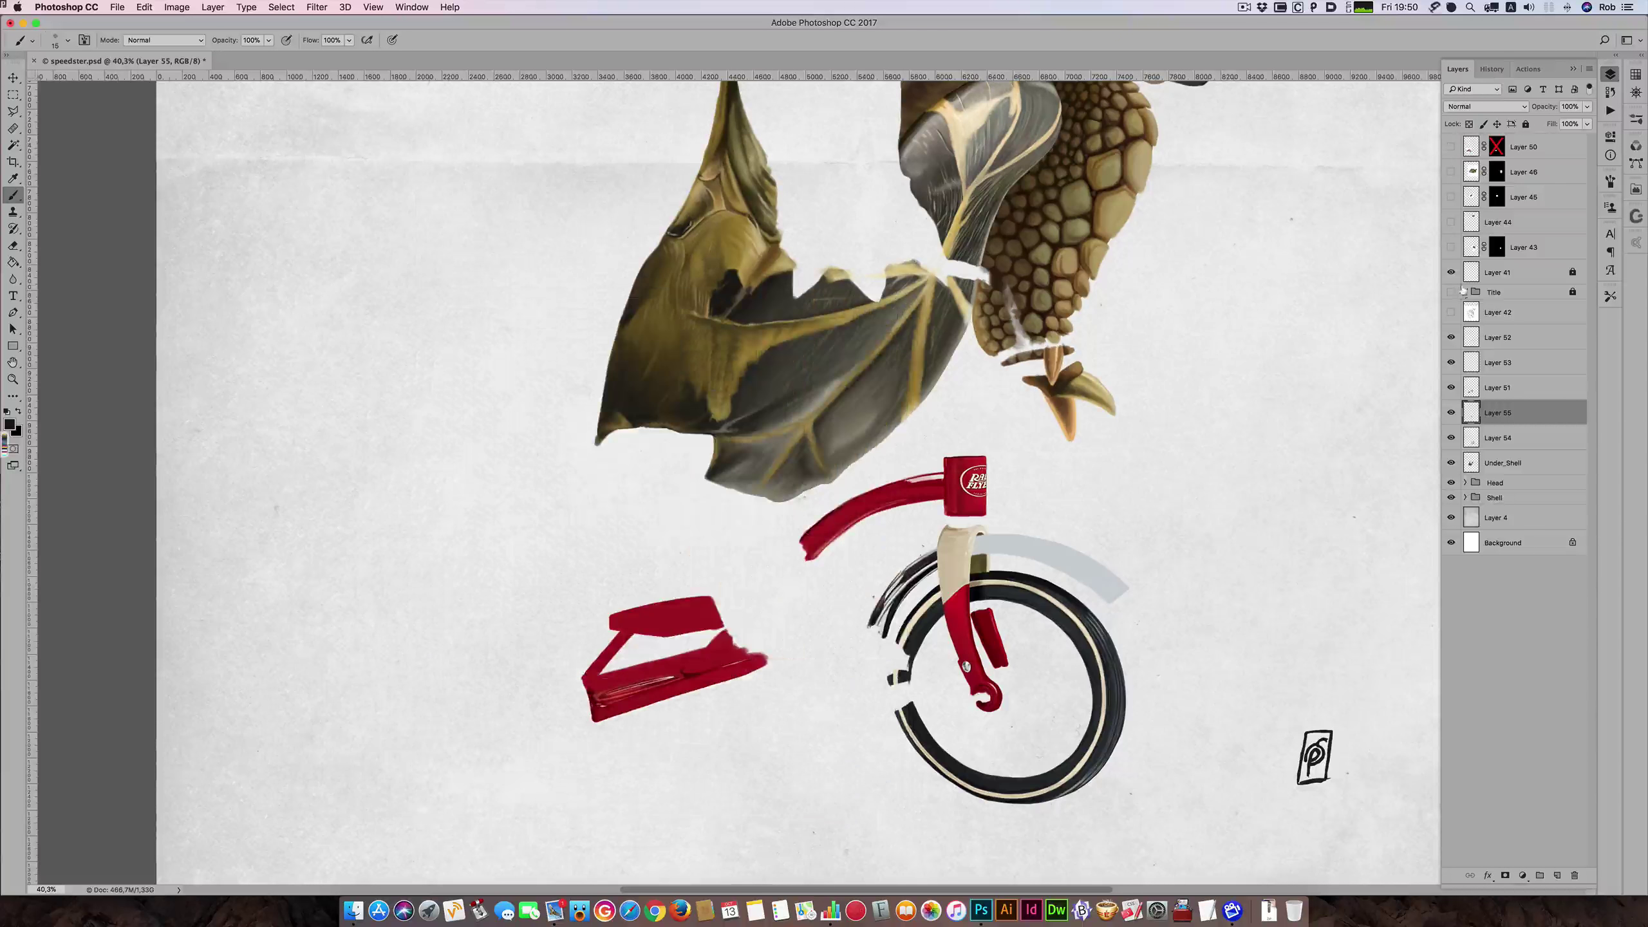
click(1452, 312)
scroll(1131, 260, down, 2)
scroll(1072, 281, down, 3)
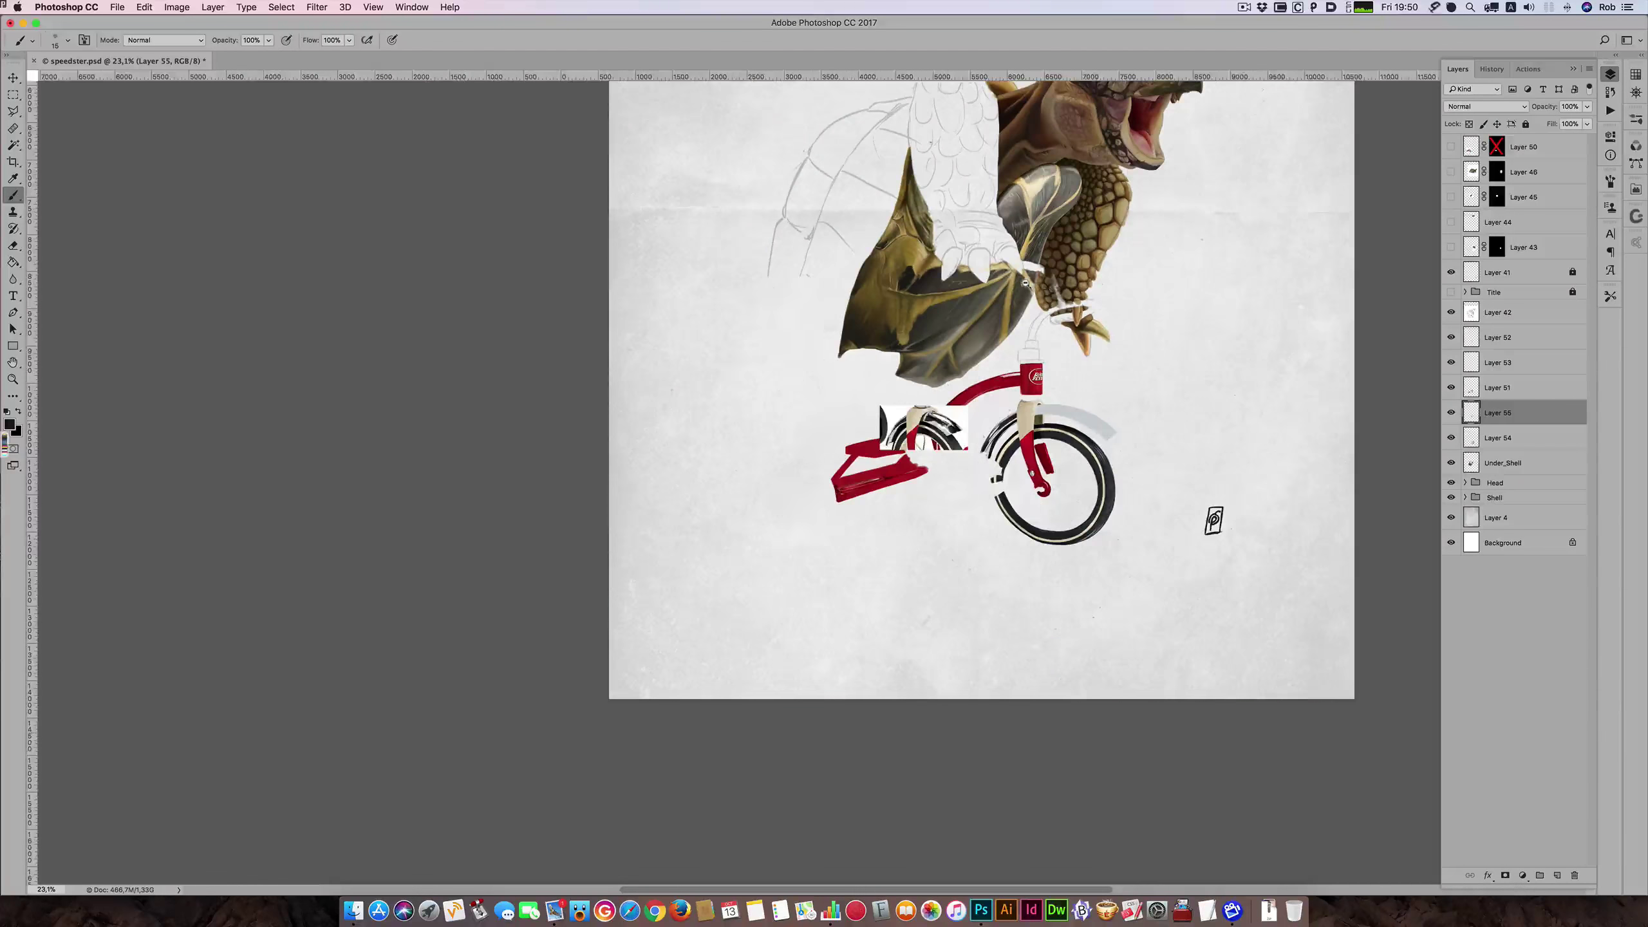
drag(1025, 274, 979, 396)
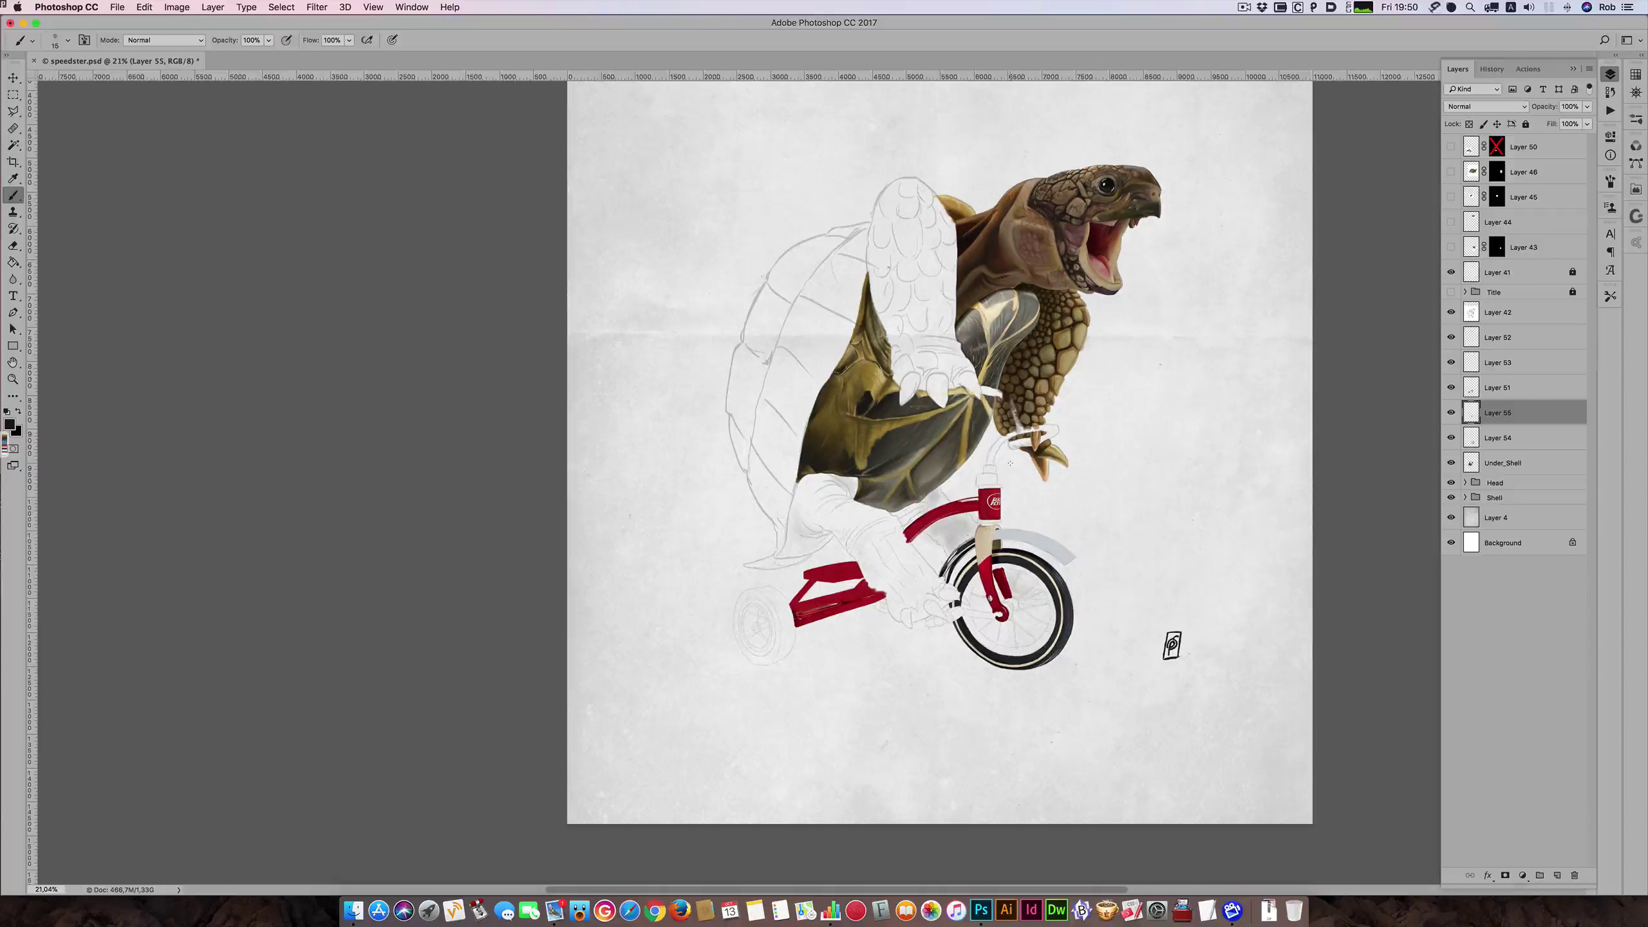
click(1240, 10)
click(1271, 34)
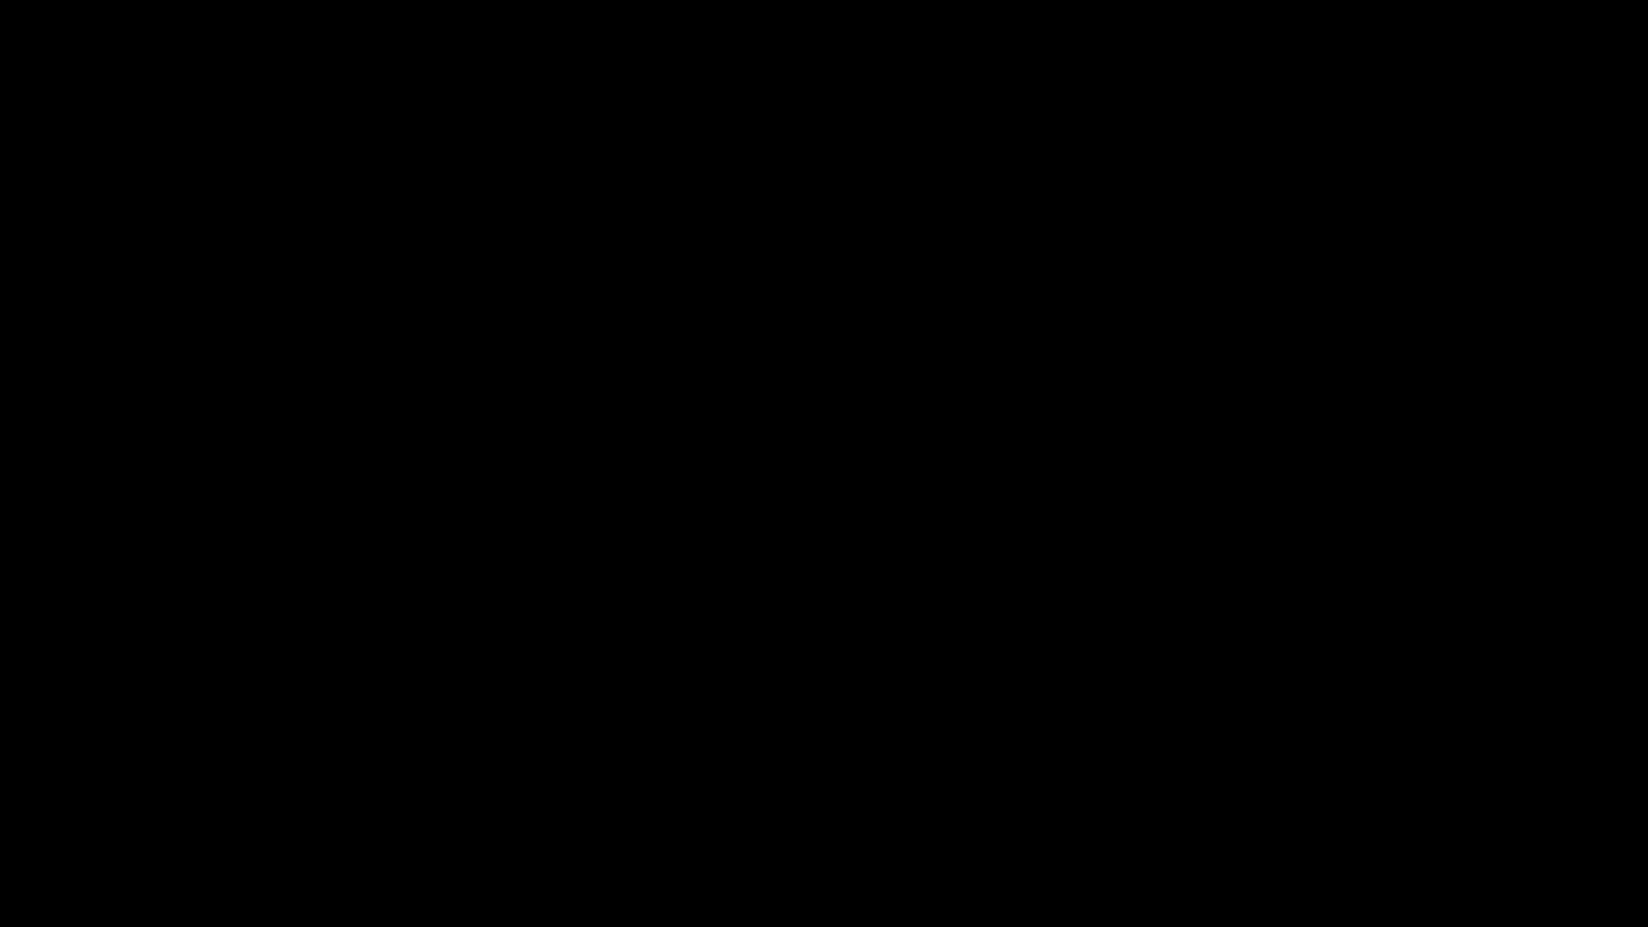